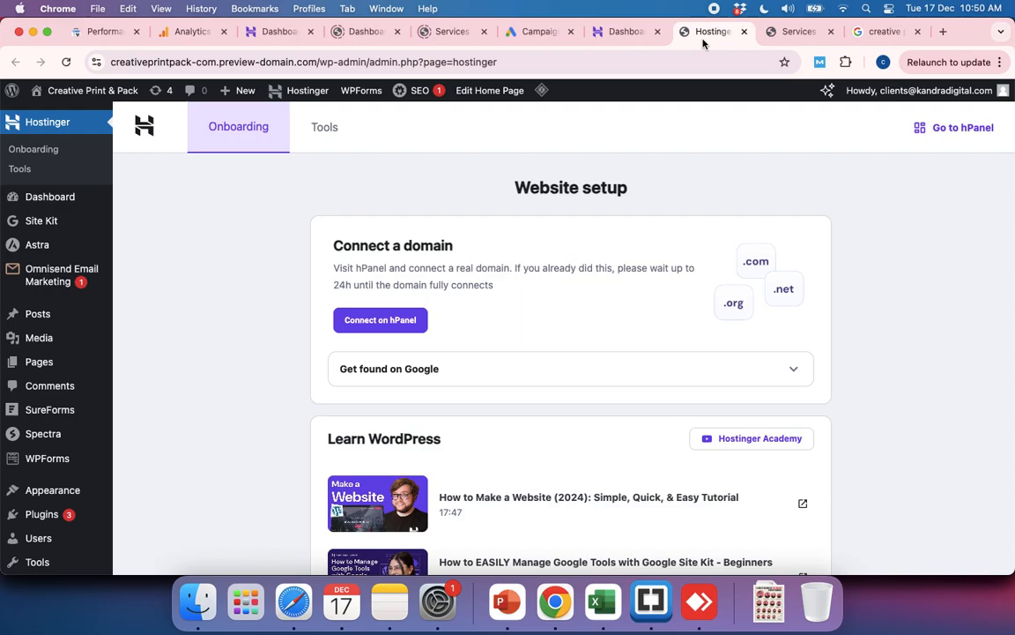
Step: Switch to the Hostinger hPanel and look through the websites hosted under the Premium Web Hosting plan
left_click(624, 32)
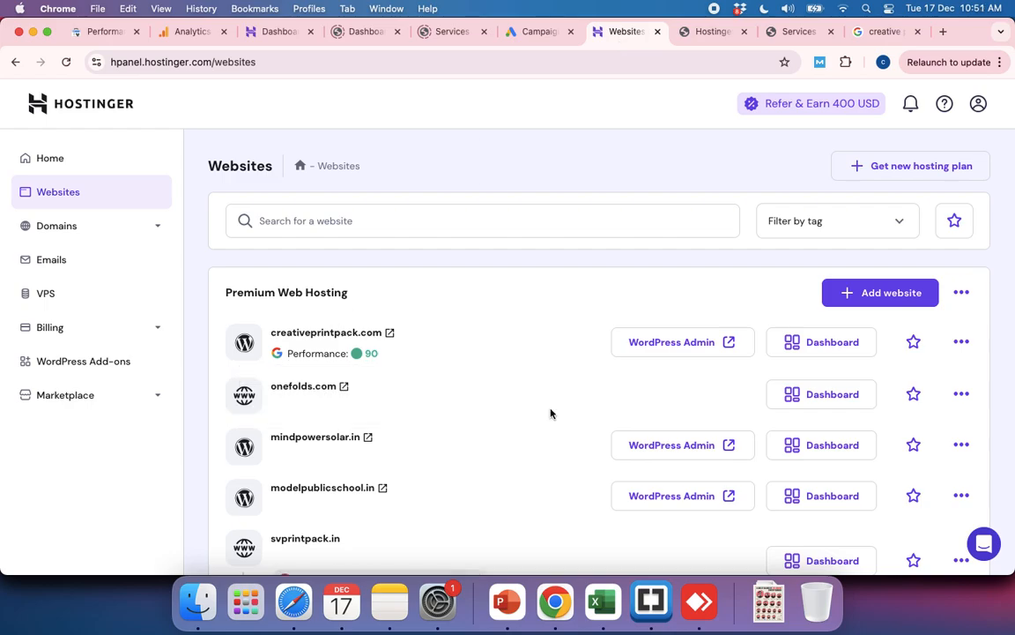
scroll(550, 414, "down", 5)
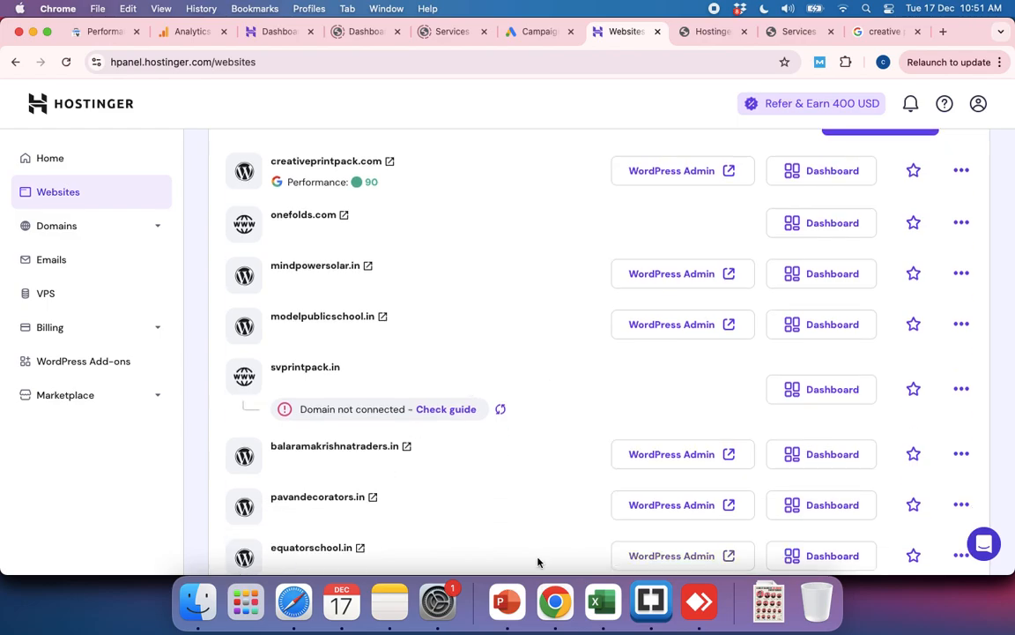
scroll(626, 421, "up", 5)
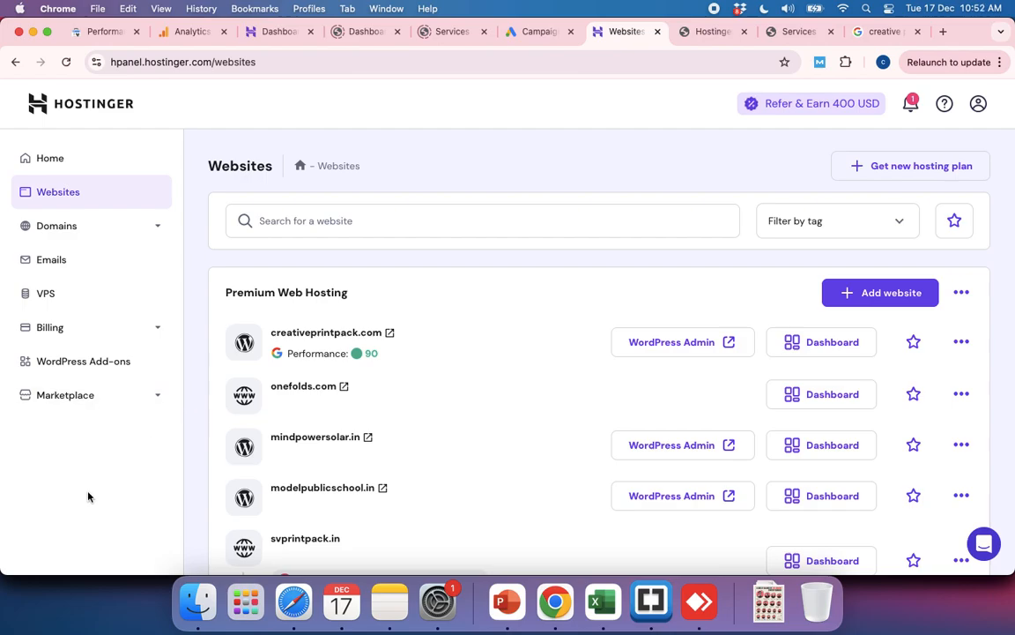
scroll(455, 456, "down", 5)
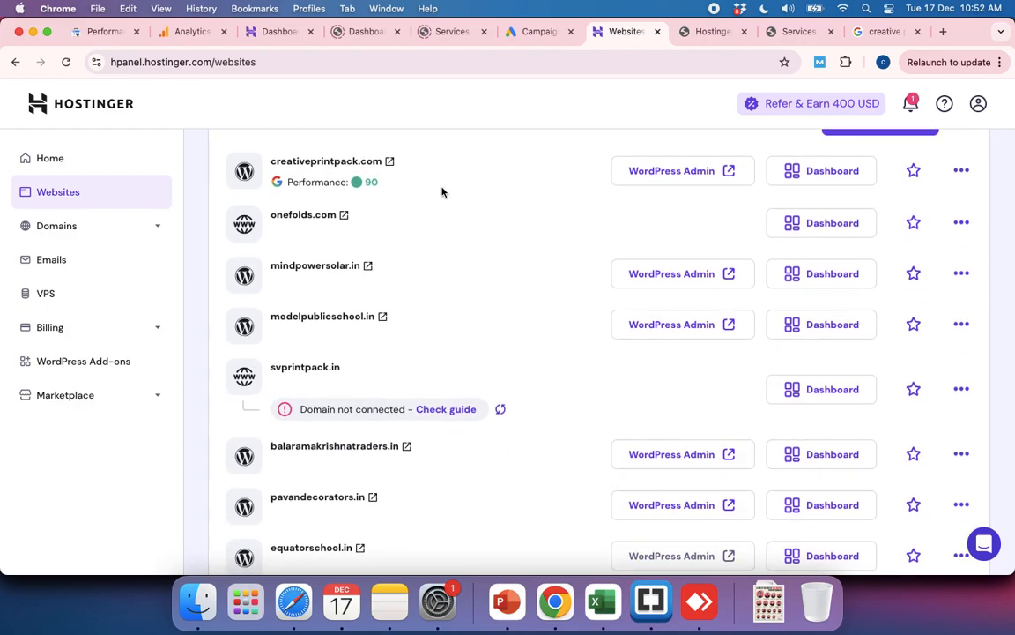
Step: Switch to the GoDaddy domain portfolio and view the settings page of creativeprintpack.com
key("super+grave")
key("super+grave")
key("super+grave")
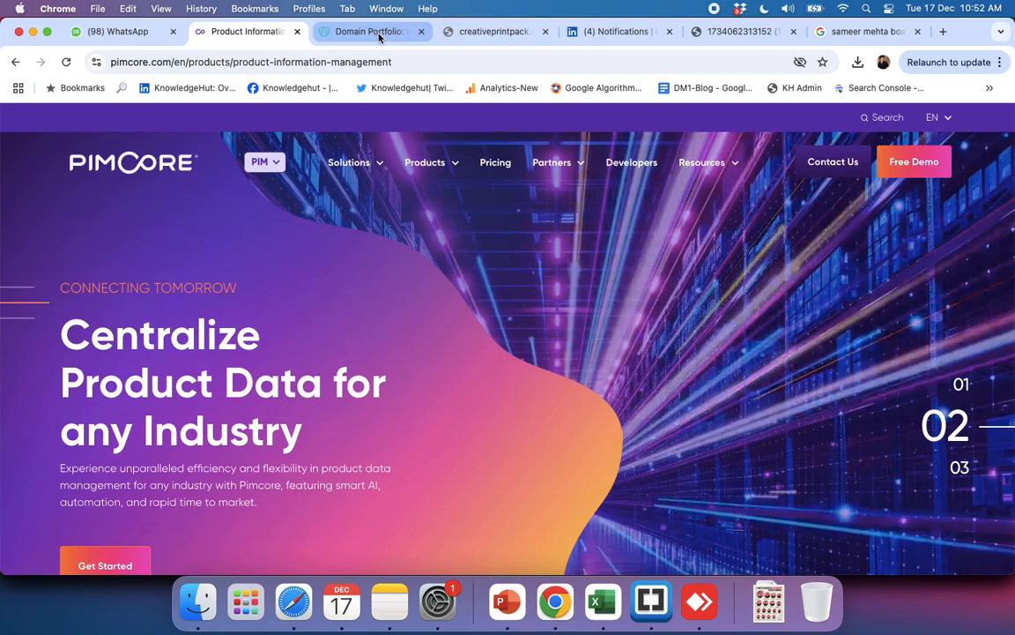
left_click(376, 33)
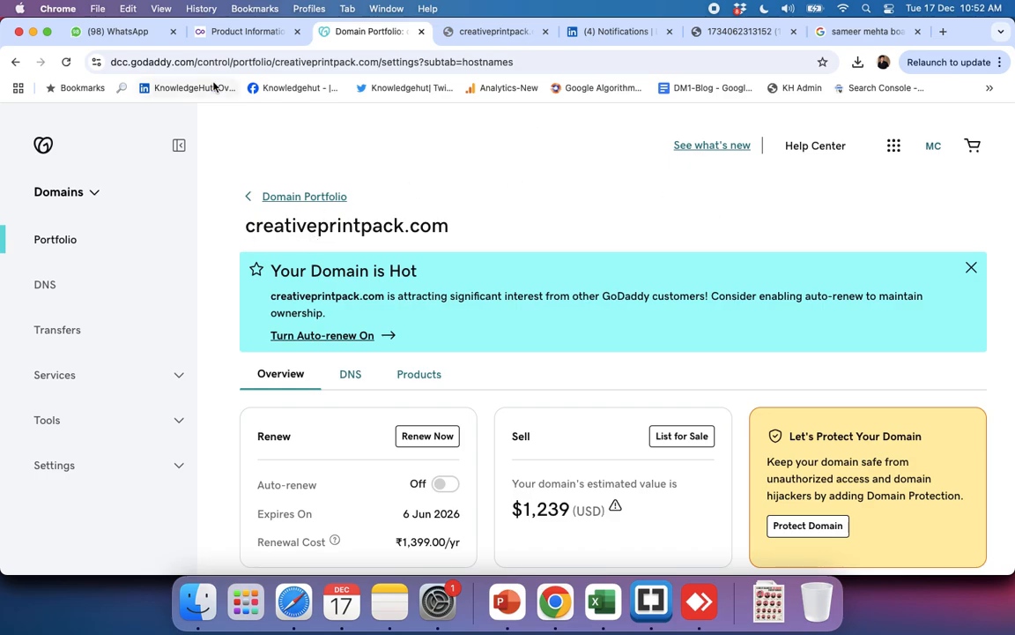
Step: Return to the Hostinger websites list and examine which domains are hosted on the plan
key("super+grave")
key("super+grave")
key("super+grave")
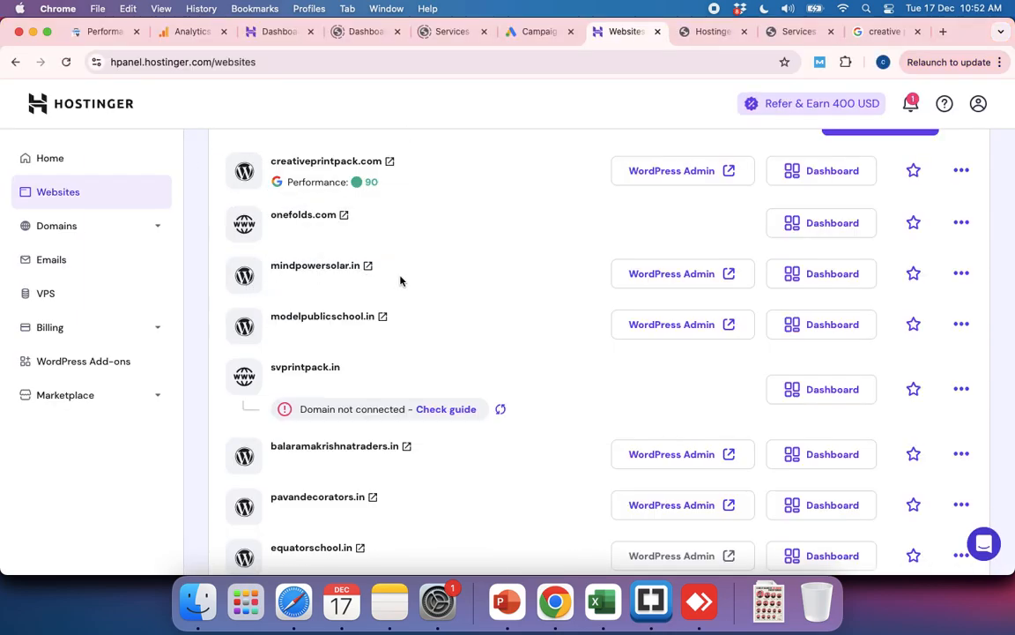
scroll(377, 357, "down", 1)
scroll(377, 357, "up", 4)
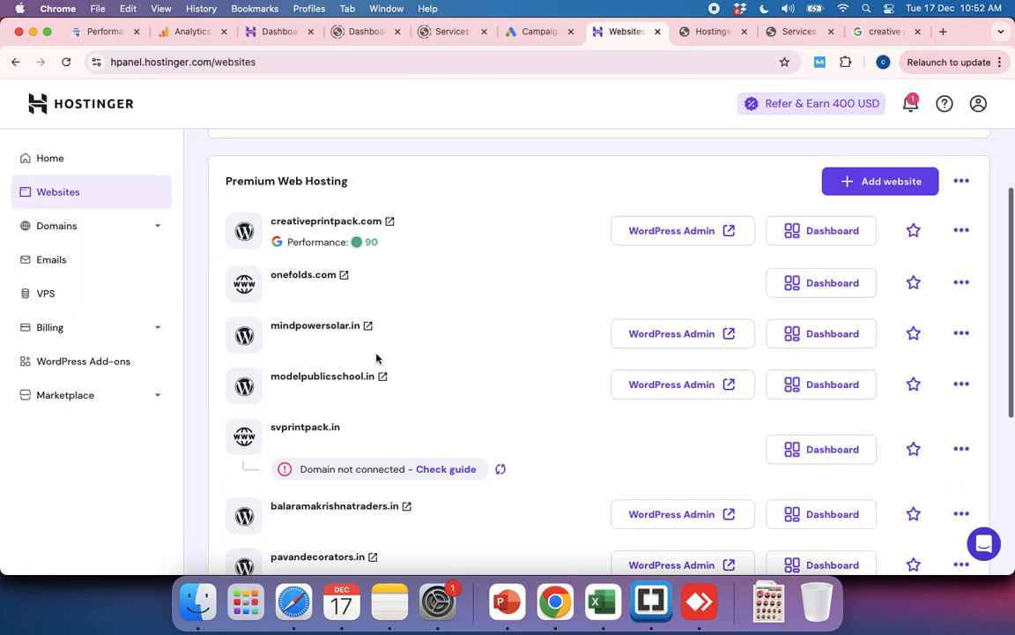
scroll(377, 357, "up", 1)
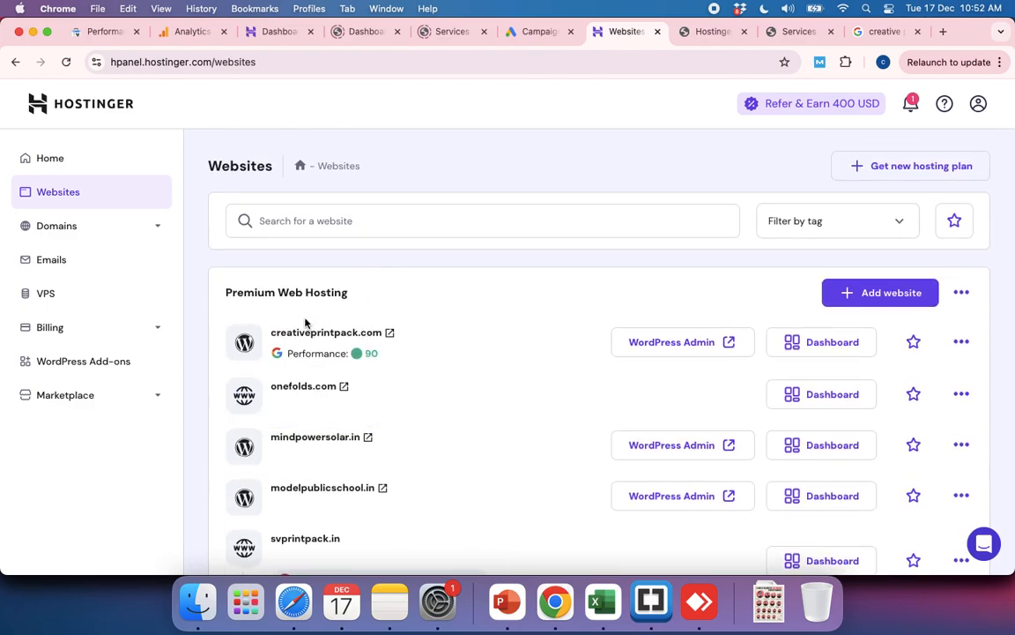
scroll(366, 414, "down", 5)
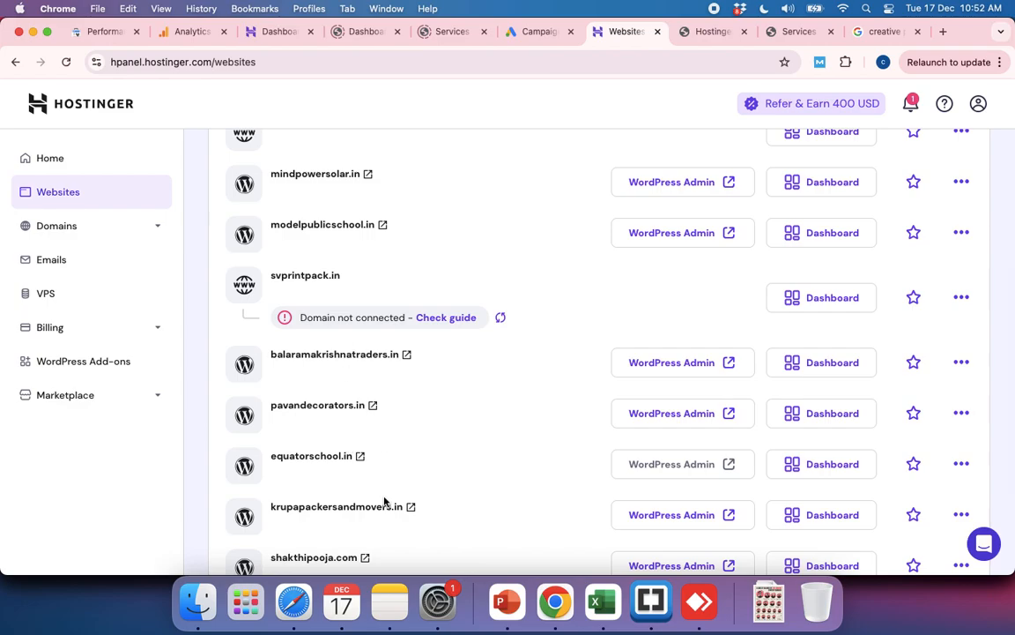
scroll(386, 501, "down", 3)
scroll(382, 379, "up", 8)
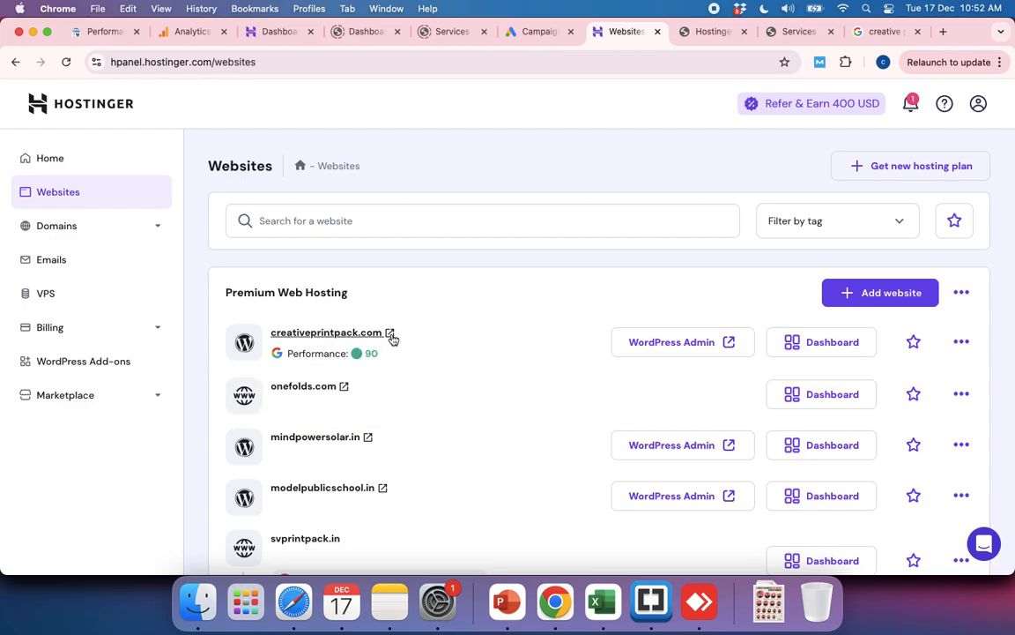
Step: Inspect the preview-domain address of the creativeprintpack.com WordPress admin, and go back to the Hostinger websites list
left_click(702, 30)
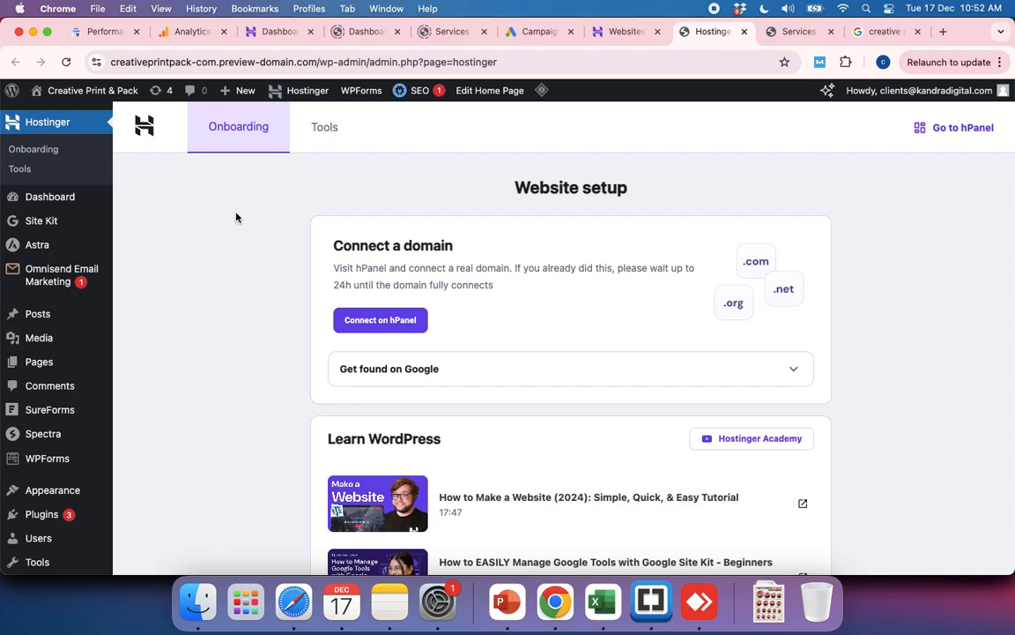
left_click_drag(111, 63, 298, 69)
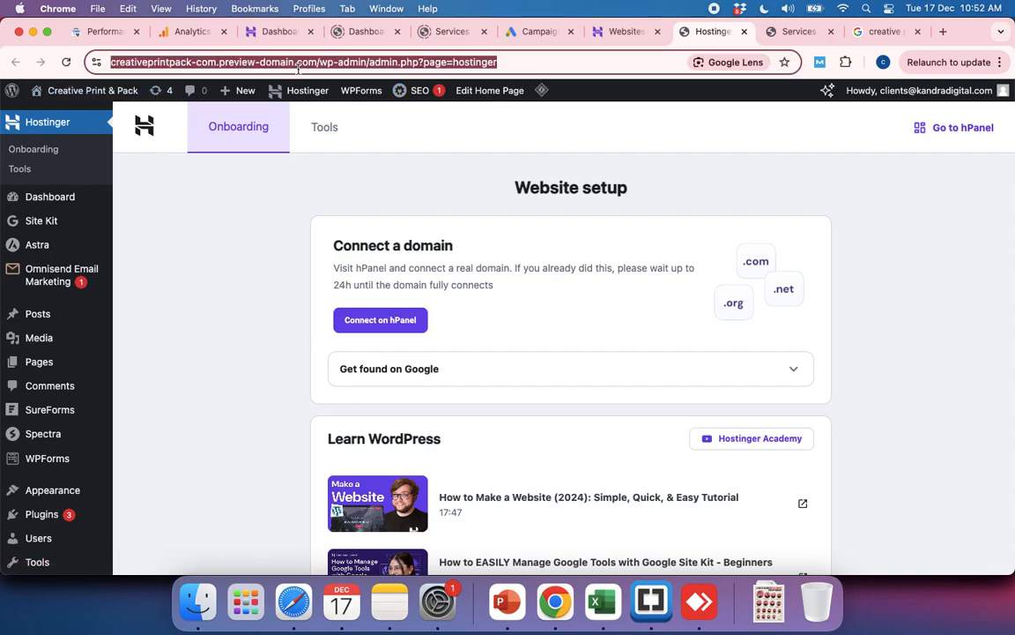
left_click(257, 62)
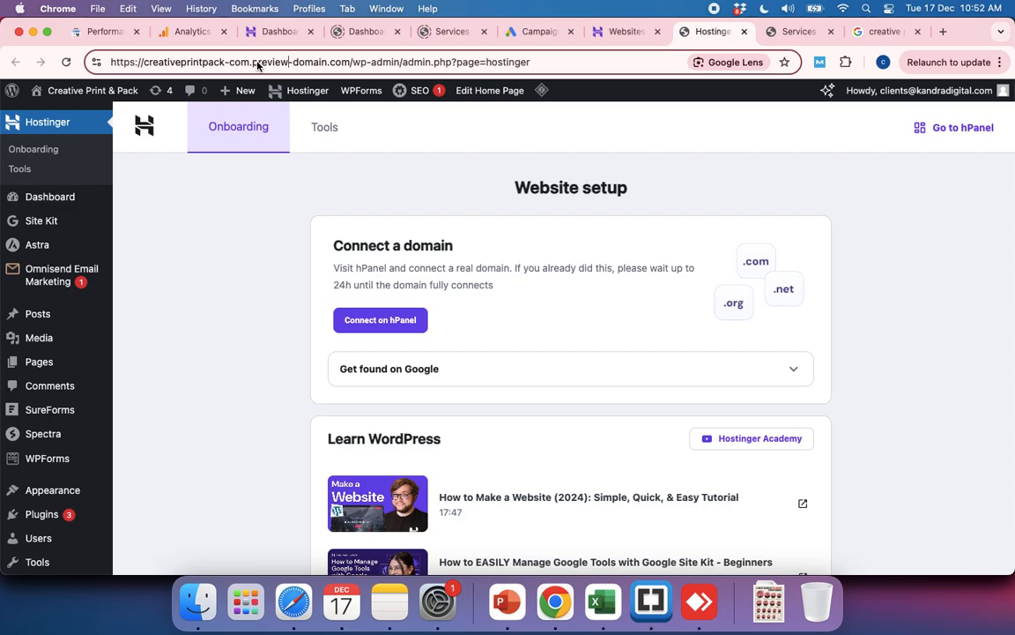
left_click(626, 31)
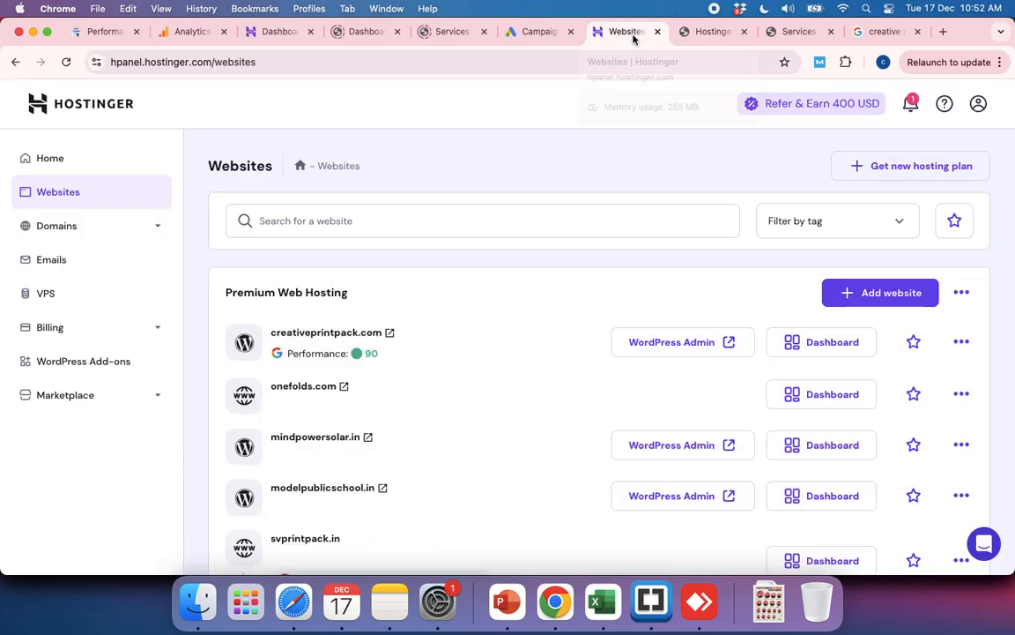
Step: Switch to the browser window with the GoDaddy account and load creativeprintpack.com in place of the LinkedIn image
key("super+grave")
key("super+grave")
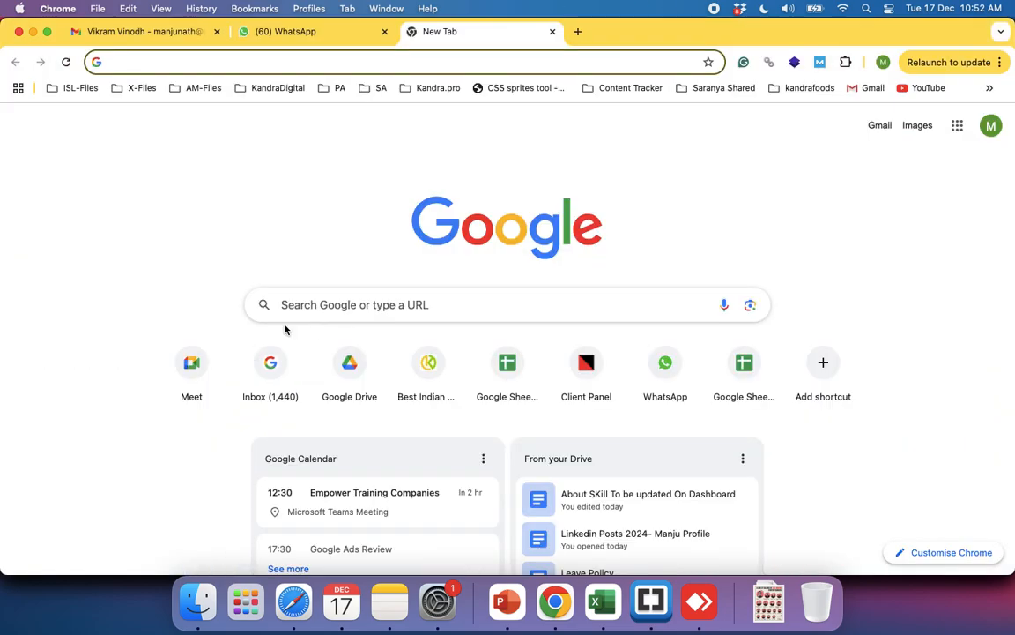
key("super+grave")
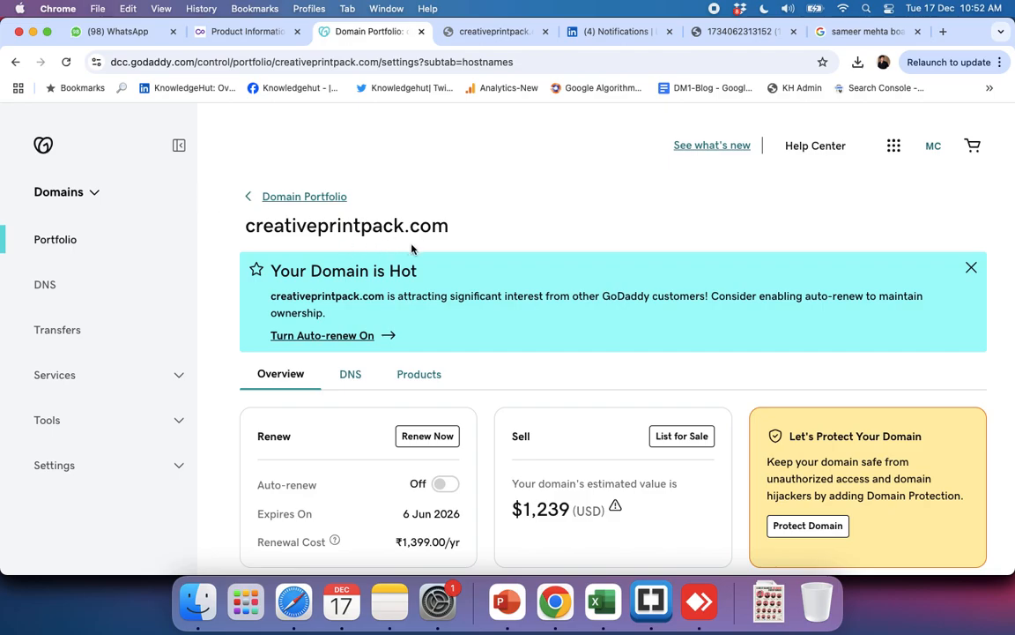
left_click(739, 31)
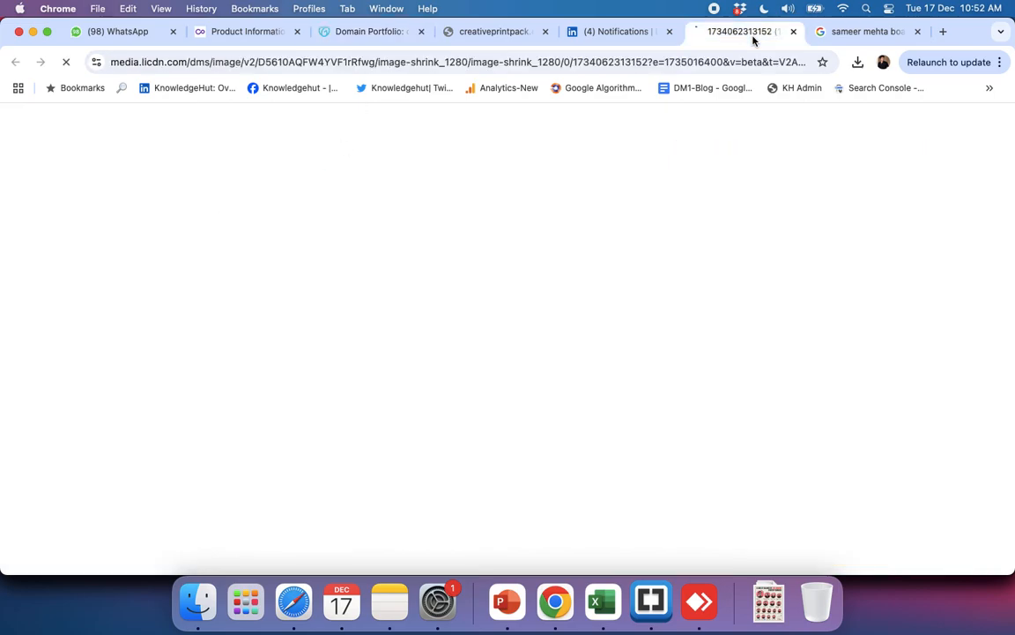
left_click(332, 63)
type("cre")
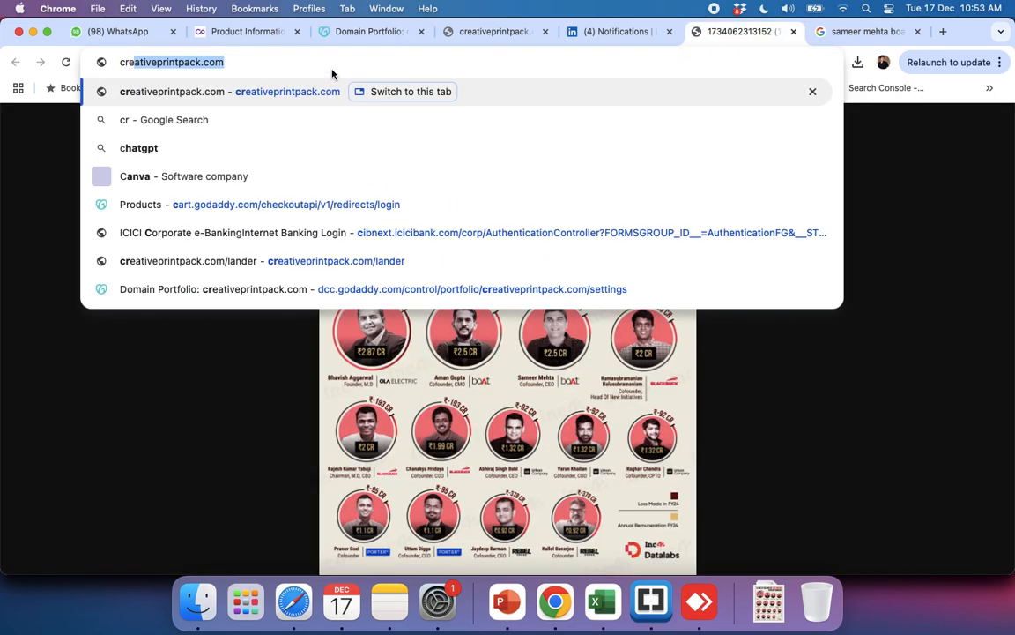
key("Return")
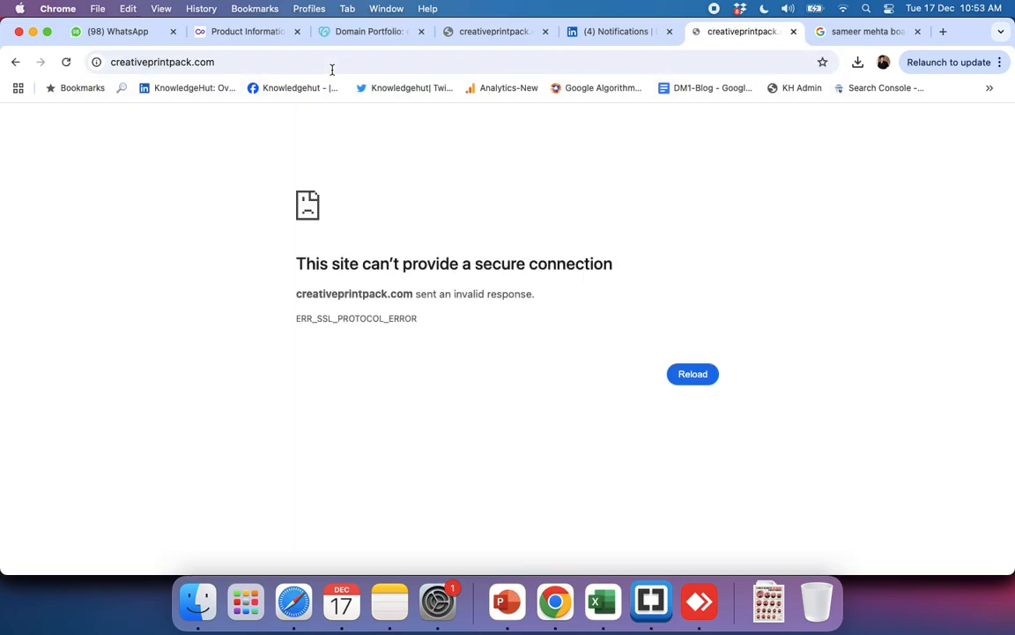
Step: Check the address and error code of the creativeprintpack.com page and reload the page
left_click(112, 63)
left_click(112, 66)
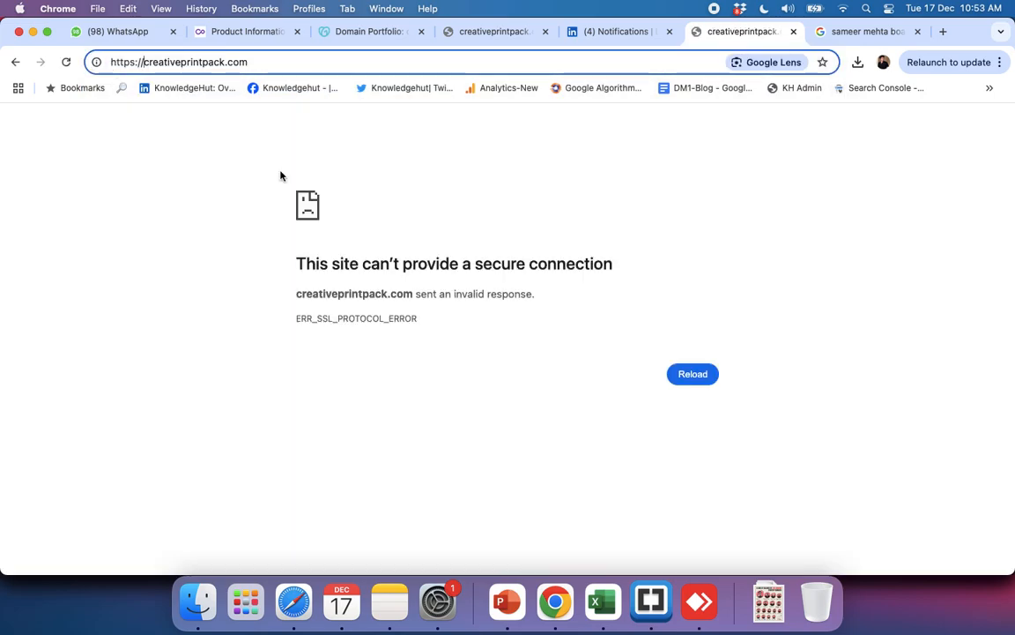
left_click(235, 227)
left_click(691, 376)
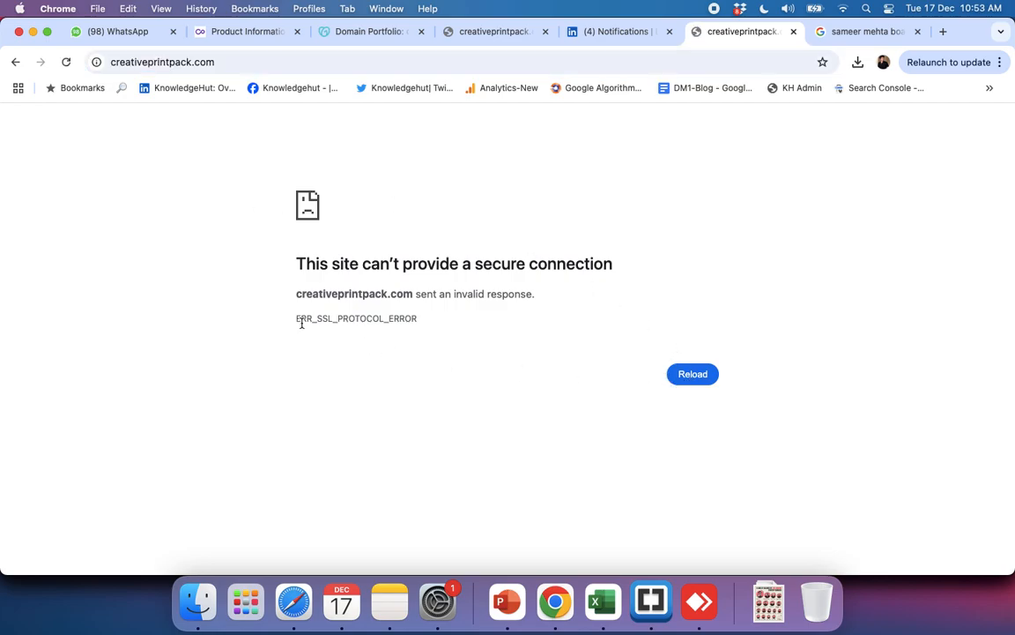
left_click_drag(301, 318, 537, 330)
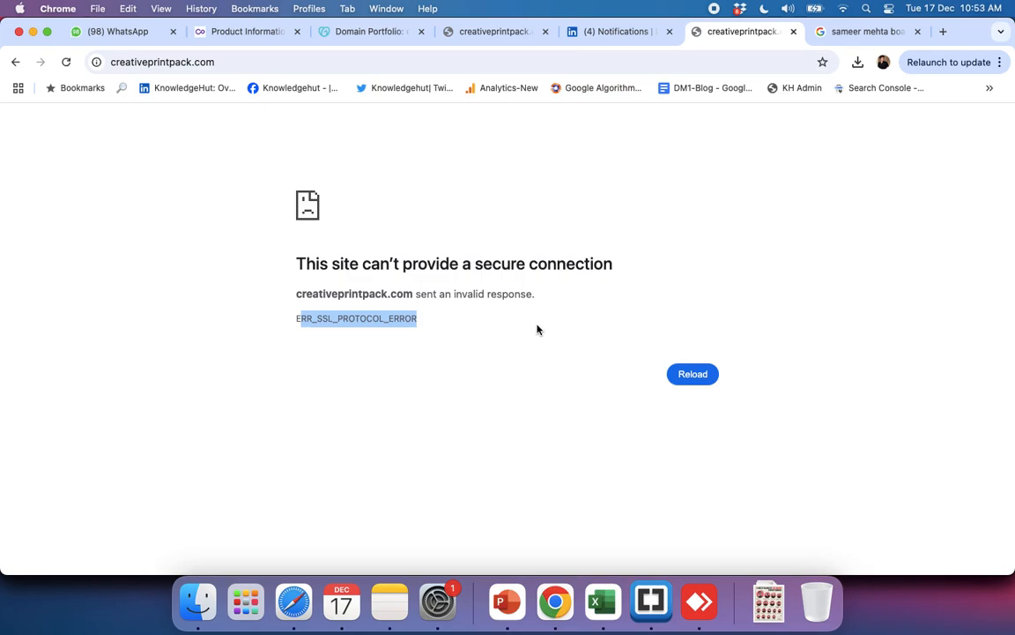
left_click(693, 374)
Step: Return to the Hostinger websites list and open the dashboard of svprintpack.in
key("super+grave")
key("super+grave")
key("super+grave")
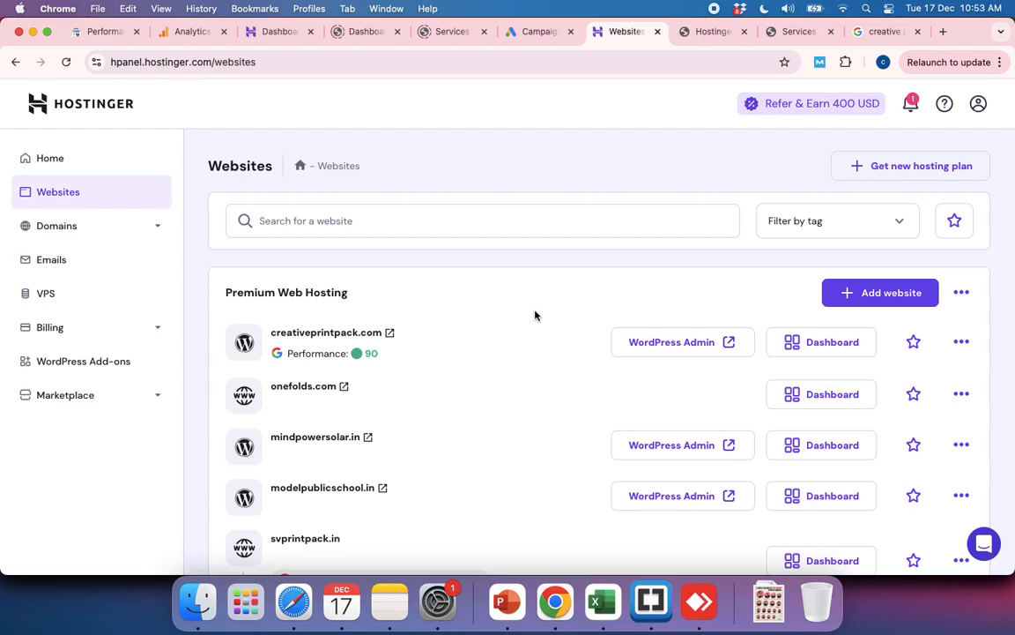
scroll(379, 415, "down", 5)
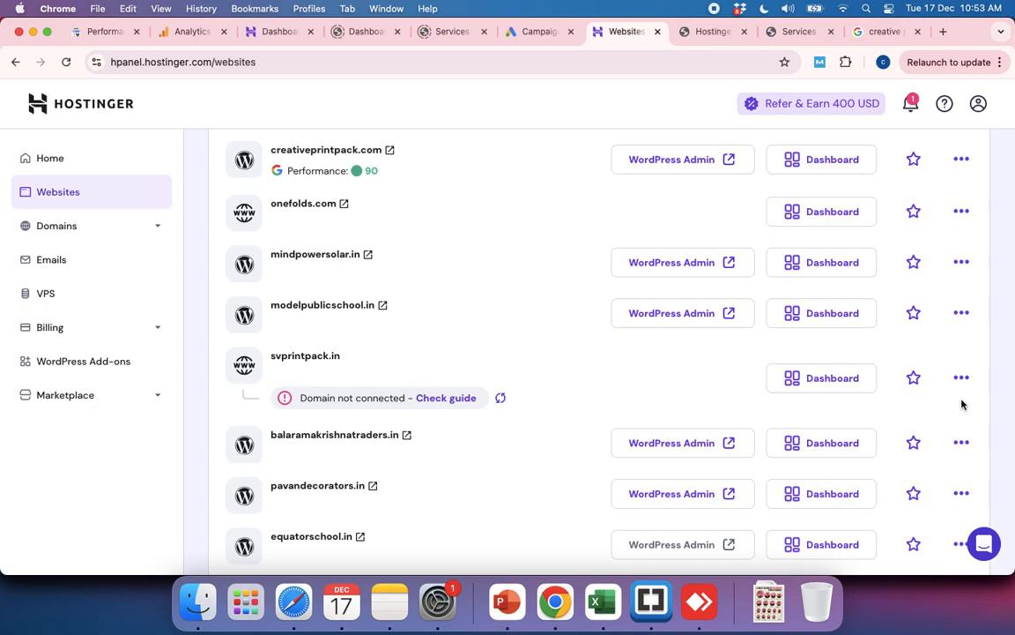
left_click(812, 379)
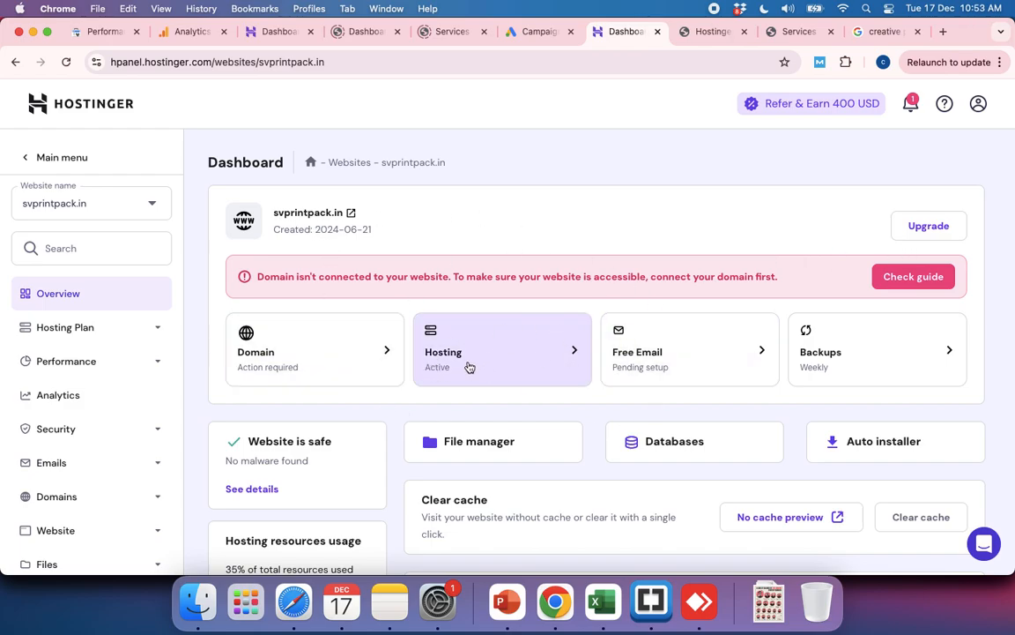
Step: Look over the svprintpack.in dashboard and read its domain connection notice
scroll(637, 394, "down", 3)
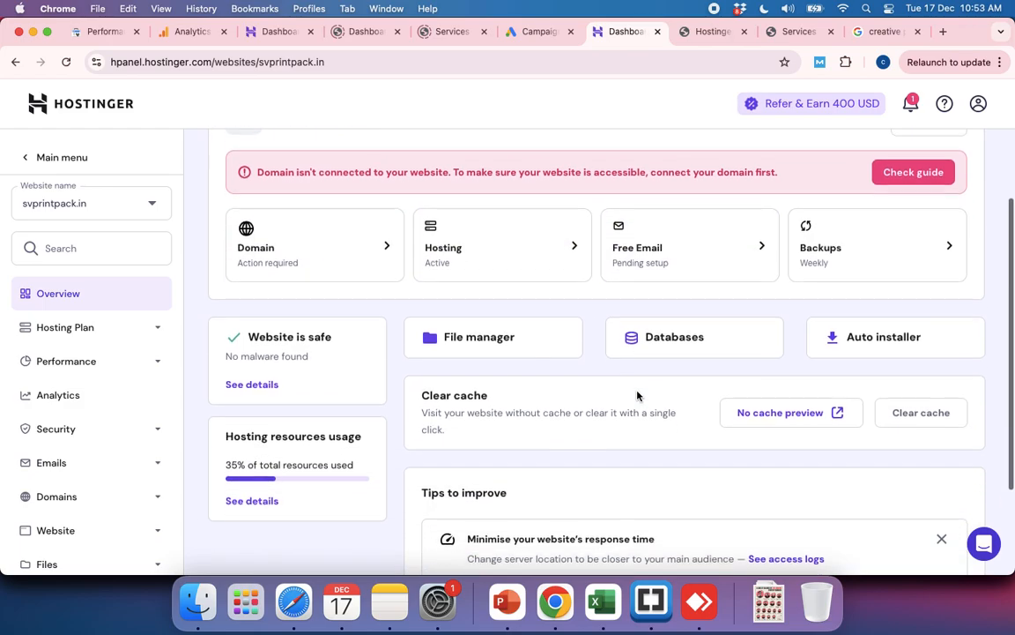
scroll(638, 395, "up", 3)
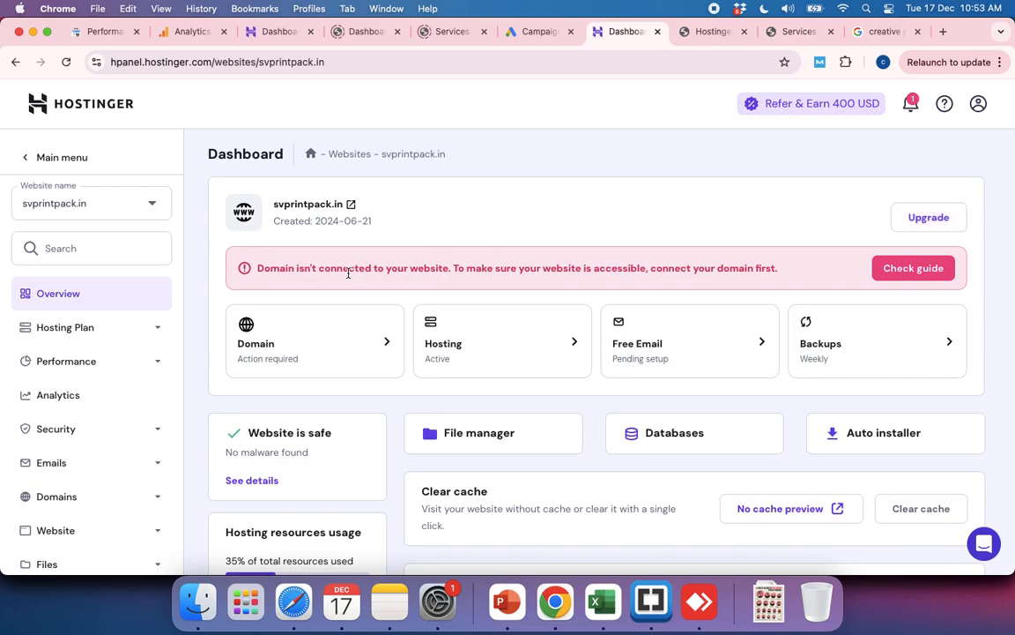
left_click_drag(340, 271, 537, 270)
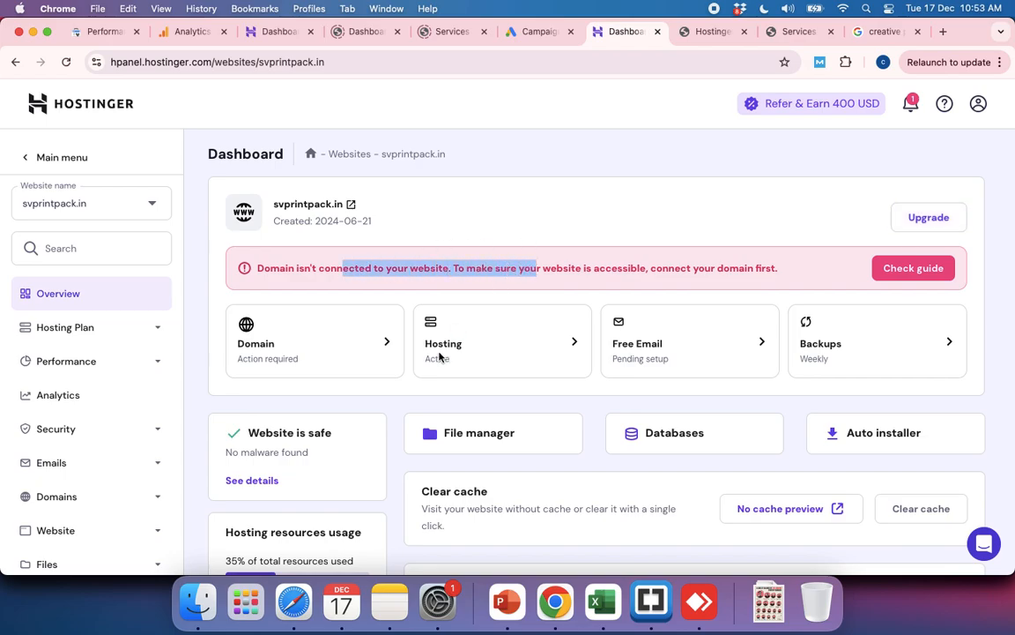
Step: Open the domain connection guide for svprintpack.in, read its introduction and close it
scroll(407, 430, "down", 1)
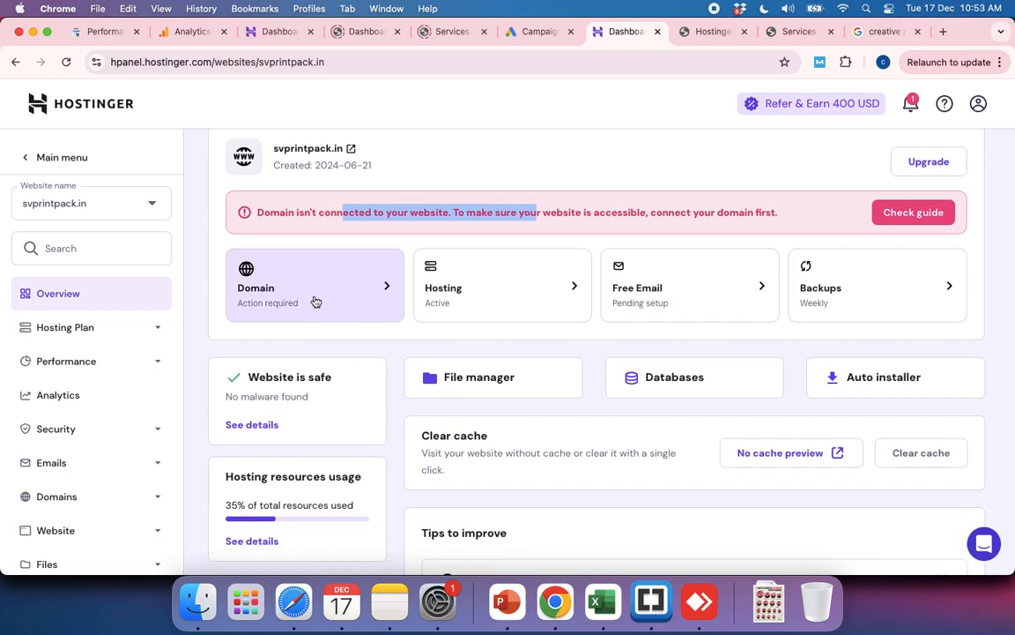
left_click(315, 302)
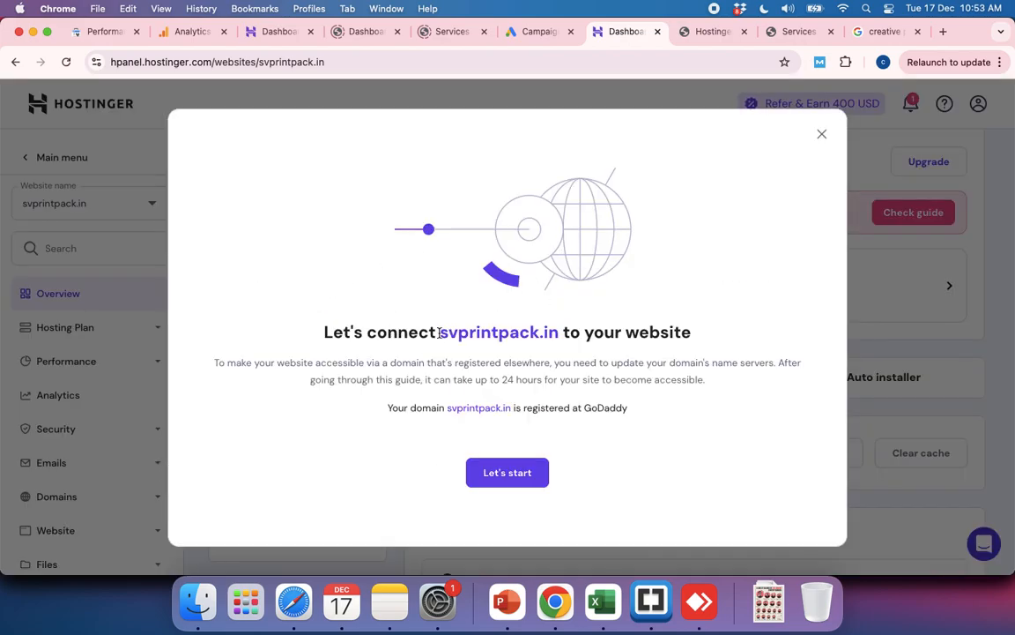
left_click_drag(440, 333, 657, 363)
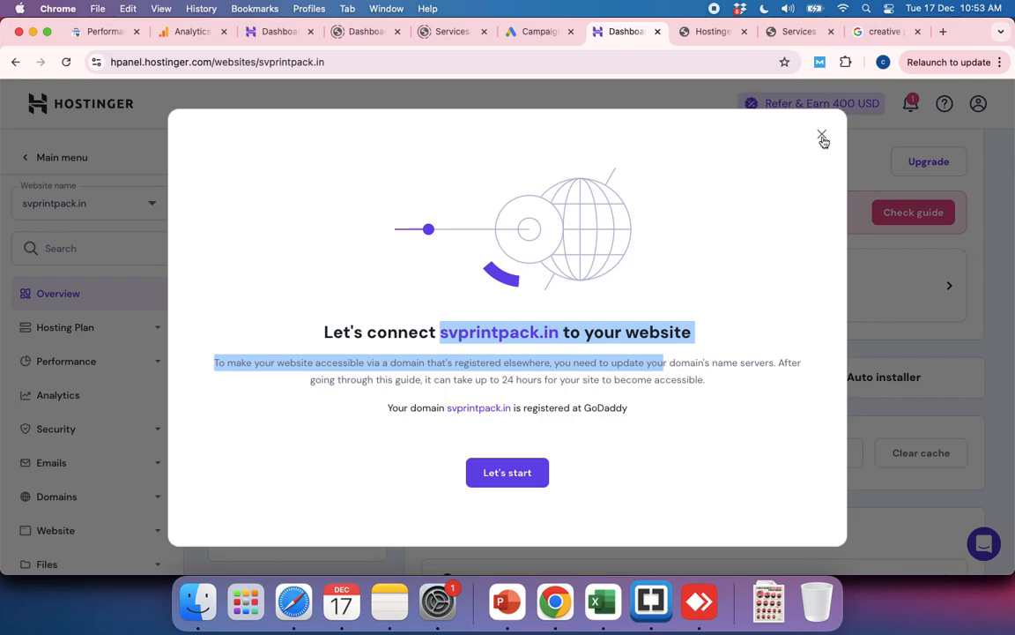
left_click(821, 134)
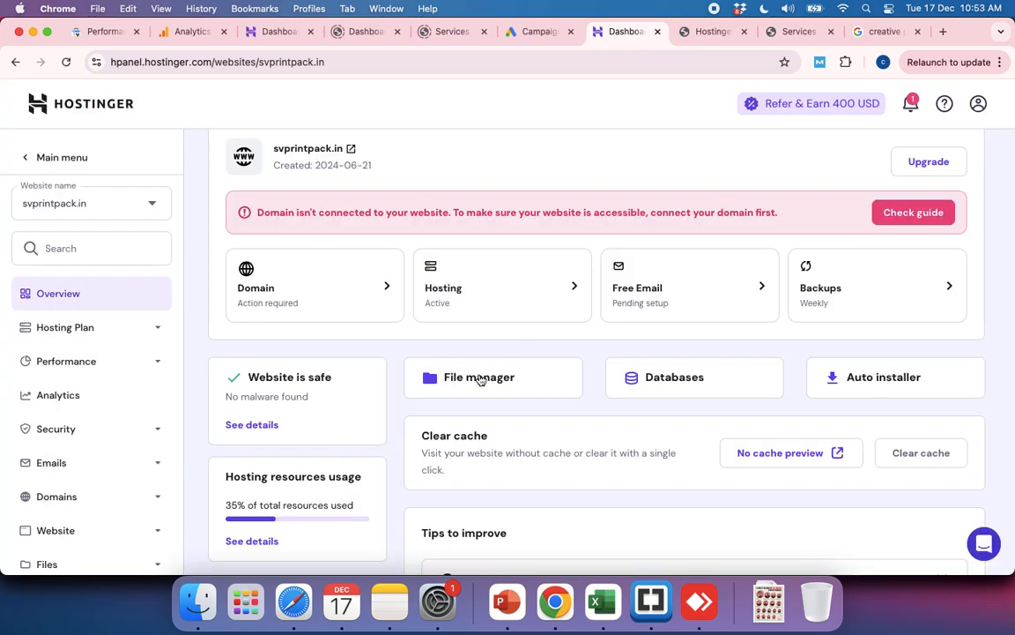
Step: Open the hosting plan details of svprintpack.in and view its website details and nameservers
left_click(538, 288)
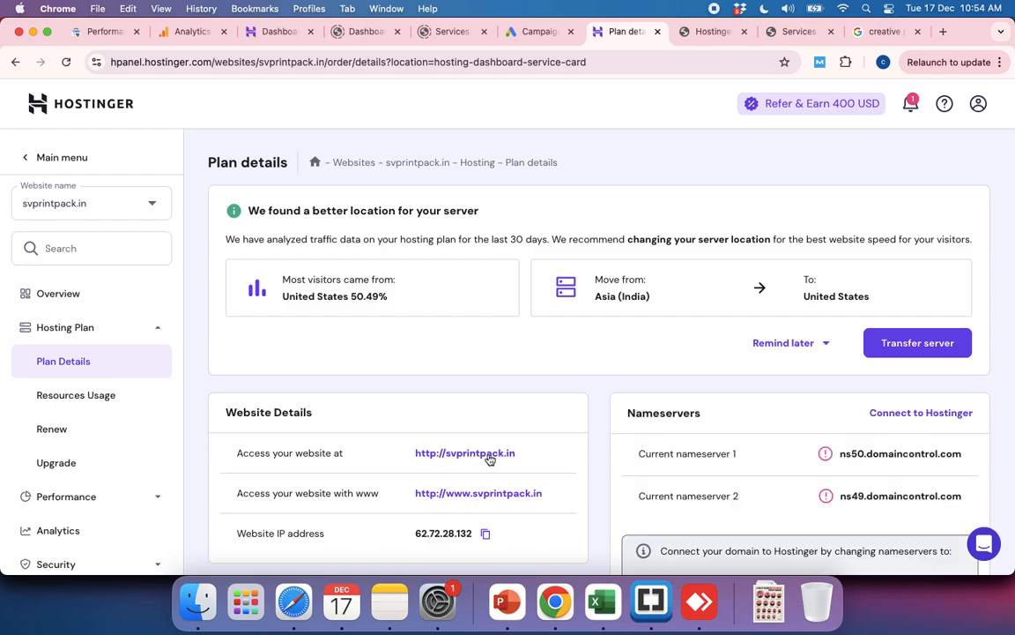
scroll(489, 459, "down", 3)
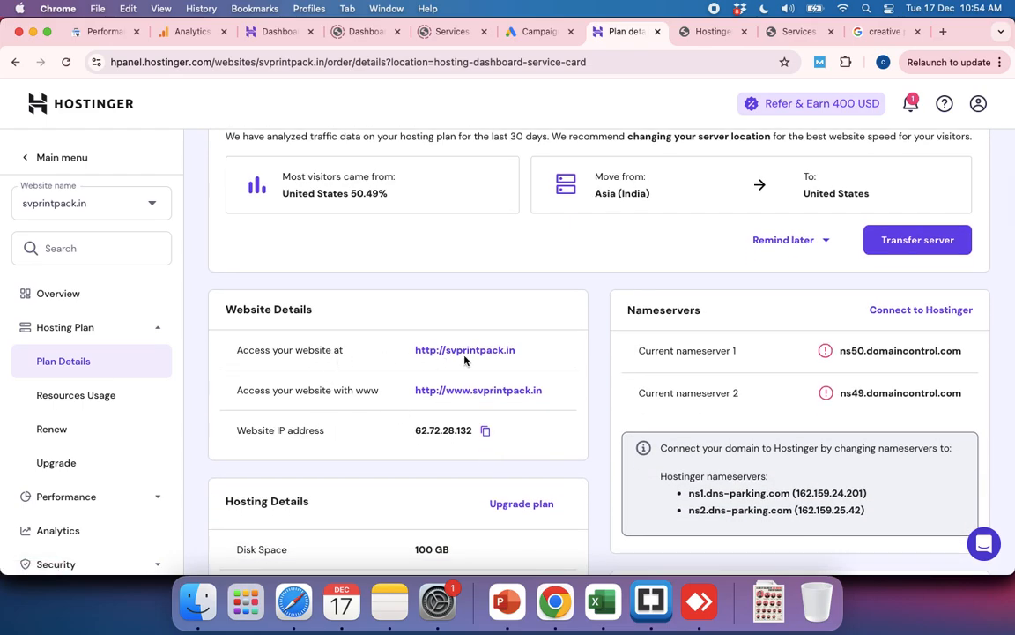
Step: Copy the svprintpack.in website address and open it in the browser tab holding the site preview
left_click_drag(525, 357, 418, 355)
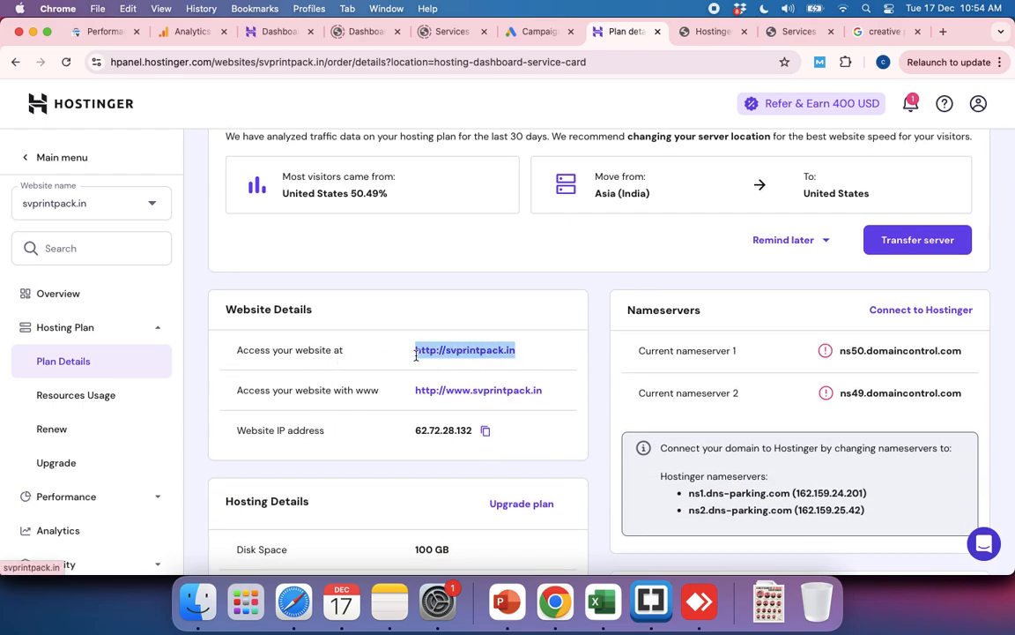
left_click(798, 32)
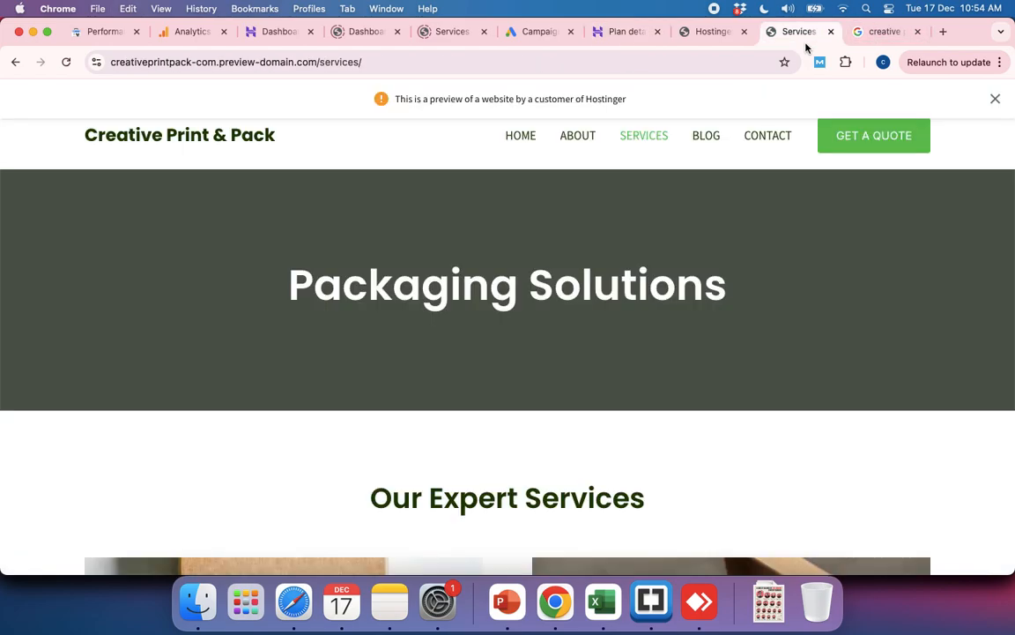
left_click(346, 60)
type("svprintpack.in")
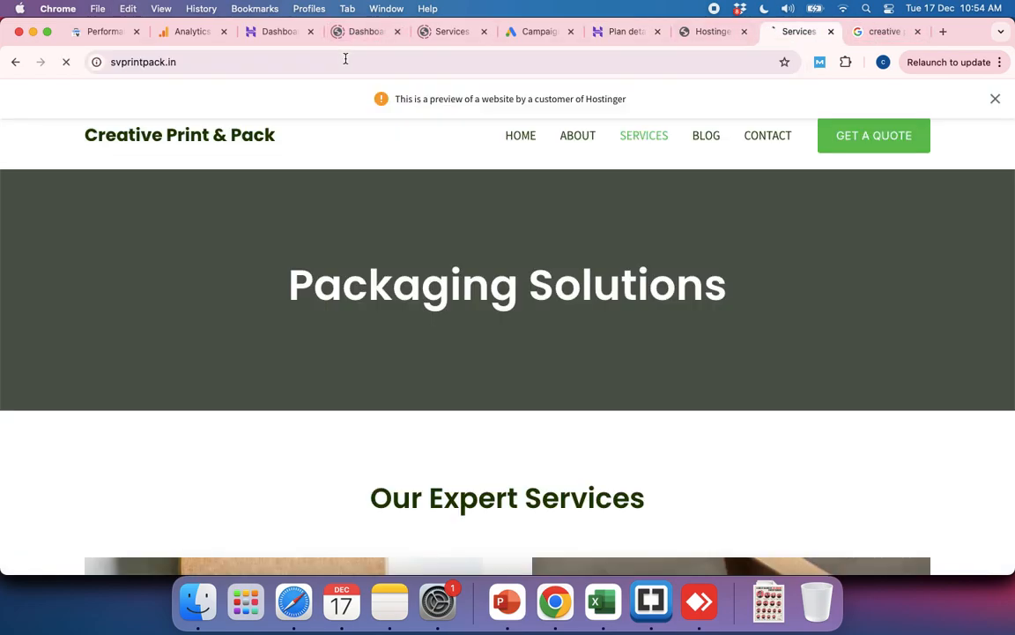
key("Return")
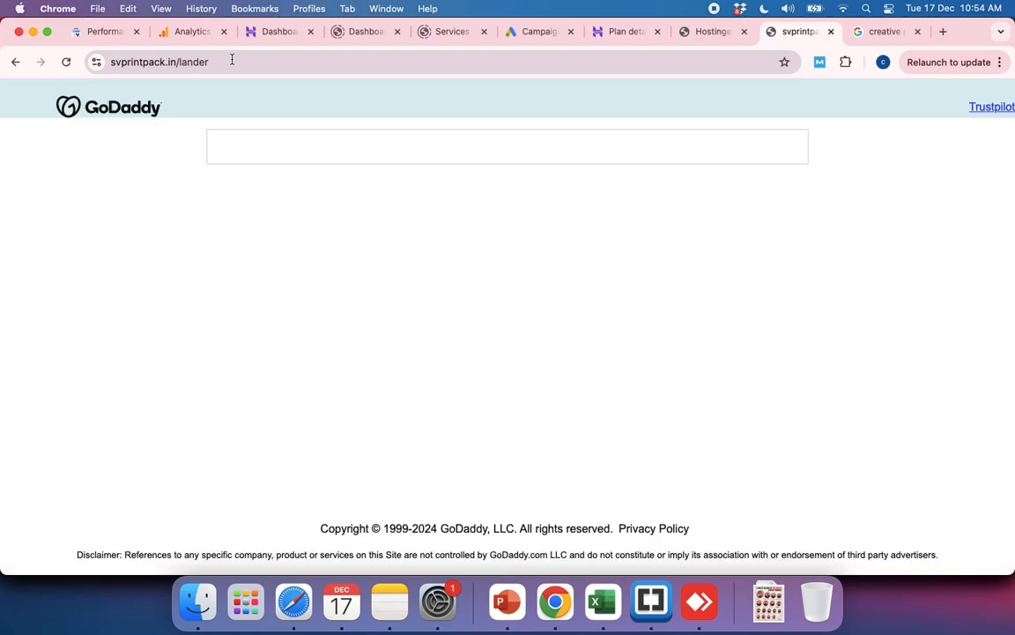
left_click(113, 64)
left_click(113, 63)
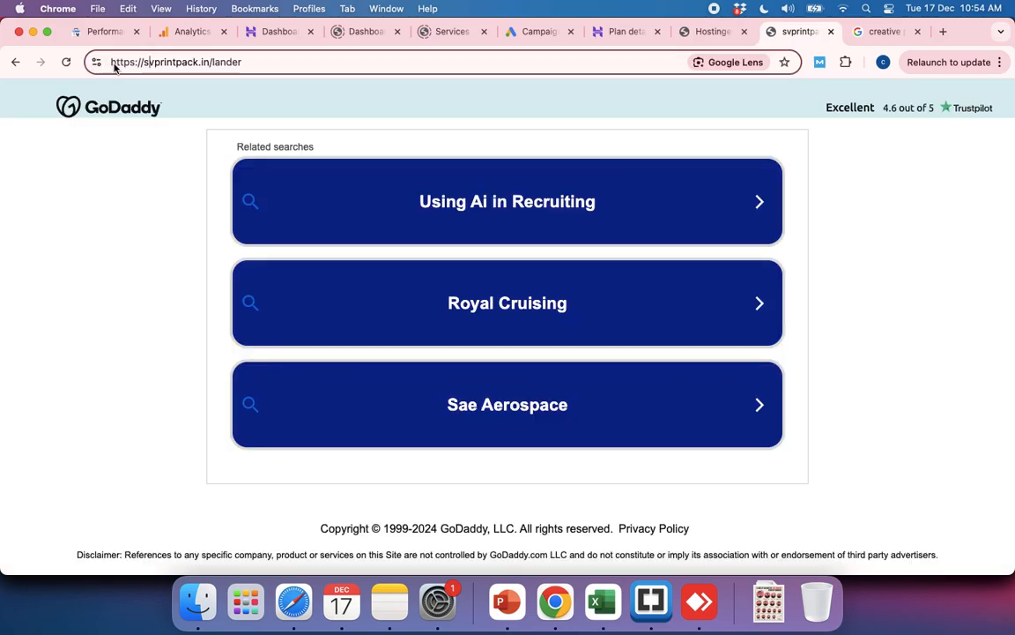
Step: Return to the svprintpack.in plan details and review the website, hosting, nameserver, server and FTP information
left_click(704, 34)
left_click(617, 33)
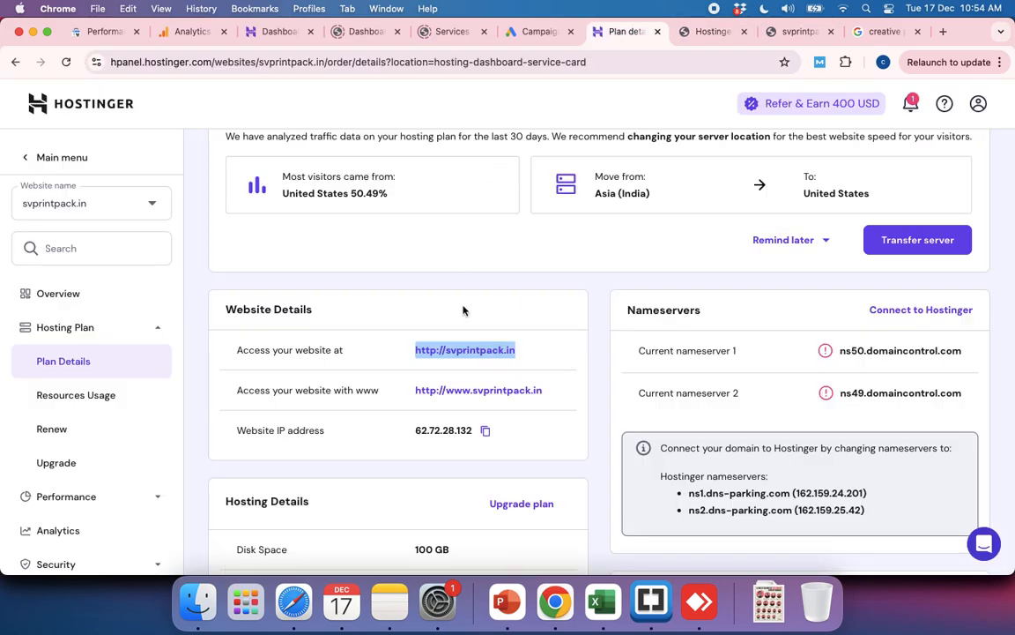
scroll(463, 310, "up", 3)
scroll(463, 310, "down", 10)
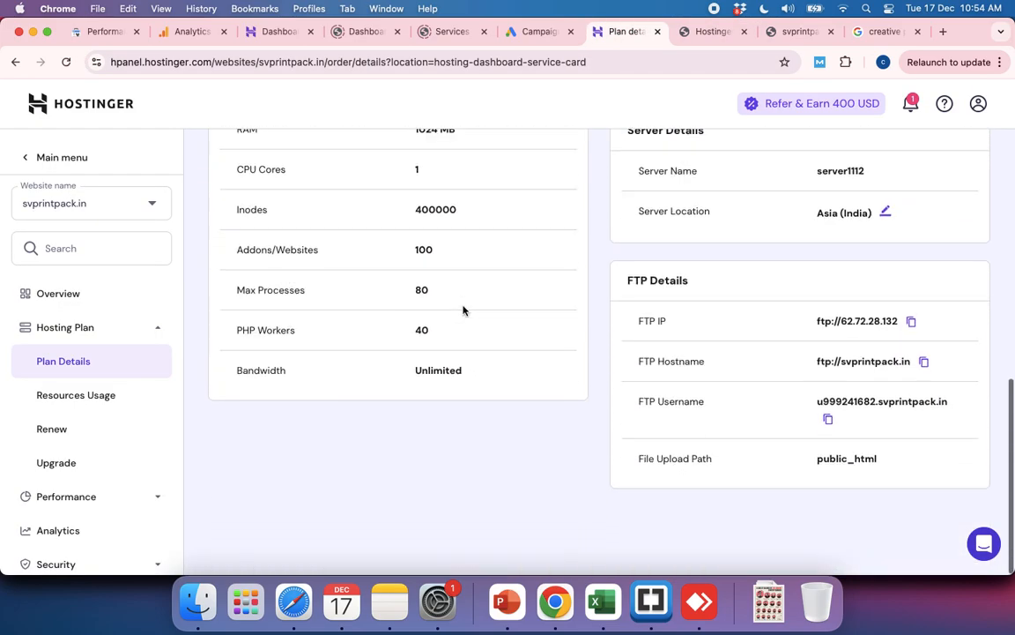
scroll(462, 310, "up", 10)
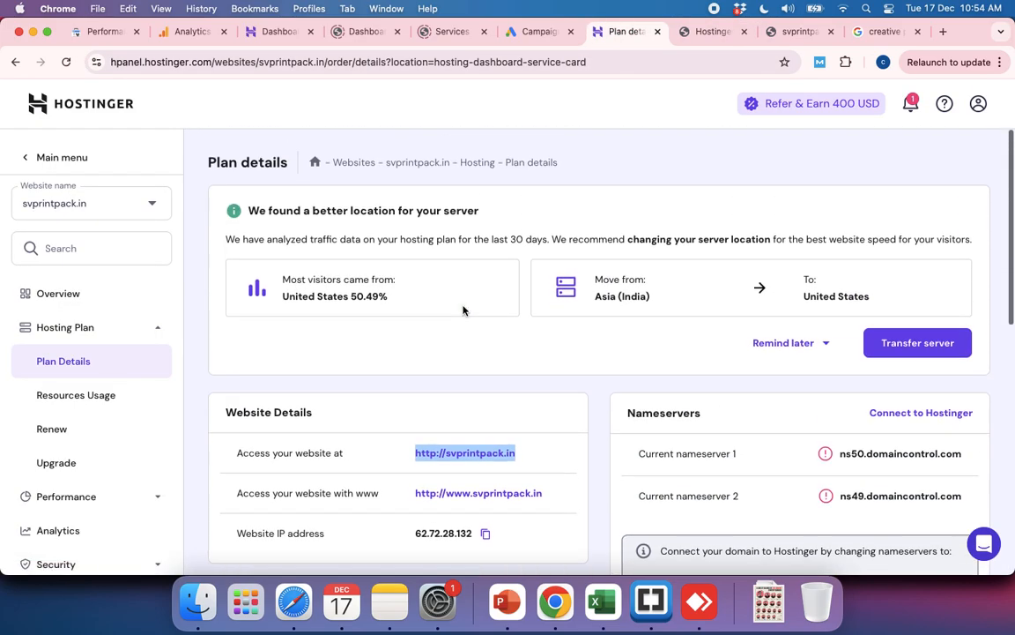
scroll(475, 475, "down", 2)
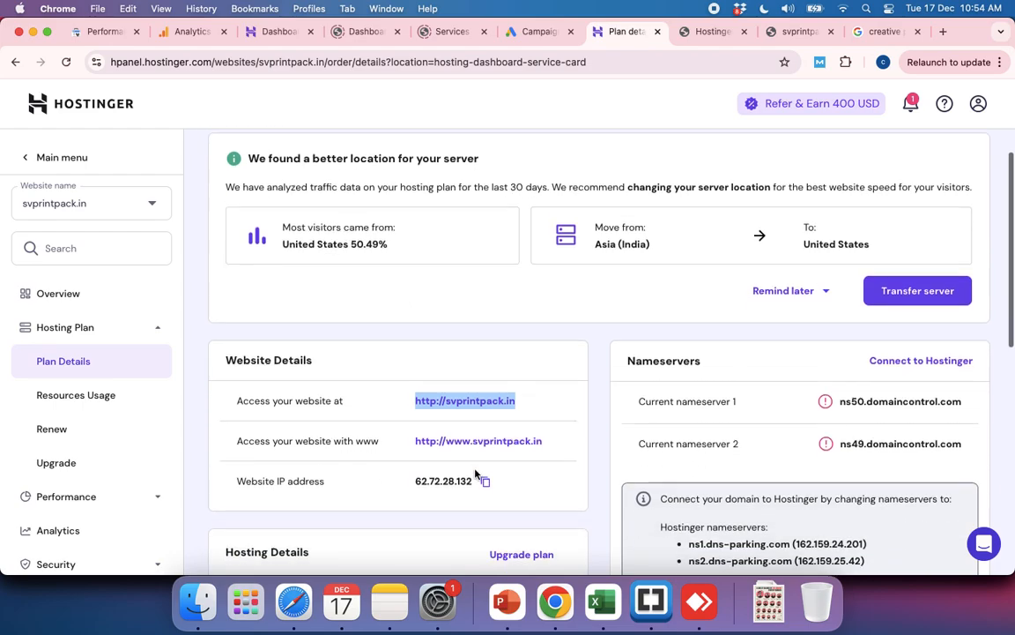
scroll(475, 474, "down", 4)
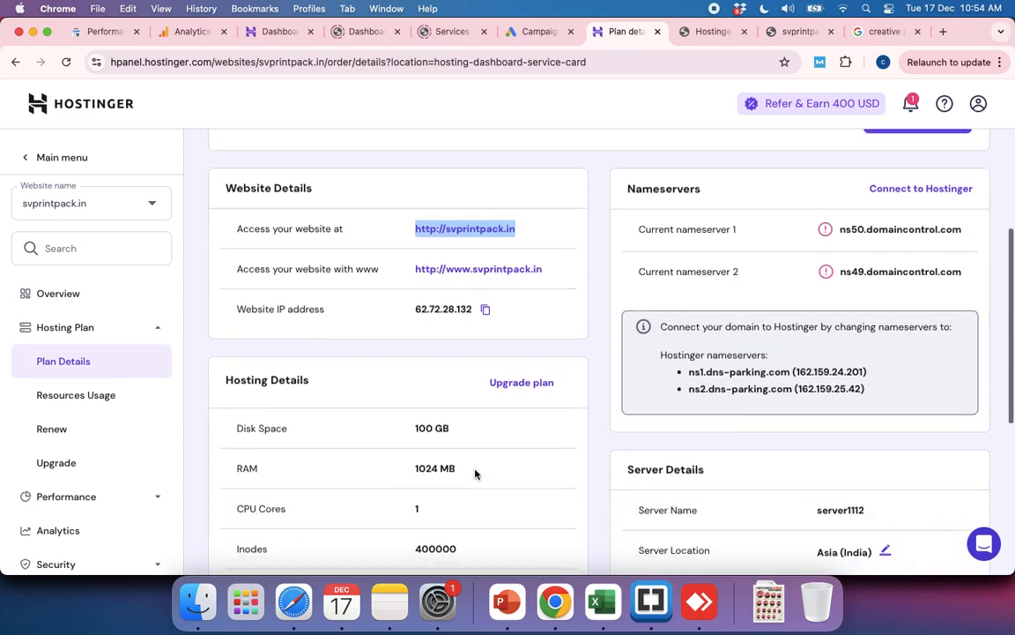
scroll(475, 474, "down", 8)
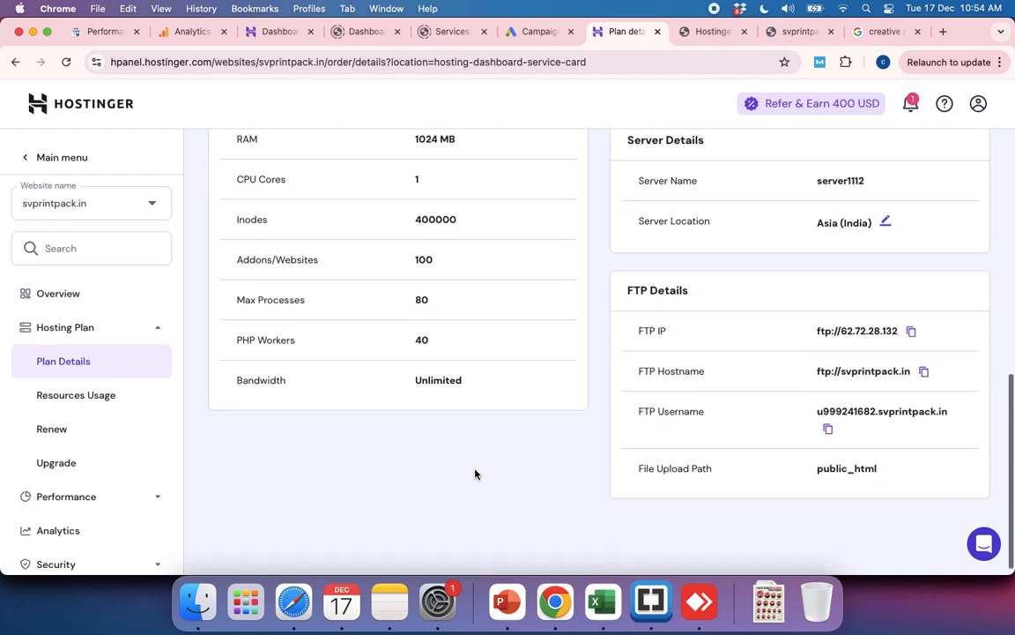
scroll(476, 475, "up", 10)
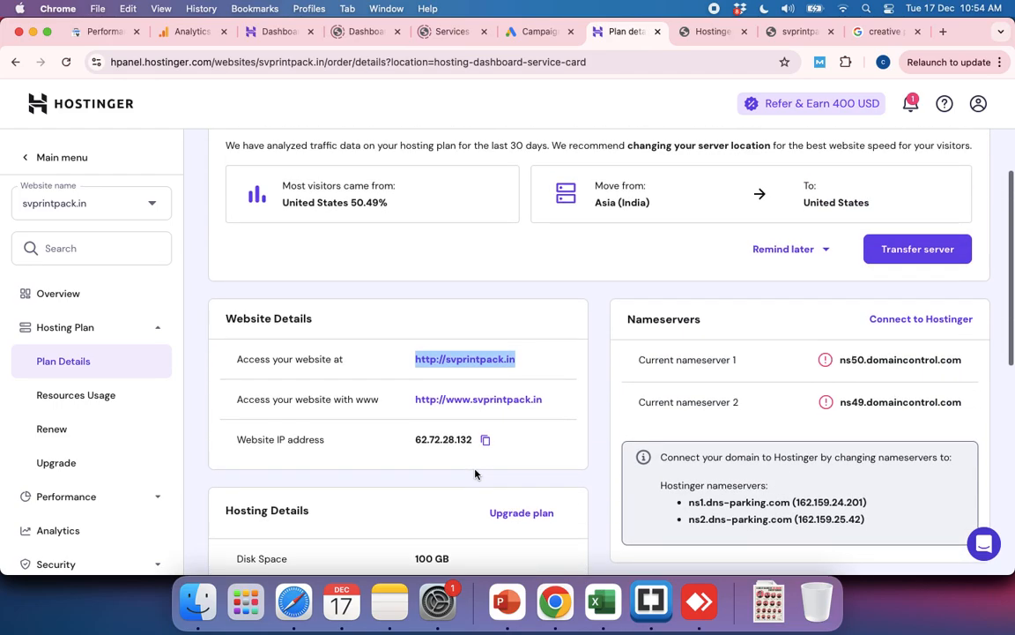
scroll(476, 474, "up", 2)
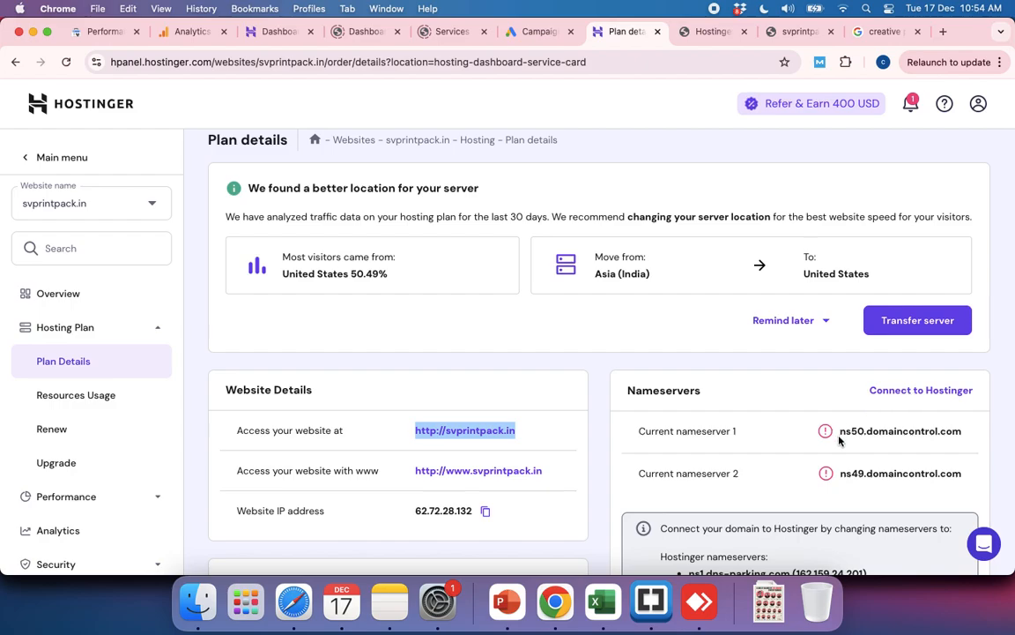
Step: Copy the current nameserver 1 address, ns50.domaincontrol.com, from the plan details
left_click_drag(840, 432, 959, 442)
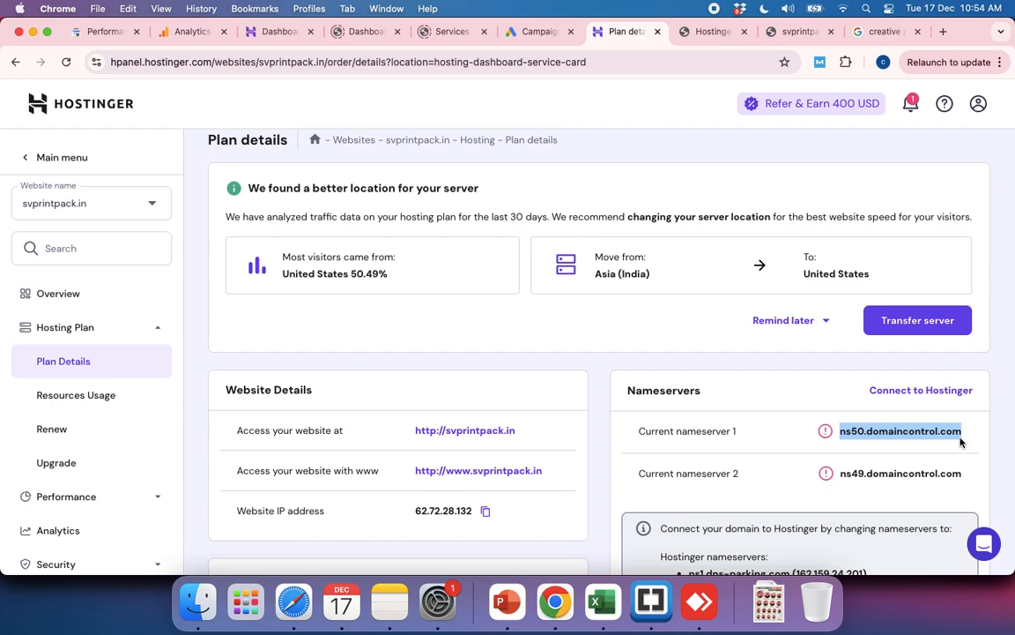
key("super+c")
scroll(673, 384, "up", 1)
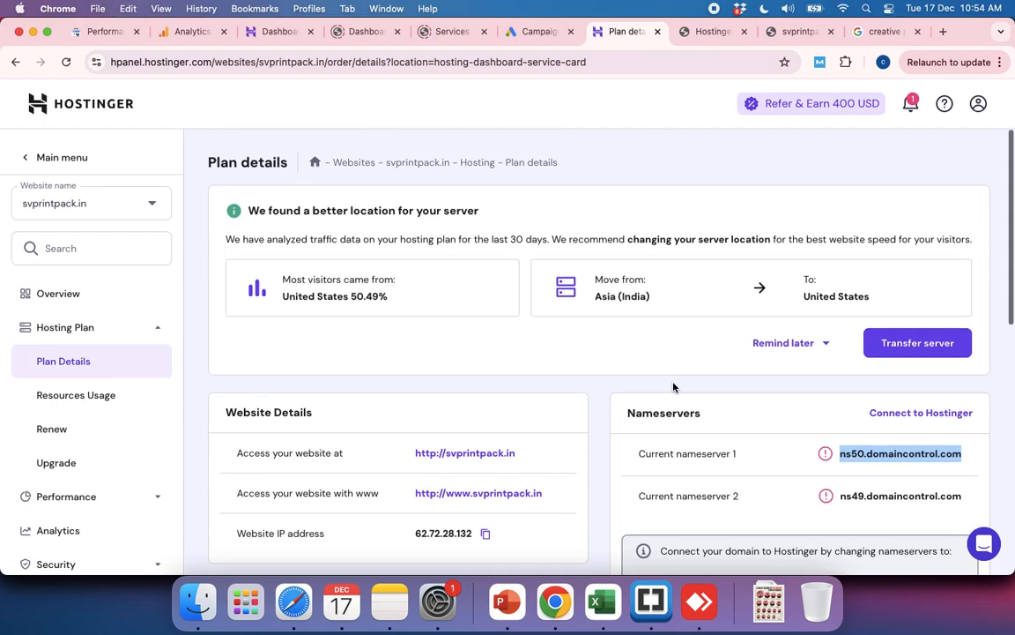
Step: Switch to the GoDaddy browser window, return to the domain portfolio and open the settings of svprintpack.in
key("super+grave")
key("super+grave")
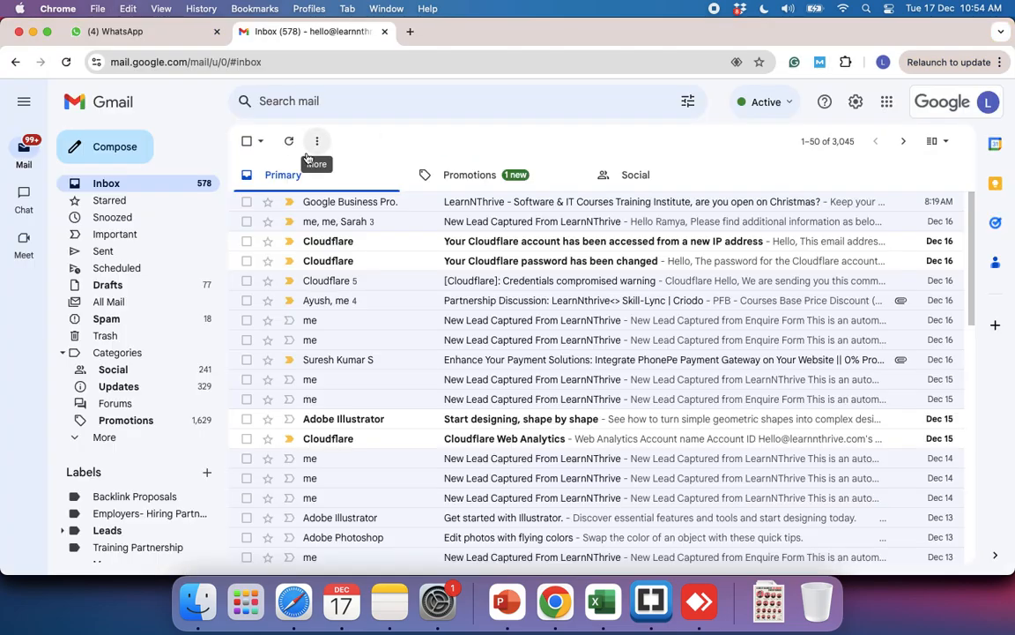
key("super+grave")
left_click(372, 39)
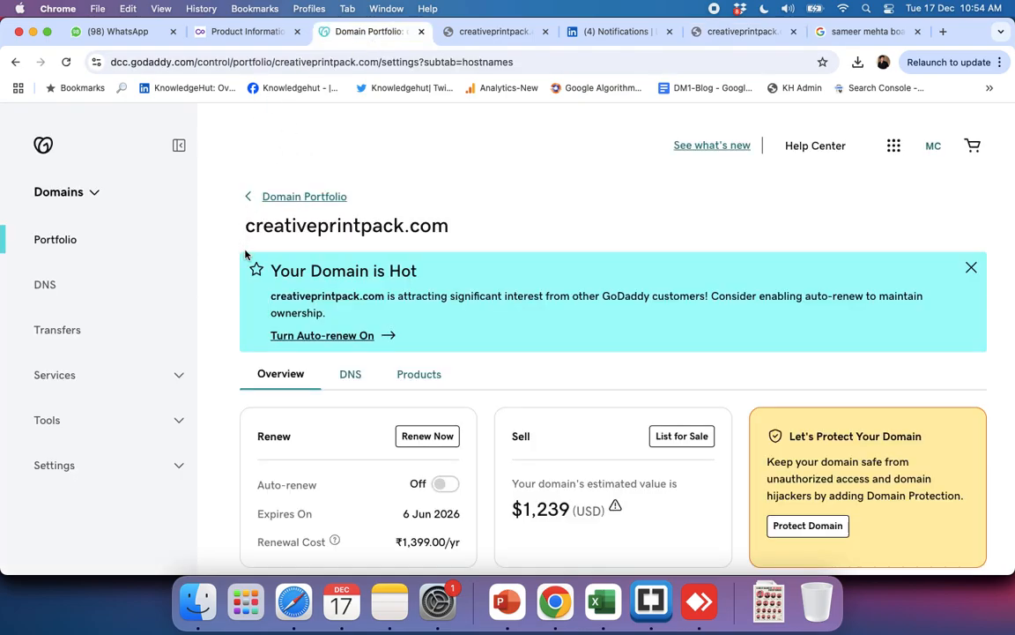
left_click(272, 197)
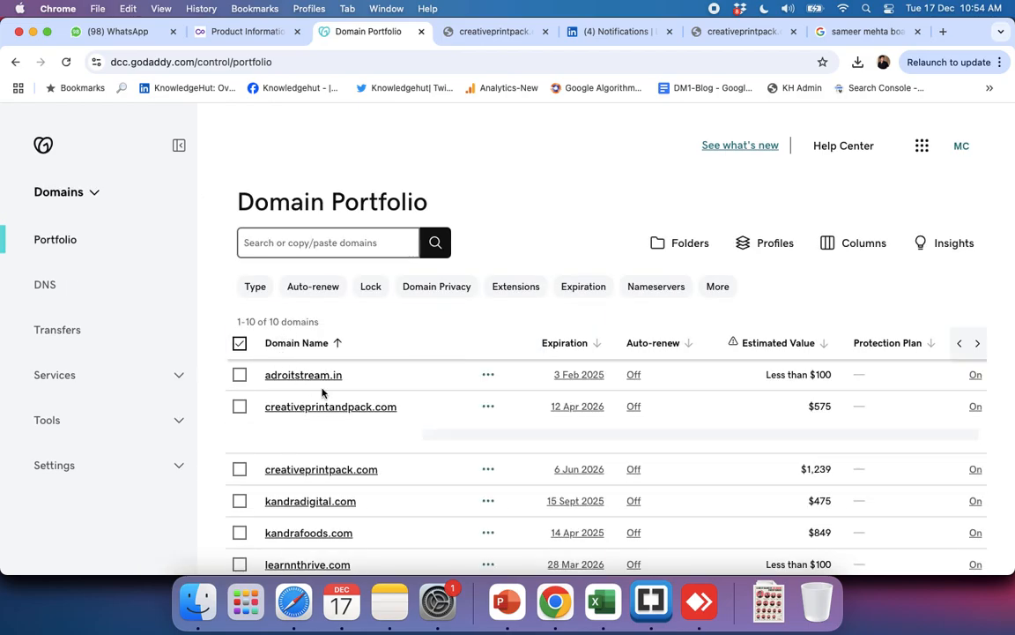
scroll(356, 413, "down", 4)
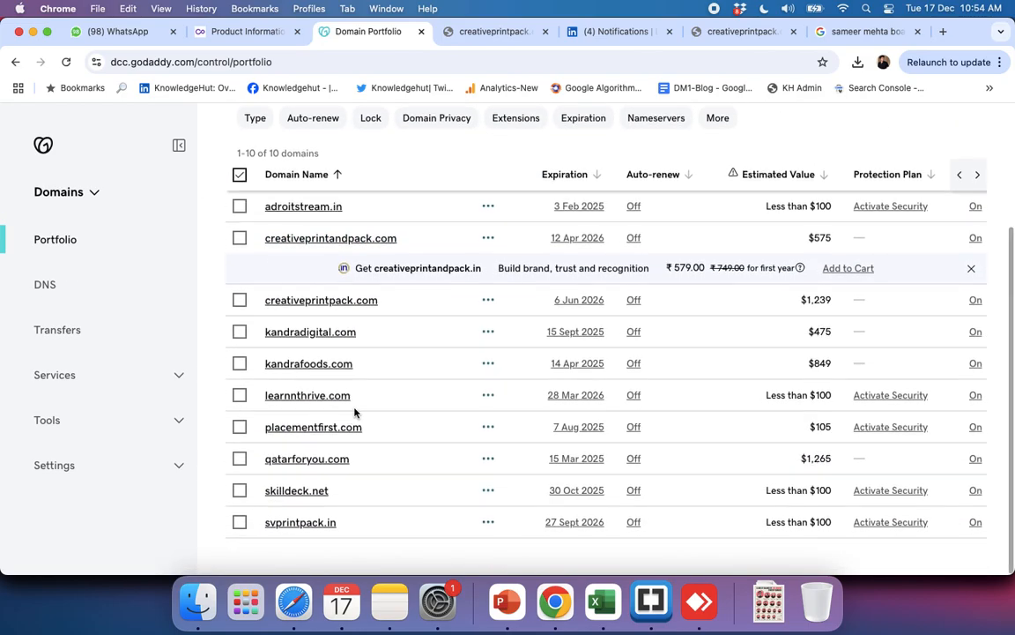
left_click(282, 529)
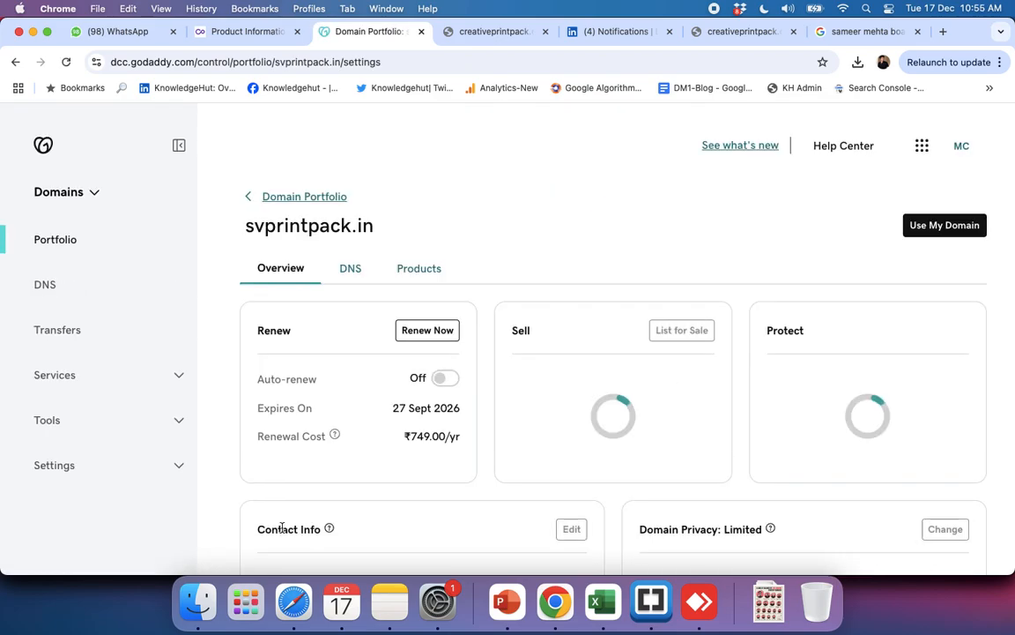
Step: Open the DNS records of svprintpack.in and view its NS entries
left_click(351, 270)
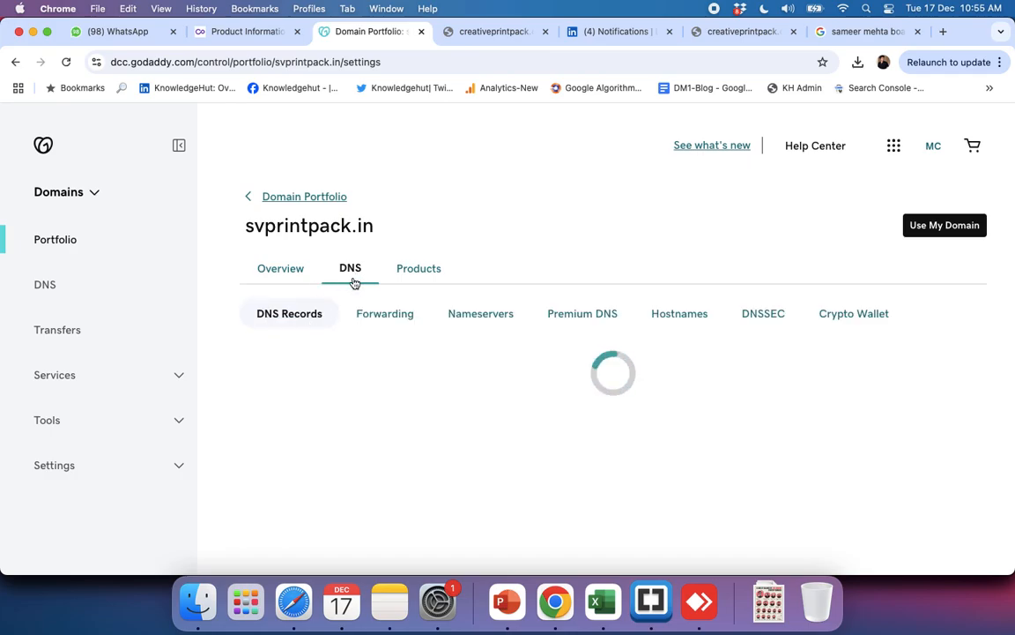
scroll(594, 384, "down", 4)
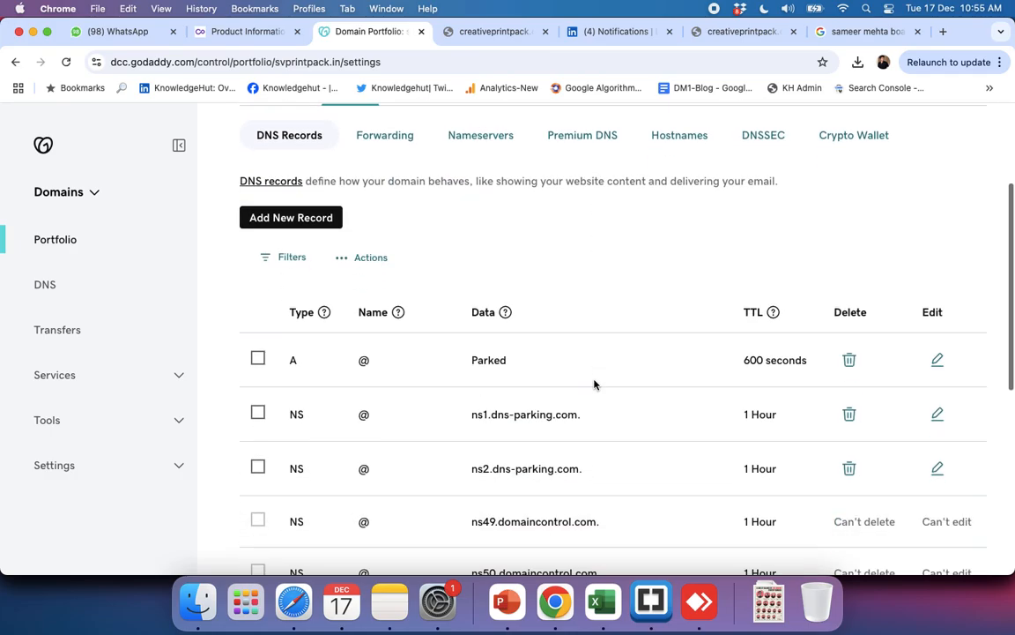
scroll(580, 407, "down", 2)
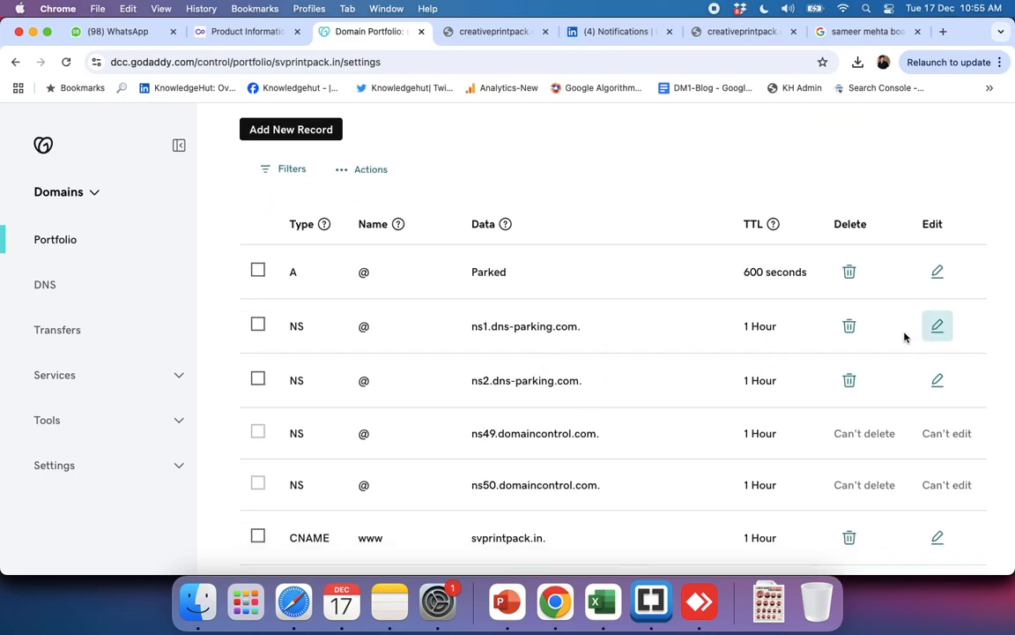
Step: Edit the ns1.dns-parking.com NS record with value ns50.domaincontrol.com and a TTL of 1/2 Hour, and try to save it
left_click(939, 326)
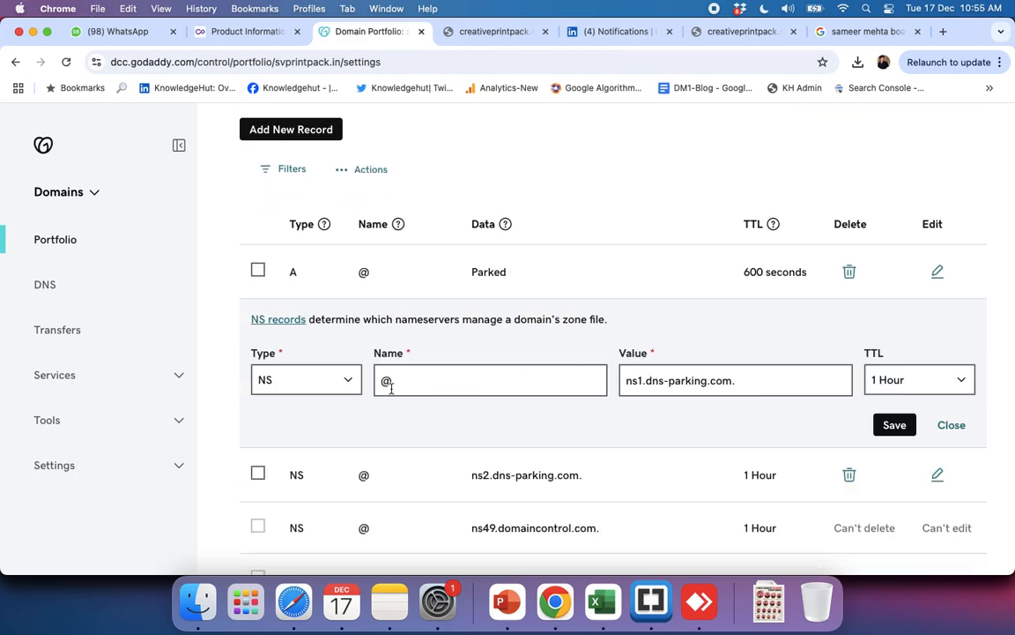
triple_click(674, 379)
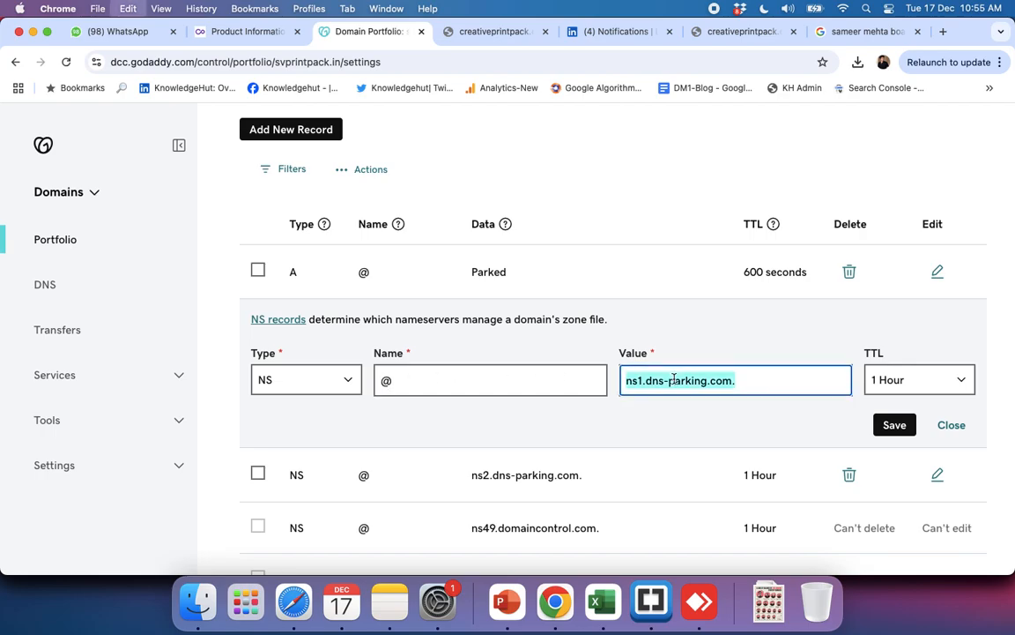
key("super+v")
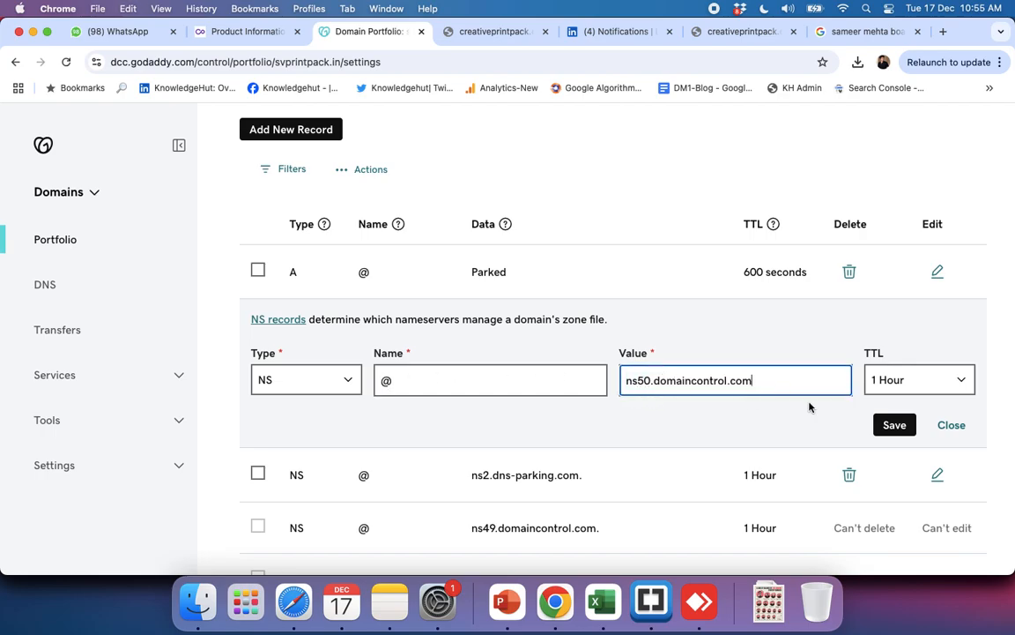
left_click(922, 393)
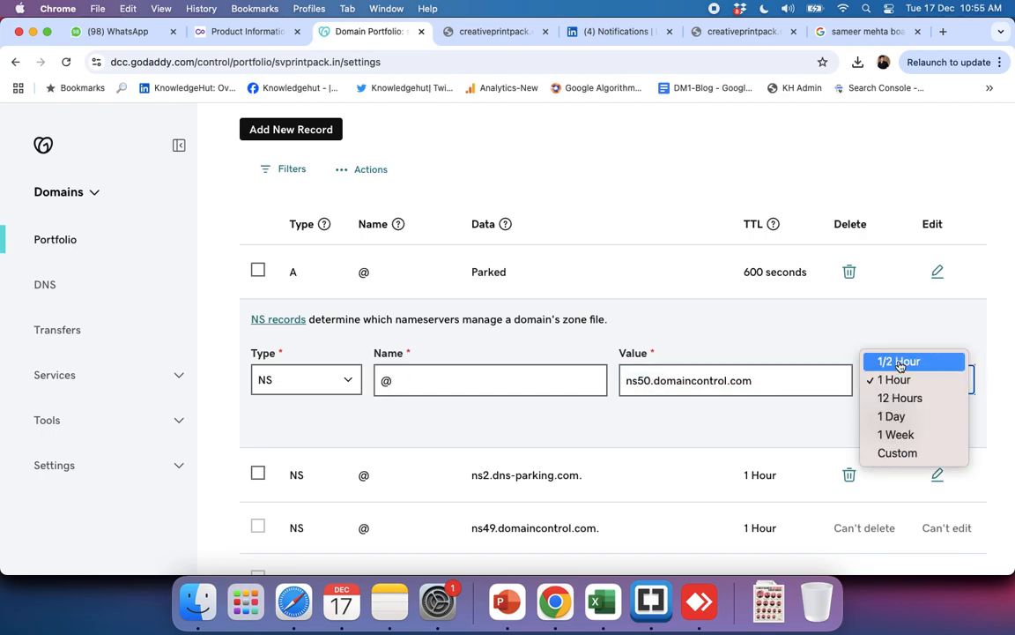
left_click(890, 358)
left_click(892, 426)
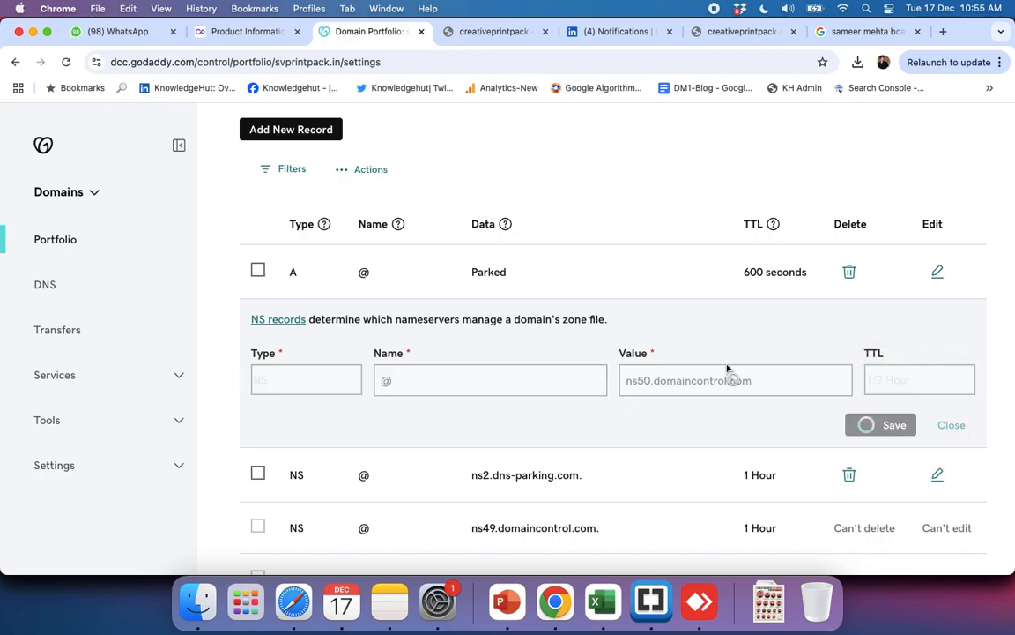
Step: Re-enter @ as the NS record's name and try to save the record again
left_click(416, 378)
key("BackSpace")
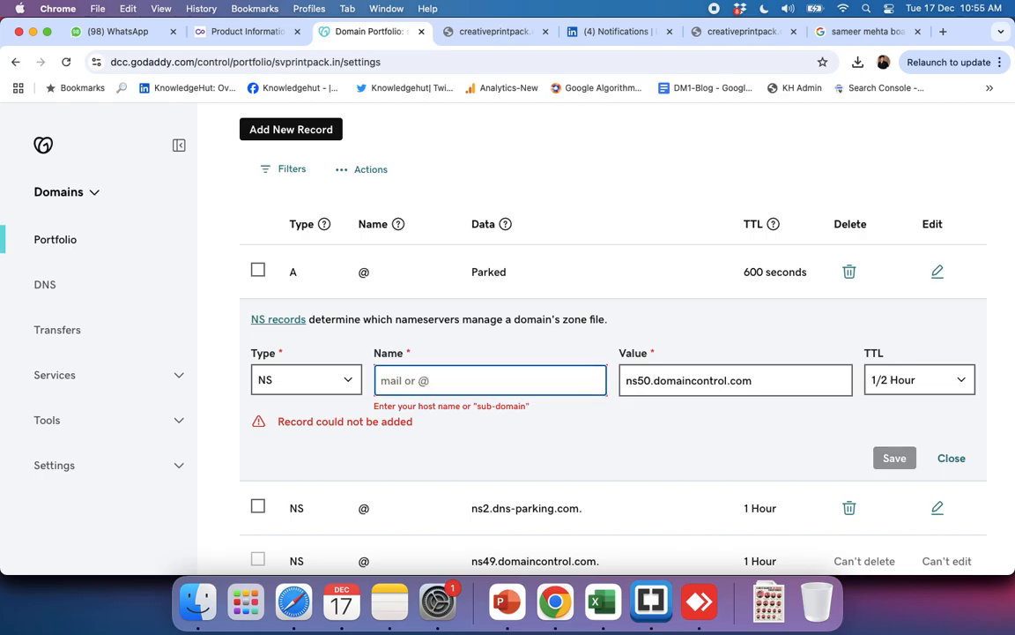
type("@")
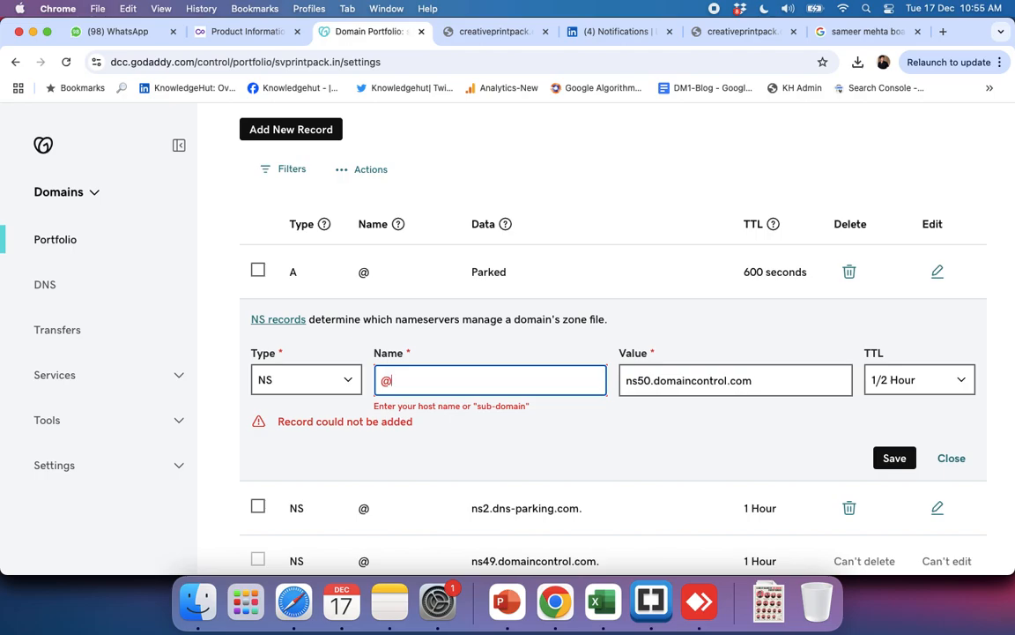
key("BackSpace")
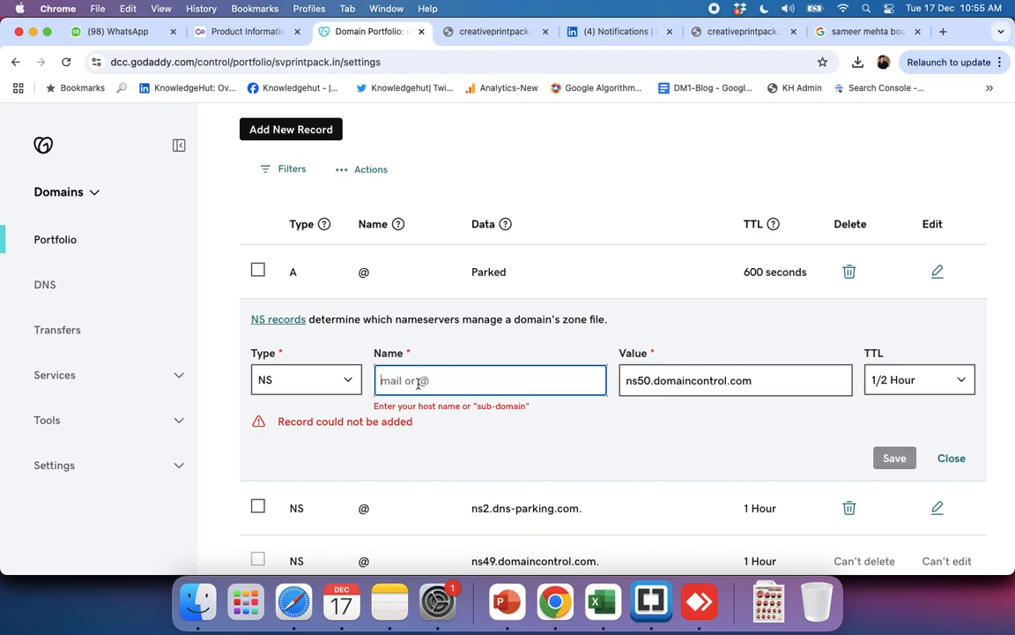
type("@")
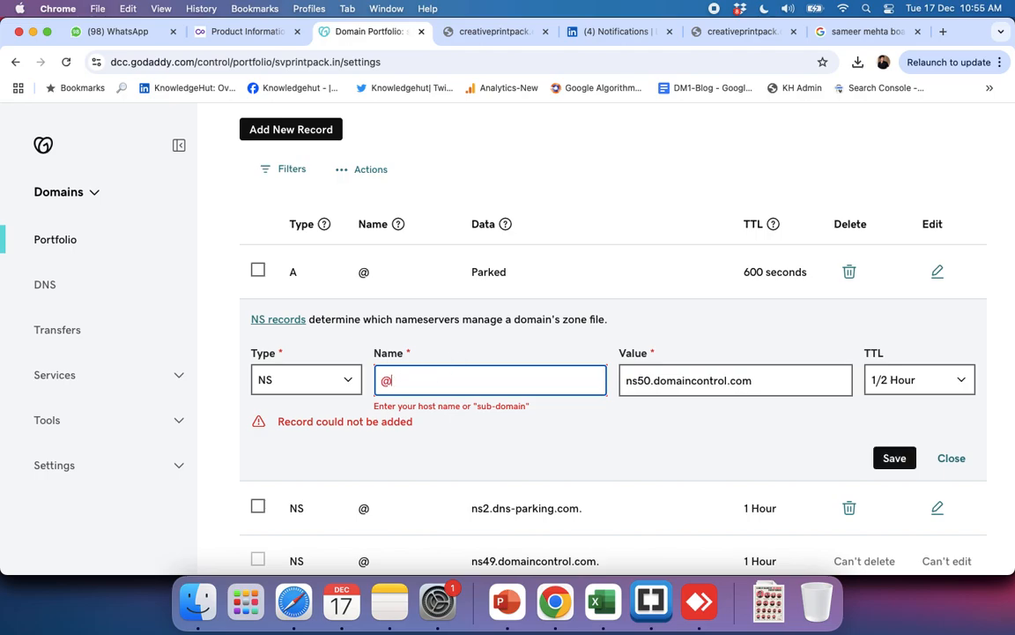
left_click(486, 422)
left_click(406, 385)
left_click(894, 456)
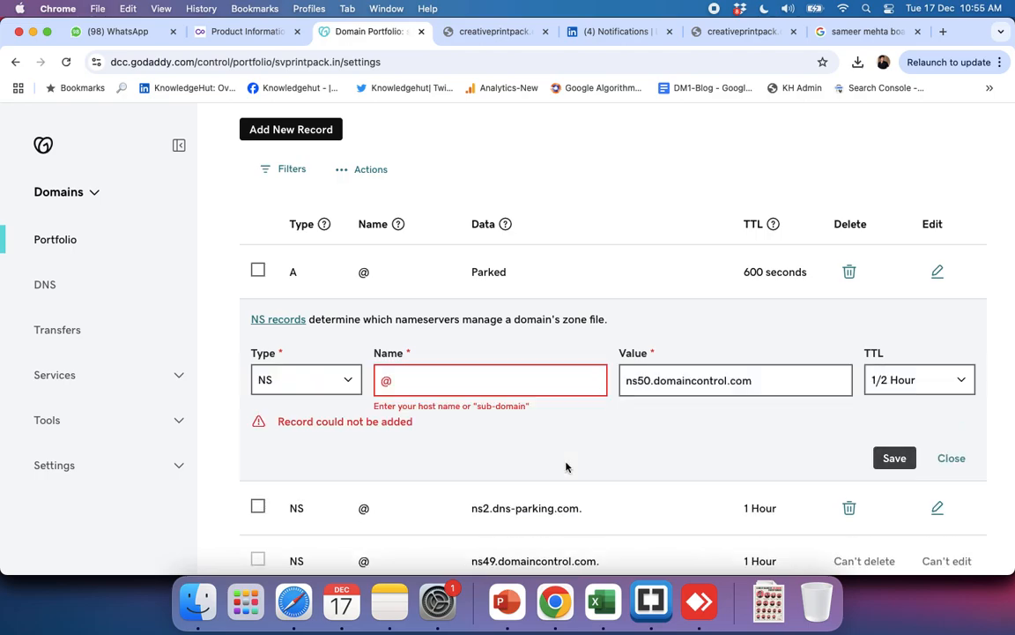
Step: Replace the NS record's name with svprintpack.com
left_click(424, 386)
key("BackSpace")
type("svprintpack.com")
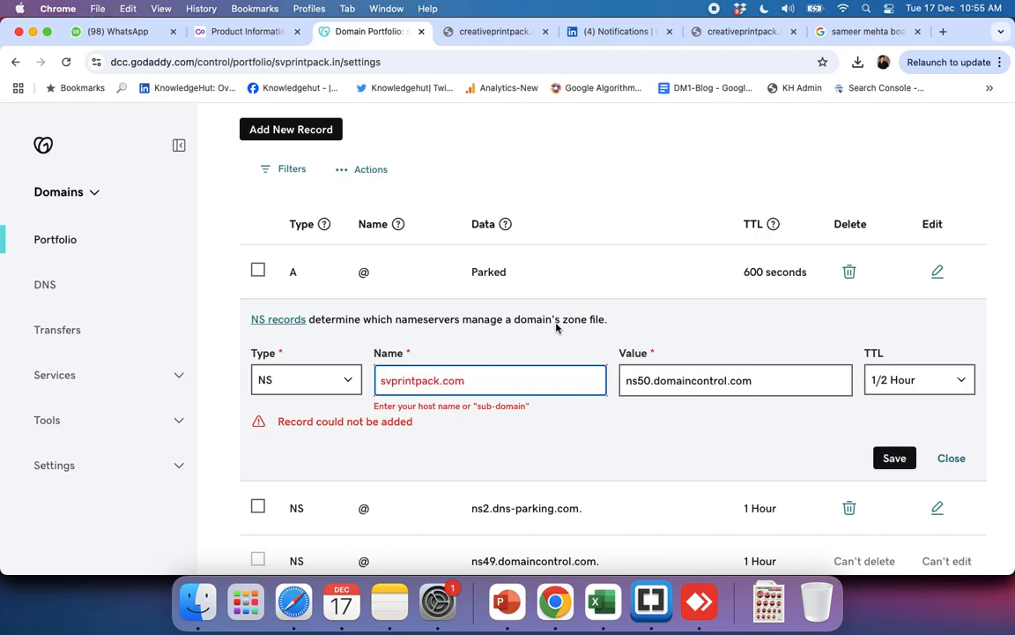
left_click(595, 343)
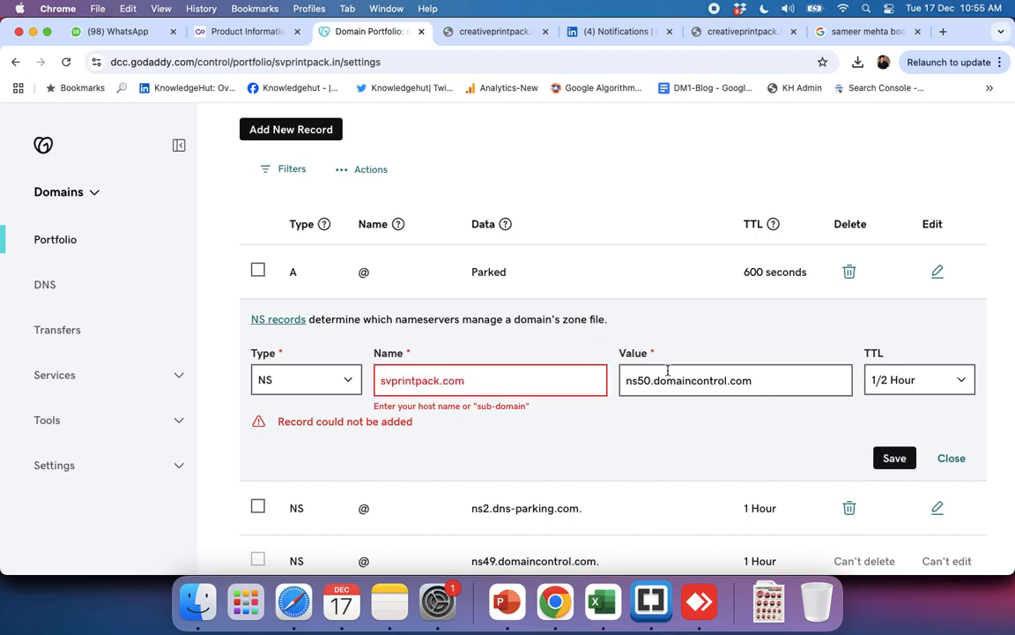
Step: Set the NS record's name back to @ and its TTL to 1 Hour, and try to save the record
double_click(463, 380)
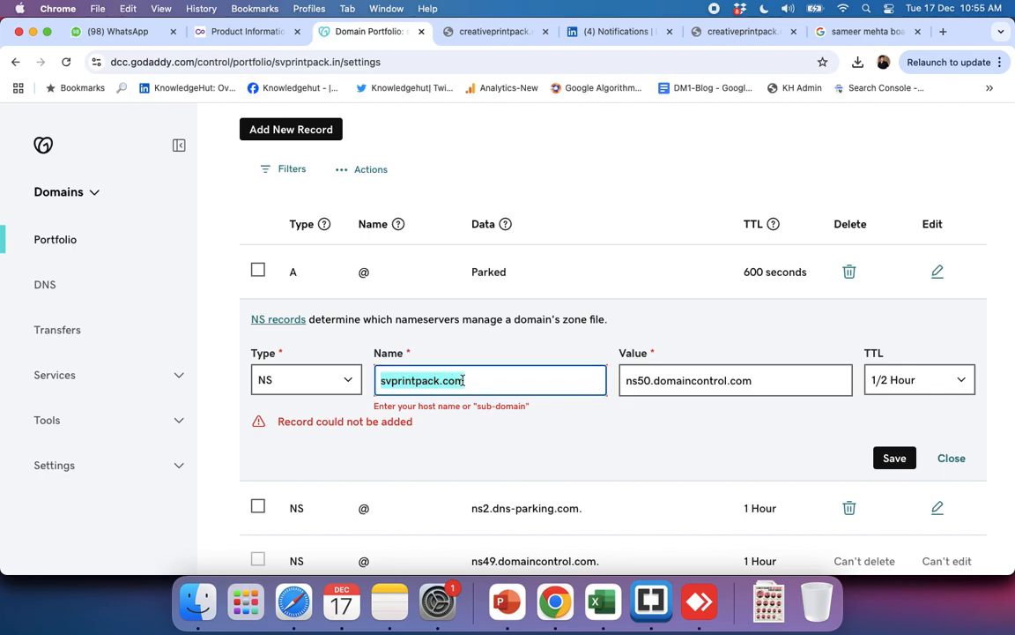
key("BackSpace")
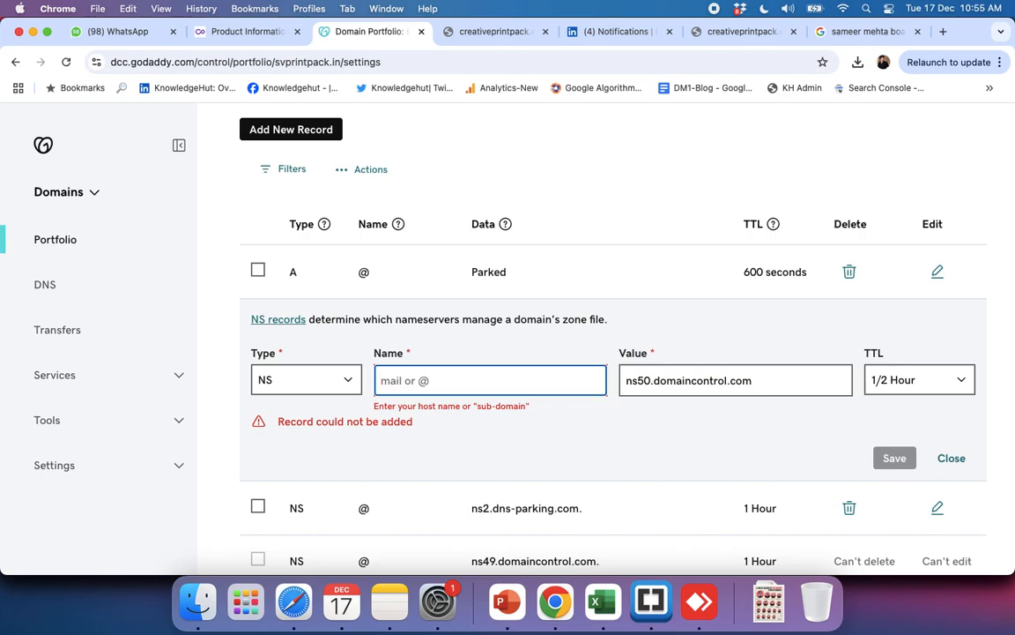
scroll(478, 374, "down", 3)
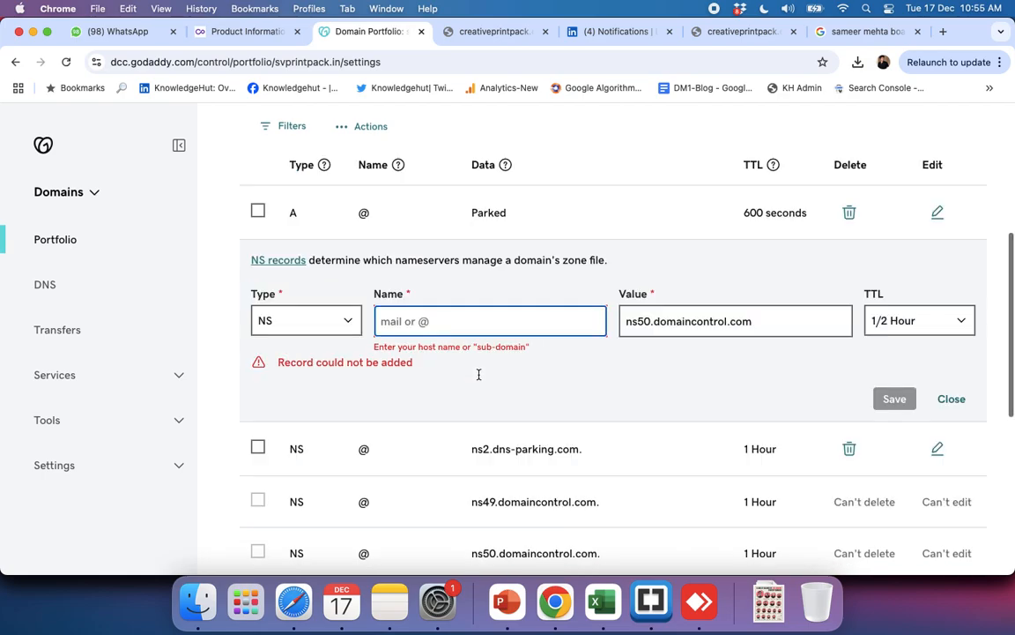
left_click(439, 302)
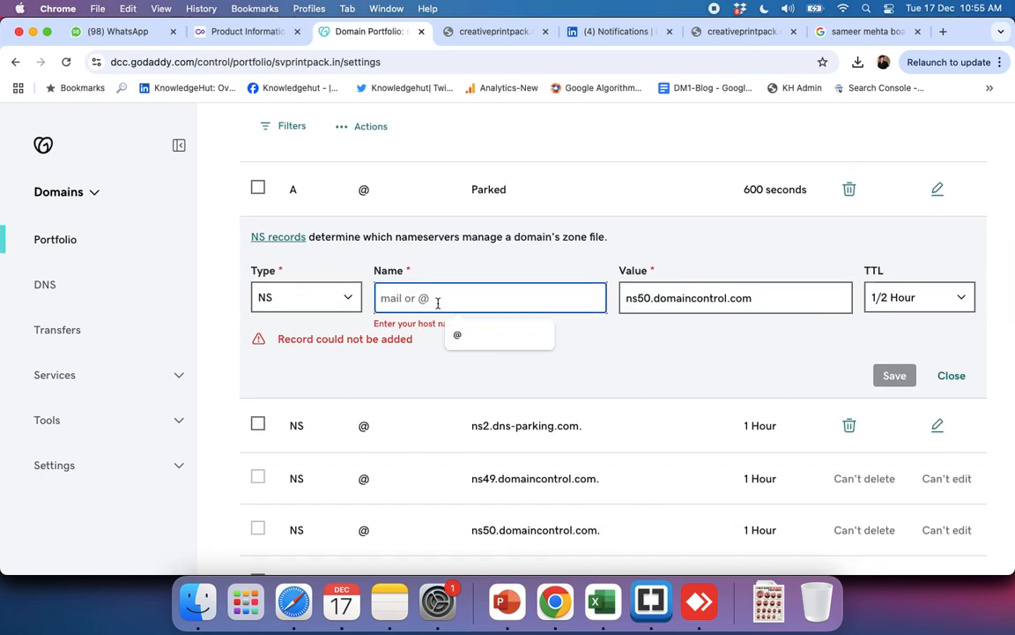
left_click(455, 334)
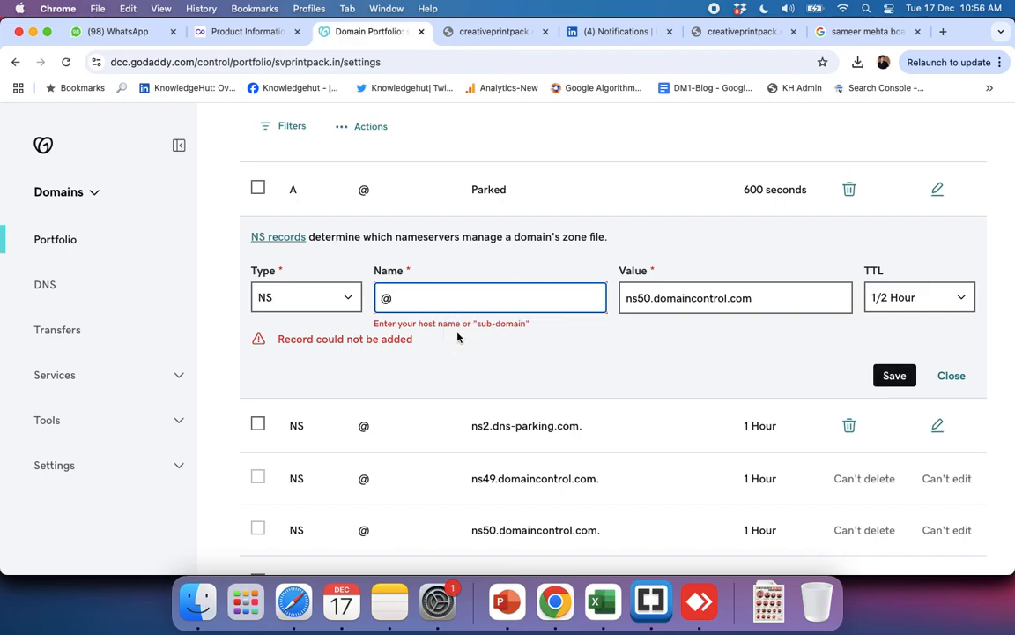
left_click(929, 300)
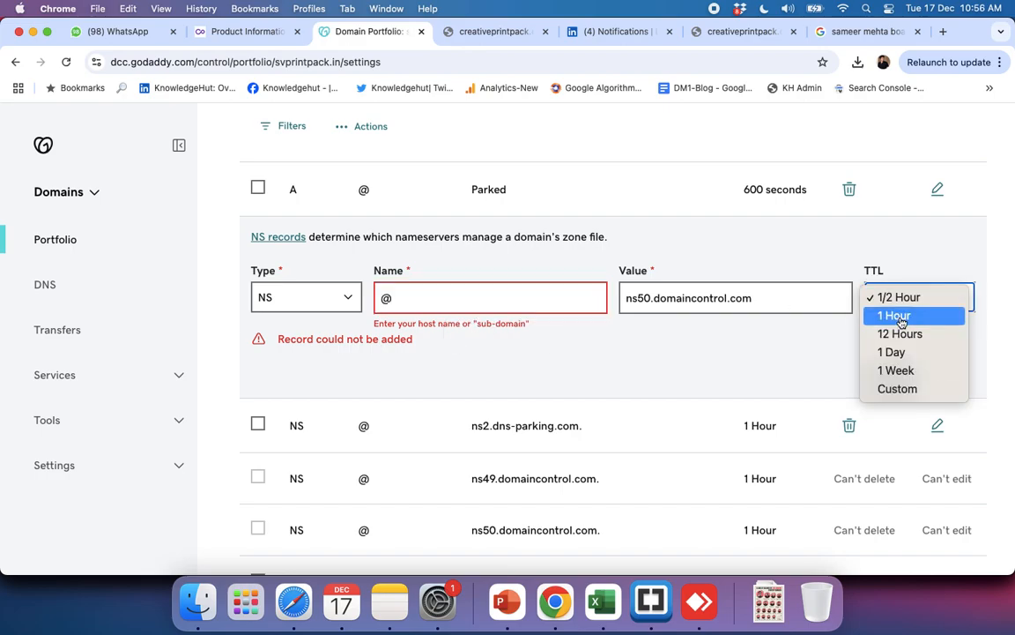
left_click(886, 315)
left_click(888, 373)
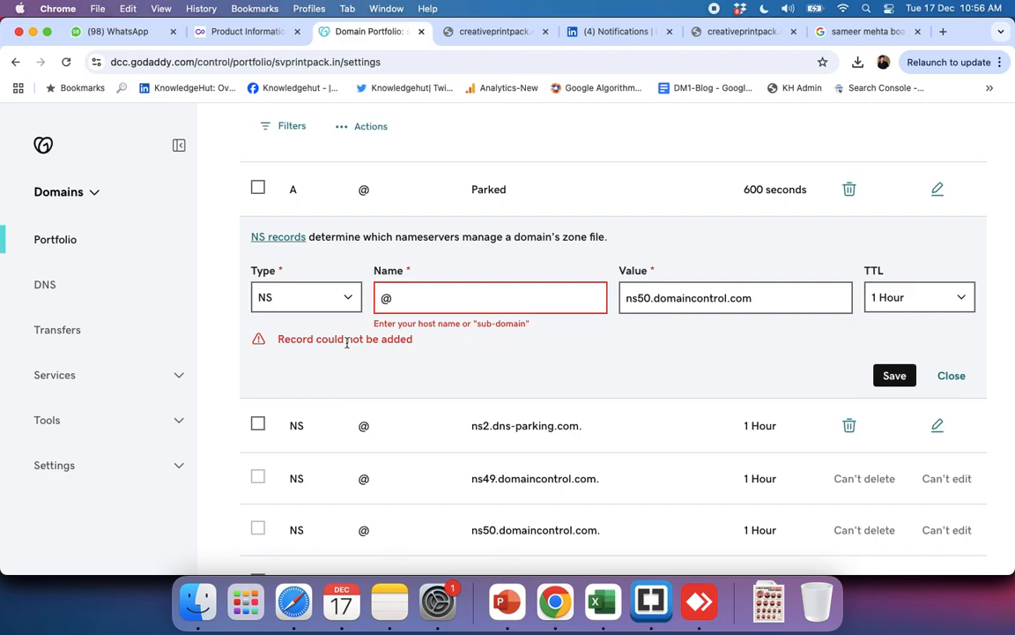
Step: Reselect NS as the record's type and clear its name
left_click(322, 298)
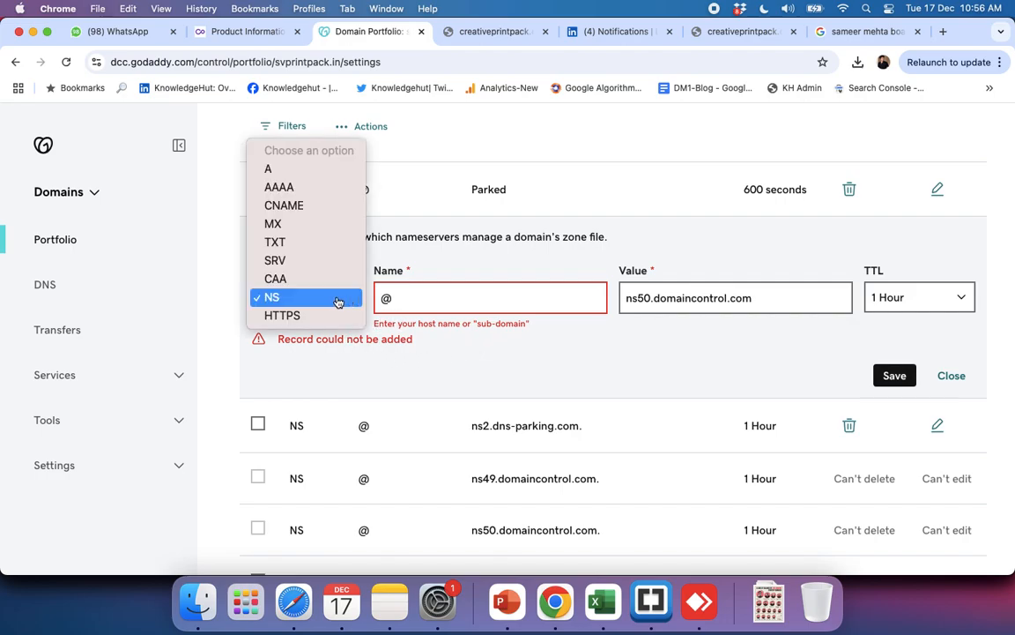
left_click(284, 303)
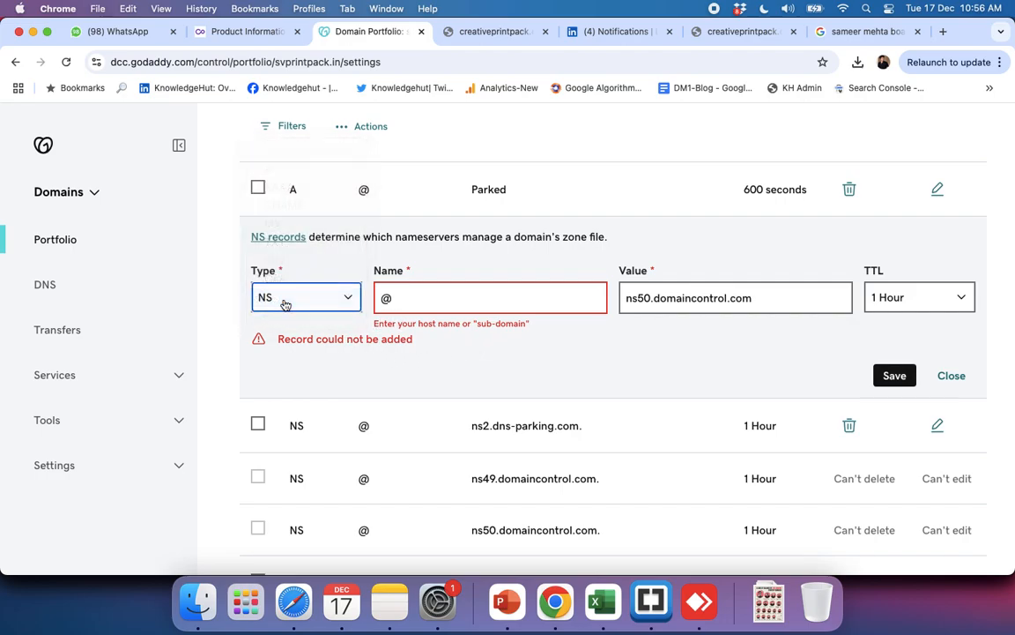
left_click(401, 300)
key("BackSpace")
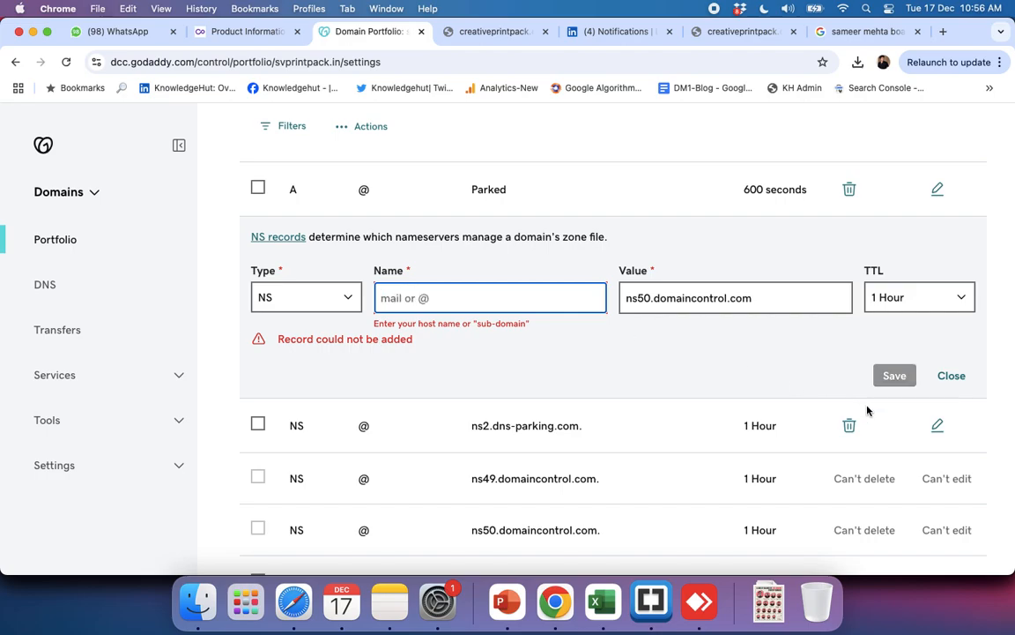
left_click(557, 339)
left_click(494, 301)
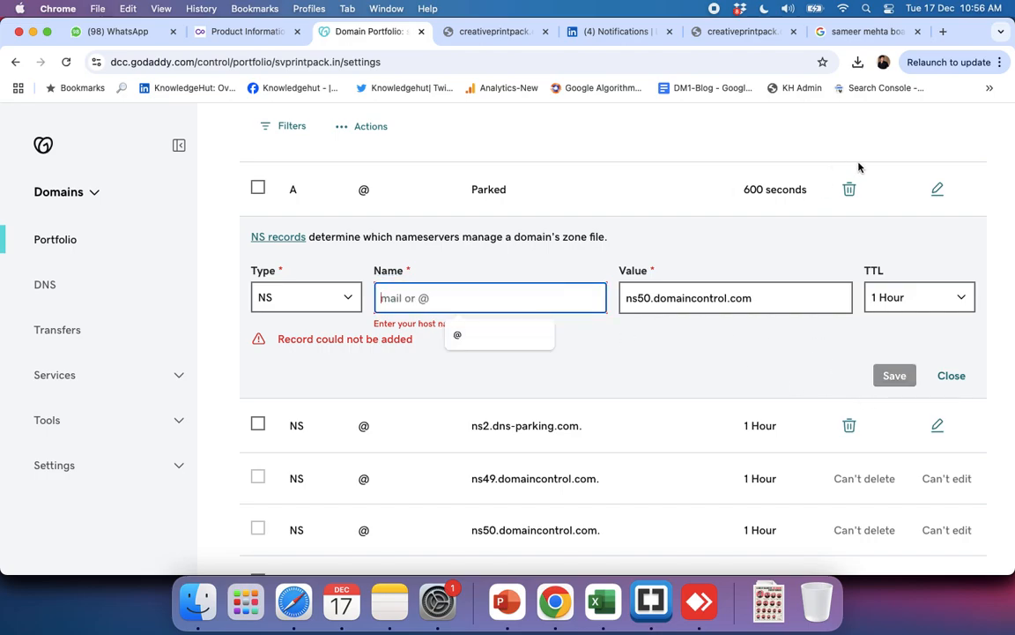
Step: Search Google for "name server name" and look through the overview of name servers
left_click(900, 33)
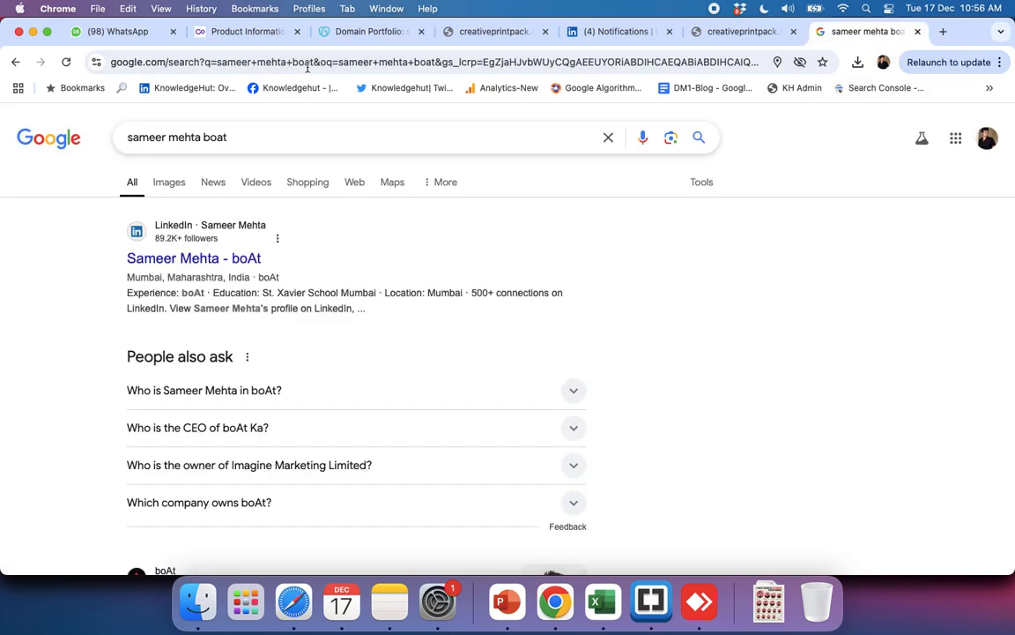
triple_click(256, 131)
type("name ")
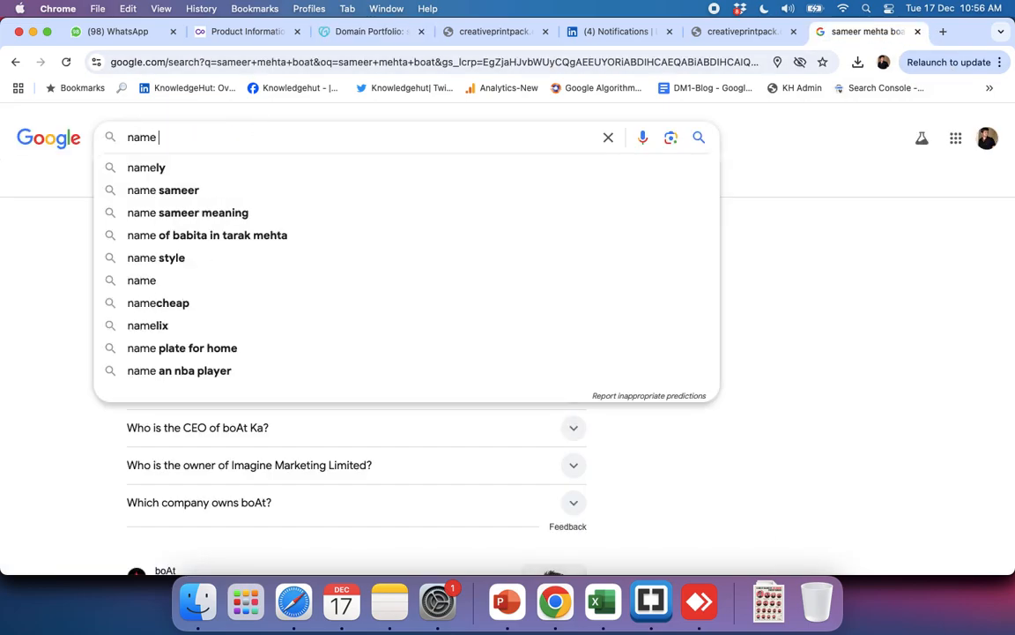
type("serv")
key("BackSpace")
type("rv")
key("BackSpace")
key("BackSpace")
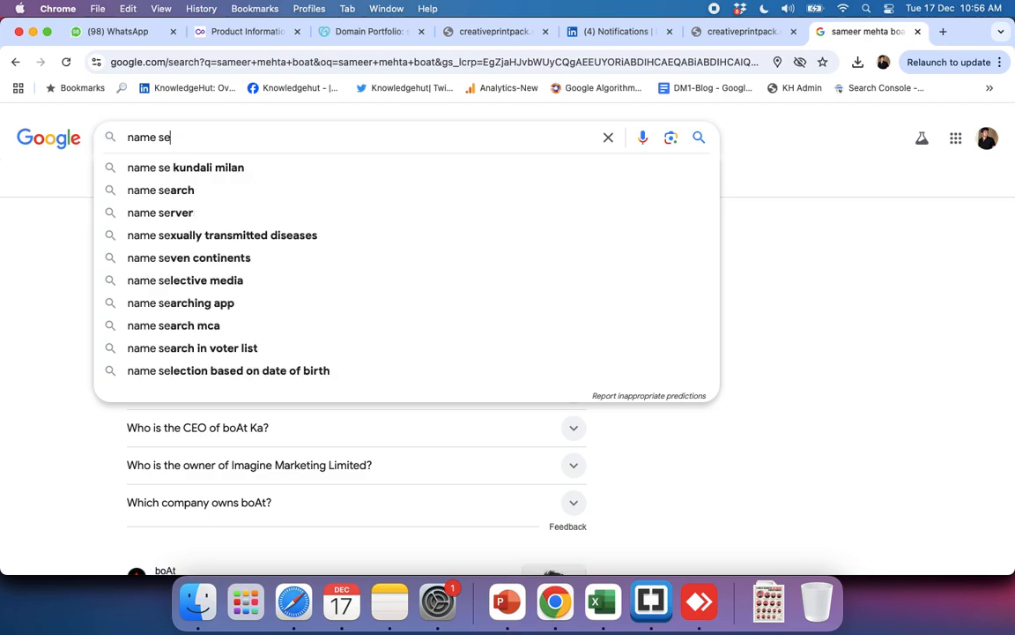
type("rver name")
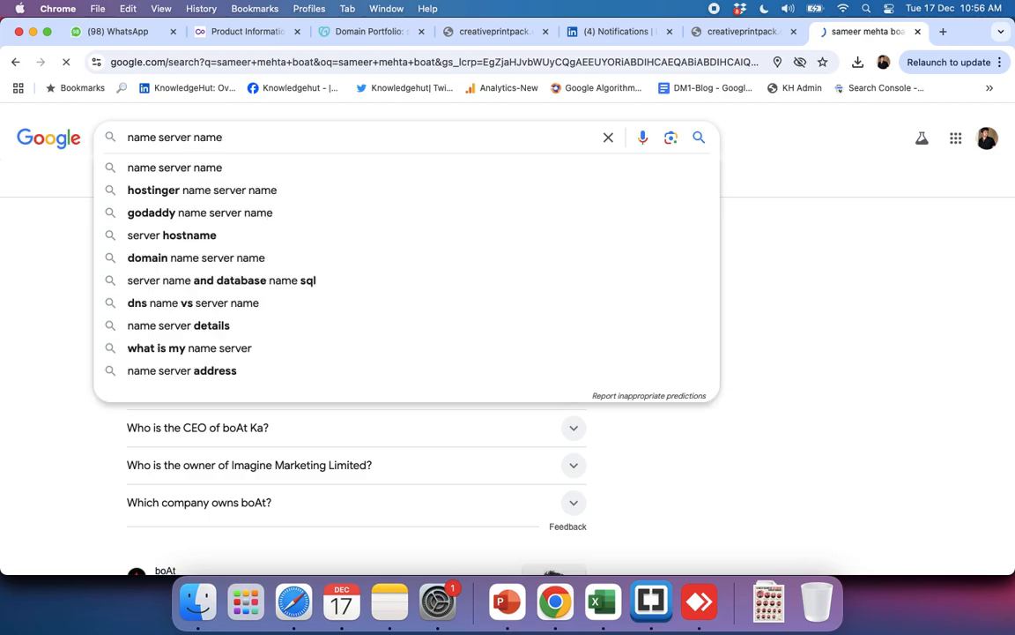
key("Return")
scroll(187, 415, "down", 2)
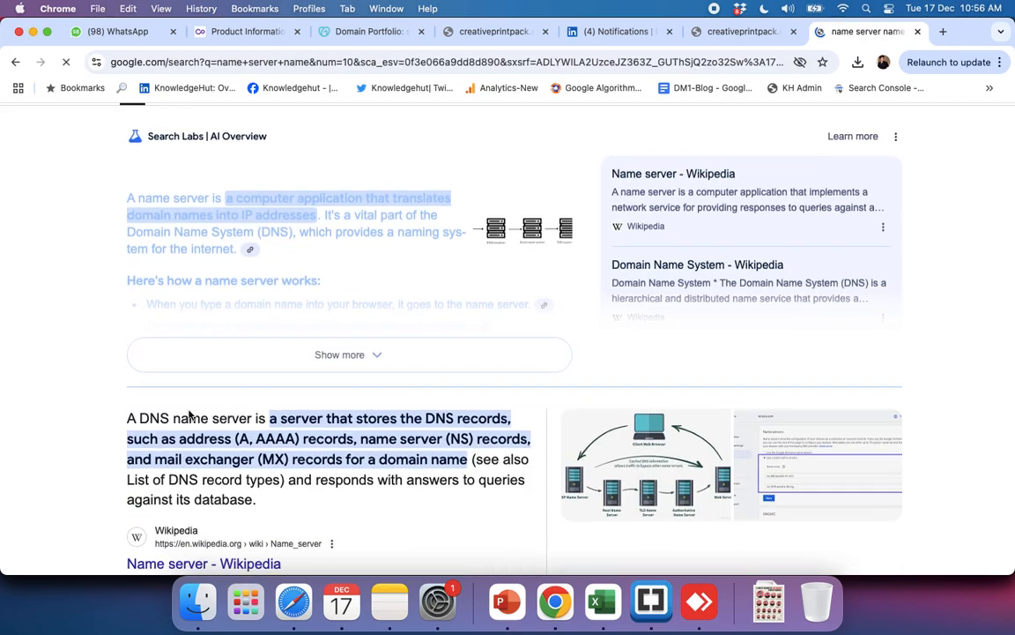
scroll(188, 414, "down", 1)
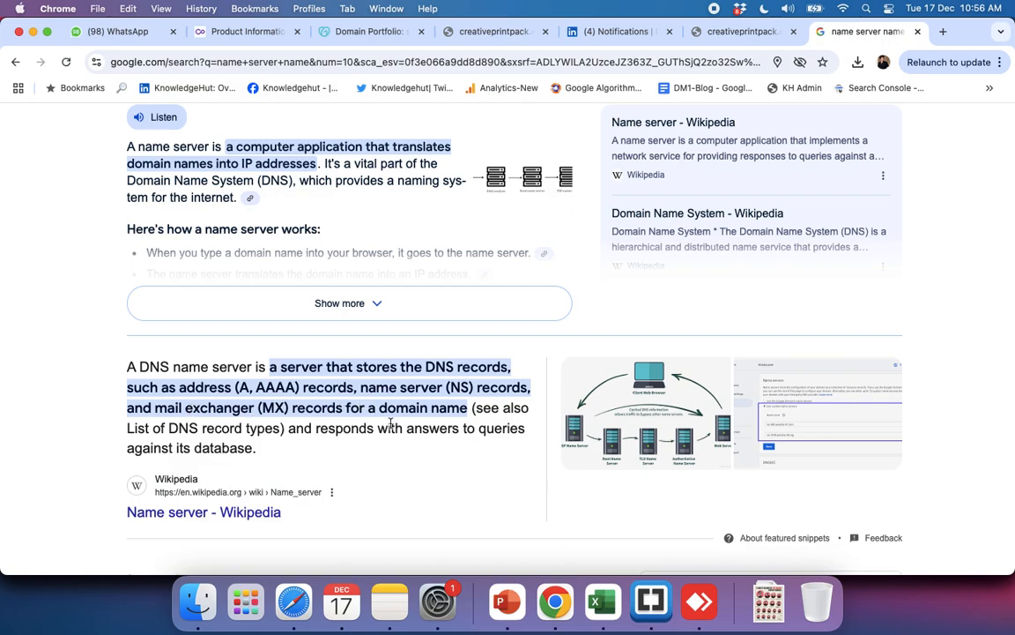
scroll(388, 424, "up", 3)
Step: Refine the search to "name server name for domain" and read the explanation linking a domain name to its IP address
left_click(243, 139)
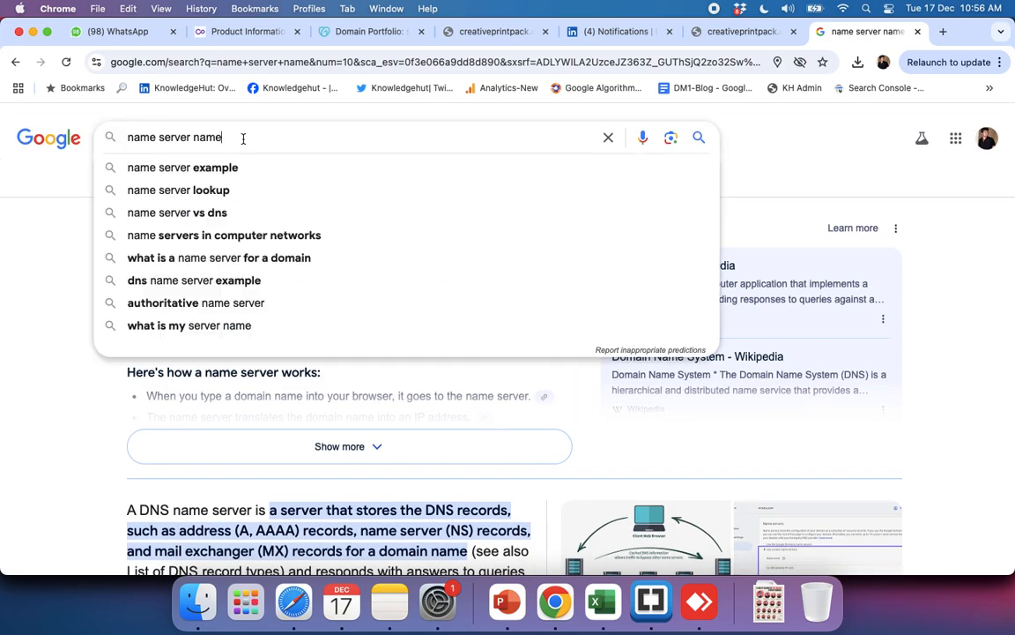
type("fr")
key("BackSpace")
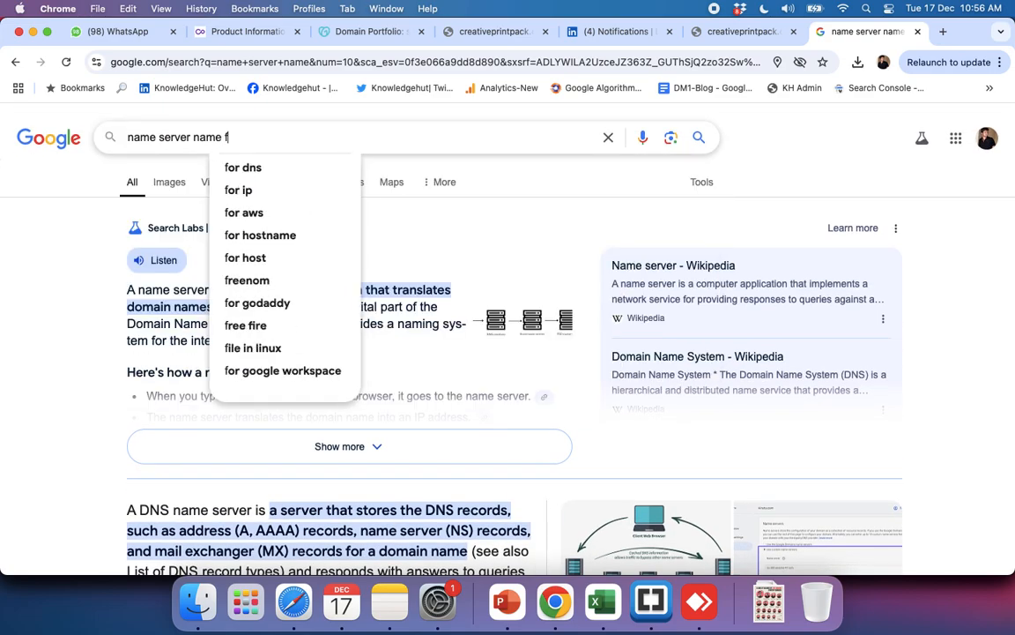
type("or domain")
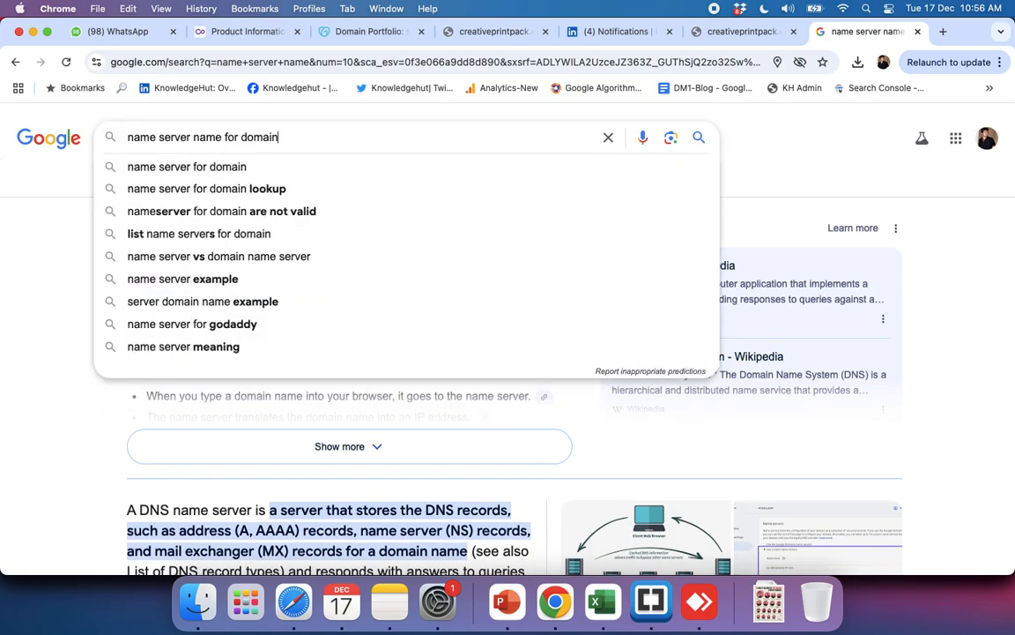
key("Return")
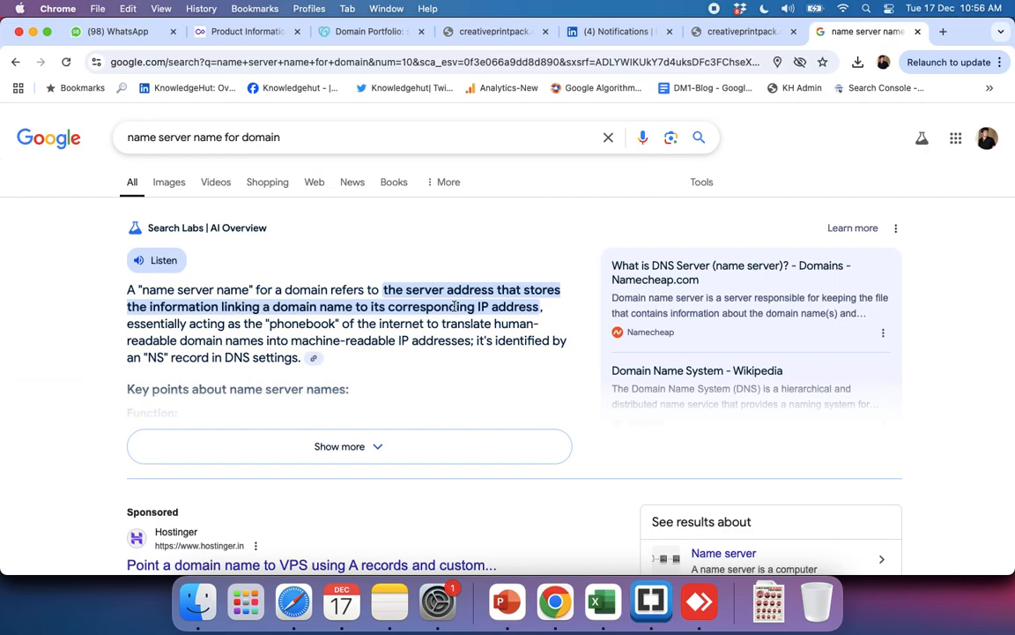
left_click_drag(223, 308, 412, 323)
Step: Switch to Hostinger's plan details for svprintpack.in and copy the website IP address
key("super+grave")
key("super+grave")
key("super+grave")
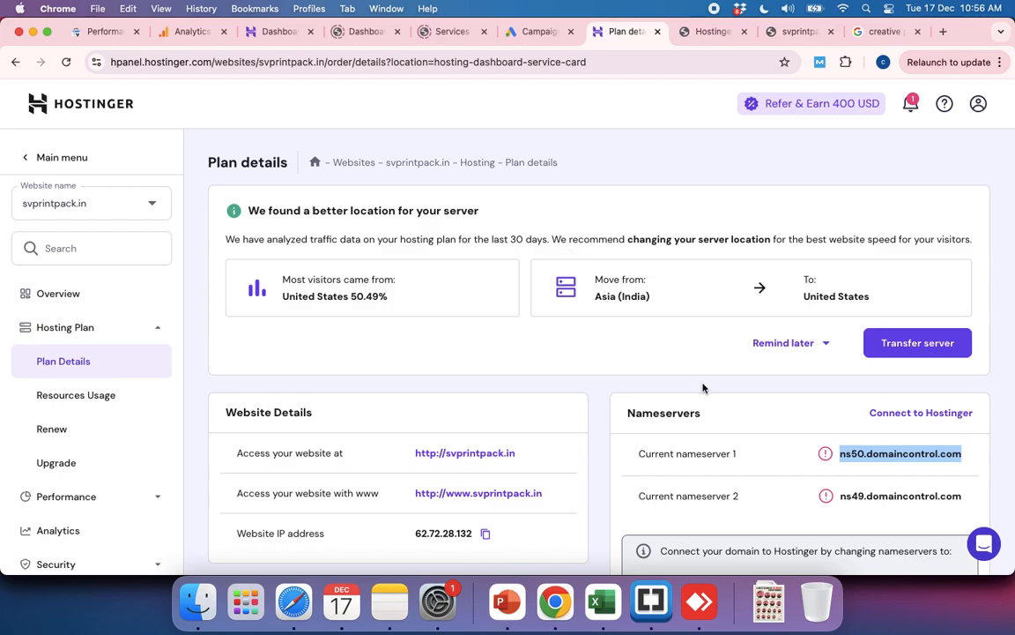
scroll(704, 388, "down", 3)
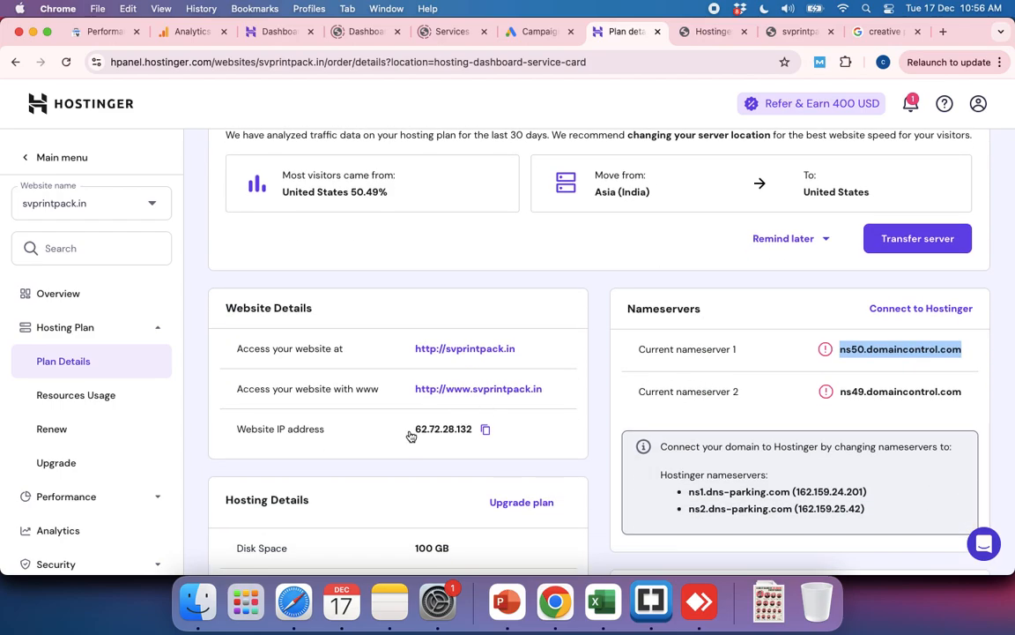
left_click(486, 431)
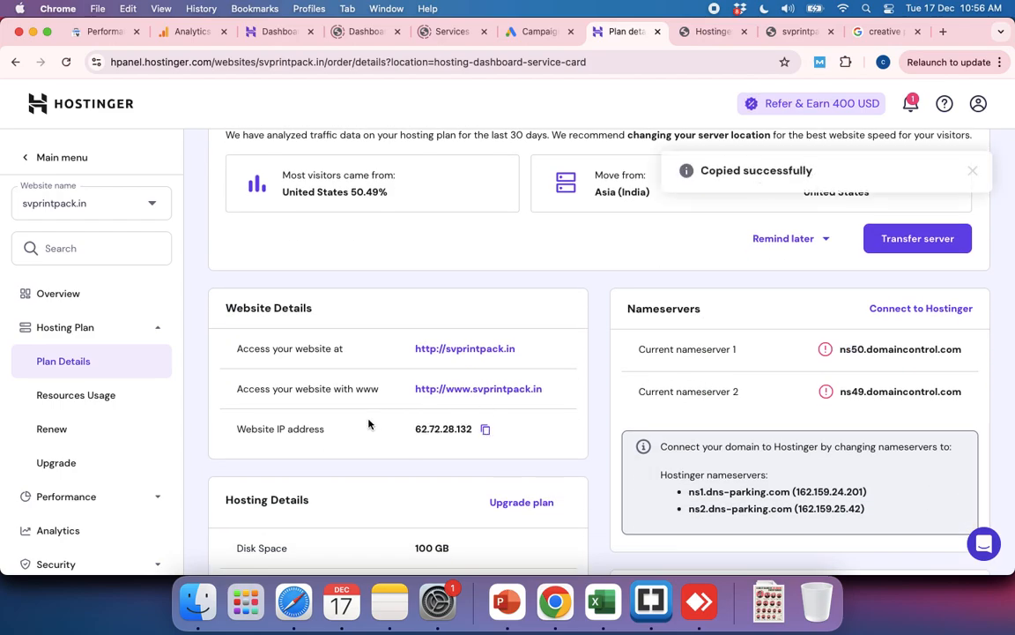
Step: Return to the GoDaddy DNS records, enter 62.72.28.132 as the NS record's name and save the record
key("super+grave")
key("super+grave")
key("super+grave")
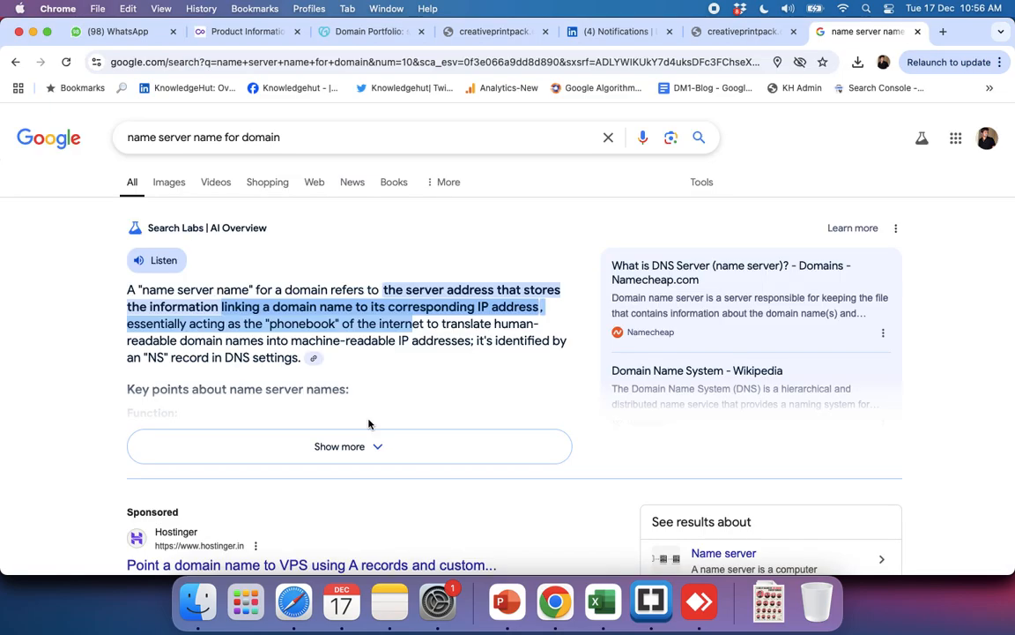
left_click(340, 33)
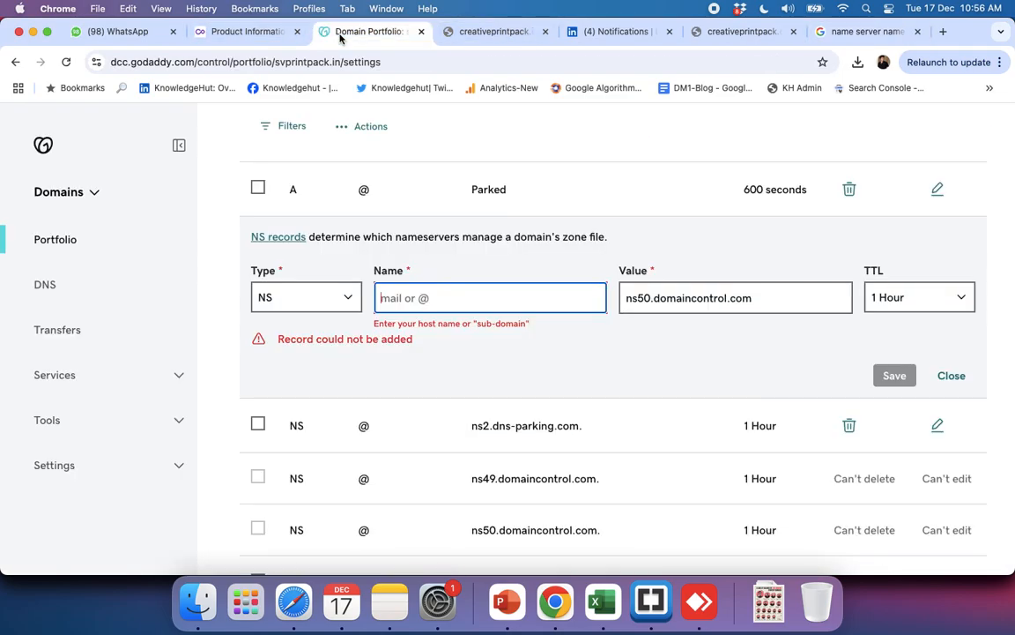
key("super+v")
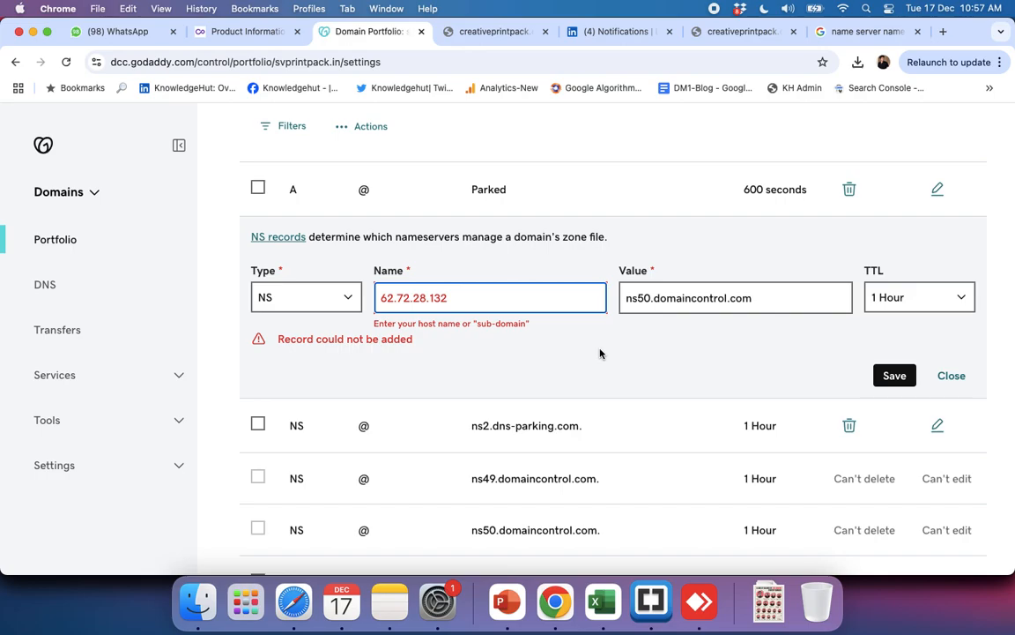
left_click(890, 375)
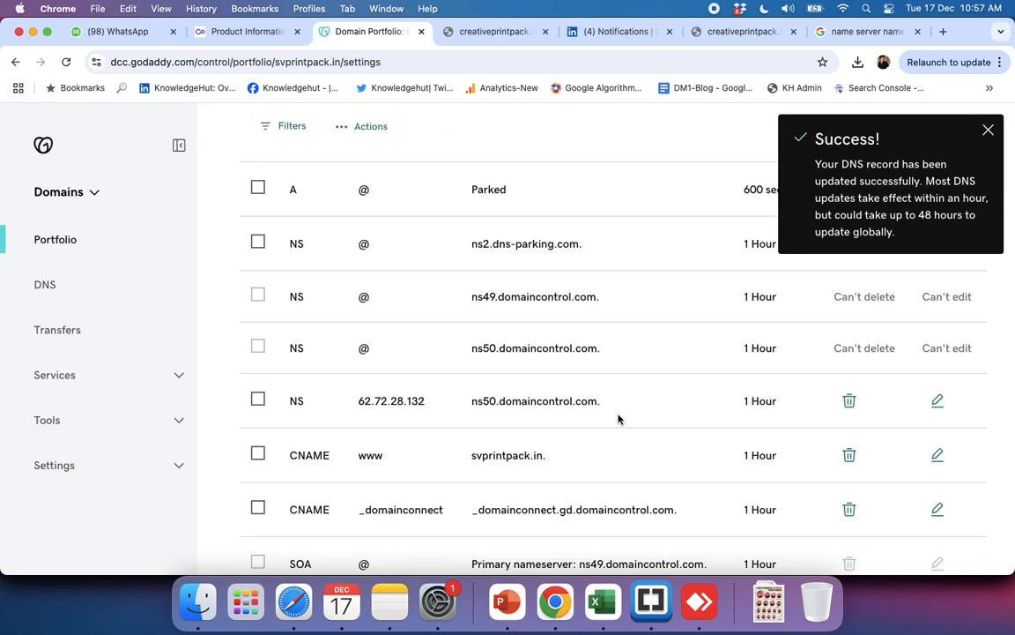
Step: Open the ns2.dns-parking.com NS record for editing and copy current nameserver 2, ns49.domaincontrol.com, from Hostinger's plan details
scroll(618, 419, "up", 2)
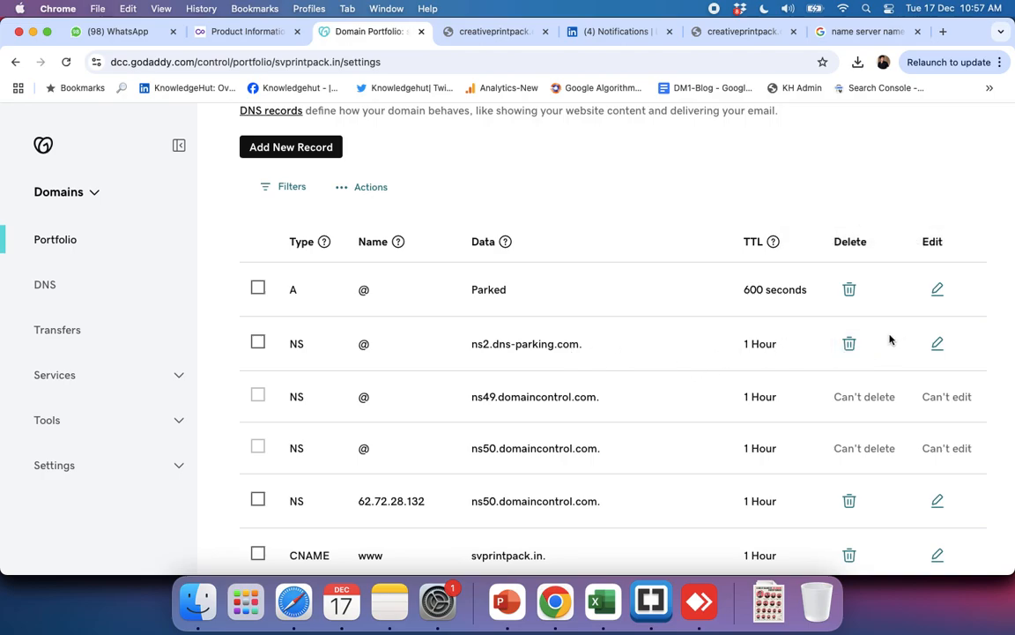
left_click(937, 345)
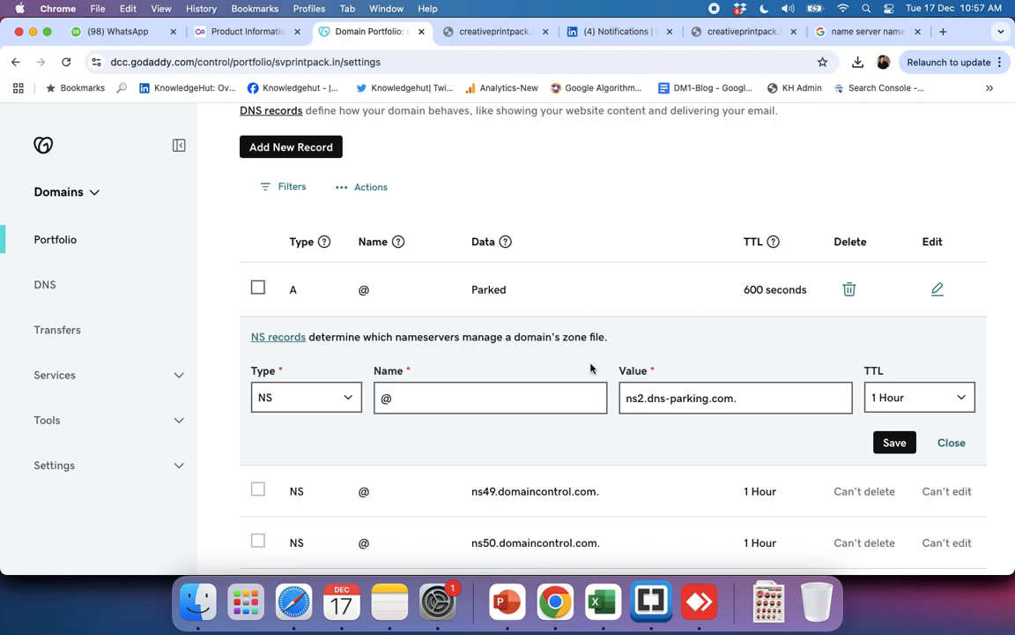
key("super+grave")
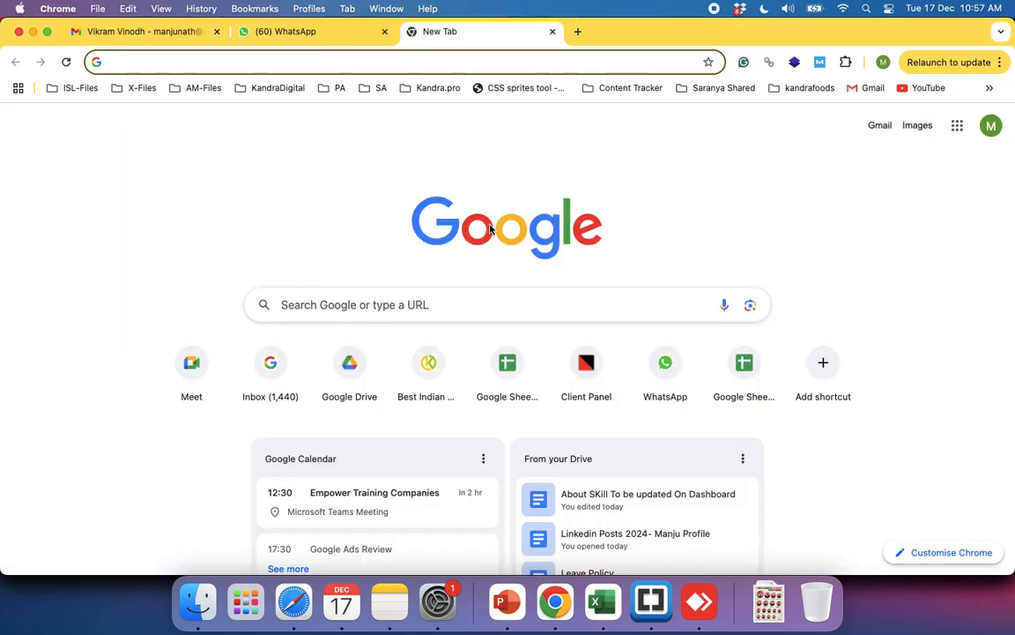
key("super+grave")
scroll(491, 229, "up", 1)
scroll(490, 229, "up", 1)
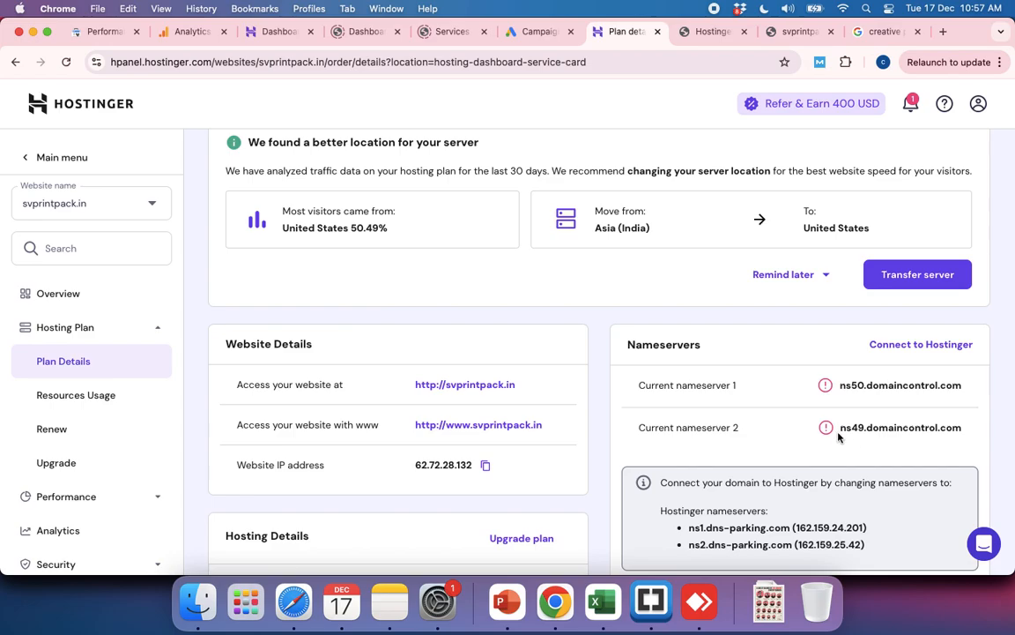
left_click_drag(840, 427, 953, 438)
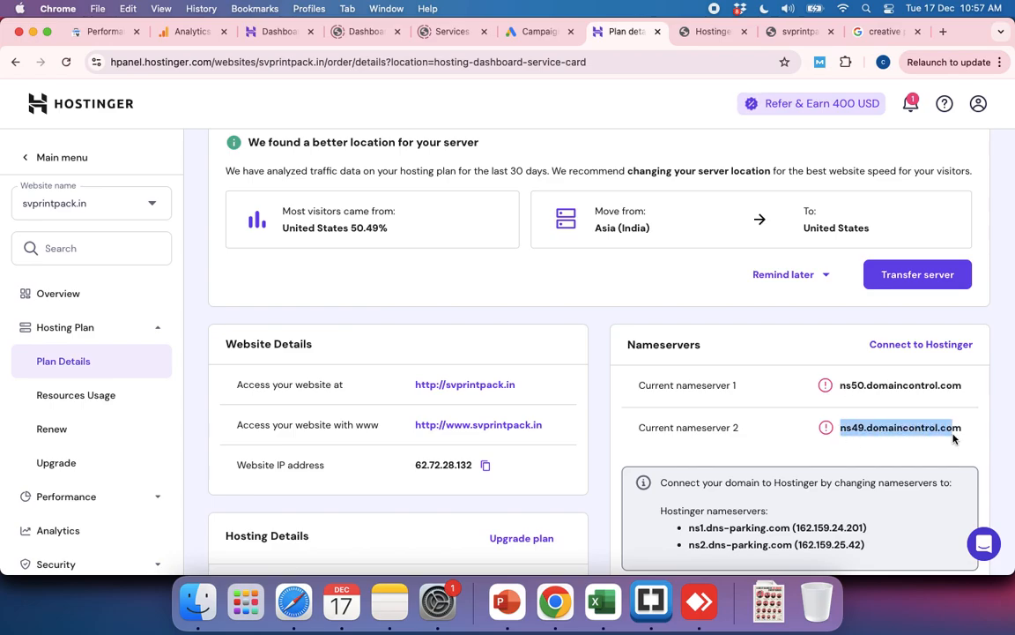
key("super+c")
Step: Back in the GoDaddy DNS records, replace the open NS record's value with ns49.domaincontrol.com
key("super+grave")
key("super+grave")
key("super+grave")
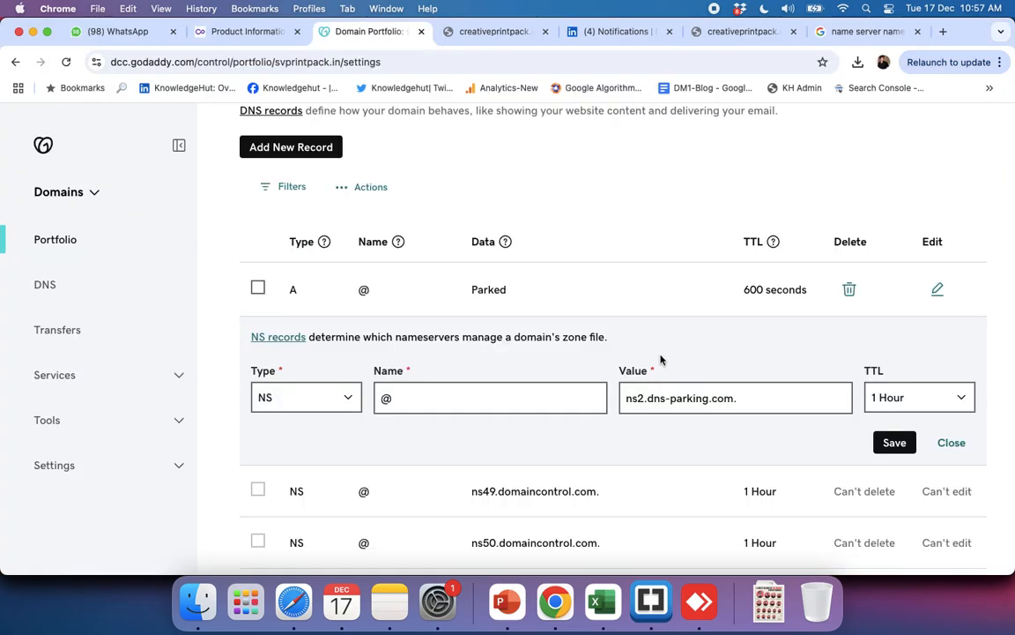
triple_click(667, 402)
key("super+v")
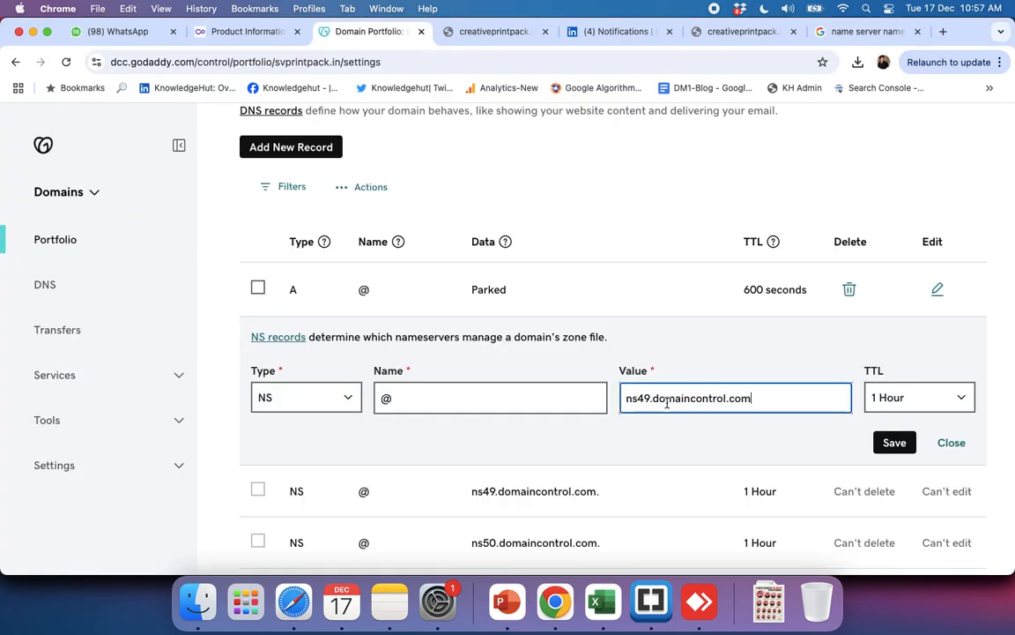
Step: Clear the open NS record's name, then switch to Hostinger's plan details and copy the website IP address
left_click(501, 402)
key("BackSpace")
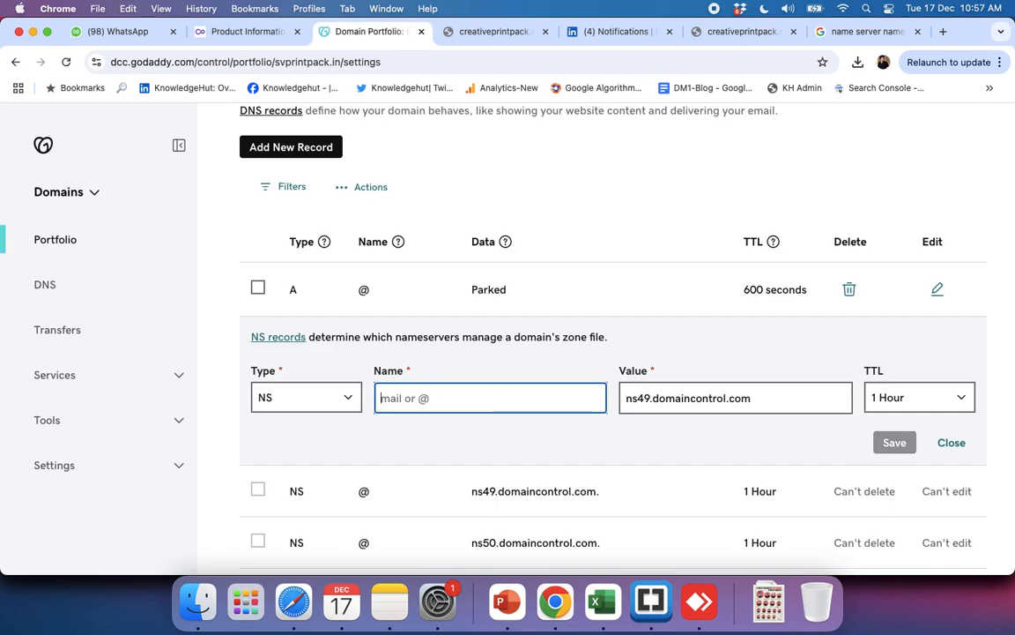
key("super+grave")
key("super+grave")
key("super+grave")
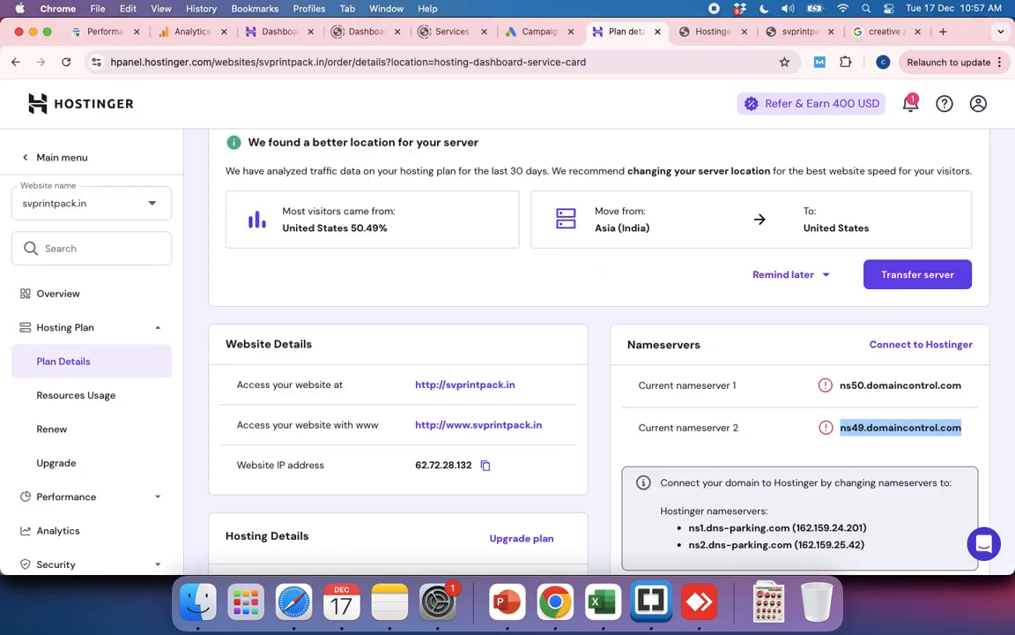
left_click(485, 464)
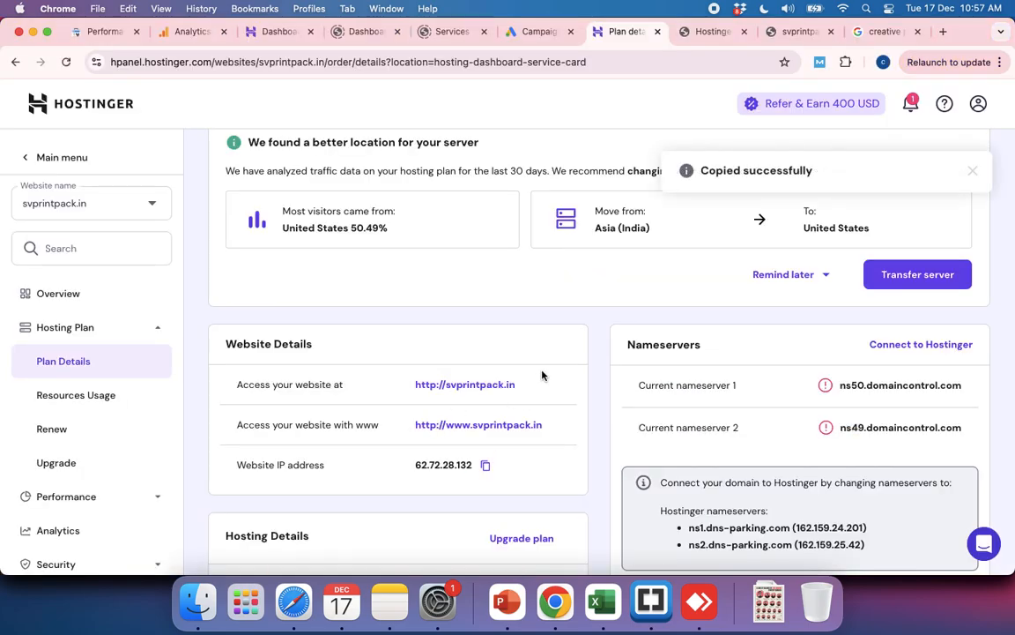
Step: Back in the GoDaddy DNS records, enter 62.72.28.132 as the ns49.domaincontrol.com record's name and save the record
key("super+grave")
key("super+grave")
key("super+v")
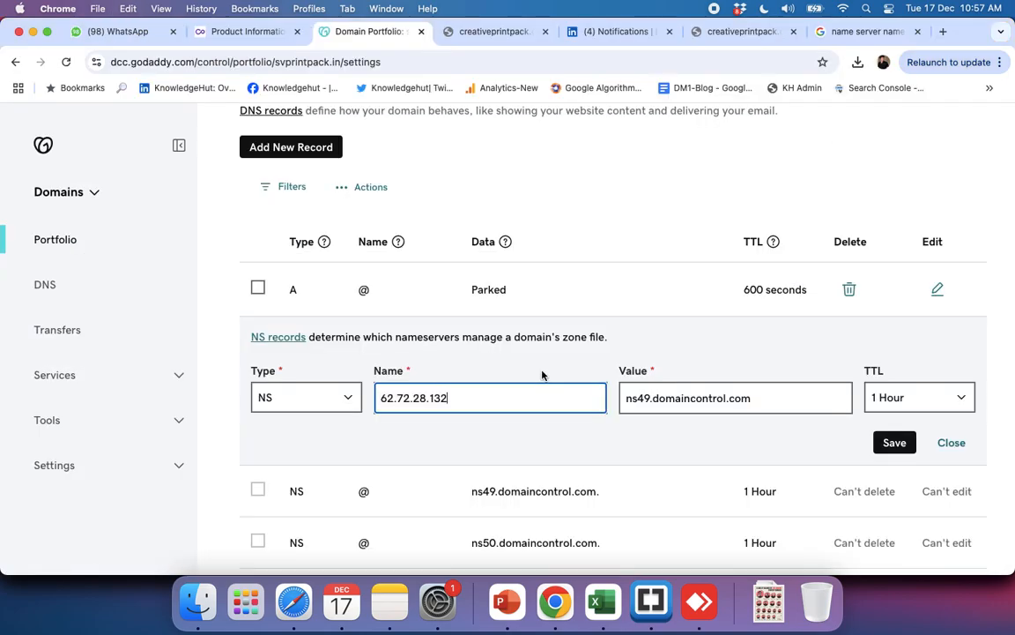
left_click(894, 444)
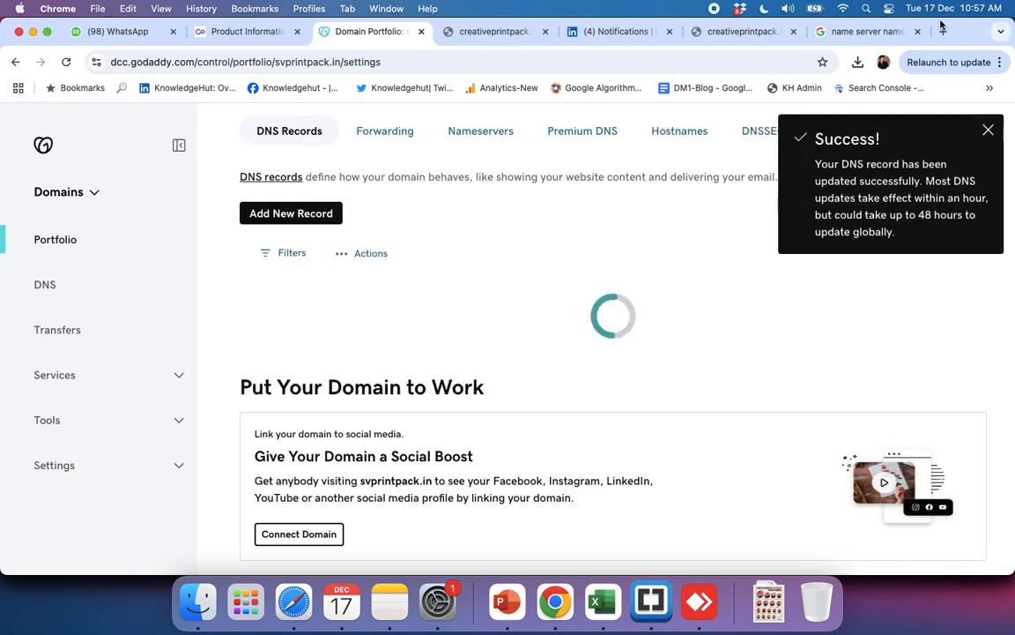
Step: Load svprintpack.in in the browser tab holding the Google search to check the site
left_click(849, 31)
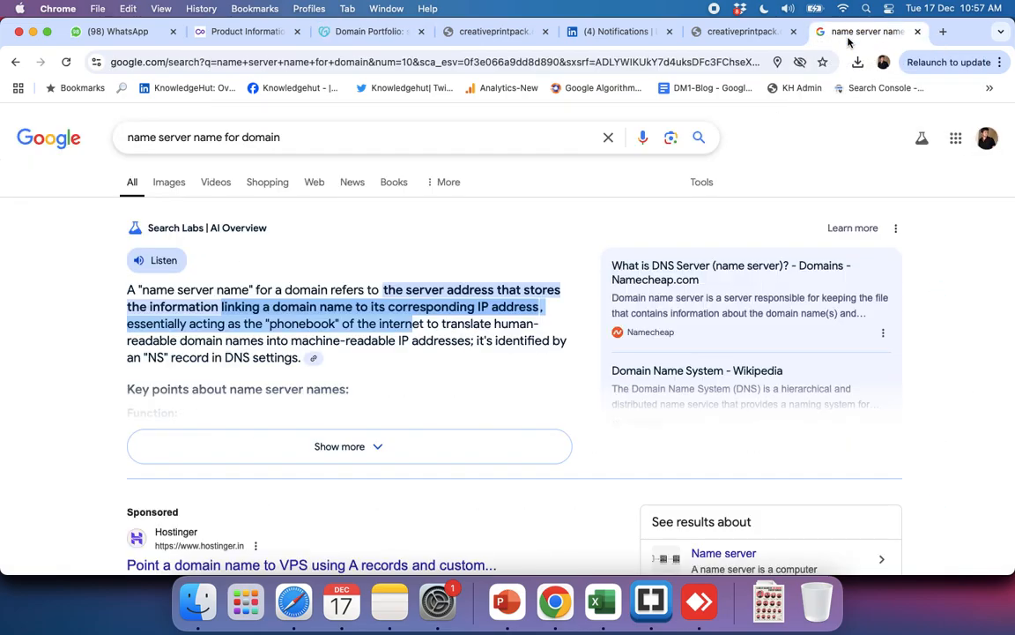
left_click(411, 63)
type("svprintp")
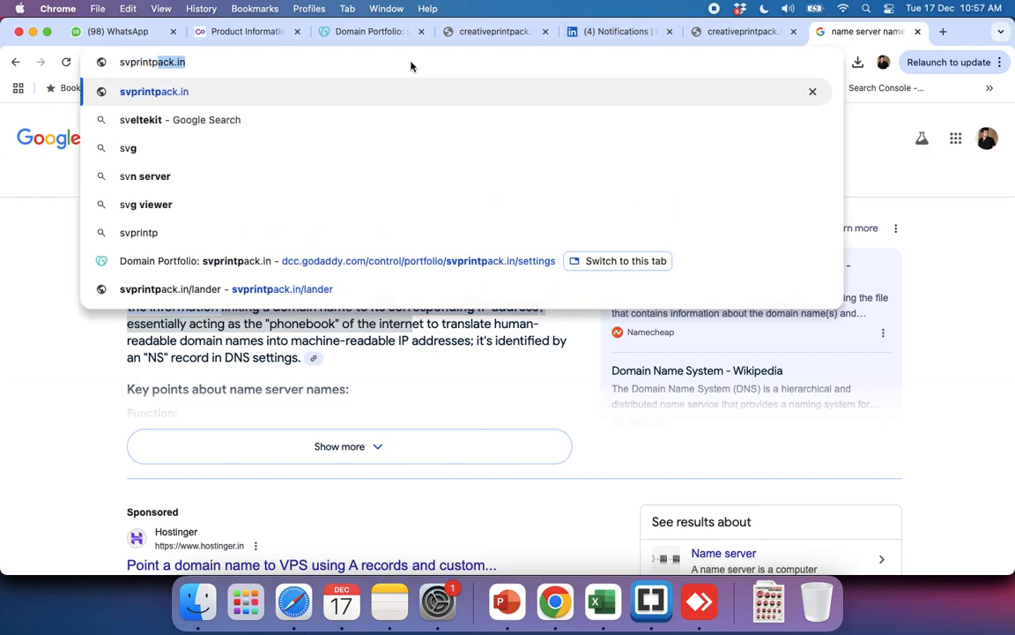
key("Return")
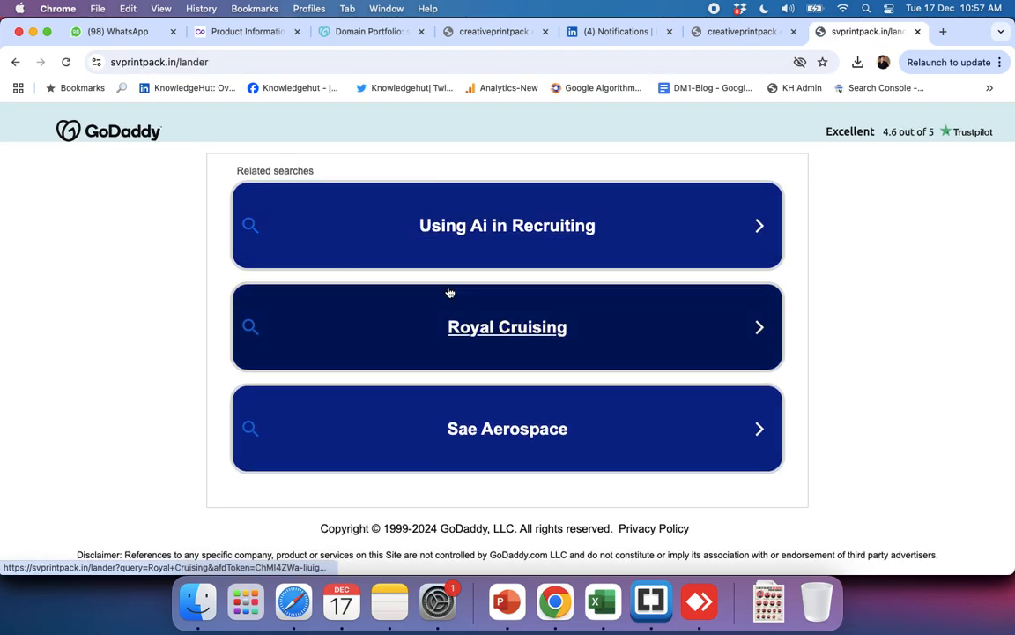
Step: Switch to Hostinger's plan details for svprintpack.in and copy the first Hostinger nameserver, ns1.dns-parking.com
key("super+grave")
key("super+grave")
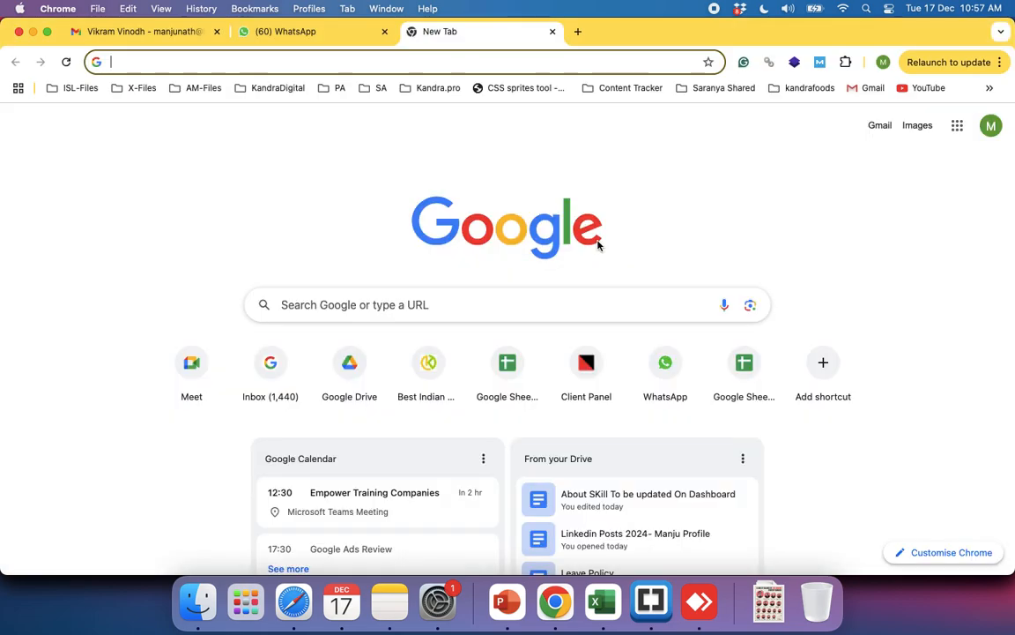
key("super+grave")
scroll(725, 318, "up", 2)
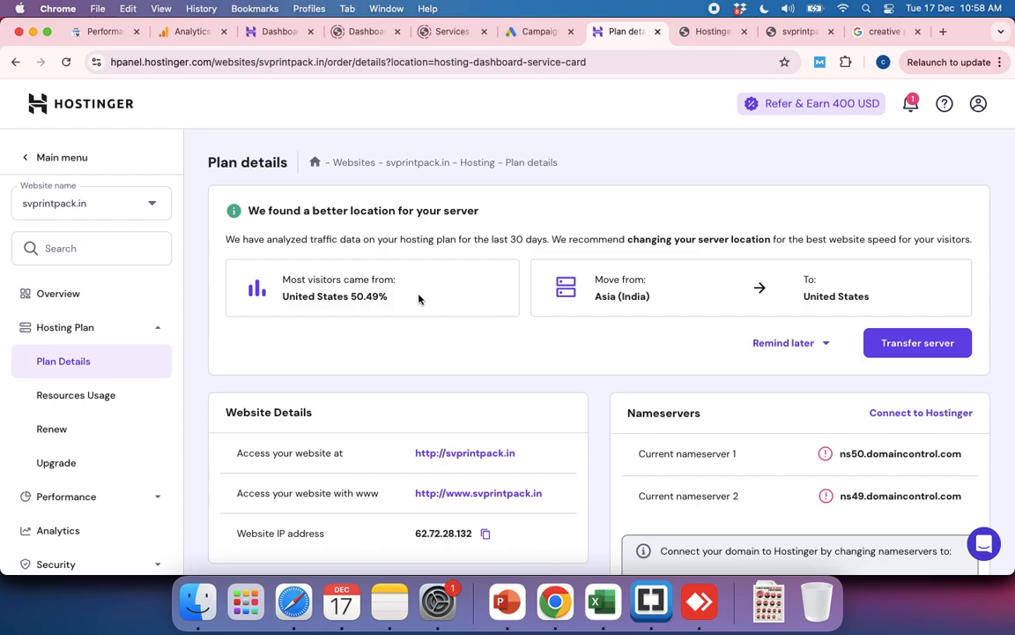
scroll(533, 333, "down", 4)
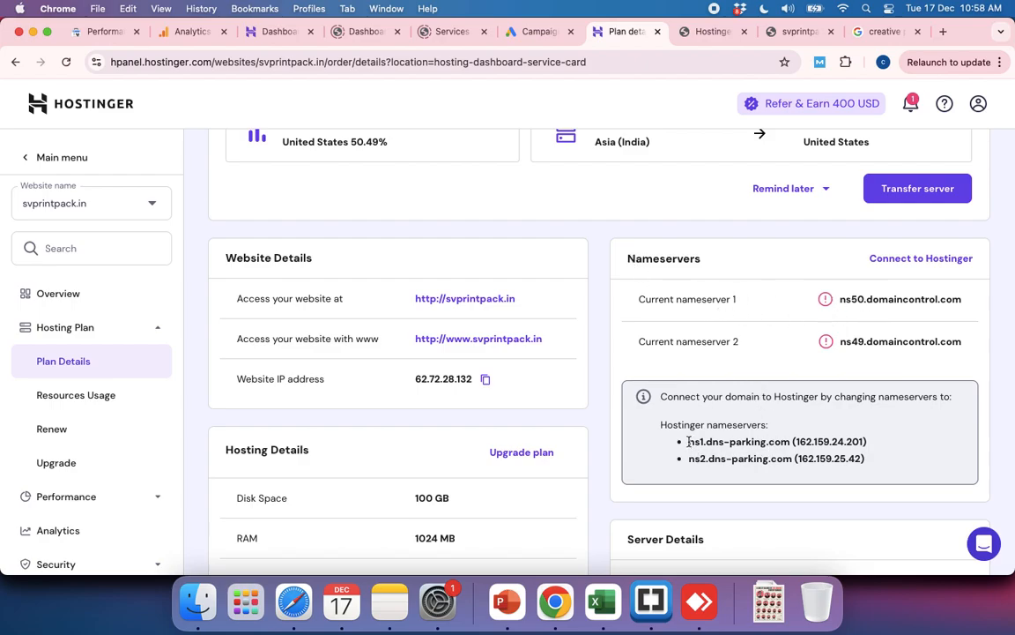
left_click_drag(688, 442, 779, 446)
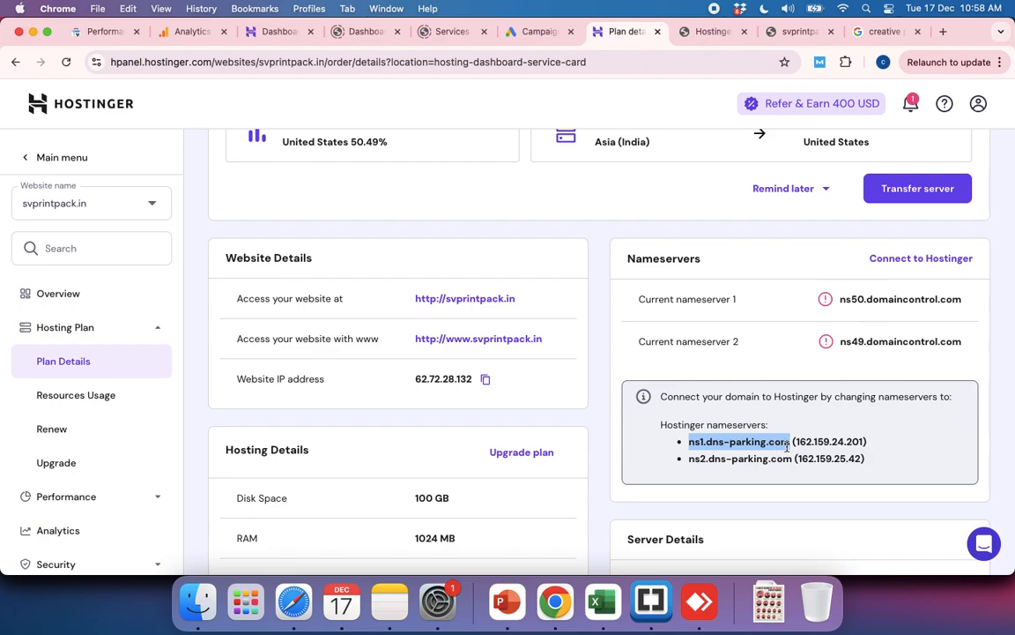
key("super+c")
Step: Return to the GoDaddy domain settings for svprintpack.in and open the list of DNS records
key("super+grave")
key("super+grave")
key("super+grave")
key("super+grave")
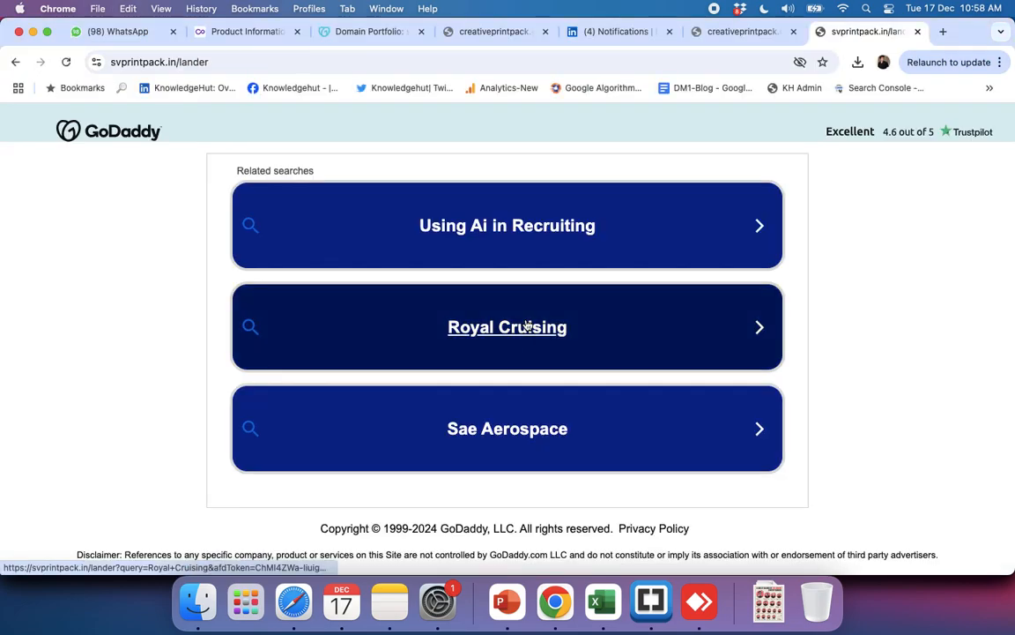
key("super+grave")
key("super+grave")
key("super+grave")
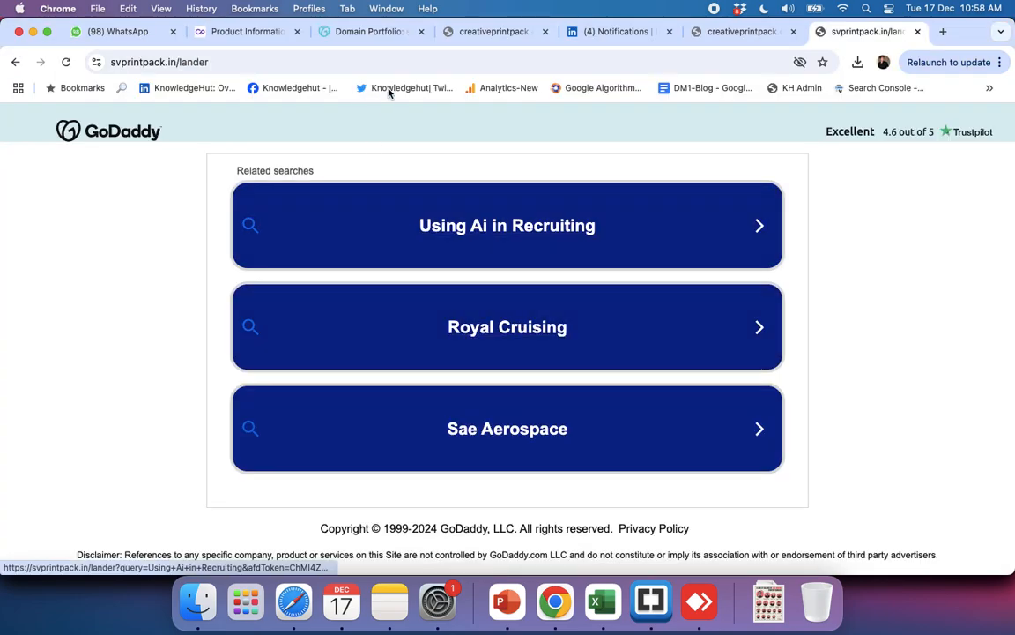
left_click(395, 31)
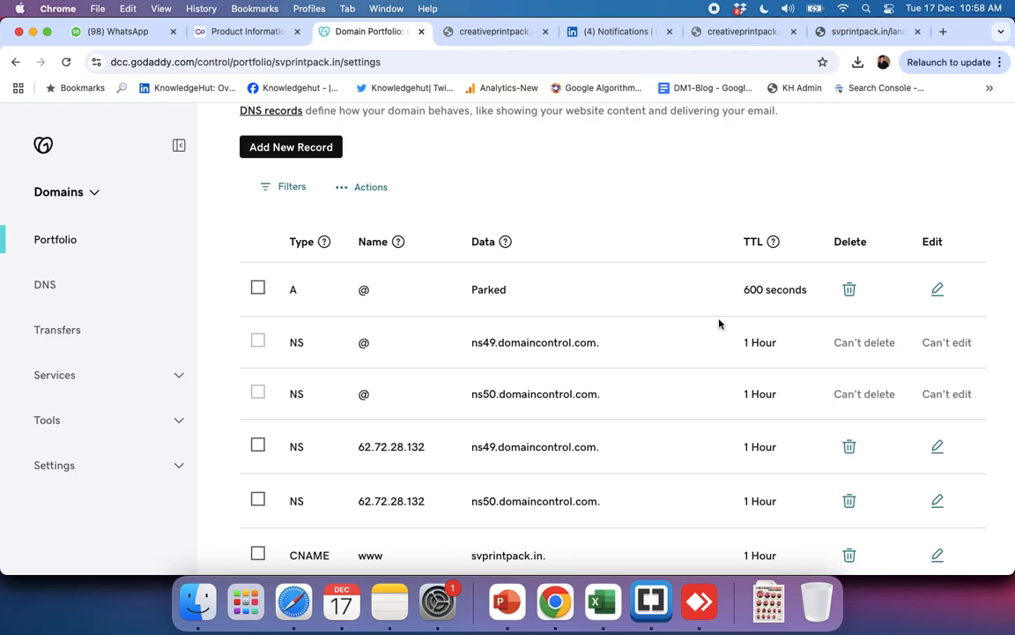
scroll(632, 320, "up", 5)
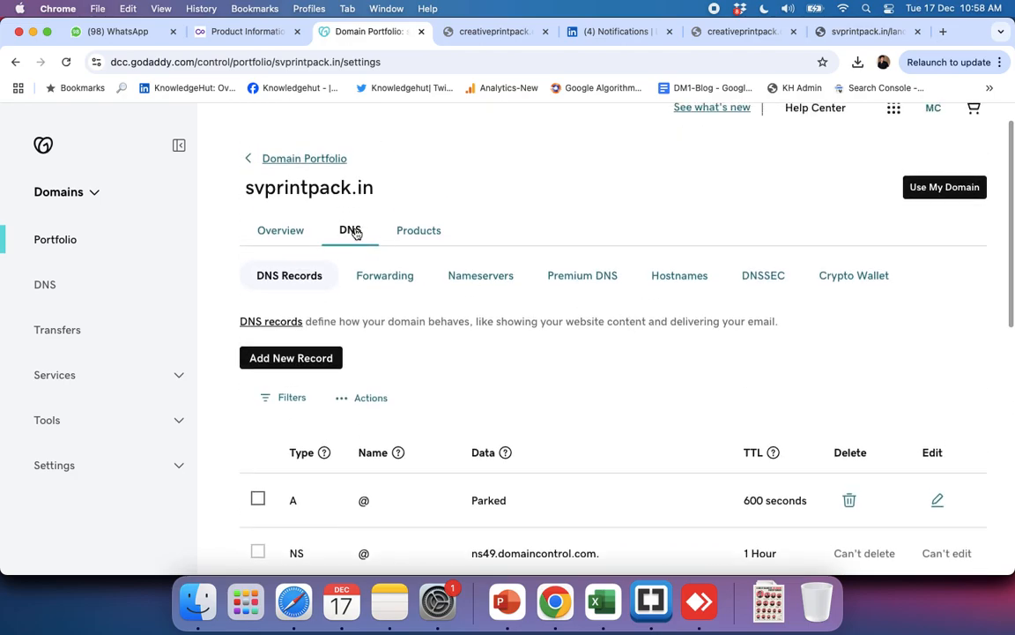
left_click(290, 278)
scroll(547, 380, "down", 4)
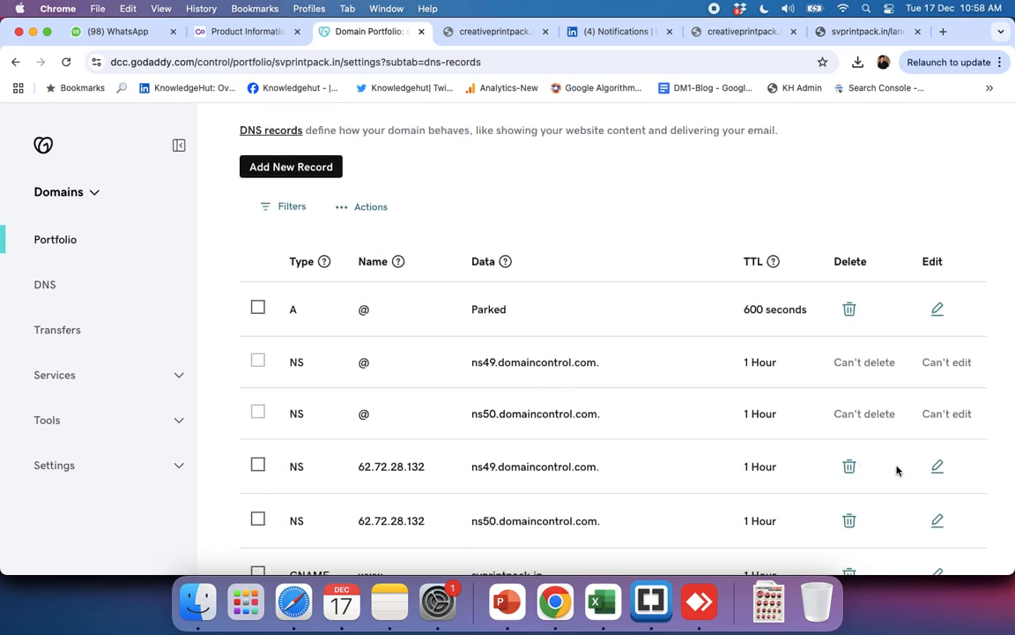
Step: Change the value of the editable ns49.domaincontrol.com NS record to ns1.dns-parking.com and save it
left_click(937, 467)
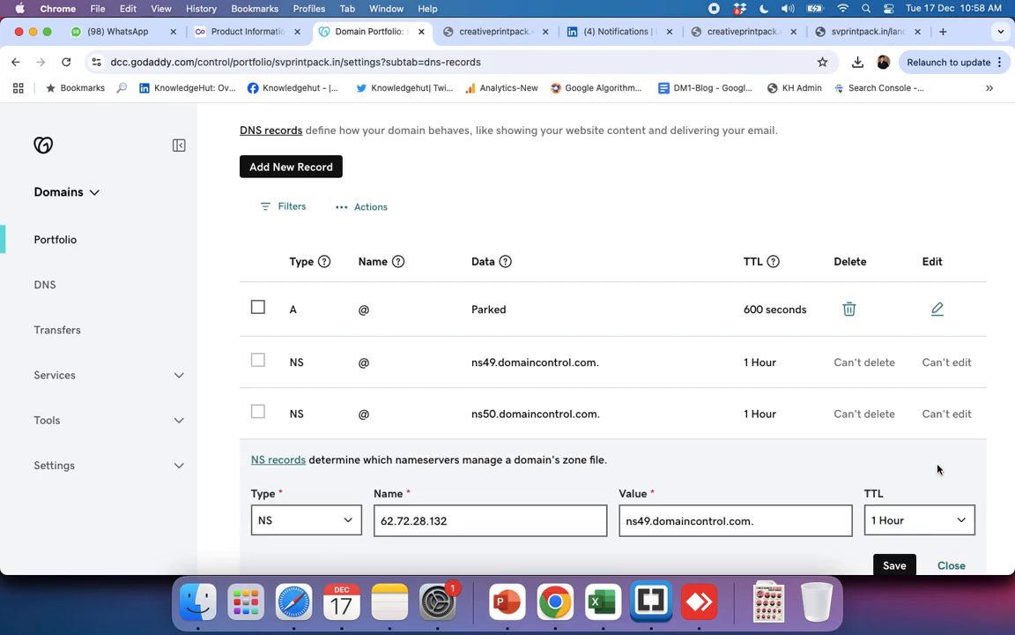
triple_click(658, 522)
key("super+v")
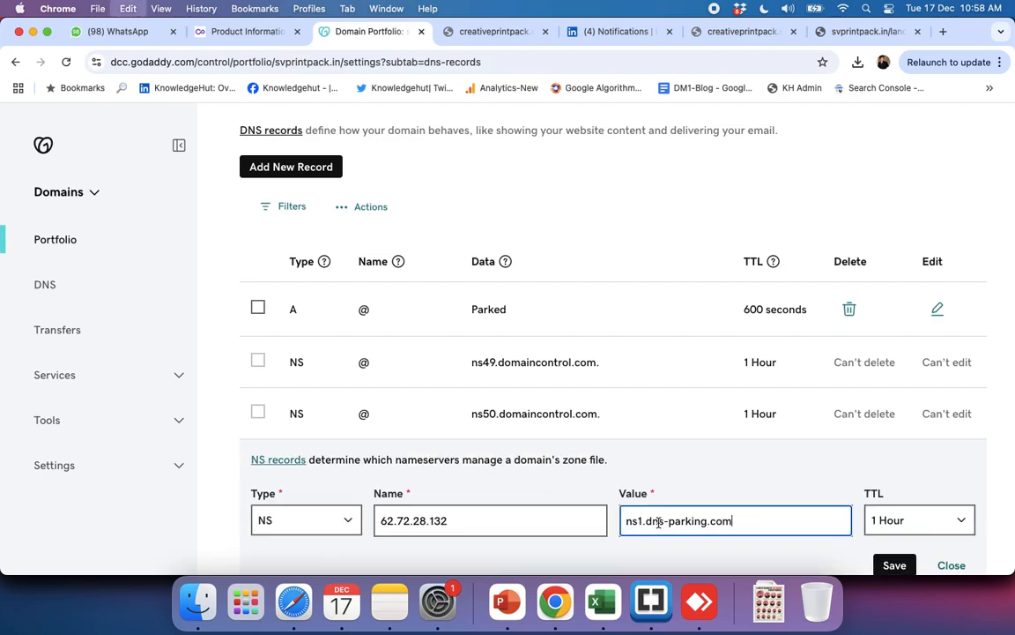
left_click(894, 566)
scroll(719, 379, "down", 3)
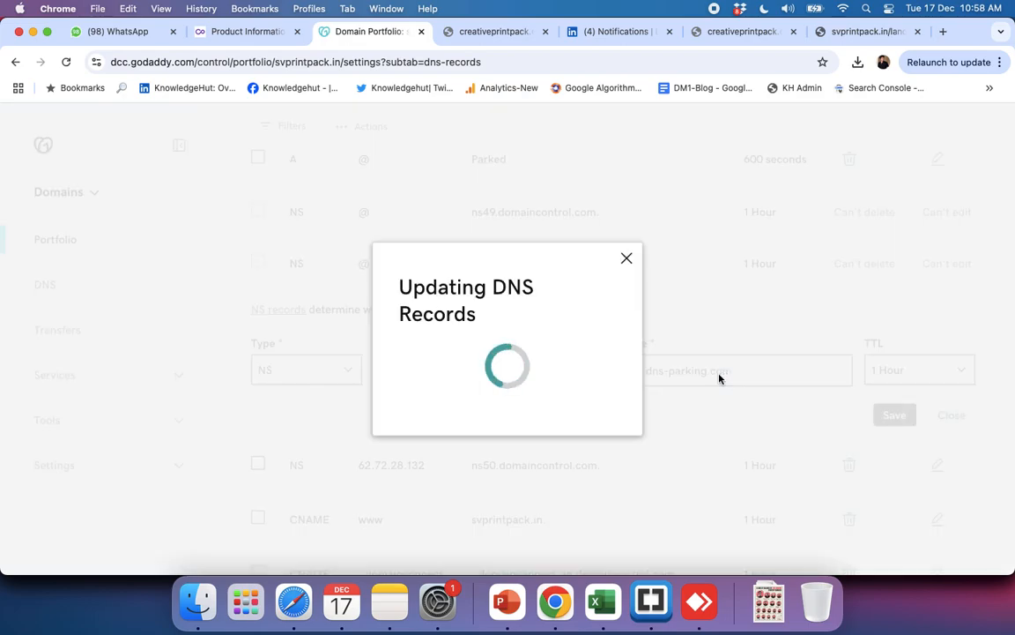
Step: Switch to Hostinger's plan details and copy the second Hostinger nameserver, ns2.dns-parking.com
key("super+grave")
key("super+grave")
key("super+grave")
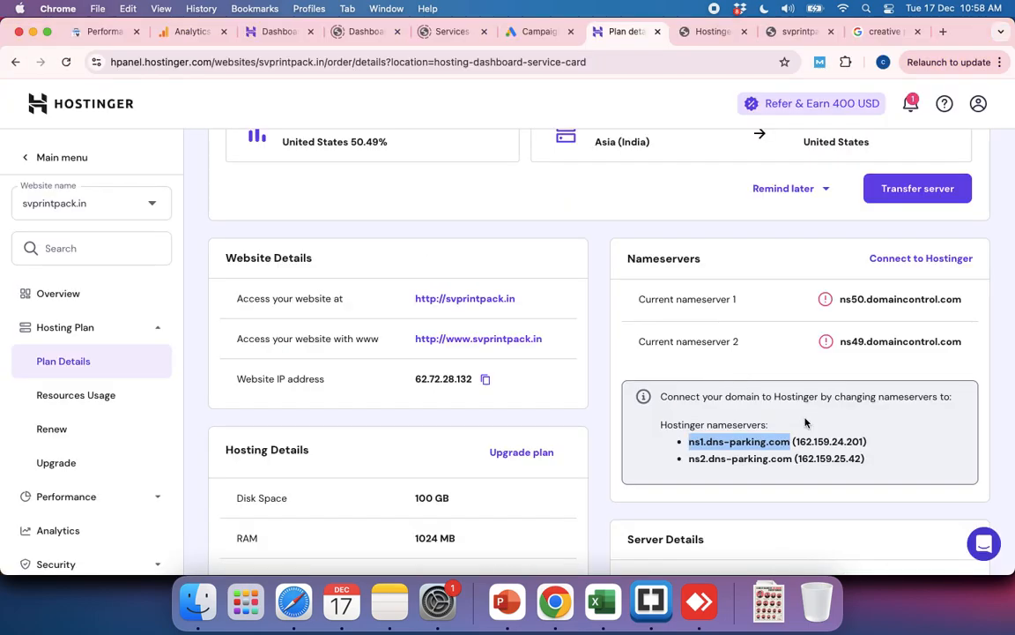
left_click_drag(689, 459, 792, 459)
Step: Back in the GoDaddy DNS records, set the editable ns50.domaincontrol.com NS record's value to ns2.dns-parking.com and save it
key("super+grave")
key("super+grave")
key("super+grave")
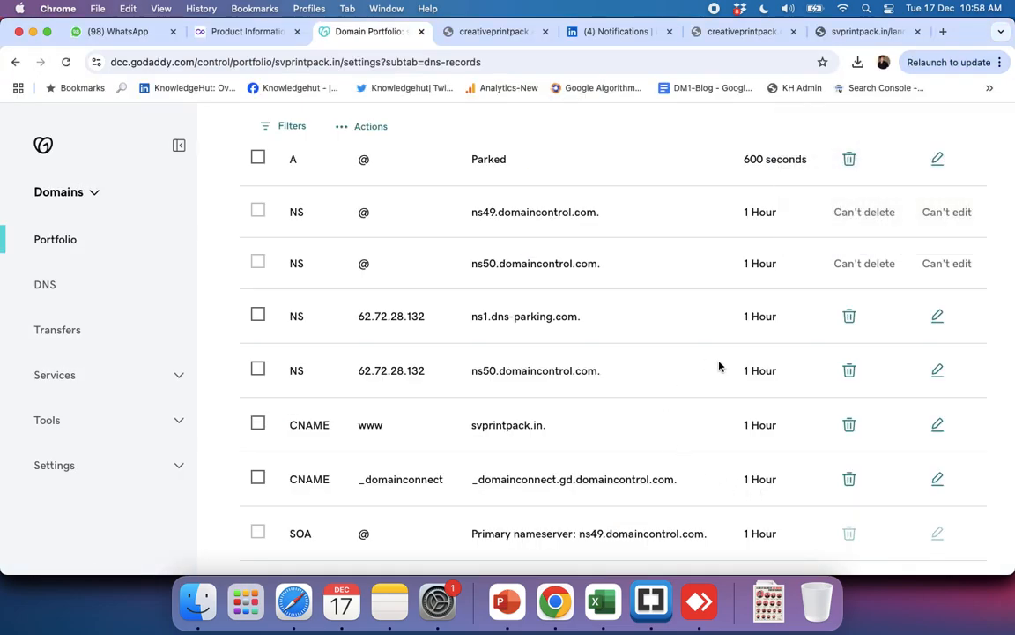
left_click(938, 370)
left_click(629, 421)
key("super+a")
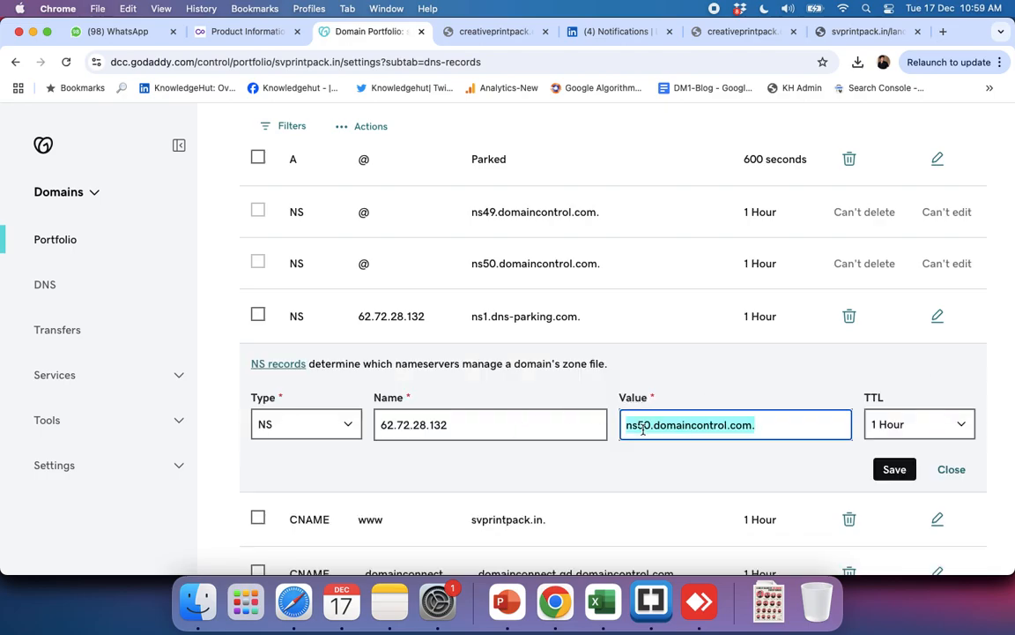
key("super+v")
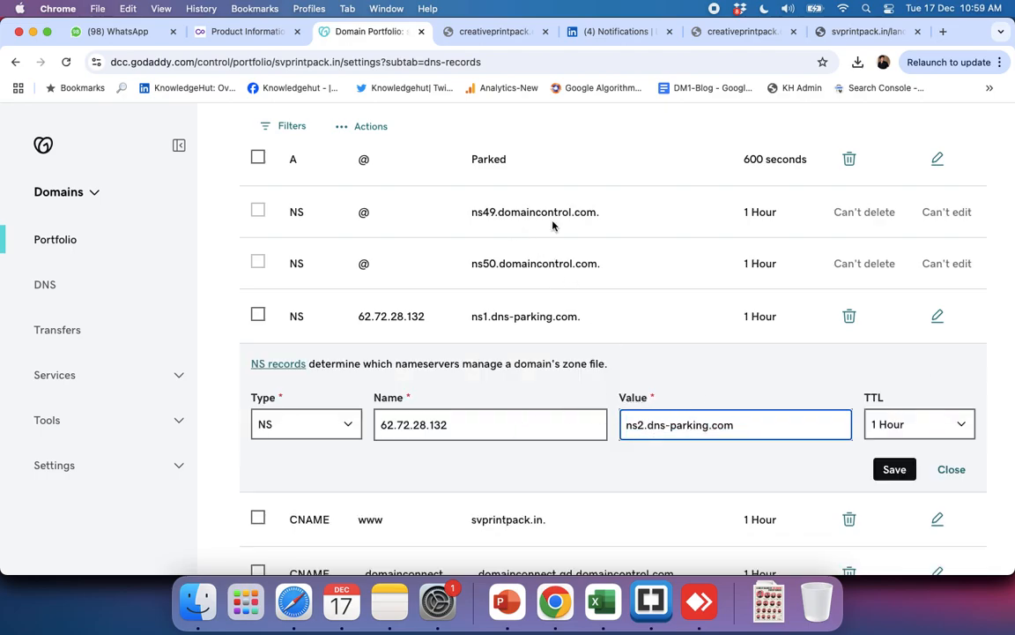
left_click(895, 470)
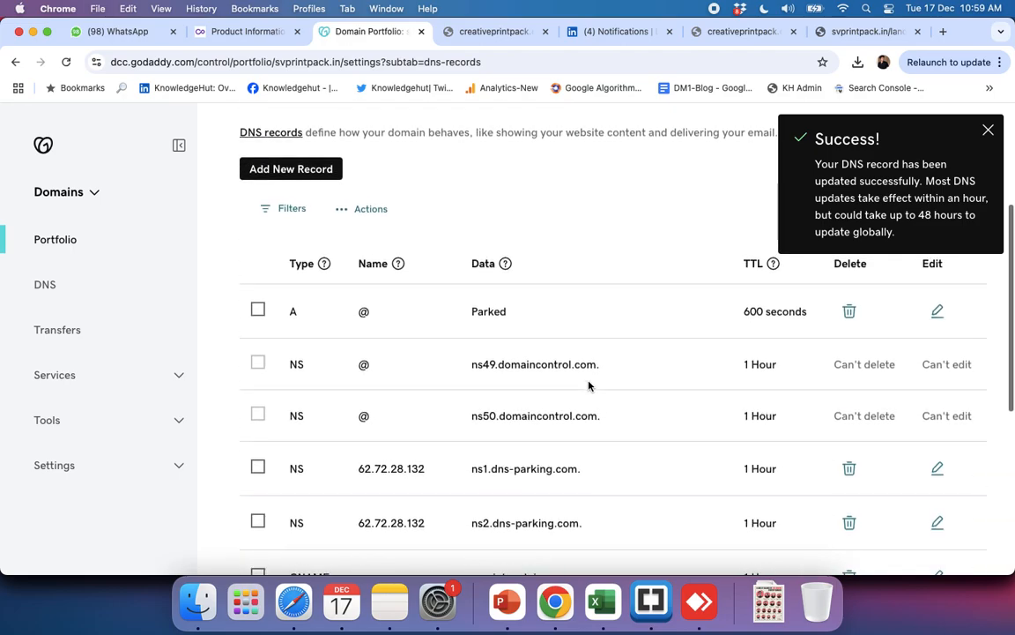
Step: Dismiss the notification and examine the two locked default NS records and the two edited NS records
scroll(589, 386, "down", 1)
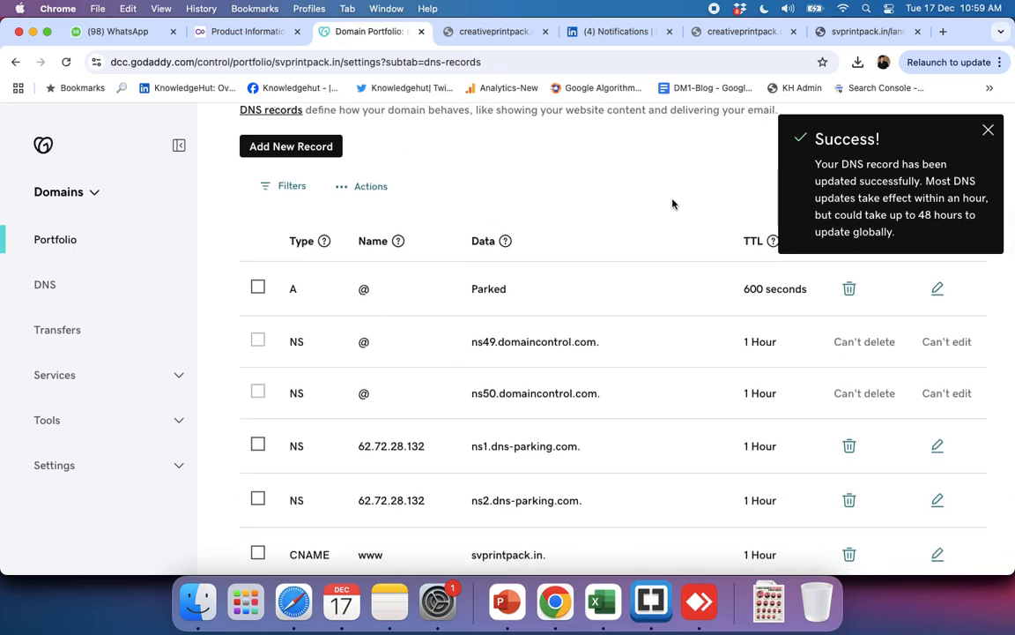
left_click(988, 130)
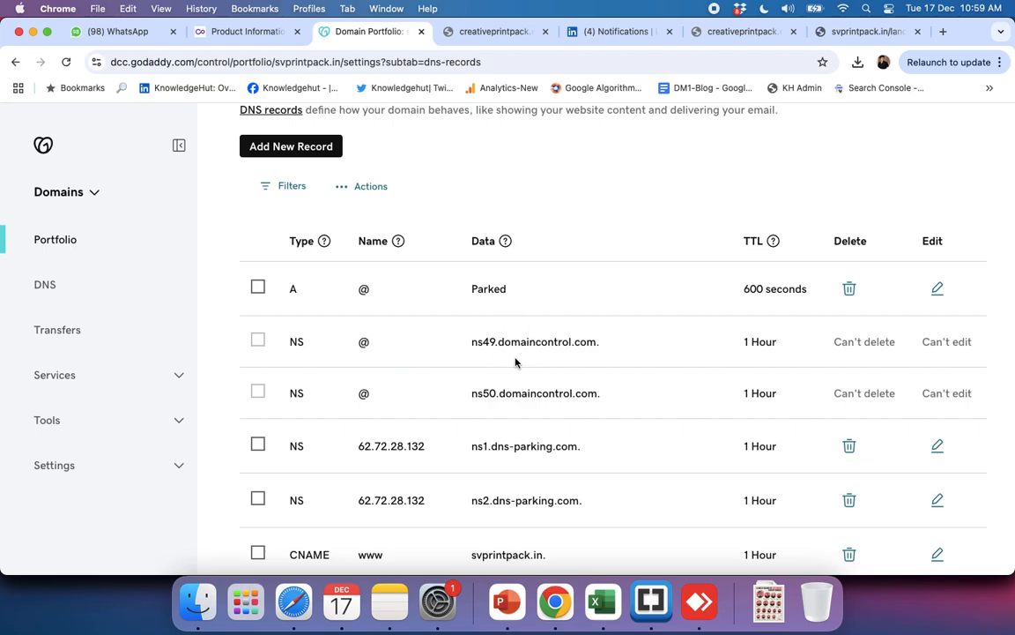
left_click_drag(471, 345, 594, 350)
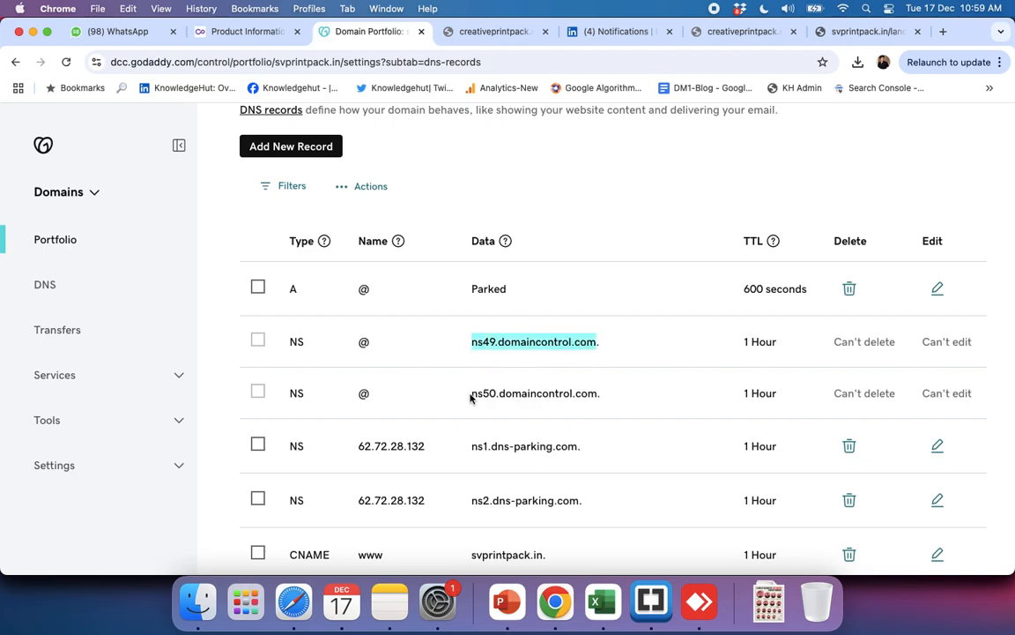
left_click_drag(471, 397, 580, 411)
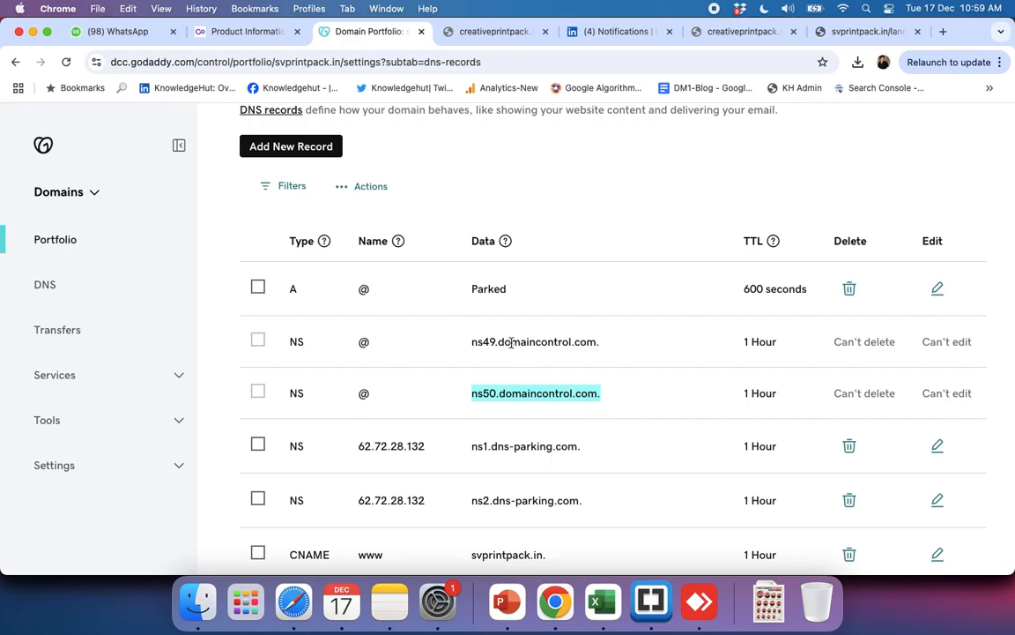
scroll(512, 387, "down", 2)
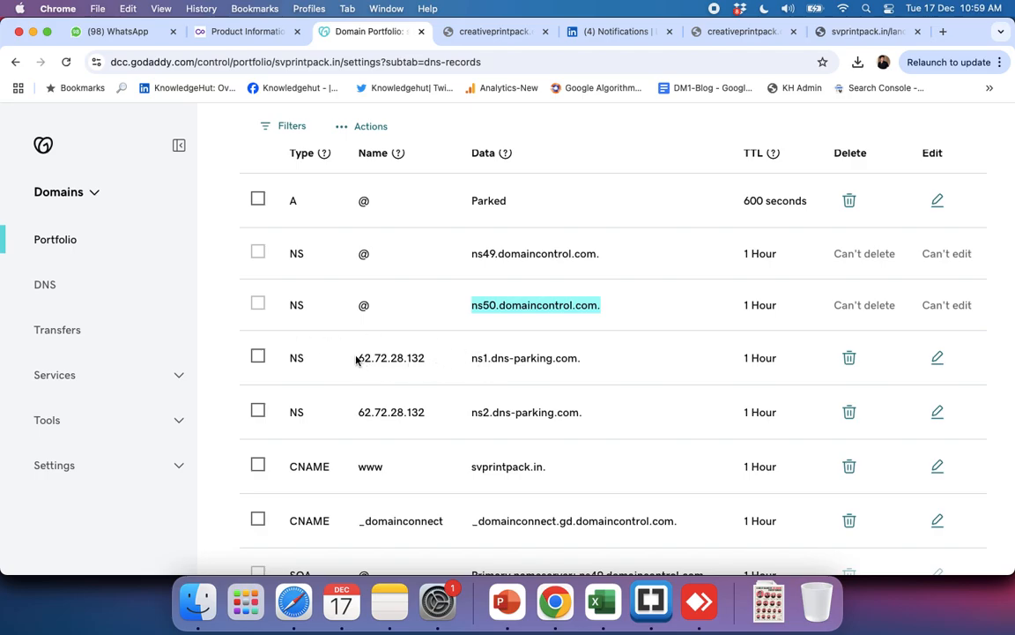
left_click_drag(356, 359, 581, 409)
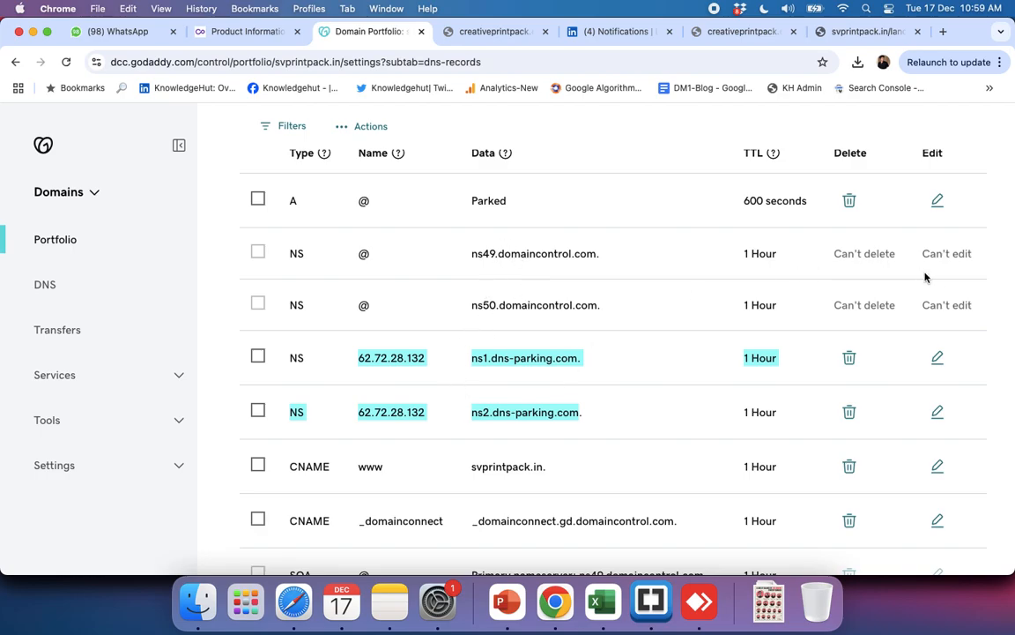
scroll(493, 300, "up", 3)
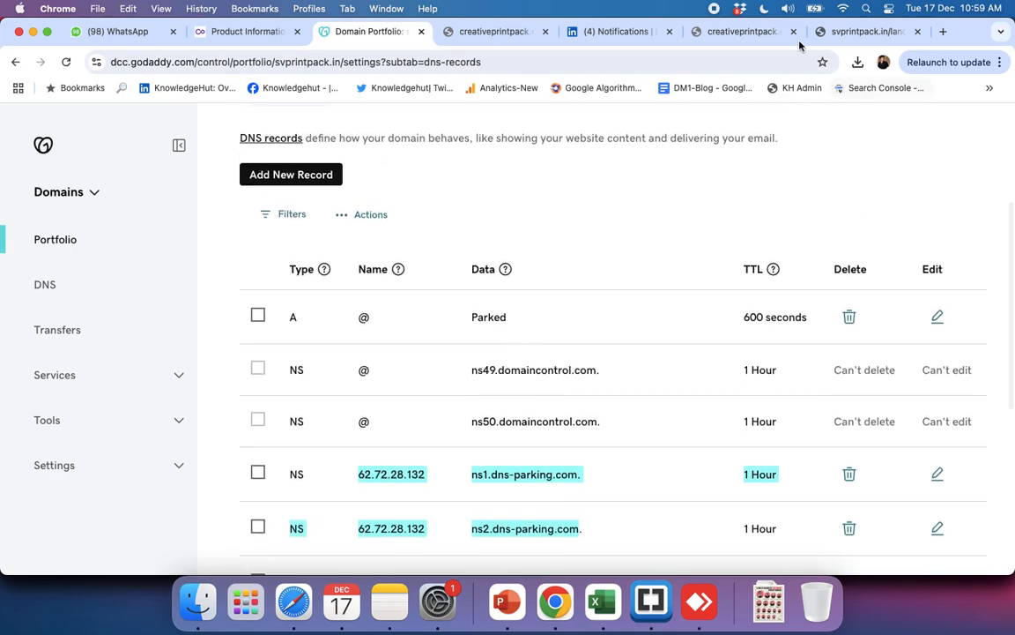
Step: Reload svprintpack.in without the lander path to check the site, and return to the GoDaddy DNS records
left_click(855, 31)
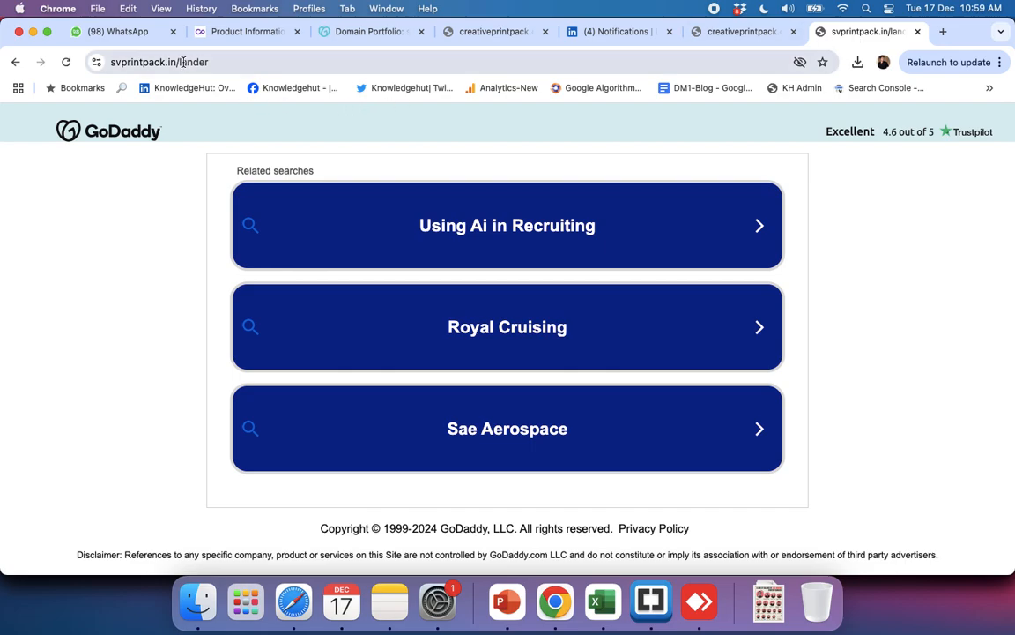
double_click(225, 62)
key("BackSpace")
key("Return")
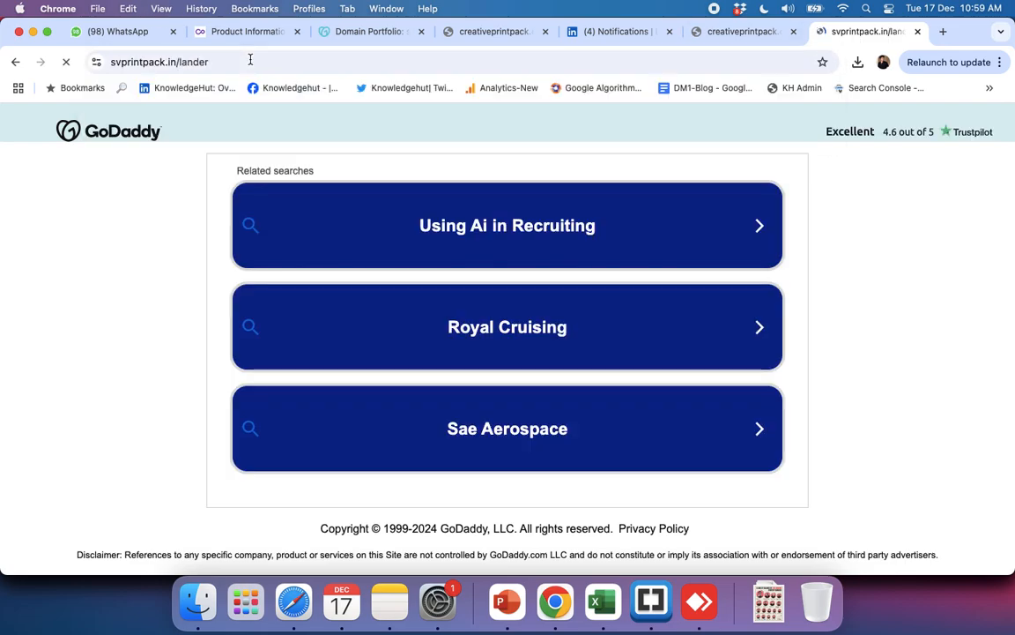
left_click(350, 37)
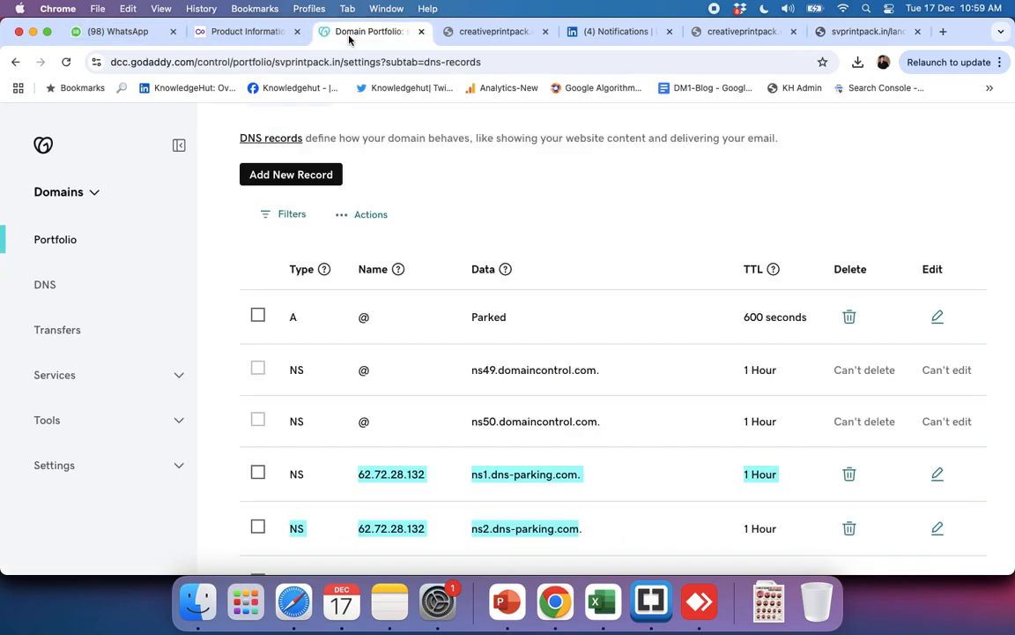
Step: Return to the domain portfolio, open creativeprintpack.com and check its DNS records
scroll(362, 368, "up", 5)
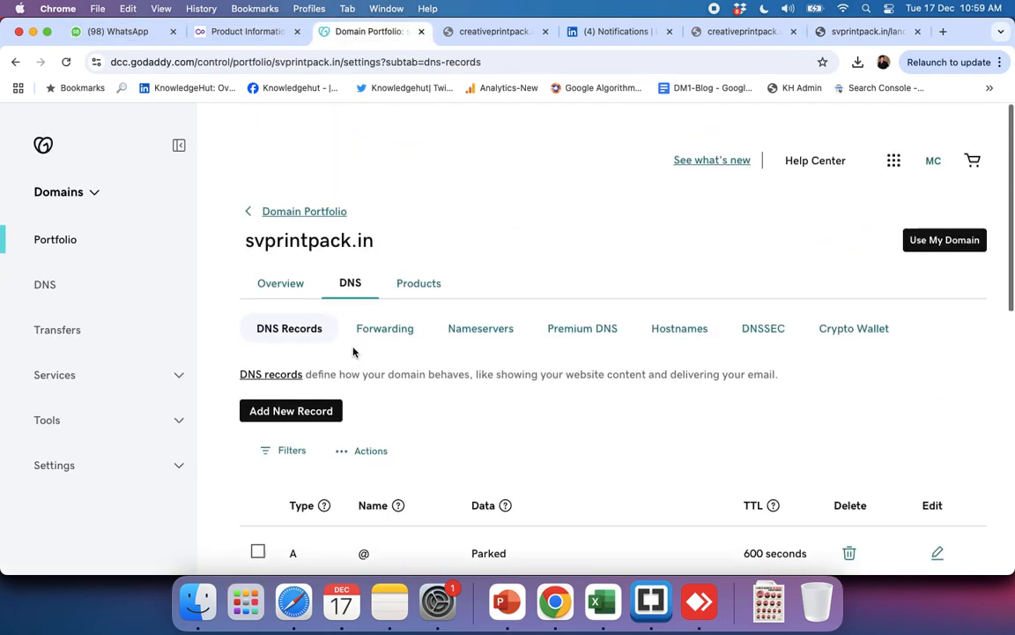
left_click(300, 200)
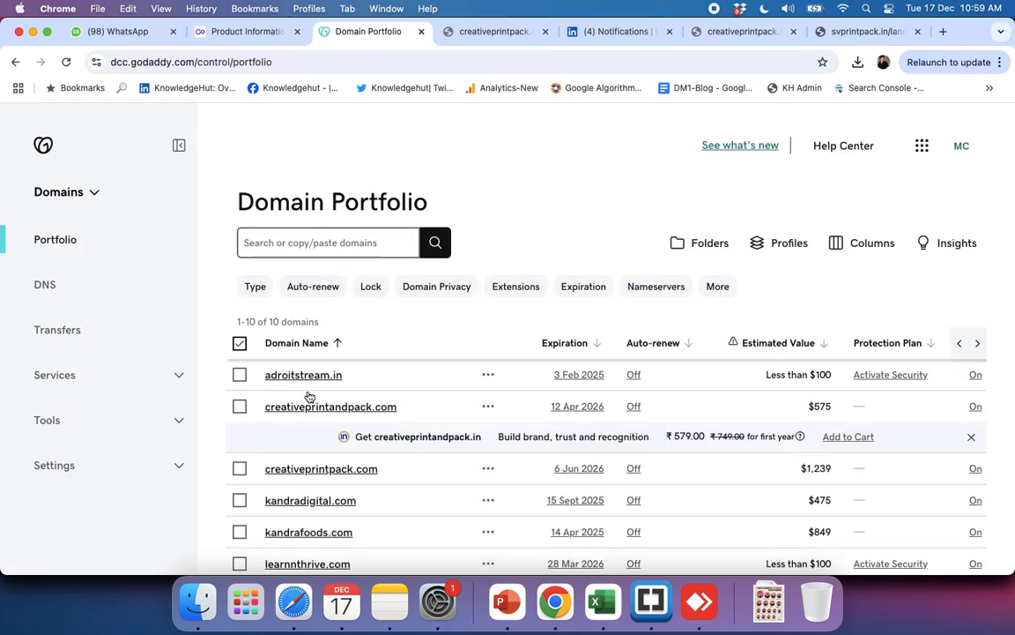
left_click(323, 469)
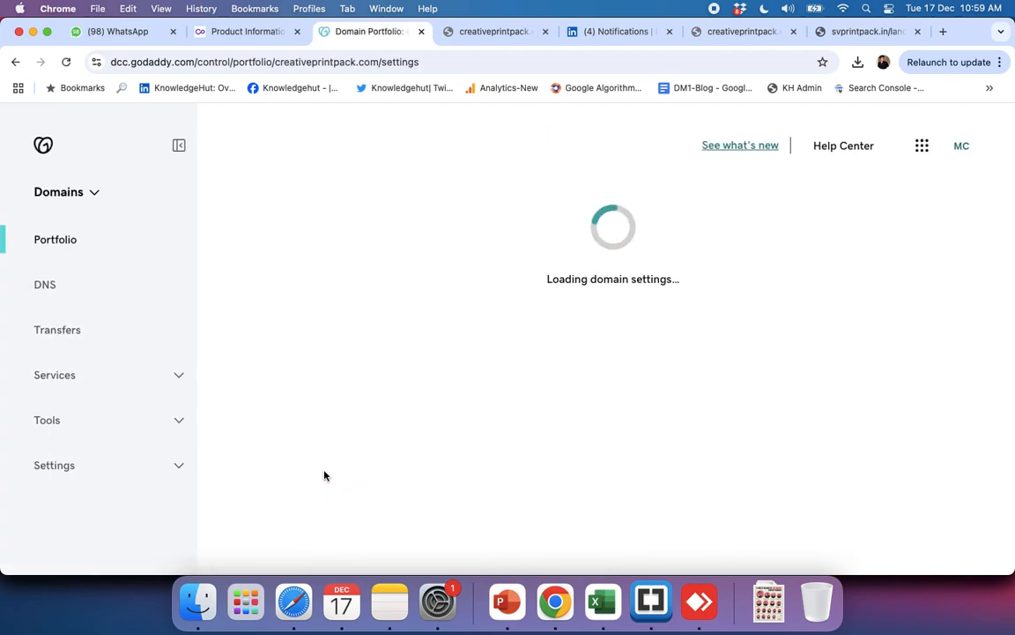
scroll(516, 415, "down", 2)
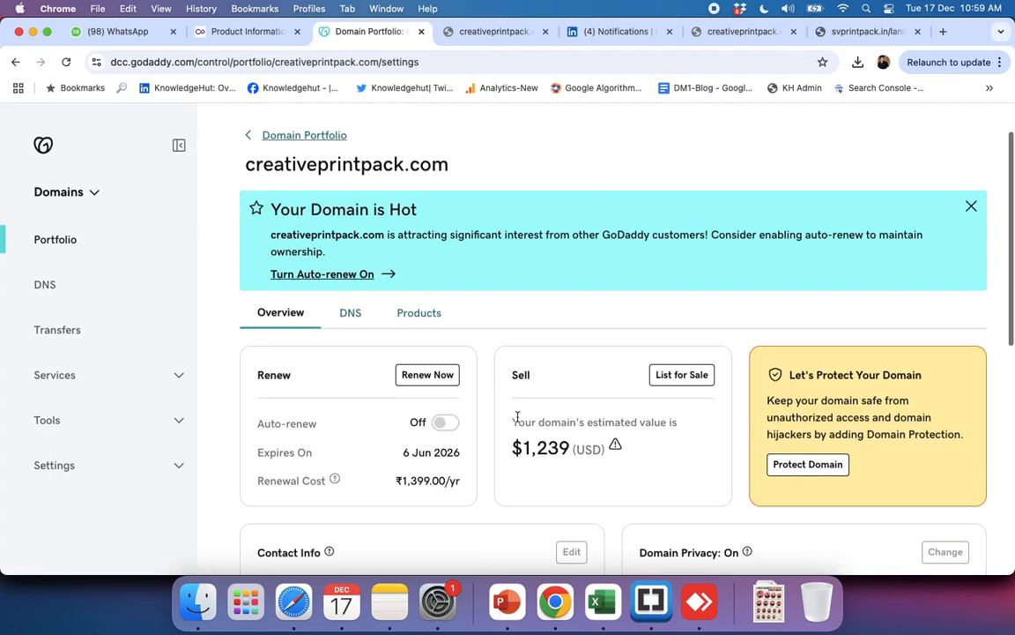
left_click(349, 313)
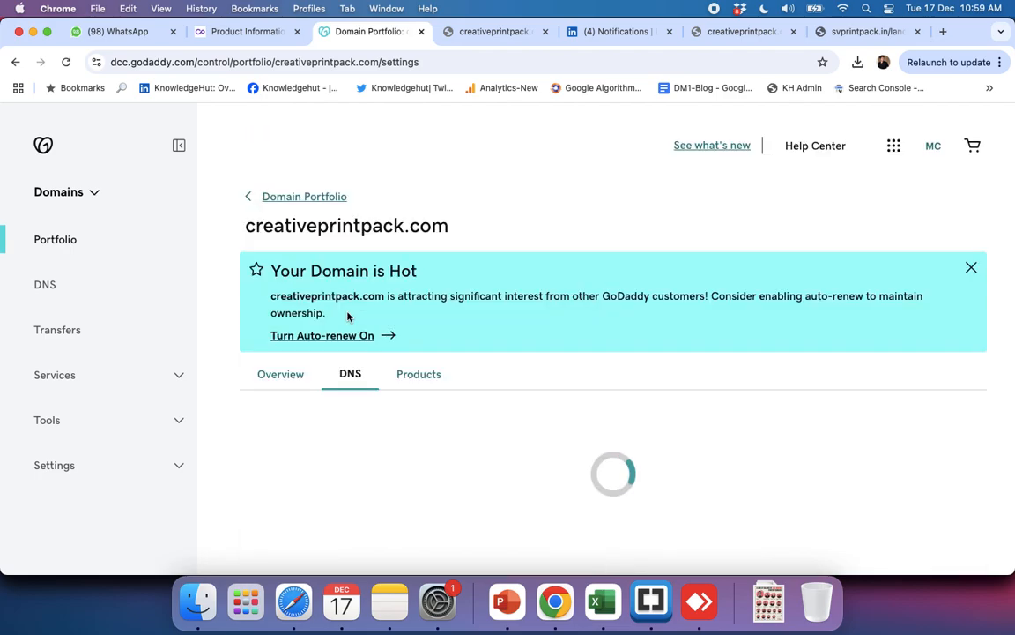
scroll(595, 359, "down", 2)
scroll(594, 360, "down", 4)
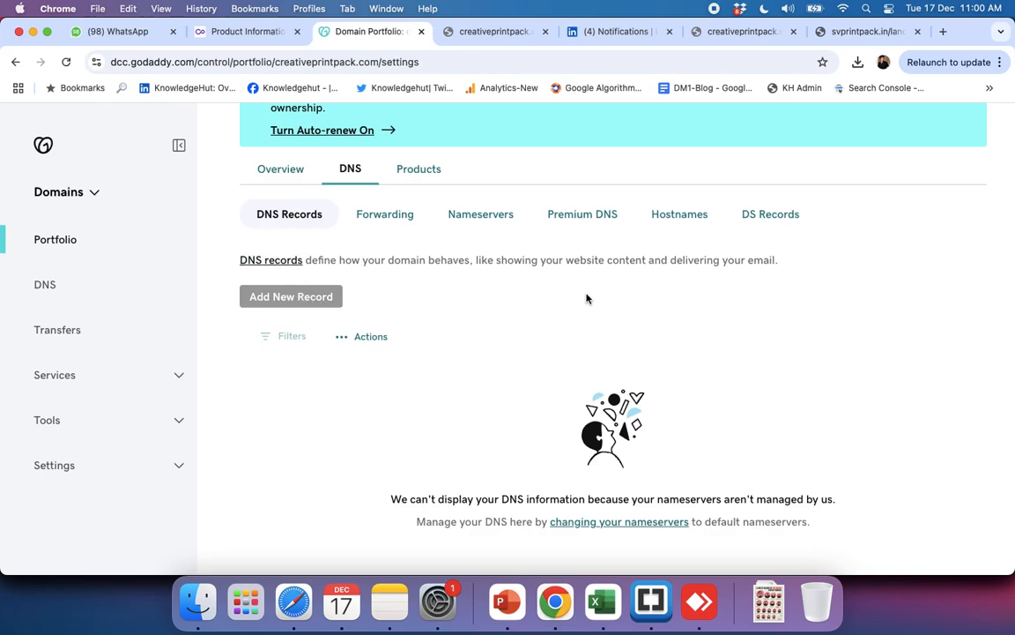
scroll(589, 300, "down", 1)
scroll(591, 301, "up", 3)
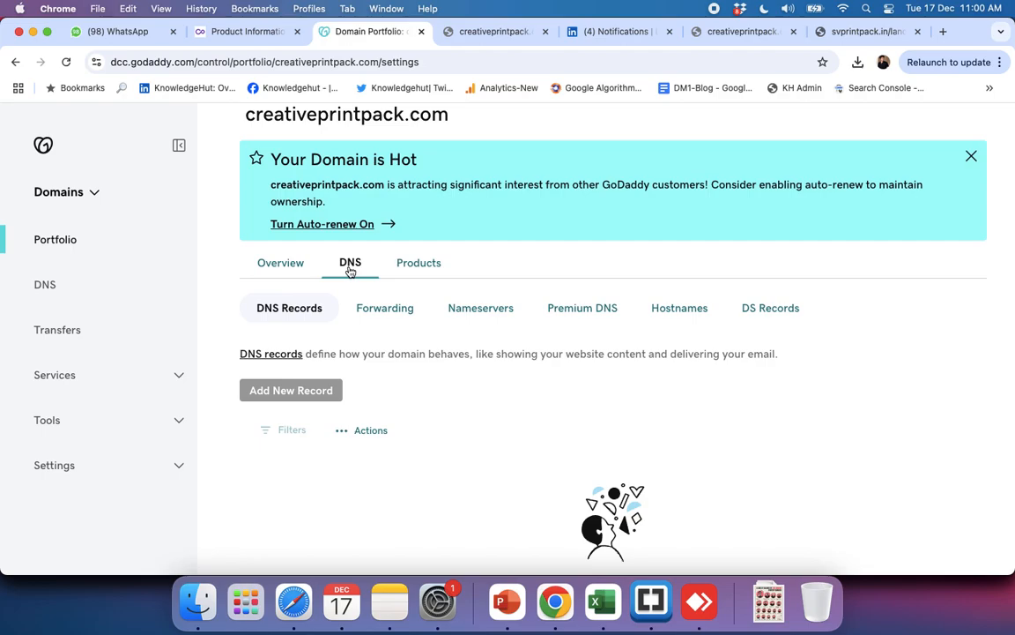
Step: Open creativeprintpack.com's custom nameservers for editing and copy the website IP address from Hostinger's plan details
left_click(460, 307)
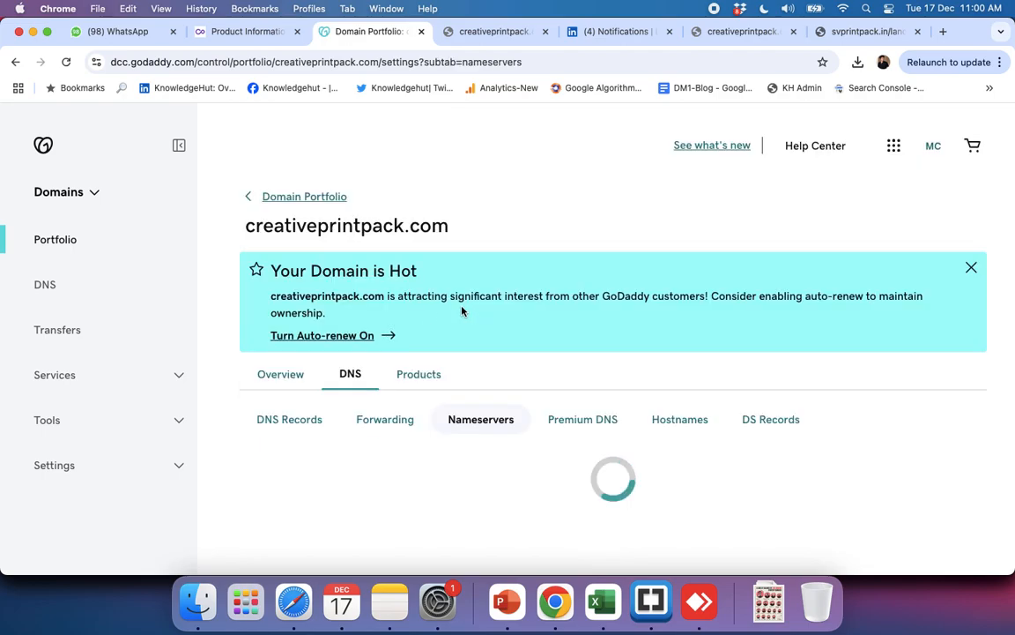
scroll(542, 370, "down", 3)
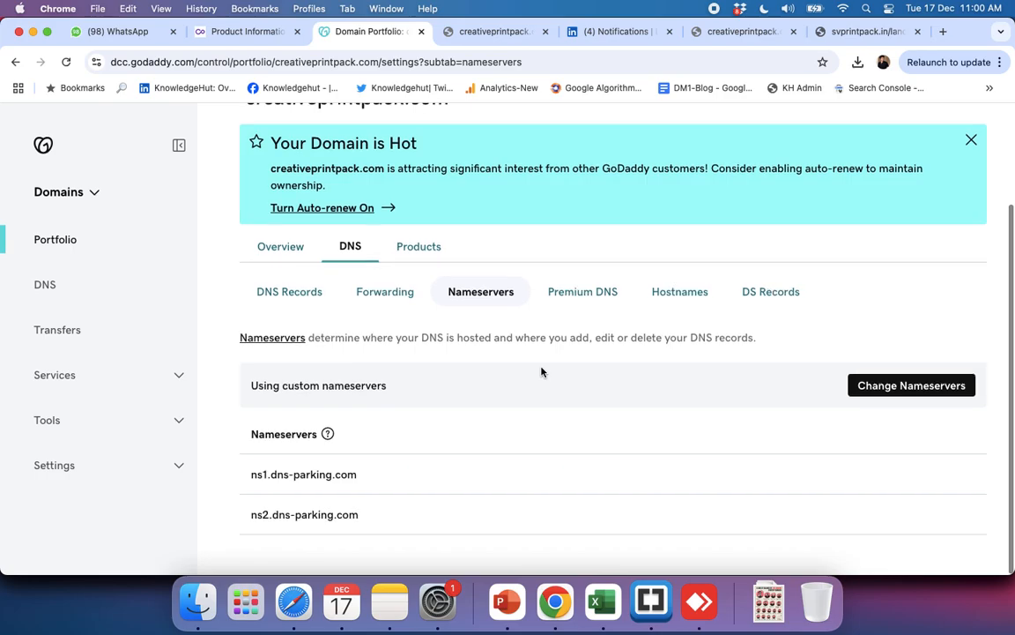
left_click(894, 393)
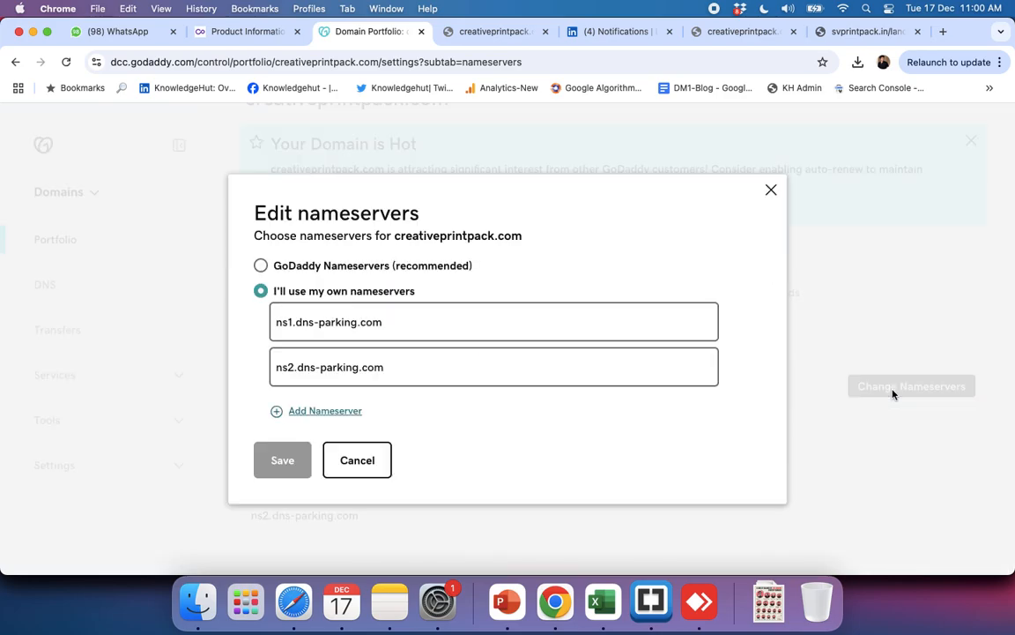
left_click(358, 326)
triple_click(359, 325)
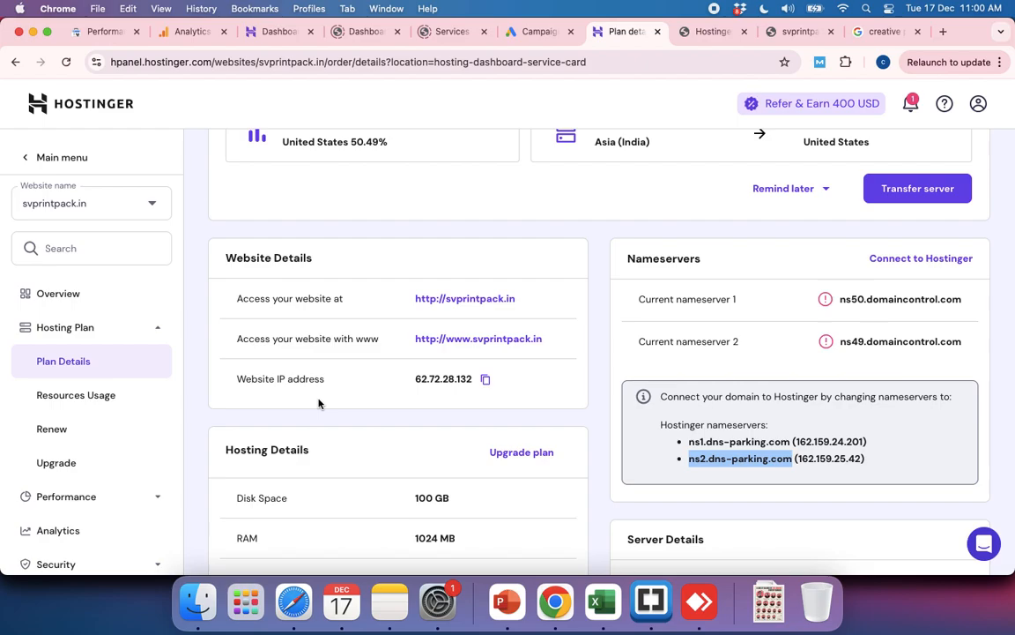
left_click(485, 379)
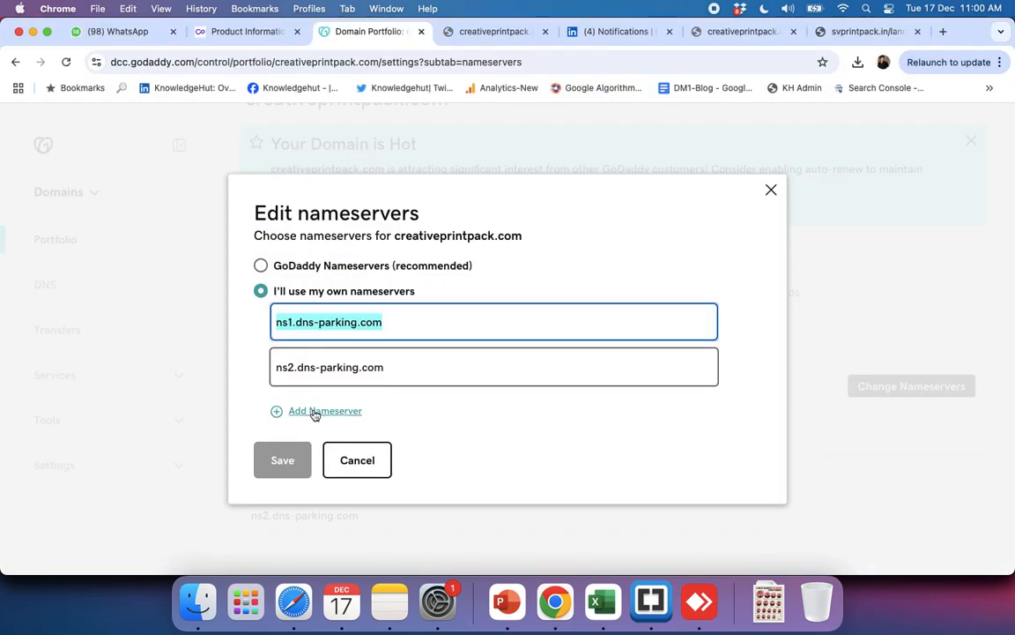
Step: Try to save 62.72.28.132 as both custom nameservers for creativeprintpack.com, discarding the extra third nameserver entry, and cancel the edit
left_click(316, 412)
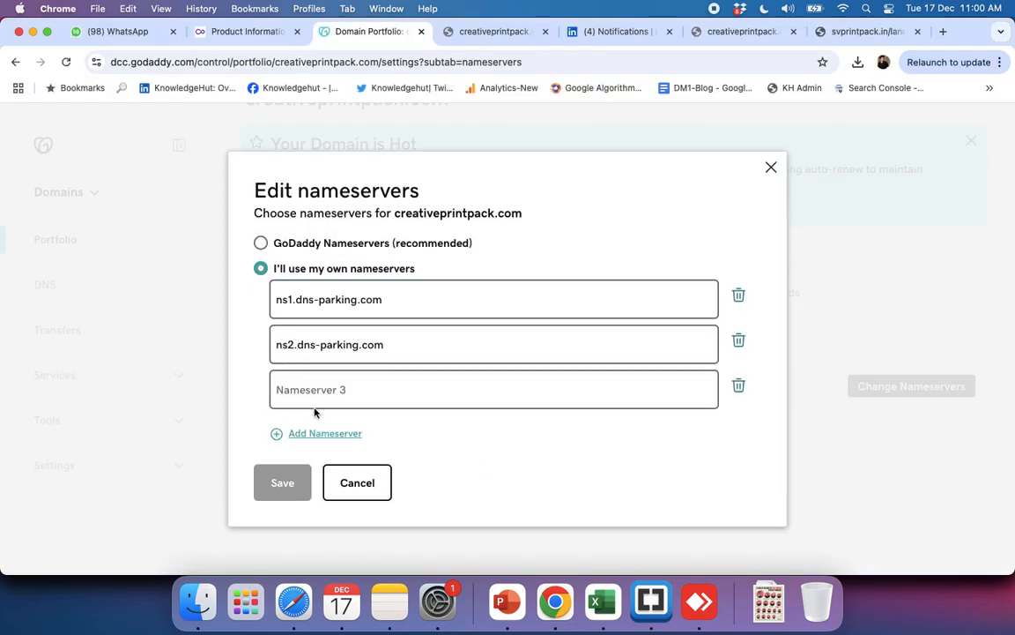
left_click(740, 391)
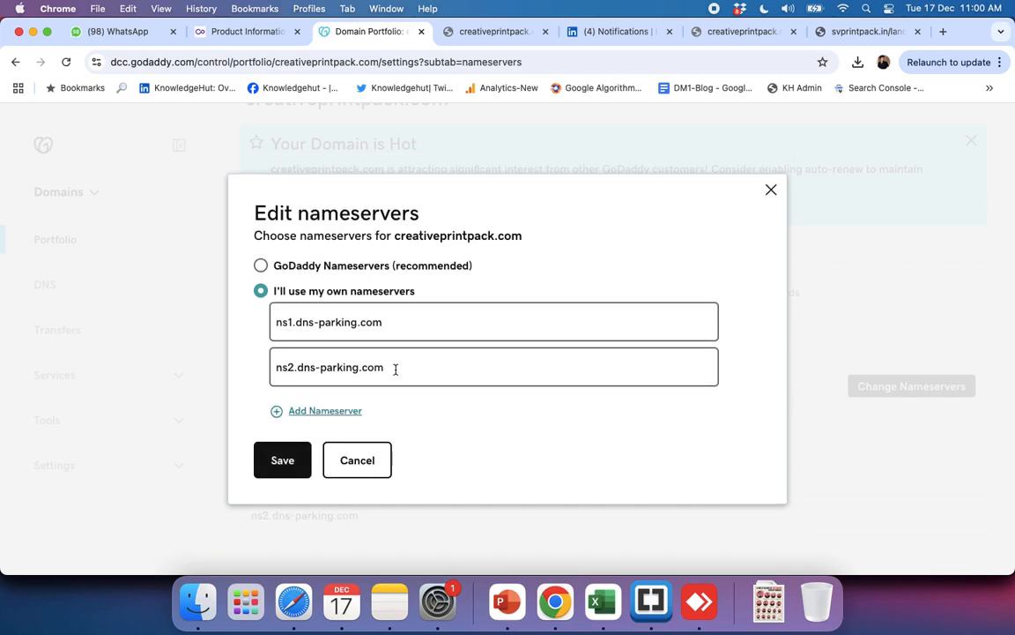
triple_click(393, 328)
key("super+v")
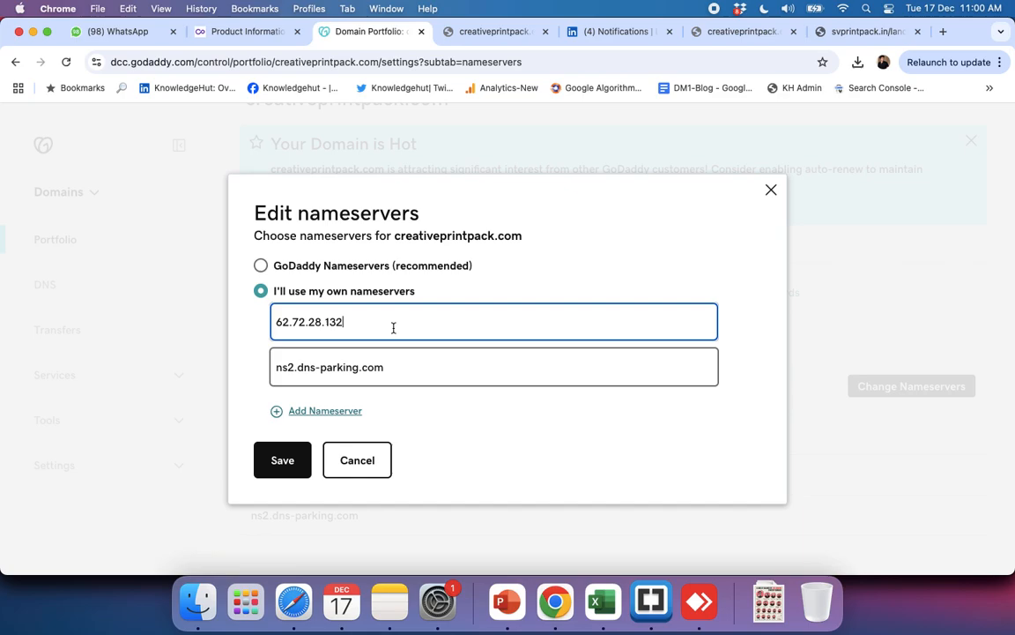
triple_click(336, 365)
key("super+v")
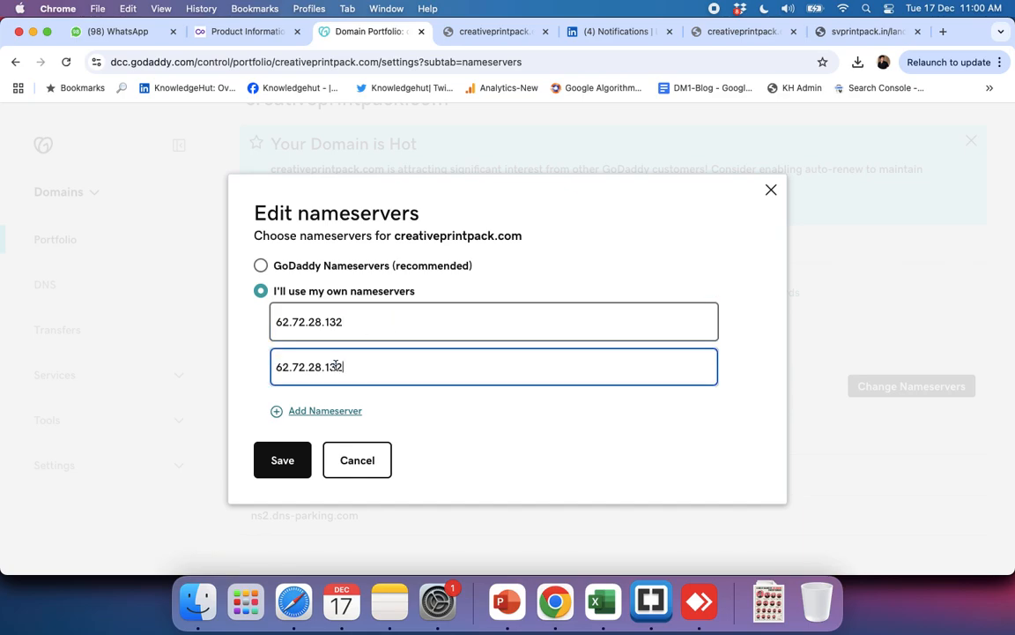
left_click(288, 461)
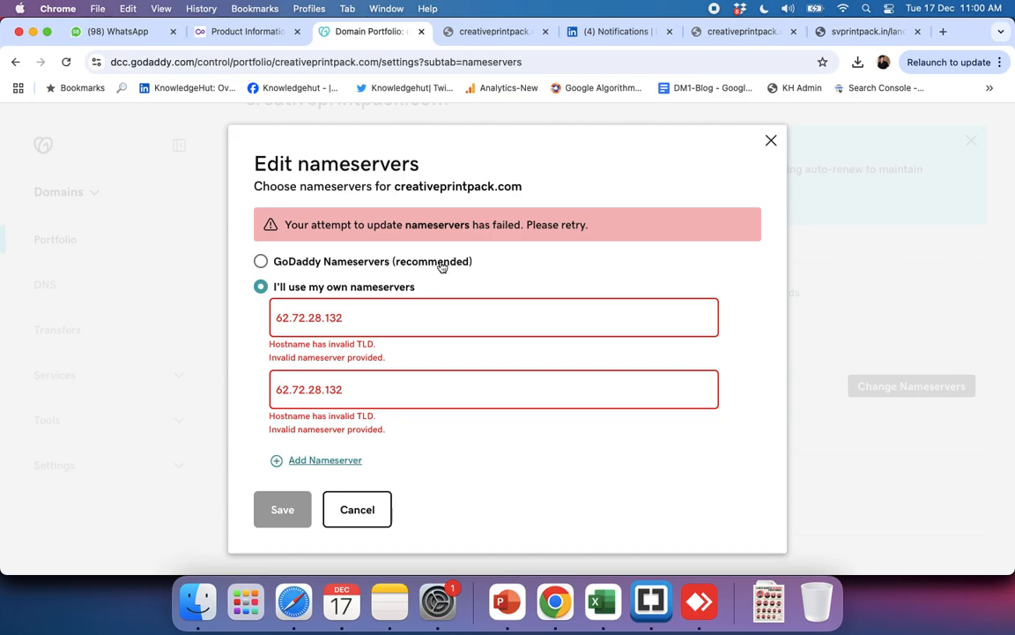
left_click(344, 510)
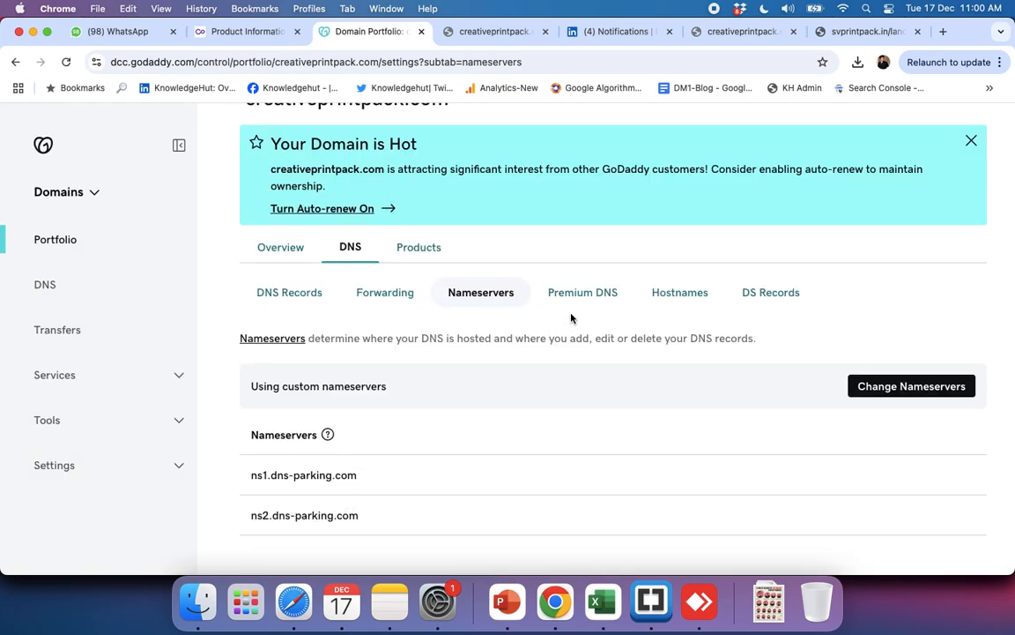
Step: Look over creativeprintpack.com's nameserver list and examine its domain and subdomain forwarding settings
left_click(327, 434)
scroll(529, 481, "down", 1)
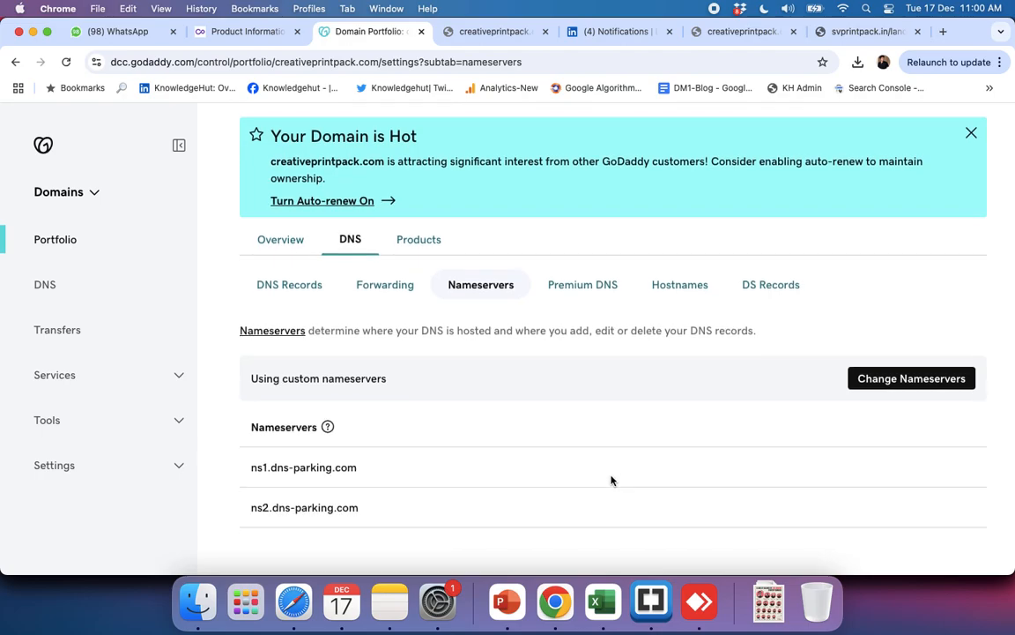
scroll(607, 480, "up", 1)
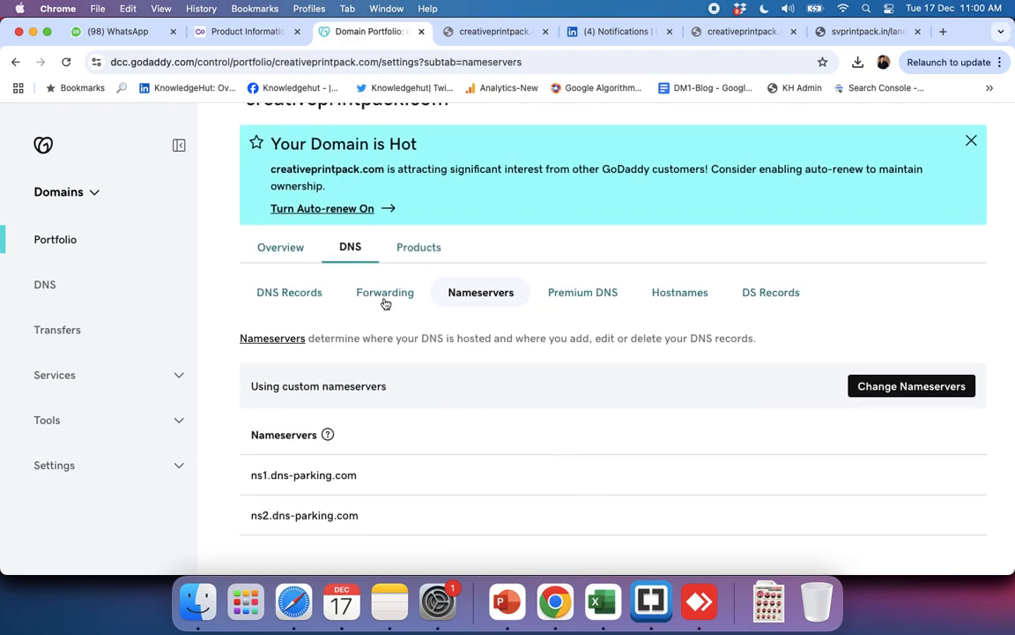
left_click(385, 294)
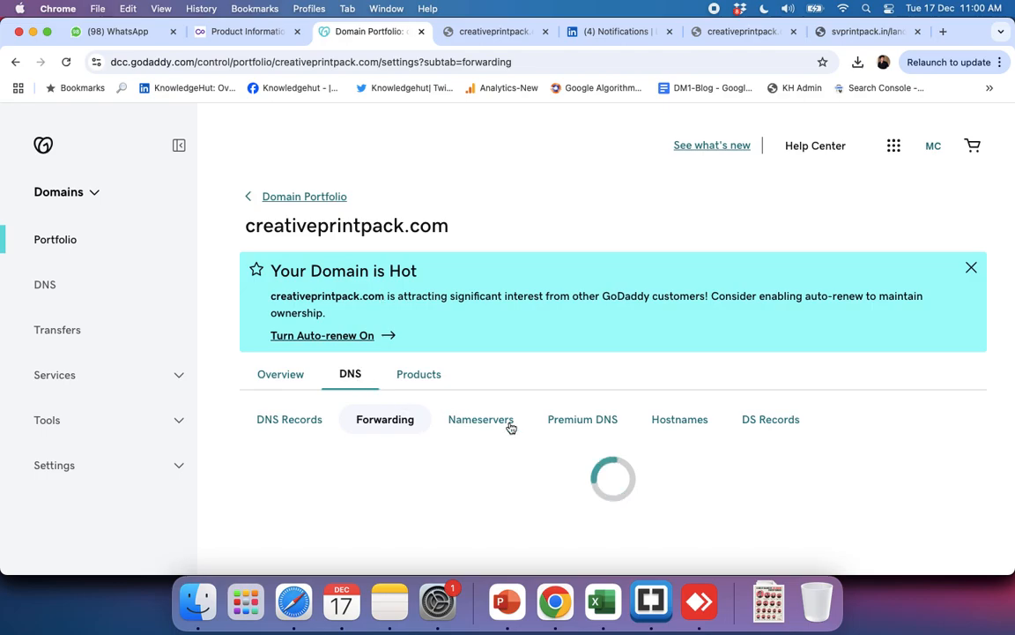
scroll(510, 427, "down", 4)
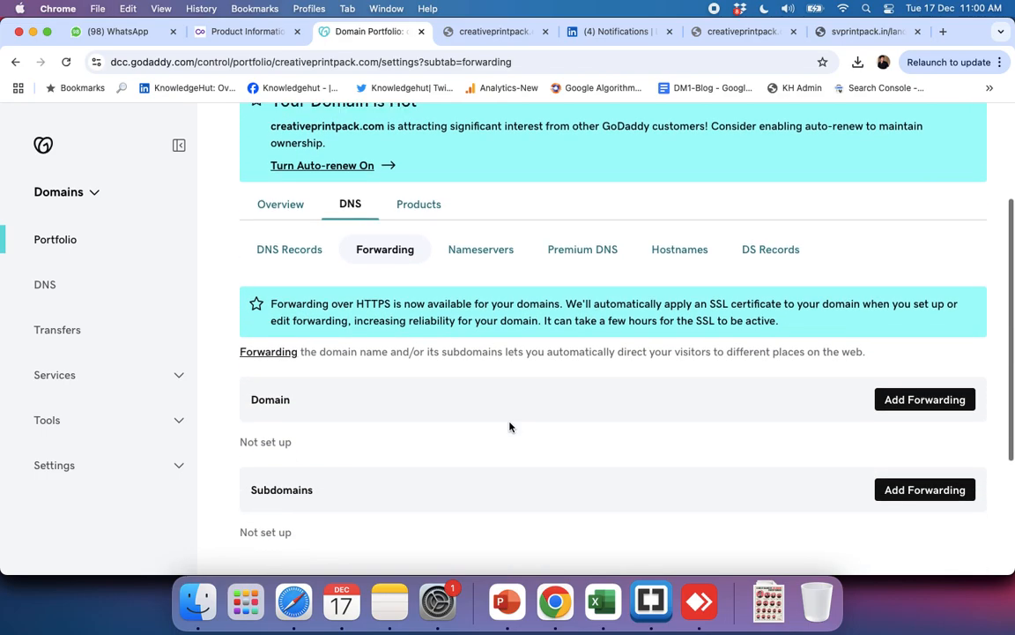
scroll(509, 427, "down", 5)
scroll(509, 428, "up", 4)
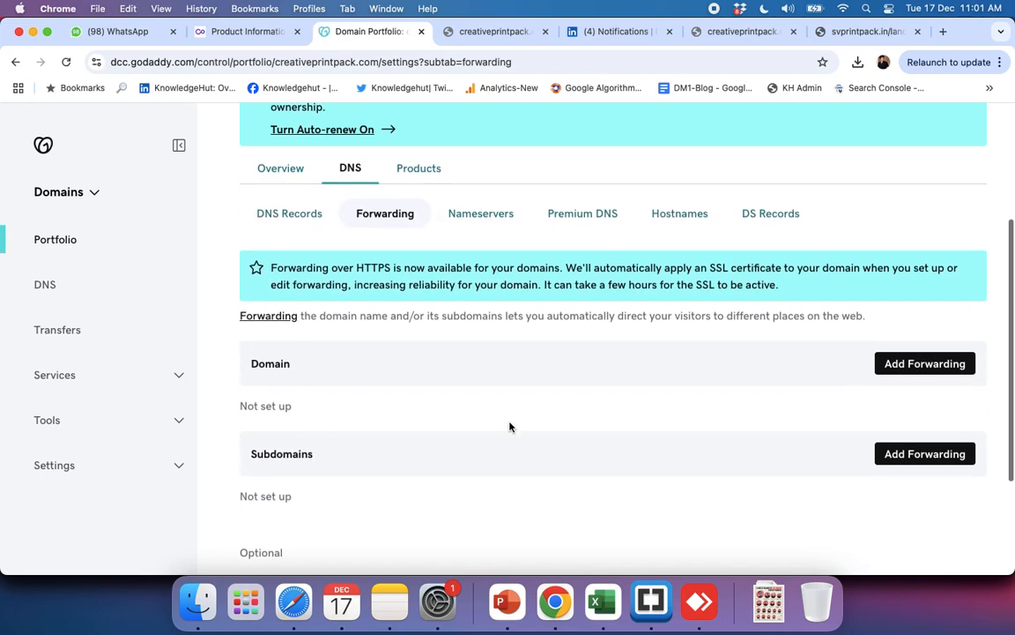
Step: Compare the nameservers view of creativeprintpack.com with its DNS records view, ending on the nameservers
left_click(487, 220)
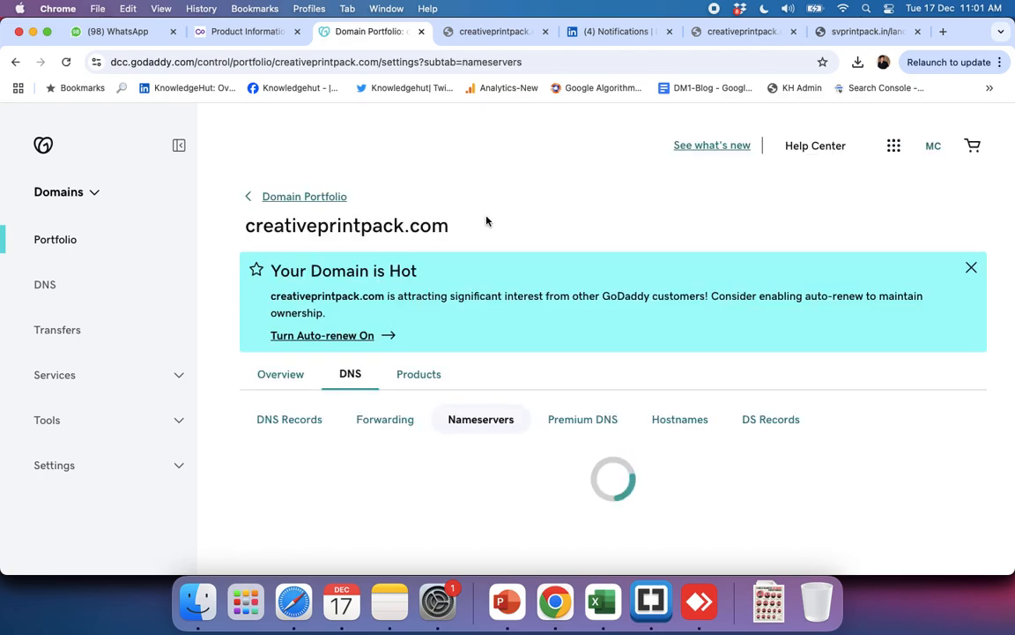
scroll(350, 456, "down", 3)
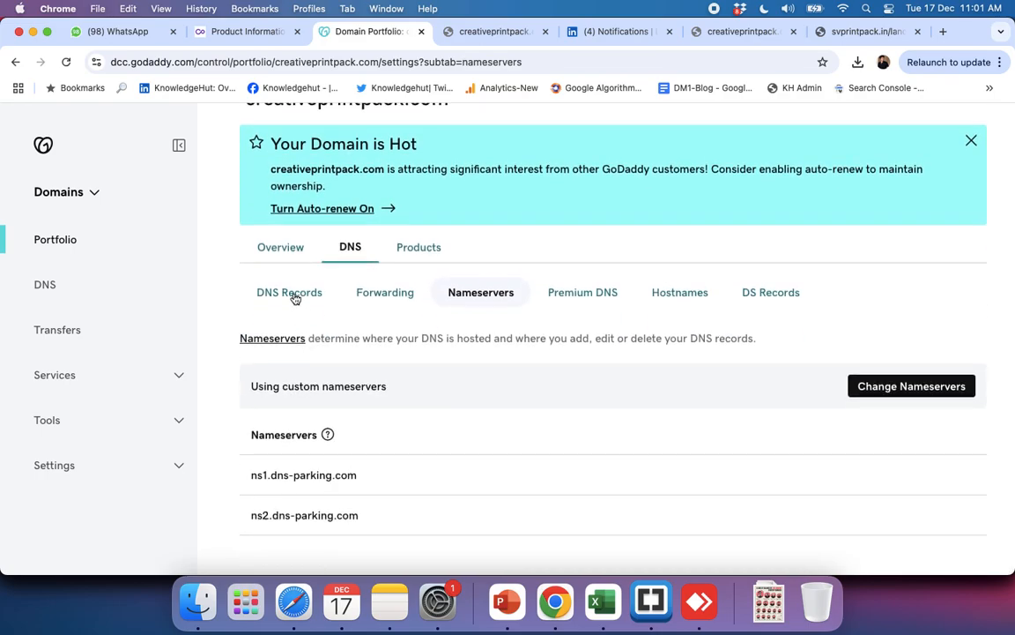
left_click(293, 293)
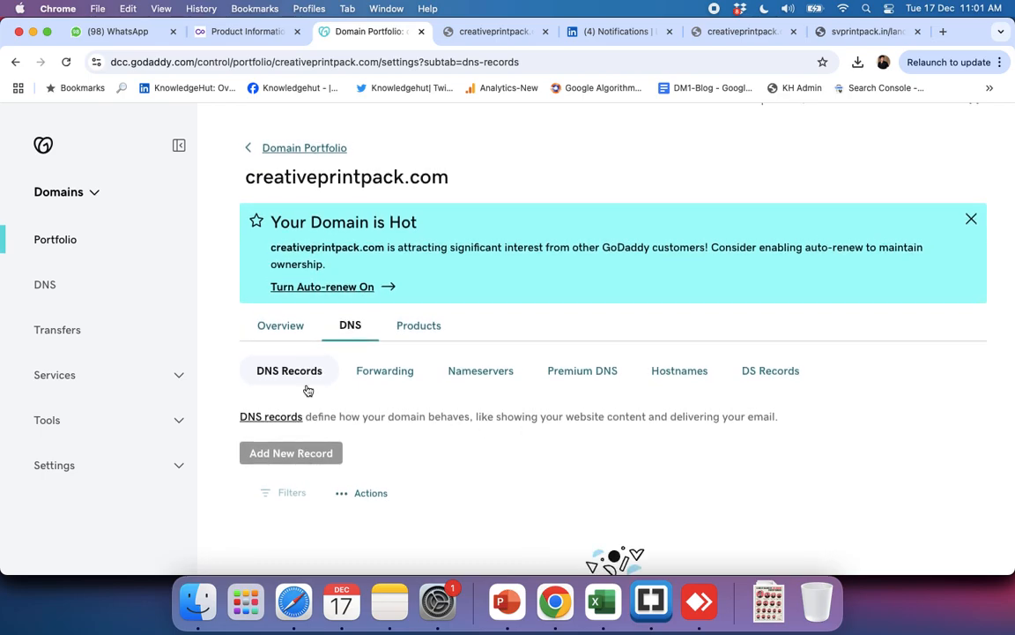
left_click(466, 379)
scroll(589, 426, "down", 2)
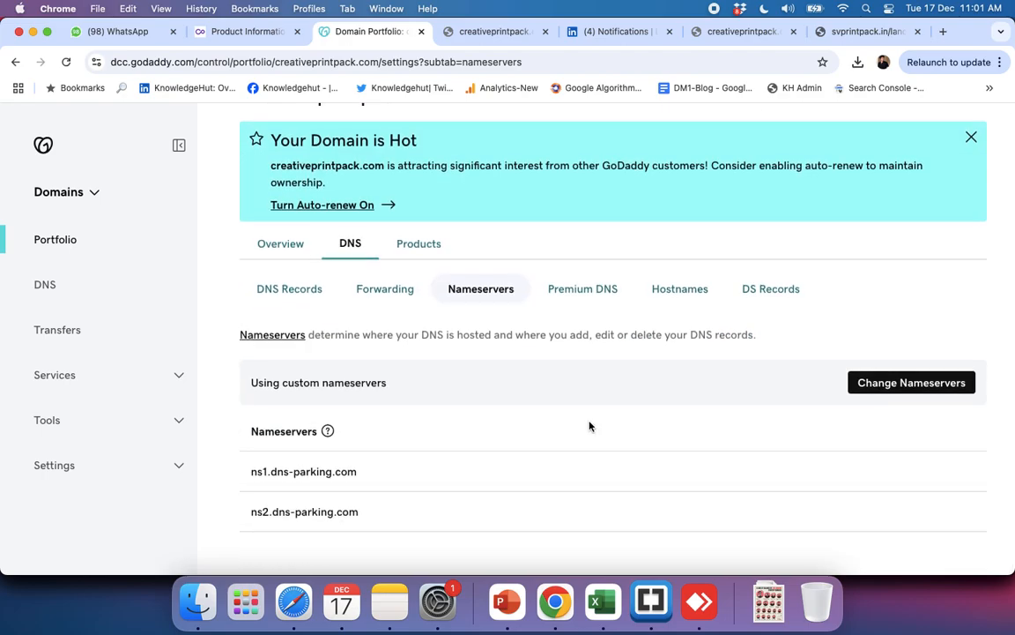
Step: Switch to Hostinger's plan details for svprintpack.in and compare its current nameservers with the required Hostinger nameservers
key("super+grave")
key("super+grave")
key("super+grave")
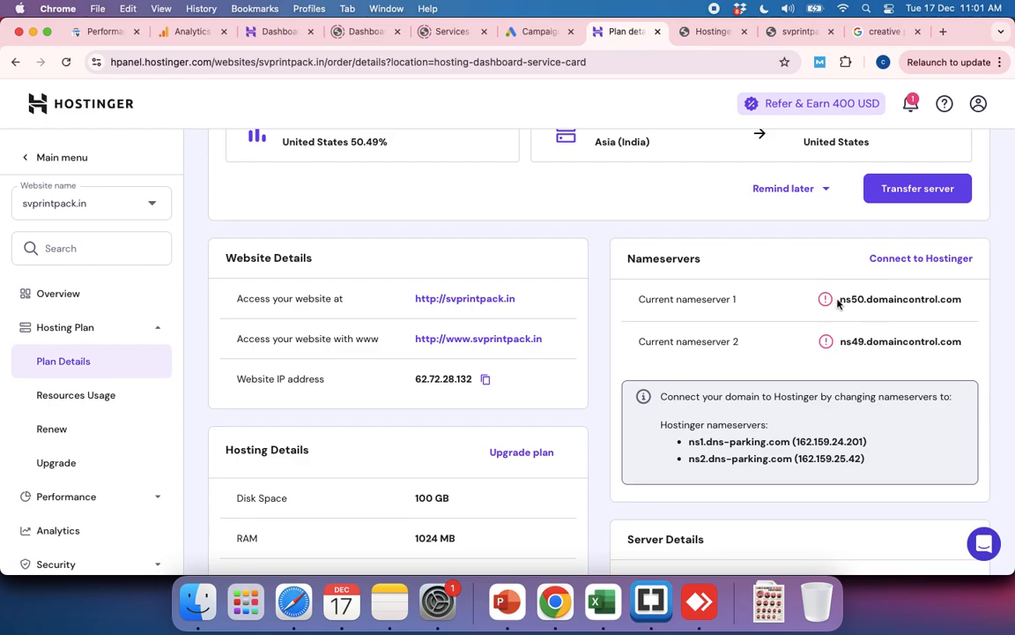
left_click_drag(840, 300, 957, 357)
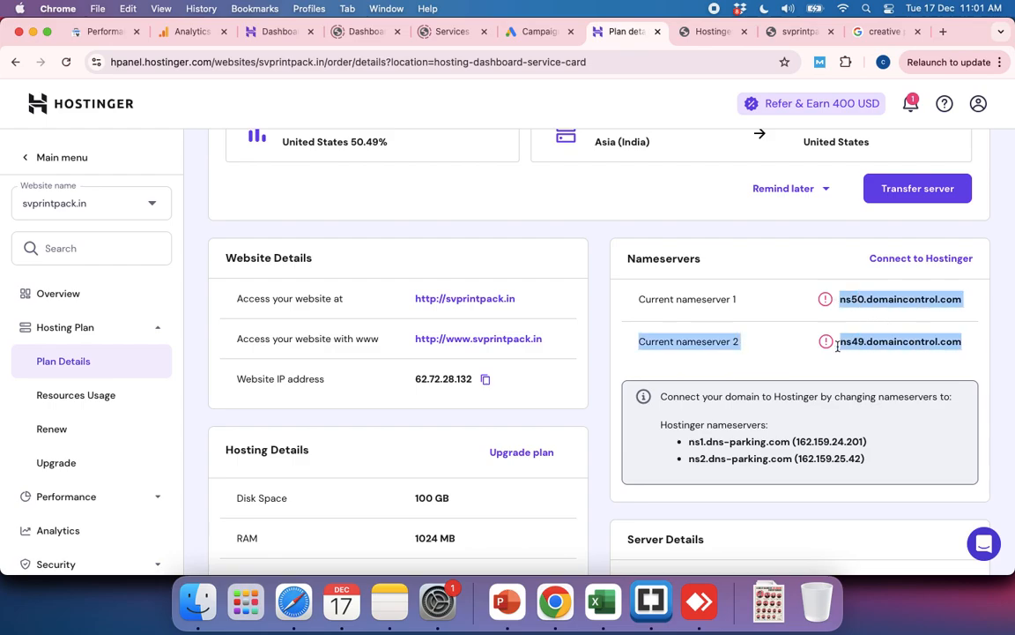
left_click(693, 442)
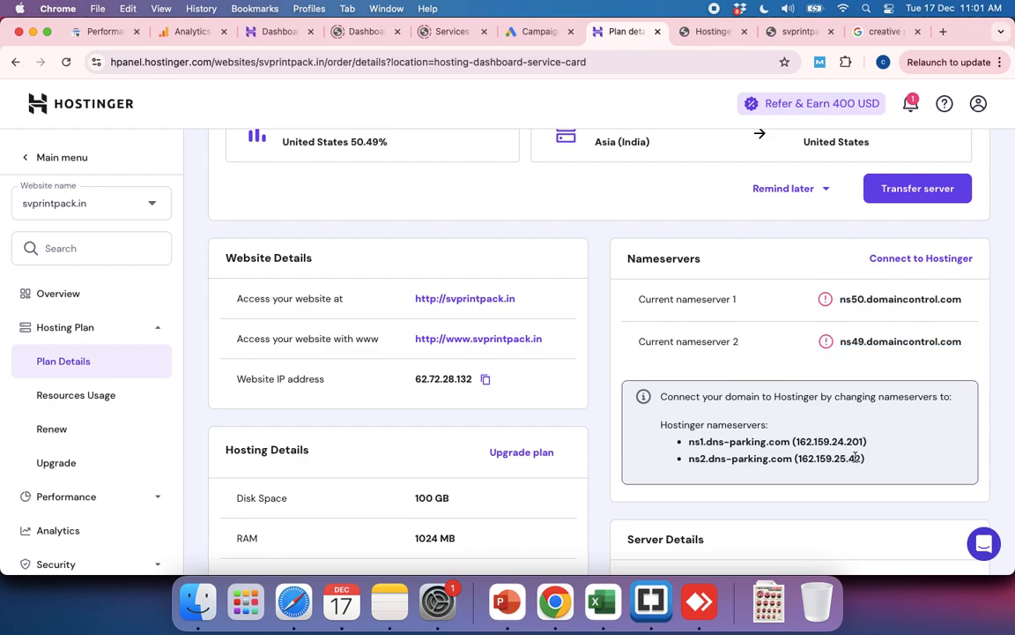
left_click_drag(876, 462, 689, 448)
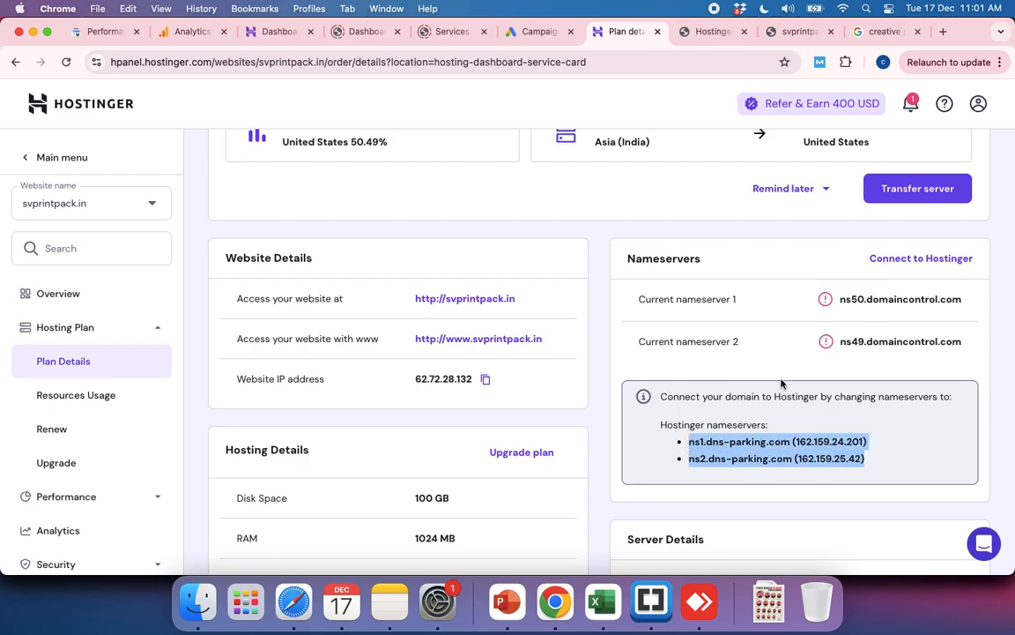
Step: Look at the WordPress site setup page, then reload svprintpack.in without the lander path to check the site
left_click(721, 34)
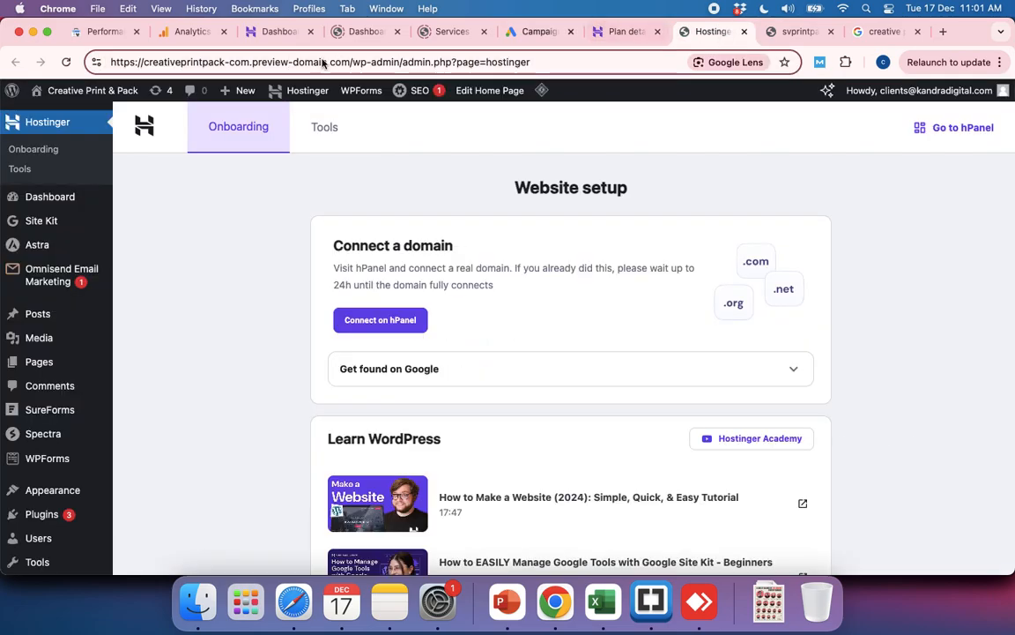
left_click(800, 33)
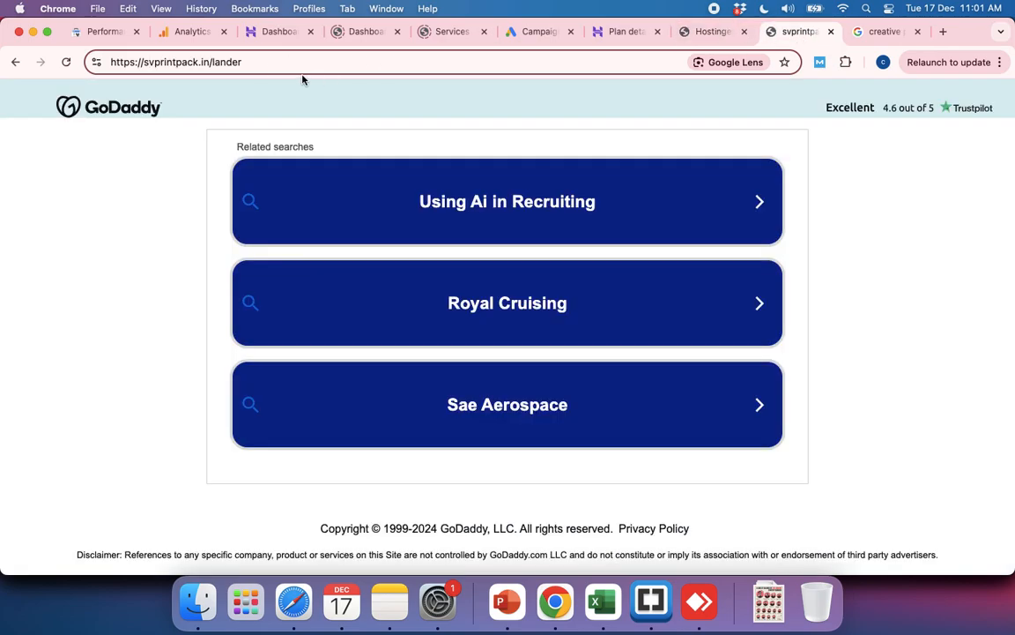
left_click_drag(210, 62, 333, 66)
key("BackSpace")
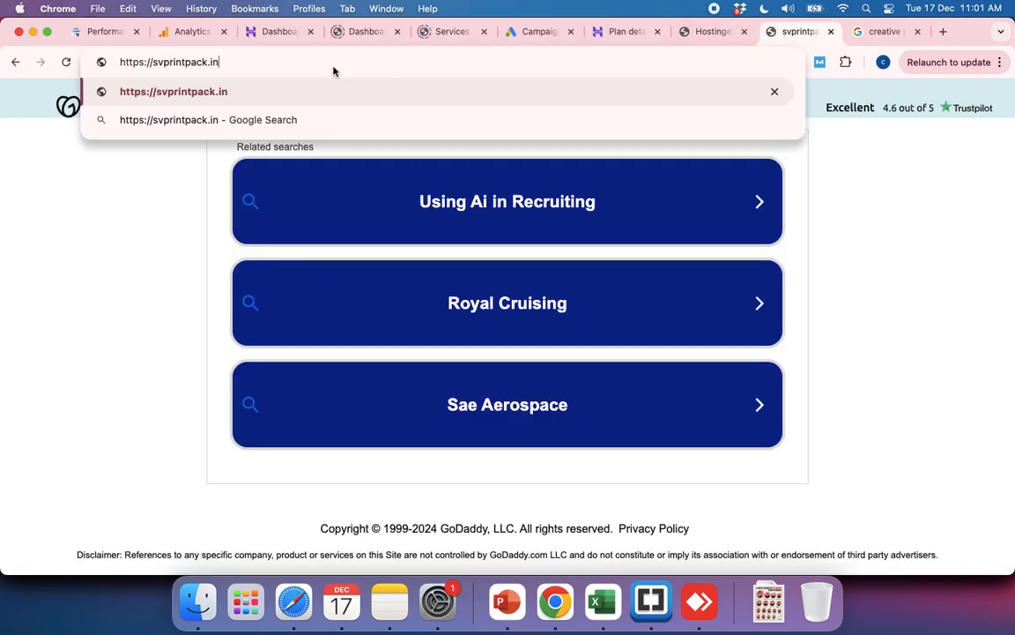
key("Return")
Step: Load creativeprintpack.com in place of svprintpack.in to check whether the site opens
left_click(274, 61)
type("crea")
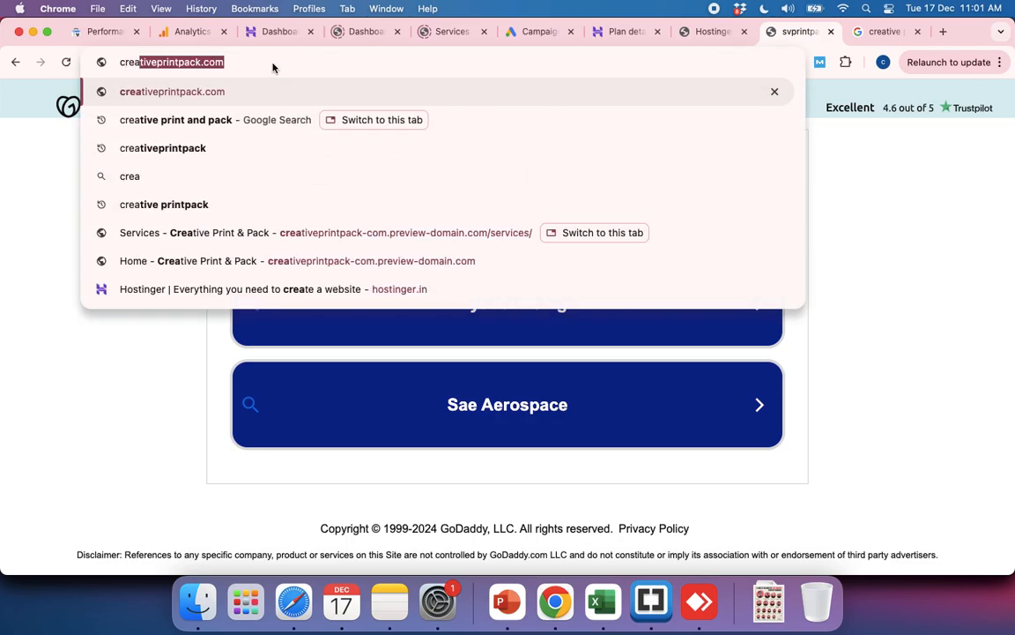
key("Return")
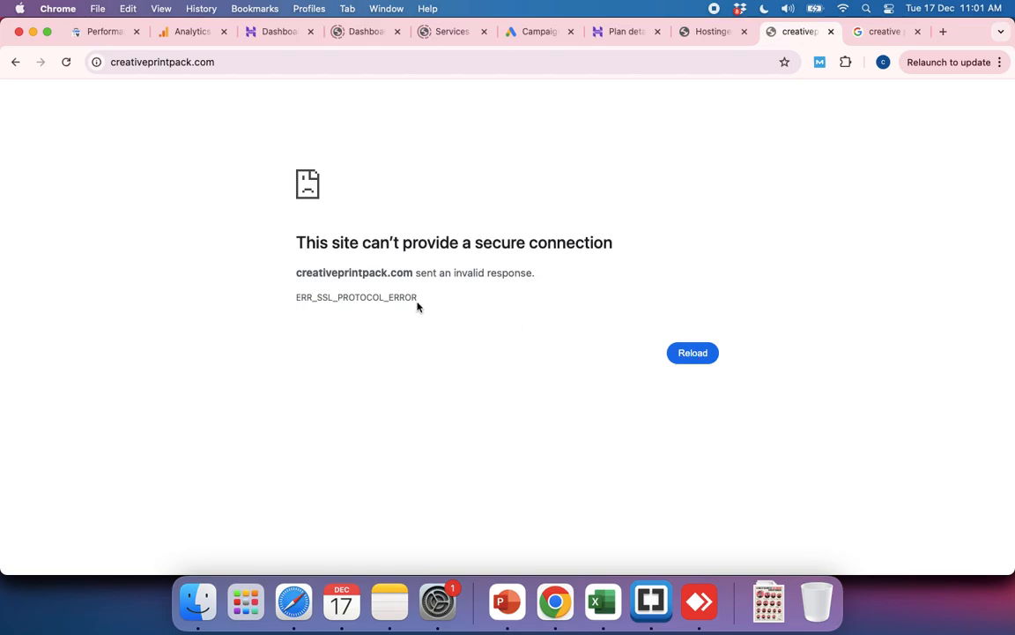
Step: Copy the error code ERR_SSL_PROTOCOL_ERROR from the failed page and search Google for it
left_click_drag(298, 297, 378, 298)
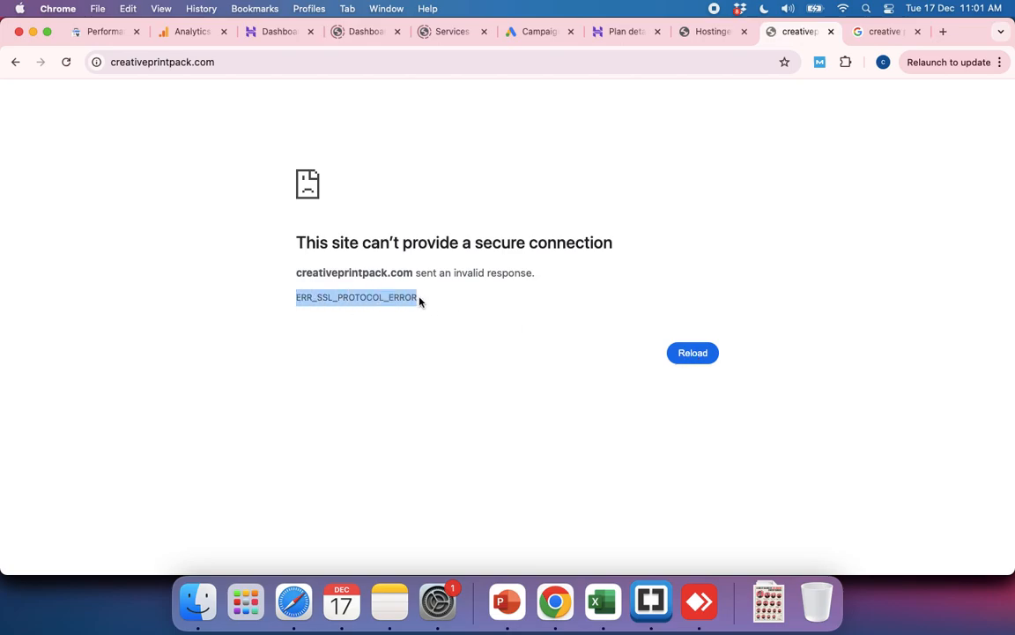
left_click(881, 33)
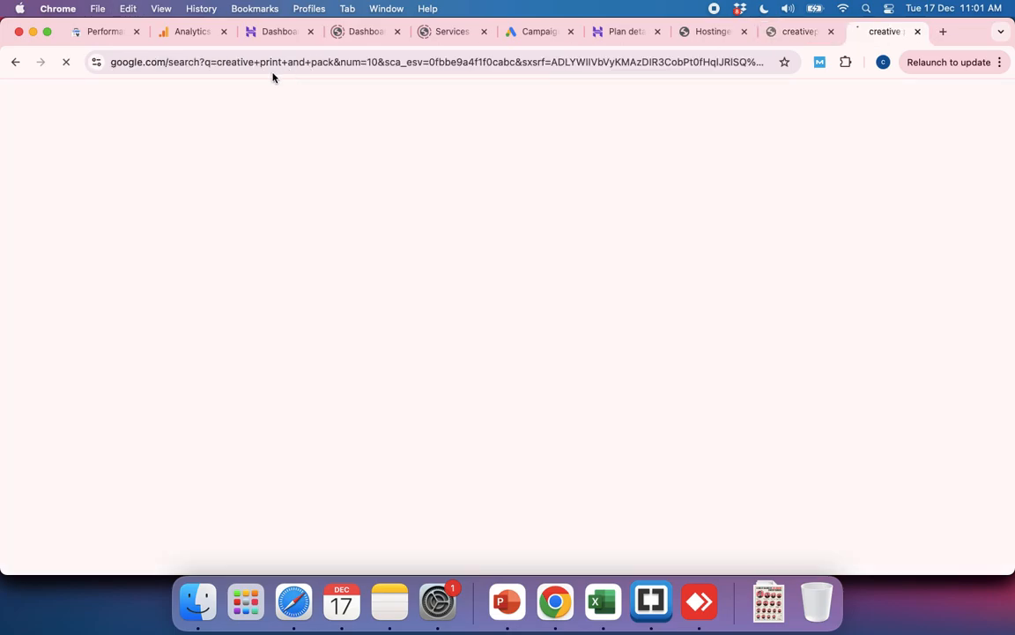
left_click(261, 62)
type("ERR_SSL_PROTOCOL_ERROR")
key("Return")
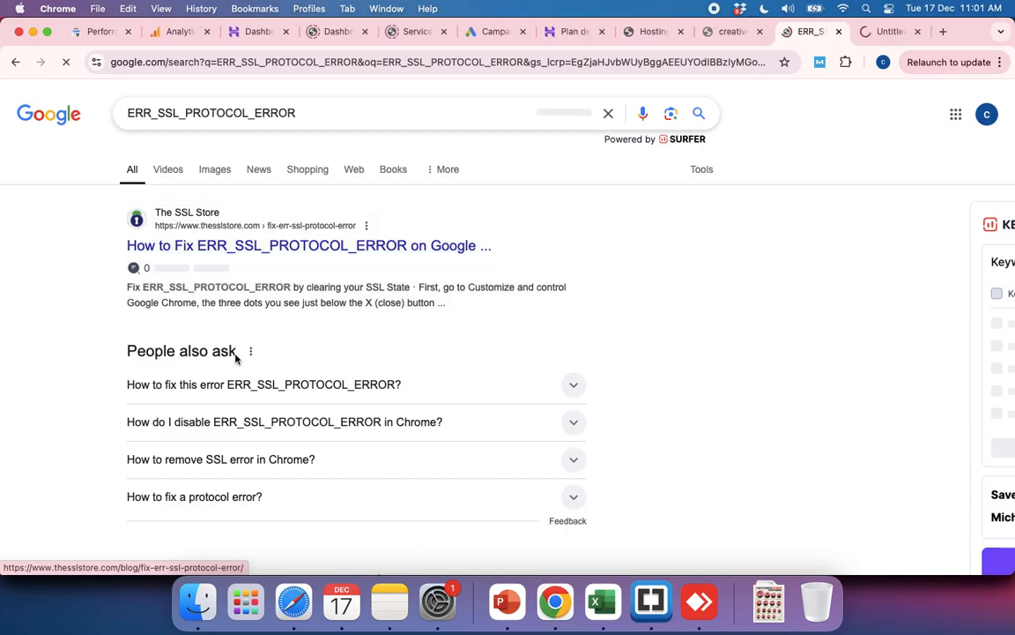
Step: Narrow the Google search to "ERR_SSL_PROTOCOL_ERROR hostinger name server"
left_click(310, 112)
type("h")
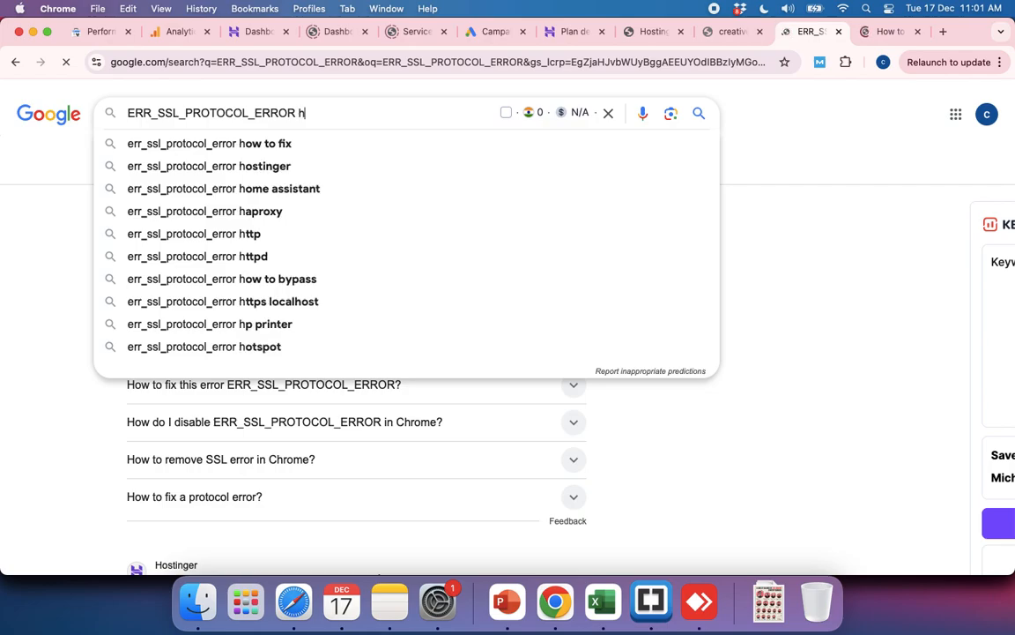
type("ostinger n")
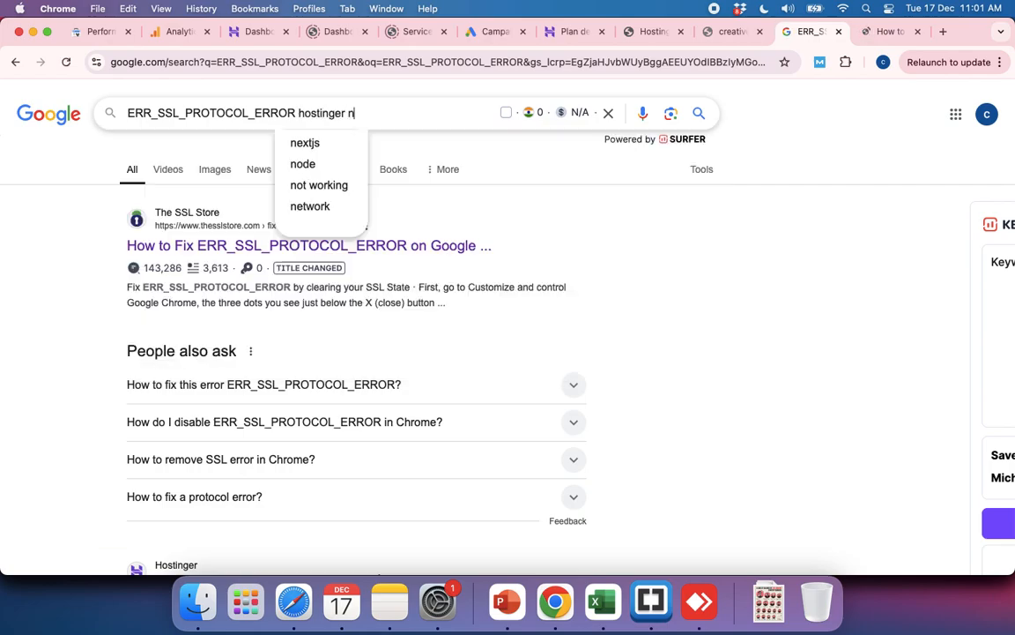
type("ame server")
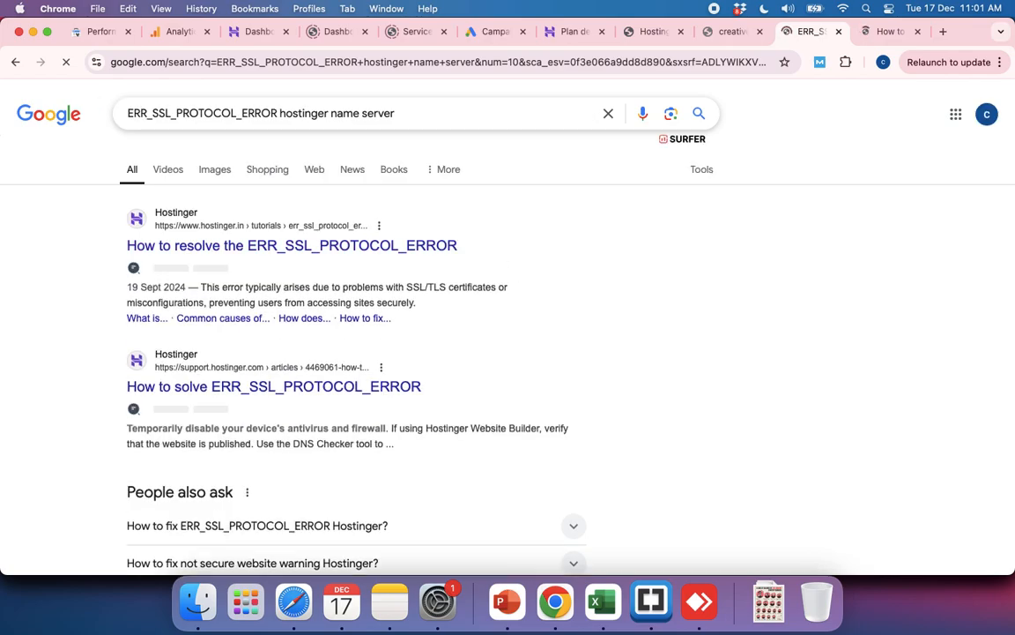
Step: Read the summary of Hostinger's top search result, glance at The SSL Store's article, and close both article tabs
left_click(275, 247, "super")
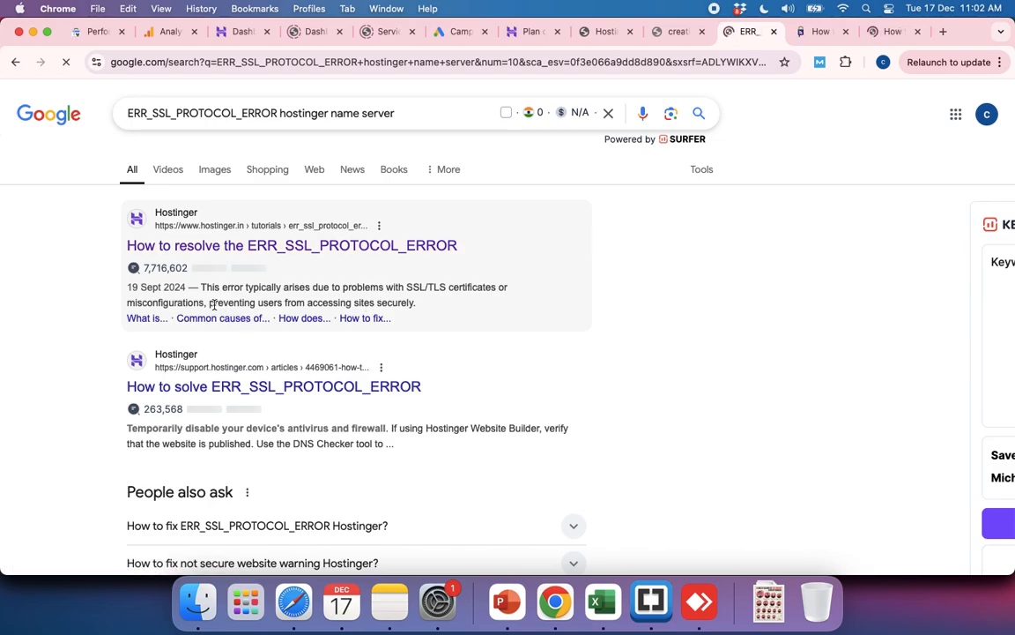
left_click_drag(209, 302, 418, 311)
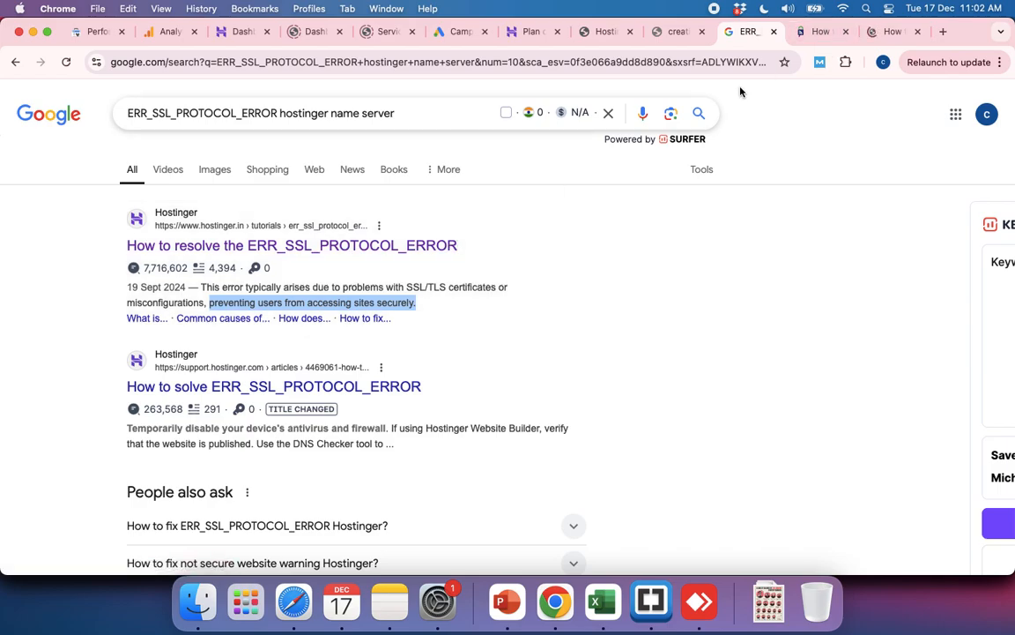
left_click(814, 36)
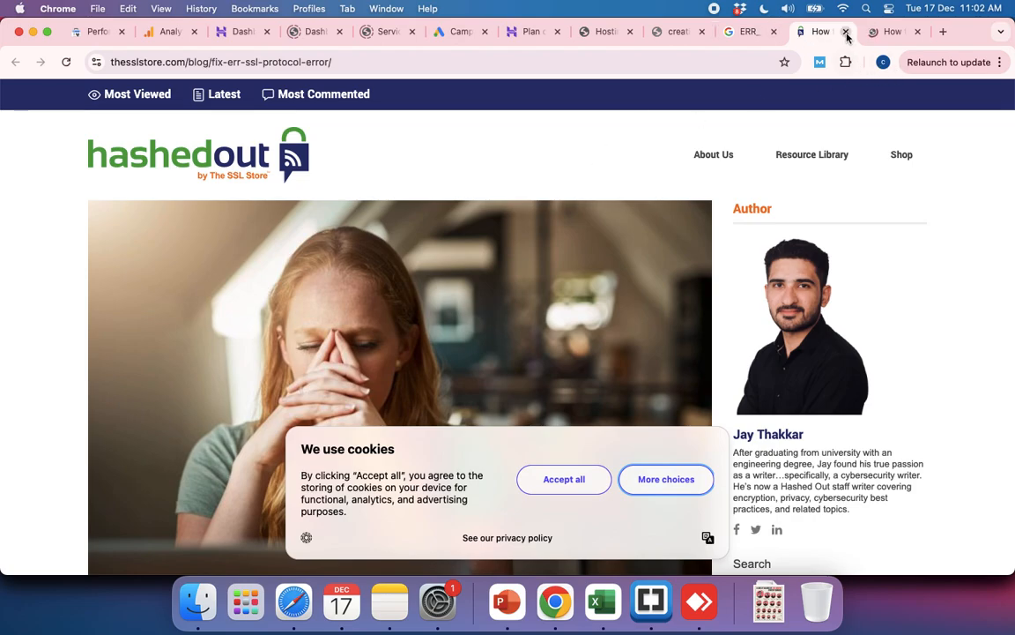
left_click(846, 33)
left_click(846, 33)
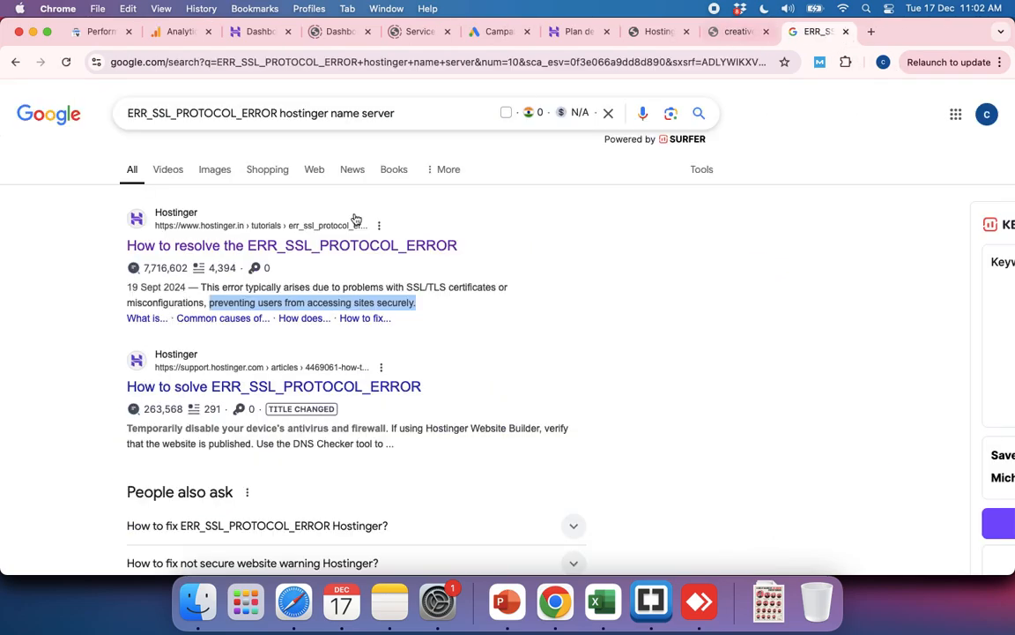
Step: Open Hostinger's tutorial on resolving ERR_SSL_PROTOCOL_ERROR from the search results and read its introductory paragraphs
left_click(298, 248, "super")
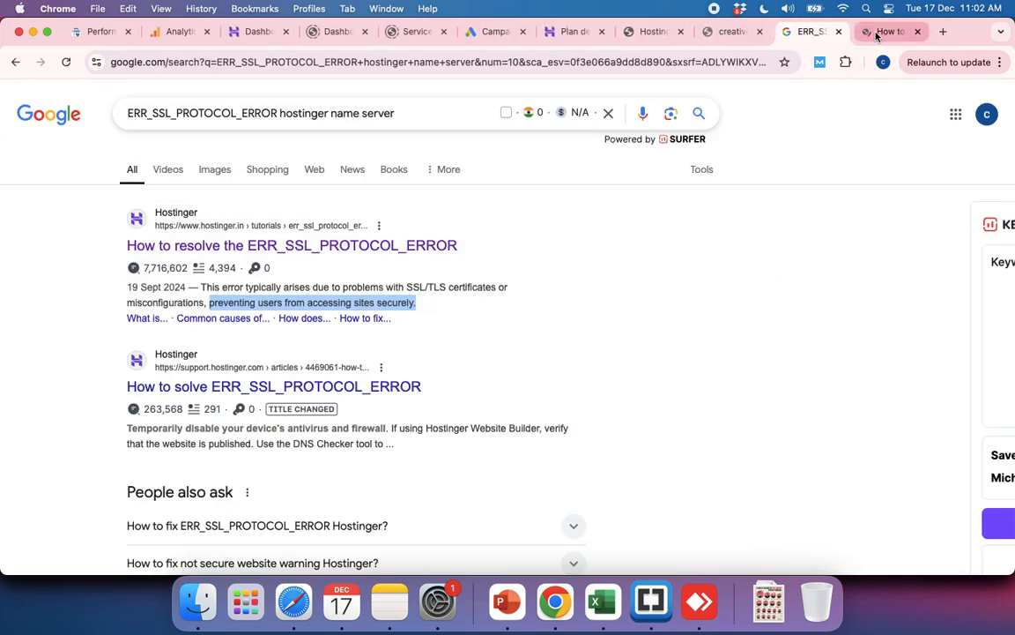
left_click(877, 33)
scroll(415, 370, "down", 5)
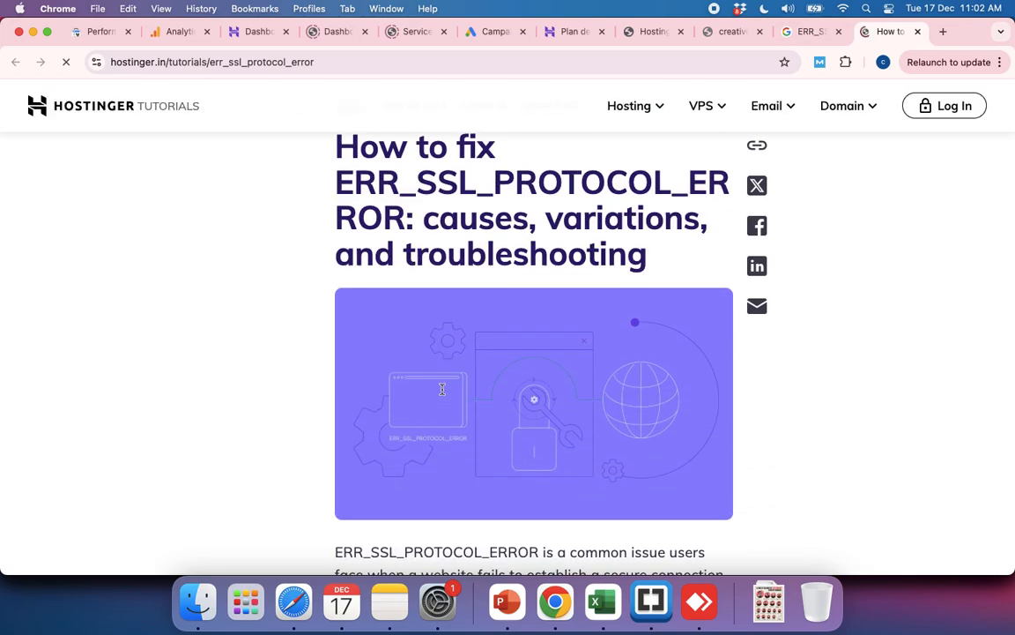
scroll(443, 389, "down", 1)
scroll(442, 388, "down", 4)
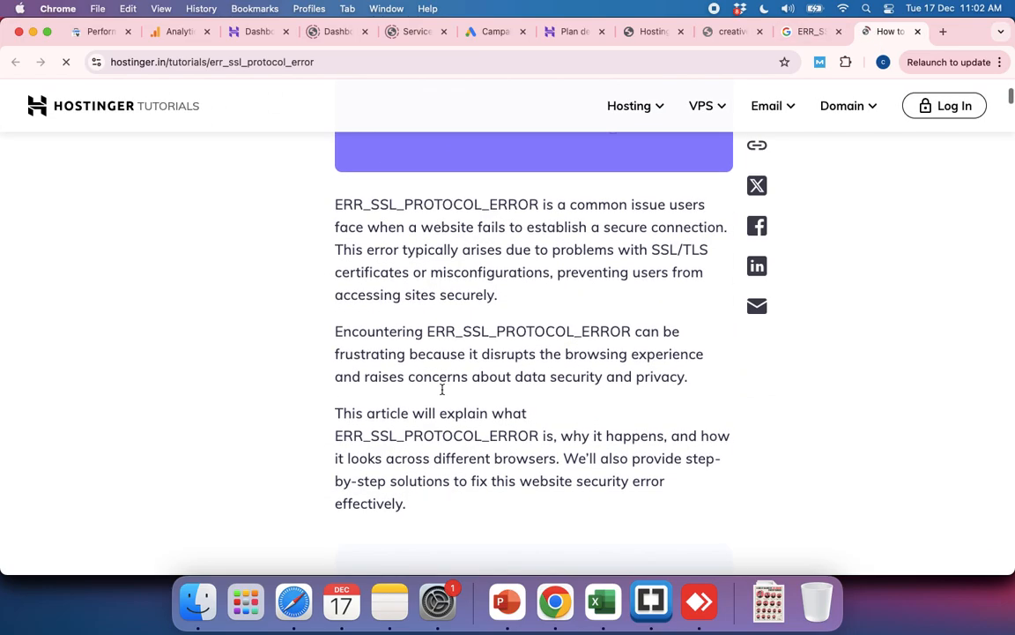
scroll(505, 396, "up", 3)
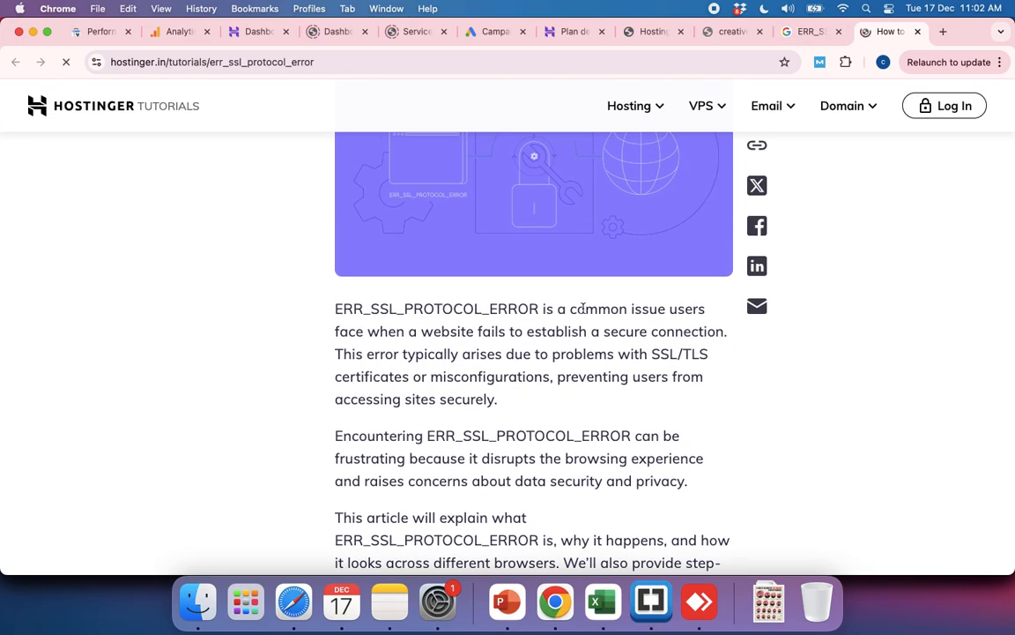
left_click_drag(584, 309, 697, 356)
scroll(697, 359, "down", 2)
scroll(697, 358, "down", 2)
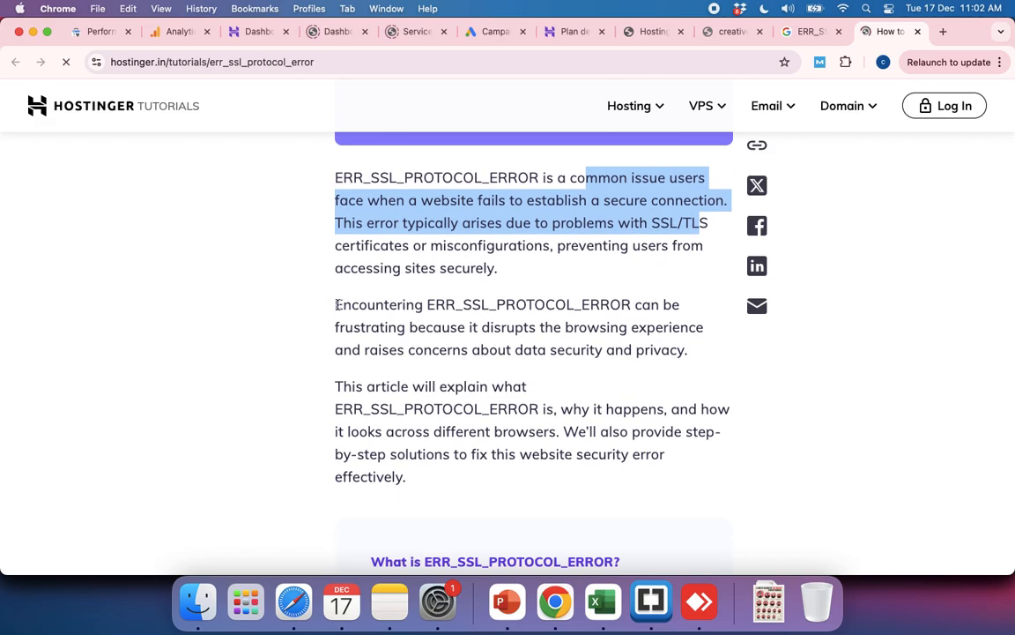
left_click_drag(336, 305, 593, 341)
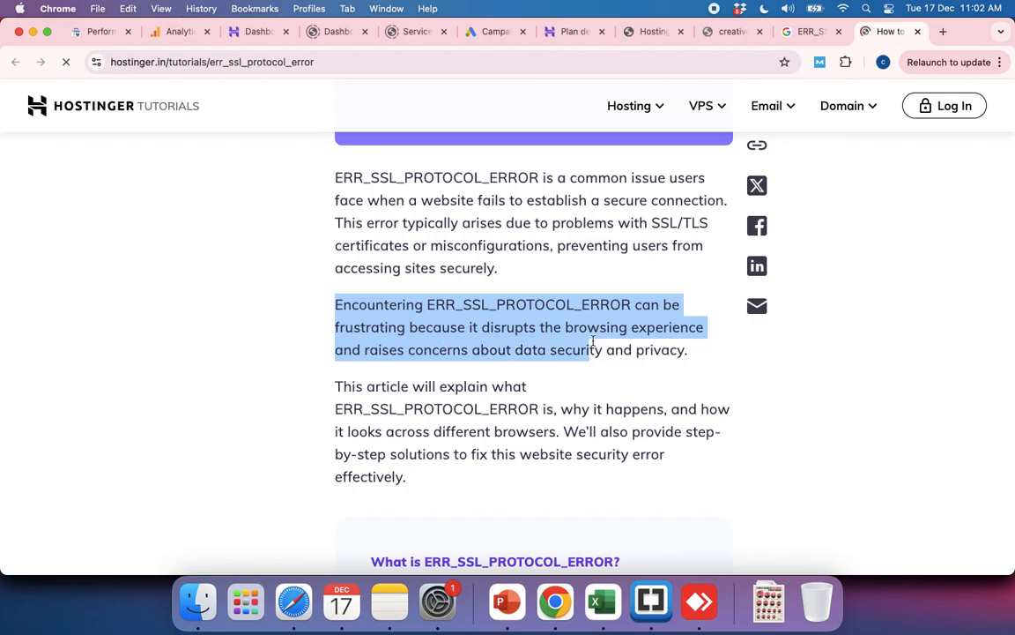
scroll(593, 341, "down", 3)
left_click_drag(333, 313, 592, 313)
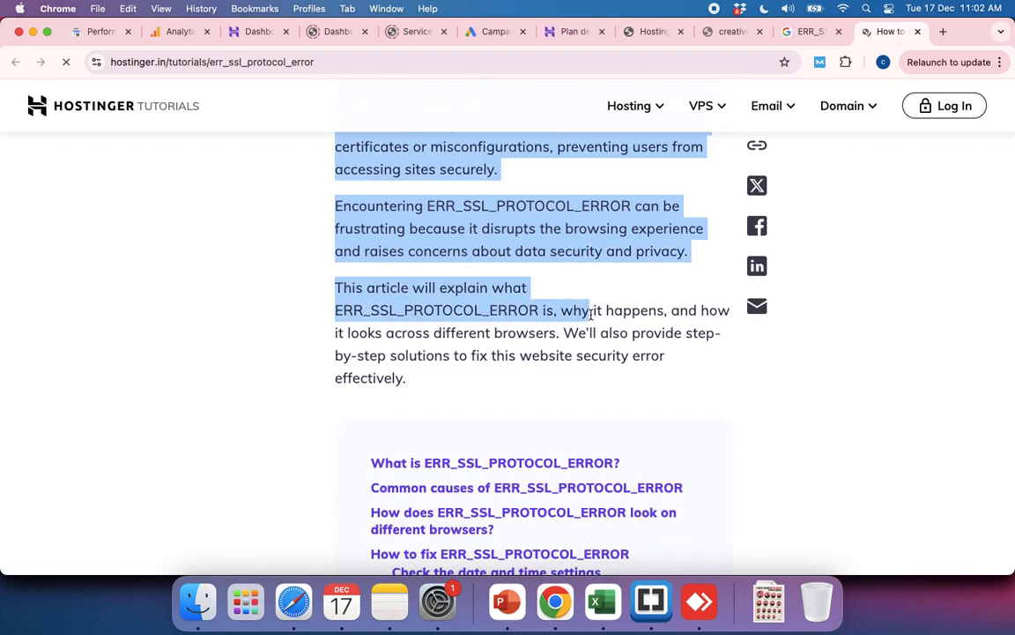
Step: Look over the tutorial's table of contents and read the section explaining what ERR_SSL_PROTOCOL_ERROR is
scroll(591, 315, "down", 3)
scroll(591, 319, "down", 10)
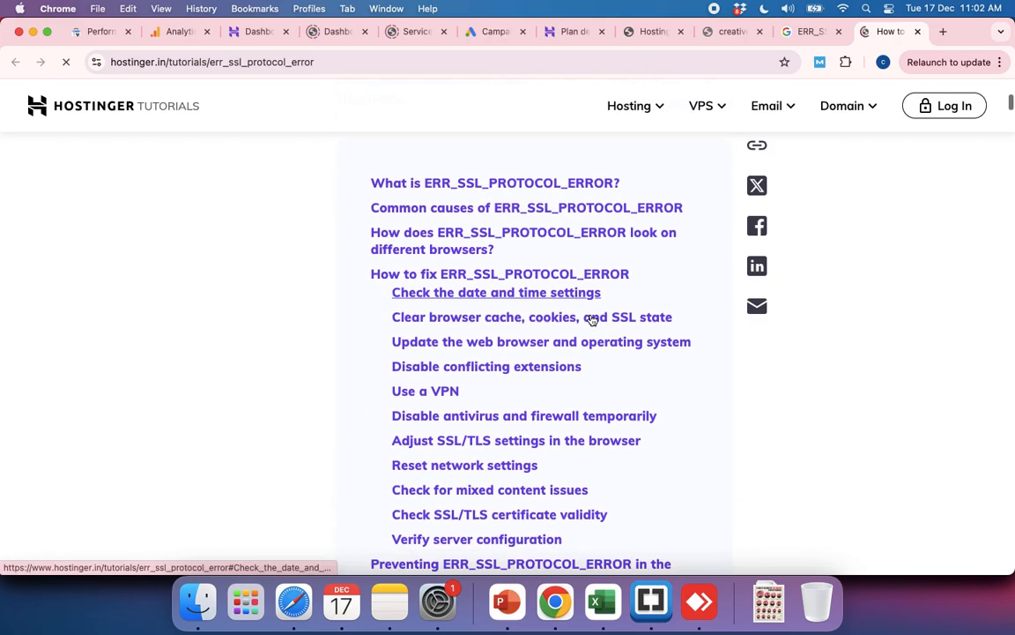
scroll(592, 317, "down", 3)
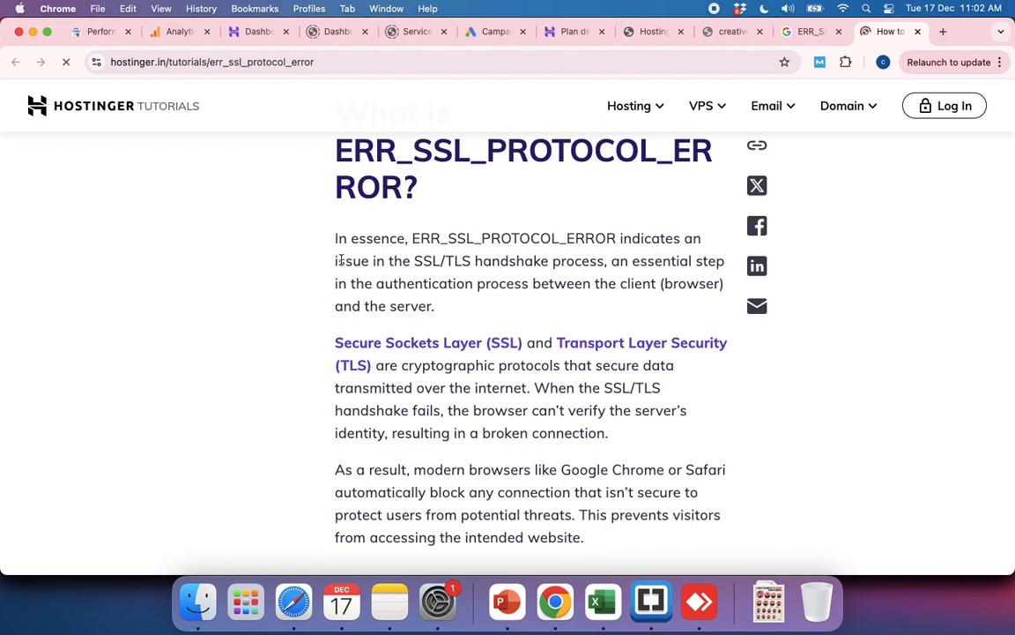
left_click_drag(330, 244, 485, 283)
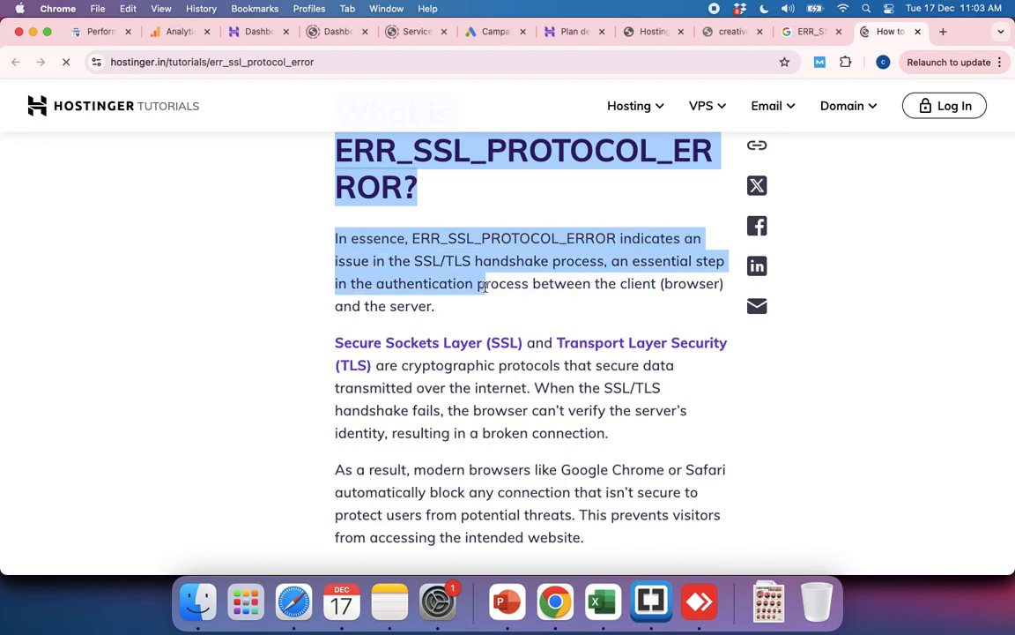
left_click(279, 406)
scroll(279, 405, "down", 5)
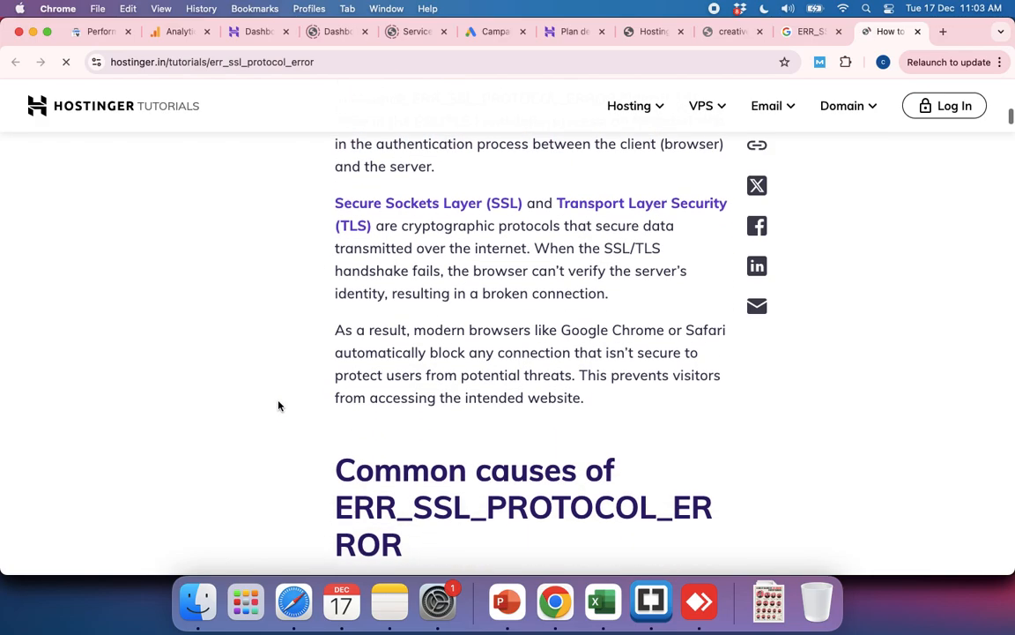
Step: Read the tutorial's common causes list, covering misconfigured certificates, date and time settings, mixed content, and firewall interference
scroll(278, 405, "down", 4)
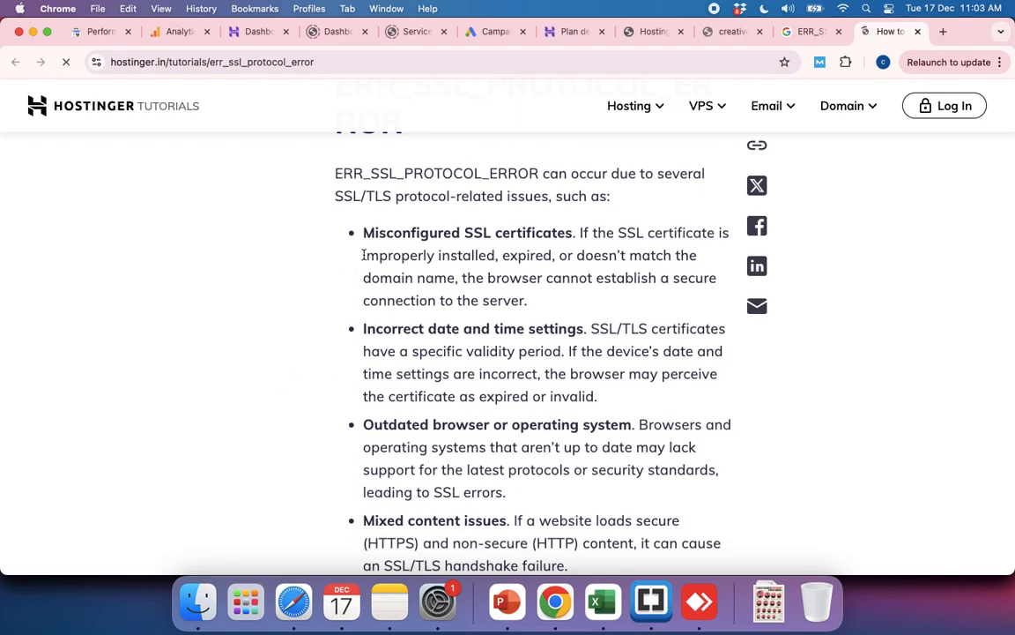
left_click_drag(363, 255, 523, 309)
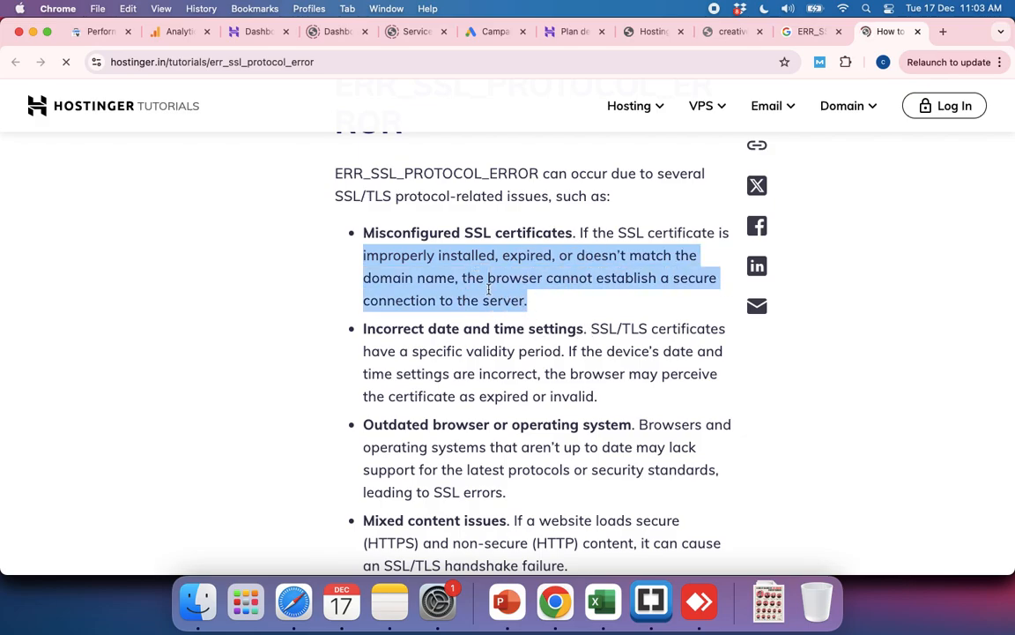
left_click_drag(365, 232, 575, 236)
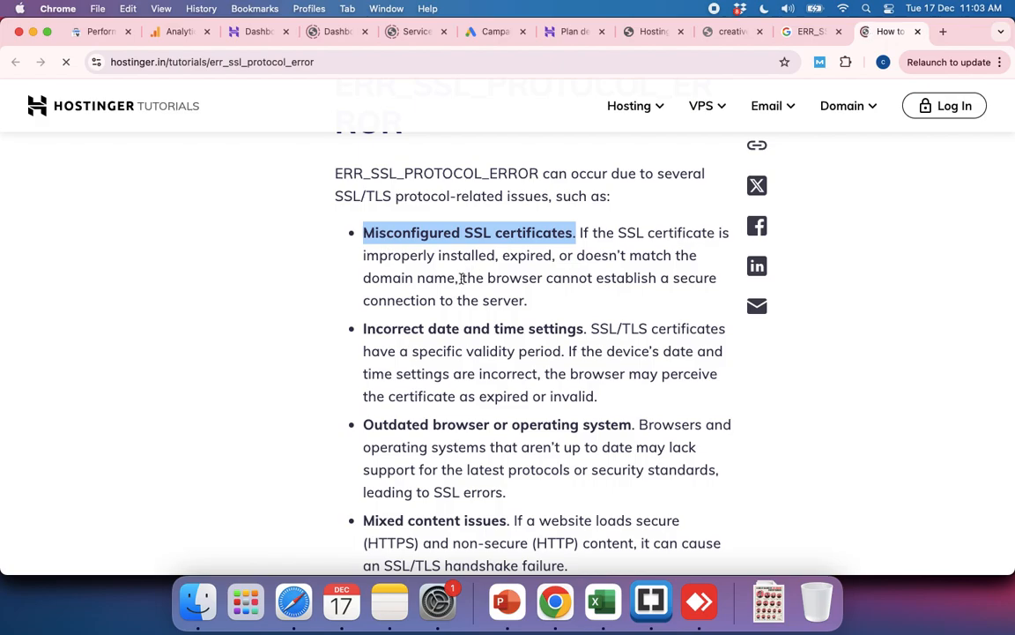
left_click_drag(462, 280, 641, 298)
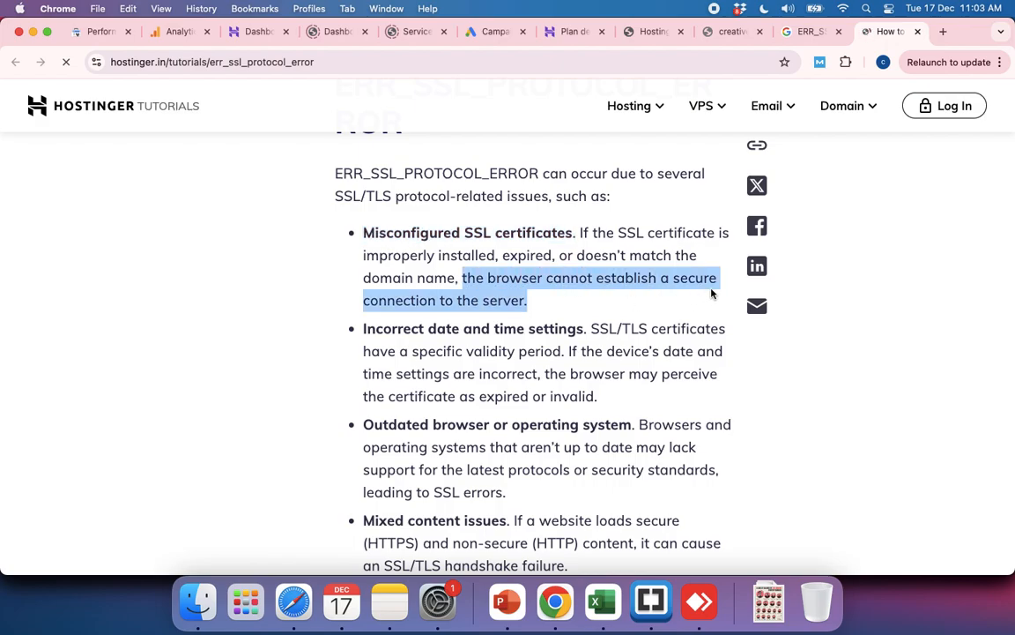
left_click_drag(712, 293, 642, 298)
left_click_drag(592, 328, 699, 408)
scroll(698, 409, "down", 3)
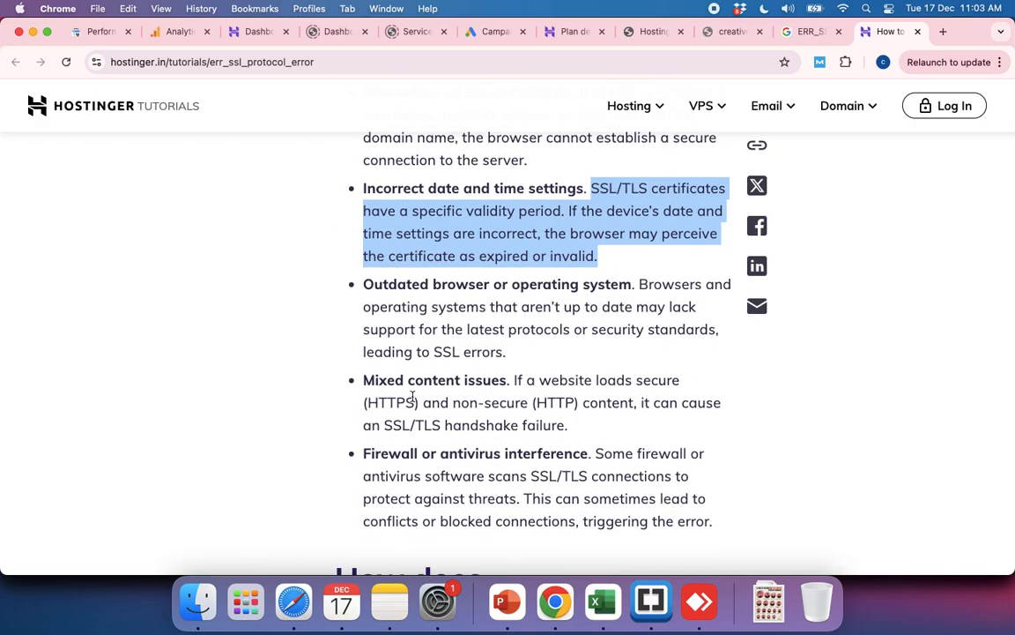
scroll(476, 406, "down", 2)
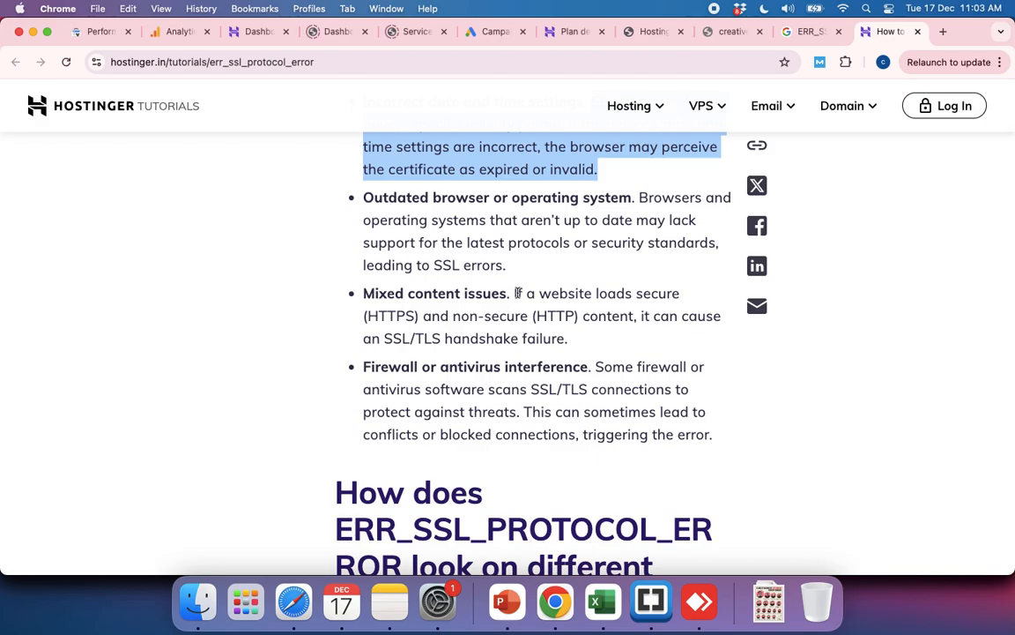
left_click_drag(515, 293, 552, 383)
left_click_drag(442, 370, 587, 389)
Step: Look through the tutorial's examples of how the SSL error appears in Chrome, Edge, Firefox and mobile browsers
scroll(595, 381, "down", 8)
scroll(592, 389, "down", 5)
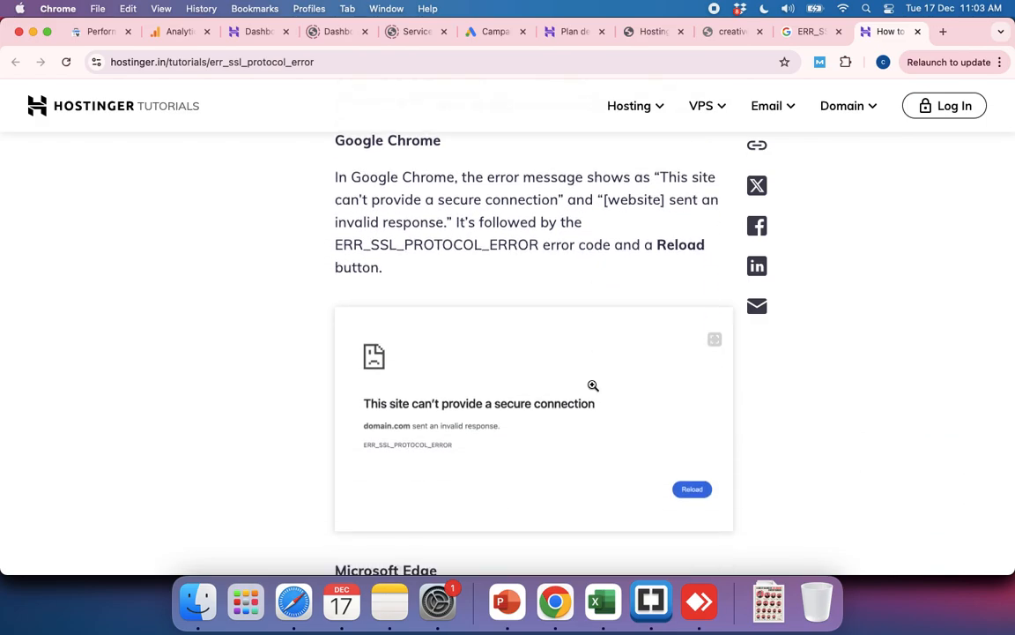
scroll(593, 385, "down", 7)
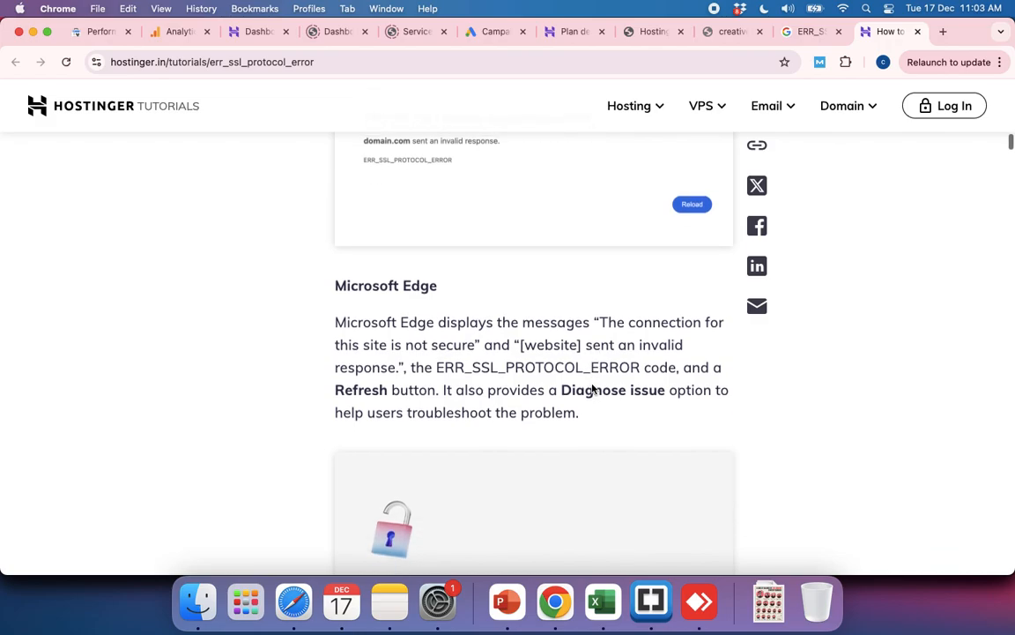
scroll(591, 388, "up", 14)
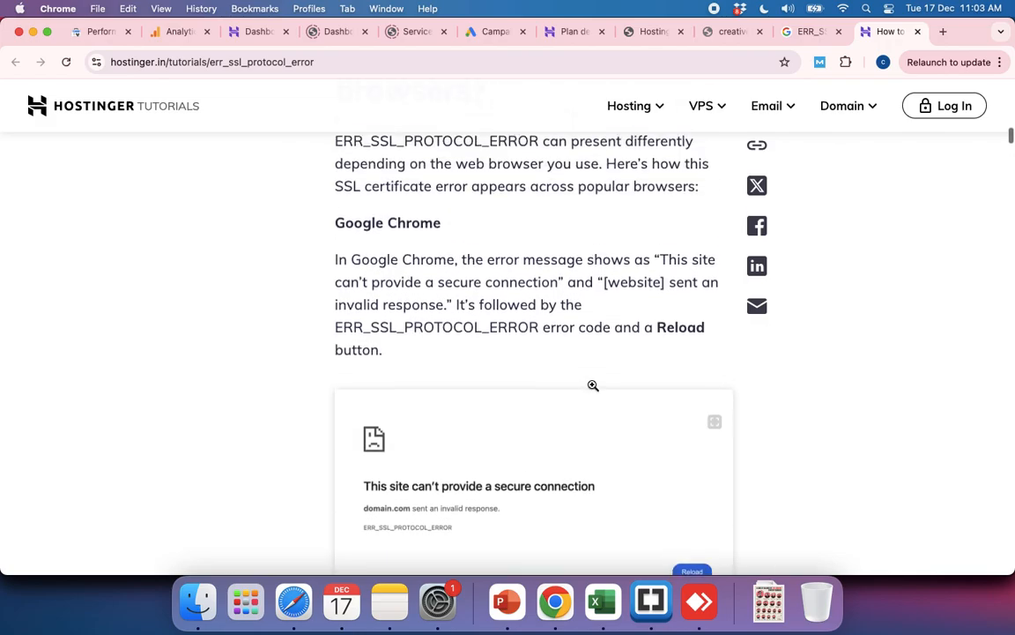
scroll(592, 388, "up", 1)
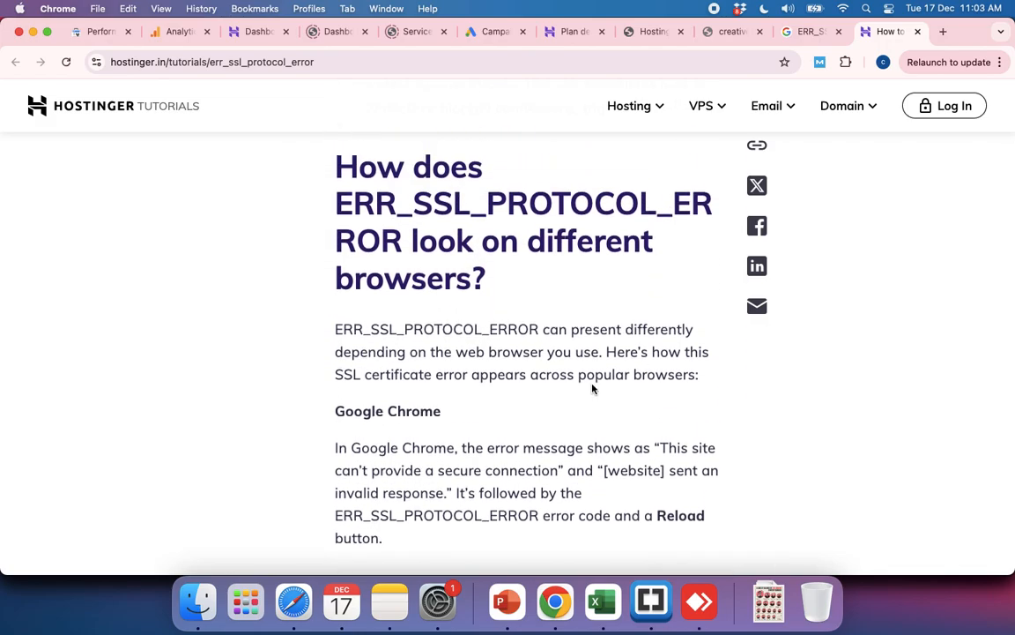
scroll(593, 389, "down", 20)
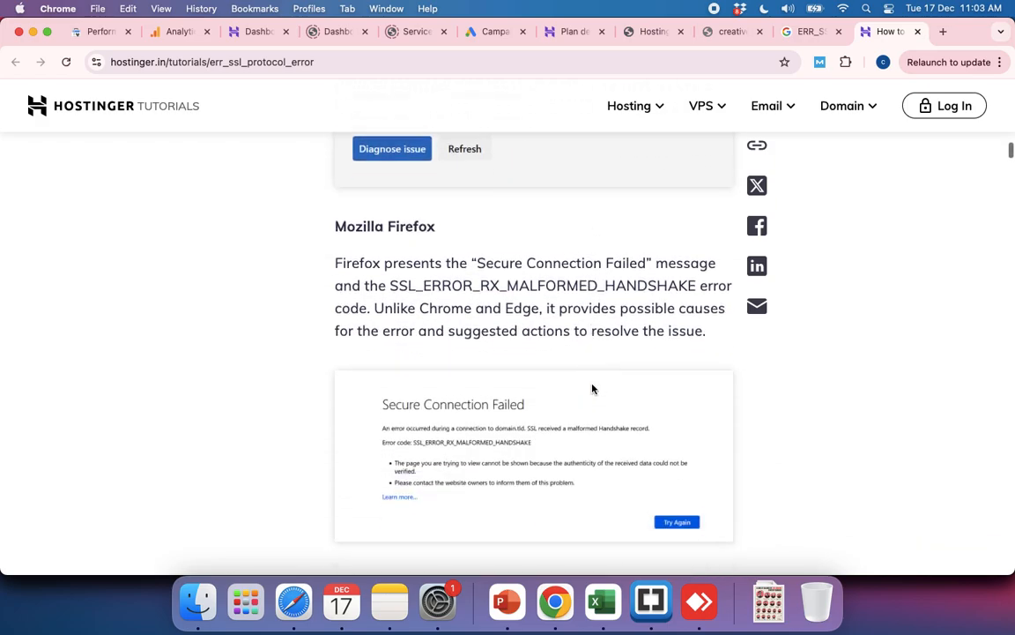
scroll(592, 389, "down", 9)
scroll(593, 385, "down", 10)
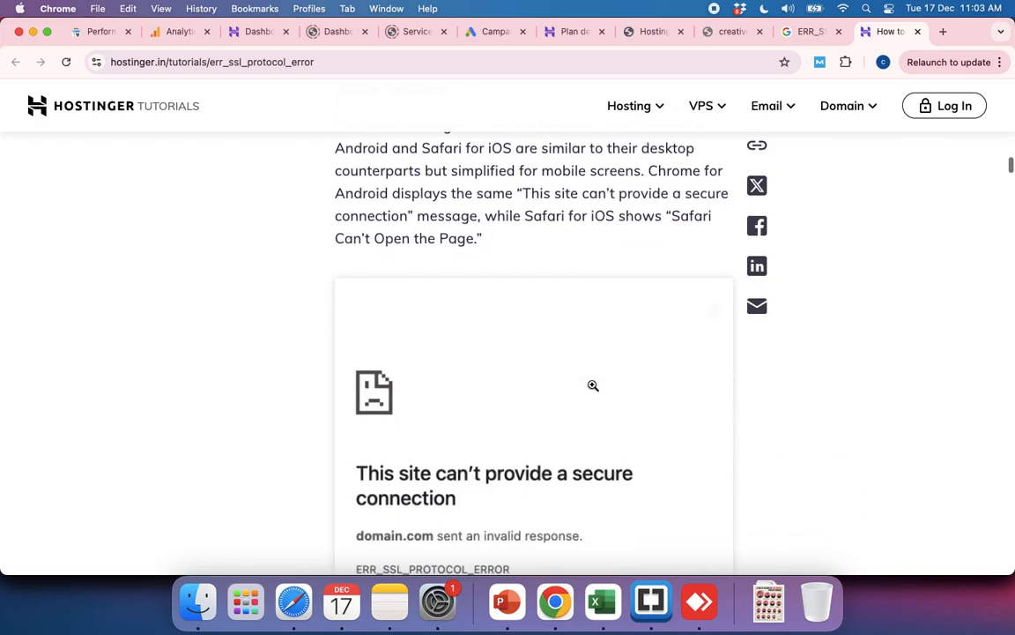
Step: Read the tutorial's date and time settings fix, including its instructions for Windows, macOS, Android and iOS
scroll(593, 385, "down", 10)
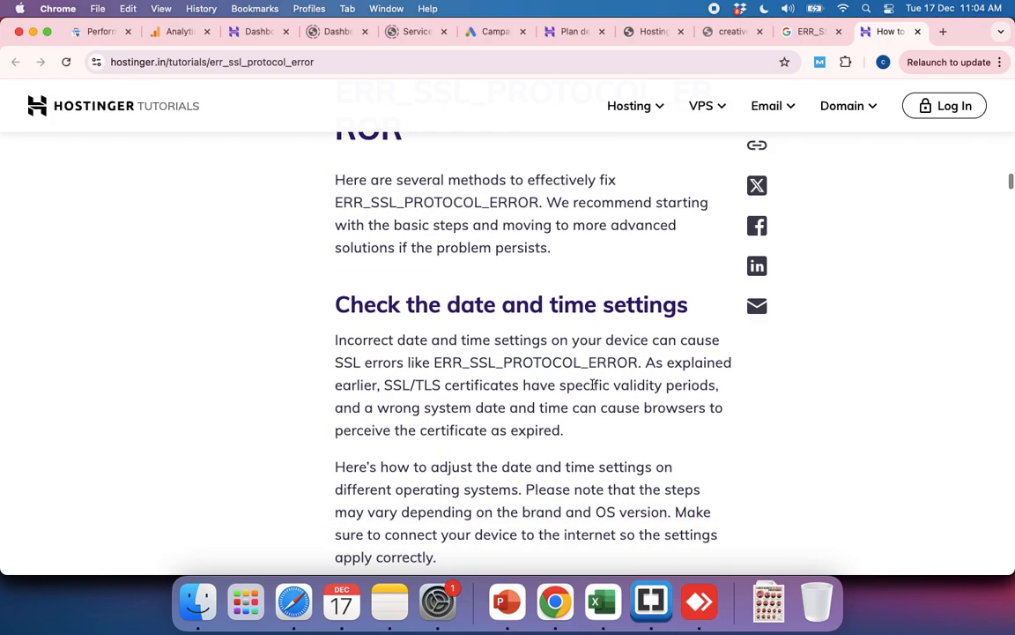
scroll(594, 386, "up", 2)
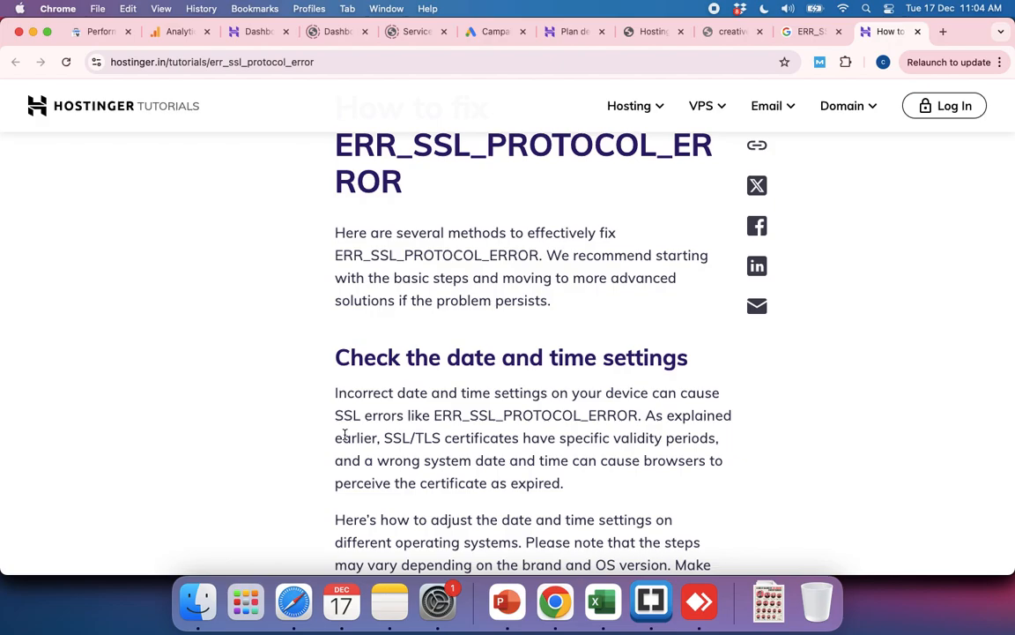
left_click_drag(345, 435, 692, 458)
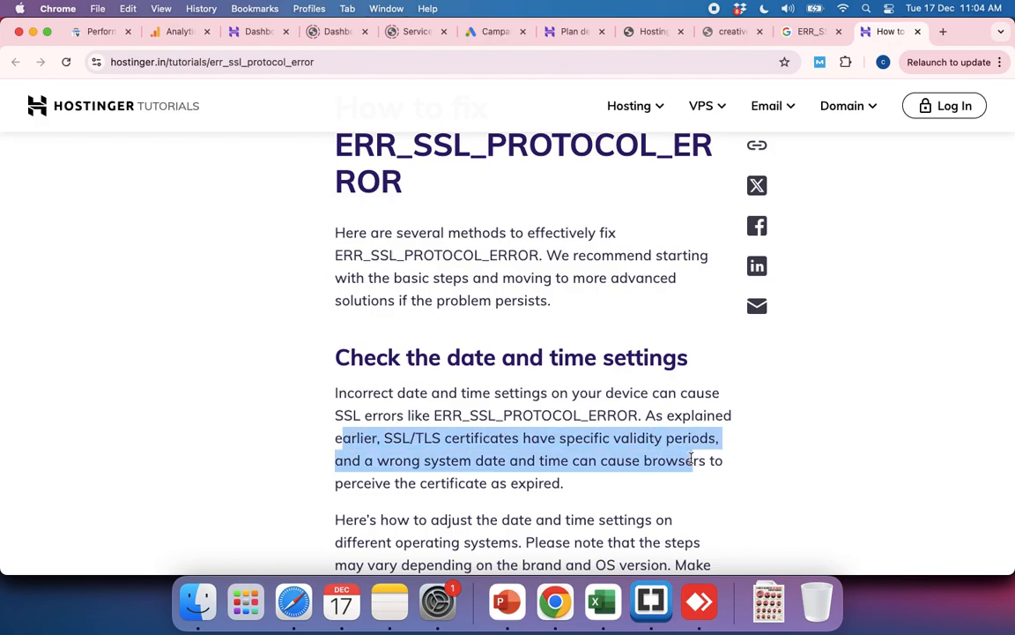
scroll(692, 459, "down", 5)
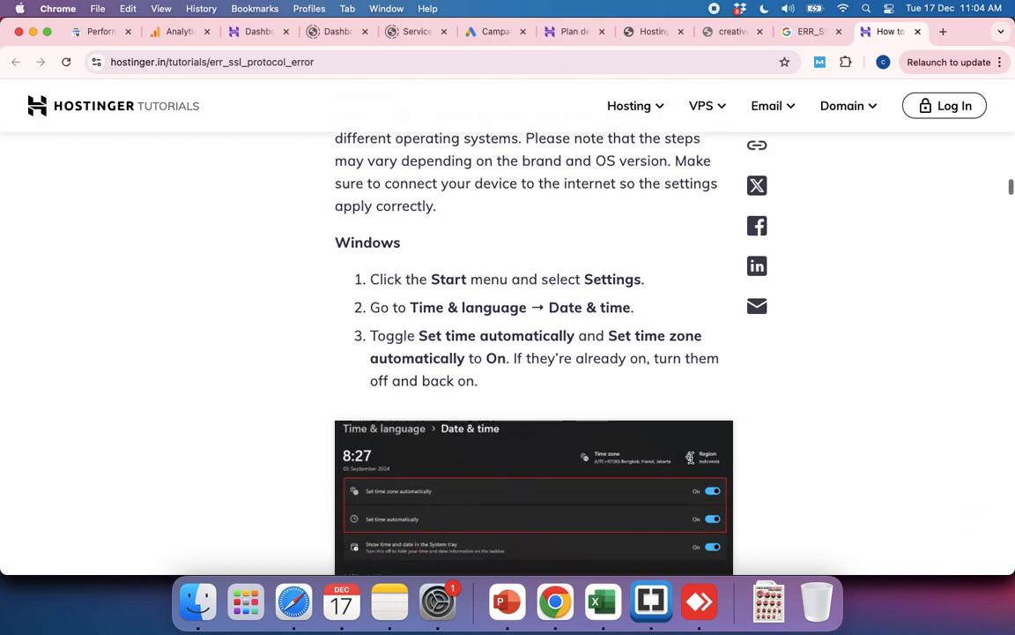
scroll(692, 458, "down", 1)
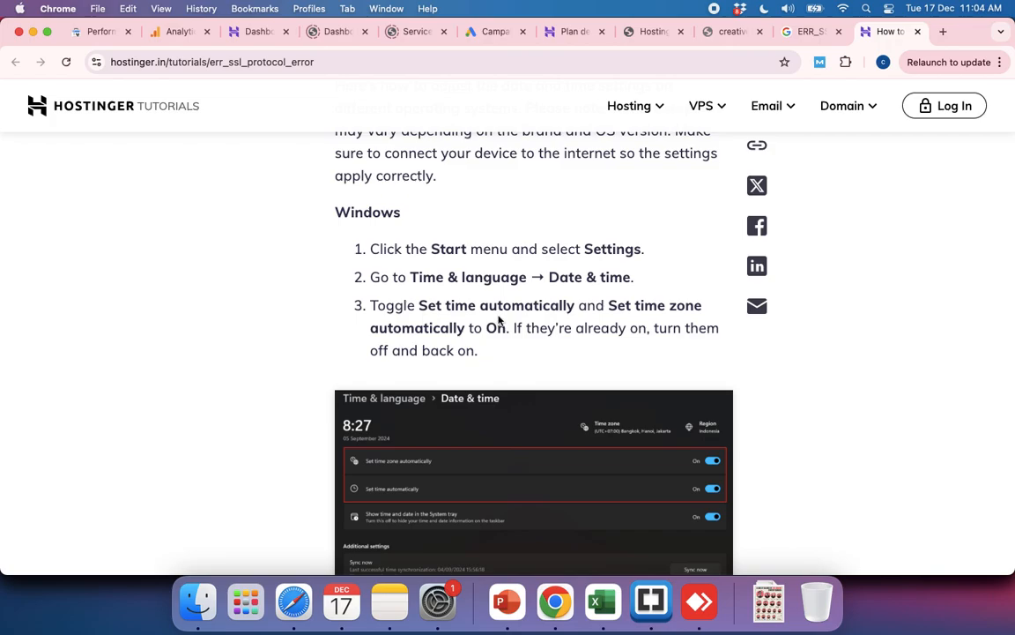
scroll(533, 340, "down", 8)
scroll(545, 346, "down", 5)
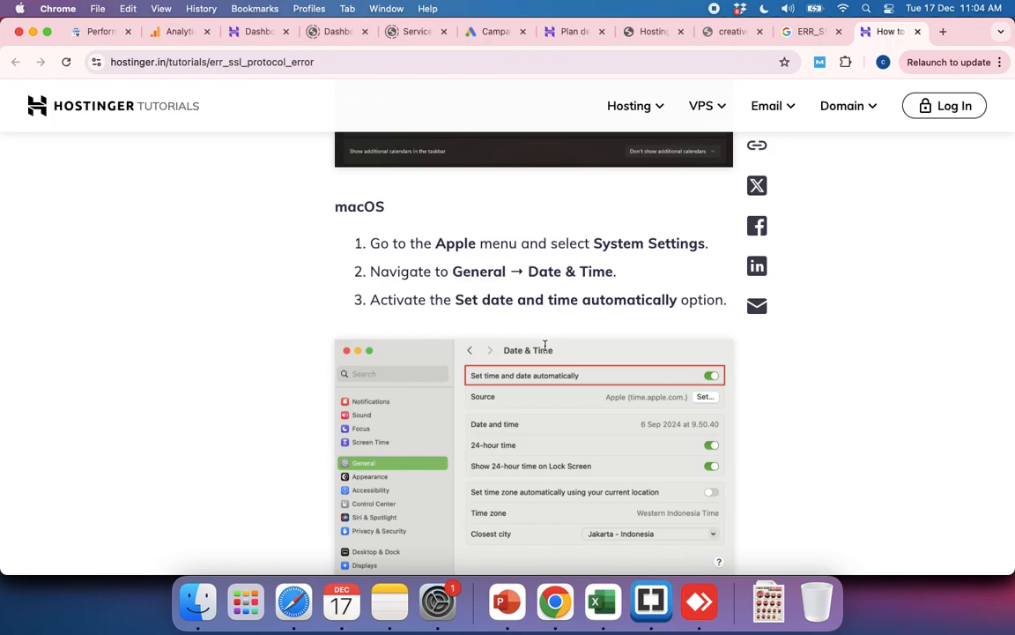
scroll(545, 345, "down", 3)
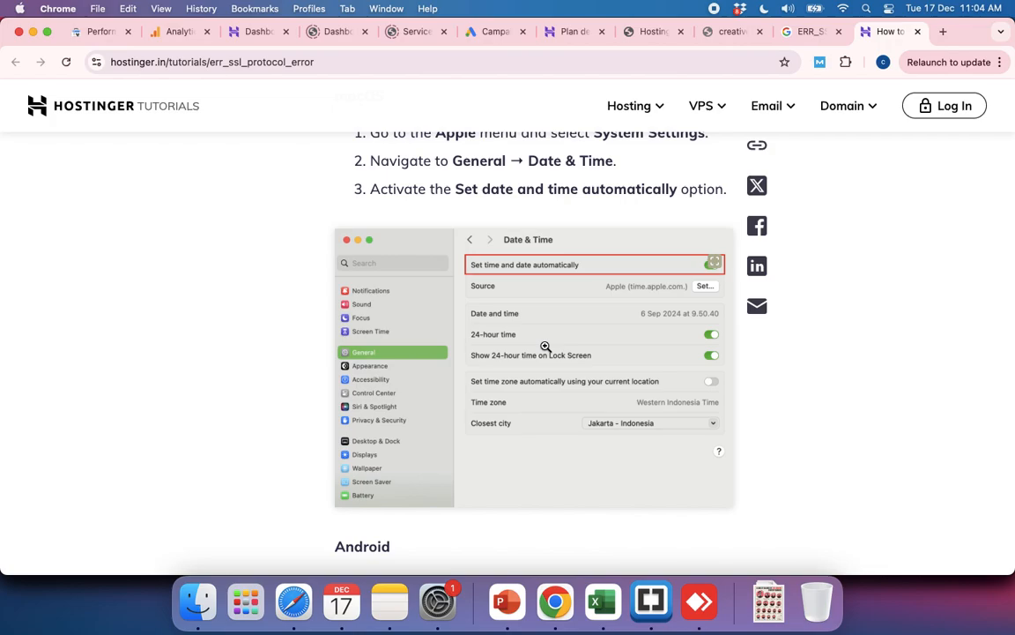
scroll(545, 347, "down", 14)
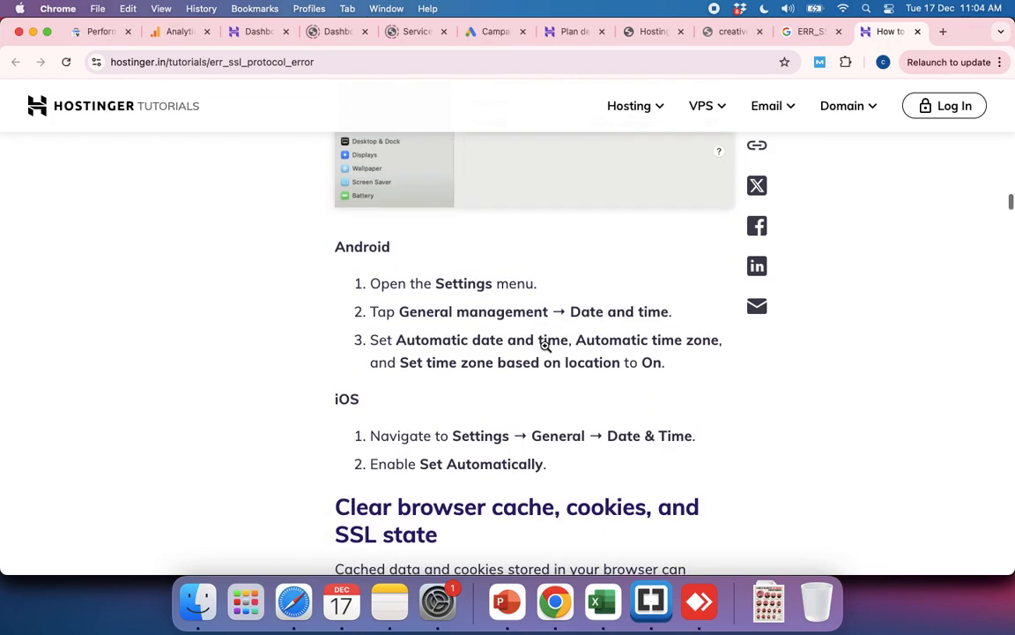
Step: Look over the tutorial's section on clearing browser cache, cookies and SSL state in Chrome, Edge, Firefox and Safari
scroll(545, 347, "down", 8)
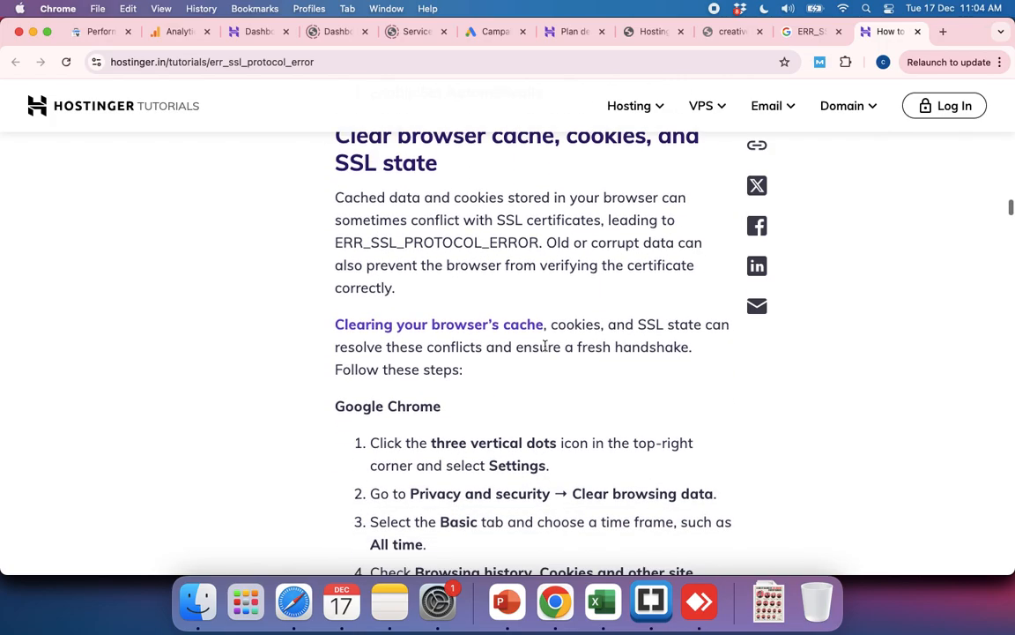
scroll(545, 346, "down", 15)
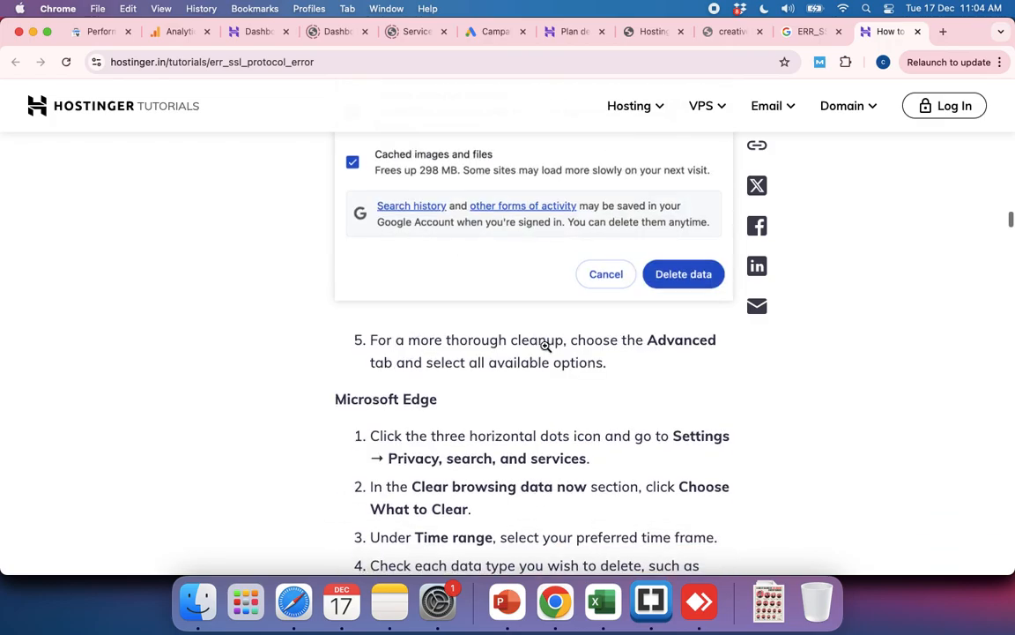
scroll(546, 346, "up", 5)
scroll(546, 347, "down", 18)
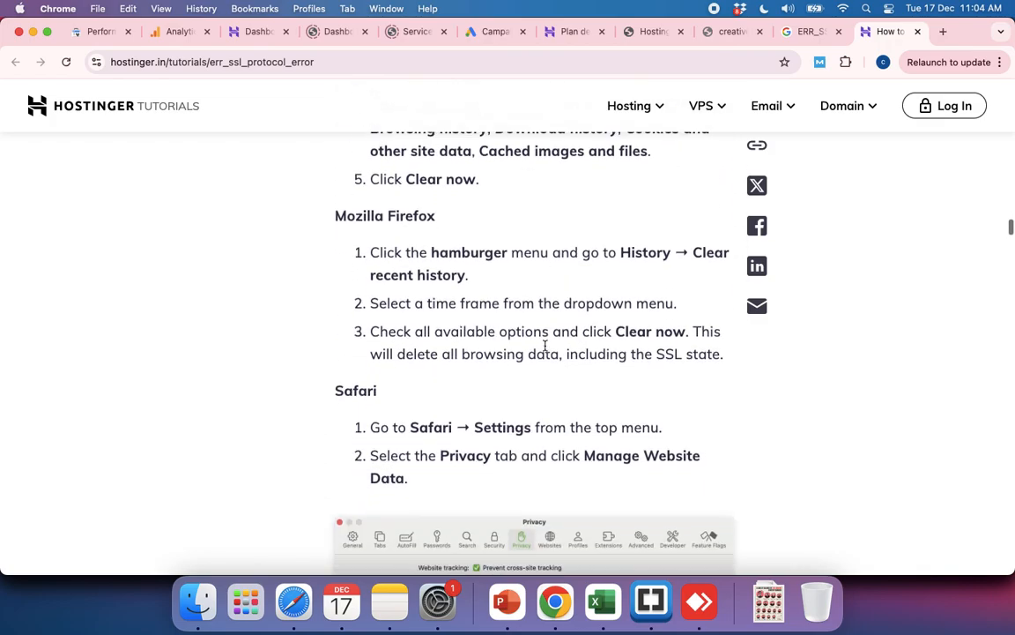
Step: Skim the tutorial's remaining fixes, from browser extensions, antivirus and network settings to mixed content, certificate checks and server SSL configuration
scroll(546, 346, "down", 10)
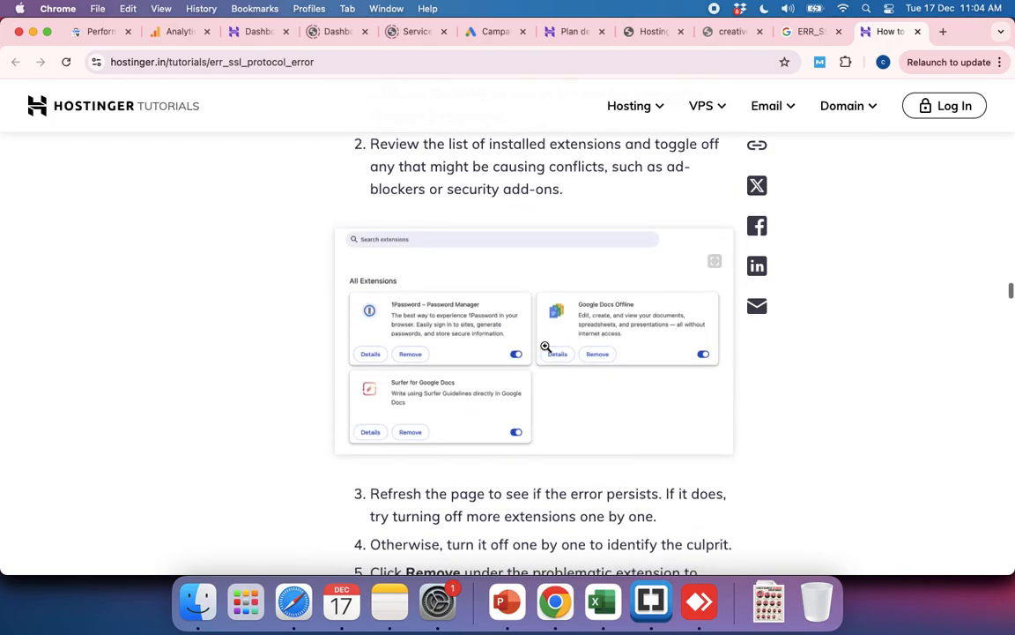
scroll(546, 347, "down", 10)
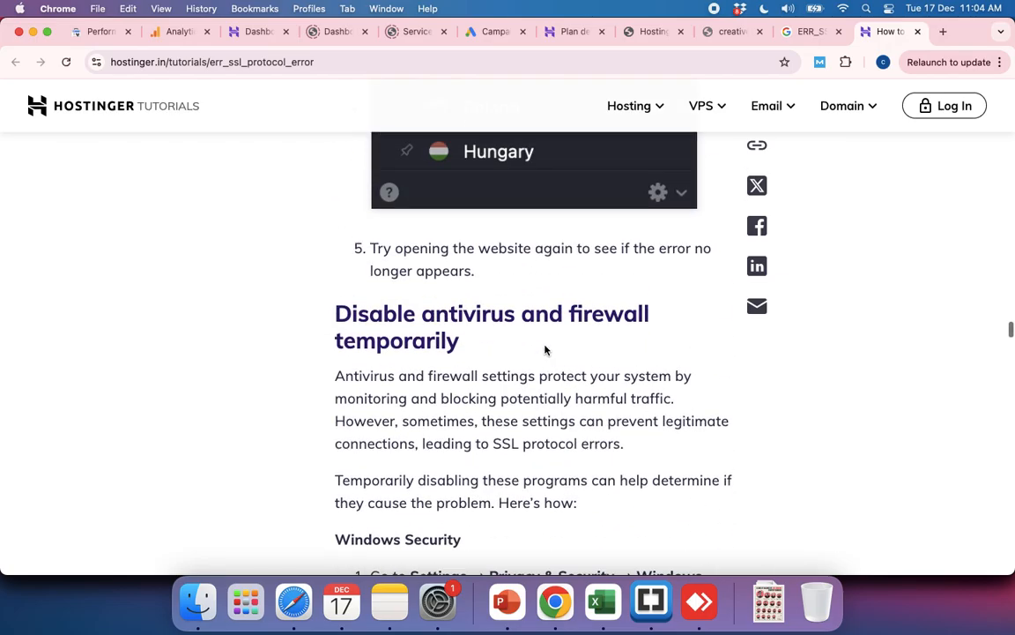
scroll(546, 348, "down", 10)
scroll(544, 345, "down", 10)
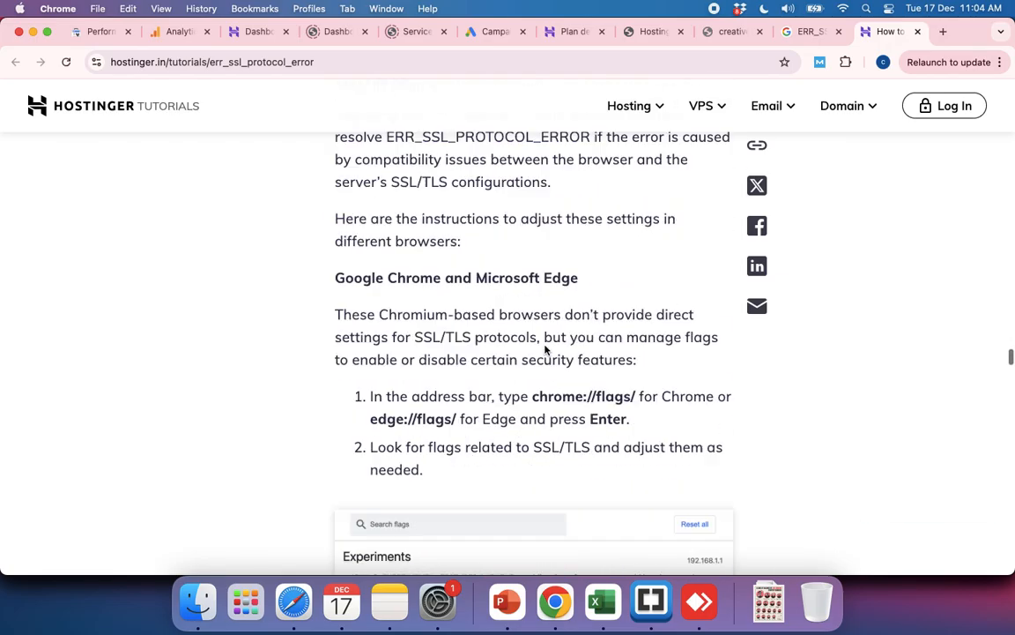
scroll(545, 349, "down", 15)
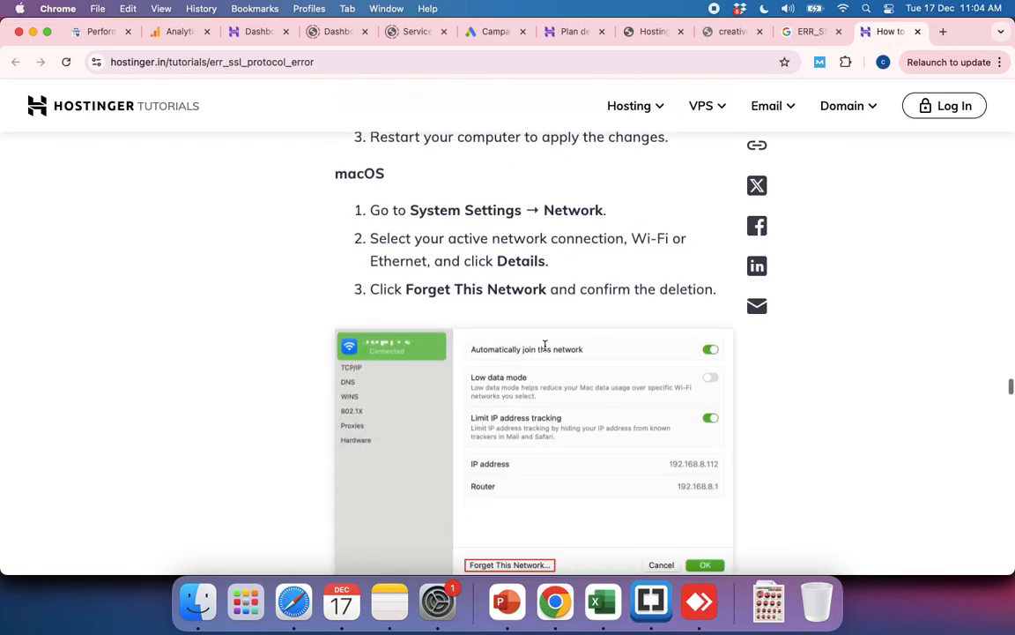
scroll(546, 347, "down", 15)
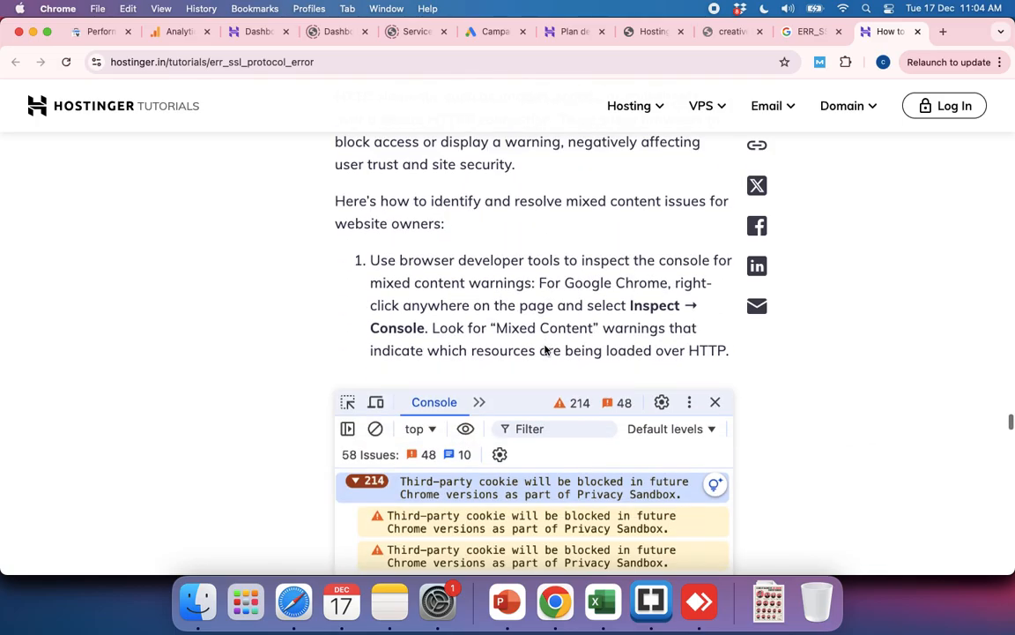
scroll(544, 349, "up", 5)
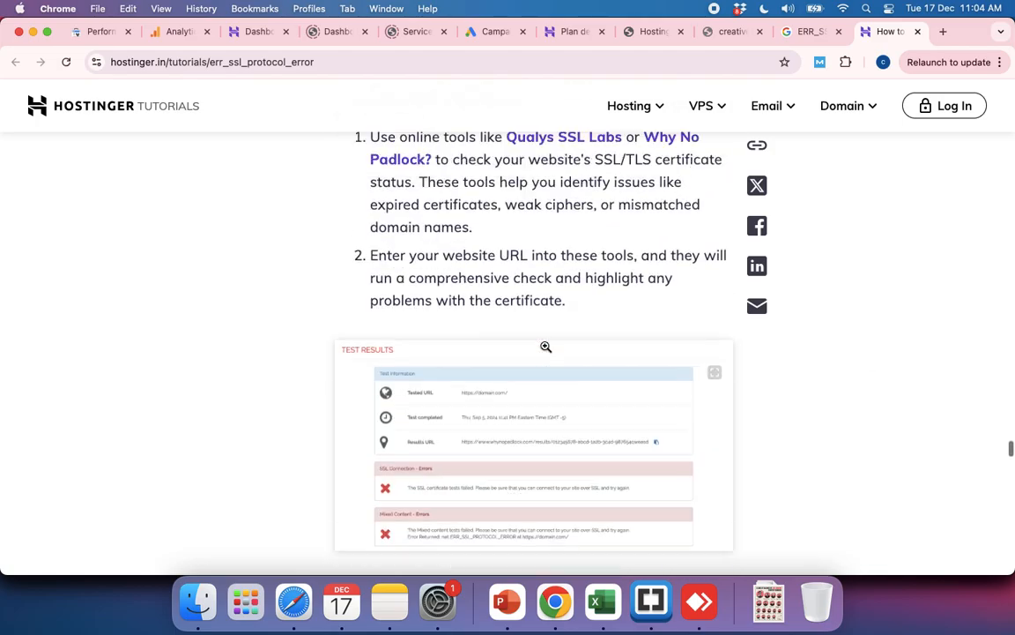
scroll(545, 348, "down", 15)
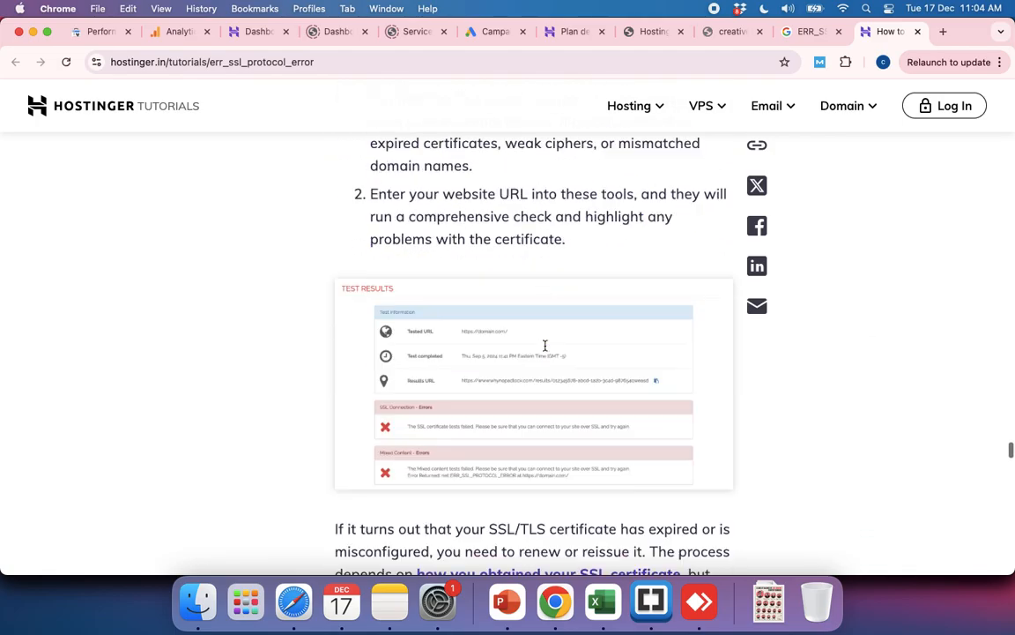
Step: Return to the Hostinger plan details for svprintpack.in and search the page for "ssl"
left_click(559, 35)
scroll(386, 437, "down", 4)
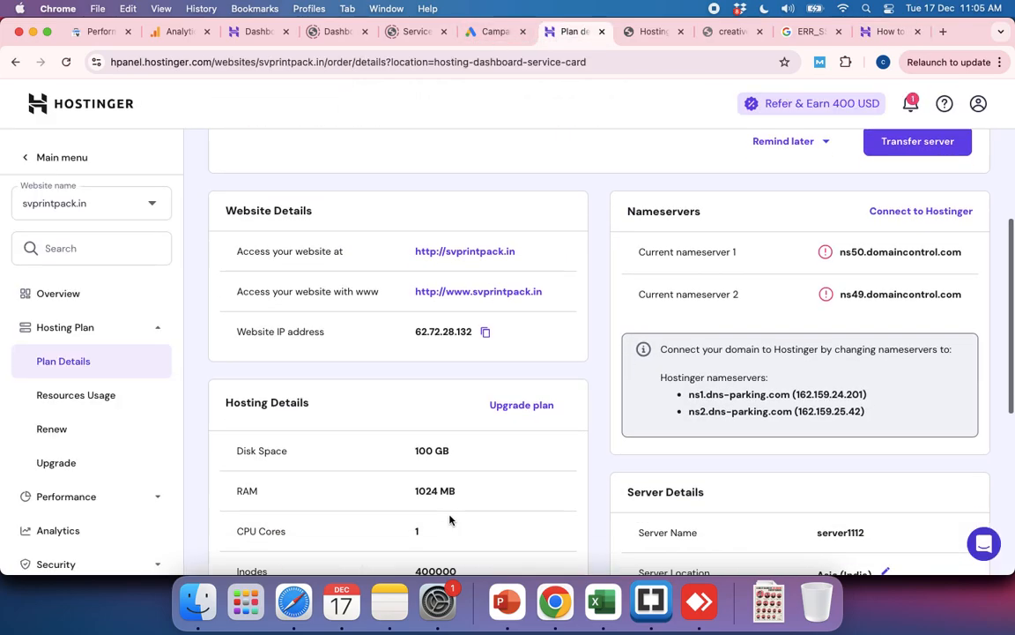
key("super+f")
type("ssl")
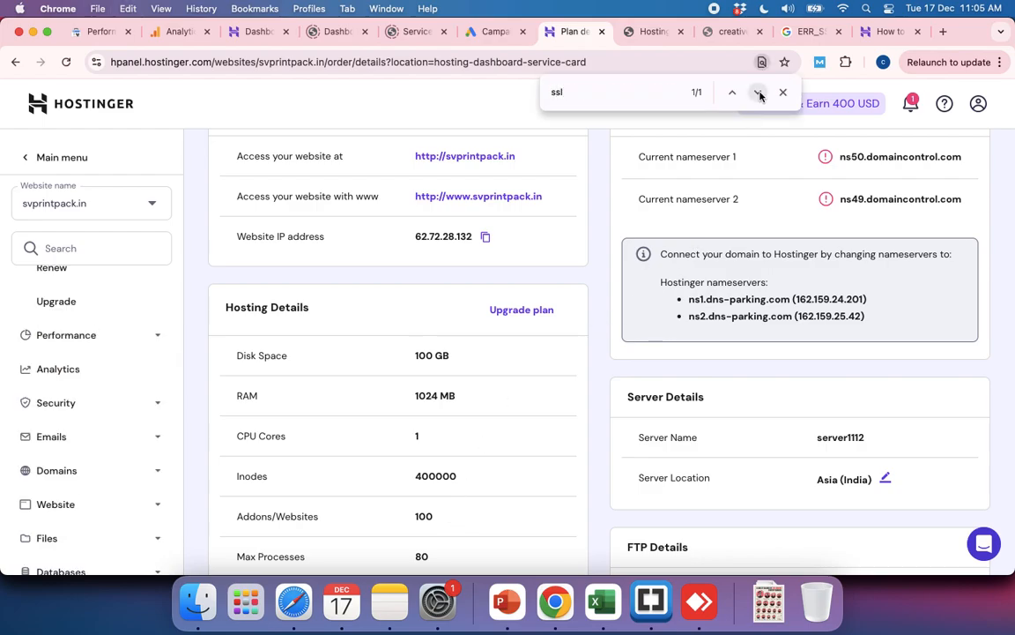
Step: Look through svprintpack.in's website, nameserver, hosting, server and FTP details for SSL settings
scroll(508, 342, "up", 4)
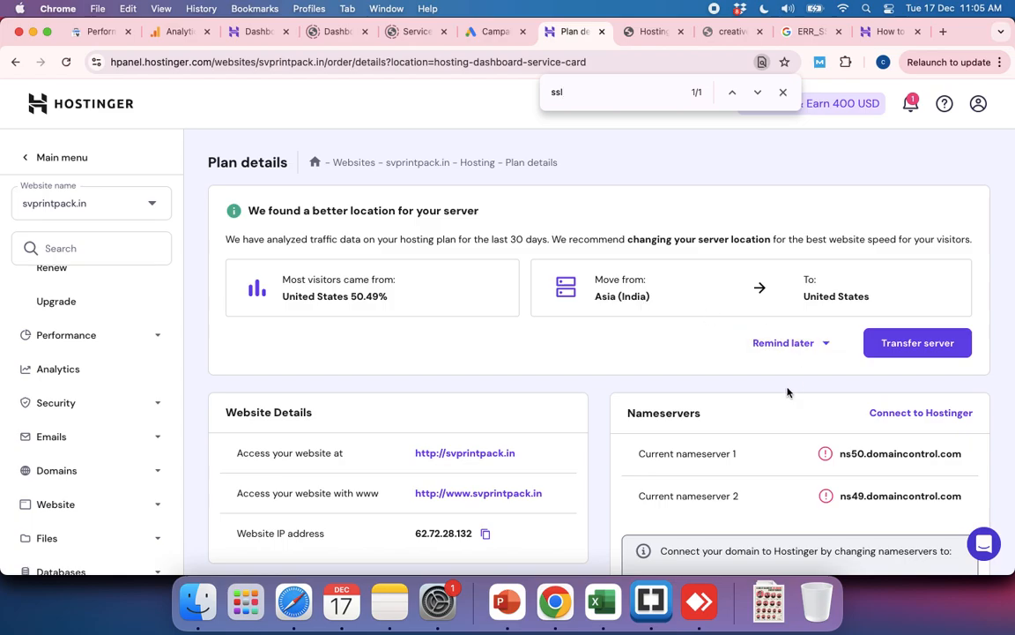
scroll(787, 392, "down", 3)
scroll(787, 392, "down", 5)
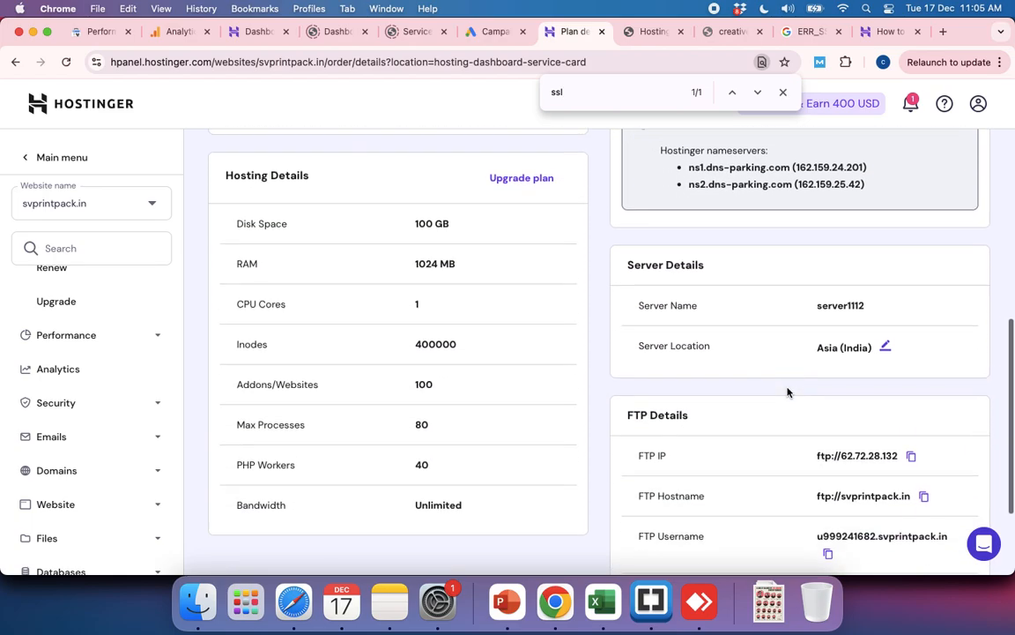
scroll(880, 349, "down", 3)
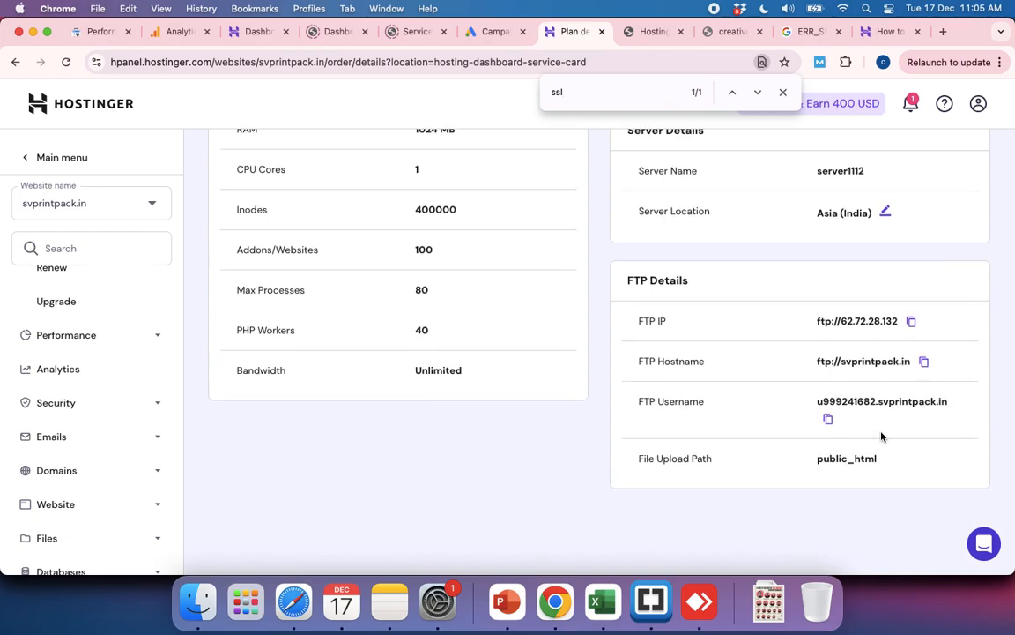
scroll(427, 378, "up", 5)
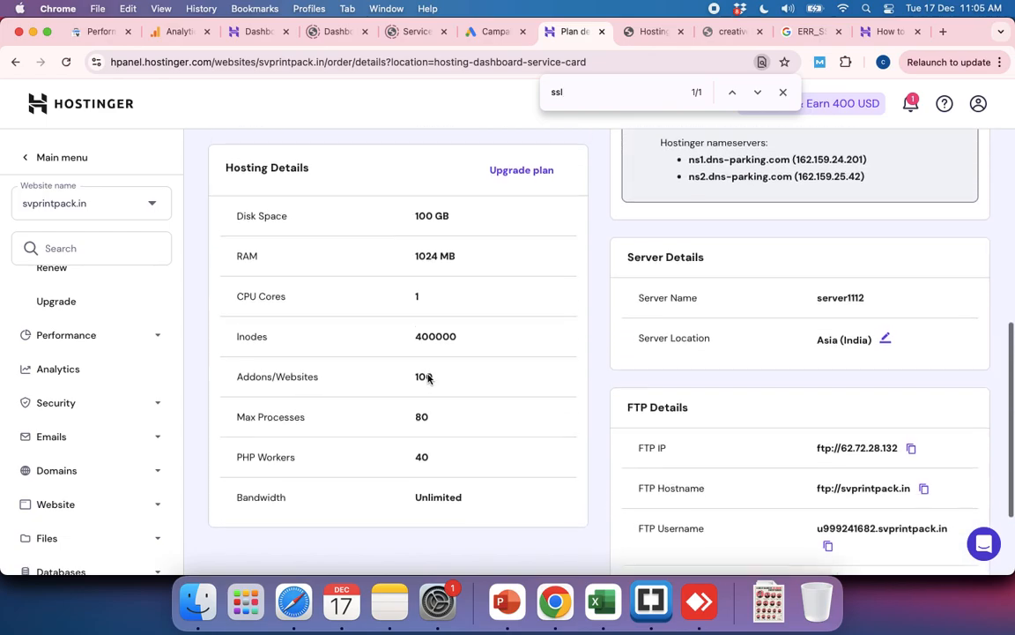
scroll(427, 378, "up", 8)
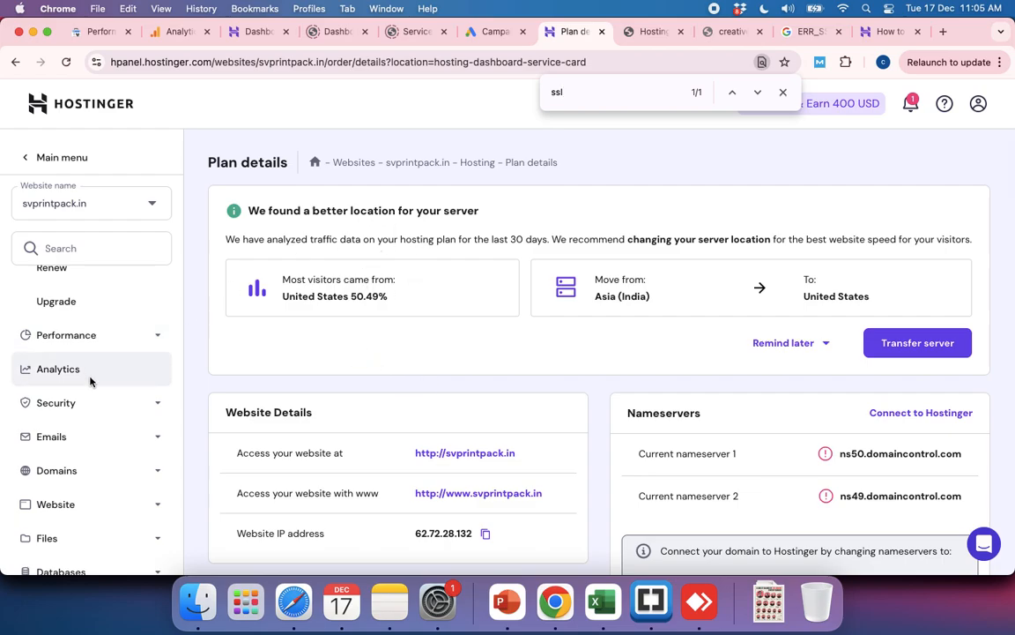
Step: Expand svprintpack.in's Advanced settings and look through the available options for an SSL entry
scroll(92, 397, "down", 2)
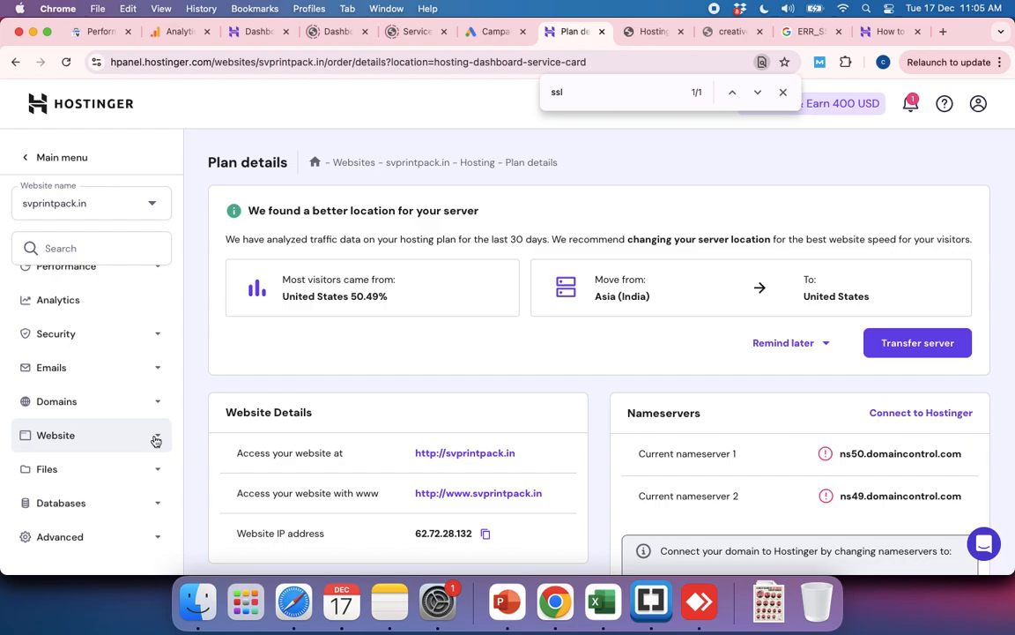
left_click(158, 539)
scroll(144, 500, "down", 5)
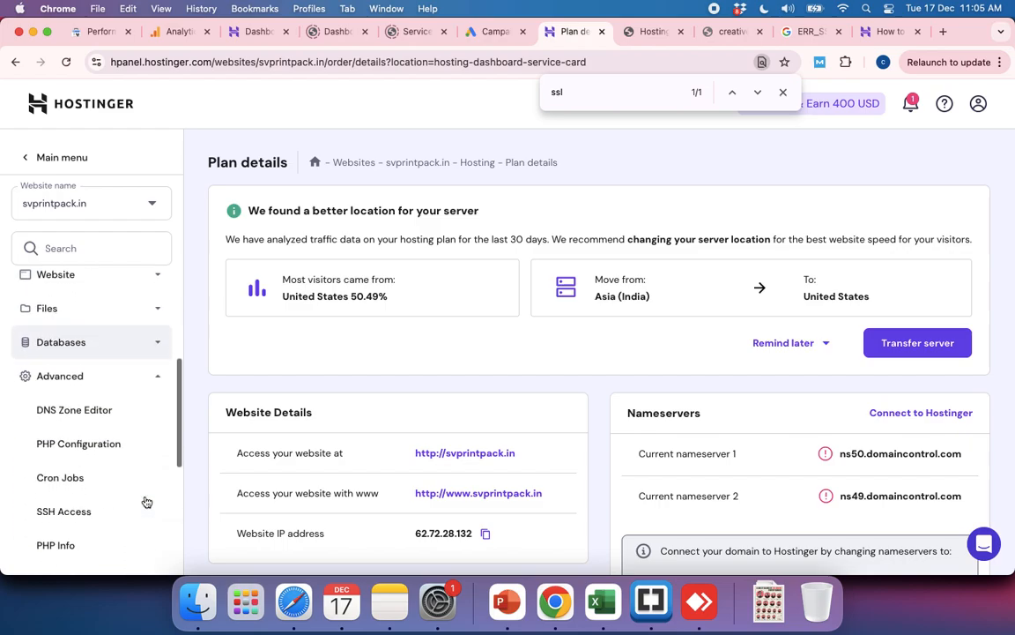
scroll(146, 502, "down", 1)
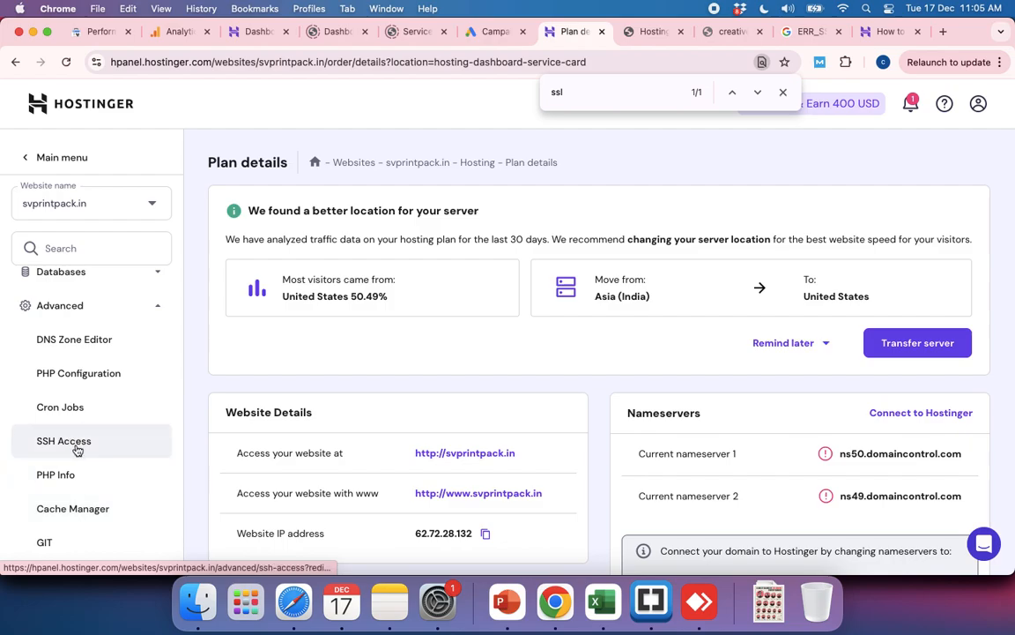
scroll(78, 450, "down", 6)
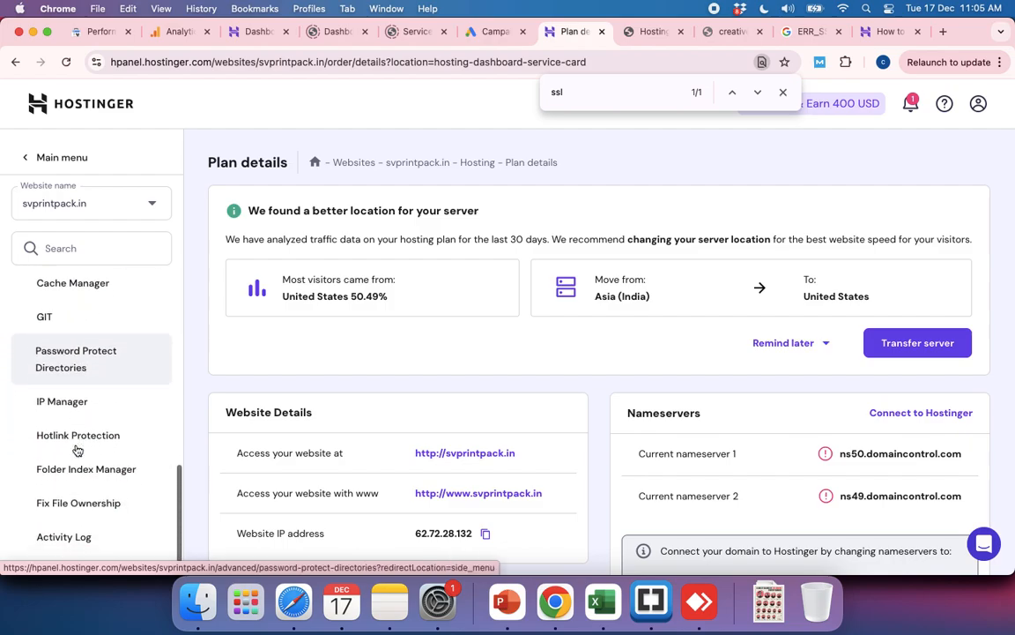
scroll(77, 450, "up", 10)
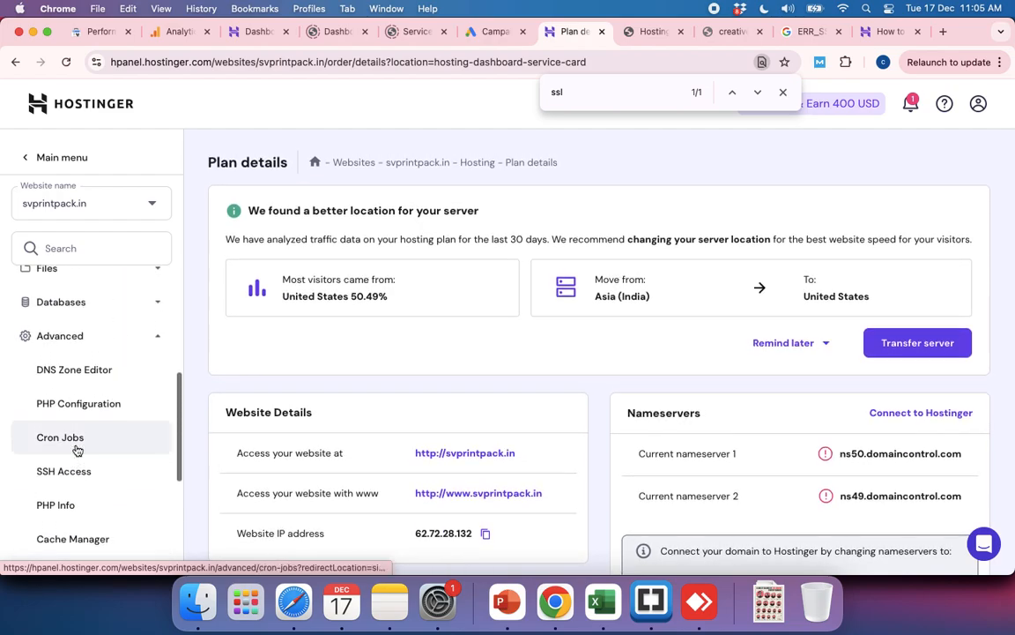
scroll(78, 450, "up", 1)
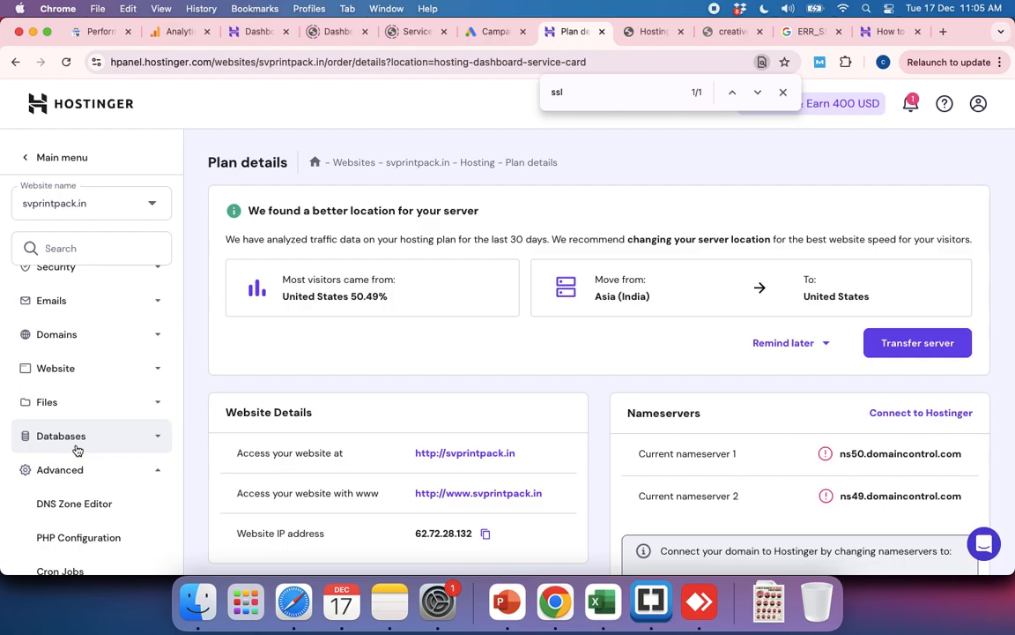
scroll(77, 450, "up", 5)
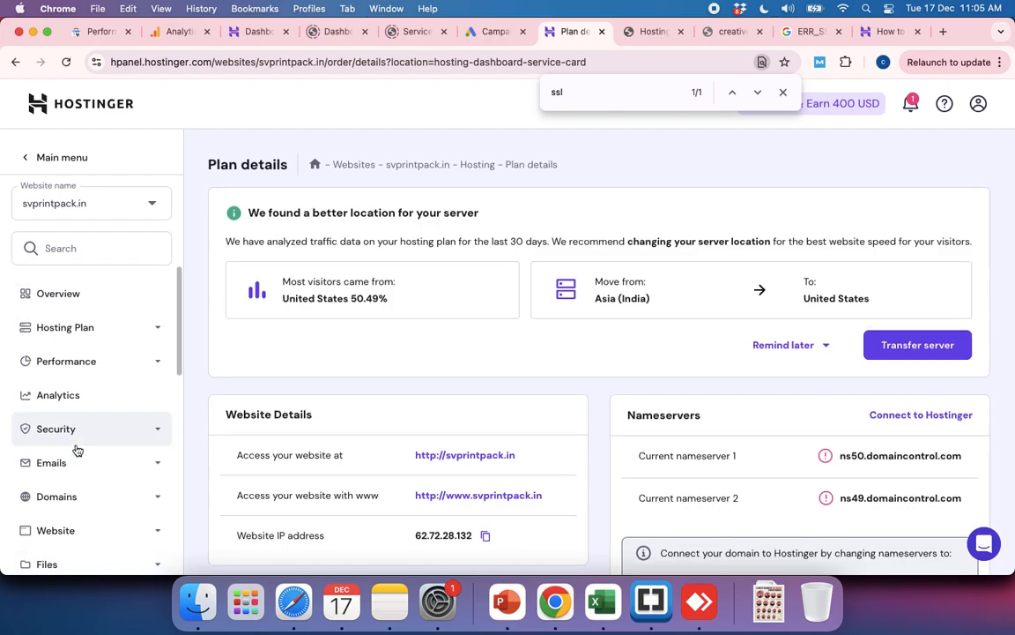
Step: Open the SSL certificate page in svprintpack.in's Security settings and highlight the notice's sentence on connecting the domain
left_click(76, 429)
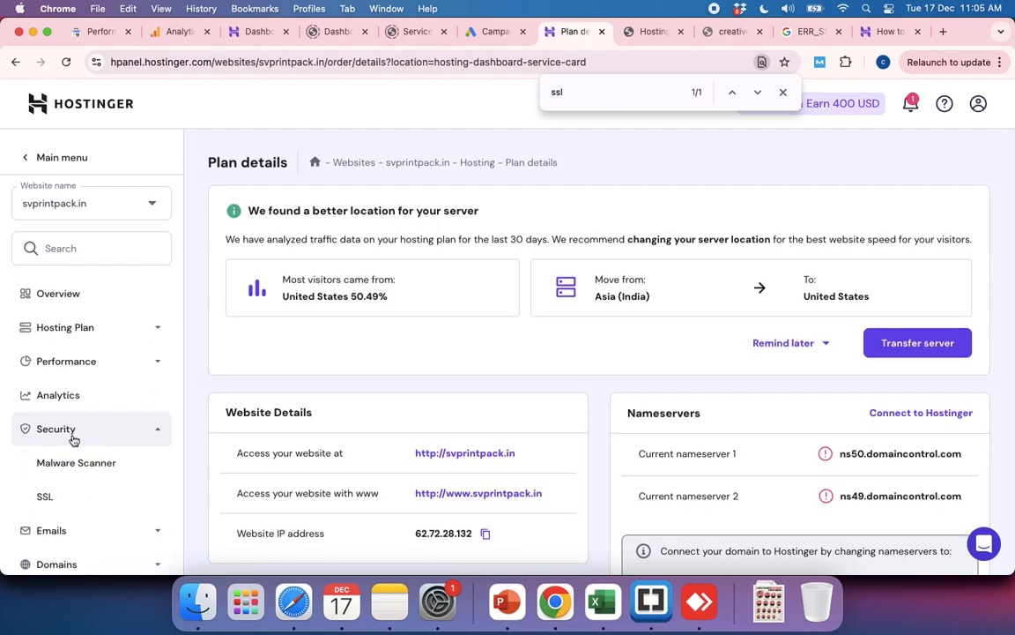
left_click(91, 499)
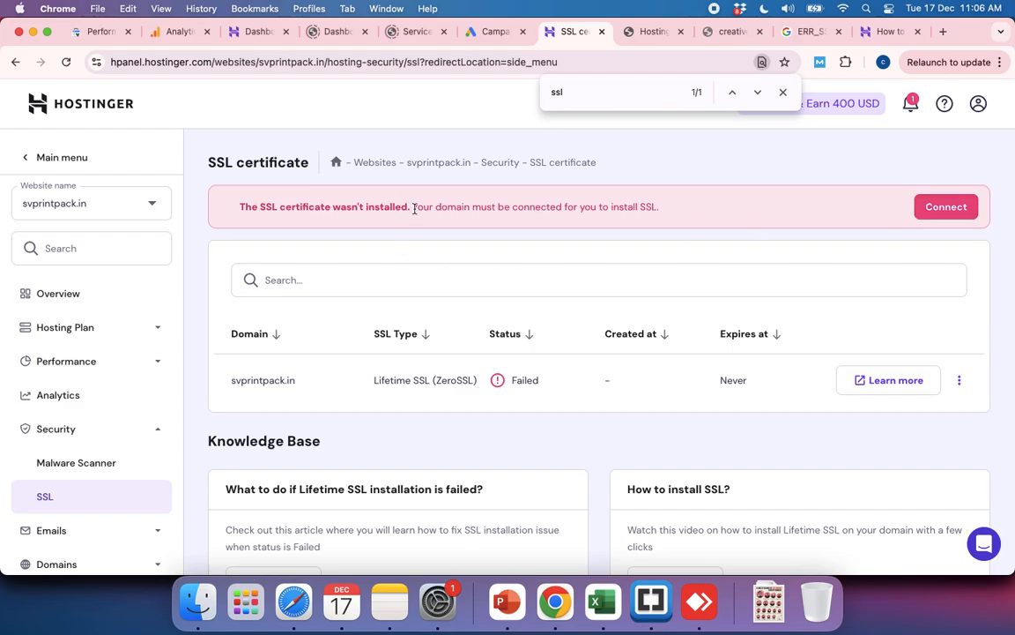
left_click_drag(414, 208, 680, 211)
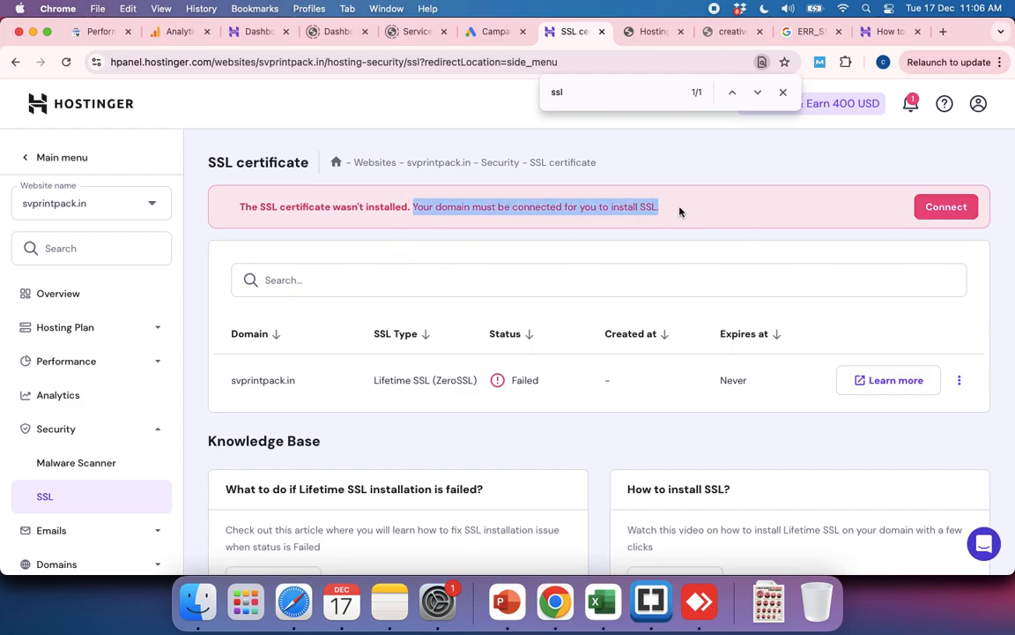
Step: Open svprintpack.in's domain connection guide, view the GoDaddy-to-Hostinger nameserver change instructions, and close the guide
left_click(938, 213)
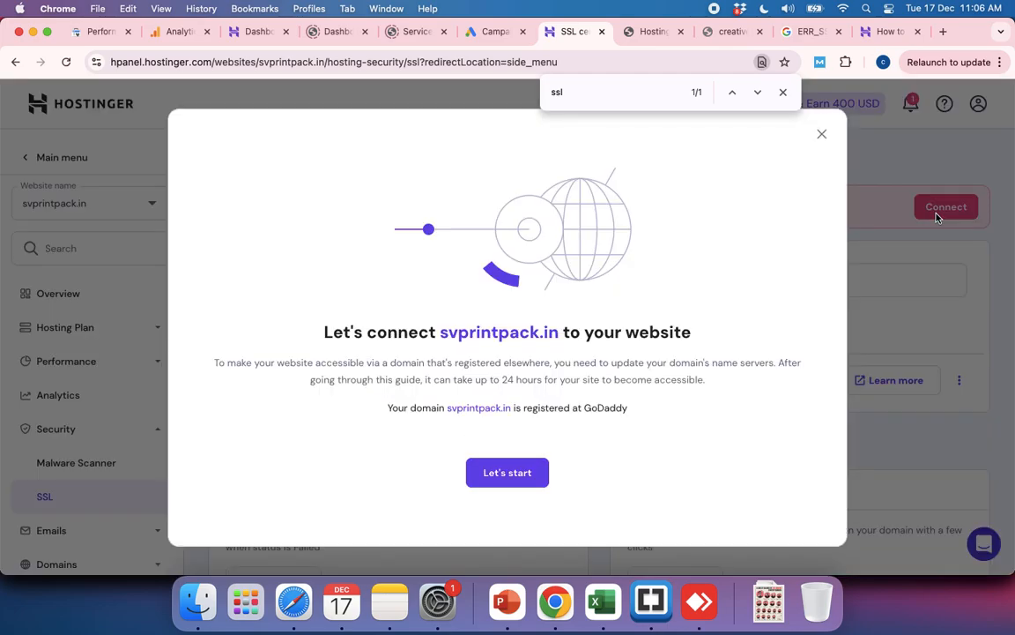
left_click(512, 474)
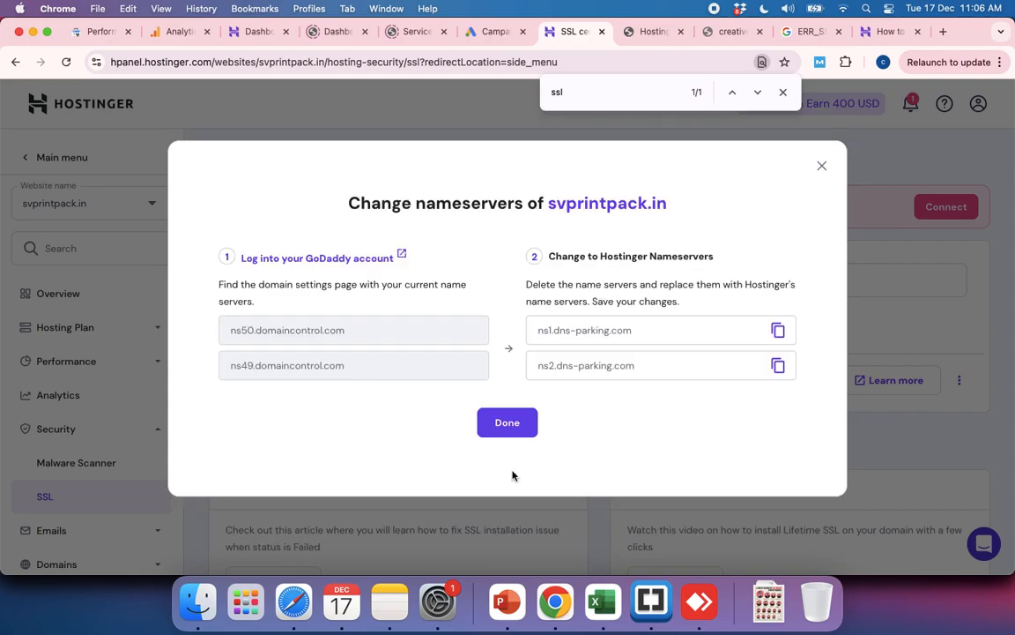
left_click(822, 166)
Step: Switch the SSL certificate page from svprintpack.in to the website creativeprintpack.com
left_click(149, 205)
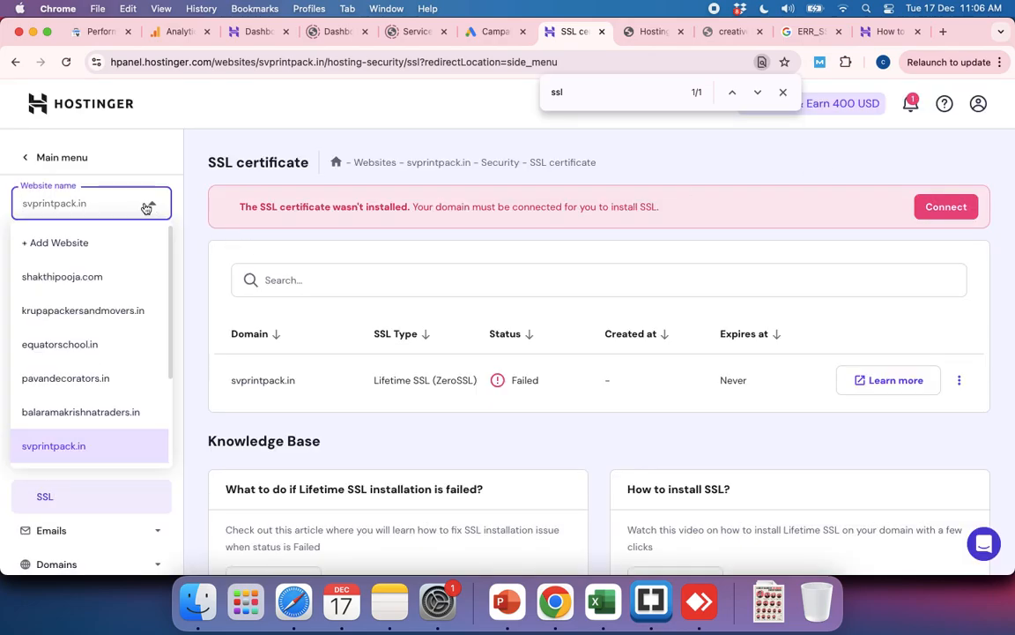
scroll(79, 344, "down", 2)
scroll(80, 344, "down", 2)
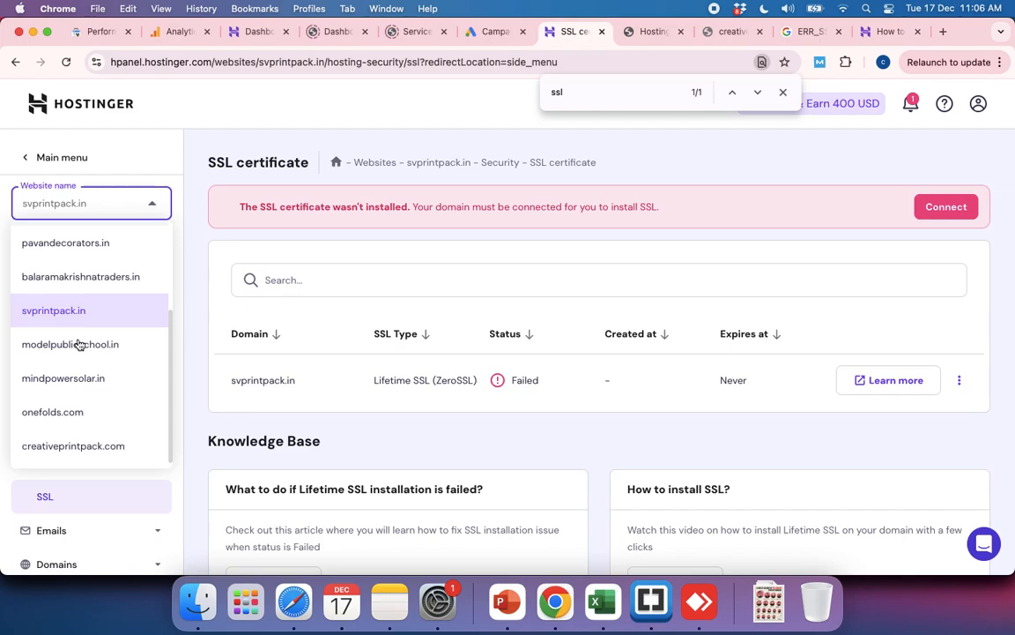
left_click(69, 447)
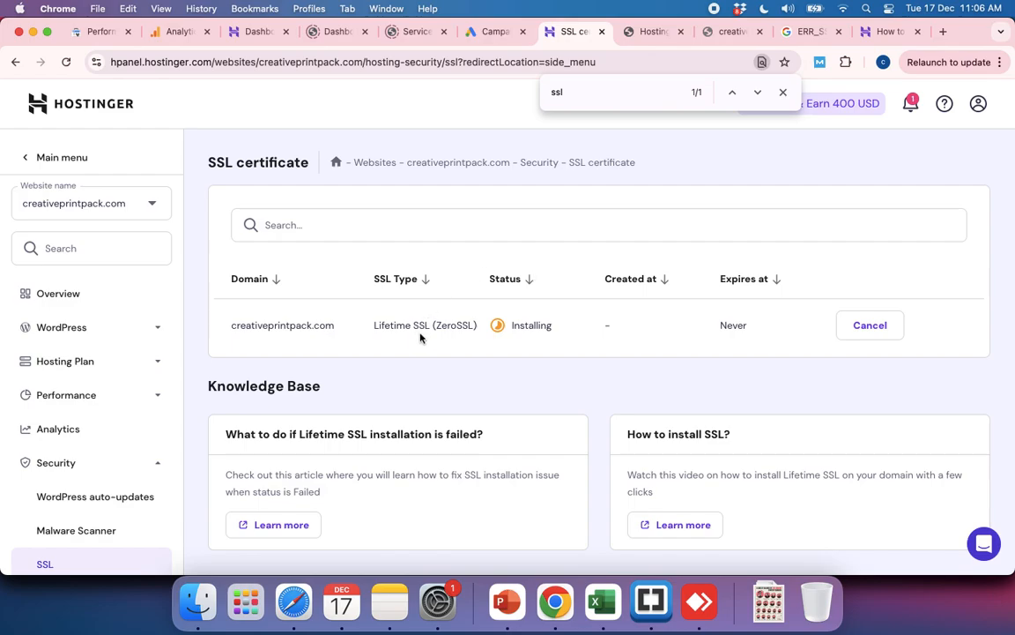
Step: Check creativeprintpack.com's SSL installation status and highlight the Knowledge Base text on fixing a failed Lifetime SSL installation
mouse_move(531, 327)
scroll(530, 328, "down", 1)
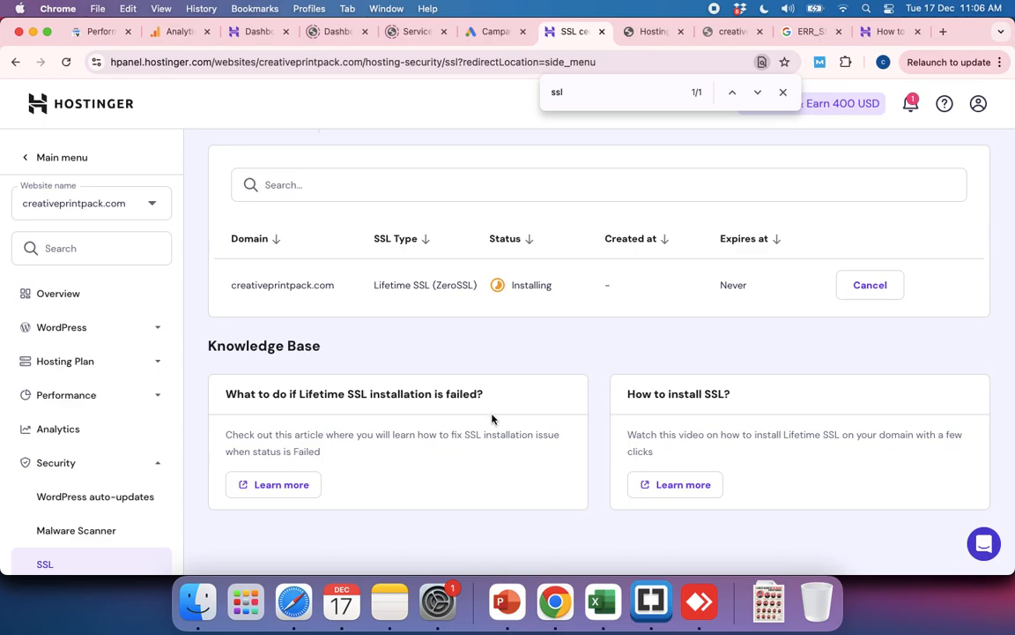
left_click_drag(282, 434, 565, 449)
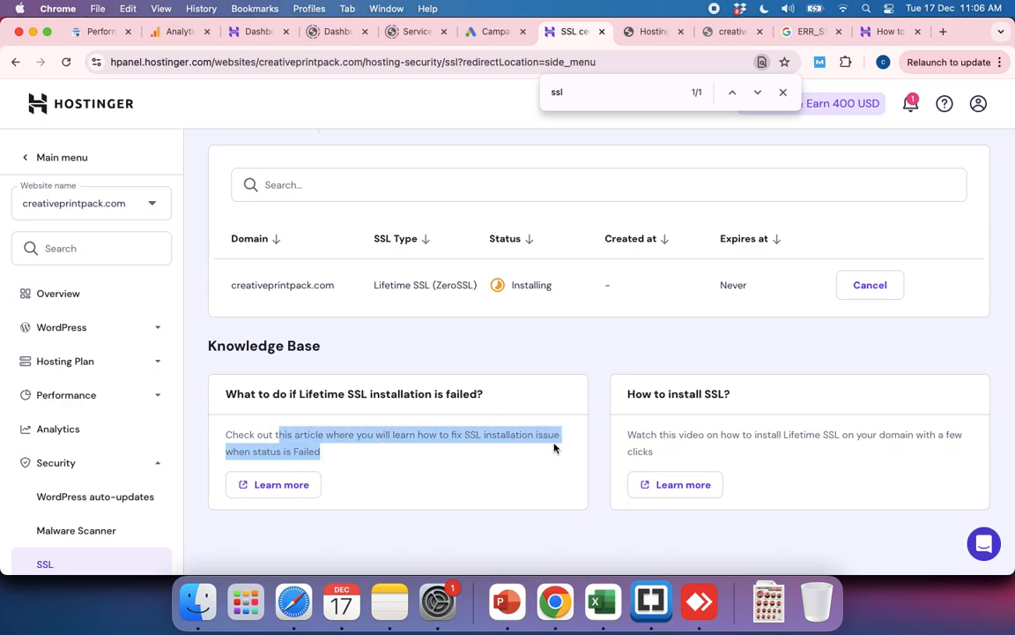
left_click(550, 324)
mouse_move(509, 292)
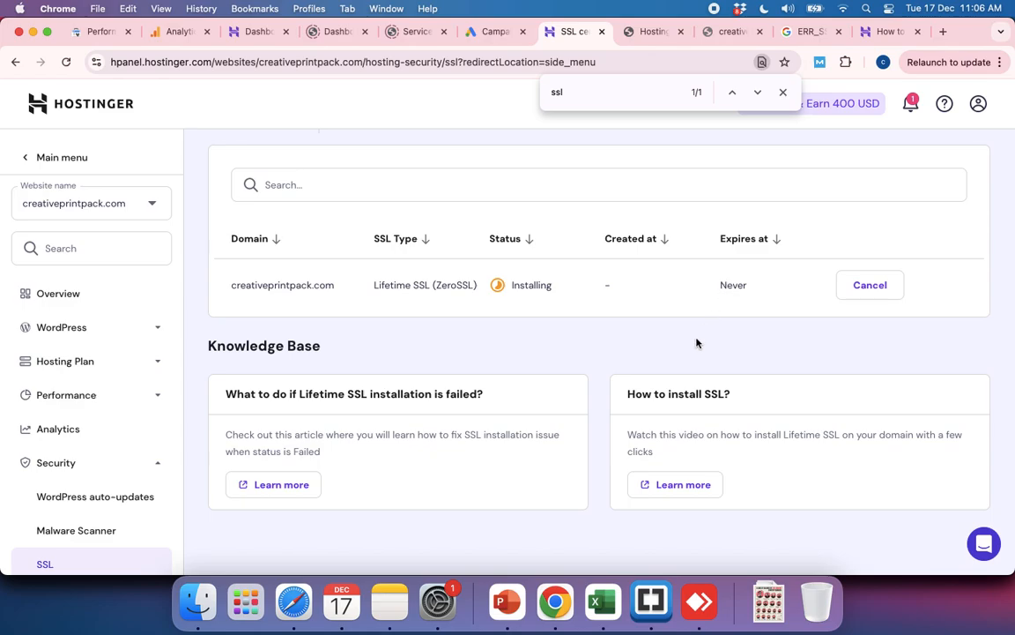
scroll(697, 343, "down", 1)
scroll(446, 437, "down", 1)
Step: Test creativeprintpack.com in a new Incognito window, close it, and recheck the domain's status on the SSL certificate page
key("super+shift+n")
type("creati")
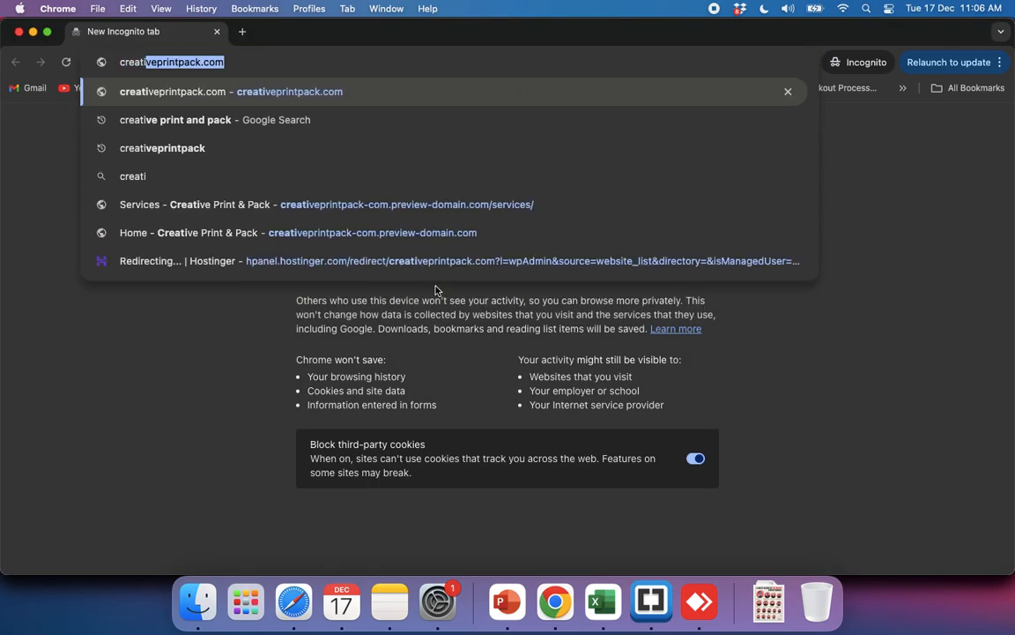
type("ve")
key("Return")
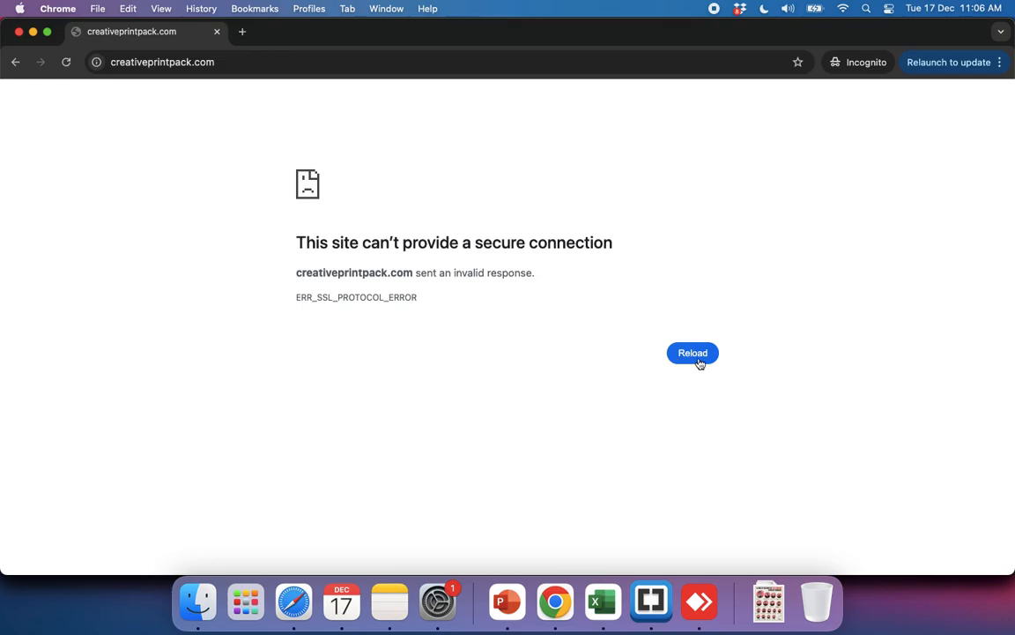
left_click(216, 32)
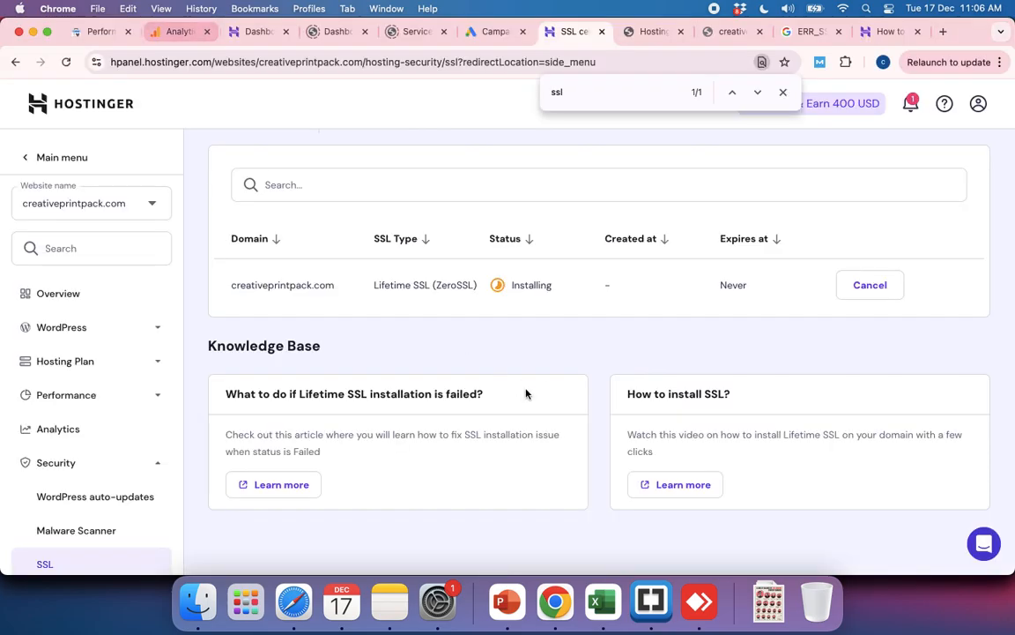
mouse_move(513, 313)
scroll(514, 315, "up", 1)
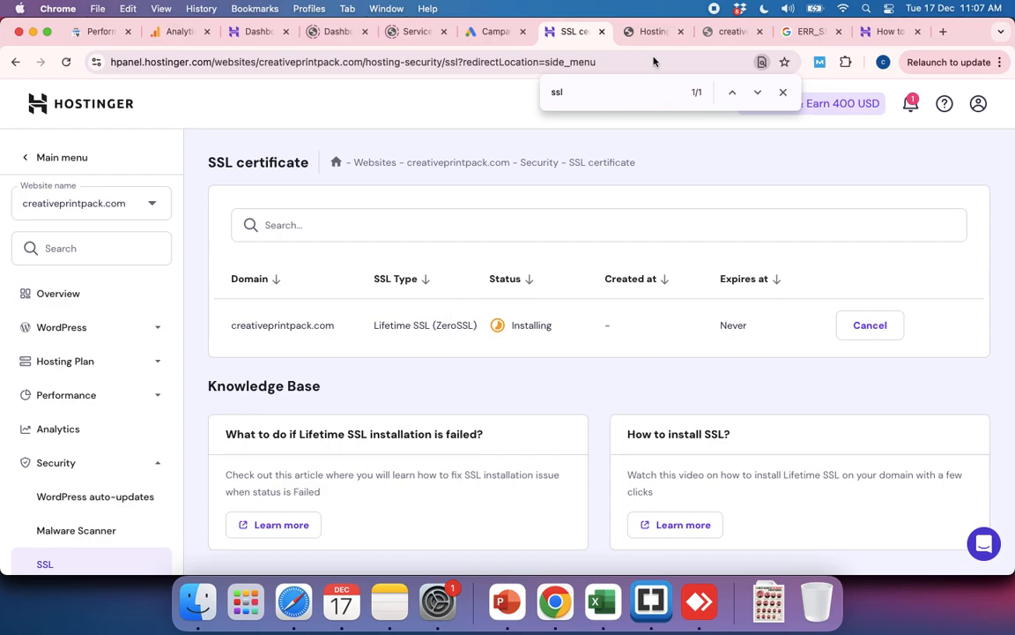
Step: Replace the Google query about the SSL error with "ssl full form", view the results, and close the search page
left_click(806, 31)
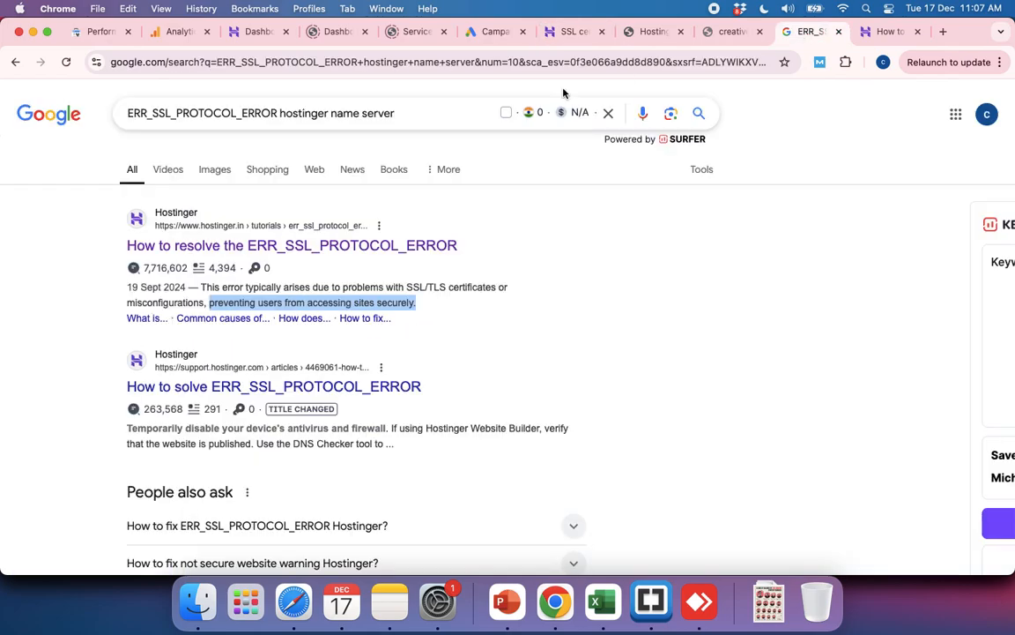
triple_click(259, 113)
type("ssl ")
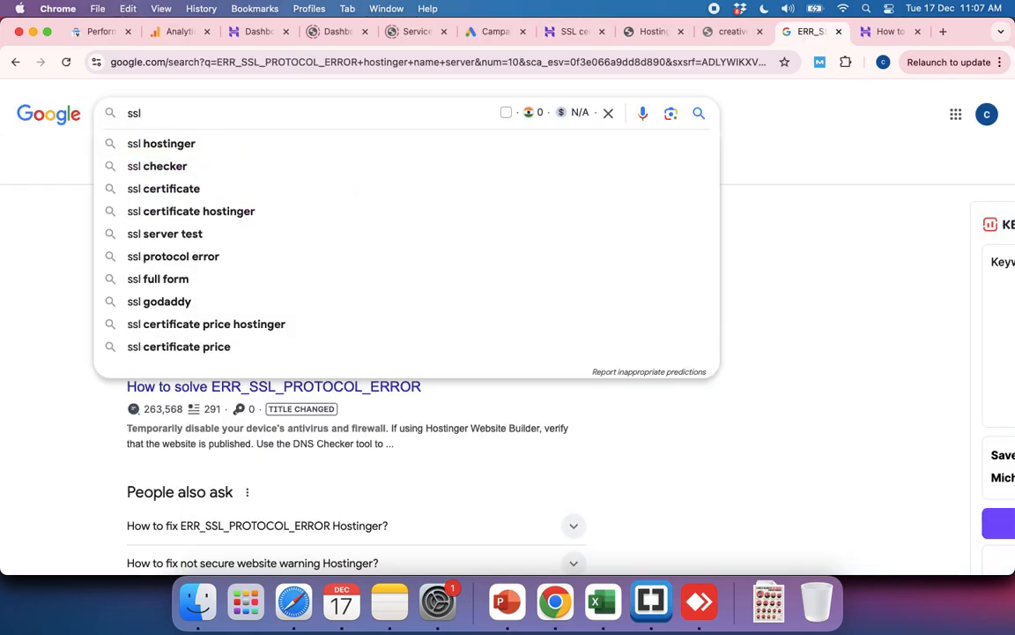
type("full")
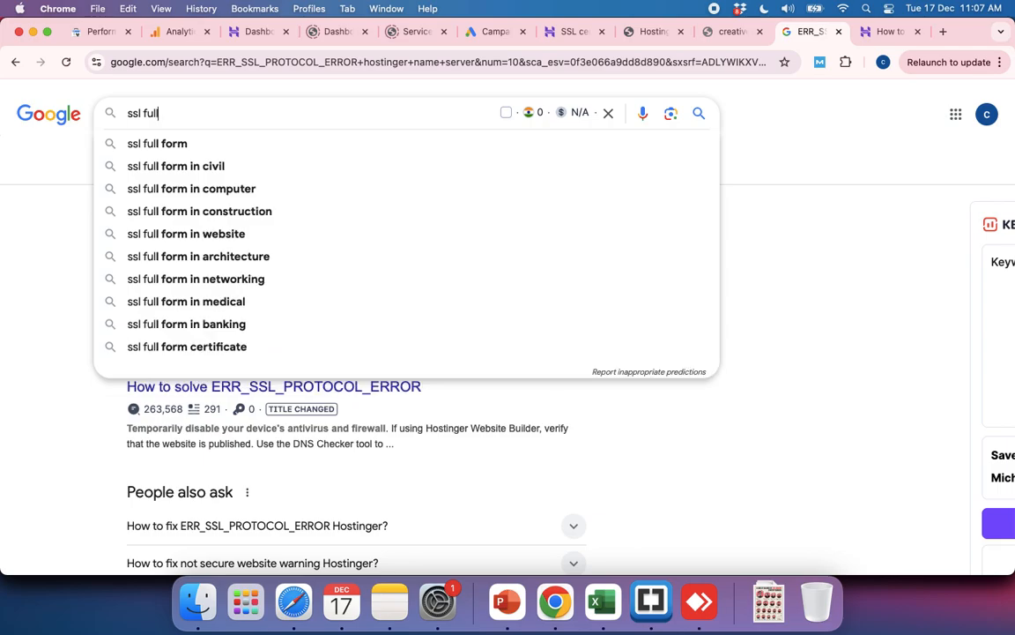
type(" form")
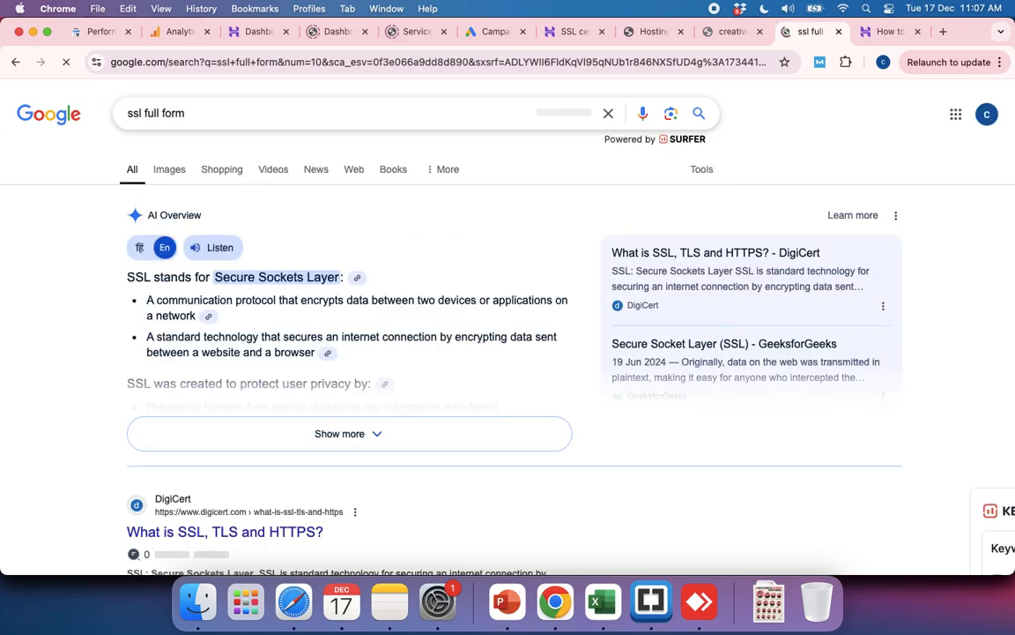
left_click(838, 33)
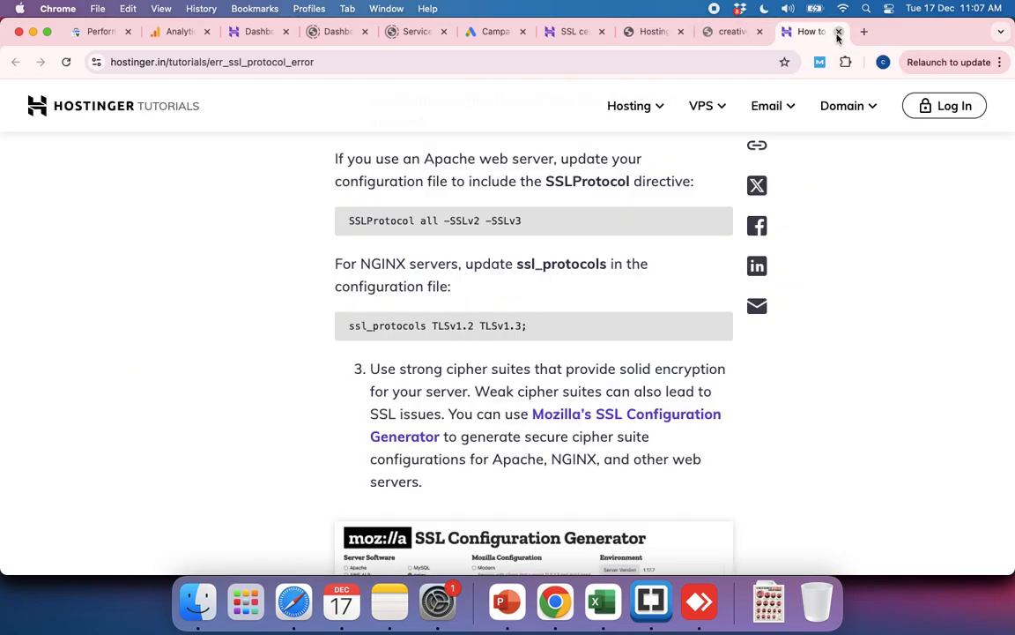
Step: Skim the fixes in Hostinger's ERR_SSL_PROTOCOL_ERROR tutorial and close the article
scroll(580, 195, "down", 15)
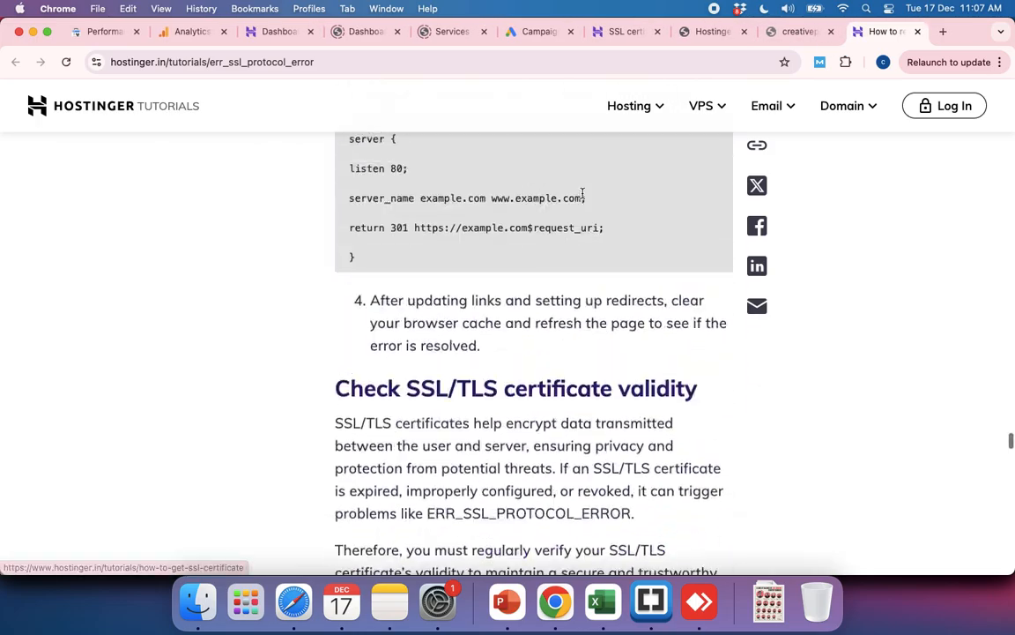
scroll(581, 194, "up", 20)
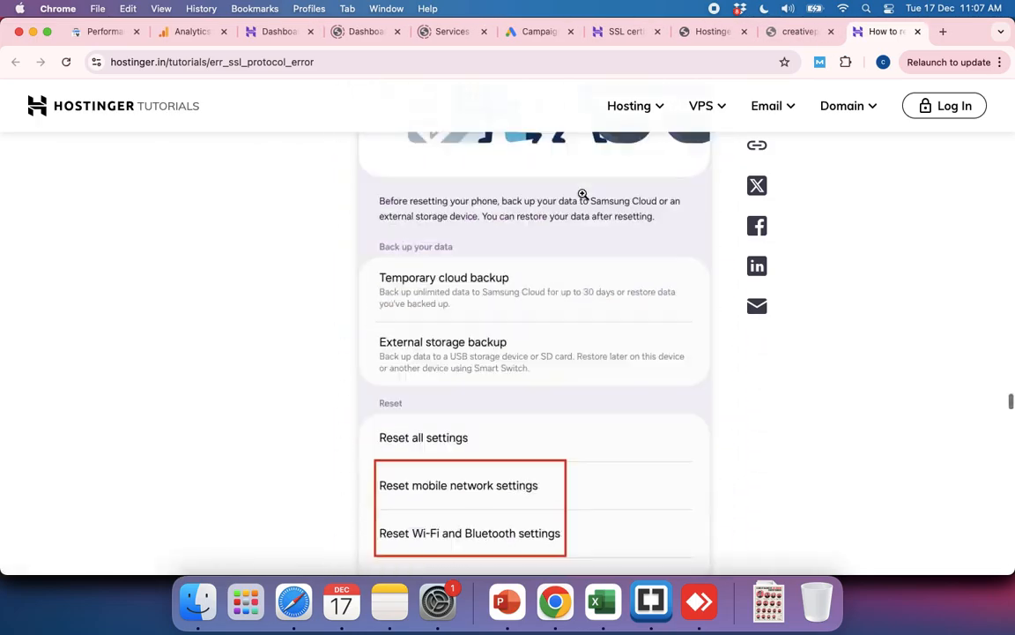
scroll(582, 194, "up", 20)
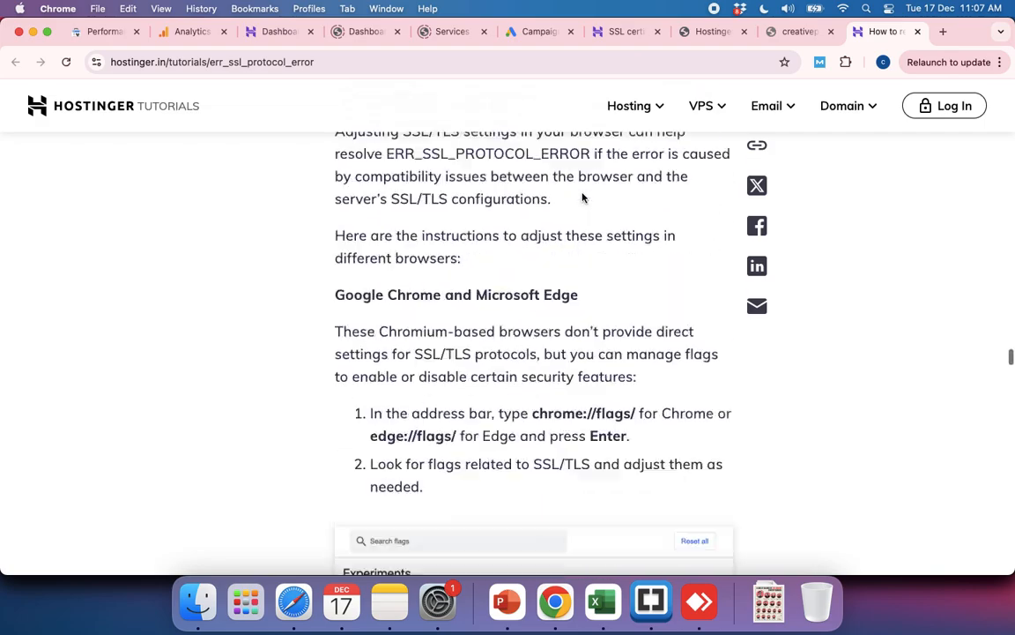
scroll(582, 198, "up", 15)
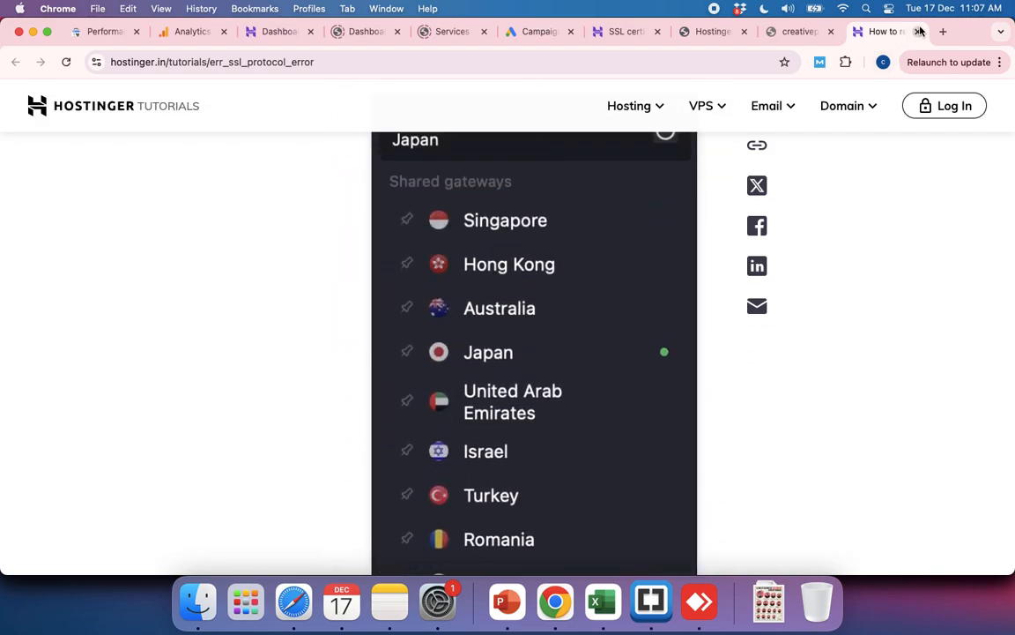
left_click(919, 32)
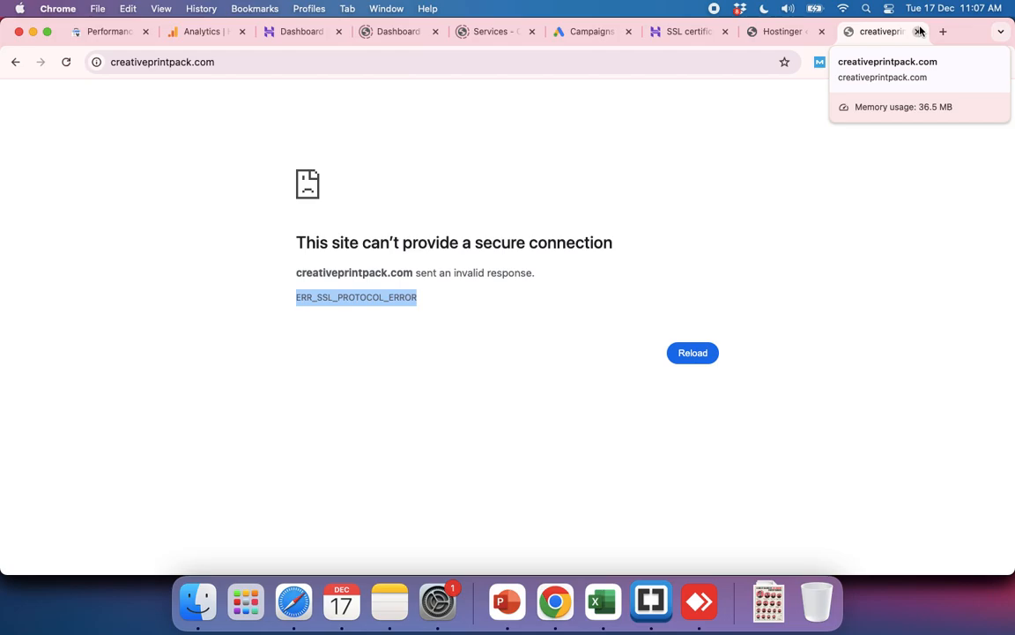
Step: Check creativeprintpack.com's full web address, and switch Hostinger's SSL certificate page to svprintpack.in to view its installation status
left_click(115, 64)
left_click(116, 65)
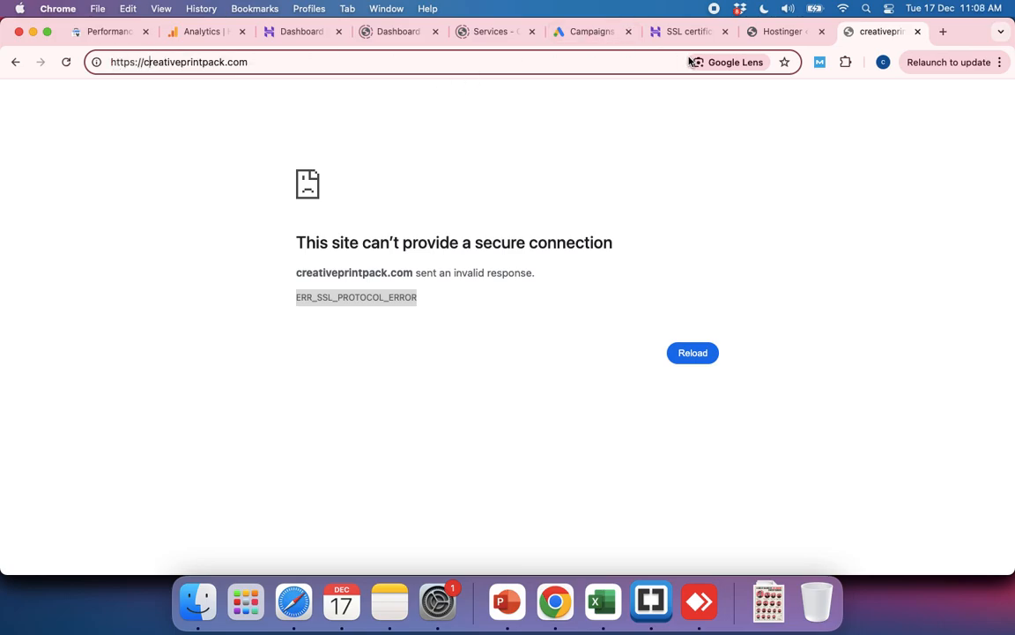
left_click(673, 32)
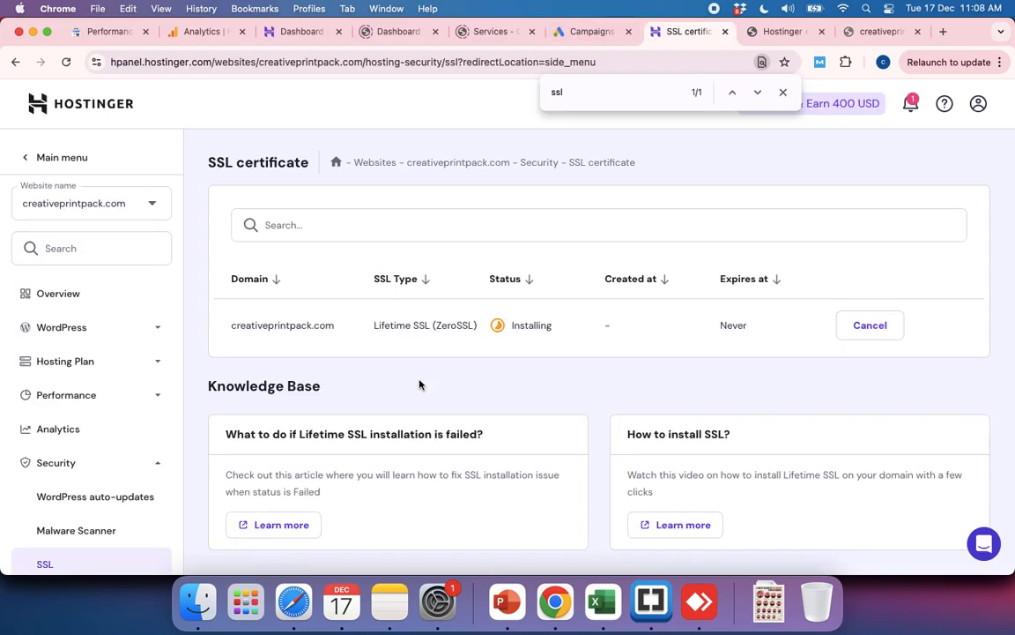
left_click(153, 211)
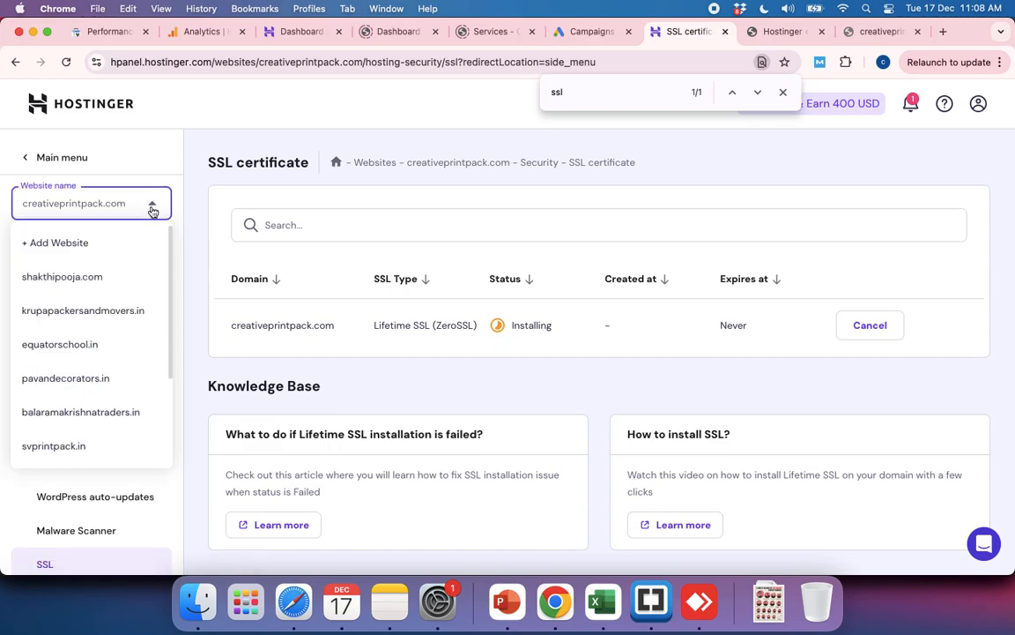
scroll(71, 380, "down", 3)
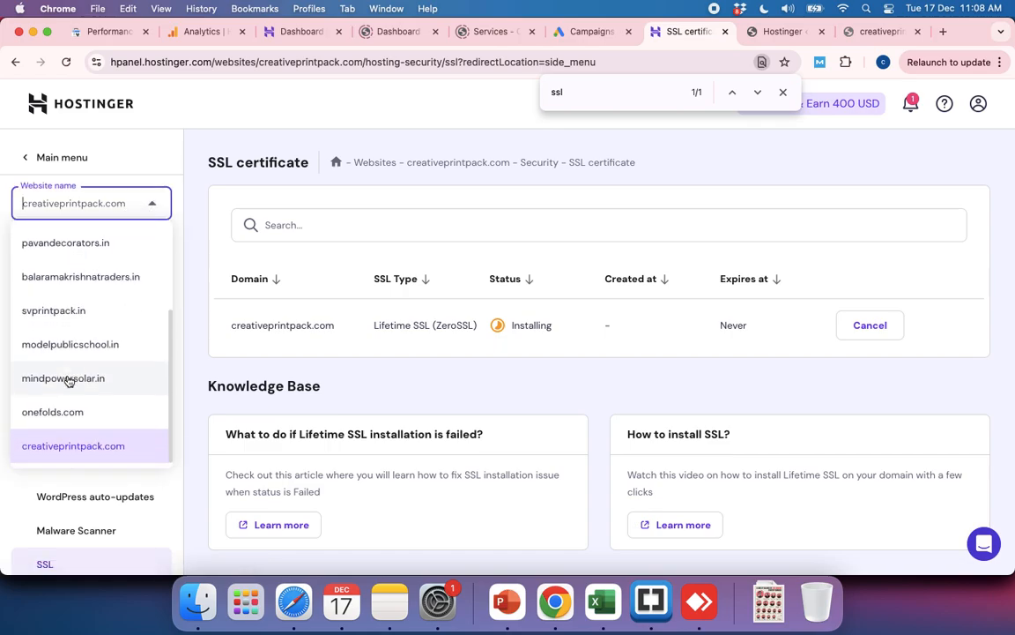
left_click(79, 314)
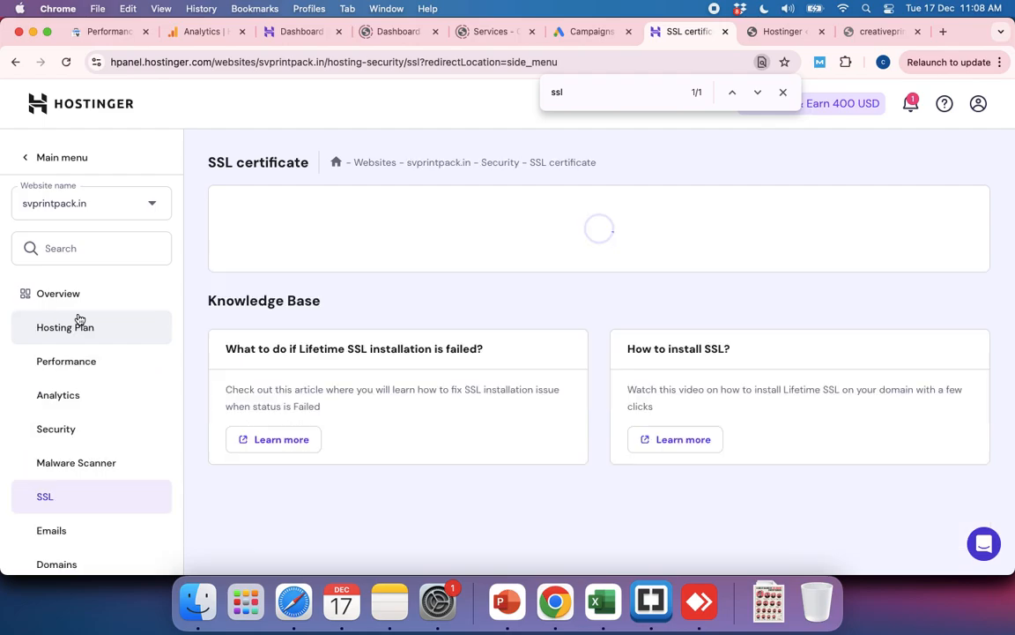
left_click(782, 93)
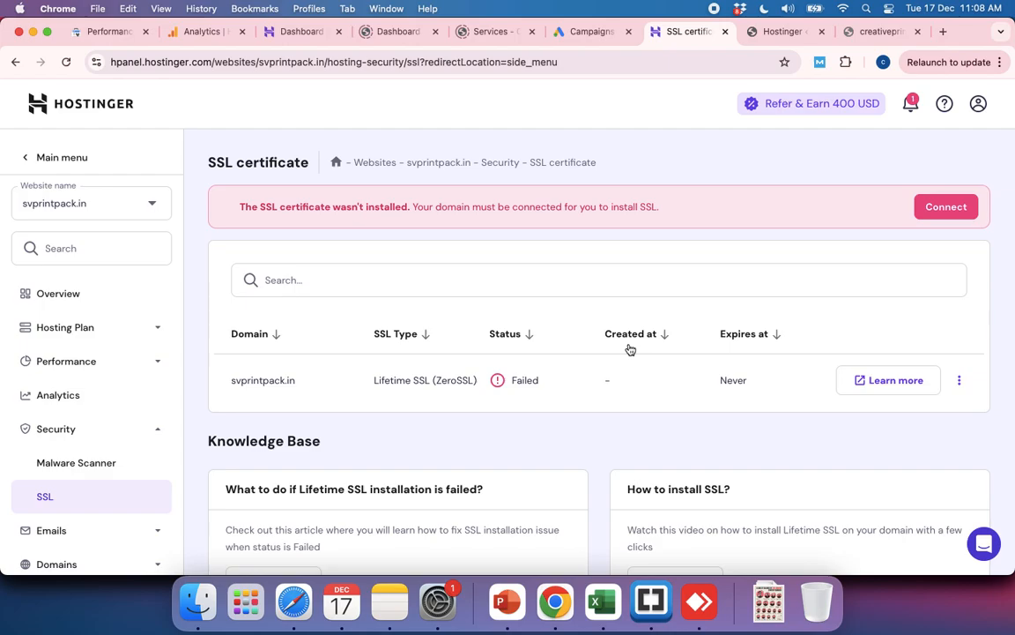
mouse_move(506, 382)
Step: Switch to GoDaddy and open the DNS records of svprintpack.in from the Domain Portfolio
key("super+grave")
key("super+grave")
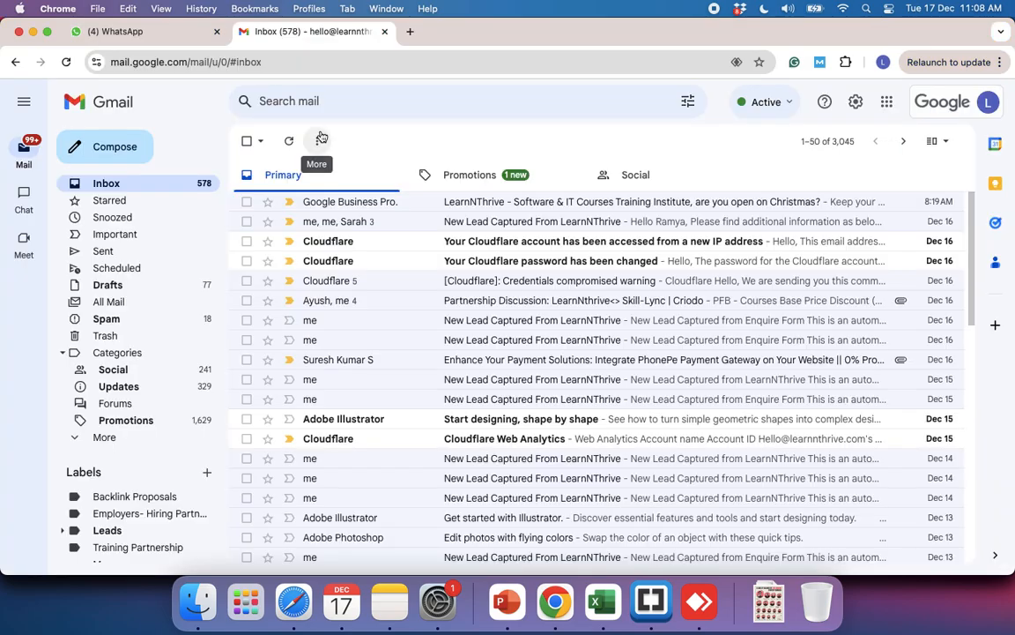
key("super+grave")
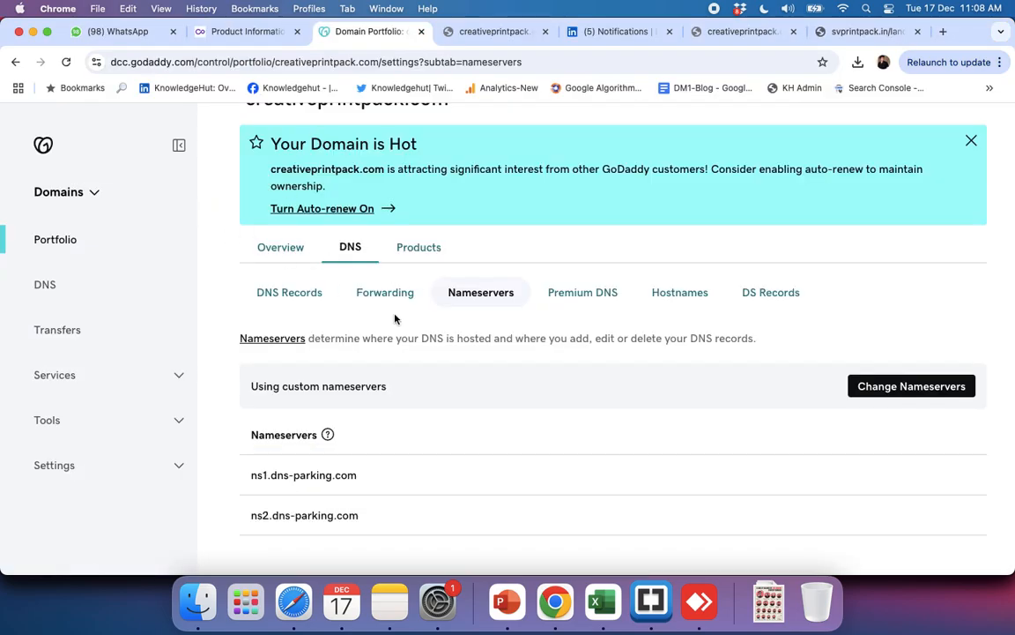
scroll(395, 319, "up", 3)
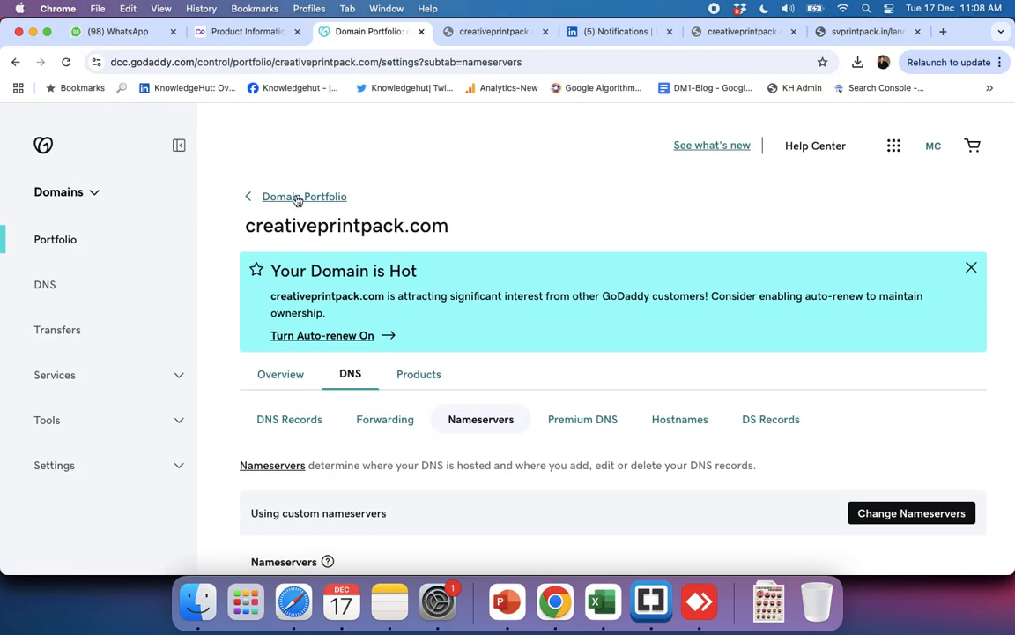
left_click(296, 199)
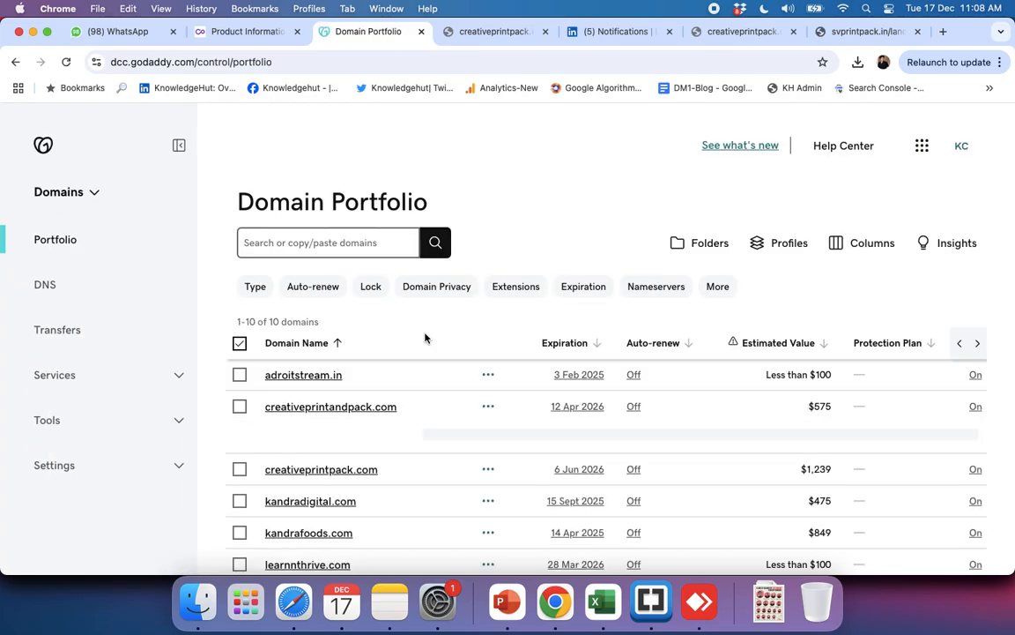
scroll(352, 379, "down", 4)
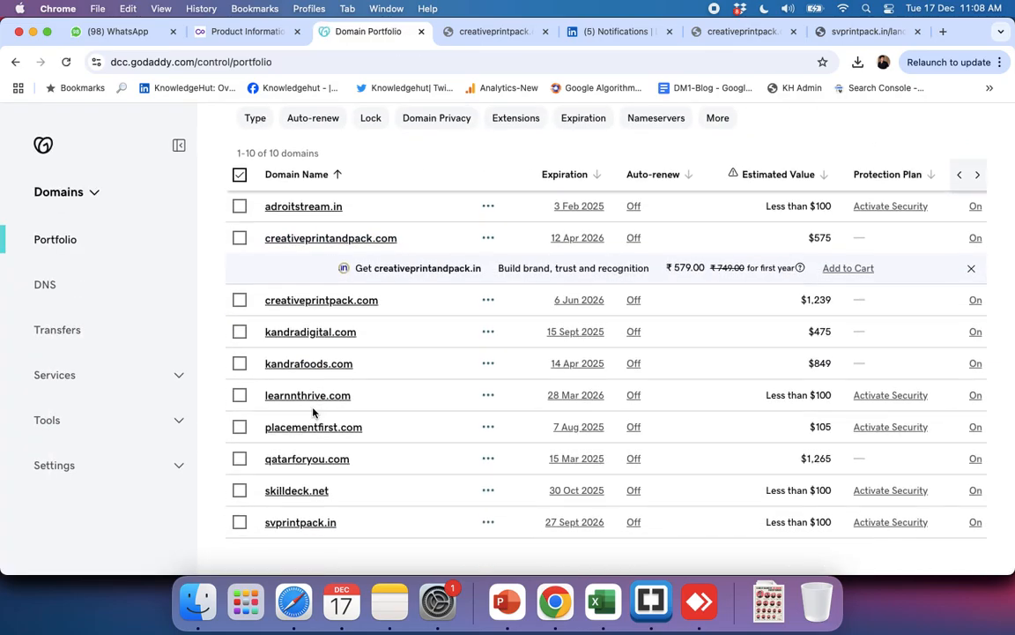
left_click(294, 528)
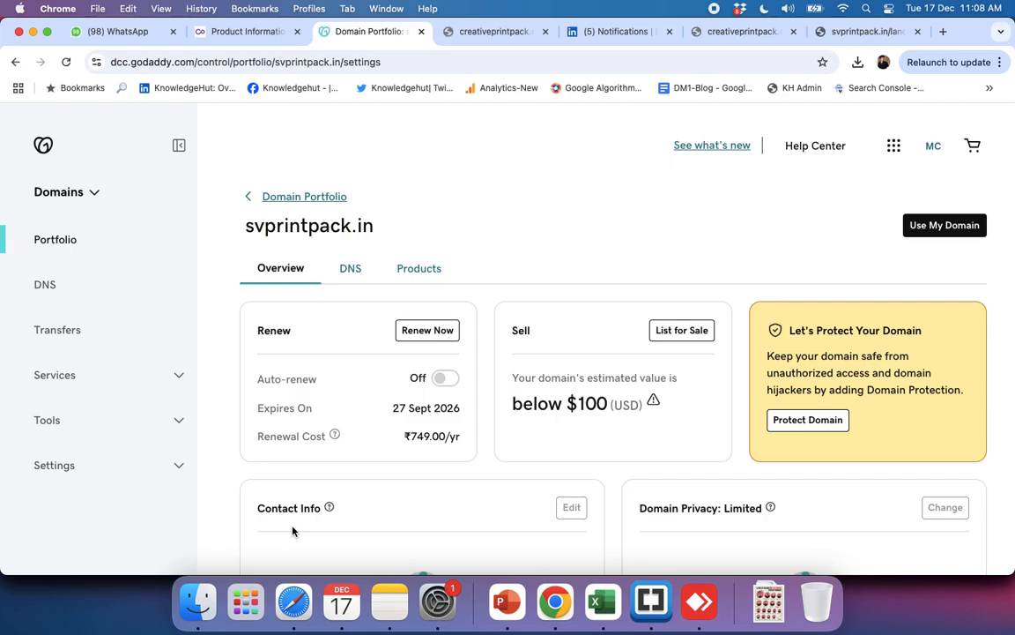
left_click(351, 269)
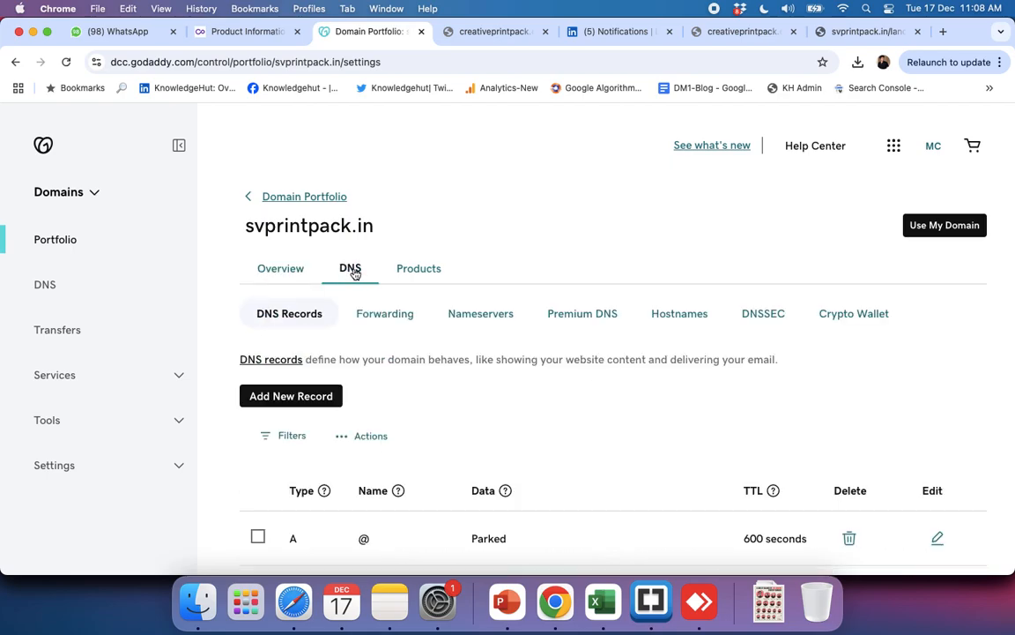
Step: Review svprintpack.in's DNS records and highlight the note about adding custom NS records for subdomains using a separate DNS service
scroll(635, 407, "down", 5)
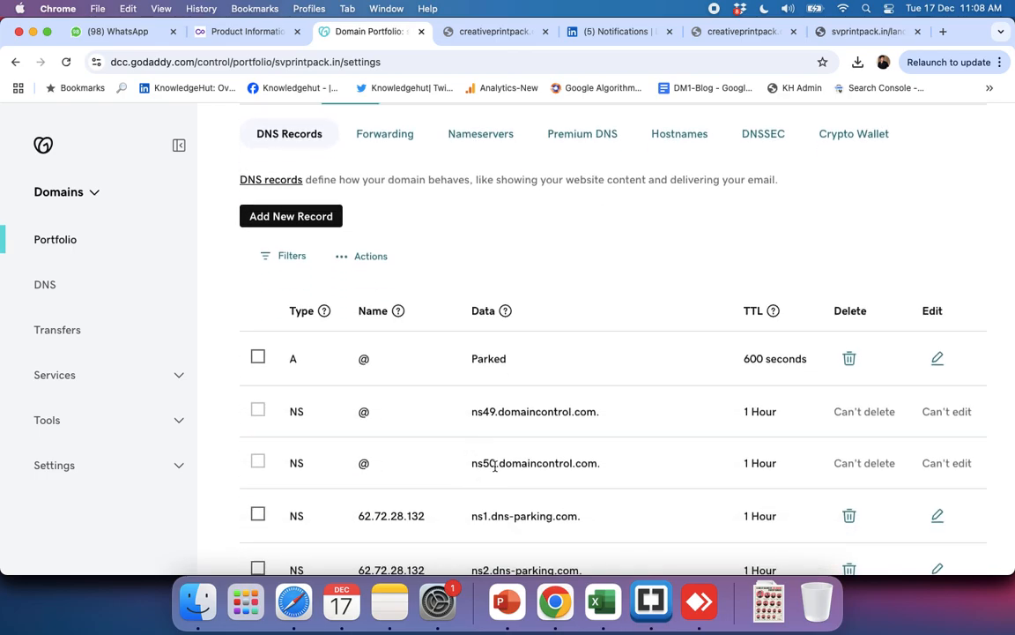
scroll(600, 454, "down", 3)
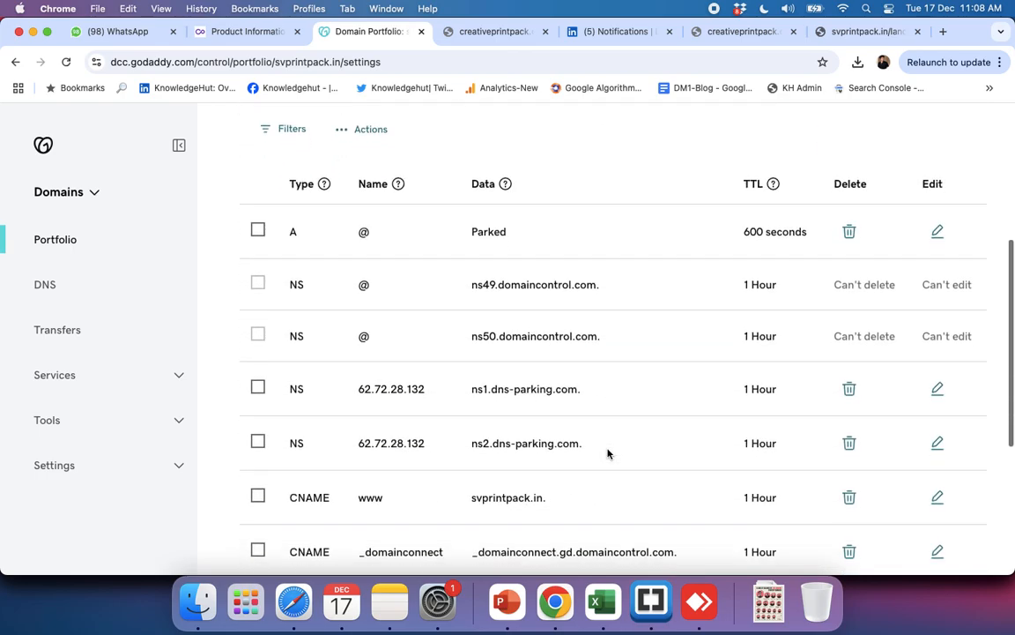
scroll(612, 394, "up", 3)
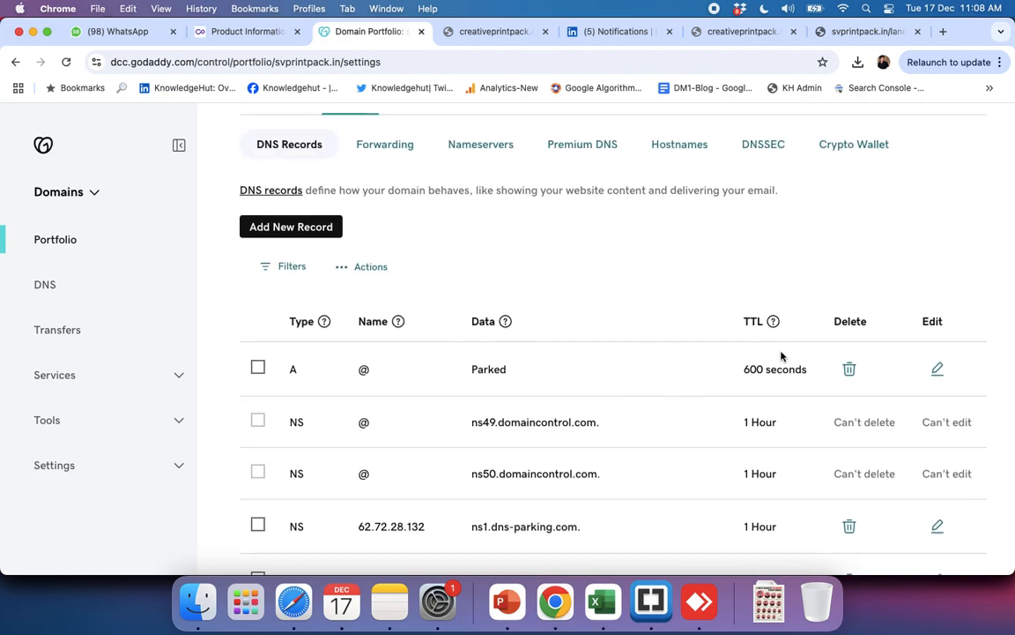
scroll(776, 418, "down", 2)
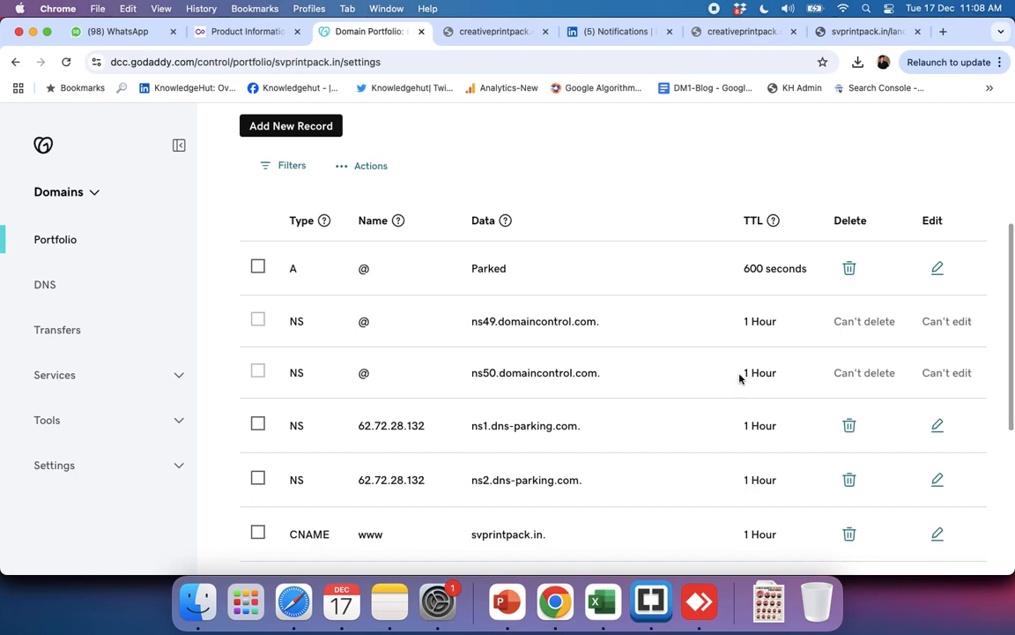
mouse_move(787, 344)
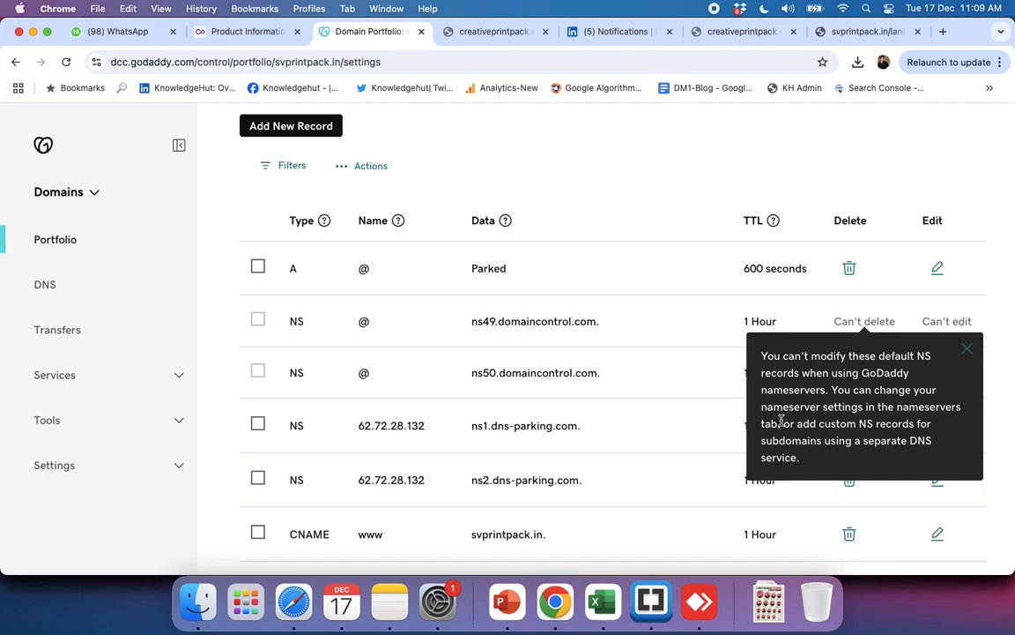
left_click_drag(785, 425, 914, 465)
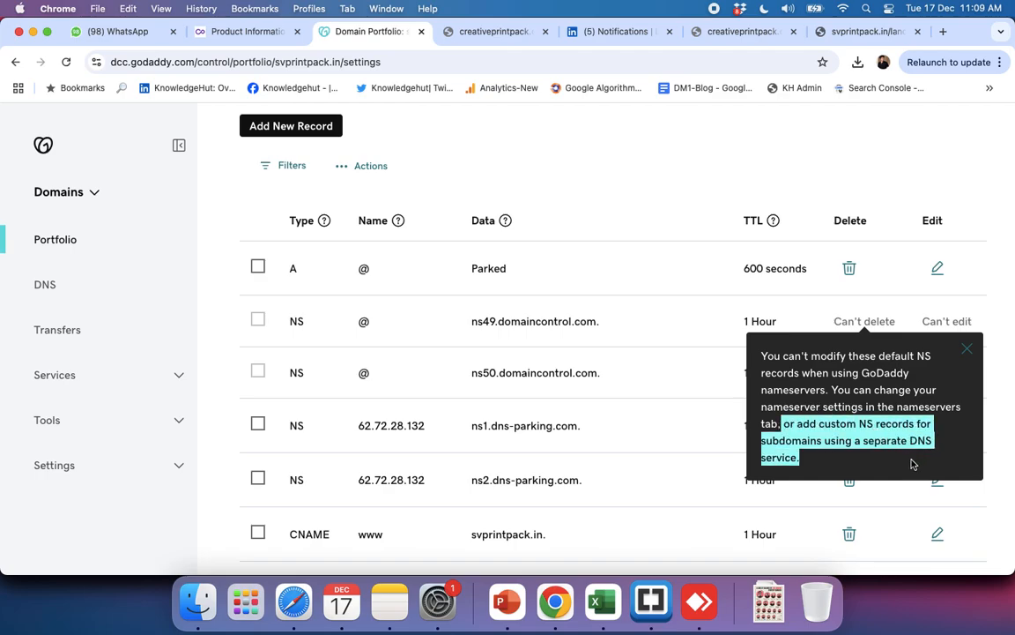
left_click(967, 350)
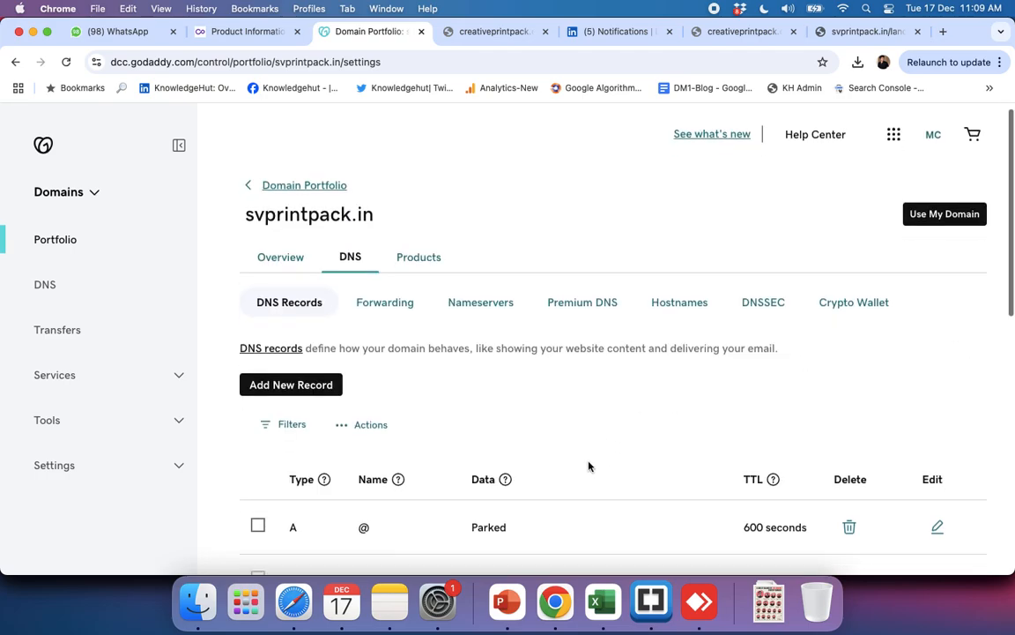
scroll(590, 464, "down", 5)
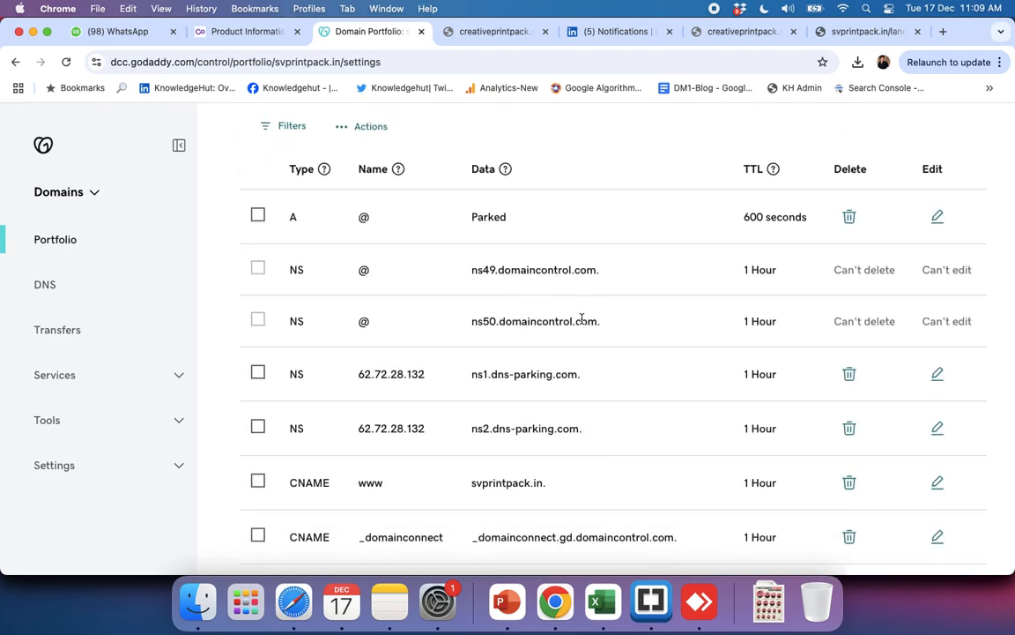
scroll(494, 326, "down", 5)
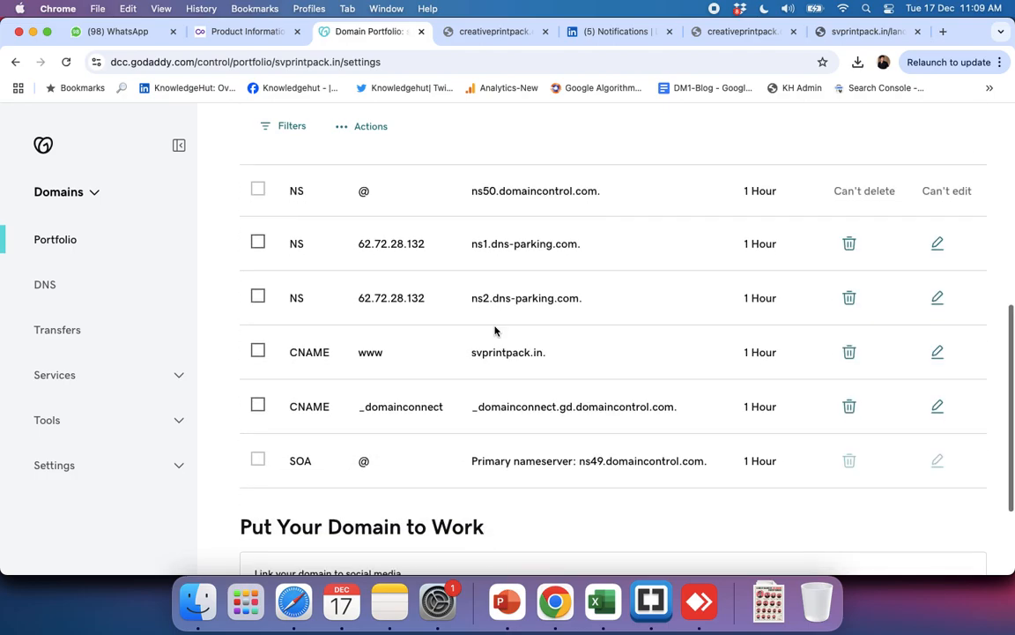
scroll(495, 331, "down", 2)
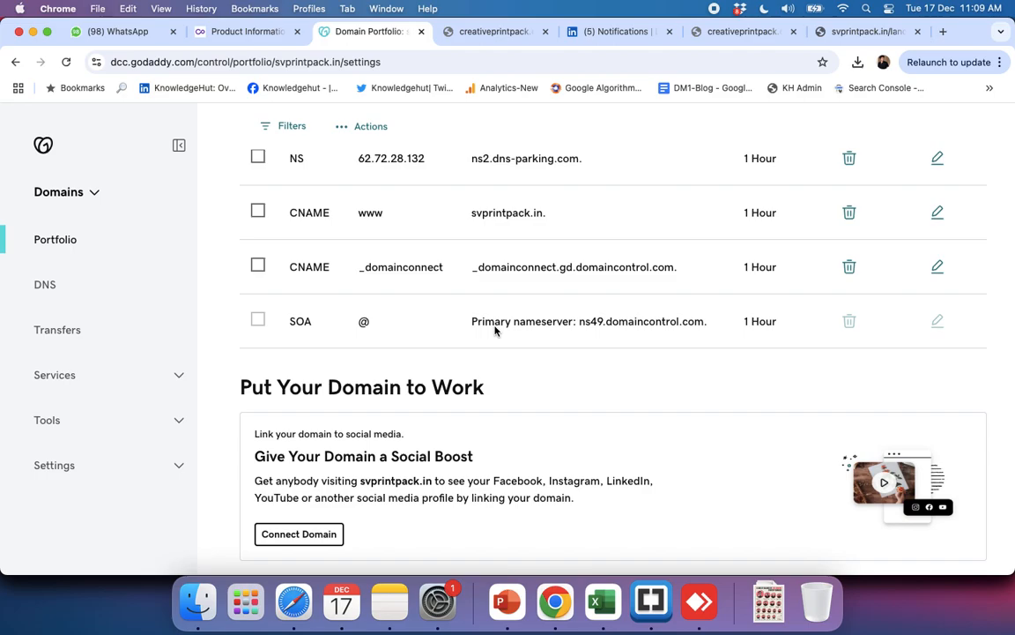
scroll(495, 330, "up", 10)
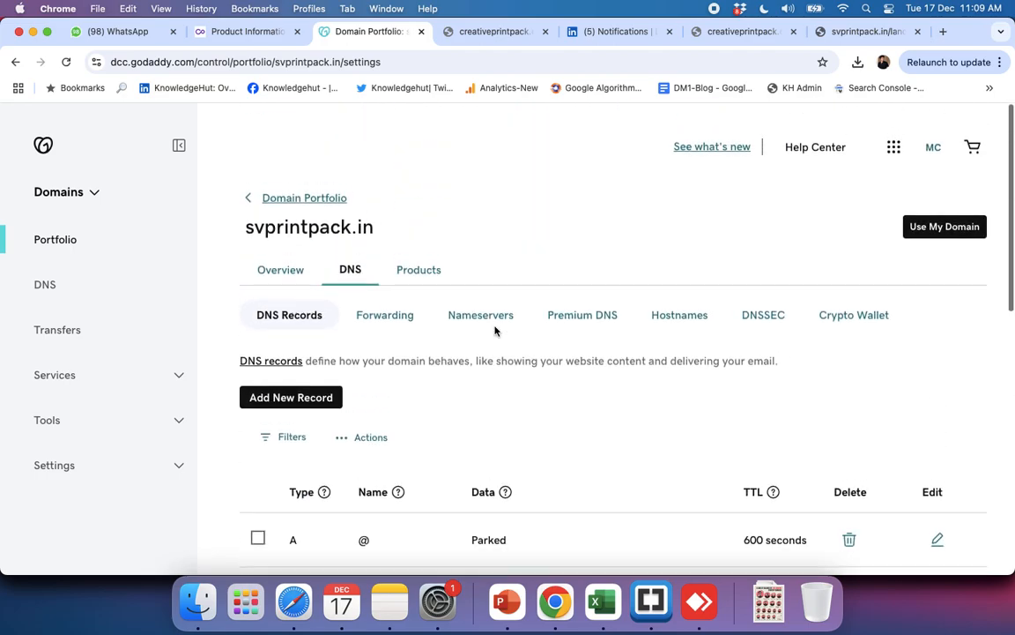
Step: Return to Hostinger and start adding a new WordPress website under Premium Web Hosting from the Websites list
key("super+grave")
key("super+grave")
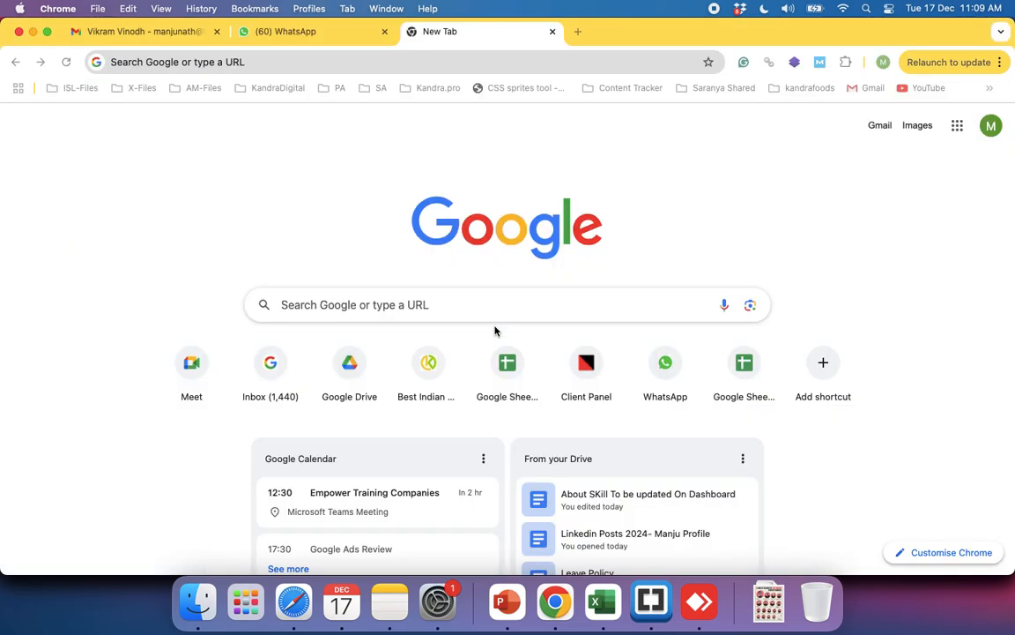
key("super+grave")
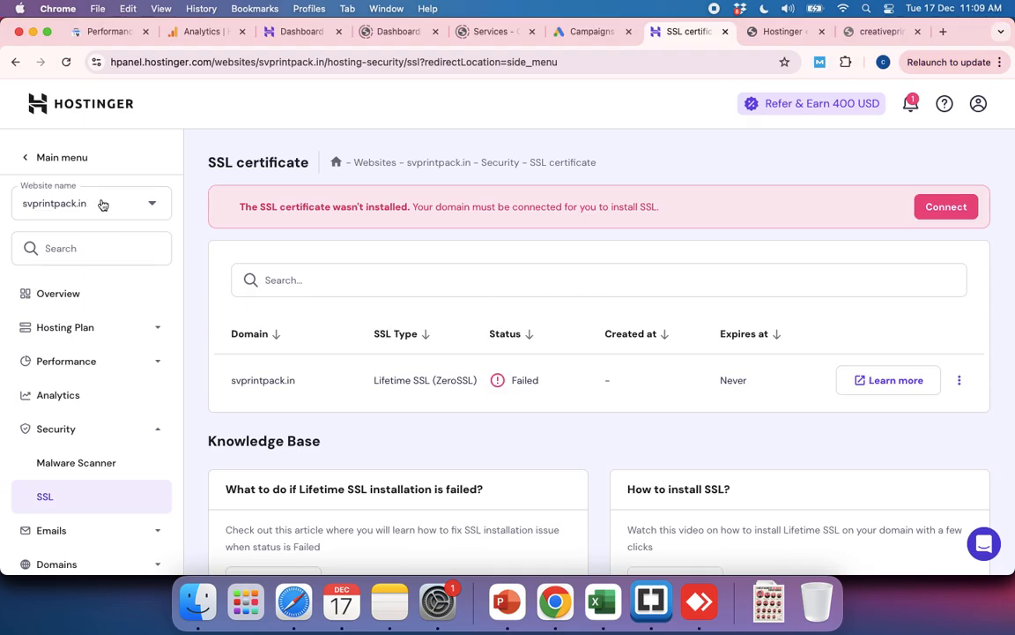
left_click(24, 156)
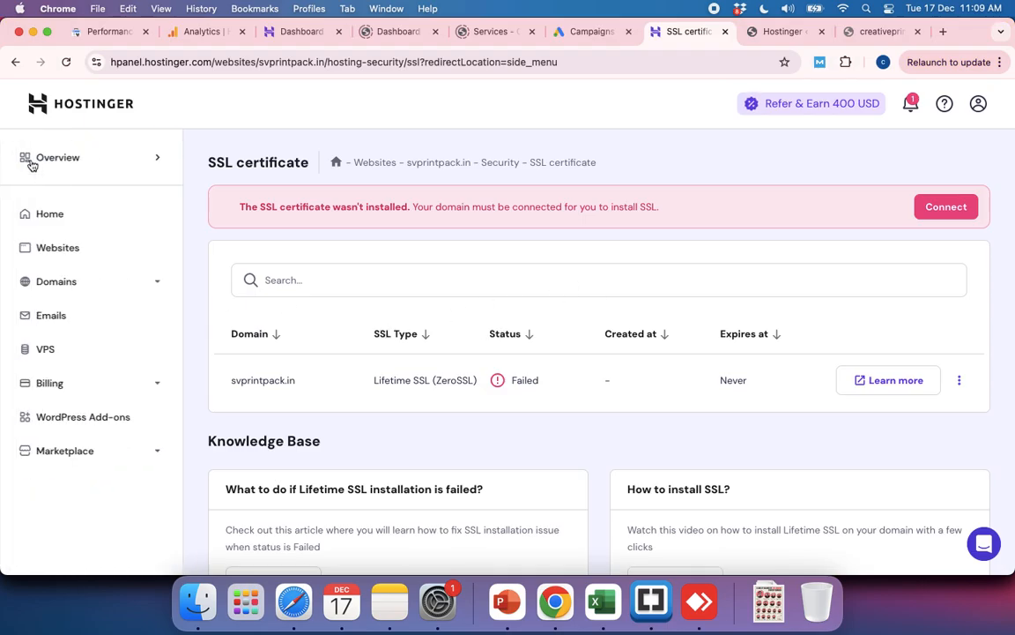
left_click(74, 251)
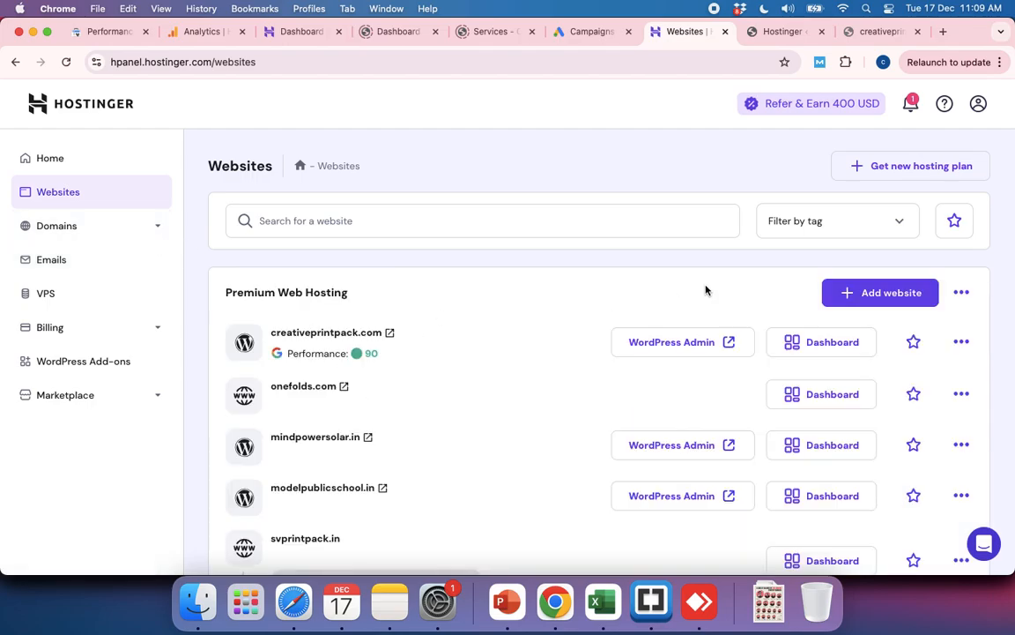
left_click(868, 293)
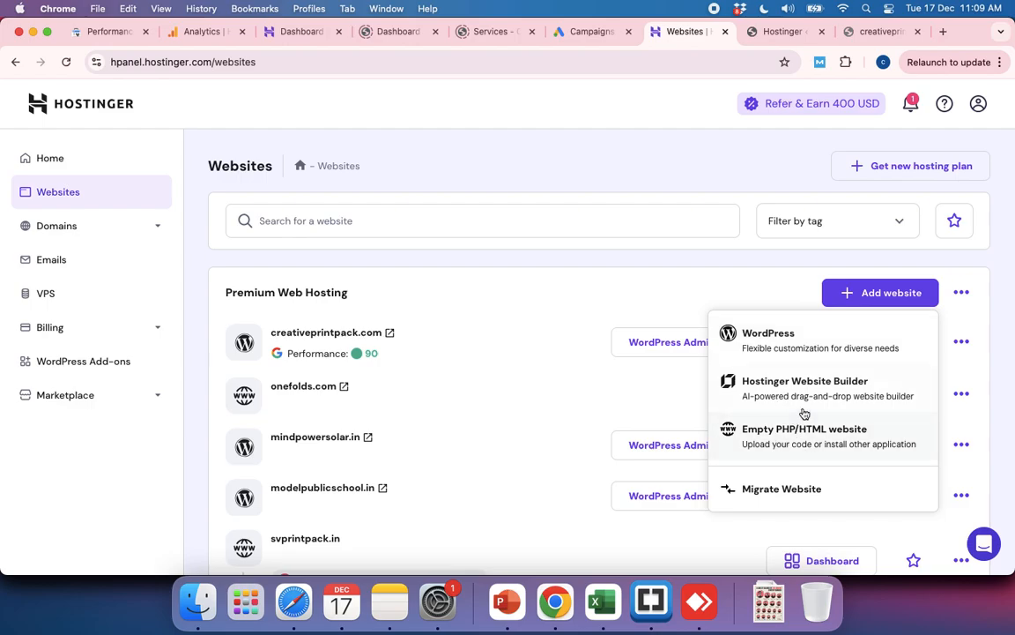
left_click(785, 343)
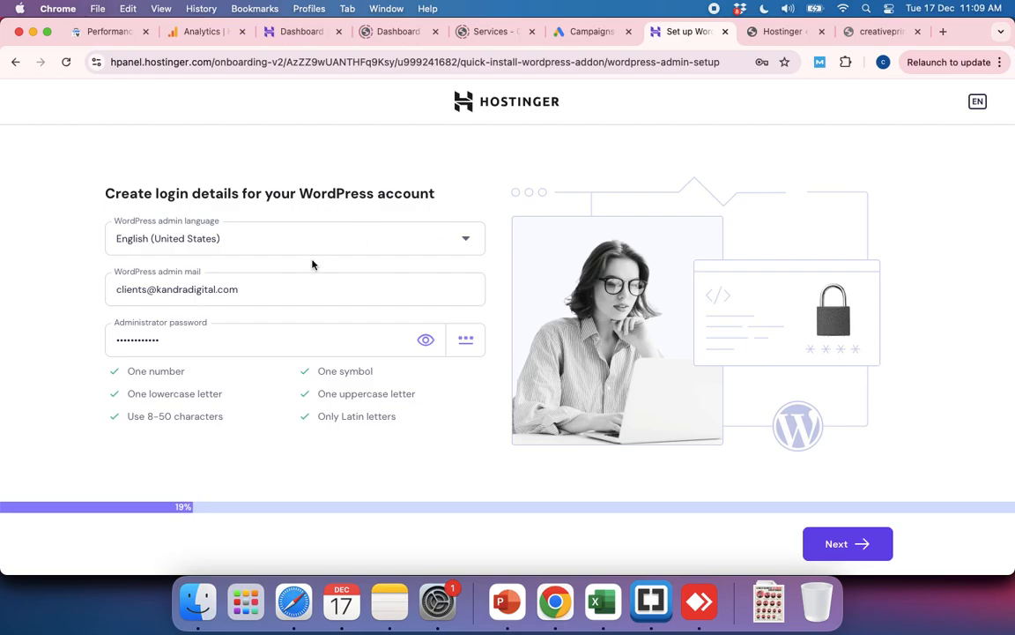
Step: Replace the prefilled WordPress administrator password with a custom account password and proceed to the website type choice
left_click(426, 341)
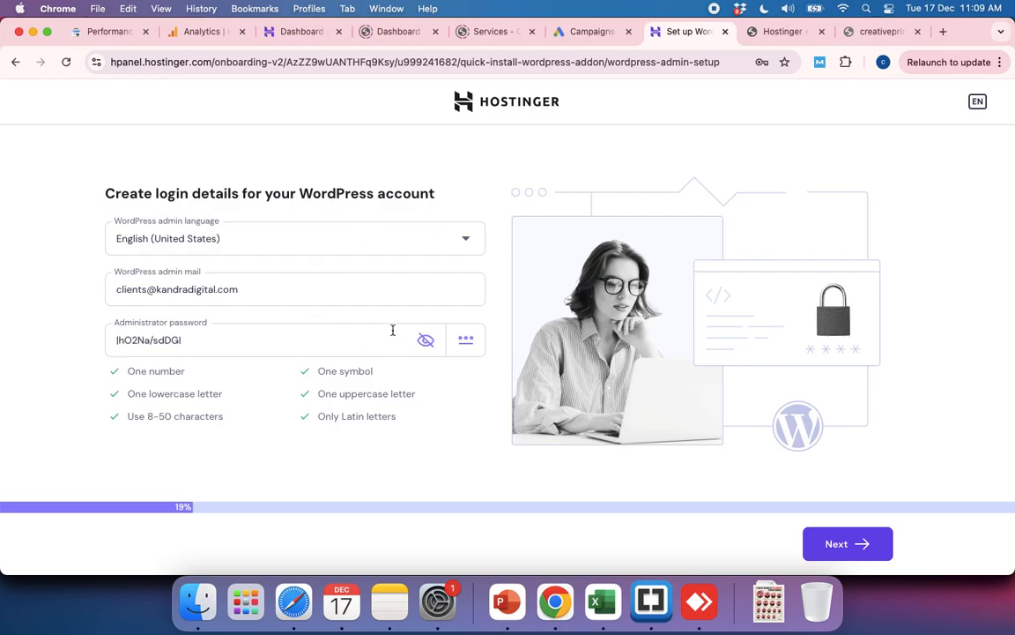
left_click(426, 341)
double_click(201, 339)
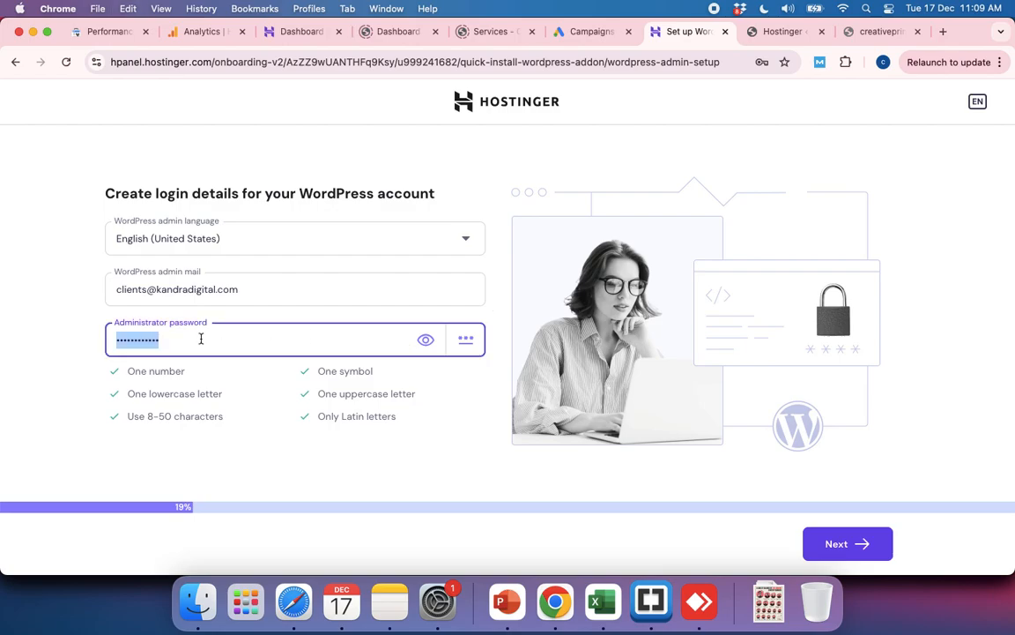
type("••")
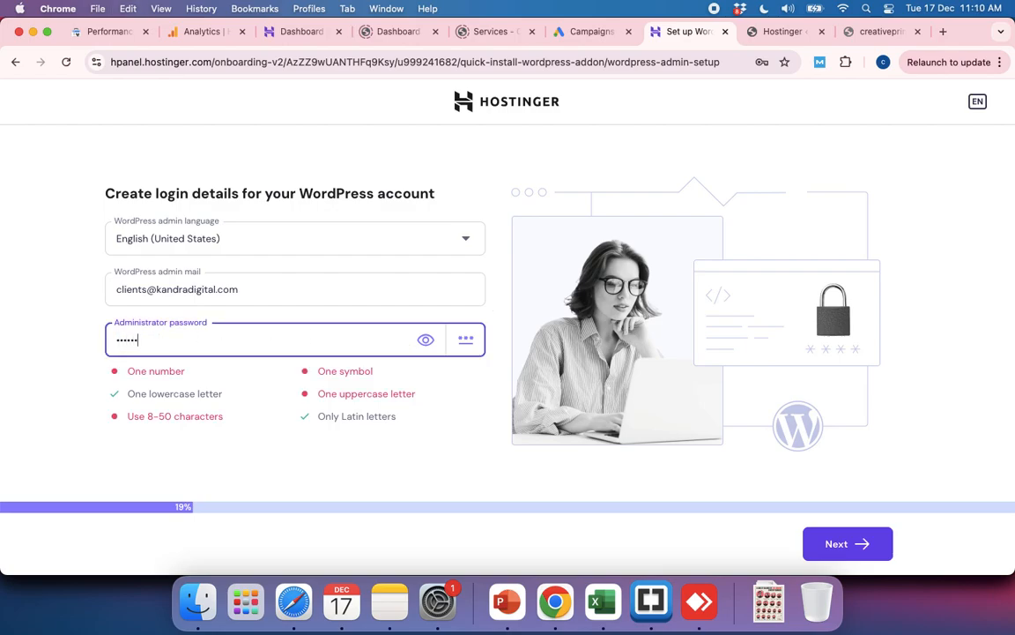
type("••••••")
double_click(220, 351)
type("••••••••")
left_click(436, 428)
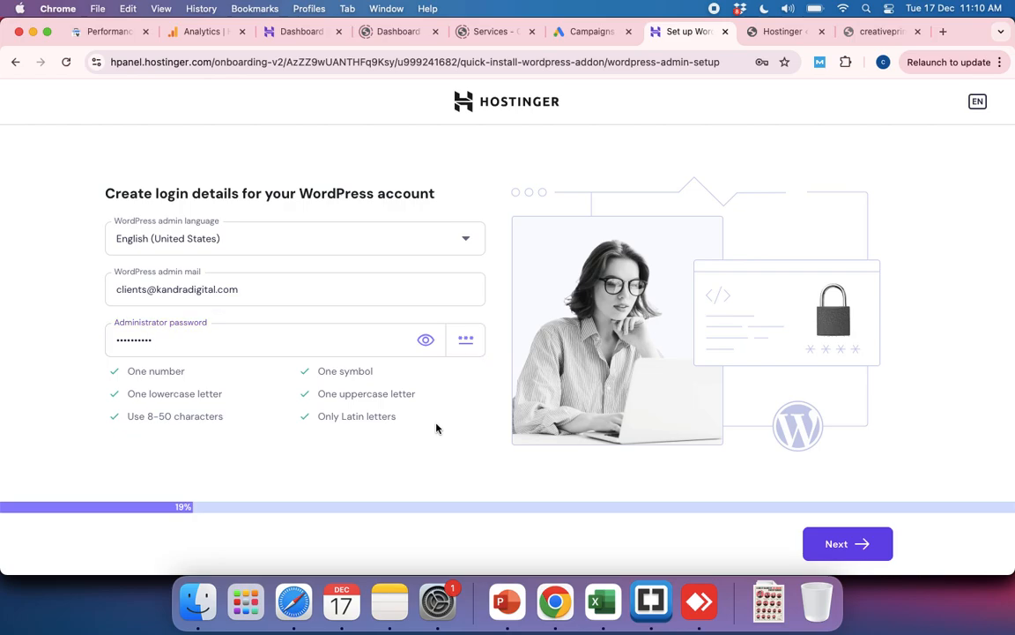
left_click(833, 543)
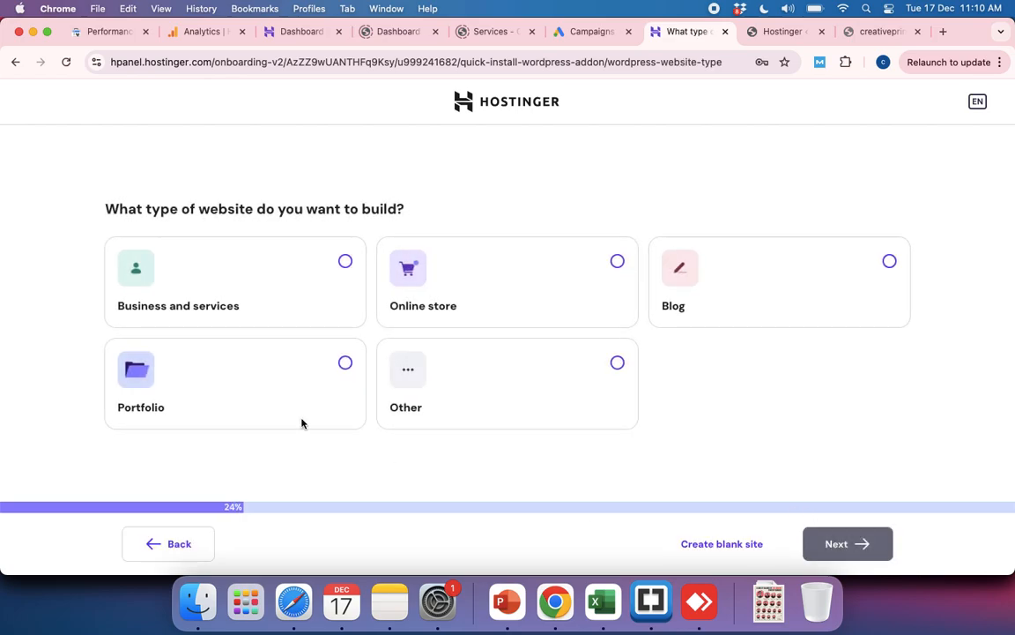
Step: Choose Business and services as the website type and proceed to the pre-built website selection
left_click(211, 299)
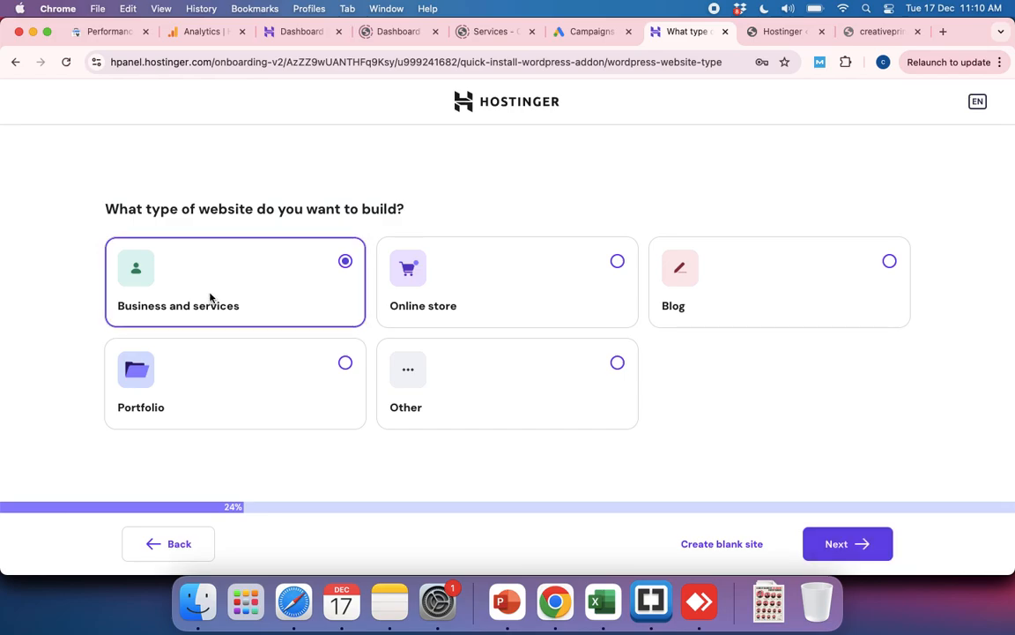
left_click(843, 553)
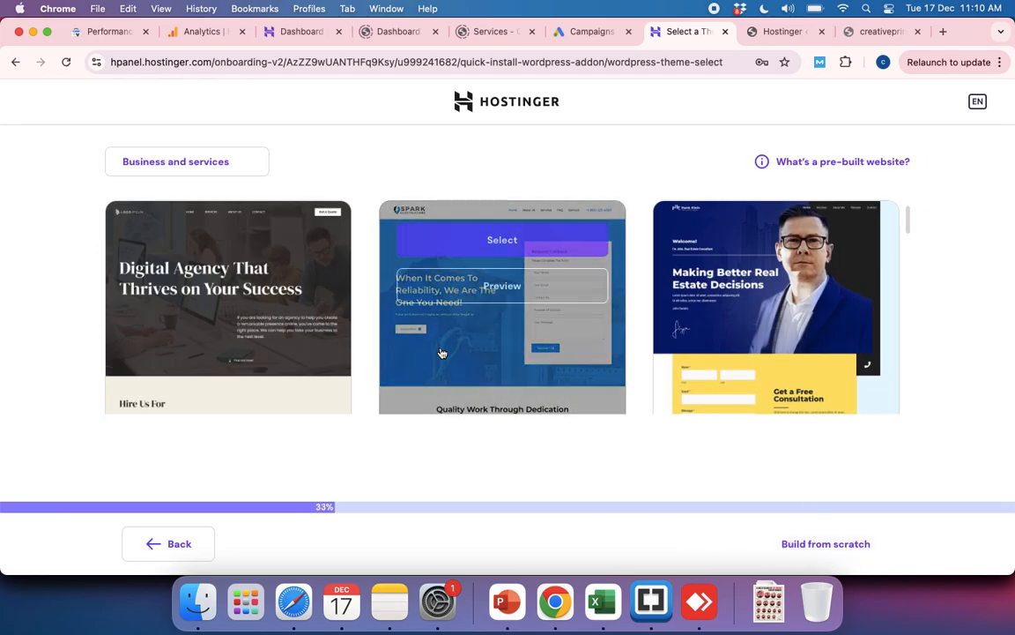
Step: Browse the pre-built website templates offered for business and services
scroll(474, 370, "down", 3)
scroll(474, 369, "down", 2)
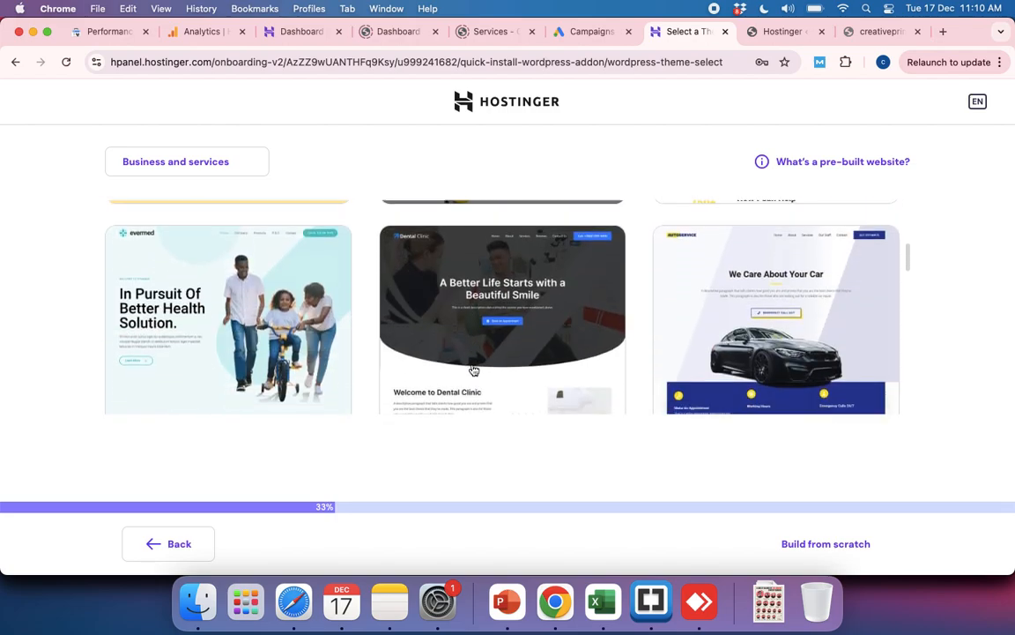
scroll(474, 369, "up", 5)
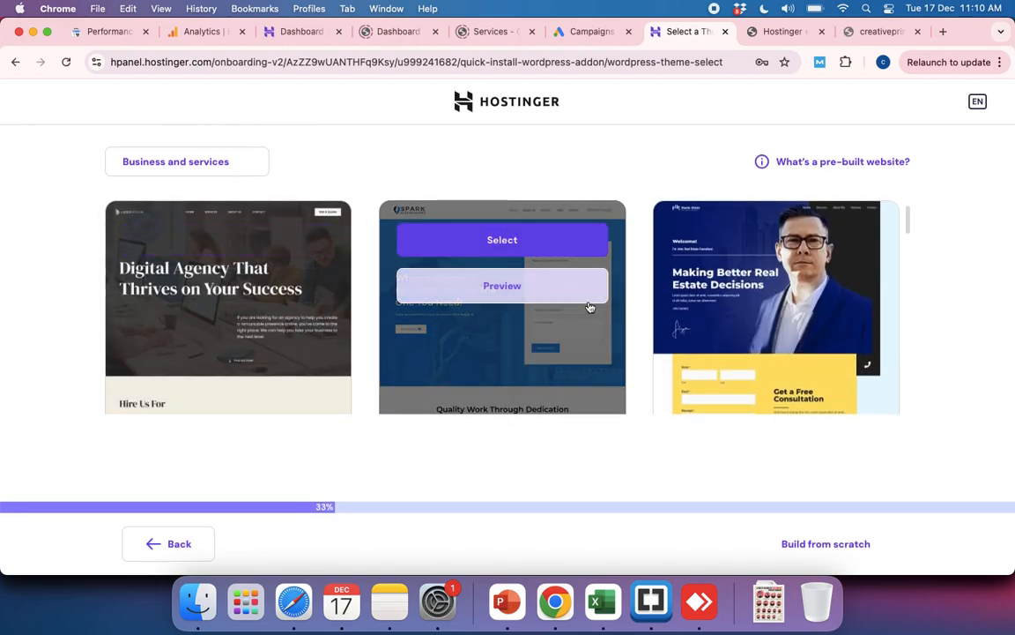
scroll(525, 366, "down", 8)
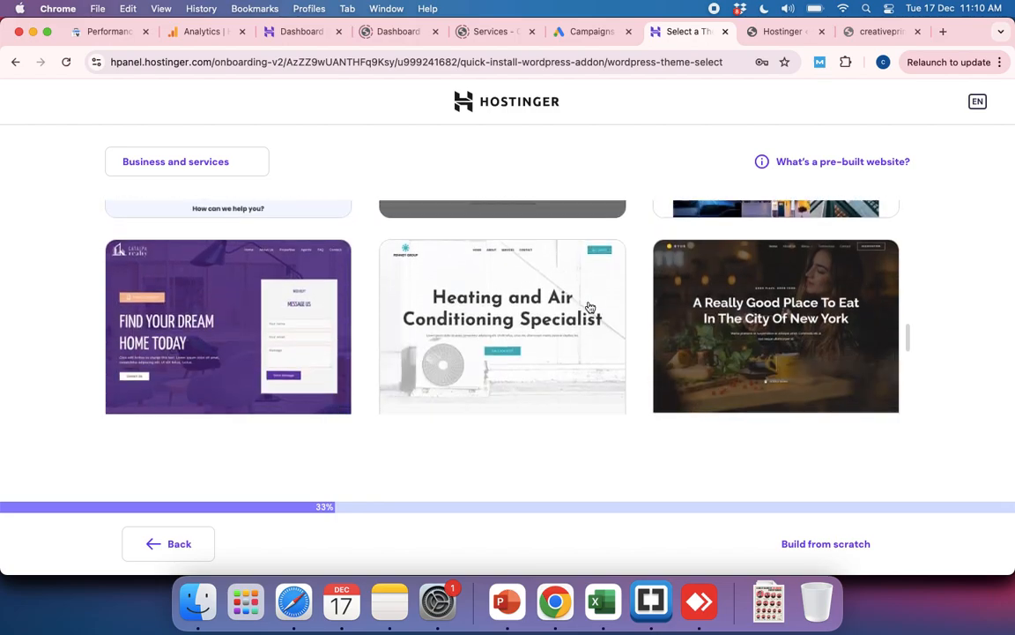
scroll(589, 307, "up", 5)
scroll(590, 307, "up", 4)
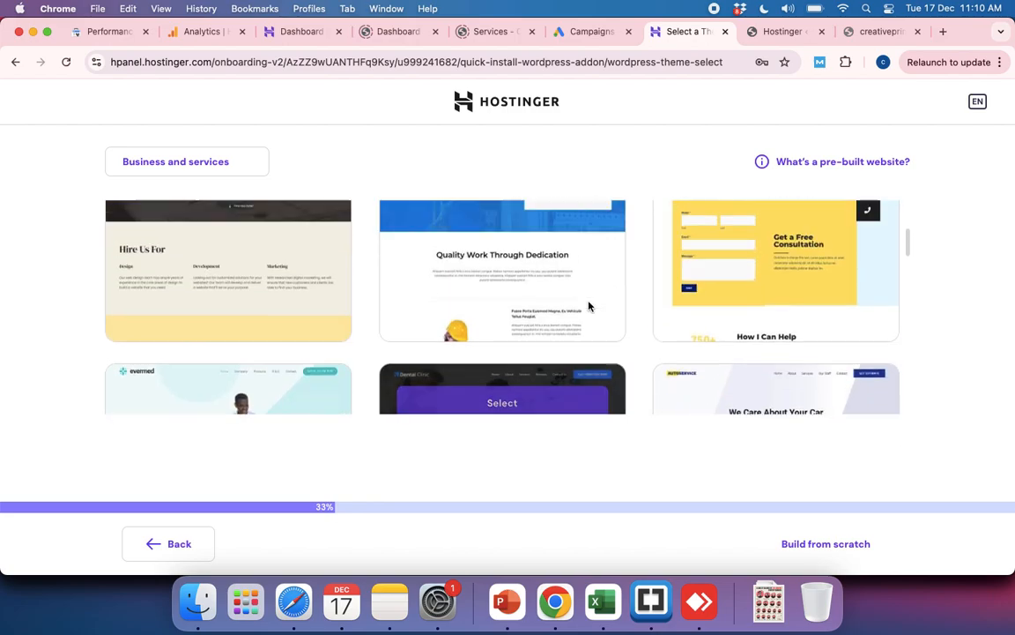
scroll(486, 304, "down", 1)
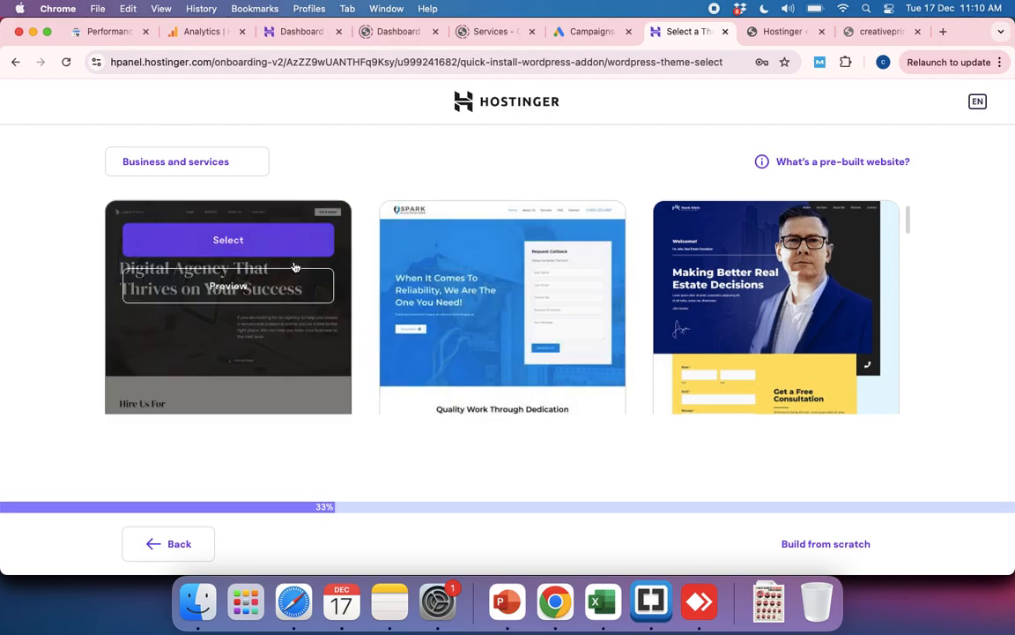
scroll(473, 352, "down", 5)
scroll(476, 352, "down", 5)
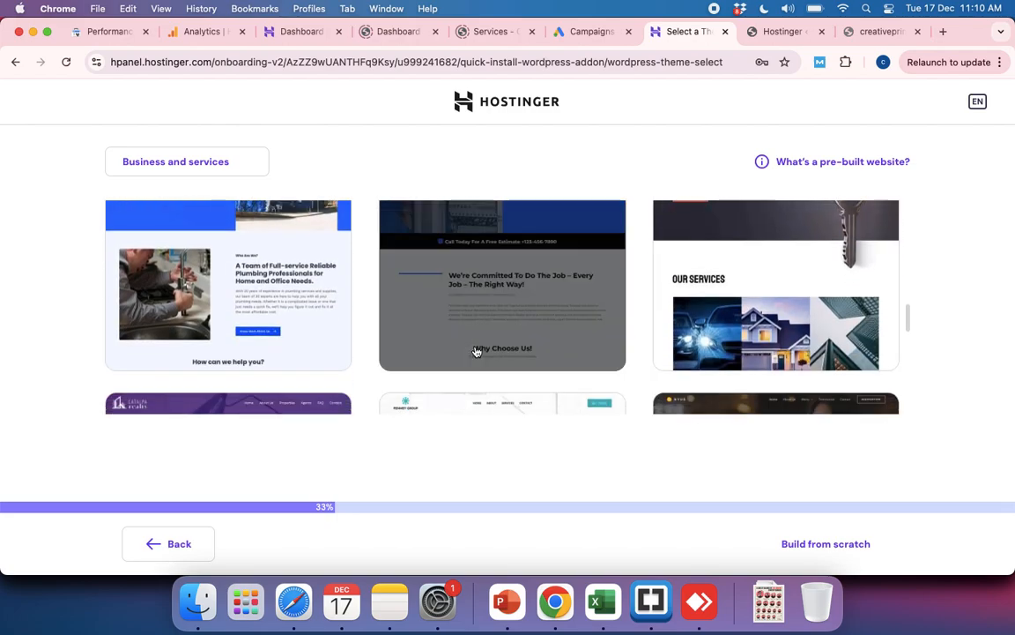
scroll(476, 352, "up", 1)
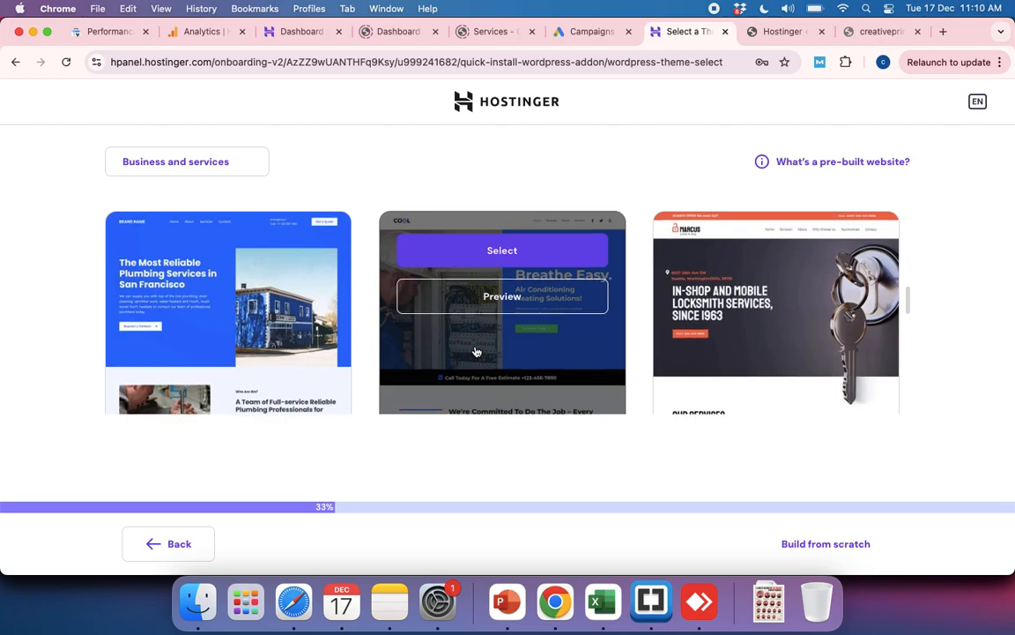
Step: Choose to build the site from scratch with the Astra theme and review the recommended plugins
left_click(800, 547)
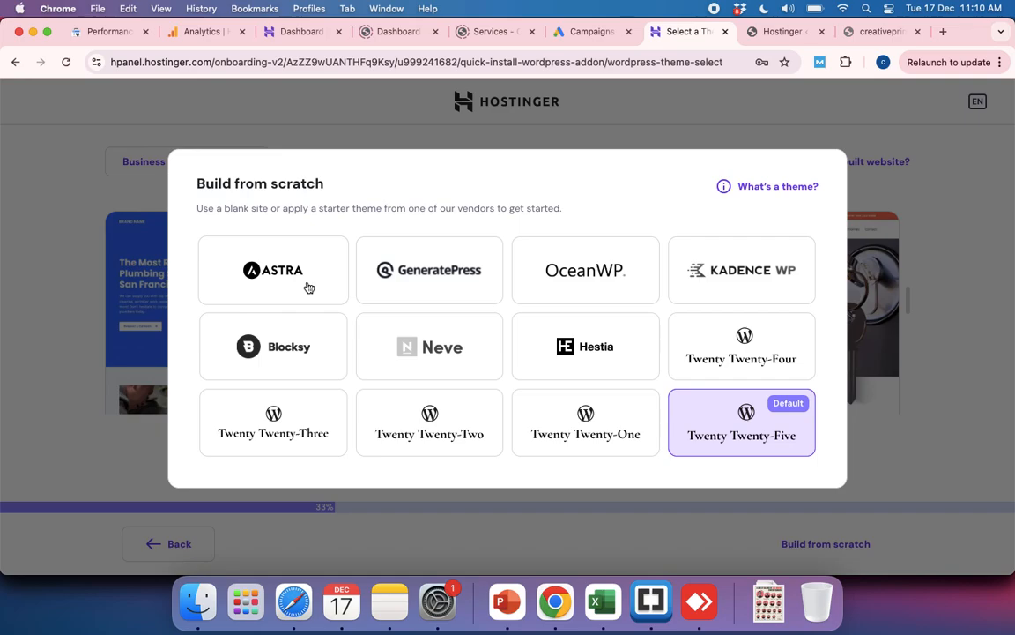
left_click(297, 283)
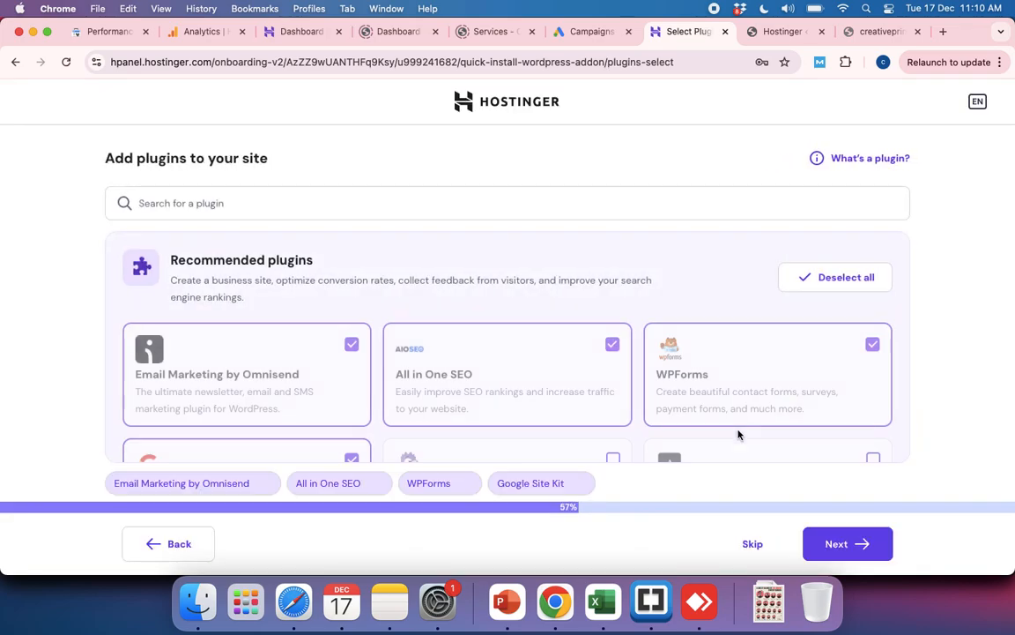
scroll(544, 374, "down", 2)
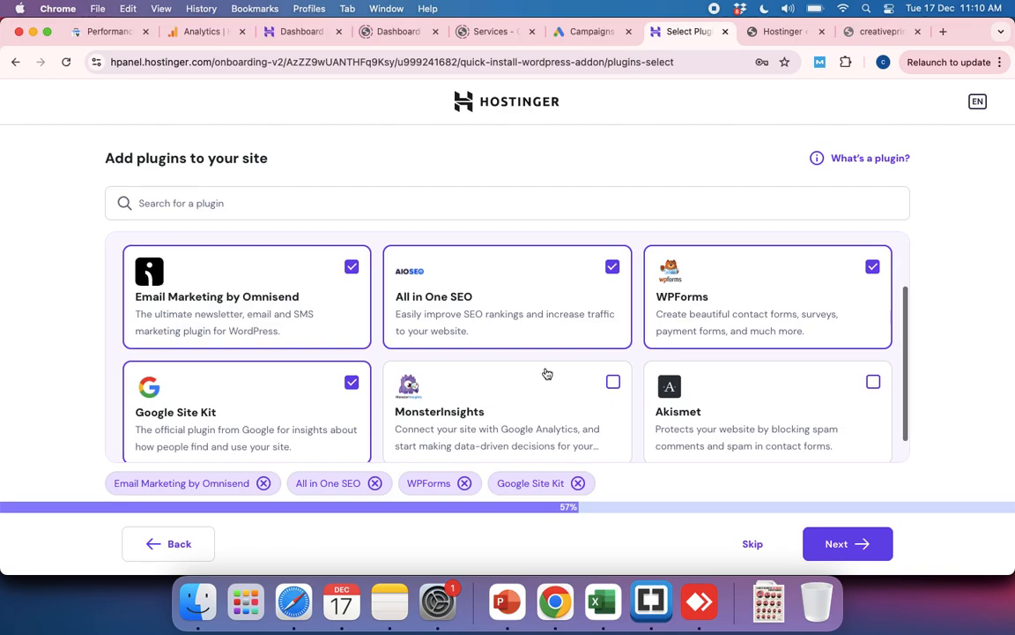
scroll(546, 374, "down", 1)
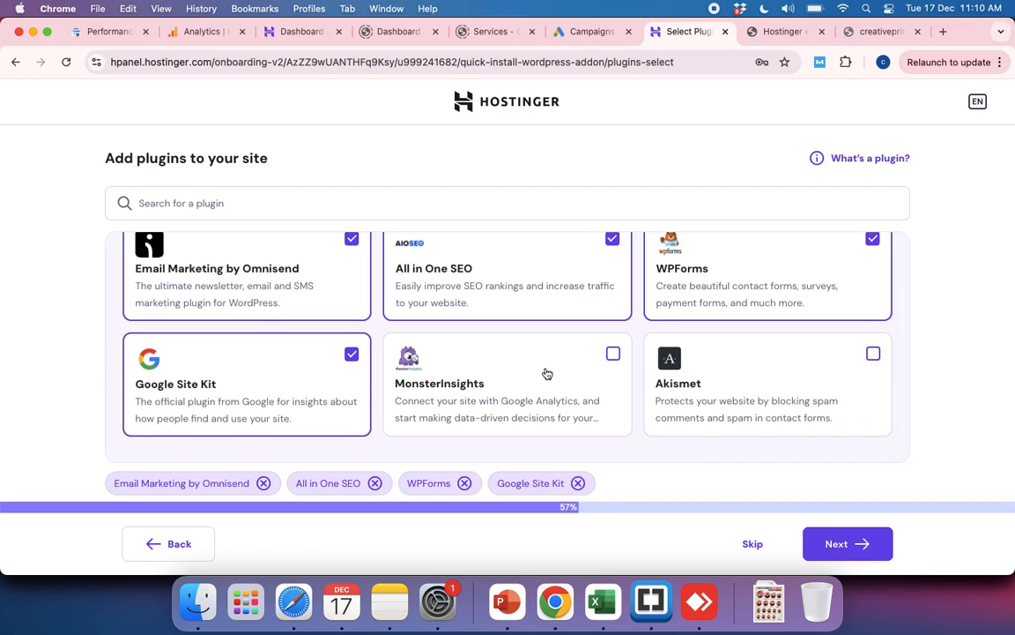
left_click(829, 544)
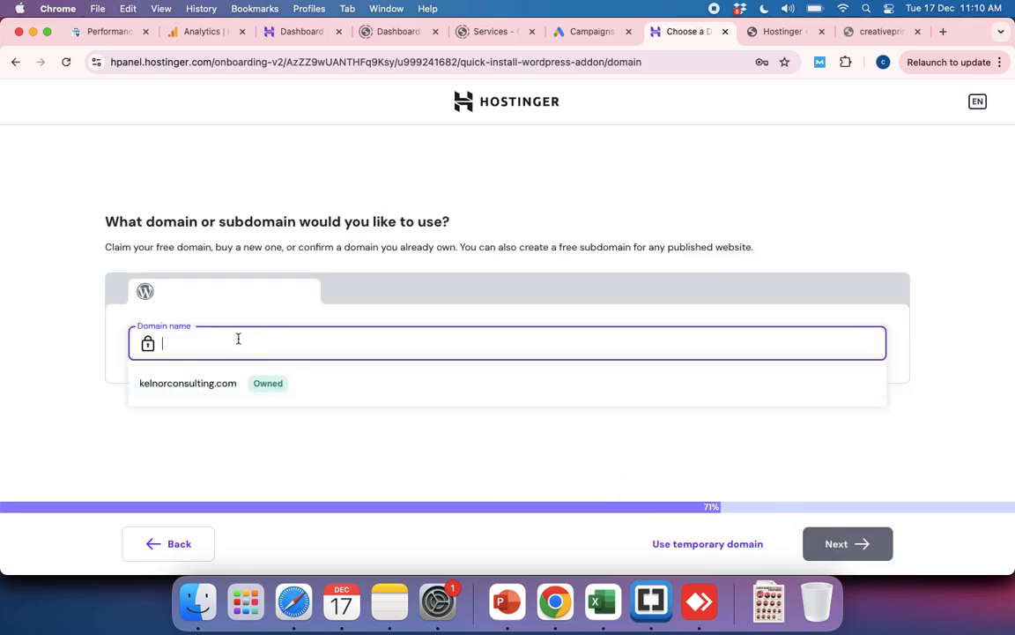
left_click(162, 544)
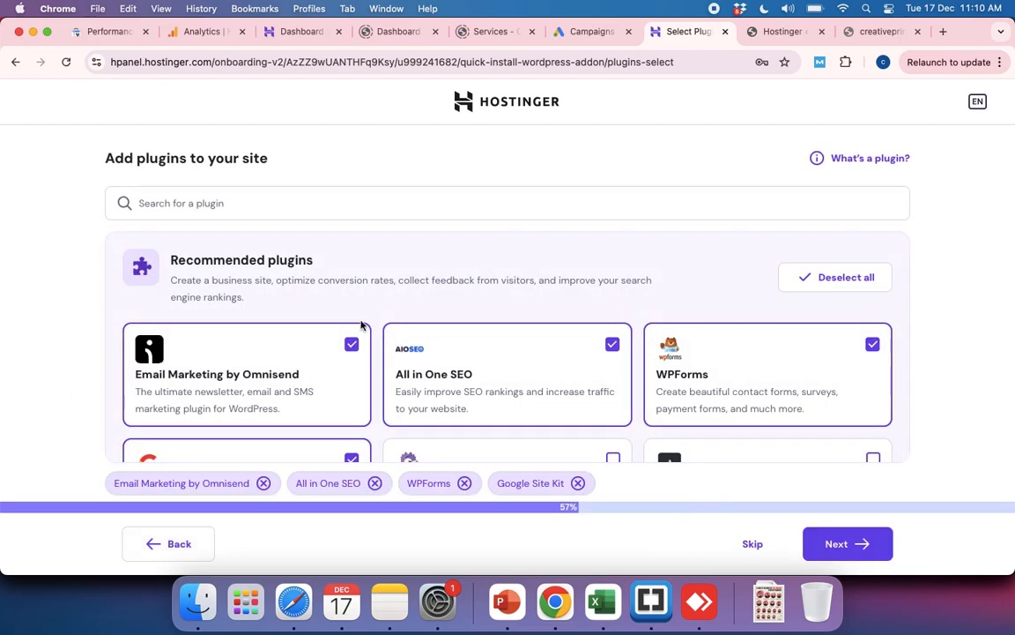
left_click(350, 345)
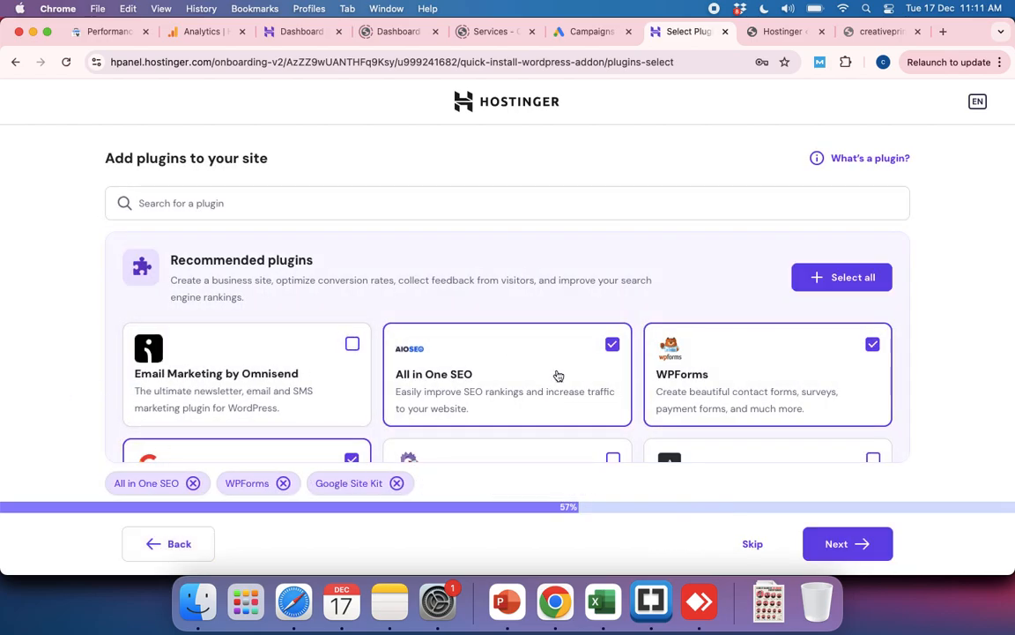
left_click(613, 346)
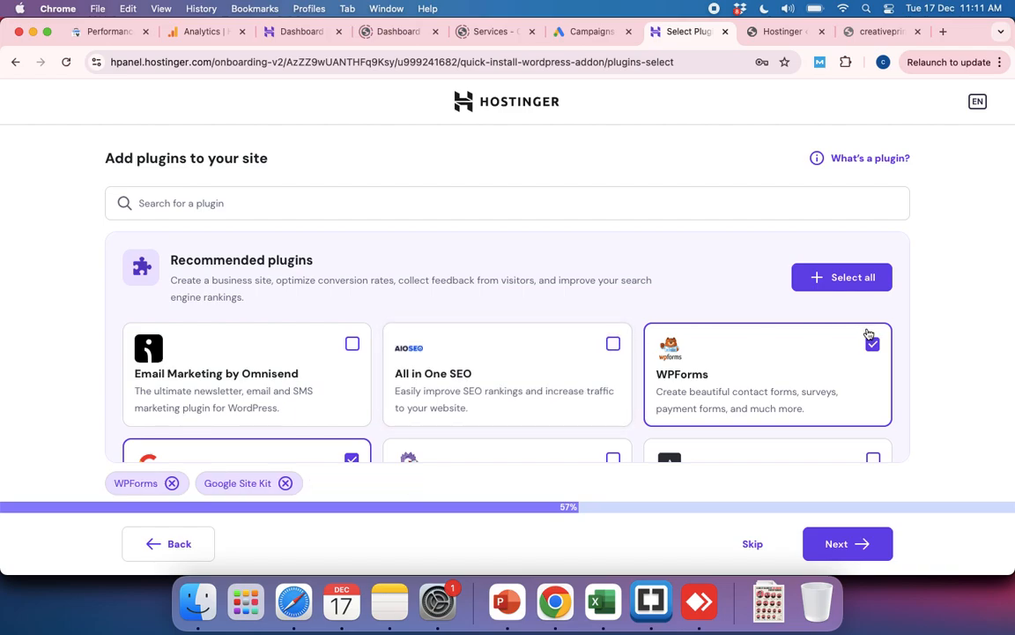
left_click(613, 345)
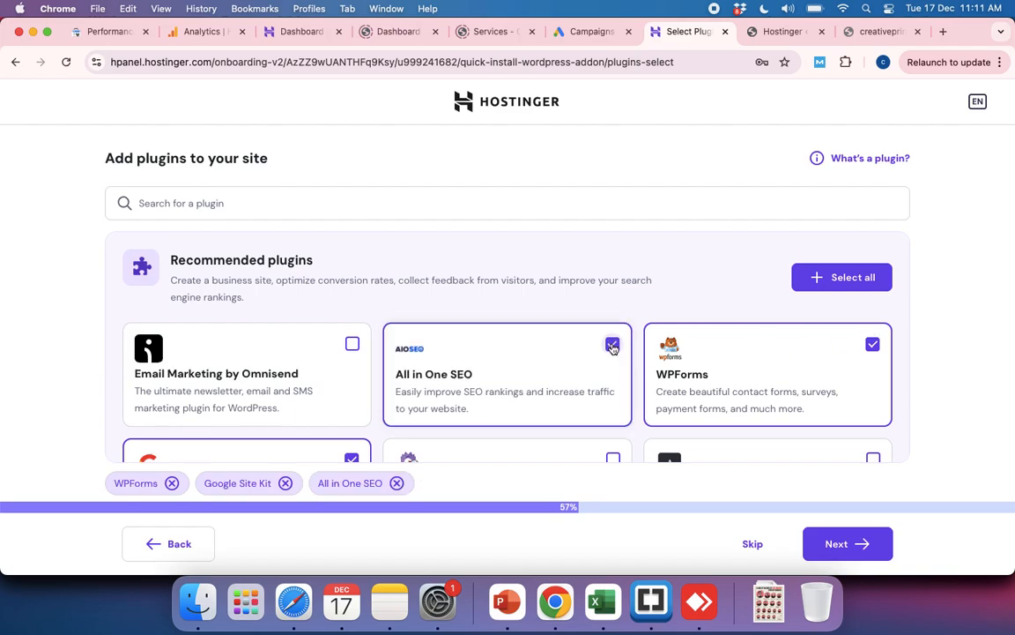
left_click(350, 345)
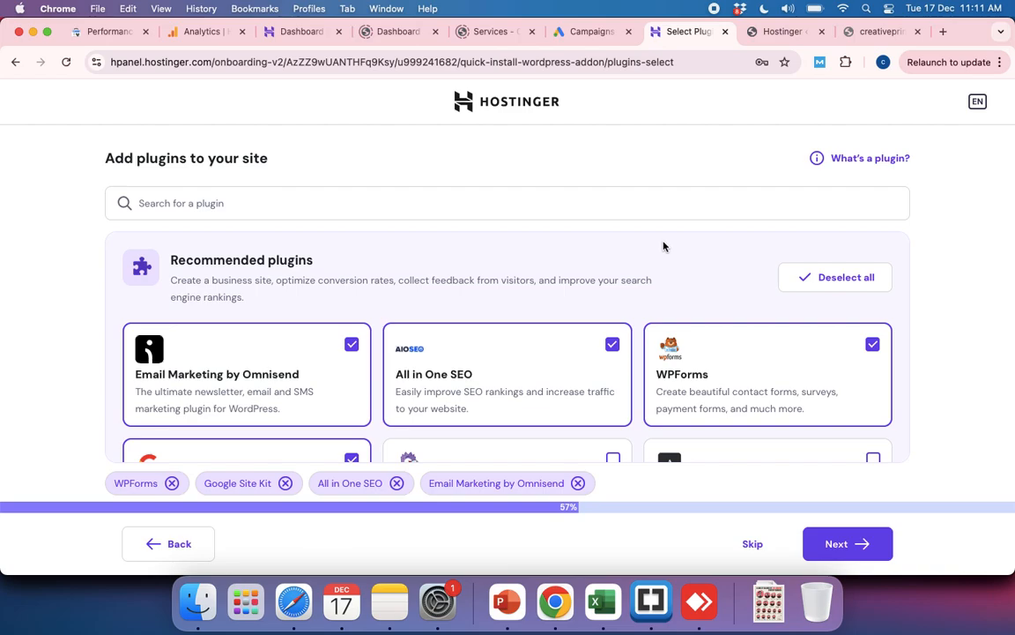
Step: Deselect Google Site Kit, Email Marketing by Omnisend and All in One SEO, keeping only WPForms, and proceed to the domain choice
scroll(504, 294, "down", 2)
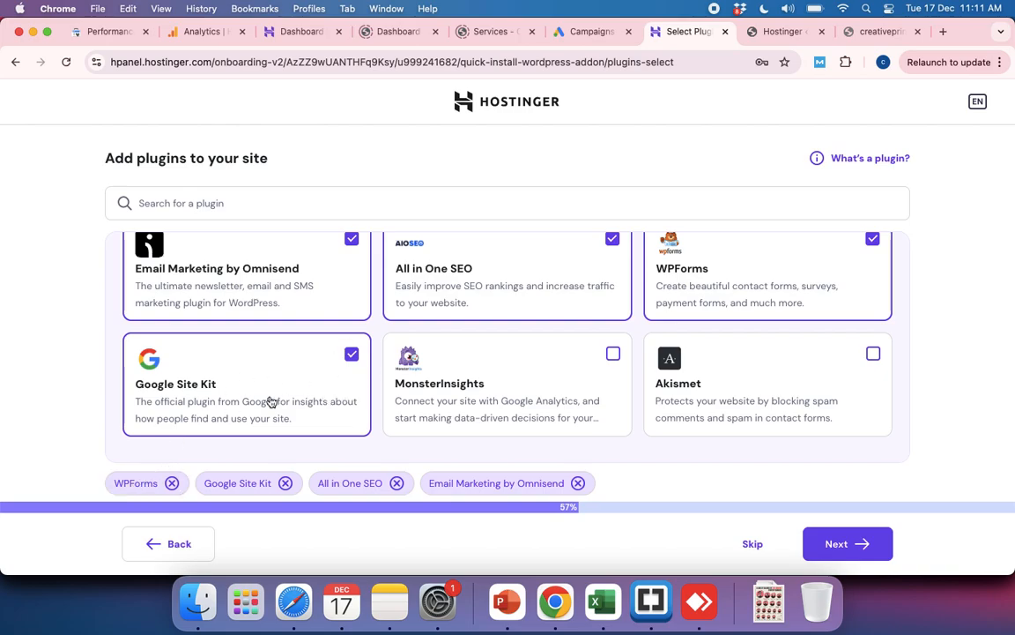
left_click(351, 356)
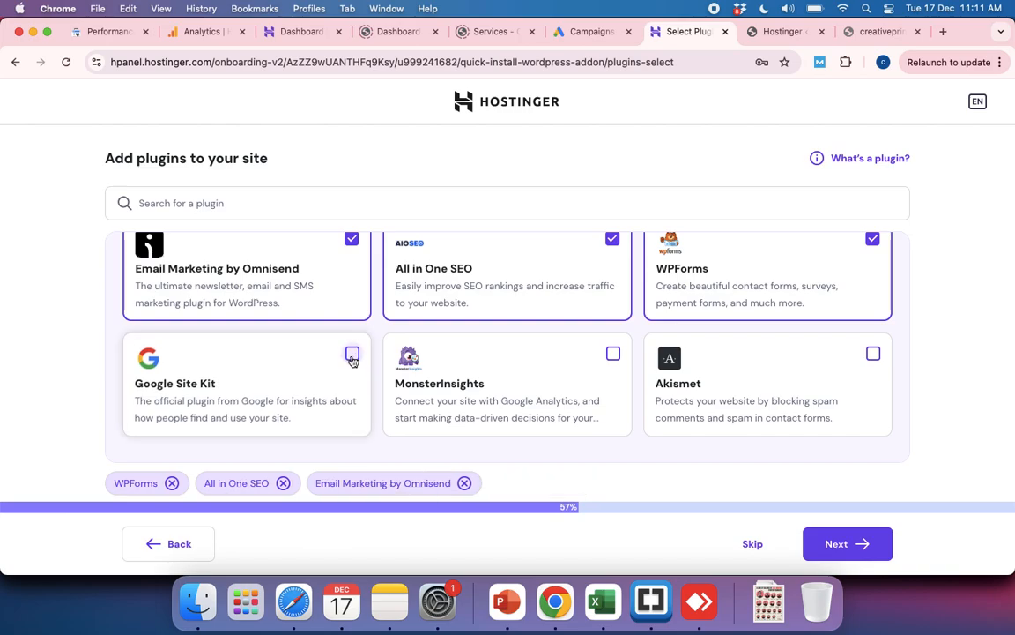
scroll(352, 358, "up", 2)
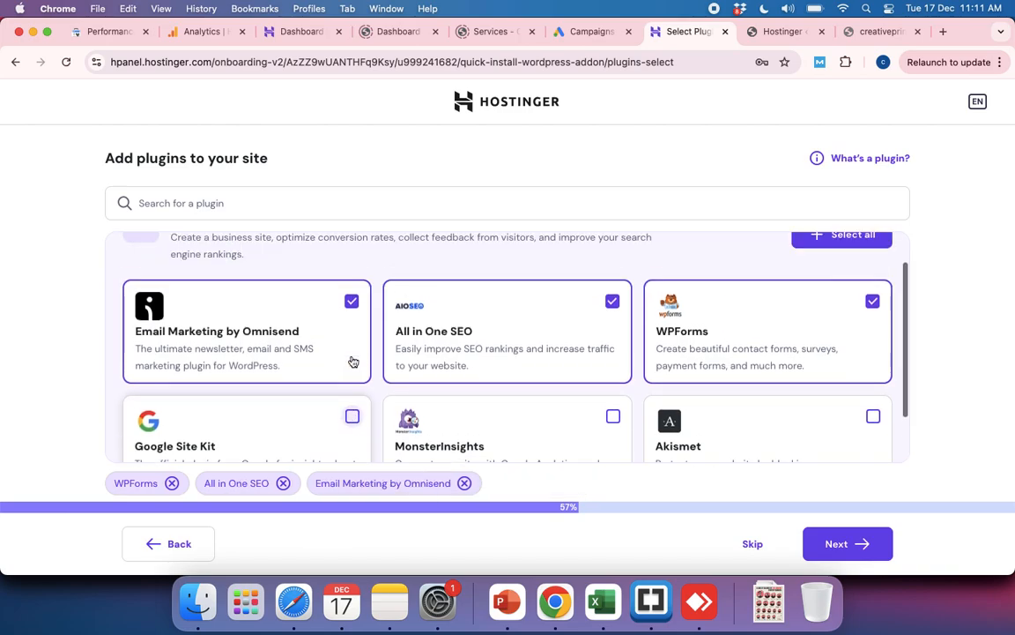
left_click(353, 302)
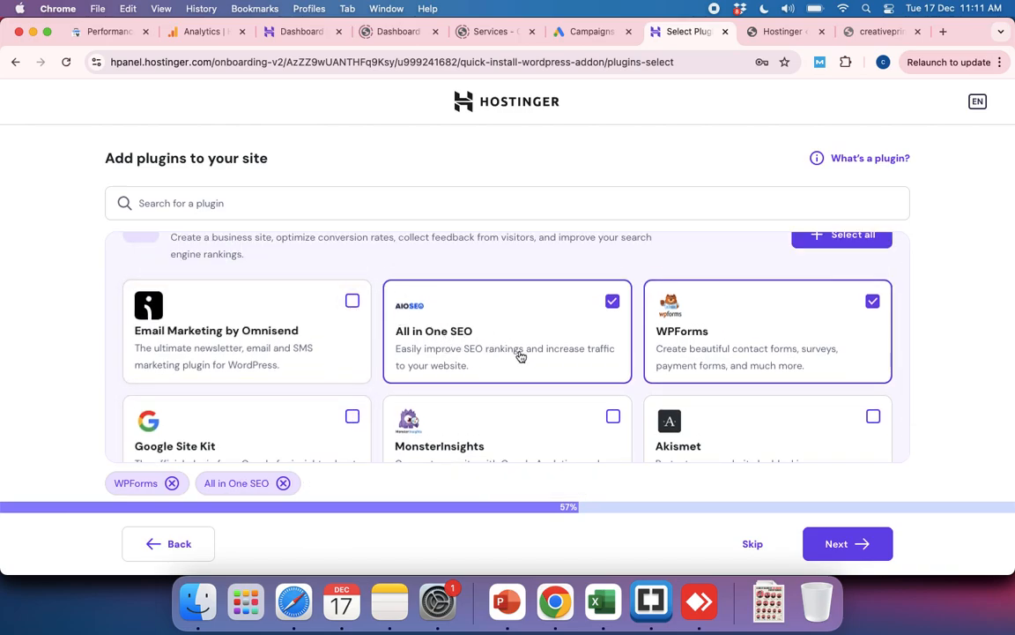
left_click(612, 302)
scroll(519, 367, "down", 2)
scroll(519, 367, "up", 3)
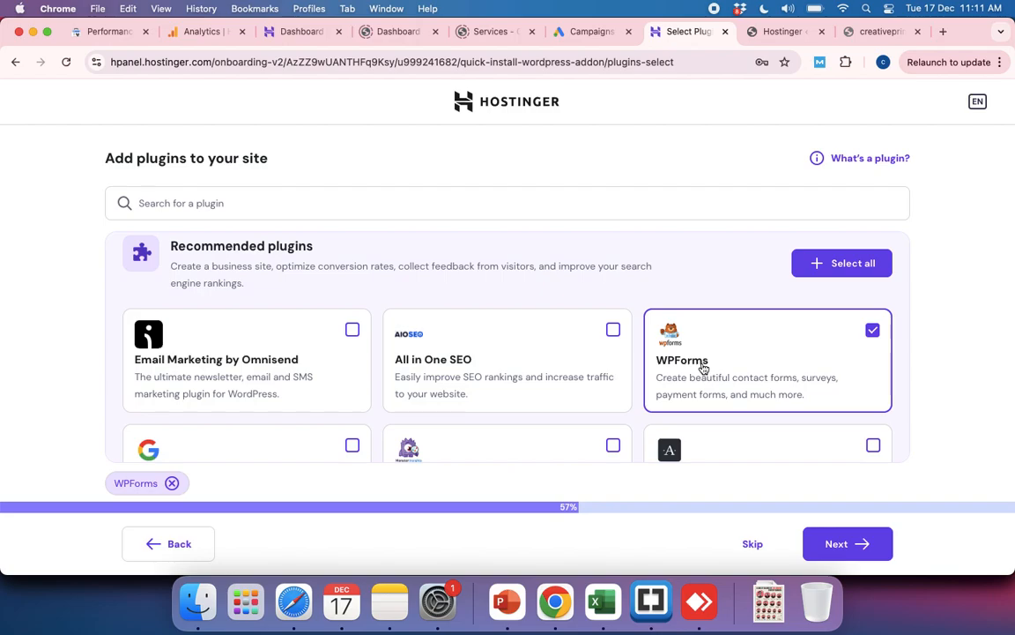
left_click(838, 545)
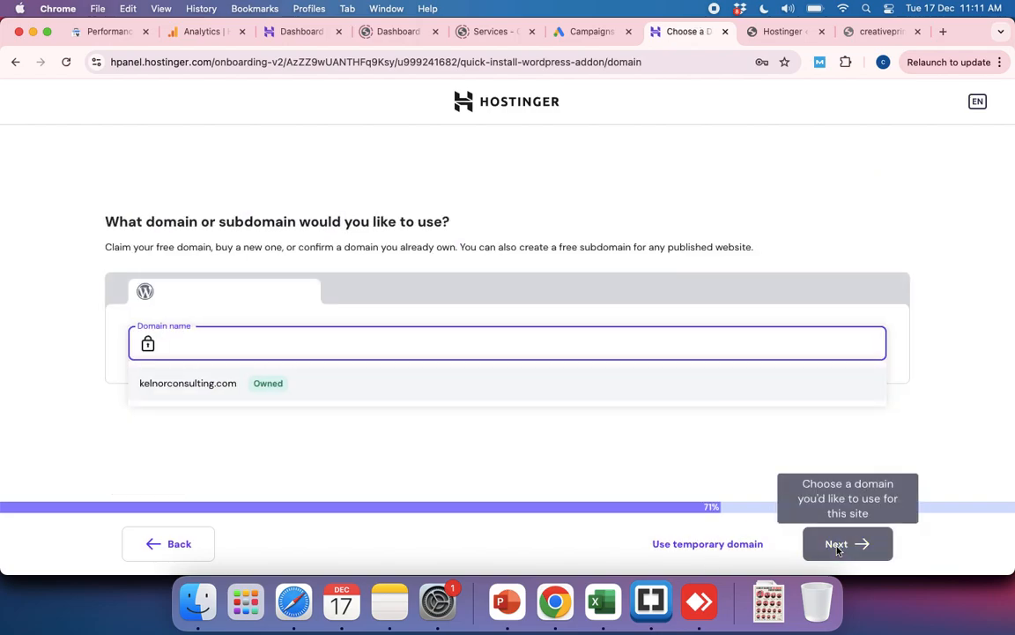
Step: Enter svprintpack as the domain name and look through the suggested domains
type("sv")
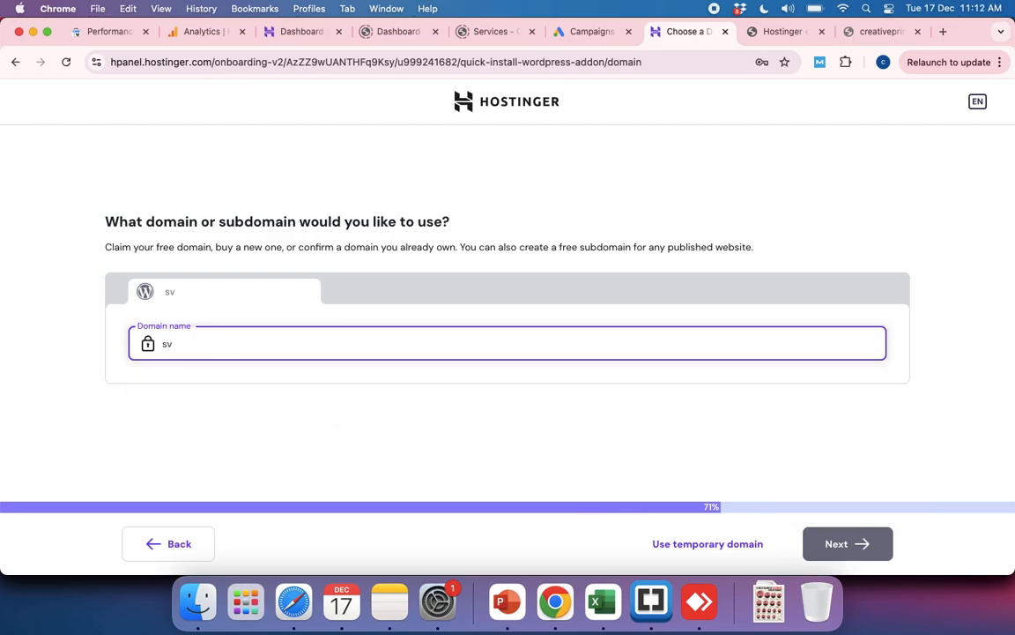
type("printpack")
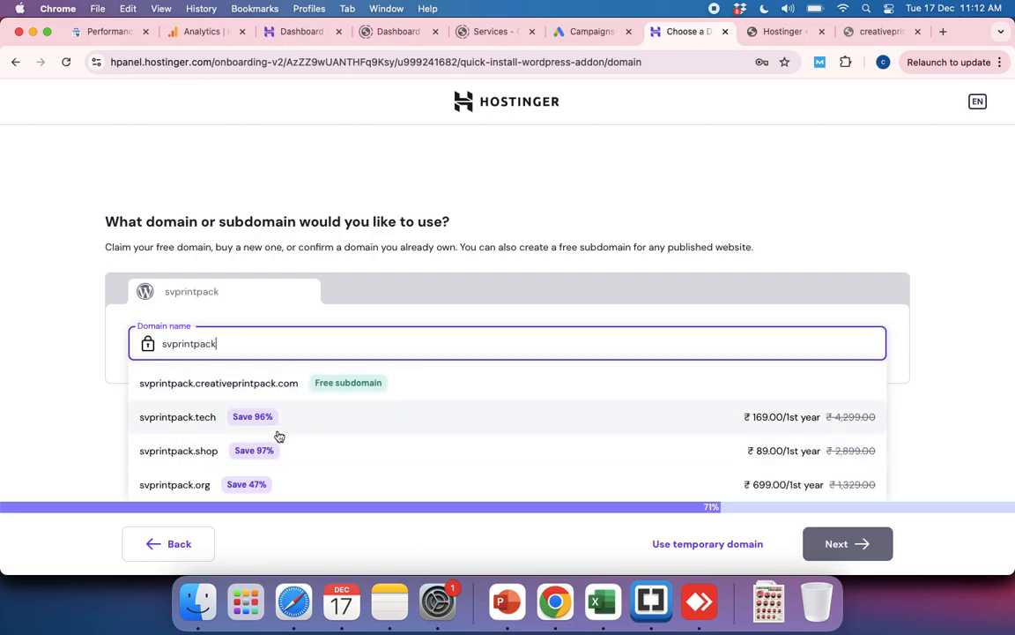
scroll(279, 436, "down", 5)
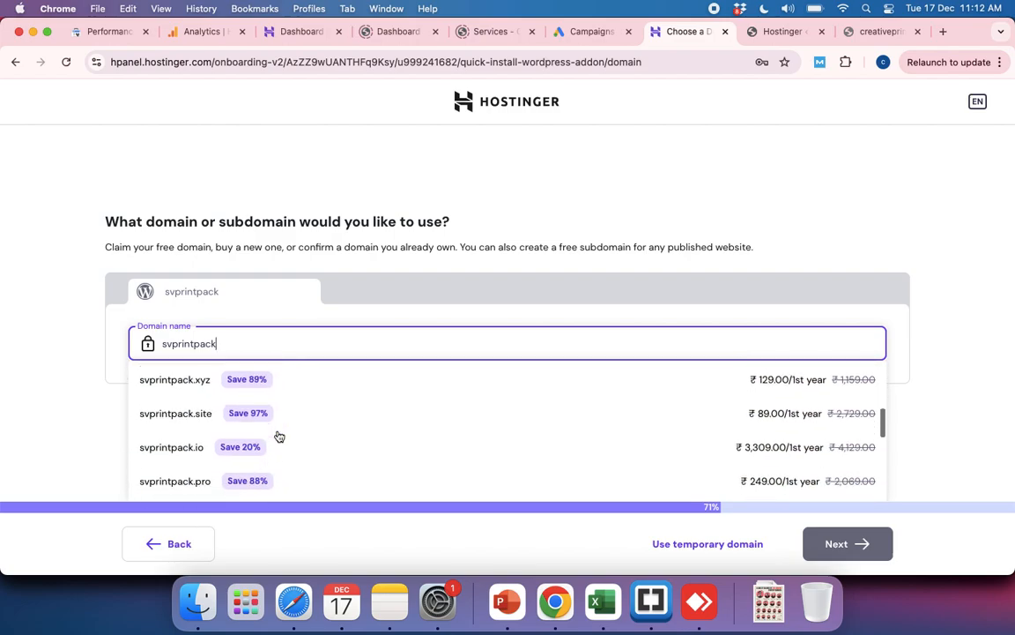
scroll(278, 436, "down", 10)
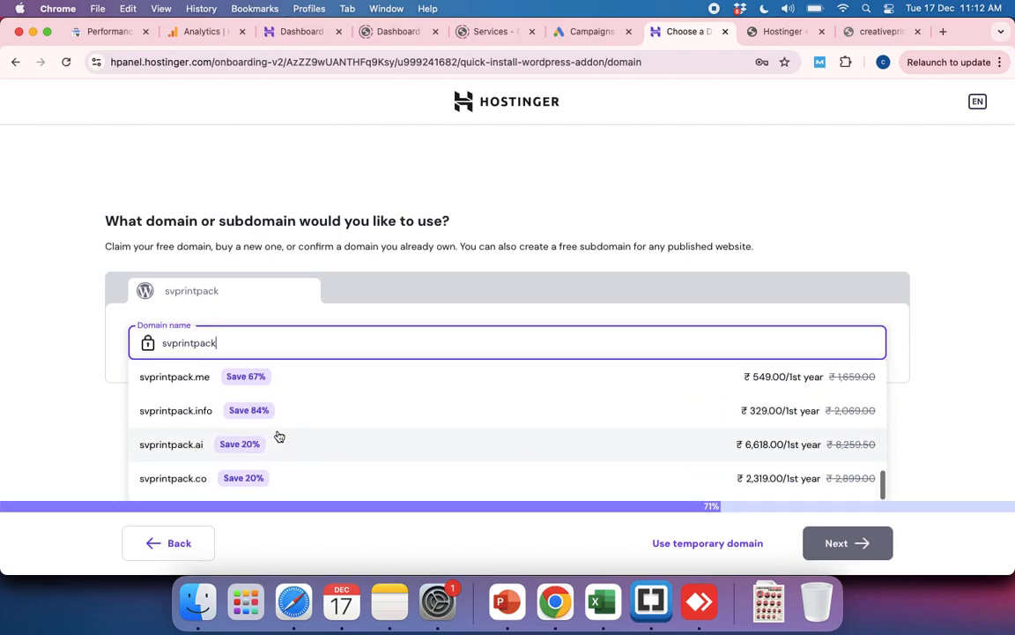
scroll(279, 436, "up", 15)
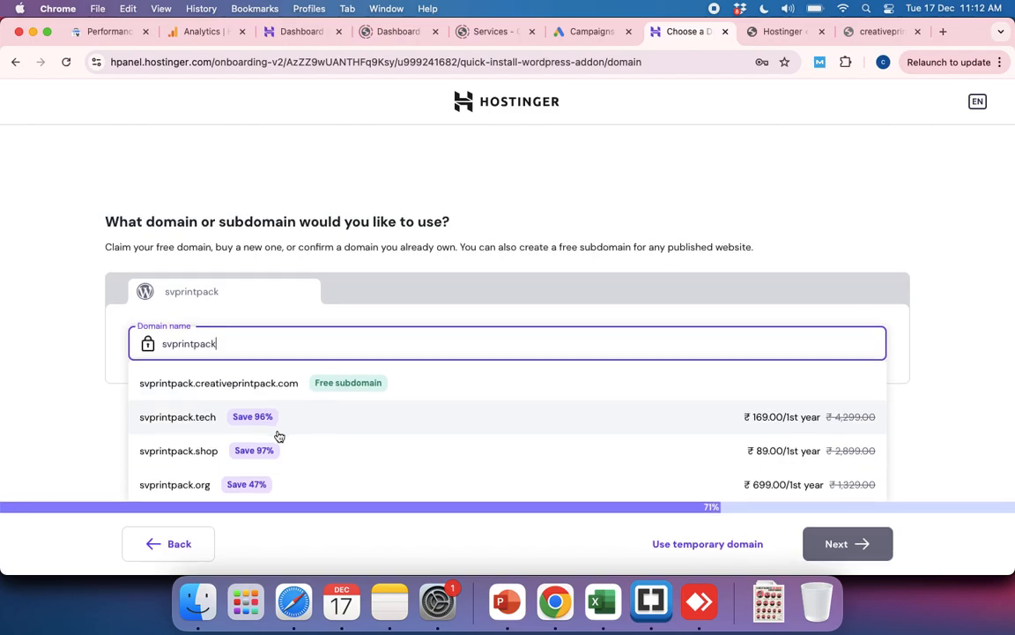
scroll(262, 421, "down", 3)
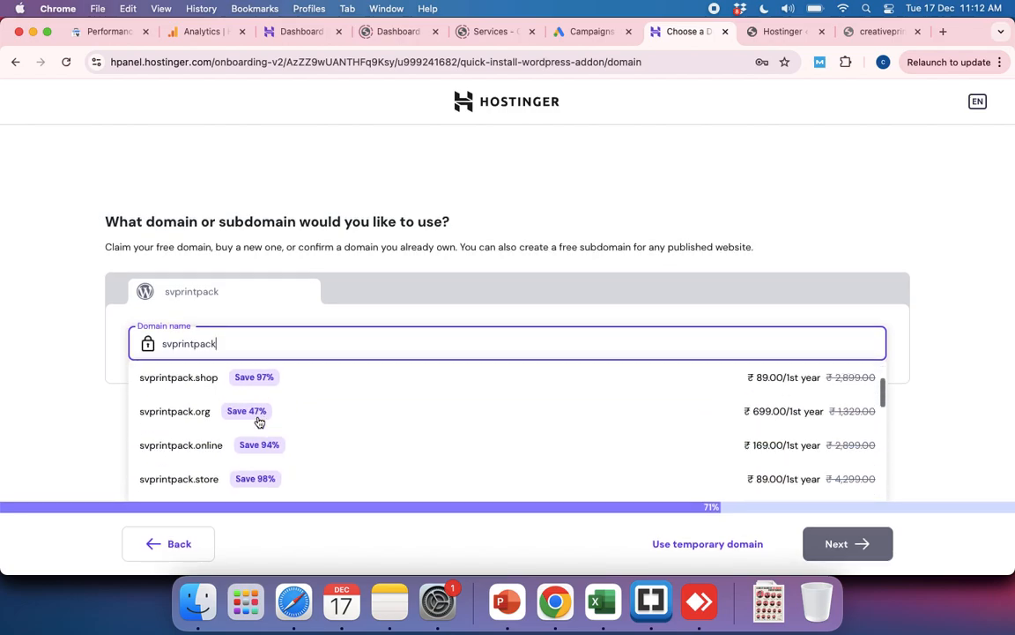
scroll(260, 421, "down", 5)
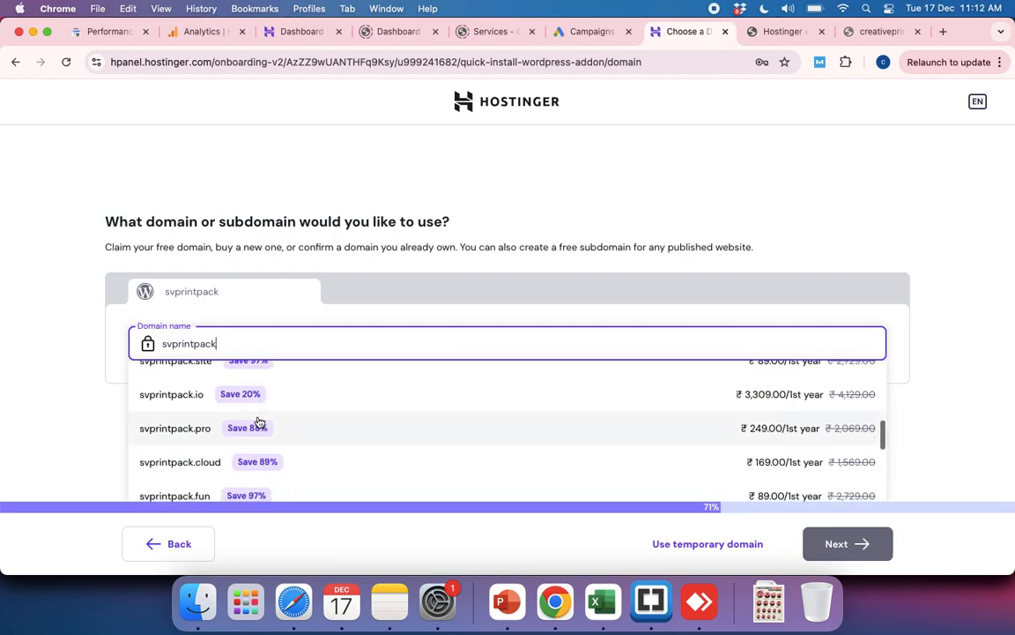
Step: Replace the domain name with qatarforyou.com and choose it as an already owned domain for the website
key("super+a")
type("qatarfo")
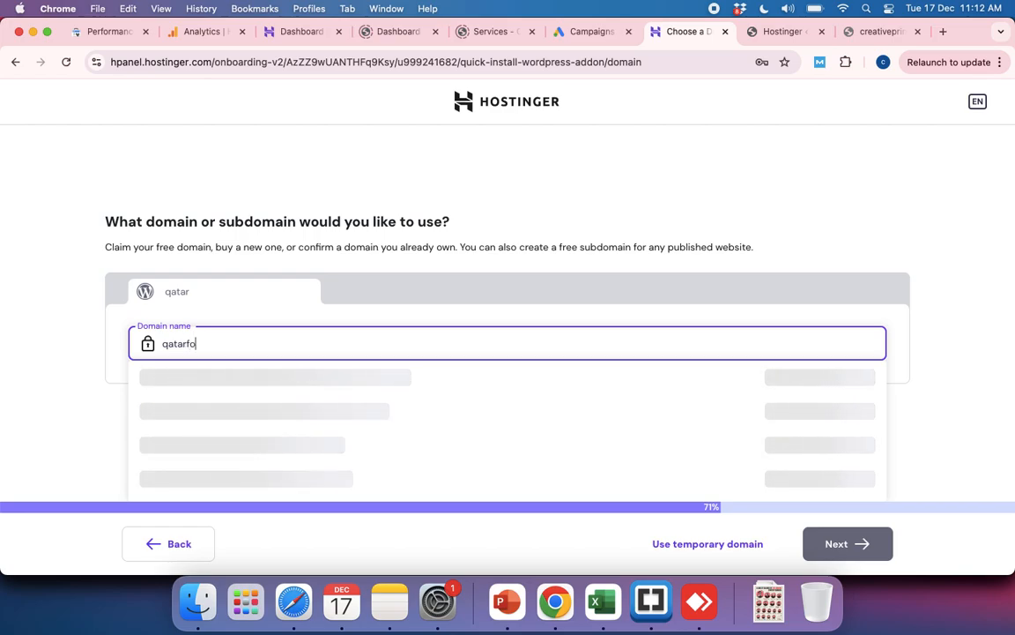
type("ryou.com")
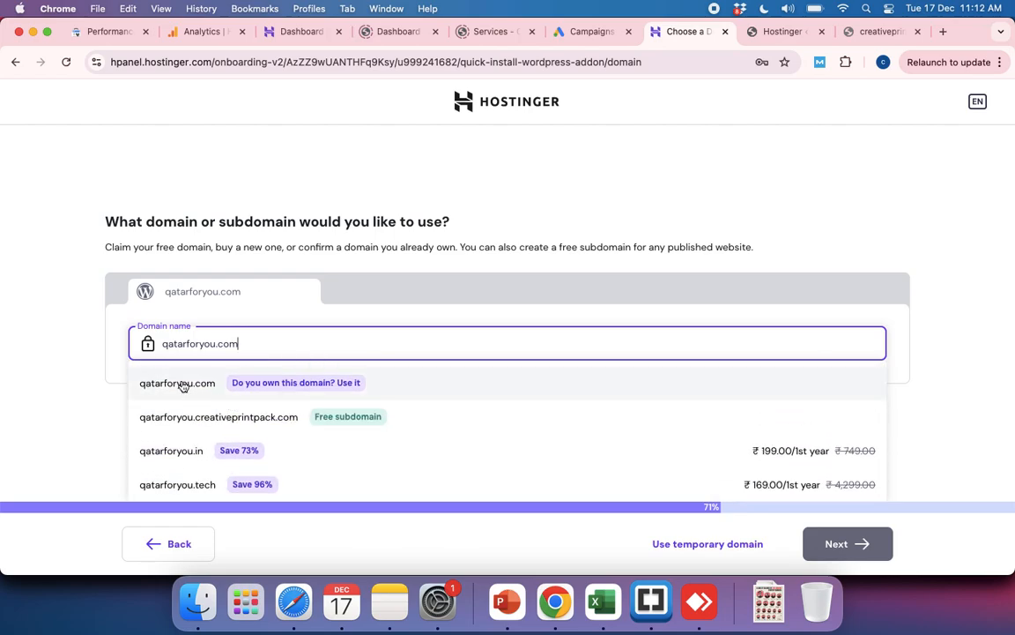
left_click(182, 385)
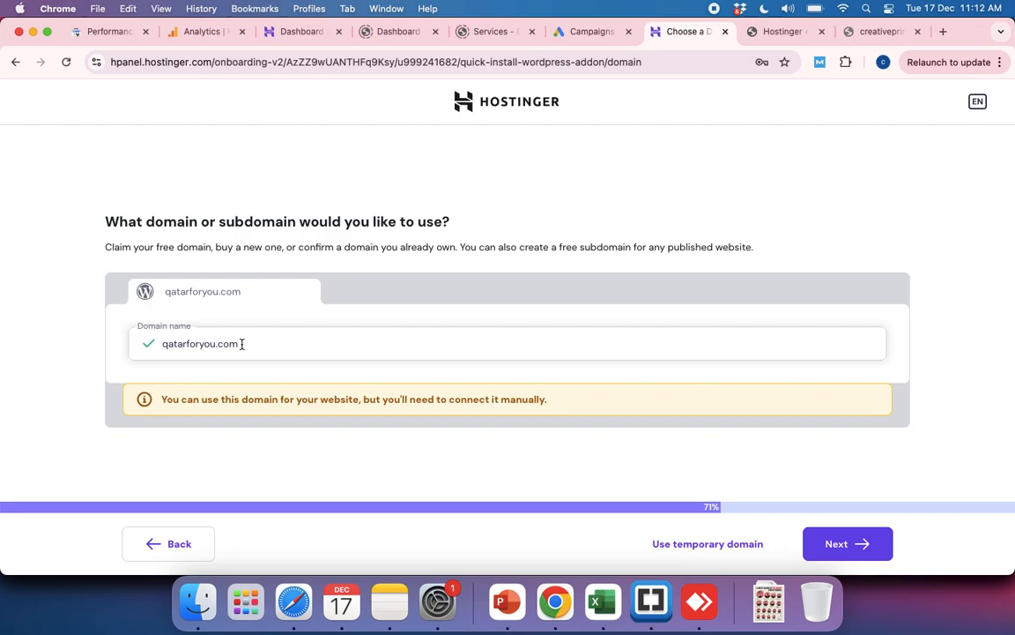
Step: Proceed with qatarforyou.com as the website's domain and highlight the .preview-domain.com part of the new site's admin address
left_click(843, 550)
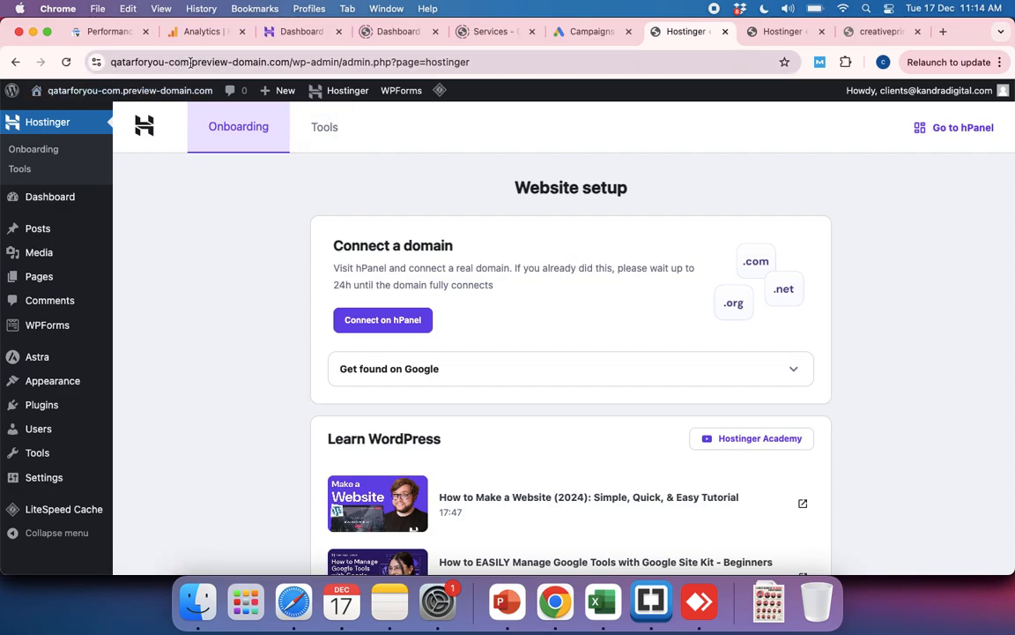
left_click_drag(190, 62, 286, 62)
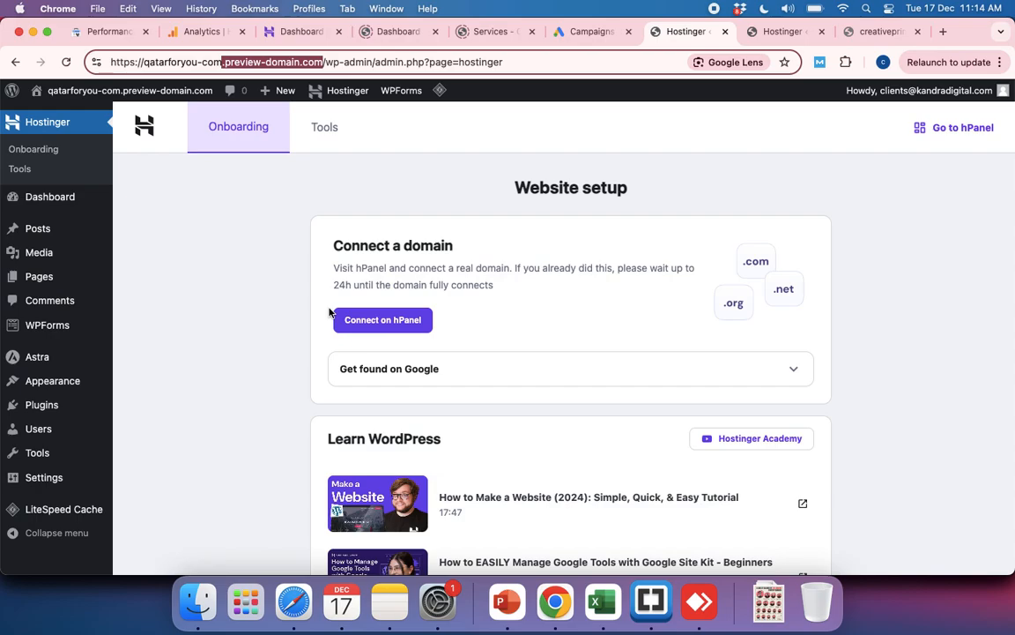
Step: Visit the new WordPress site's front end in a separate tab and look over its default page
mouse_move(106, 88)
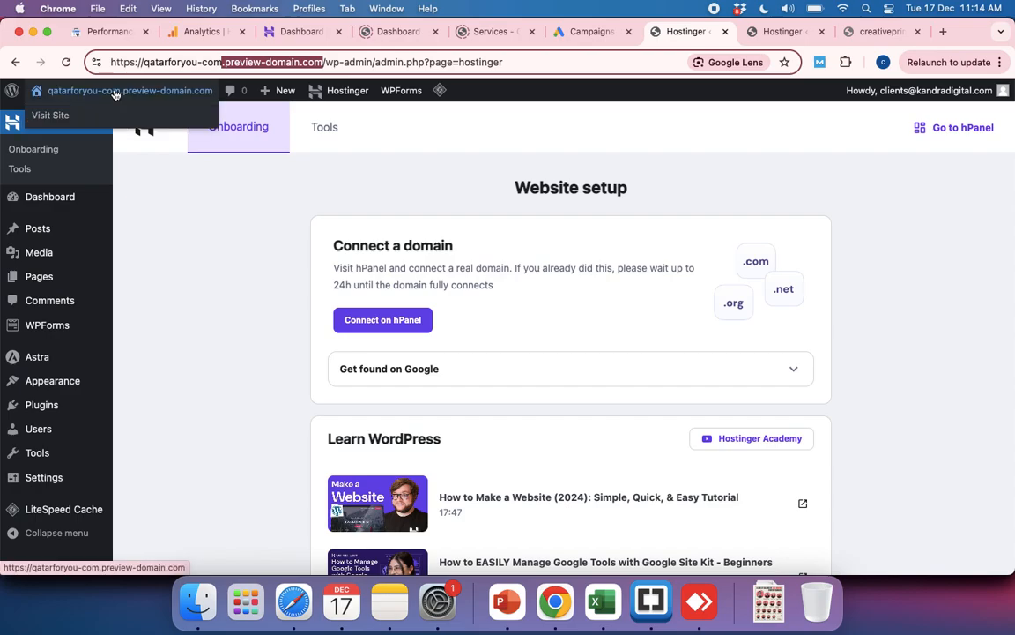
left_click(58, 115, "super")
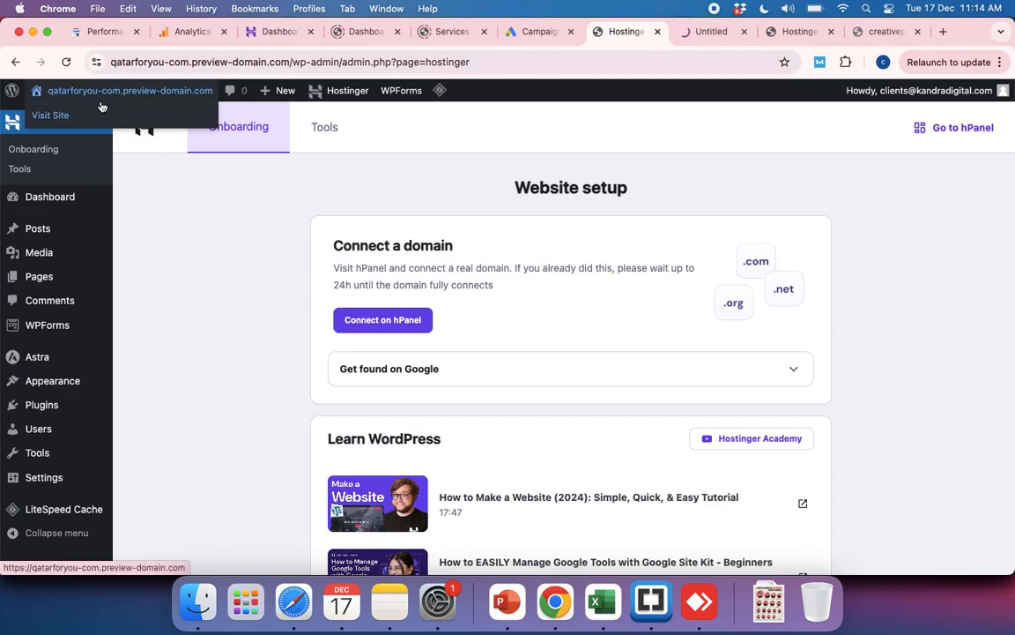
left_click(716, 34)
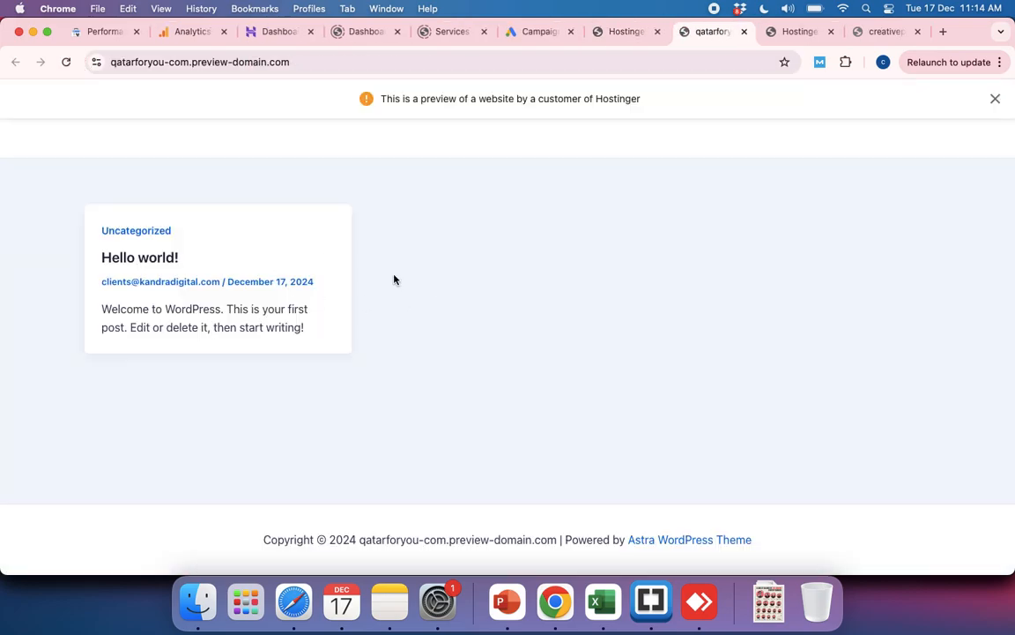
scroll(469, 324, "down", 1)
scroll(469, 325, "up", 1)
Step: Return to the WordPress admin and look through the themes installed on the site
left_click(629, 40)
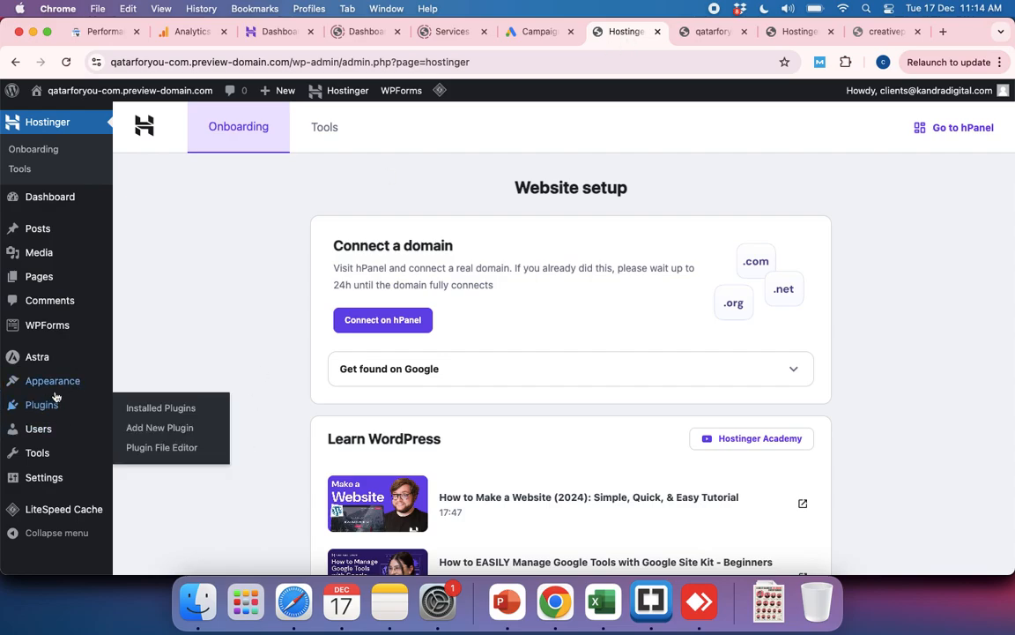
mouse_move(59, 395)
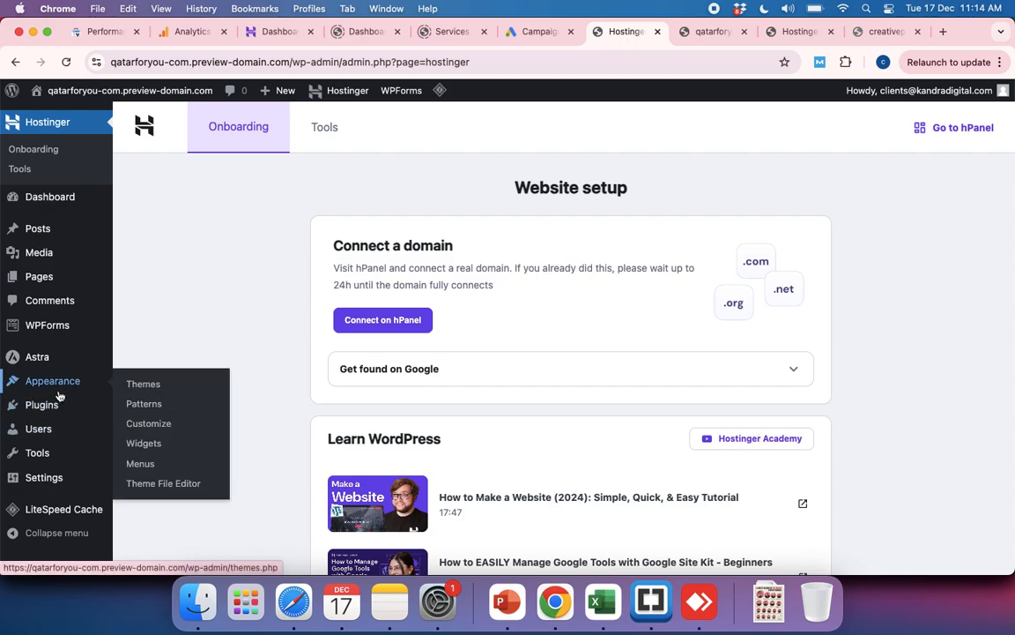
left_click(138, 386)
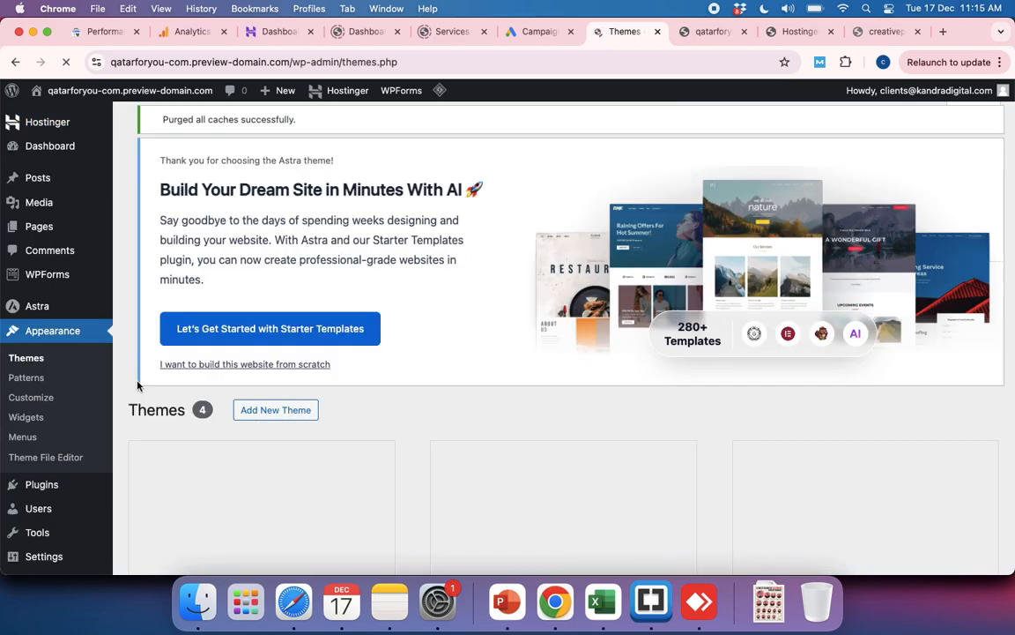
scroll(556, 431, "down", 5)
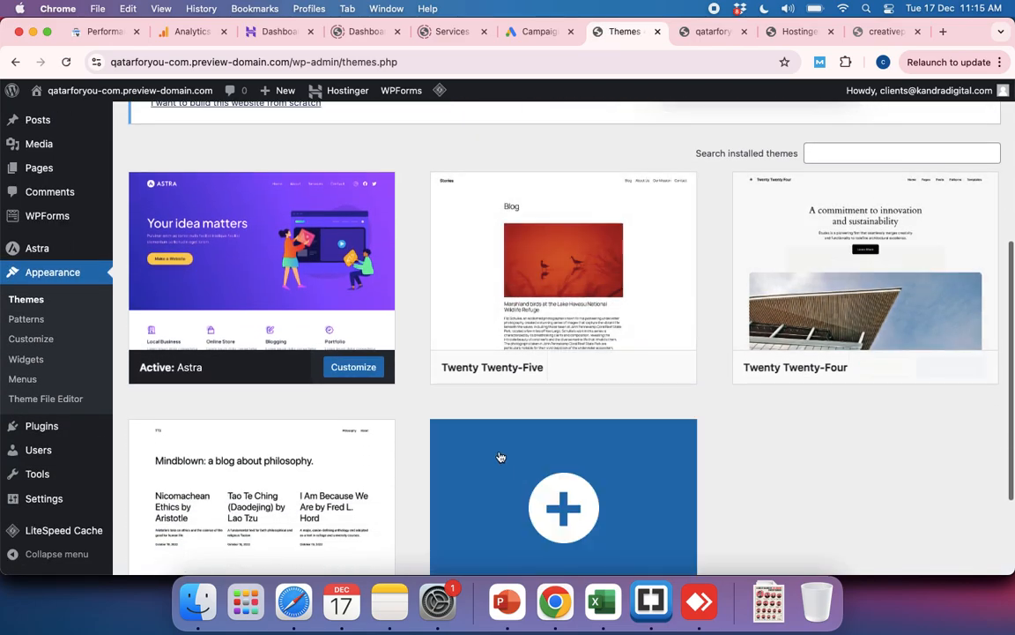
scroll(555, 441, "down", 3)
scroll(559, 488, "up", 8)
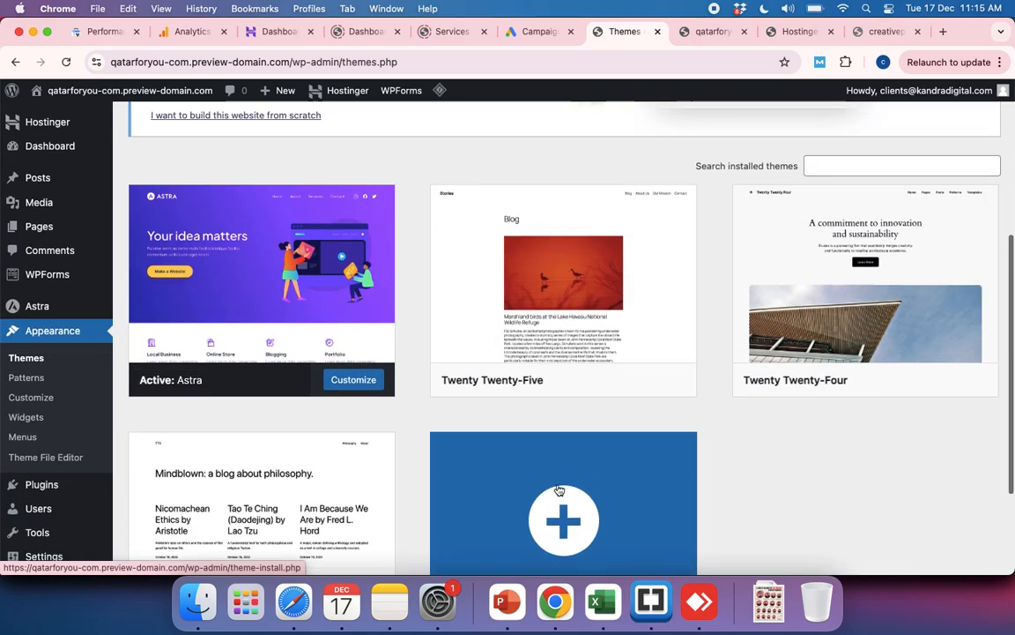
Step: Browse the popular themes available to add, then install and activate the Kadence theme
left_click(267, 126)
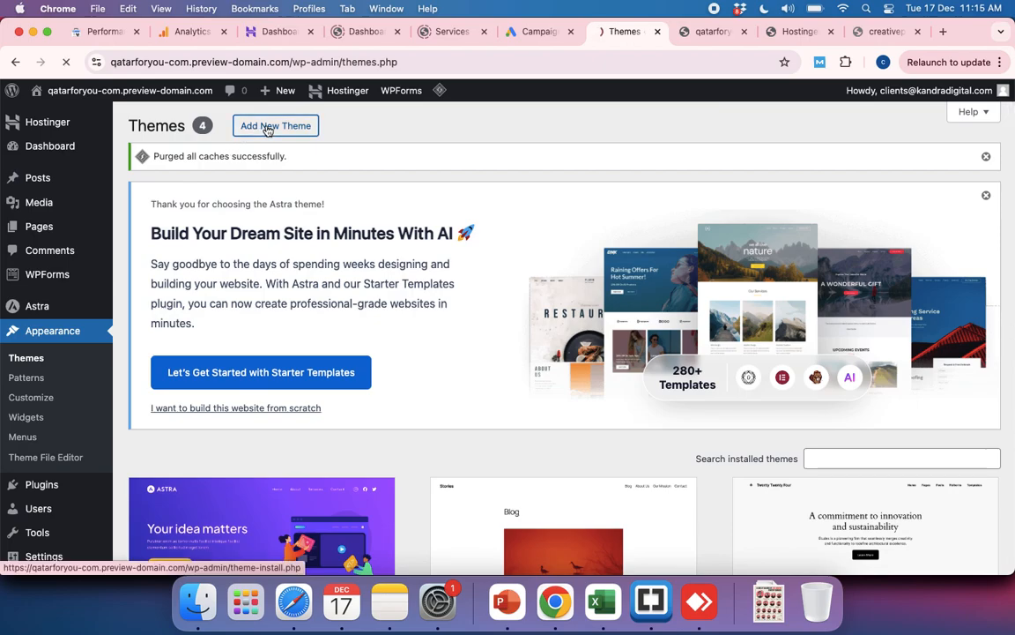
scroll(399, 335, "down", 5)
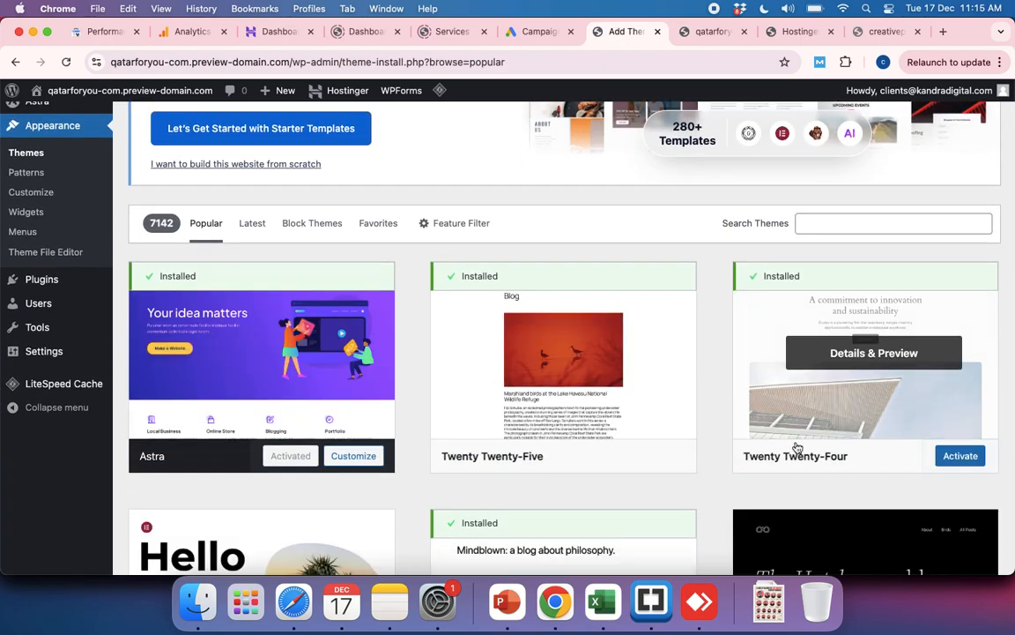
scroll(684, 433, "down", 6)
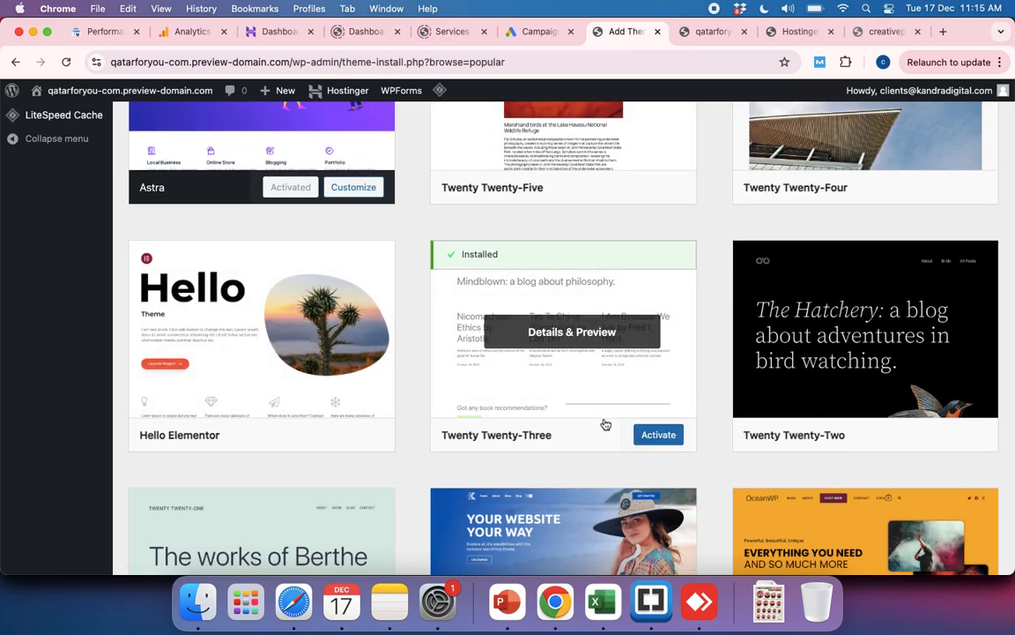
scroll(595, 421, "down", 4)
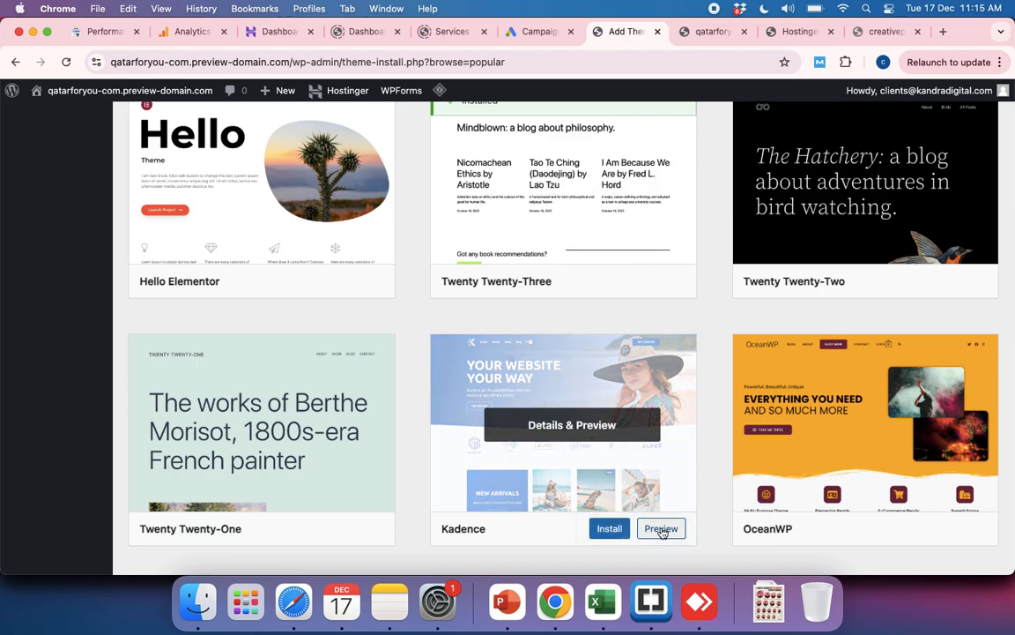
left_click(601, 529)
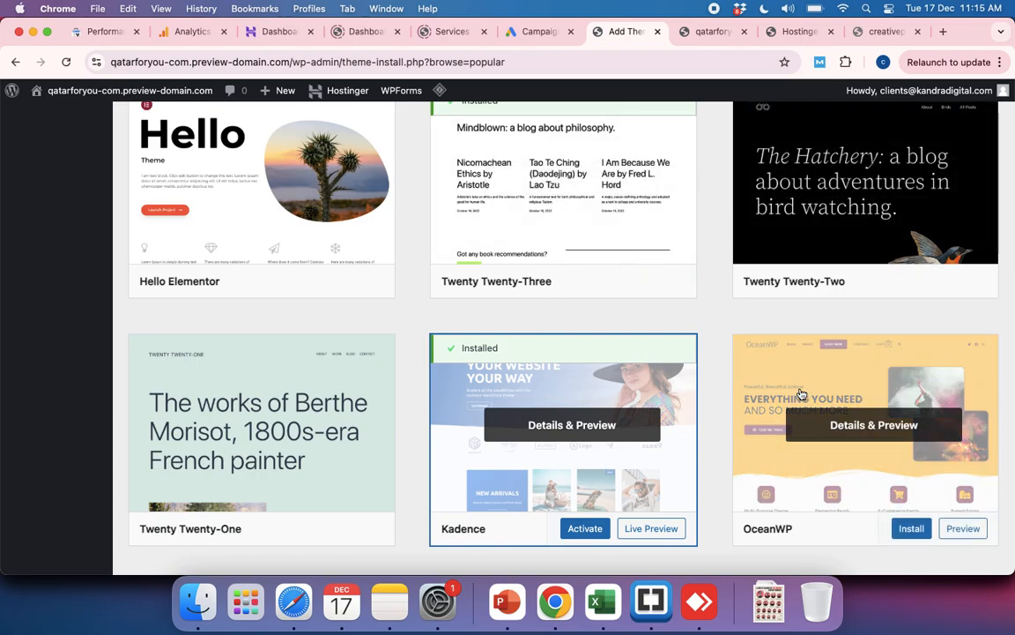
scroll(796, 394, "down", 3)
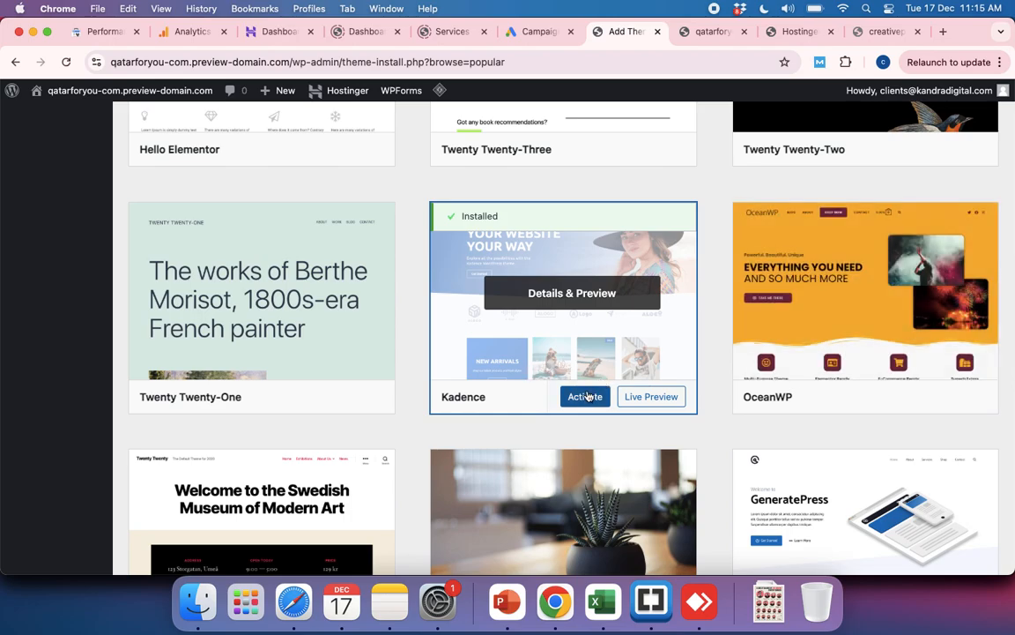
left_click(586, 398)
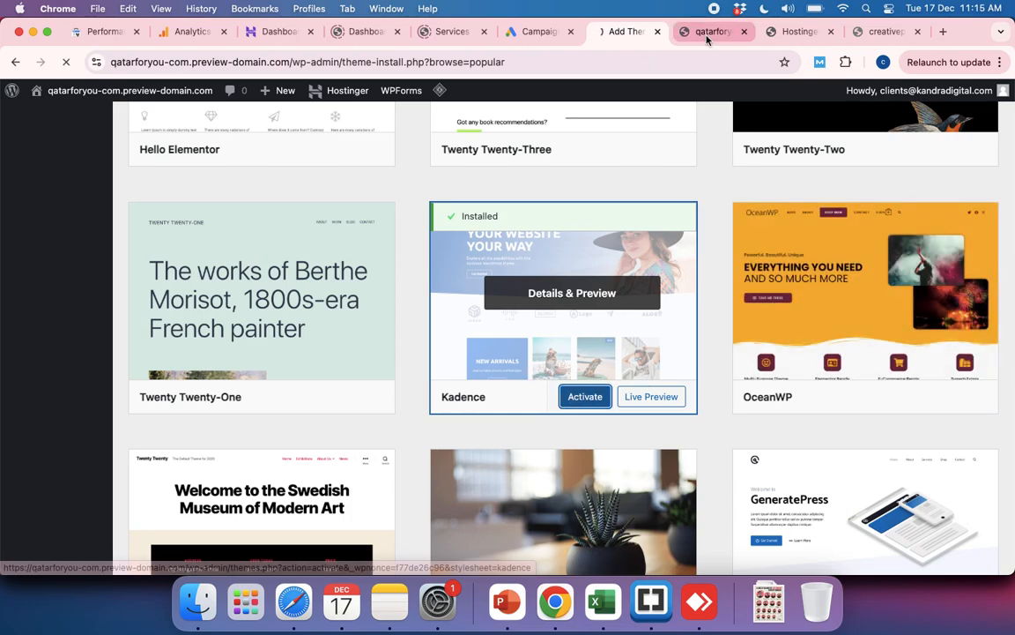
Step: Check the active theme in the admin and reload the preview site to view it with Kadence
left_click(705, 32)
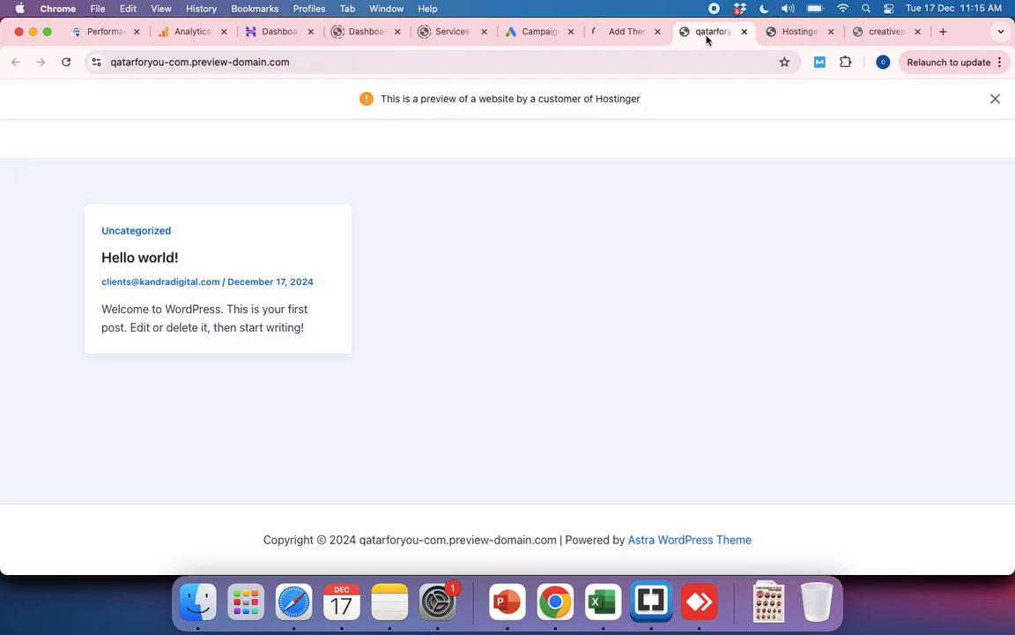
left_click(624, 37)
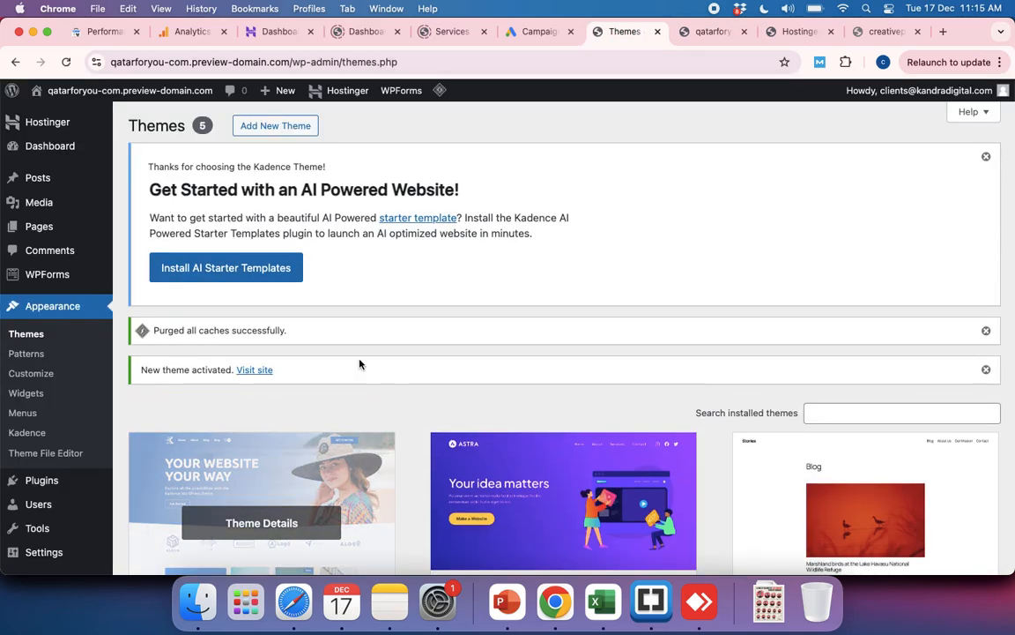
scroll(369, 358, "down", 4)
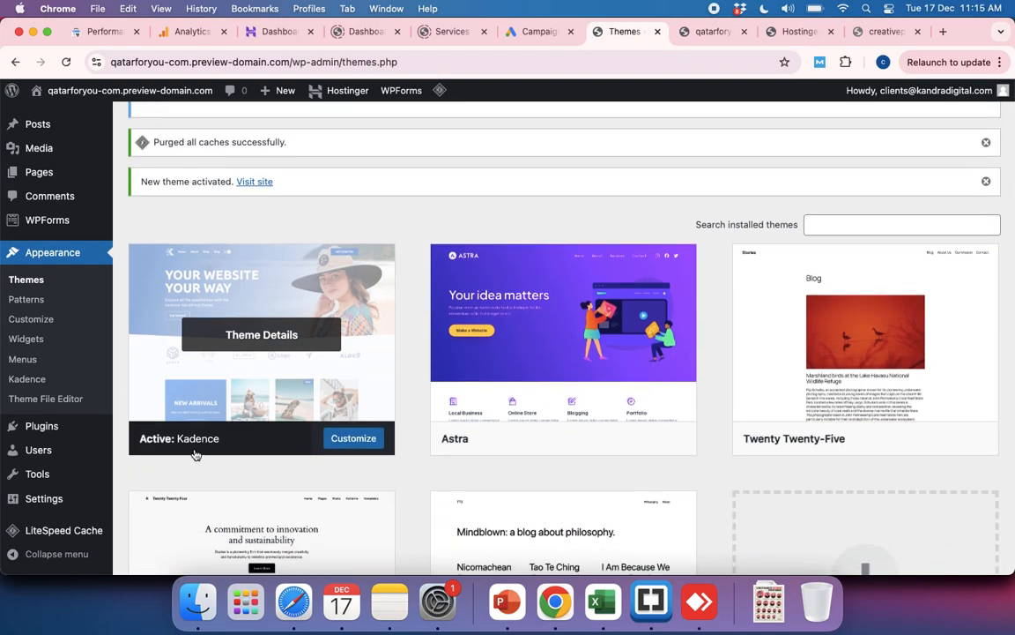
left_click(714, 33)
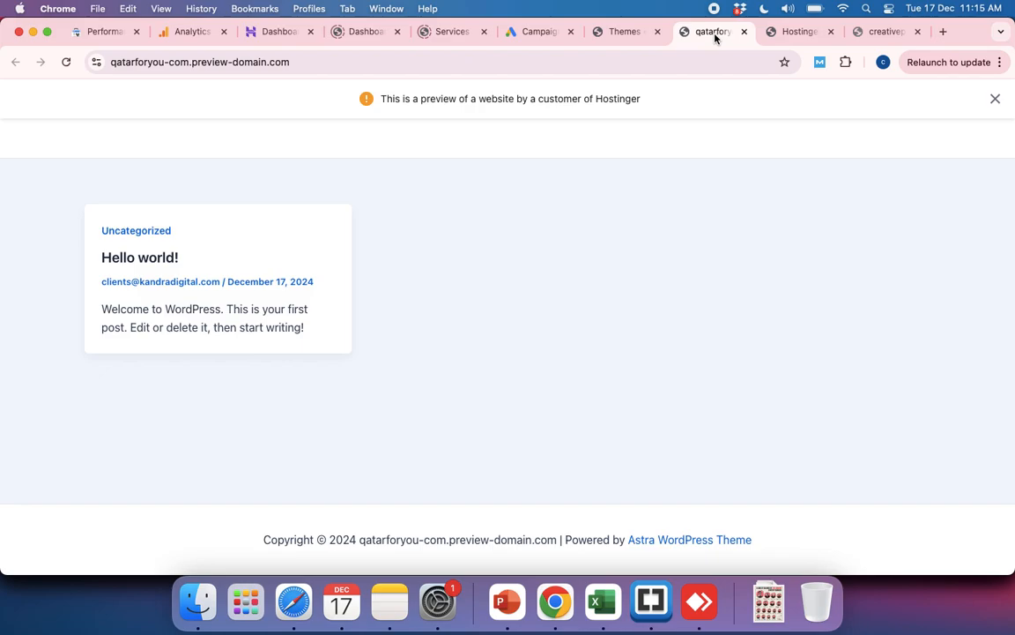
key("super+r")
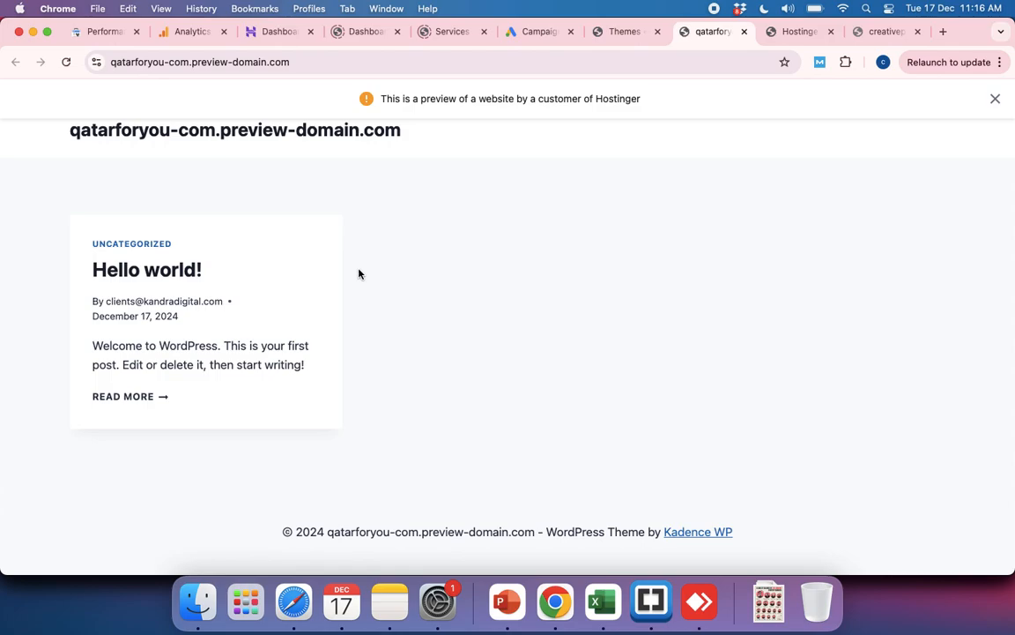
Step: Visit the site from the theme activation notice in another tab and compare it with the earlier preview and the installed themes
left_click(618, 32)
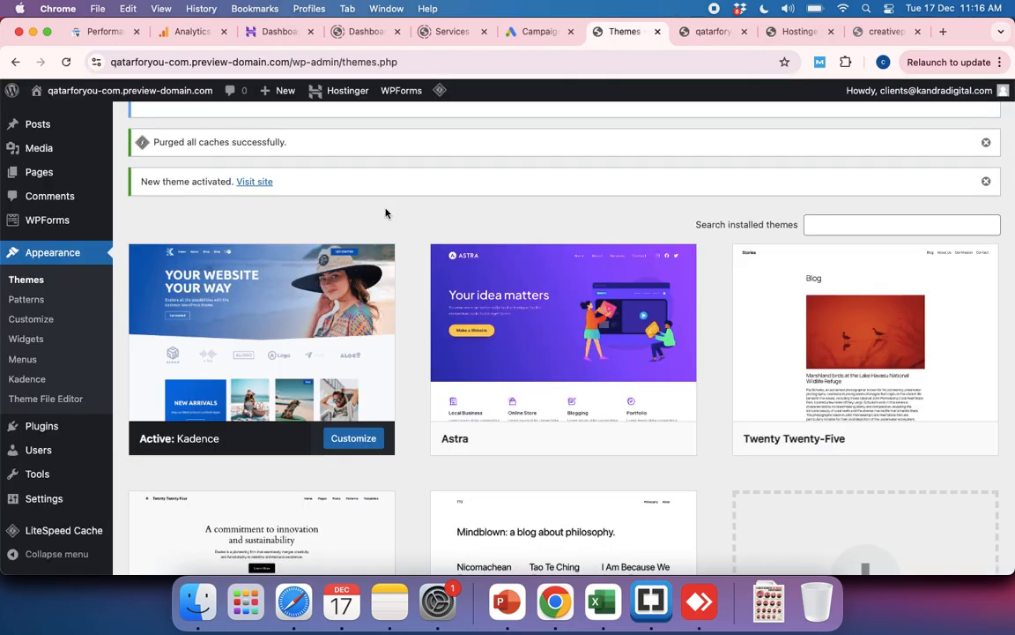
scroll(319, 350, "down", 4)
scroll(319, 350, "up", 3)
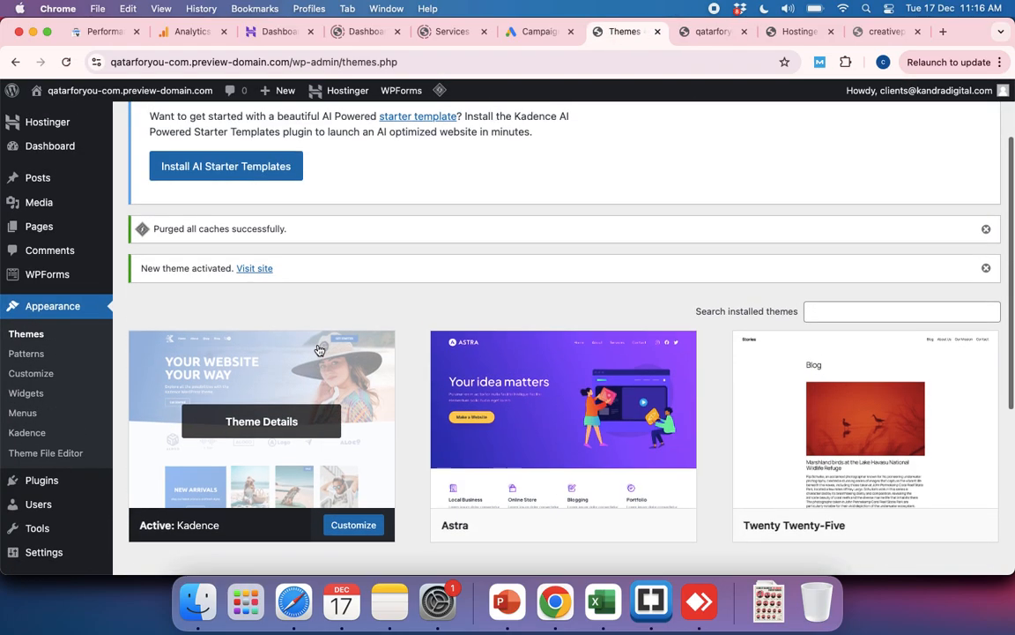
left_click(254, 268, "super")
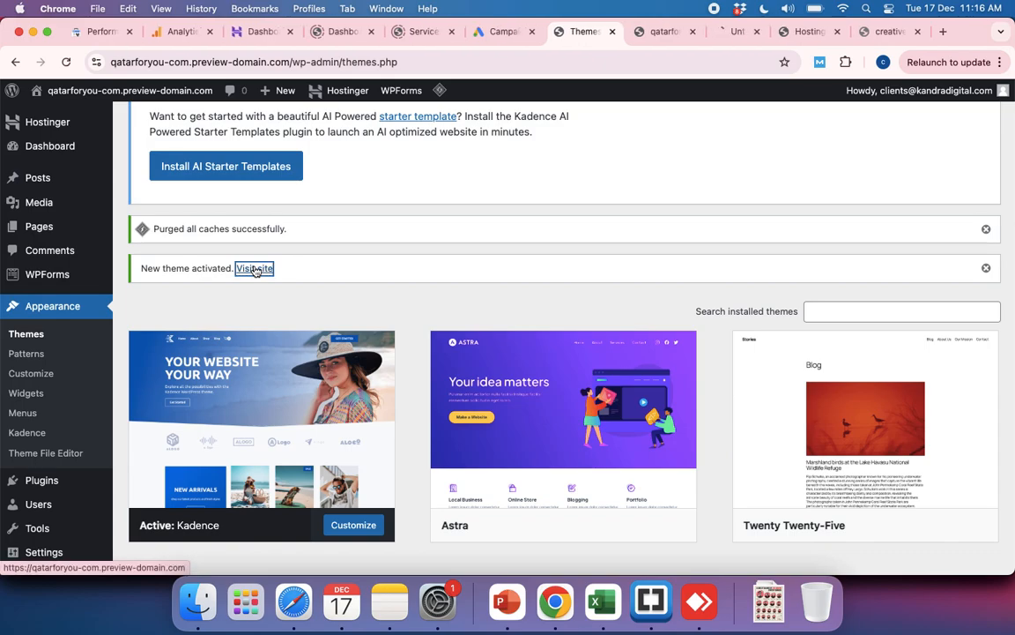
left_click(725, 33)
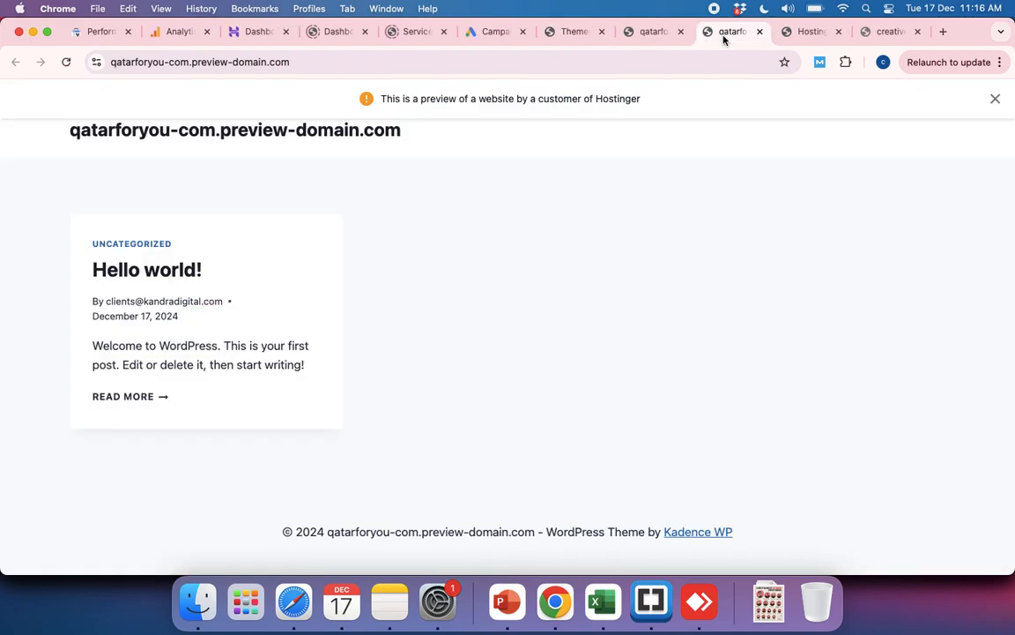
left_click(650, 35)
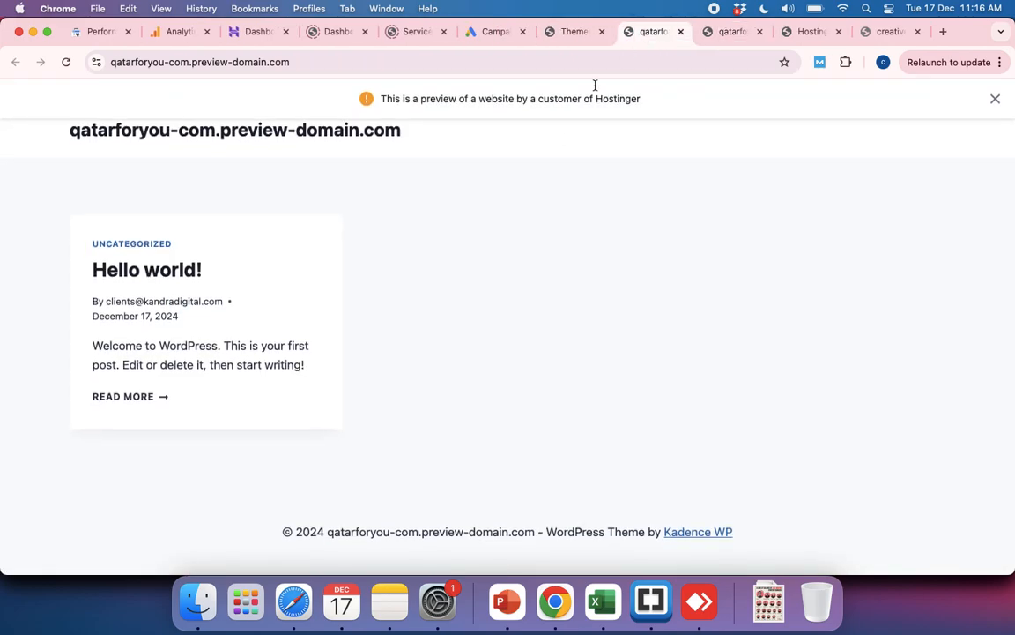
left_click(569, 32)
scroll(563, 376, "down", 1)
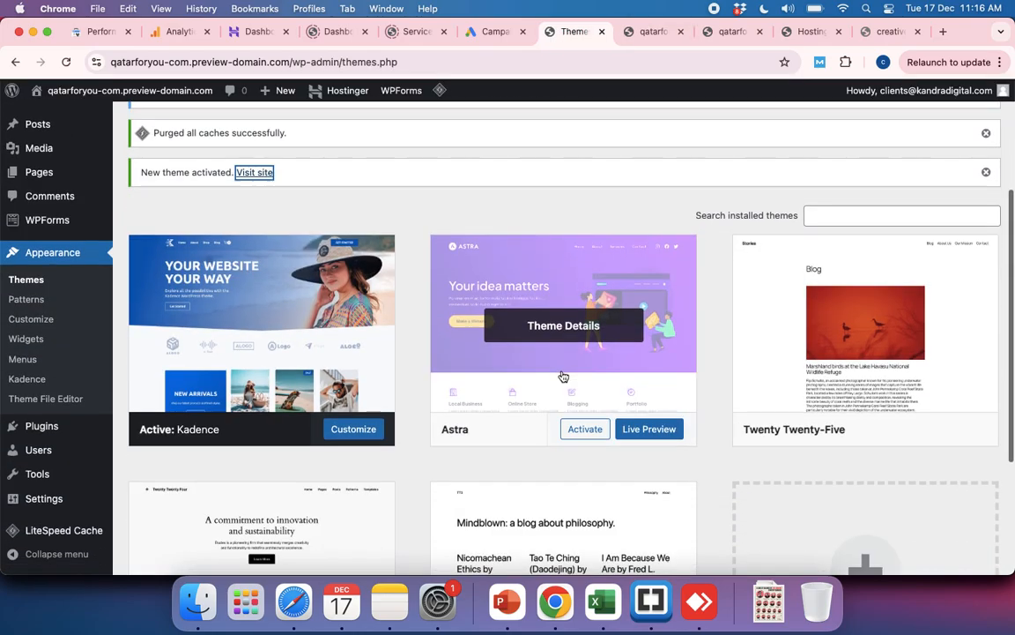
scroll(564, 377, "up", 3)
left_click(651, 30)
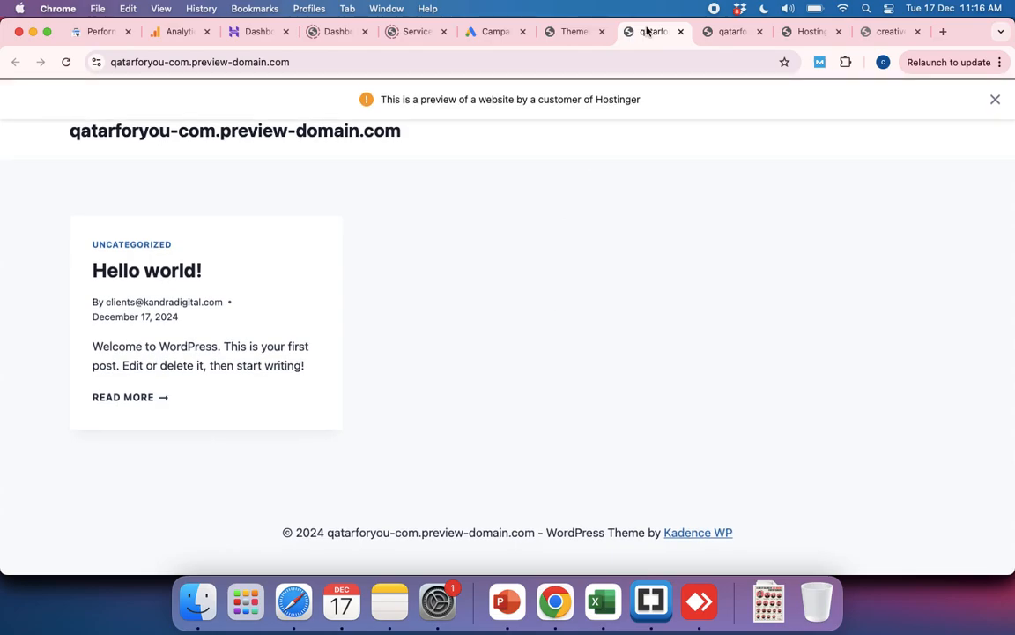
Step: Switch the site's active theme to Astra from the installed themes
left_click(573, 32)
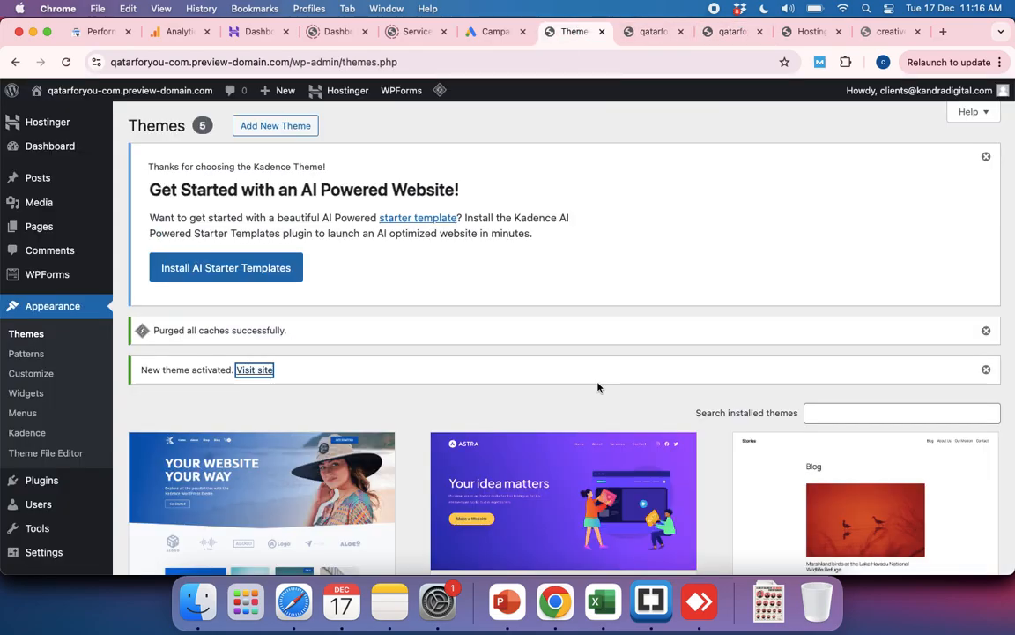
scroll(598, 387, "down", 5)
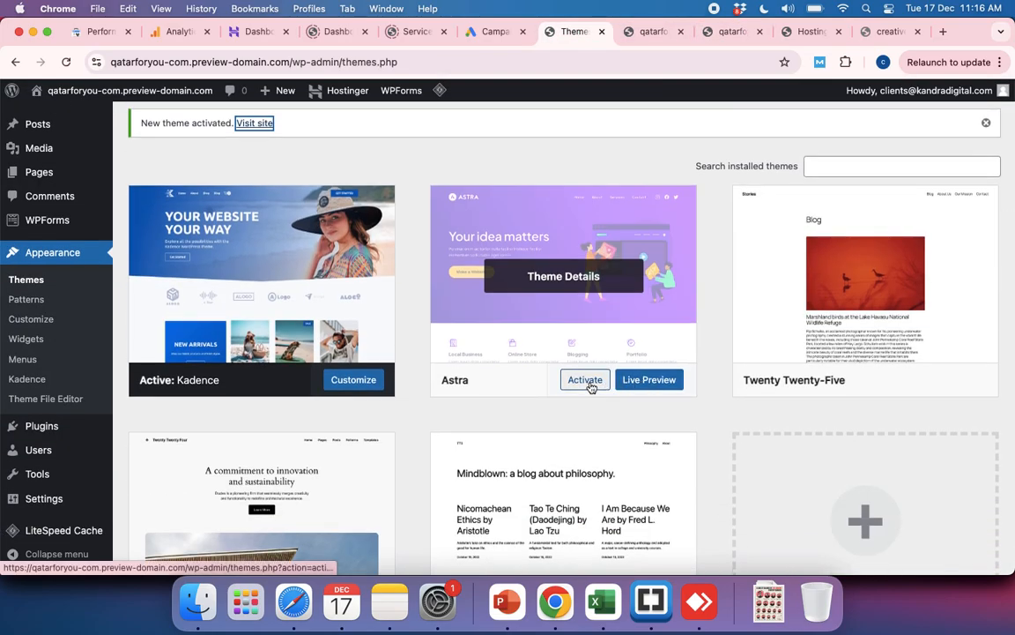
left_click(586, 380)
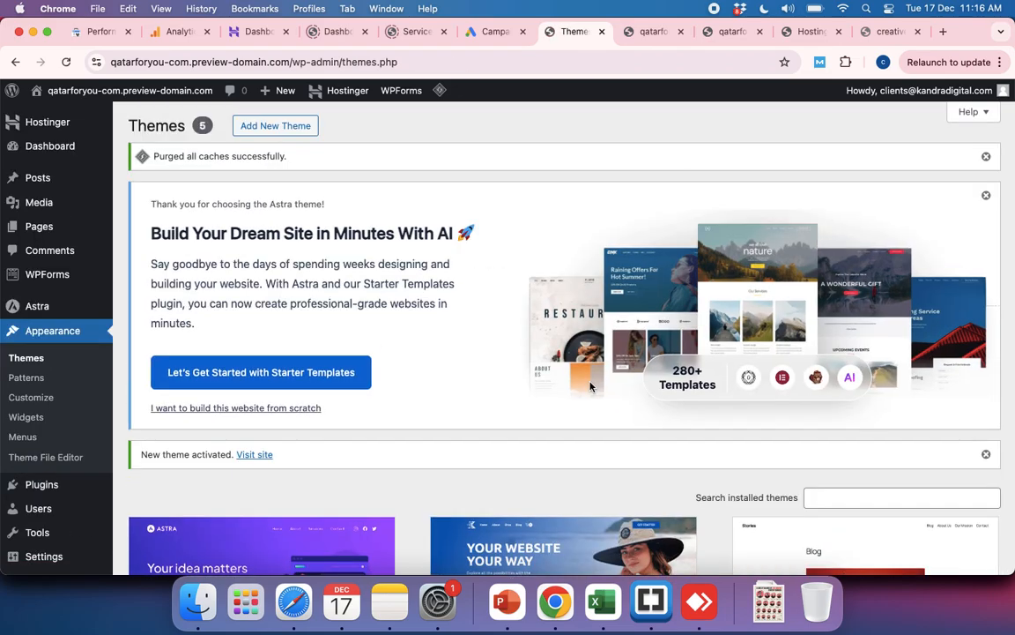
scroll(591, 387, "down", 6)
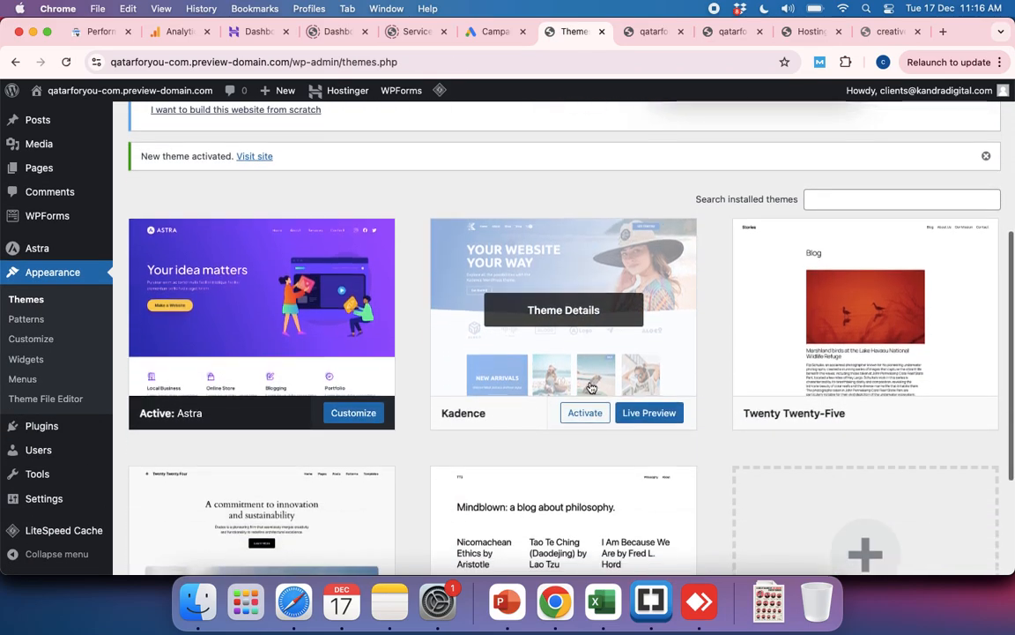
Step: Reload the first preview tab and compare its Astra look with the Kadence version in the second preview tab
left_click(653, 33)
key("super+r")
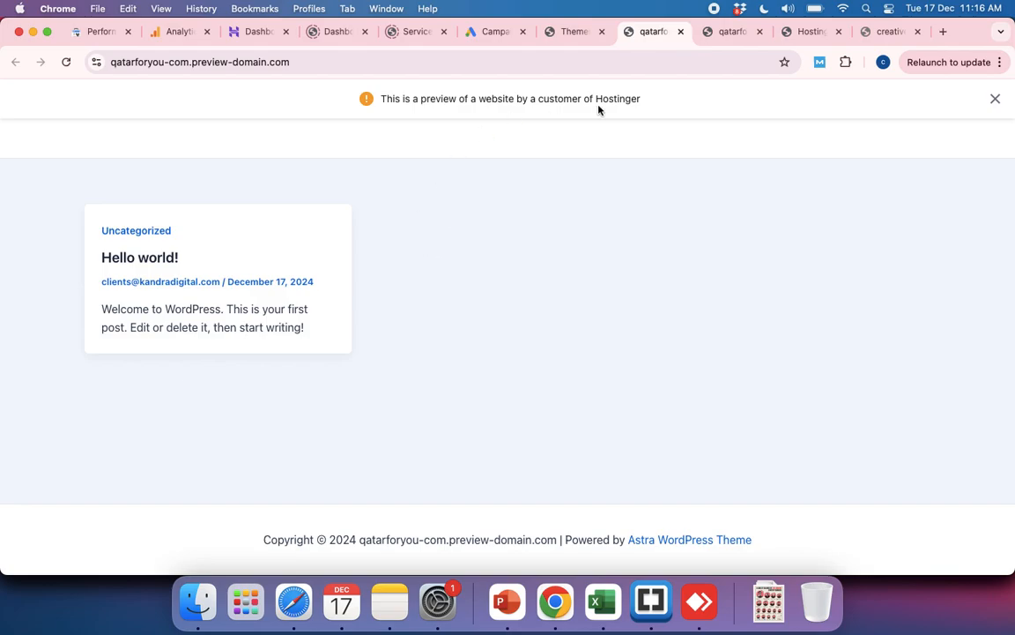
left_click(730, 32)
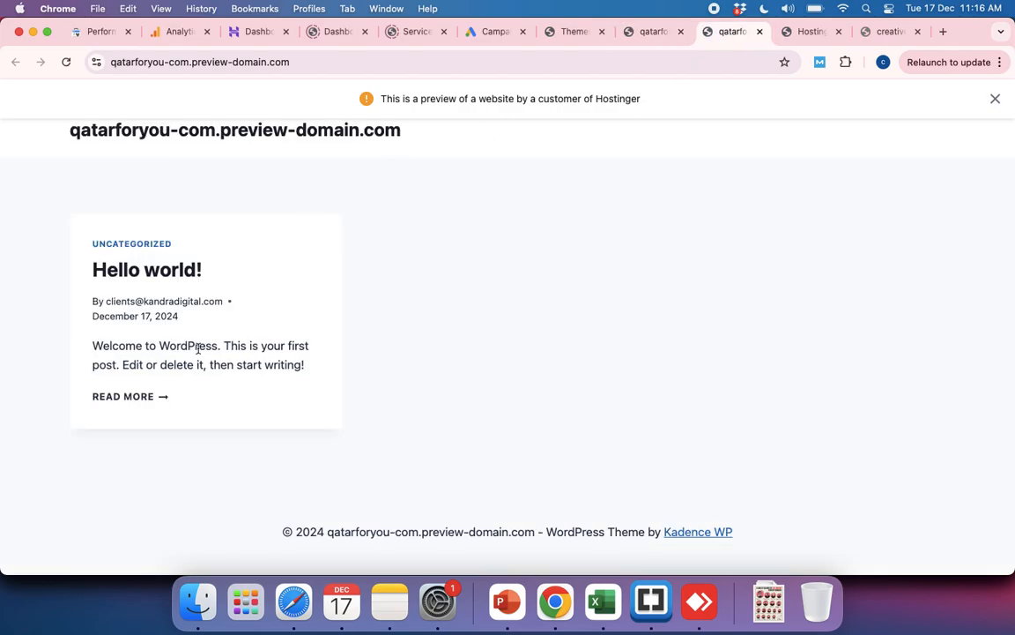
Step: Compare the site's Astra and Kadence looks by alternating between the two preview tabs
scroll(222, 327, "up", 1)
left_click(651, 33)
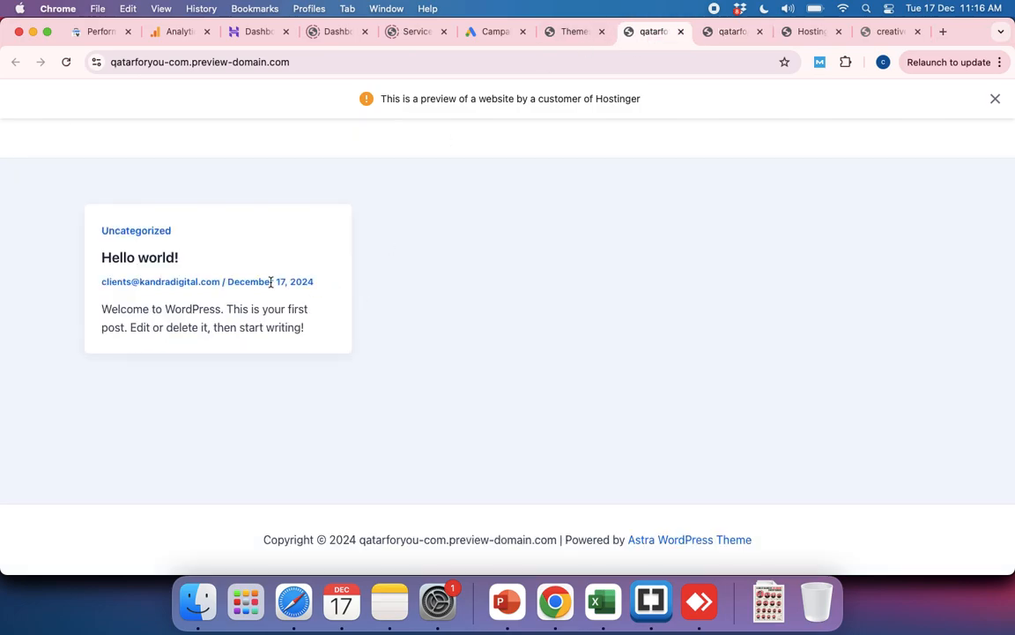
left_click(714, 33)
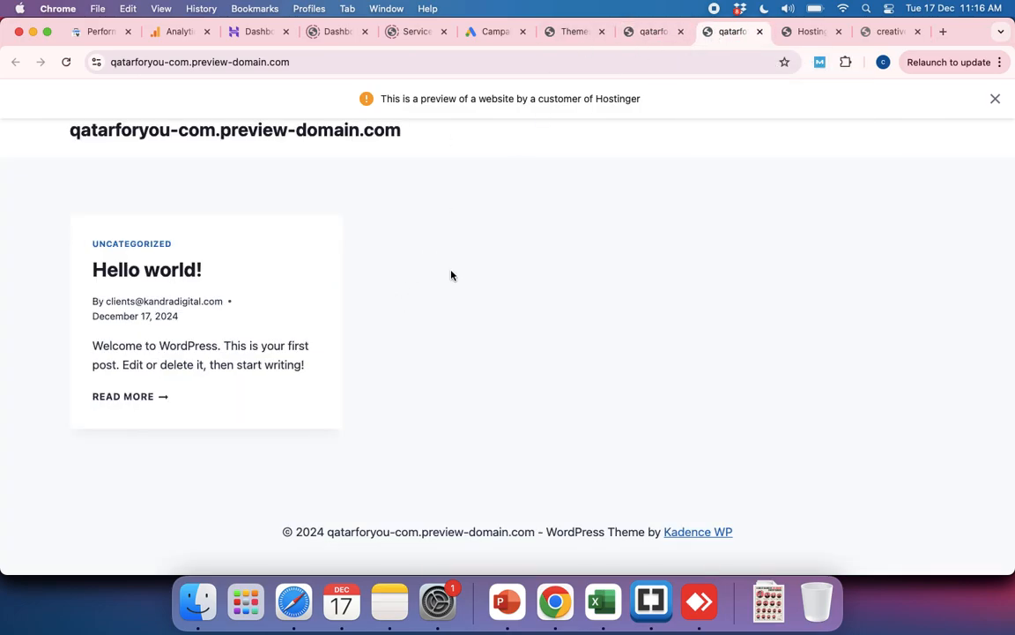
left_click(652, 32)
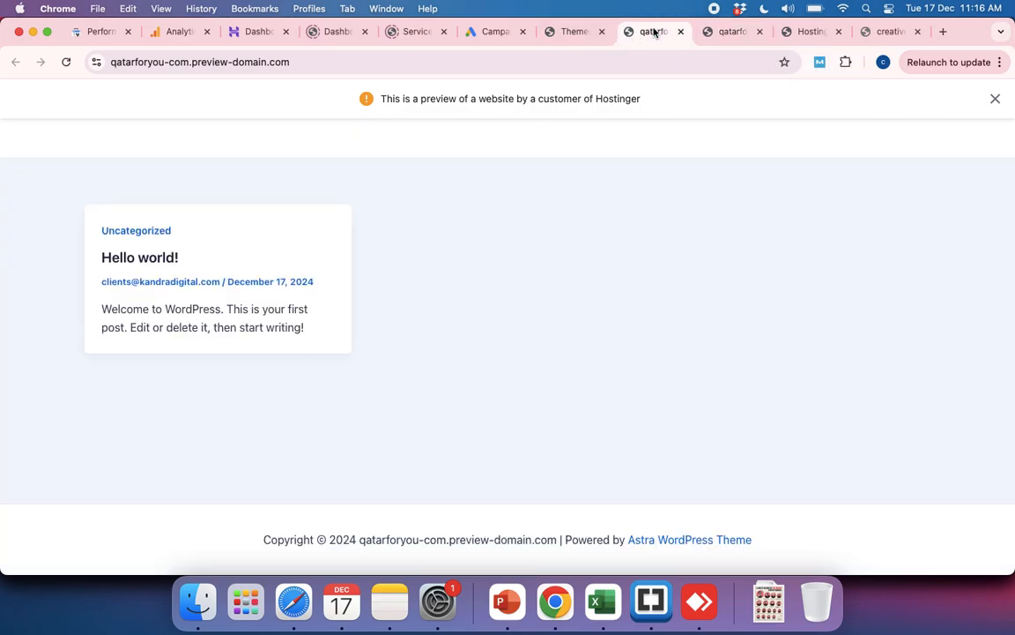
Step: Open the customizer for the active Astra theme from the WordPress admin and return to the installed themes
left_click(570, 33)
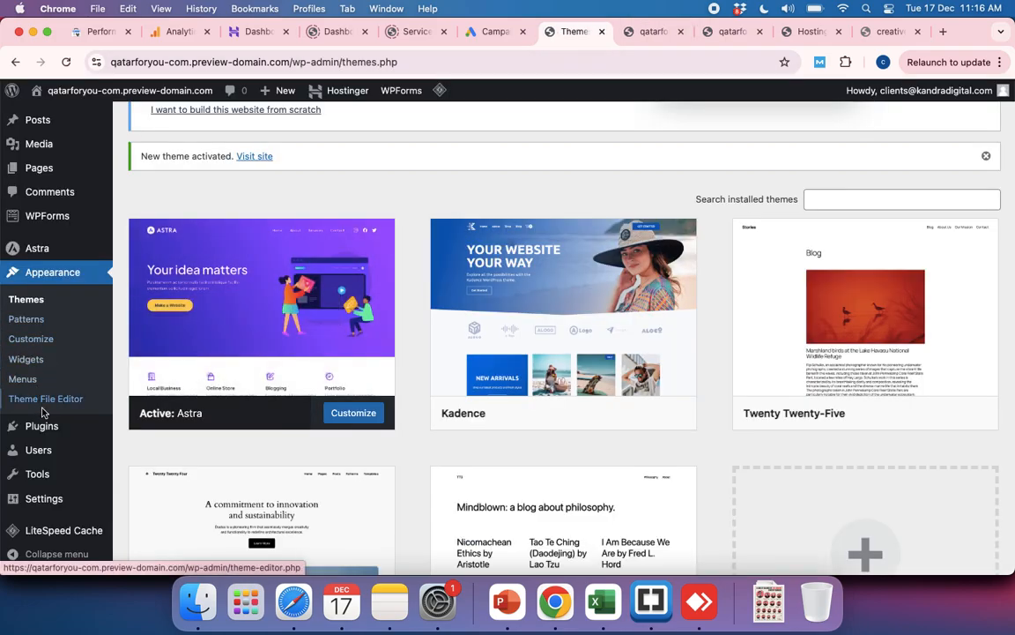
mouse_move(43, 428)
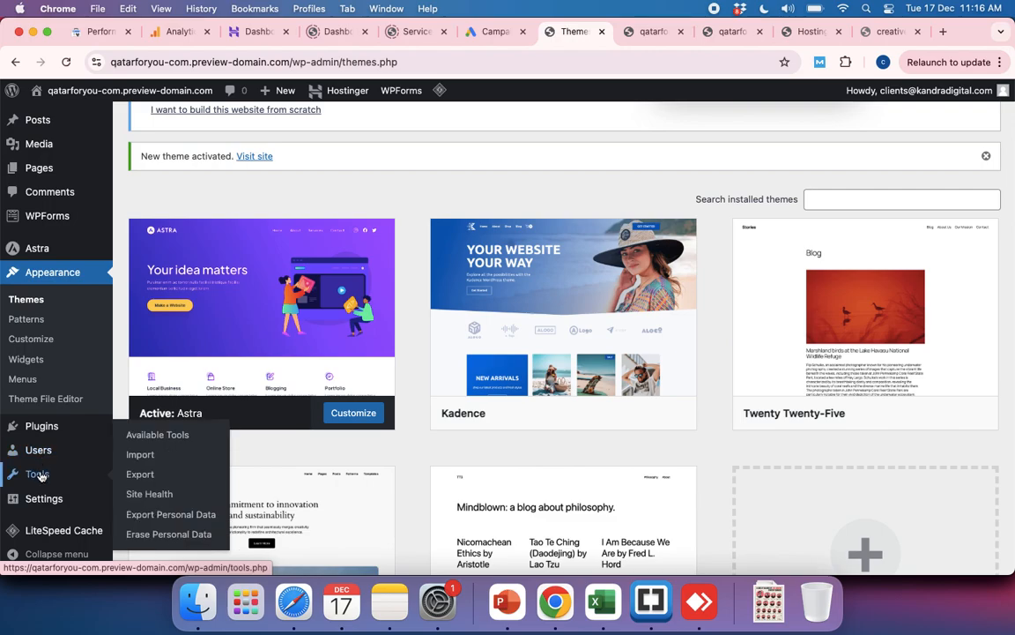
scroll(45, 337, "down", 1)
scroll(45, 338, "down", 2)
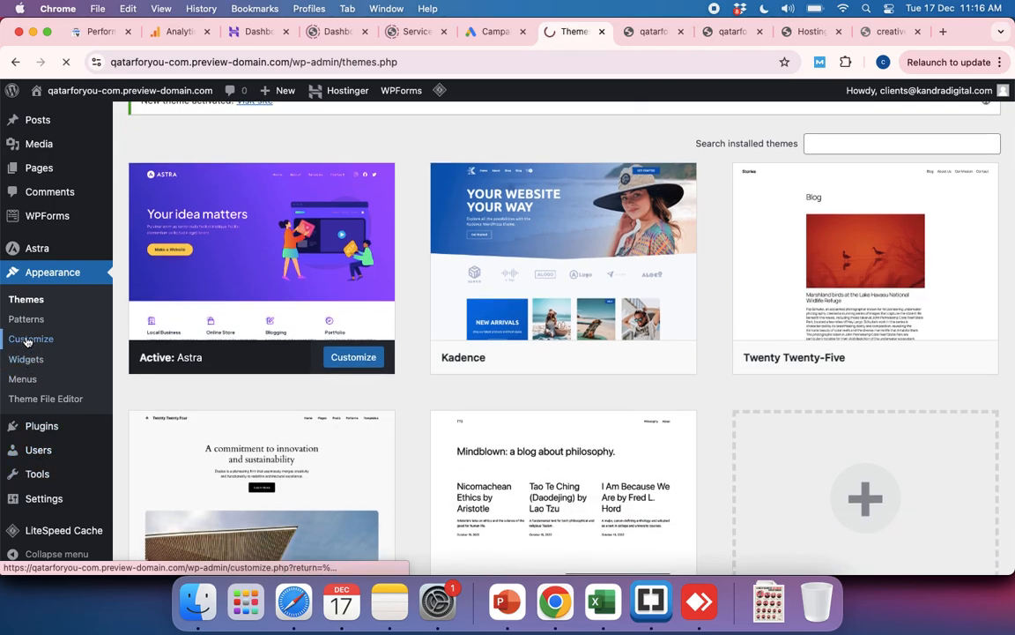
left_click(27, 342)
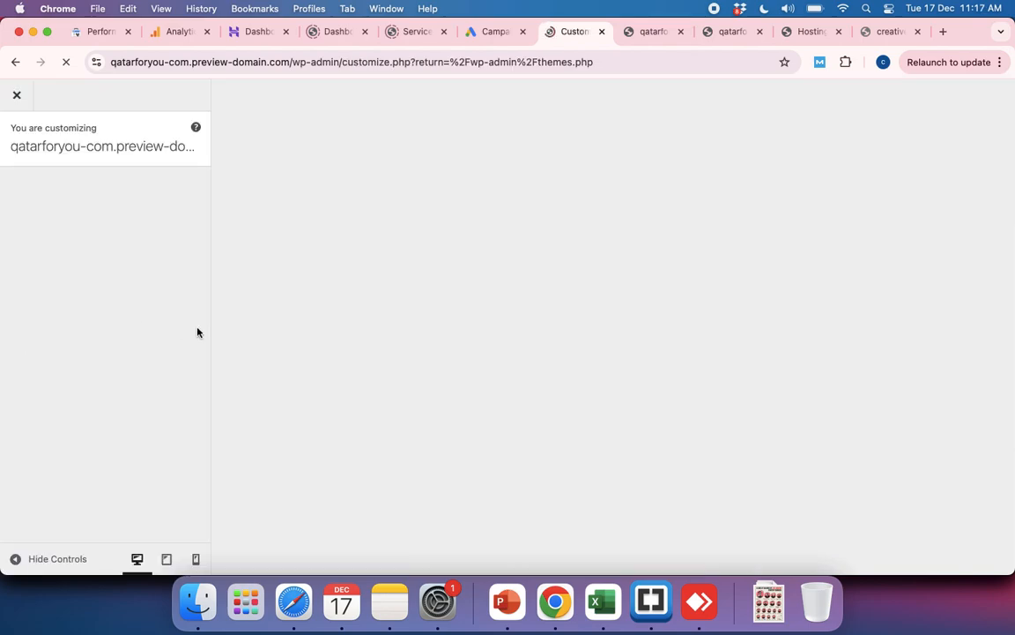
left_click(13, 65)
Step: Activate the Twenty Twenty-Four theme, look at the open preview tab, and return to the installed themes
mouse_move(293, 529)
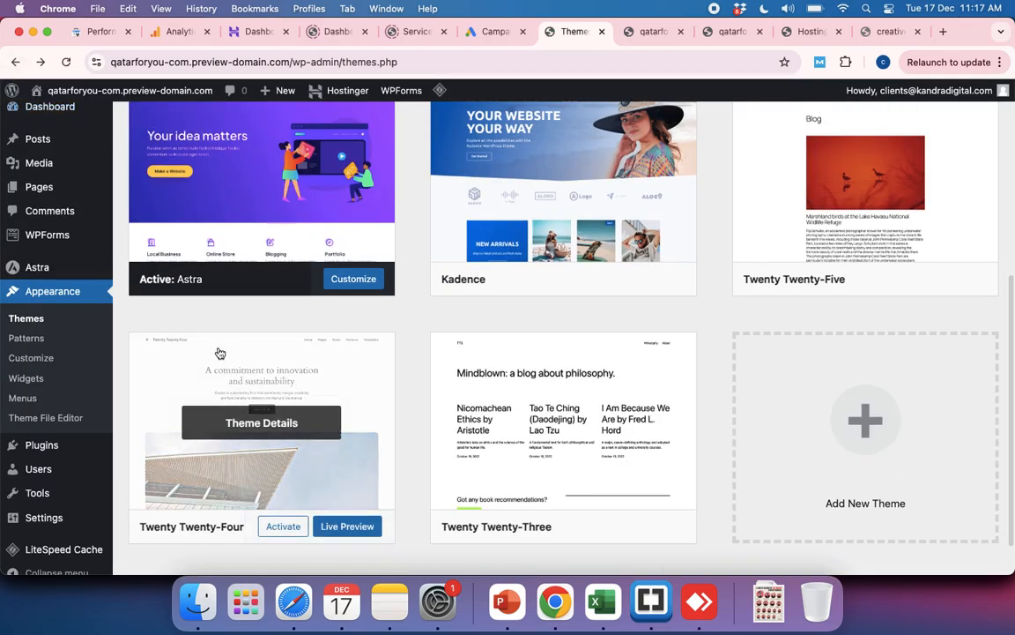
left_click(293, 527)
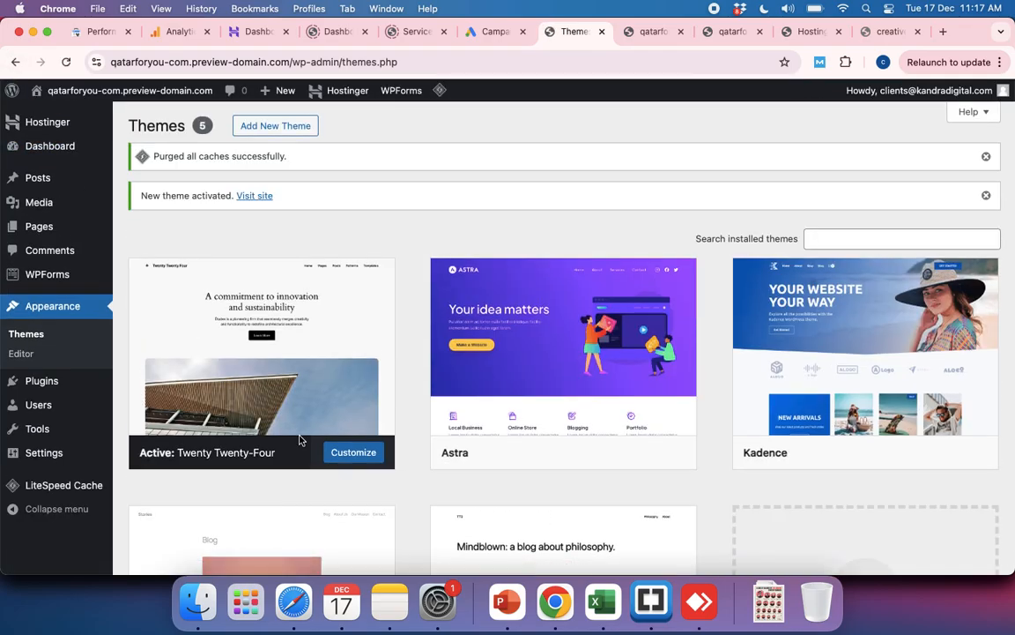
left_click(650, 36)
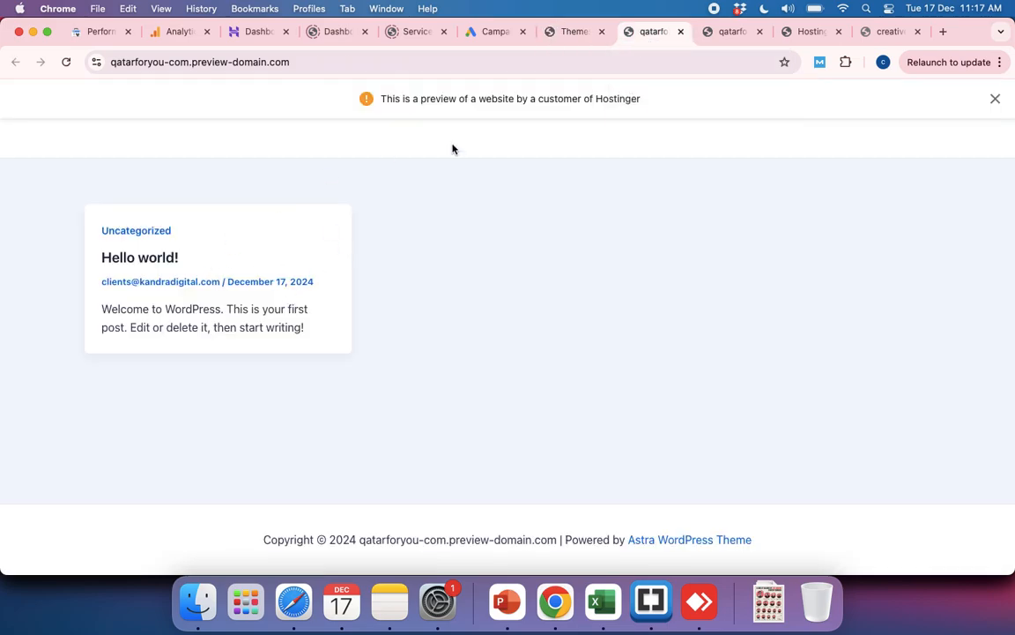
left_click(575, 32)
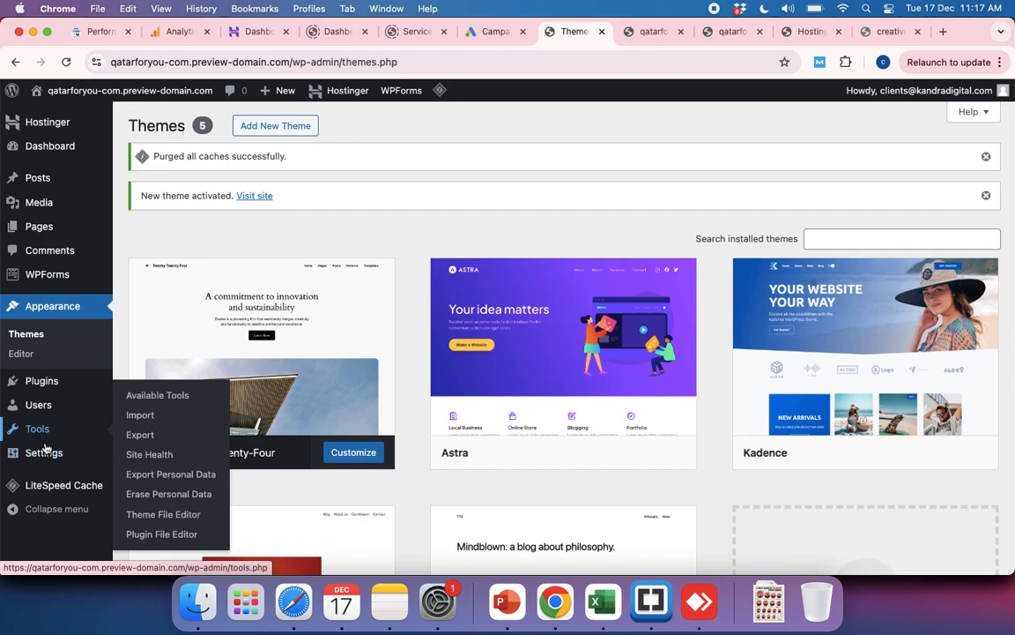
mouse_move(46, 452)
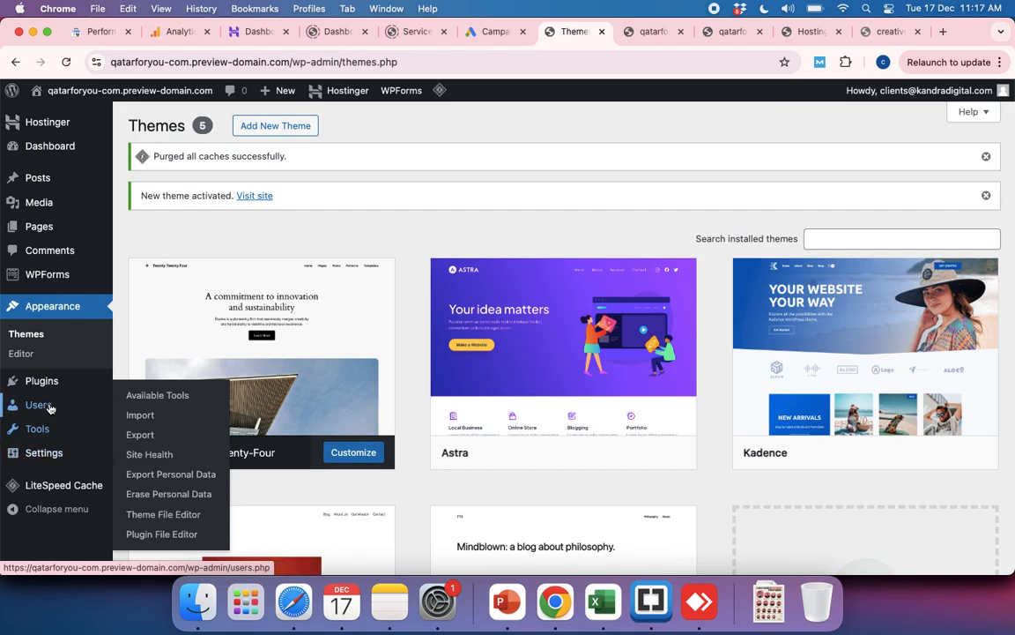
mouse_move(53, 380)
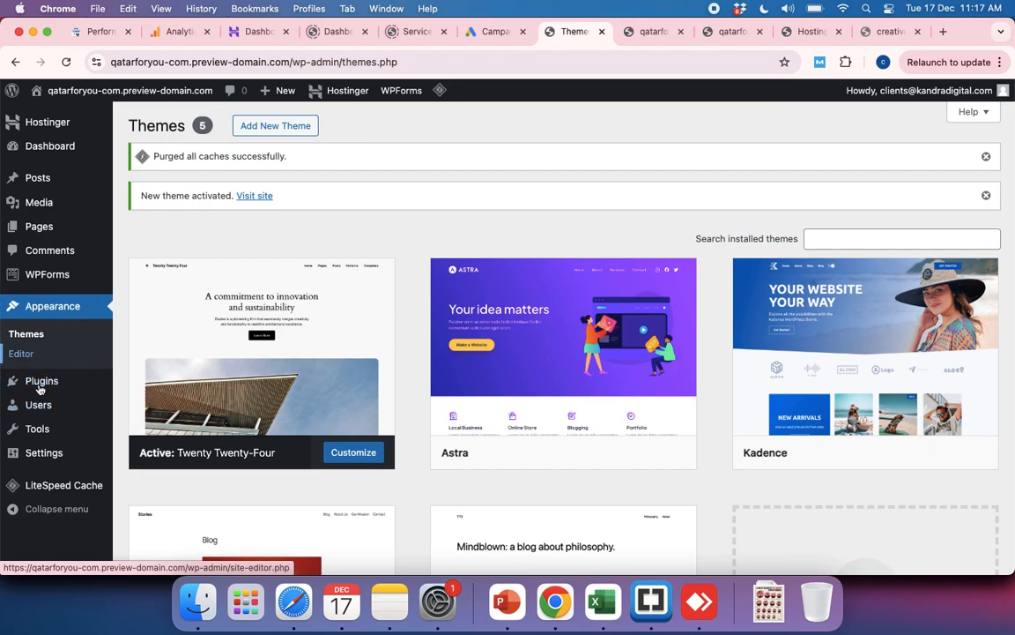
scroll(53, 423, "down", 5)
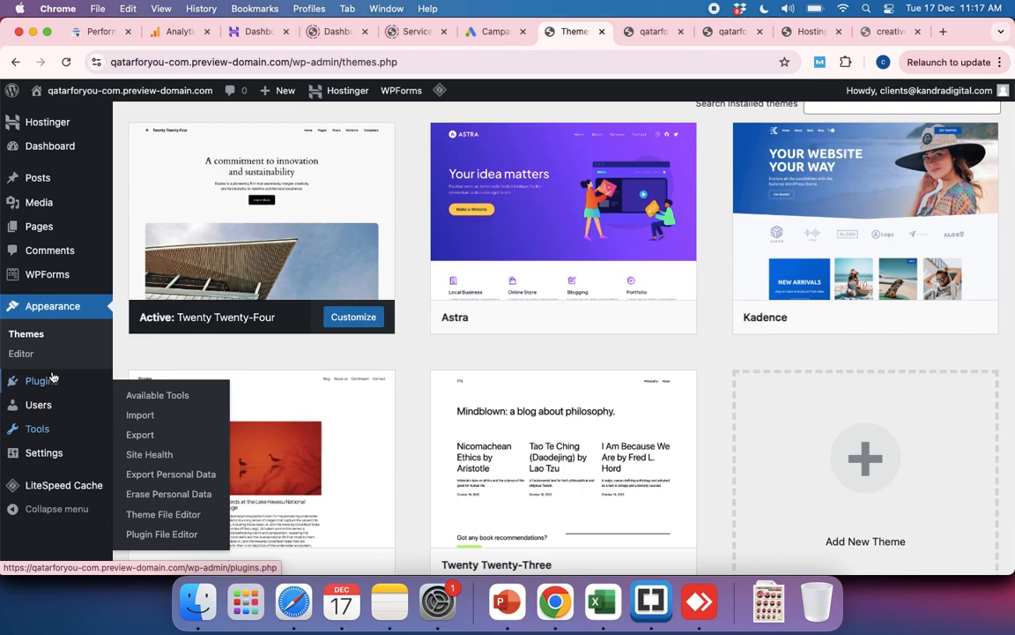
scroll(52, 379, "up", 5)
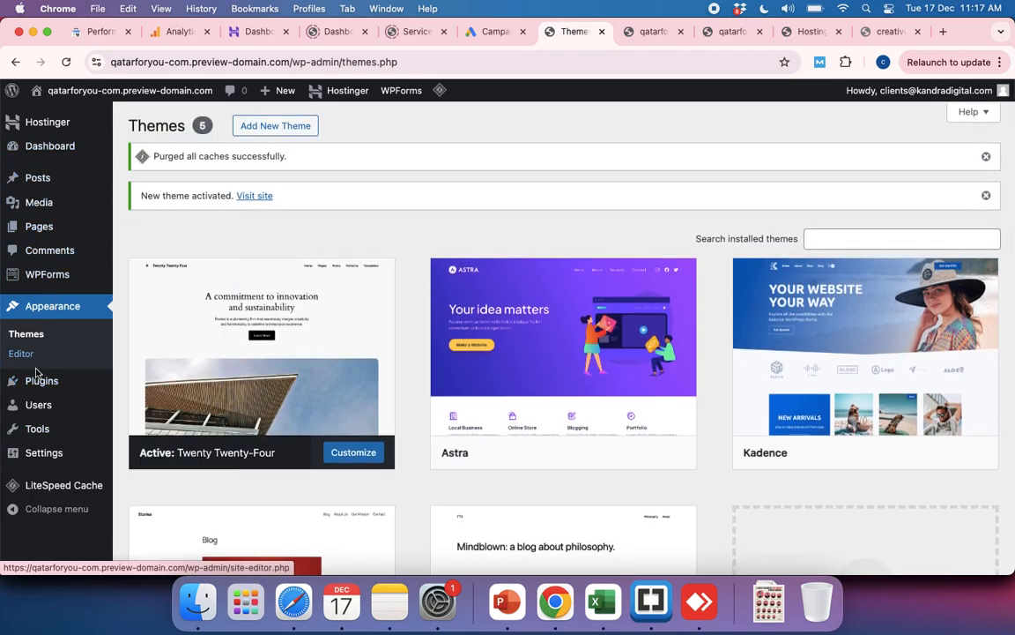
mouse_move(35, 431)
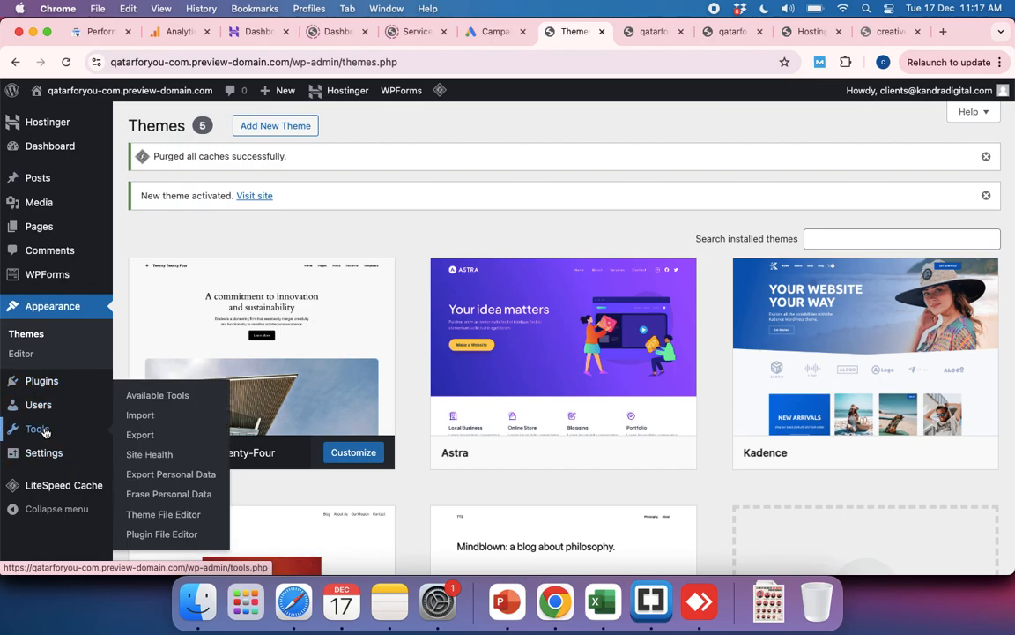
Step: Open the site's Reading settings and look over the Writing settings
mouse_move(43, 457)
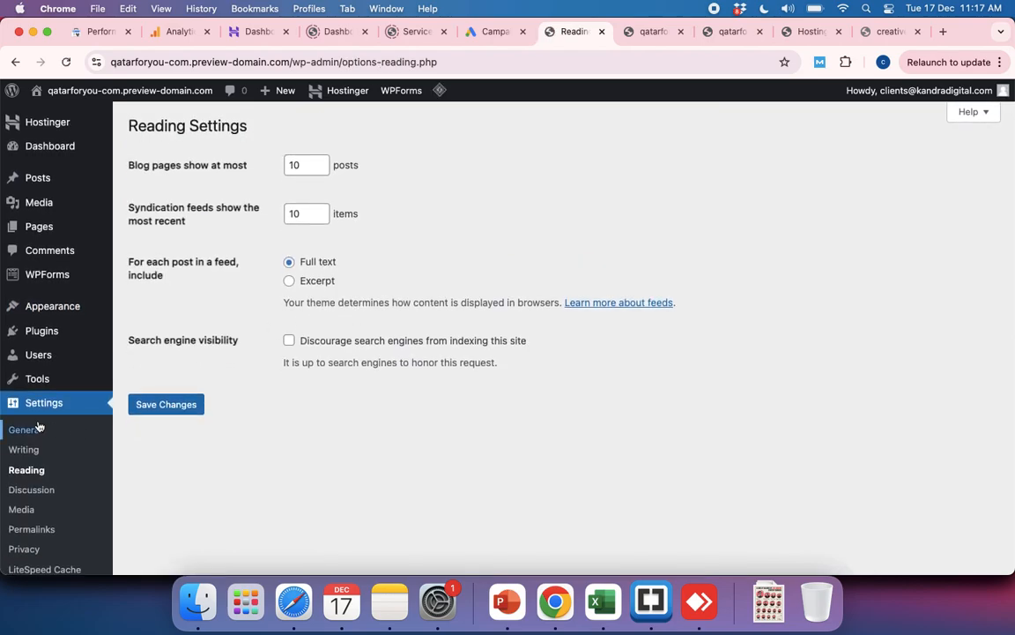
left_click(27, 449)
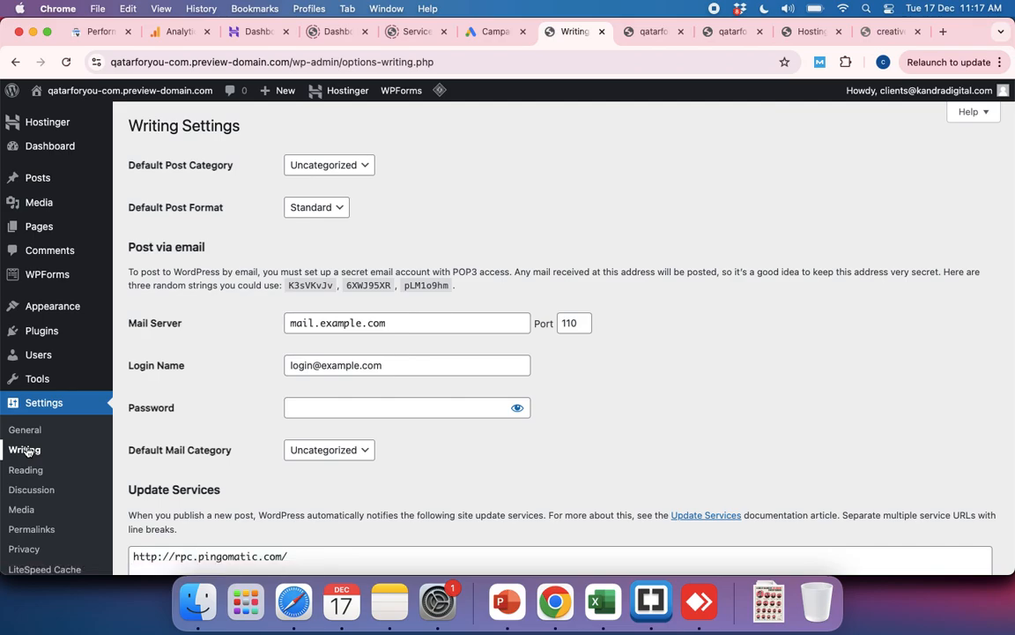
scroll(37, 441, "down", 3)
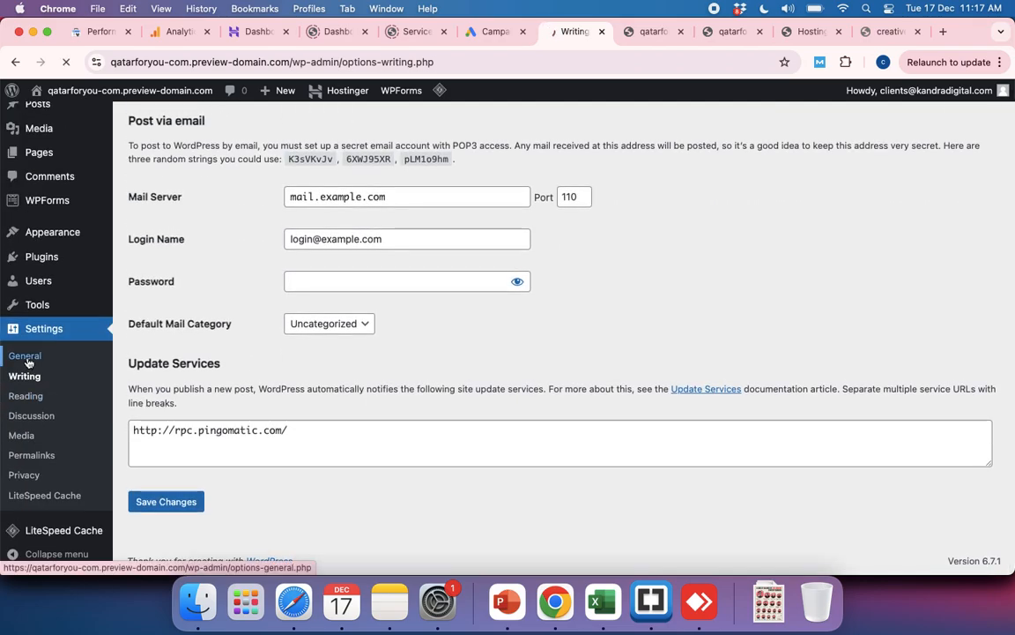
Step: Review the General settings from site title and site address through timezone, date and time formats, and week start
scroll(445, 388, "down", 10)
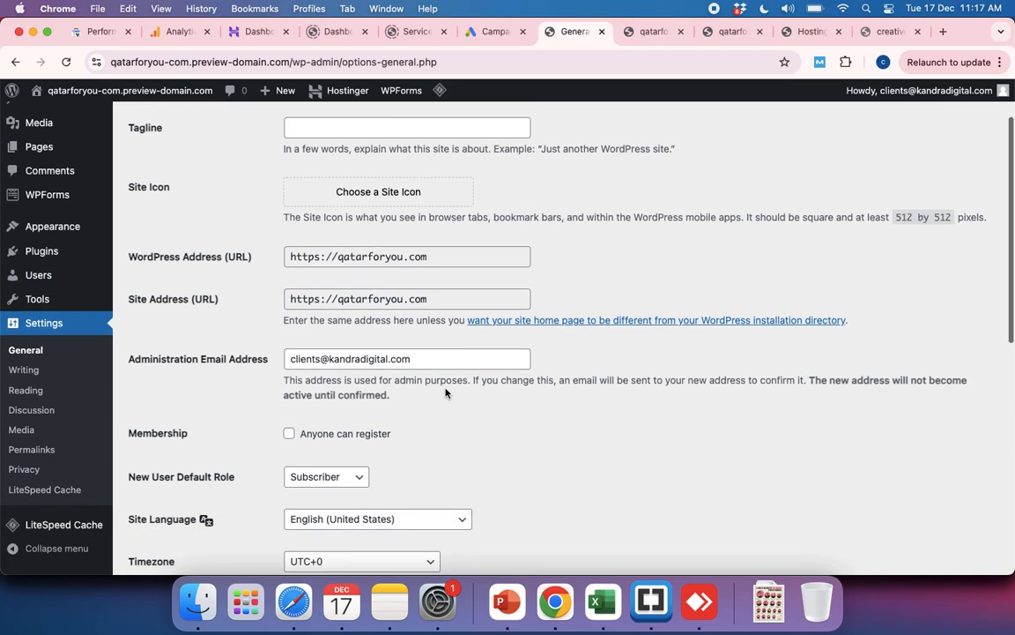
scroll(445, 393, "down", 2)
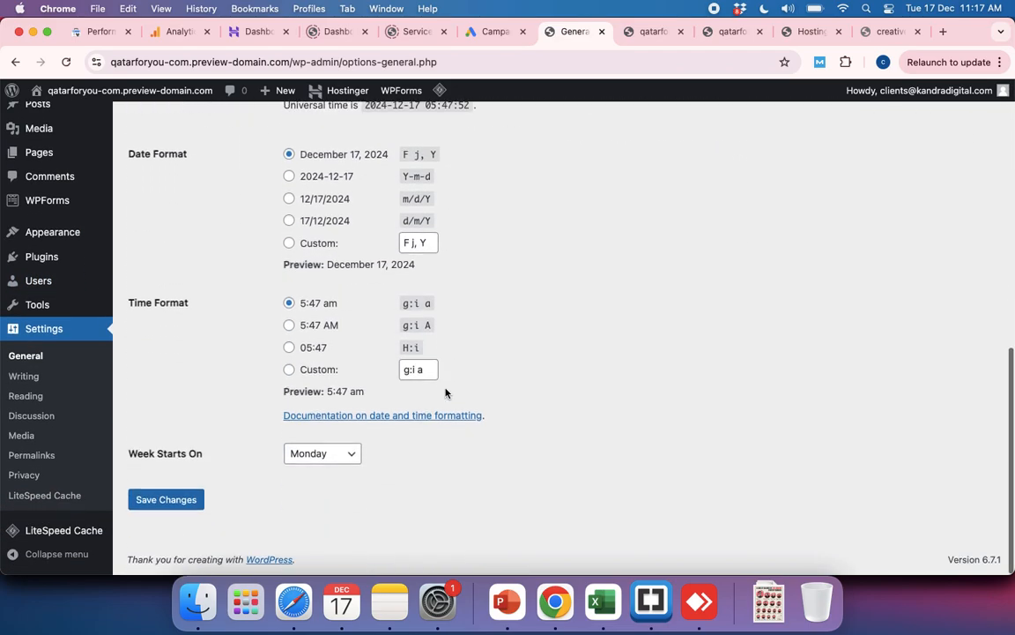
scroll(446, 393, "up", 11)
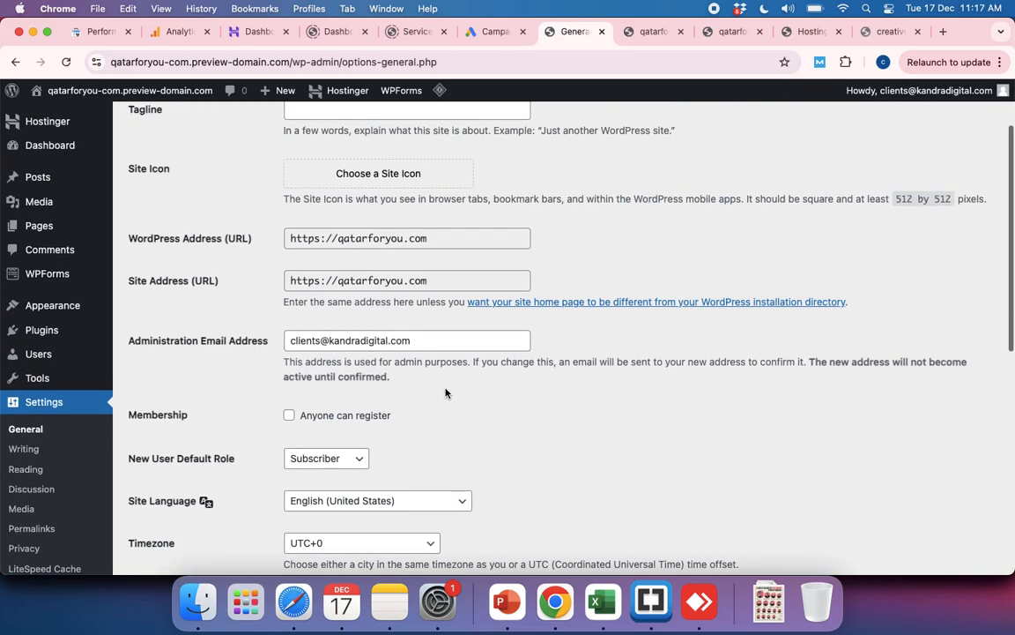
scroll(445, 393, "up", 3)
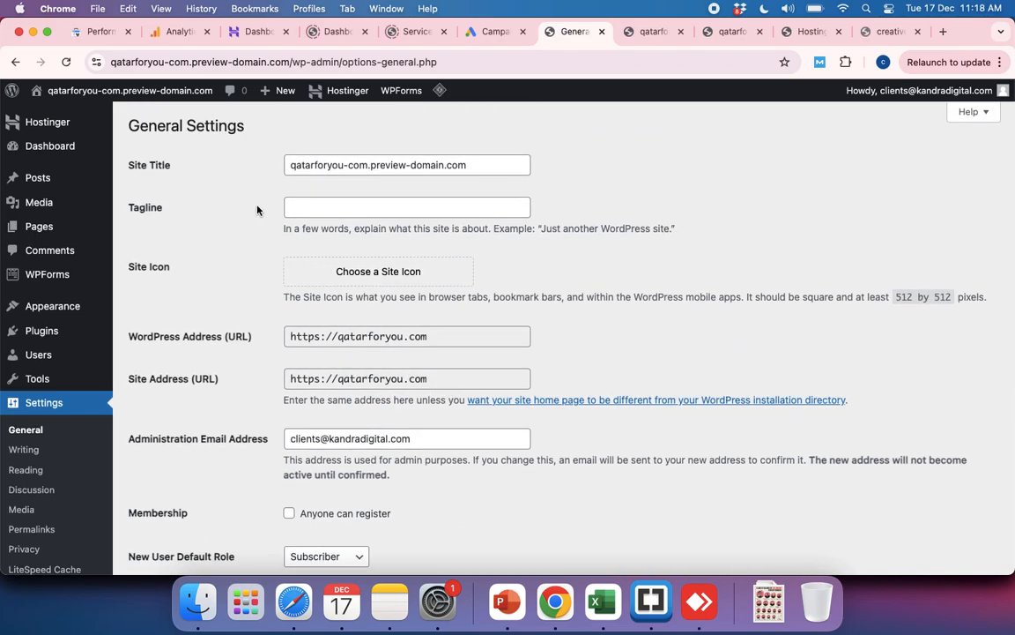
scroll(257, 338, "down", 5)
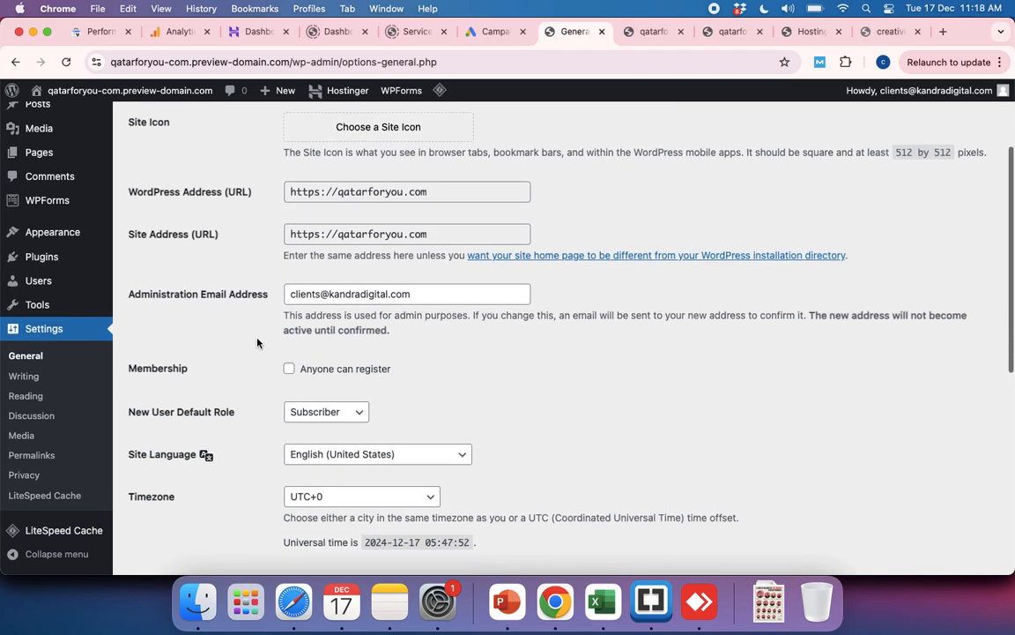
scroll(256, 343, "down", 7)
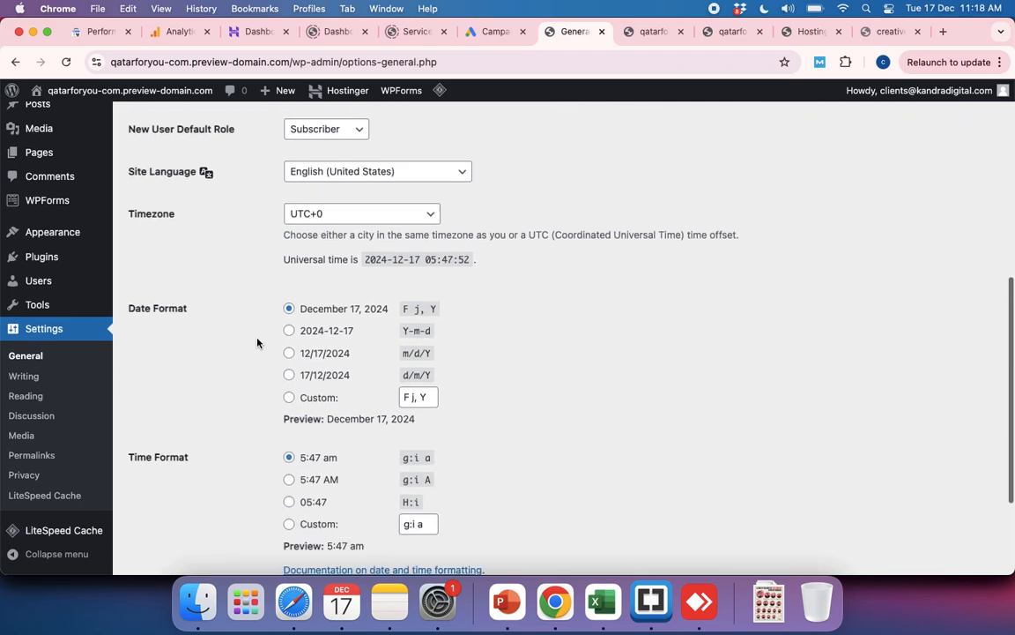
scroll(257, 343, "down", 2)
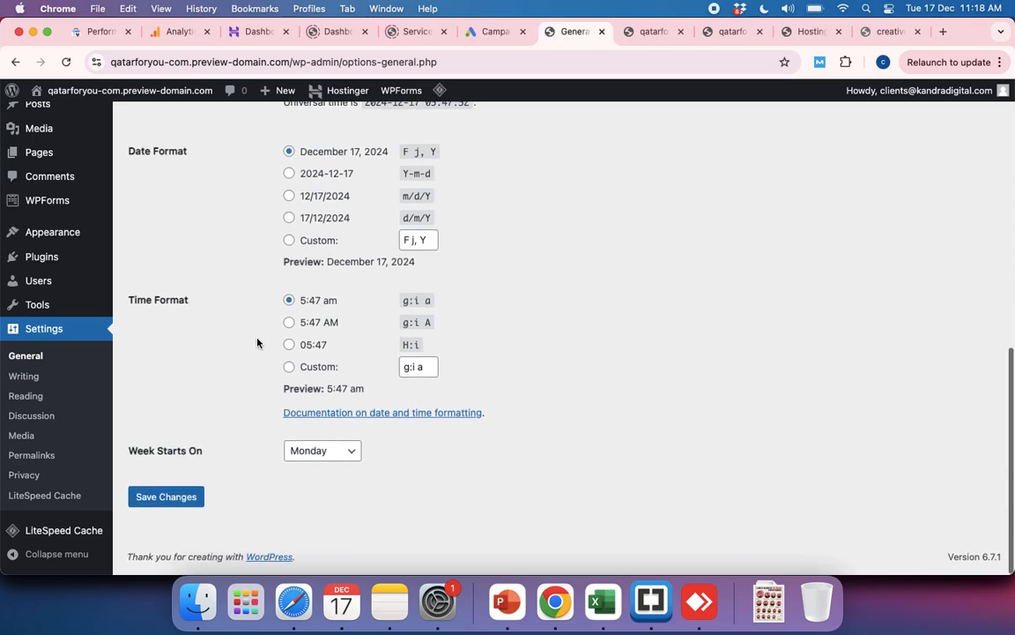
Step: Review the Writing settings, covering the default post category and format, post via email, and update services
left_click(37, 379)
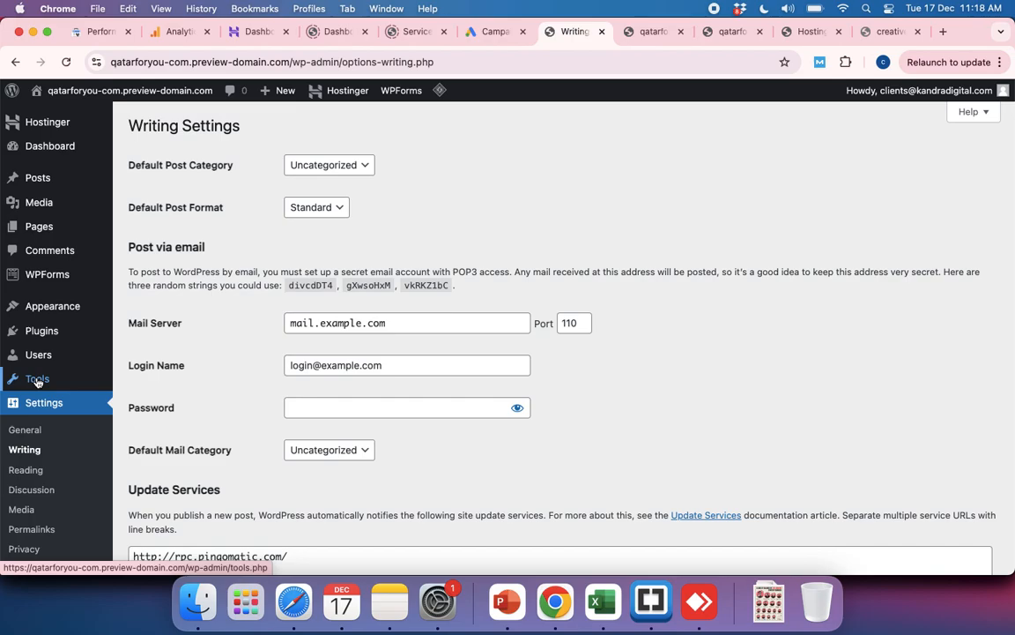
scroll(223, 422, "down", 3)
scroll(224, 422, "up", 3)
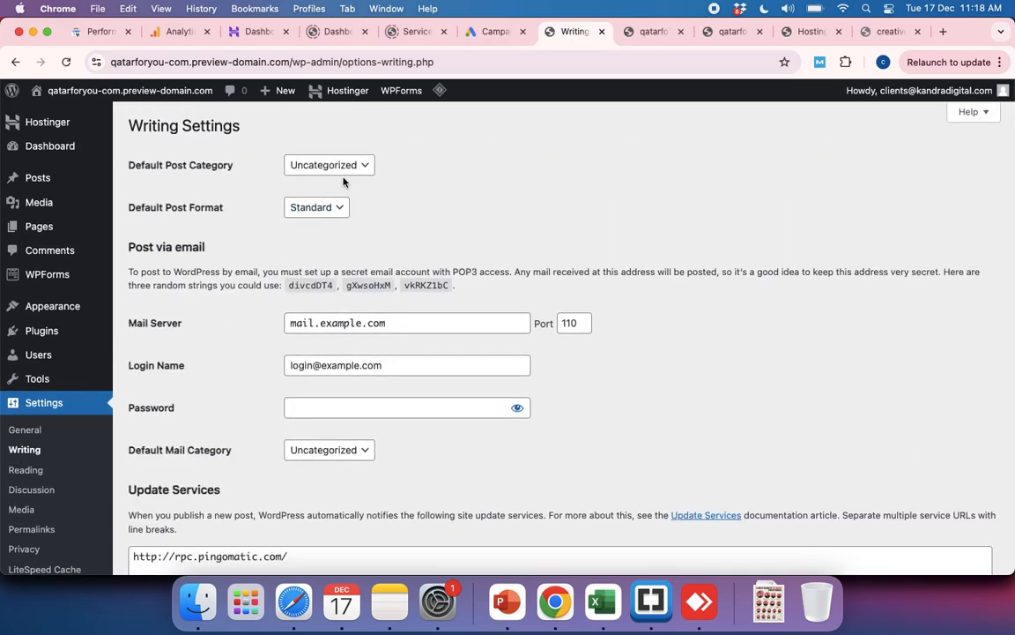
scroll(235, 300, "down", 3)
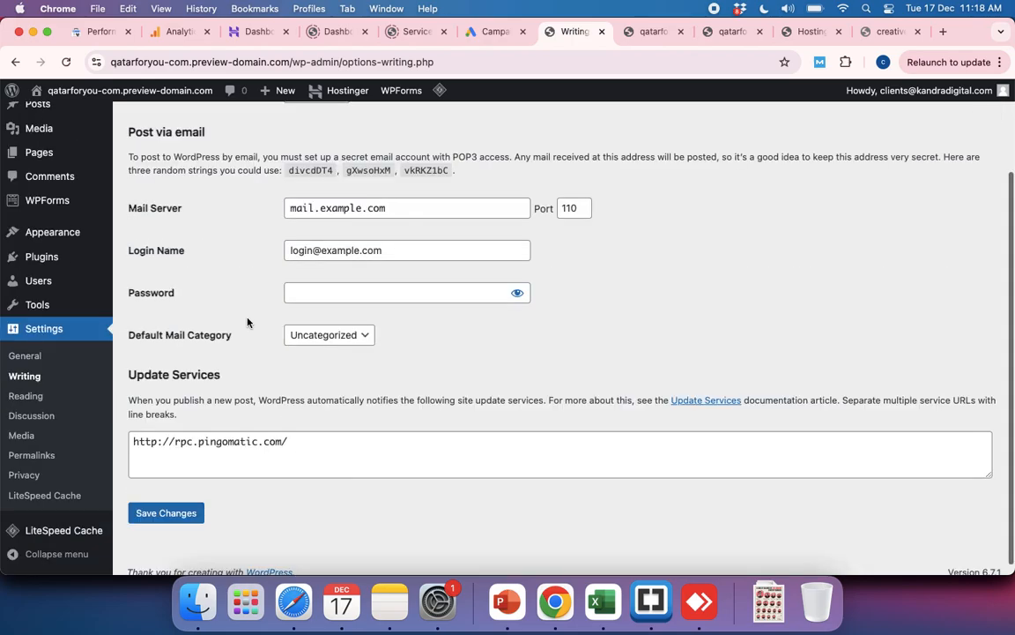
Step: Review the Reading settings, covering blog page limits, feed content and search engine visibility
left_click(25, 397)
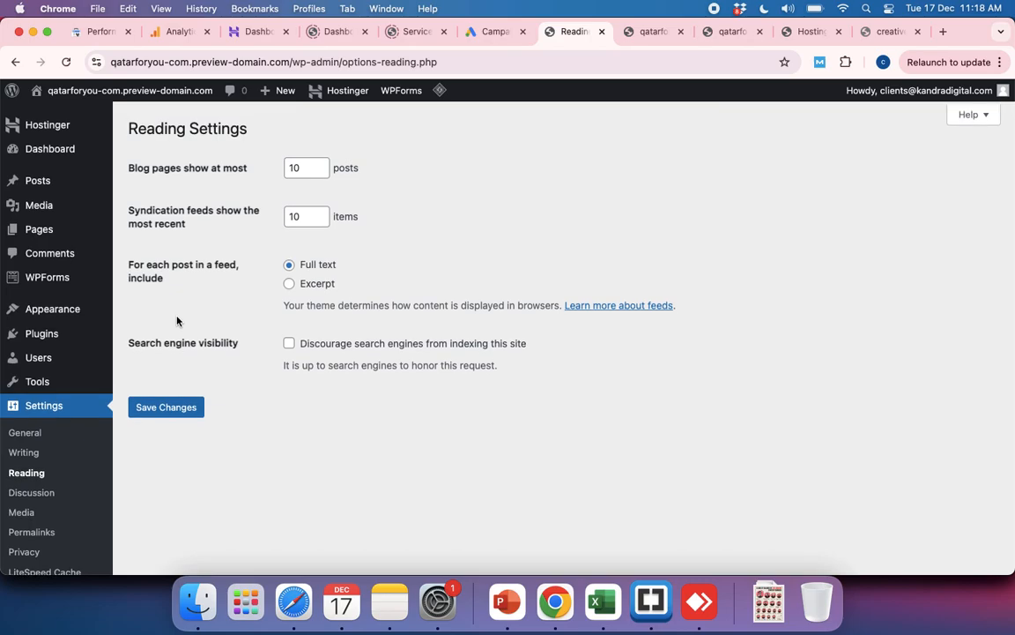
scroll(178, 322, "down", 1)
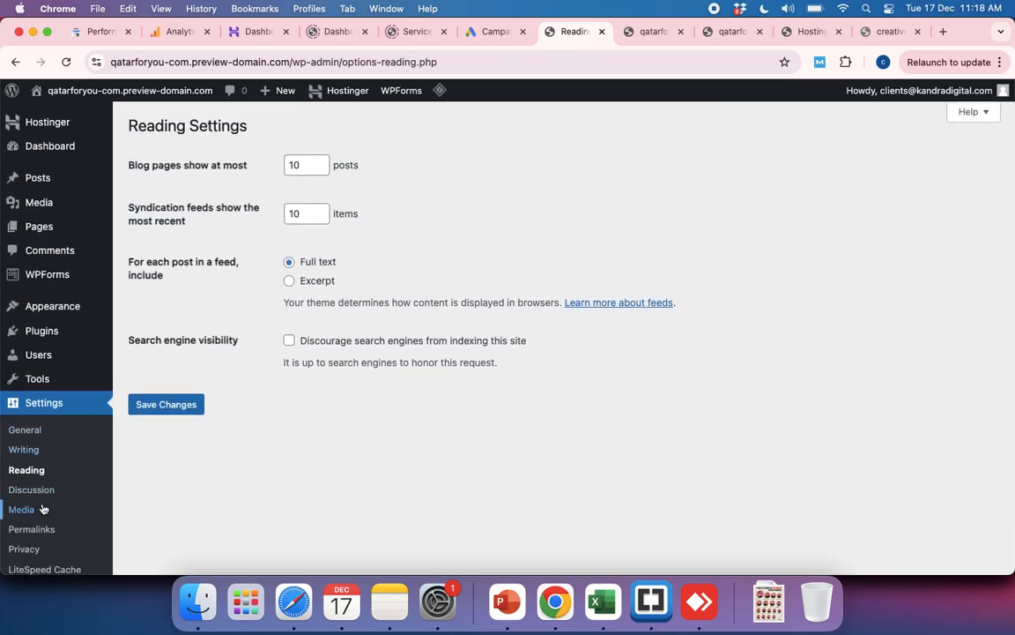
scroll(36, 499, "down", 3)
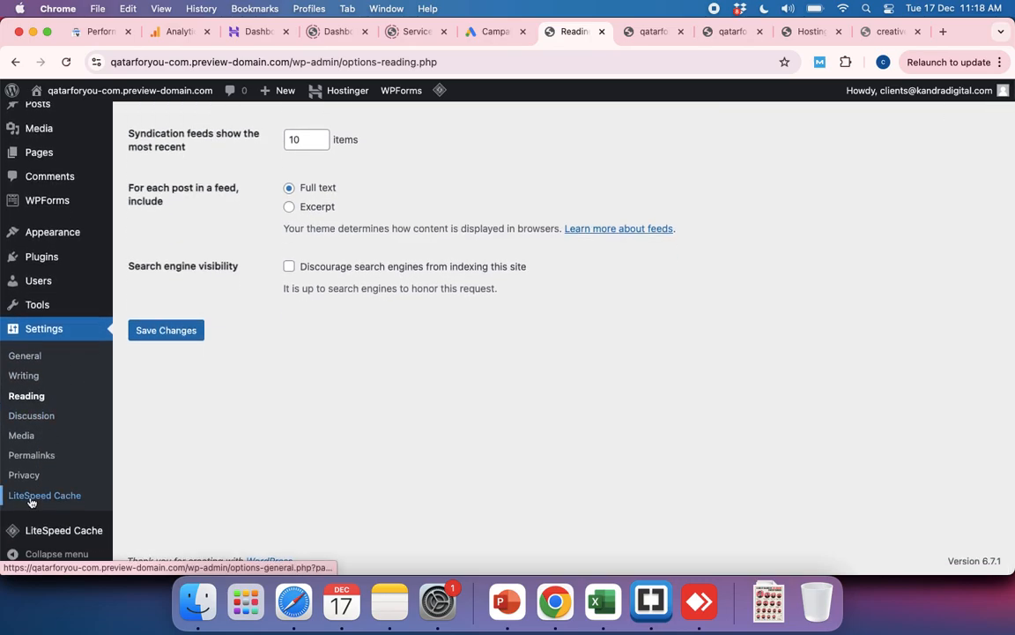
Step: Look over the Discussion settings and the image sizes and upload options in the Media settings
left_click(32, 416)
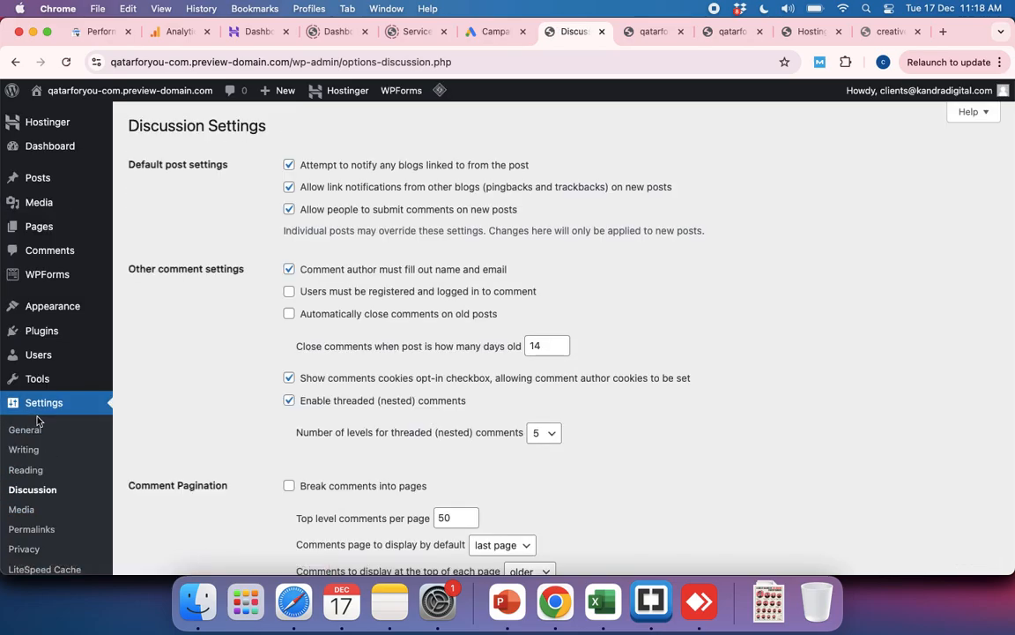
scroll(317, 425, "down", 20)
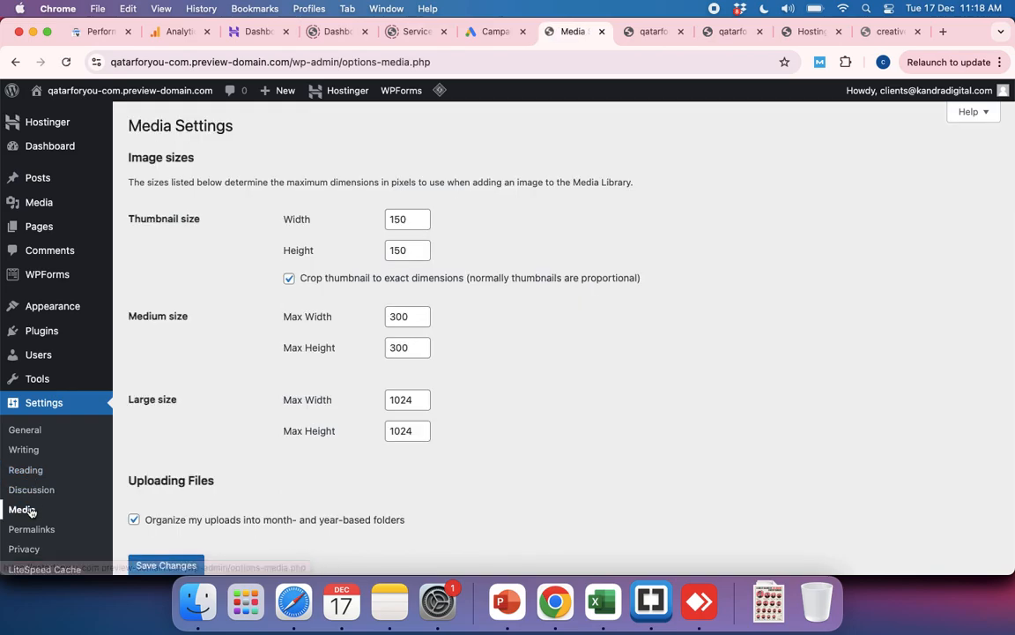
scroll(305, 469, "down", 3)
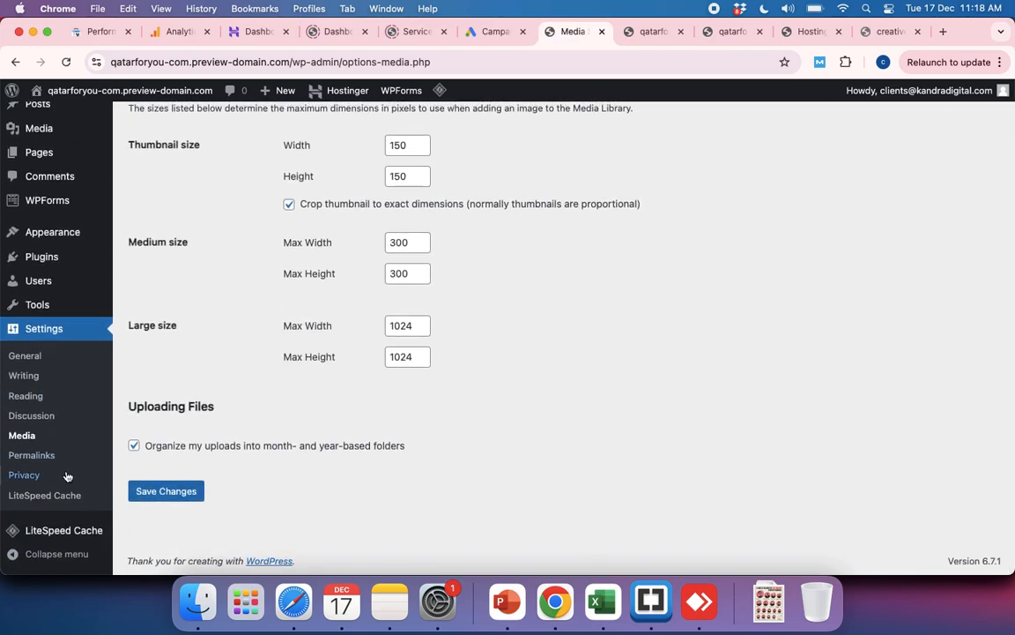
Step: Review the General settings again, from site title, addresses and membership to timezone, date and time formats, and week start
left_click(26, 357)
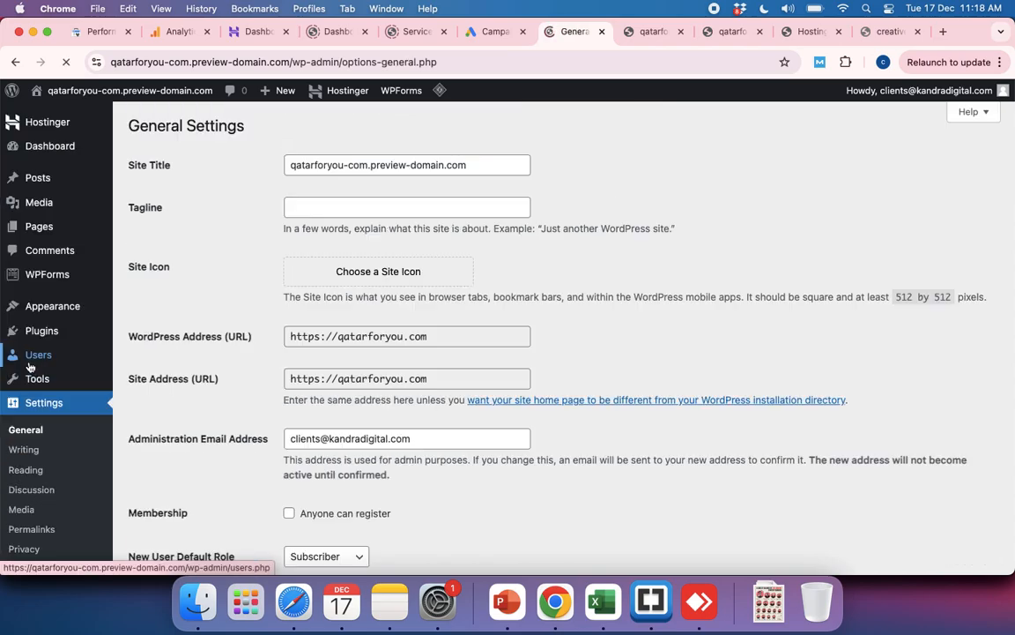
scroll(437, 377, "down", 5)
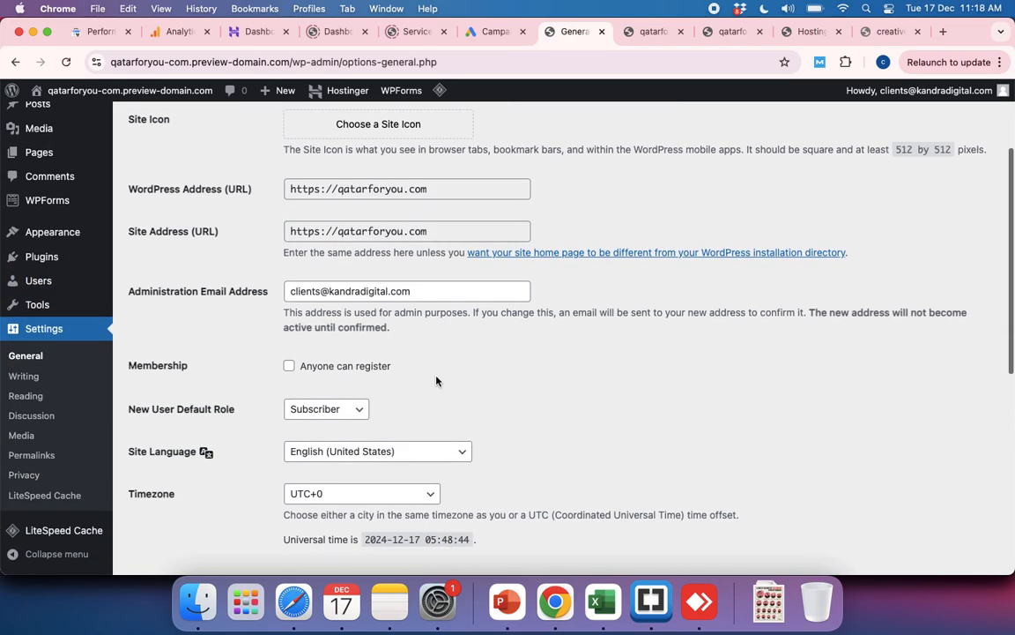
scroll(436, 379, "down", 5)
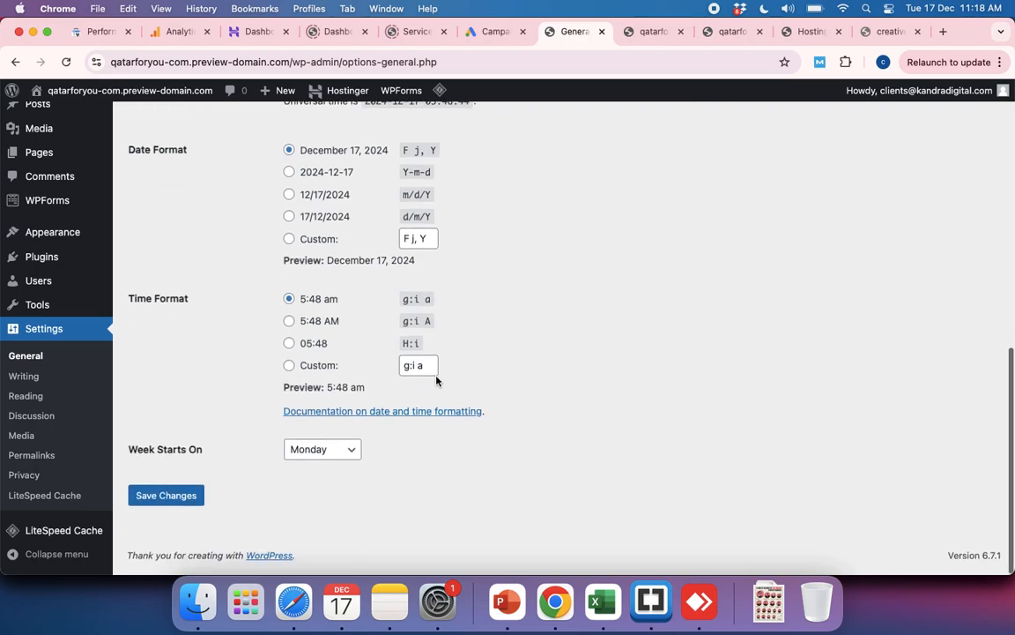
scroll(436, 380, "up", 10)
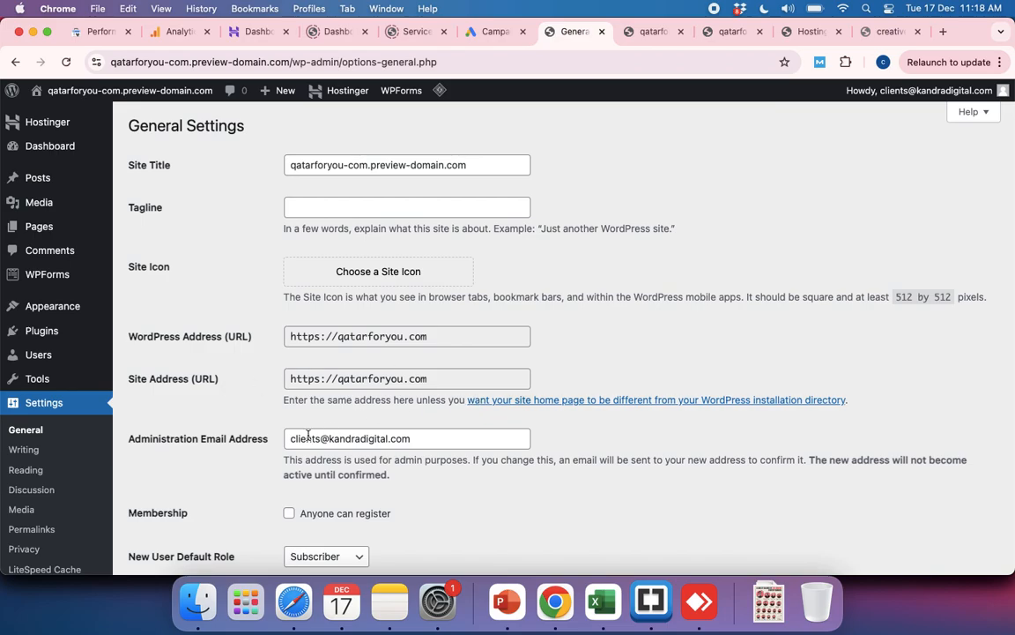
scroll(278, 392, "down", 3)
scroll(295, 441, "down", 4)
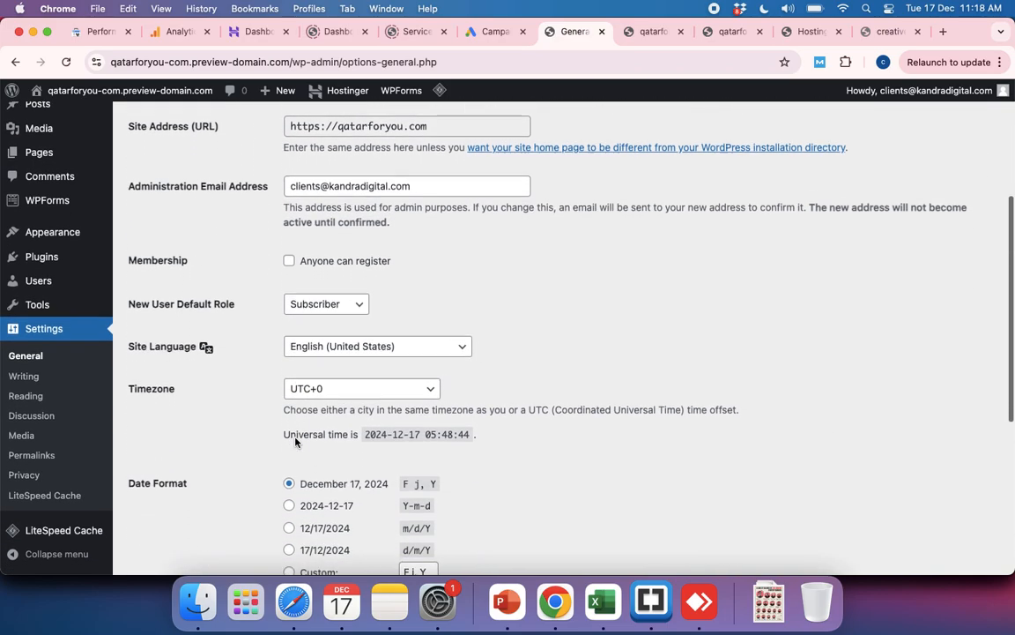
scroll(295, 441, "down", 5)
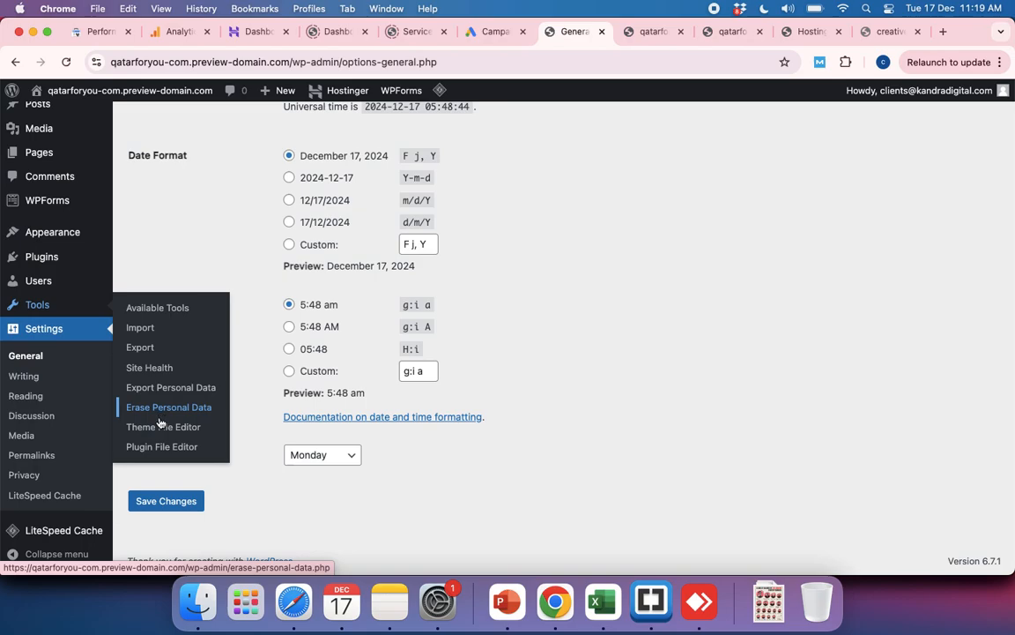
Step: Look over the options offered for users and plugins, and open the list of installed themes
mouse_move(40, 286)
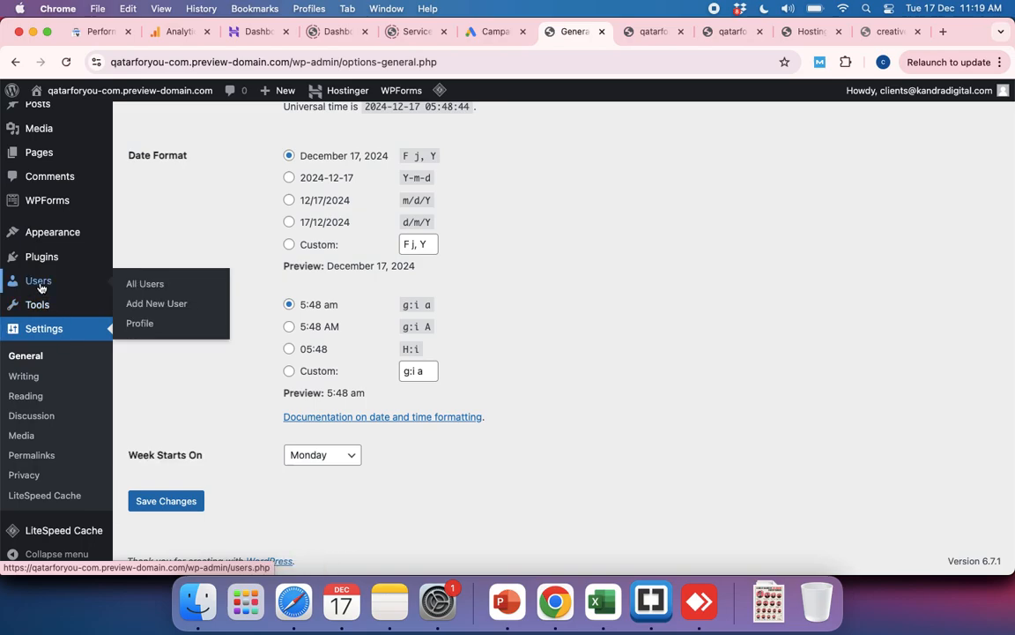
mouse_move(55, 258)
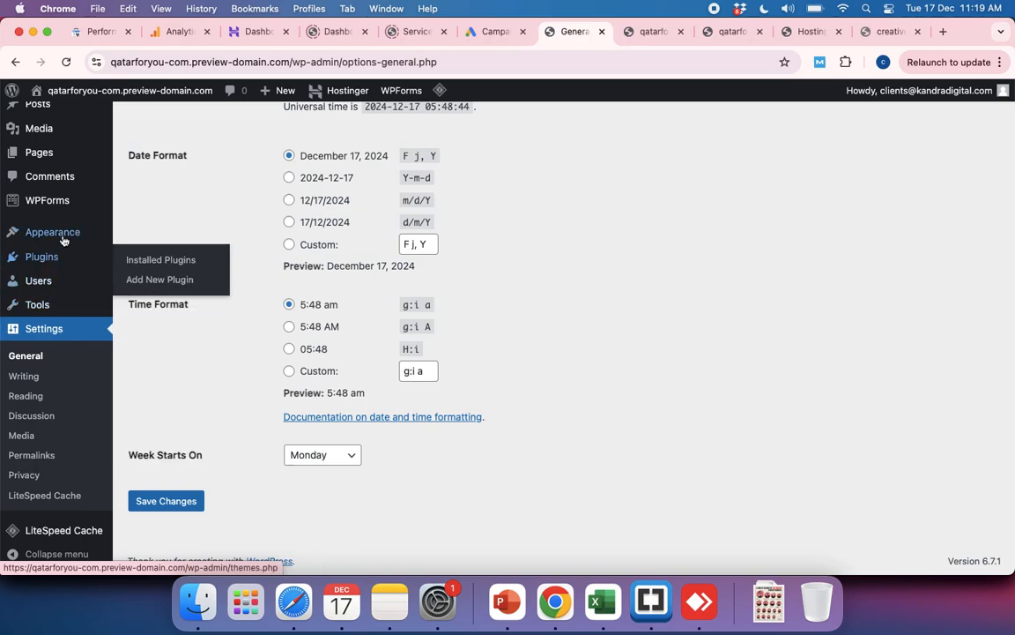
mouse_move(64, 237)
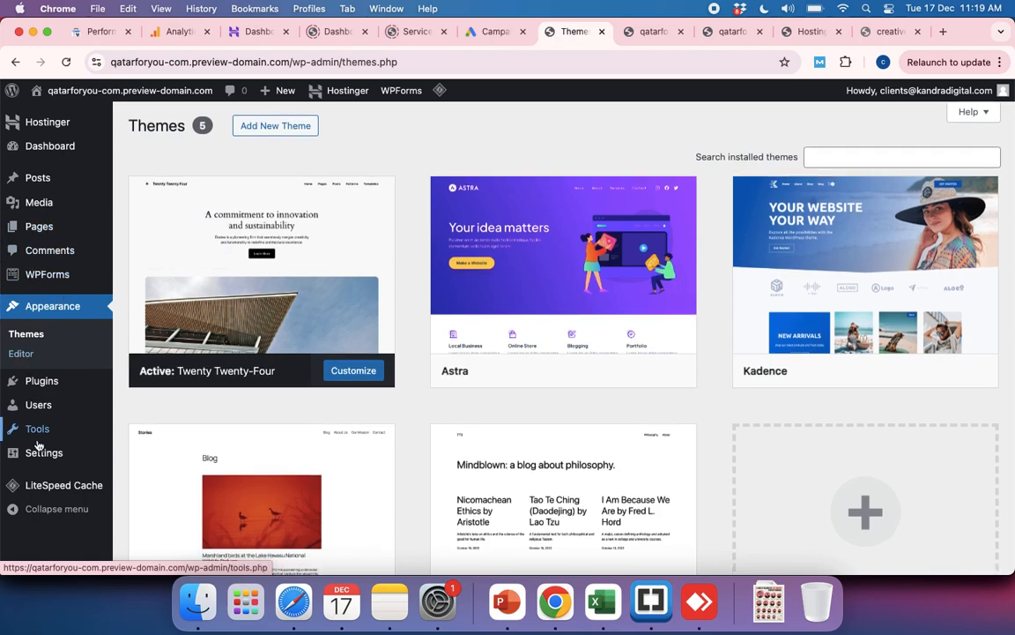
scroll(43, 450, "down", 1)
Step: Open the LiteSpeed Cache settings and examine the cache control options, including logged-in users, REST API and mobile caching
mouse_move(45, 455)
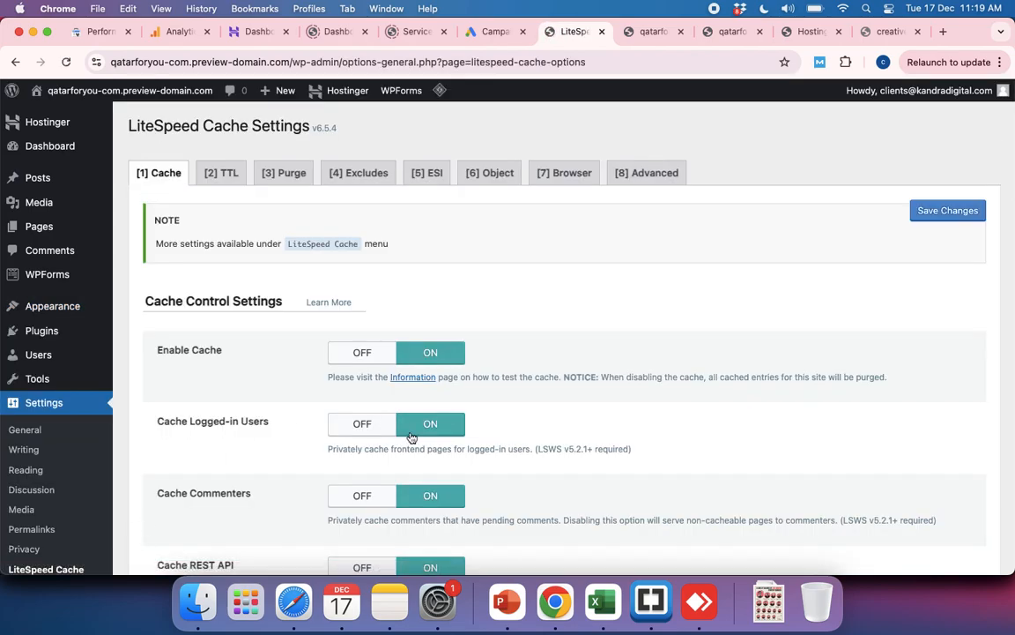
scroll(410, 438, "down", 3)
scroll(49, 511, "down", 4)
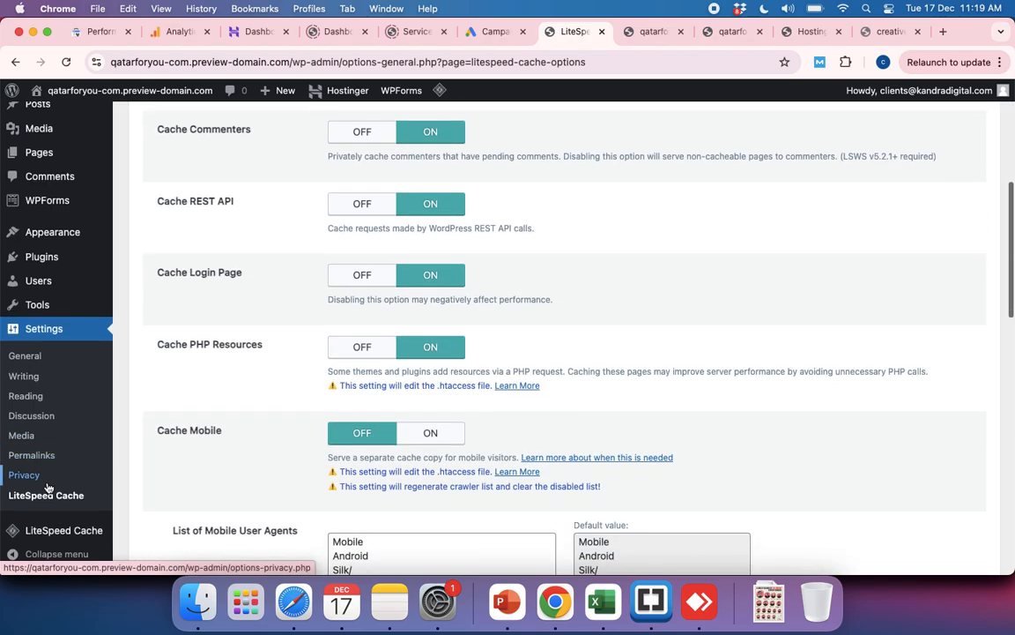
scroll(48, 488, "down", 8)
scroll(40, 481, "up", 20)
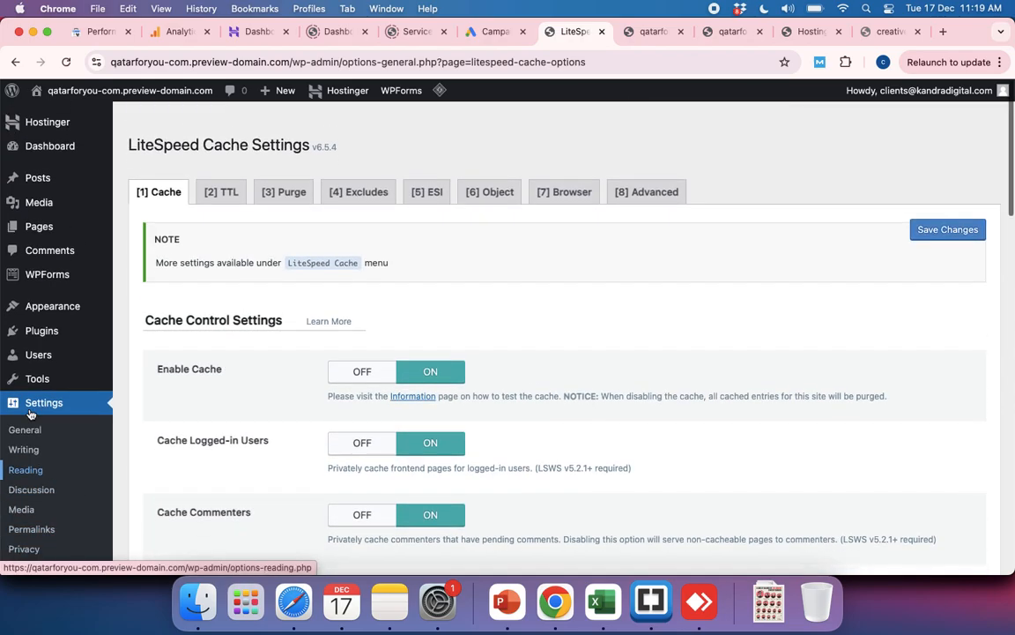
scroll(31, 412, "down", 1)
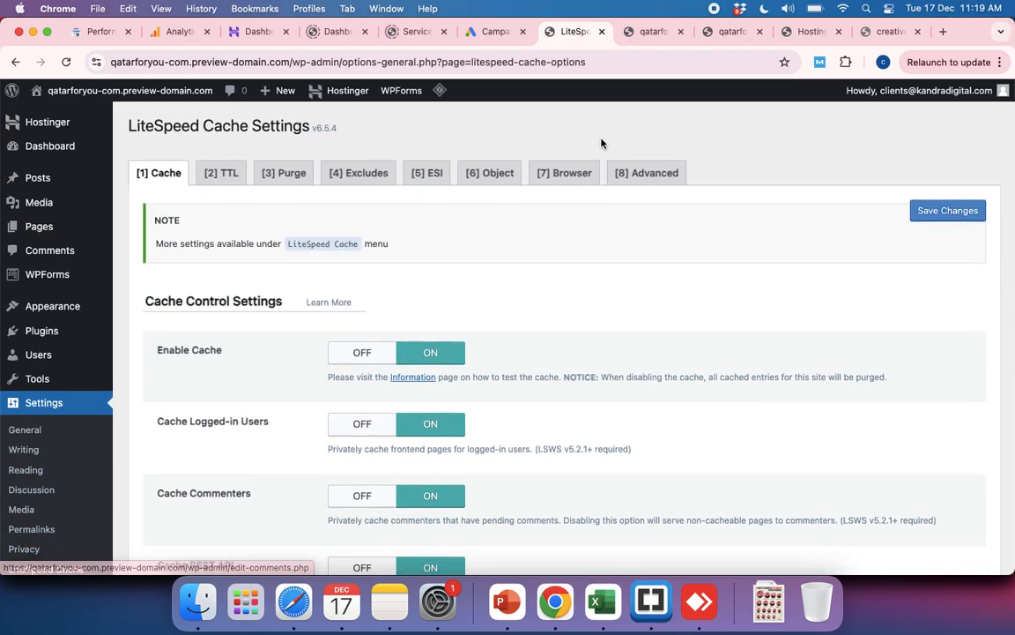
Step: Switch to the WordPress admin of the Creative Print & Pack site and look over its dashboard
left_click(257, 32)
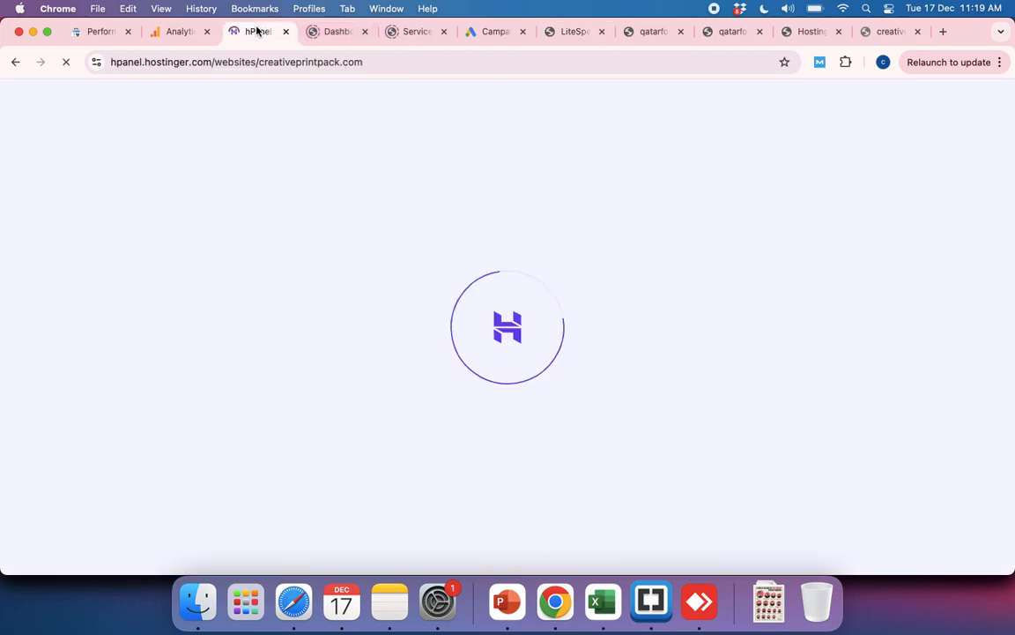
left_click(335, 33)
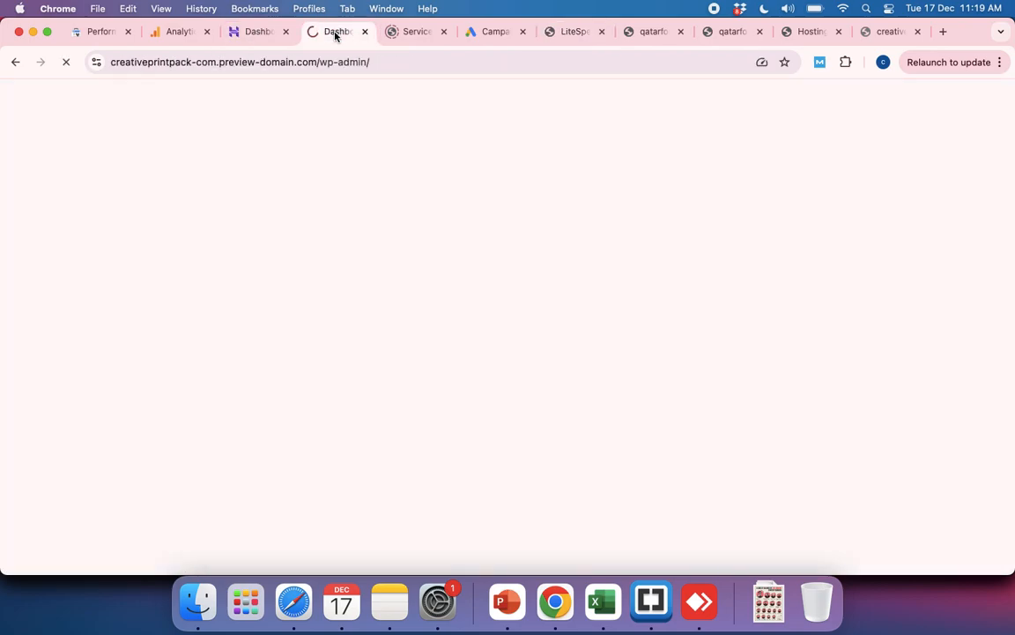
left_click(393, 33)
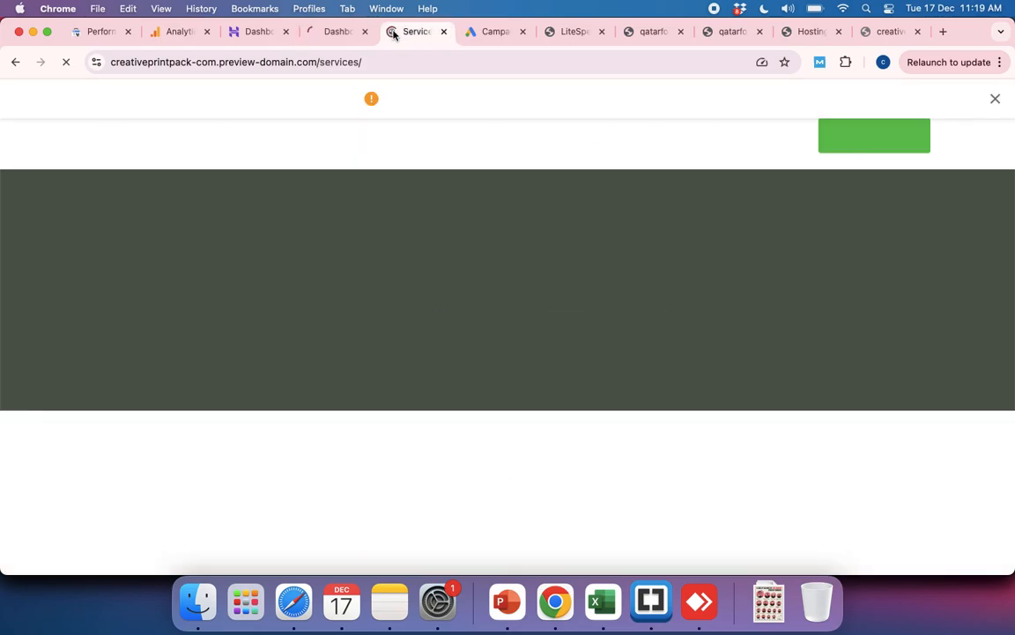
left_click(331, 32)
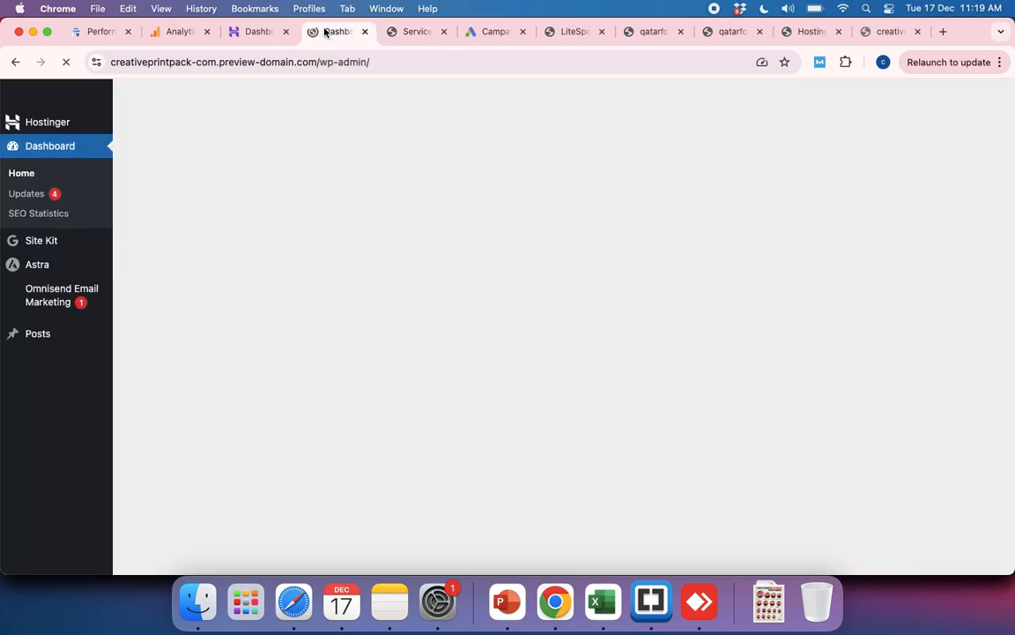
scroll(51, 471, "down", 5)
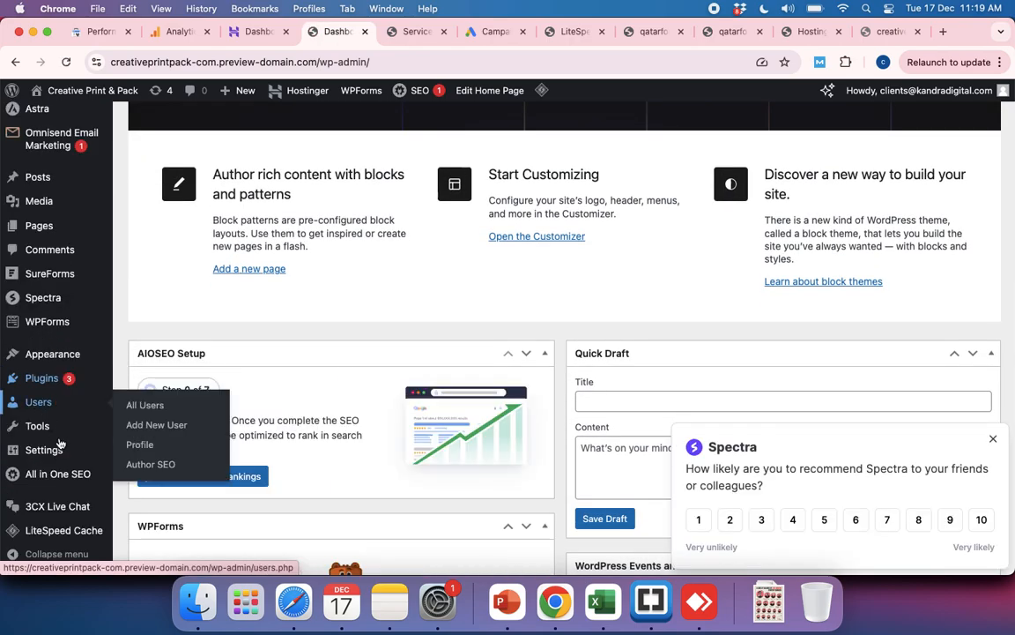
scroll(60, 444, "down", 2)
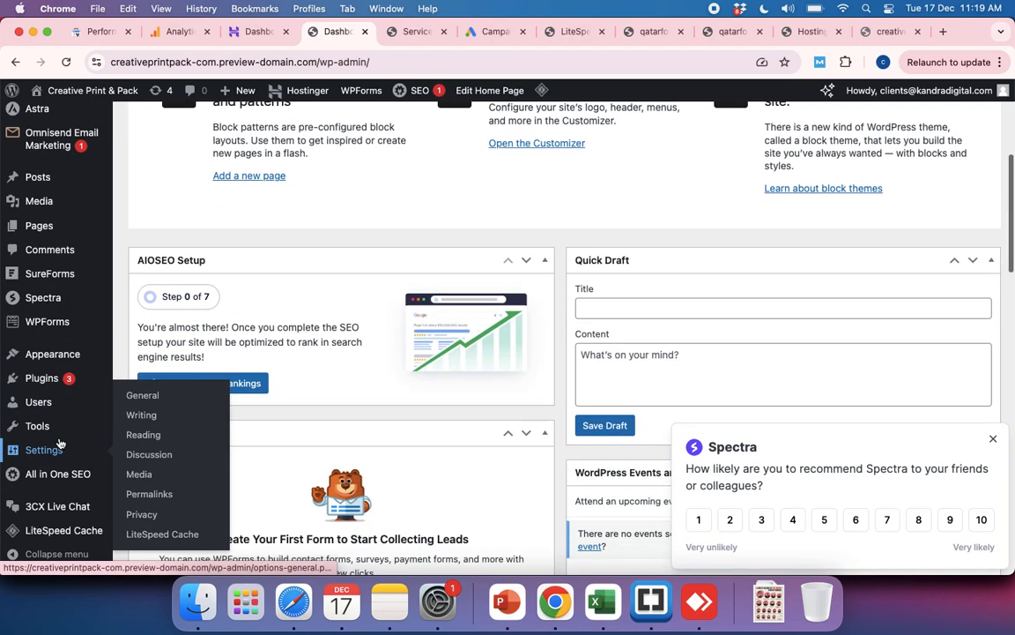
Step: Open the General settings of the Creative Print & Pack site and review them down to Starter Templates and Usage Tracking
left_click(150, 396)
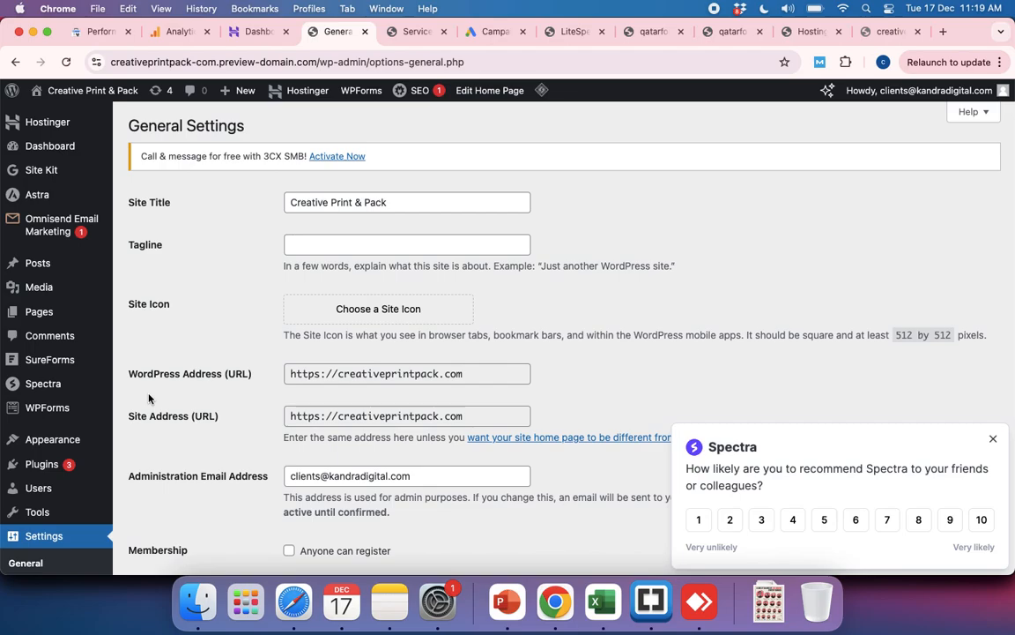
scroll(527, 379, "down", 10)
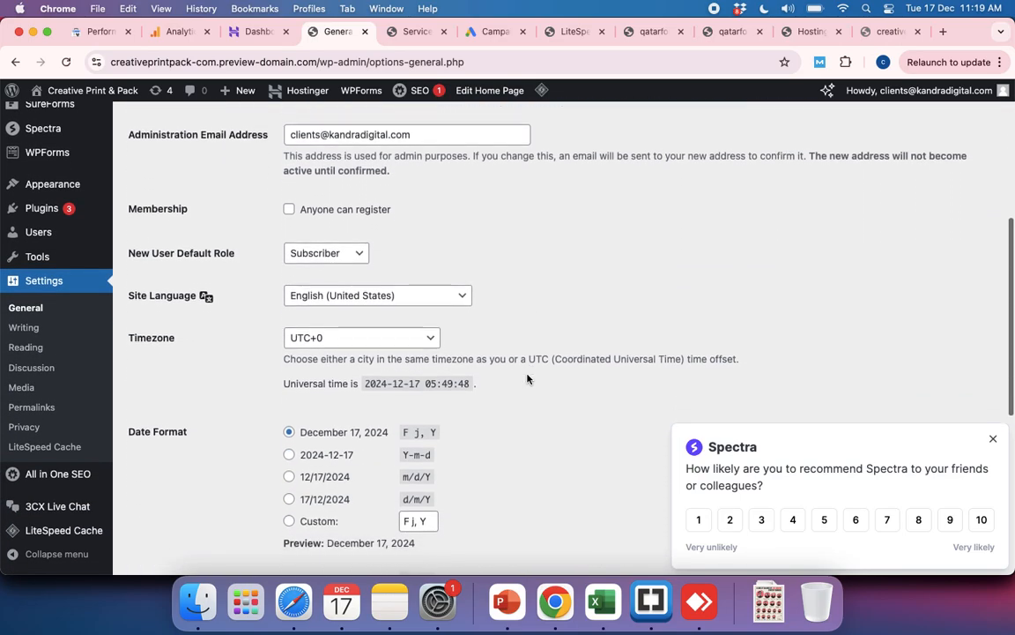
scroll(527, 379, "down", 5)
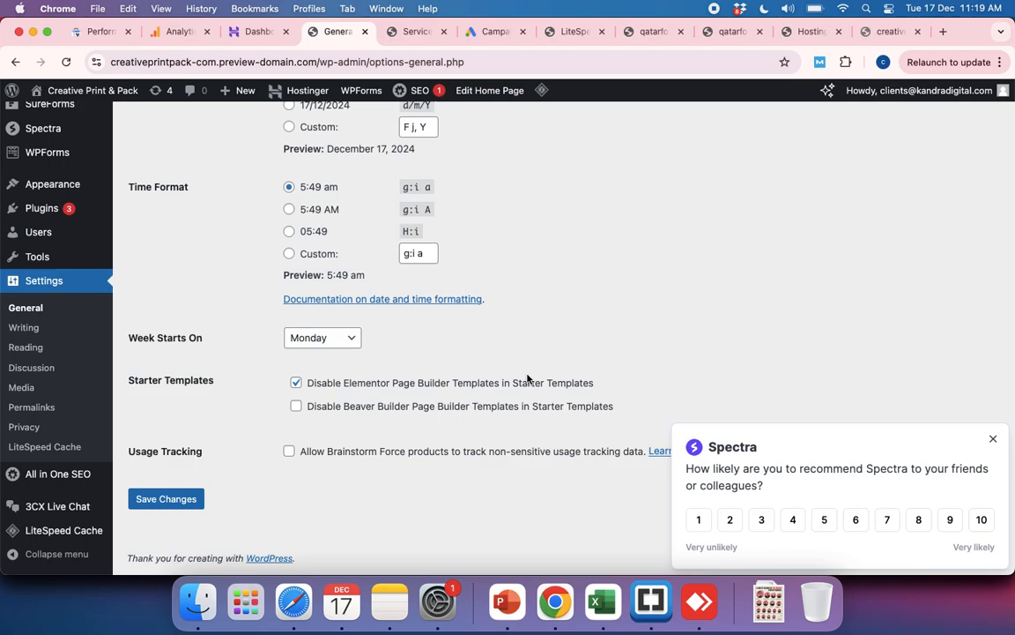
scroll(527, 379, "up", 5)
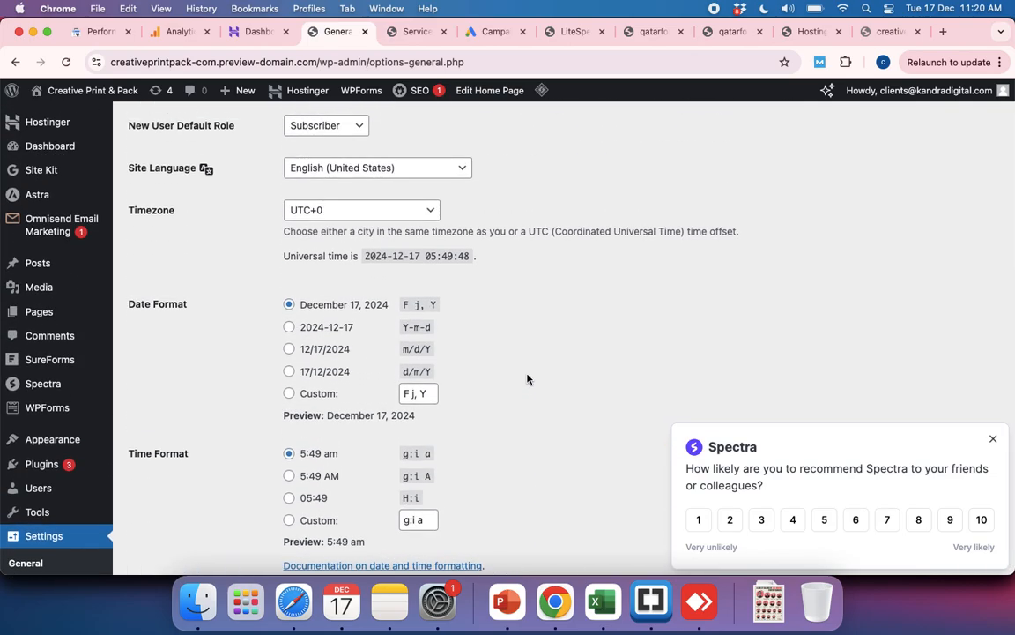
Step: Open the Astra theme dashboard and examine its quick settings, Pro modules and integrations
mouse_move(41, 197)
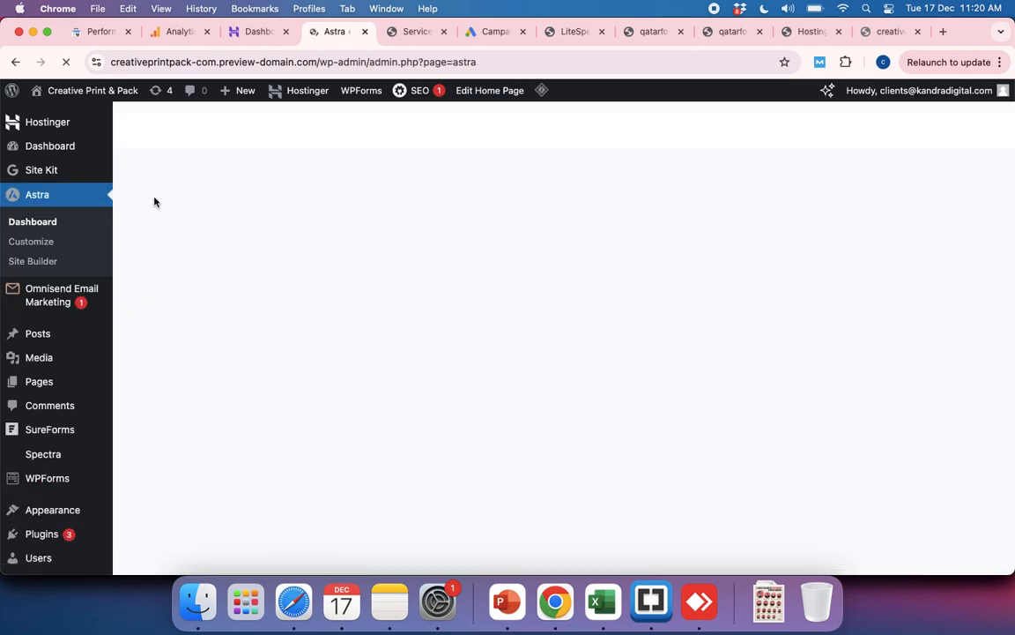
scroll(483, 398, "down", 3)
scroll(483, 398, "down", 10)
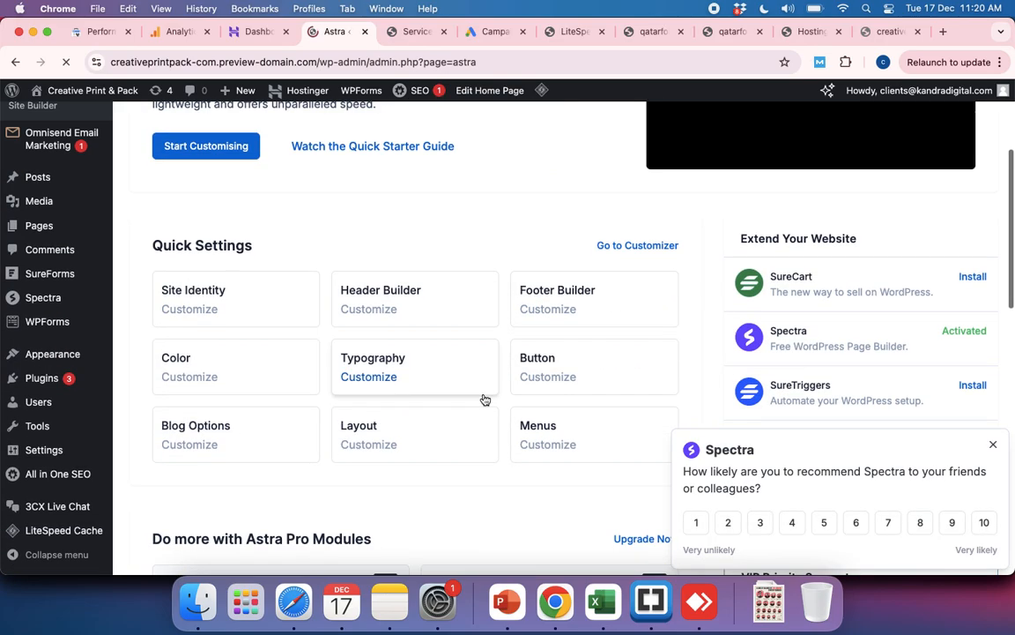
scroll(484, 398, "down", 8)
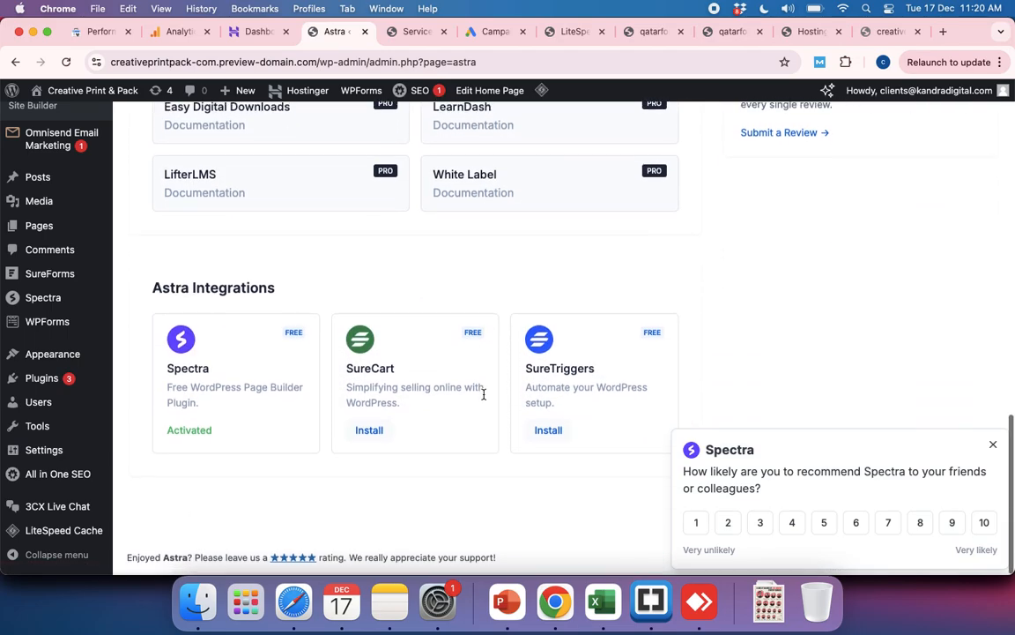
scroll(483, 398, "up", 10)
scroll(483, 394, "up", 9)
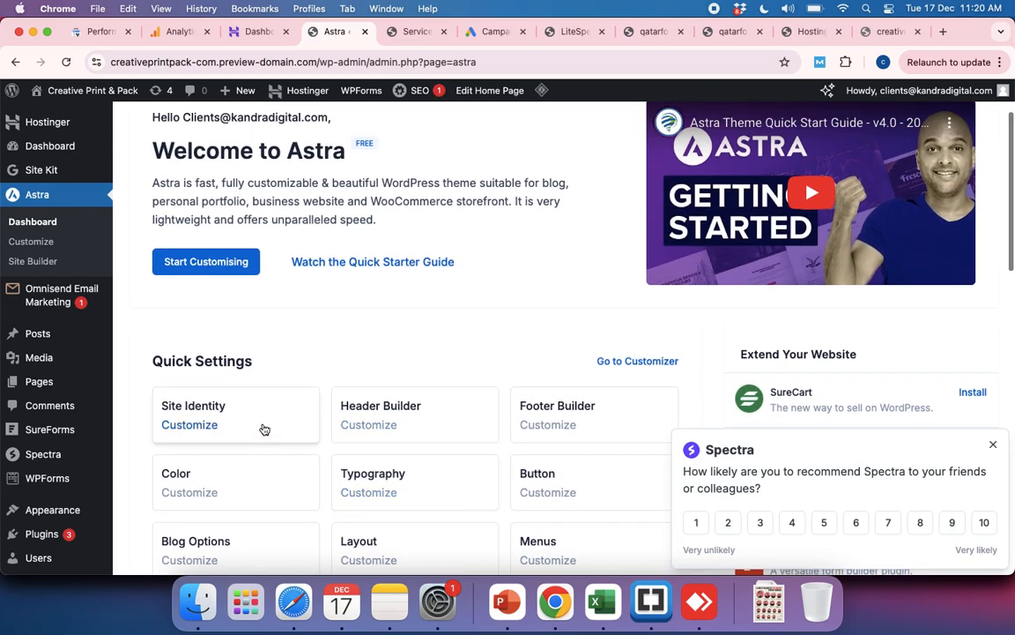
scroll(263, 426, "up", 3)
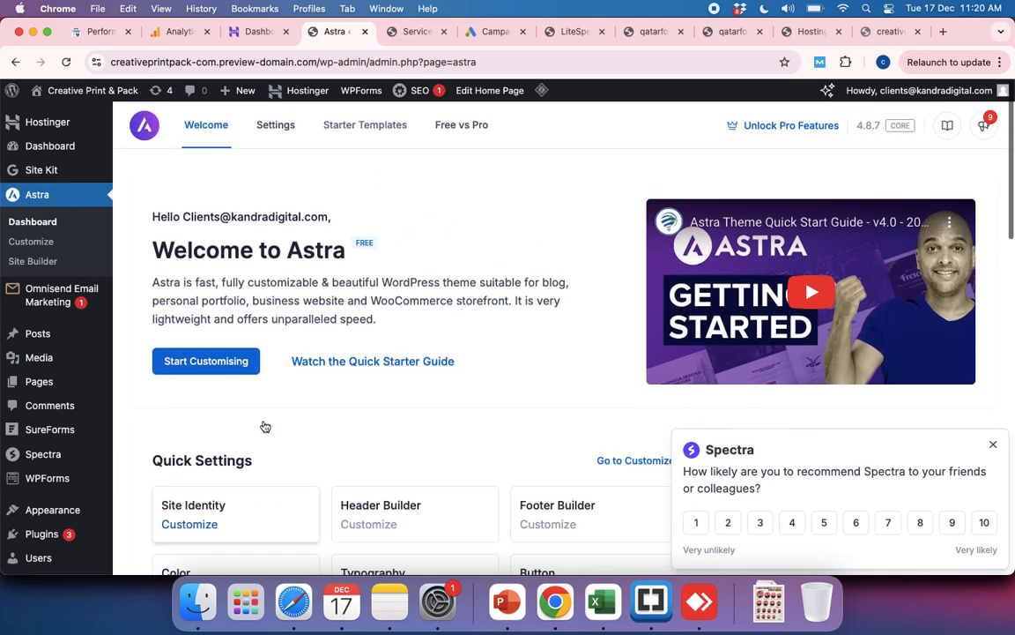
Step: Open the theme customizer from Astra's Site Identity setting and view the Breadcrumb and Site Identity sections
left_click(231, 513)
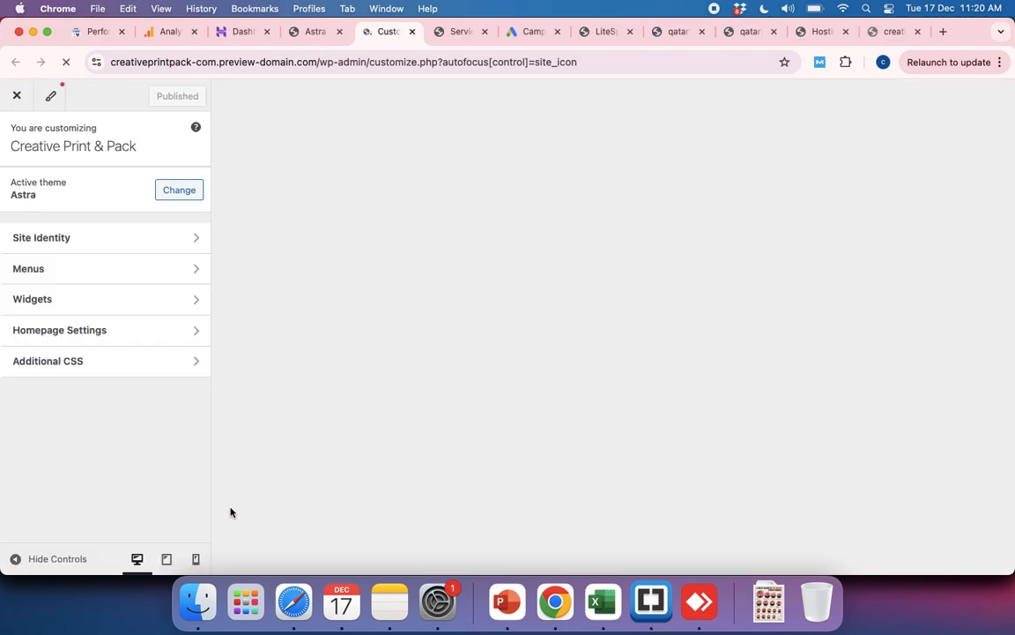
left_click(178, 351)
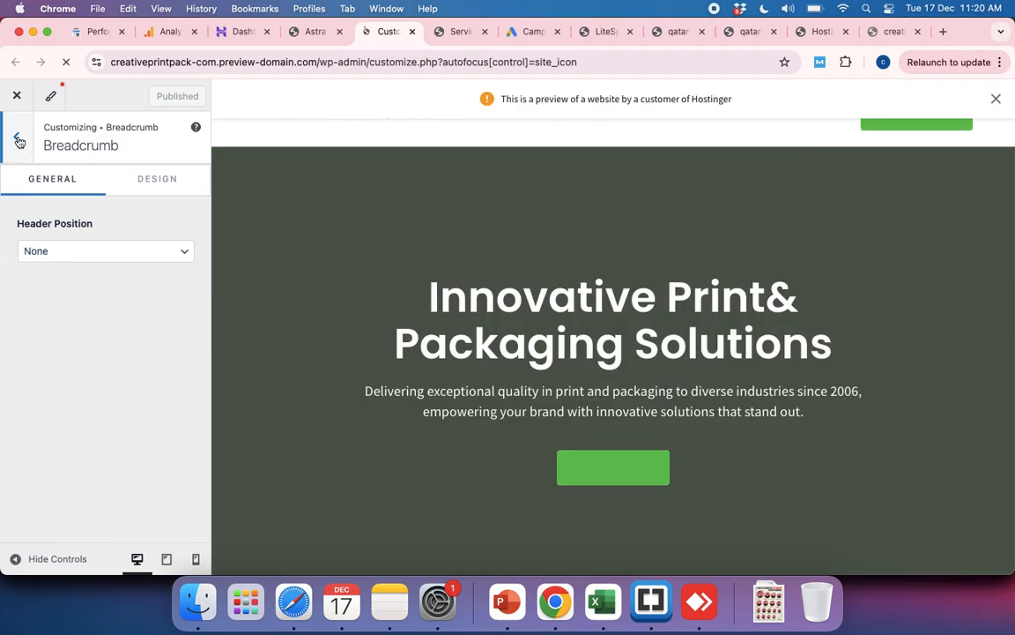
left_click(19, 138)
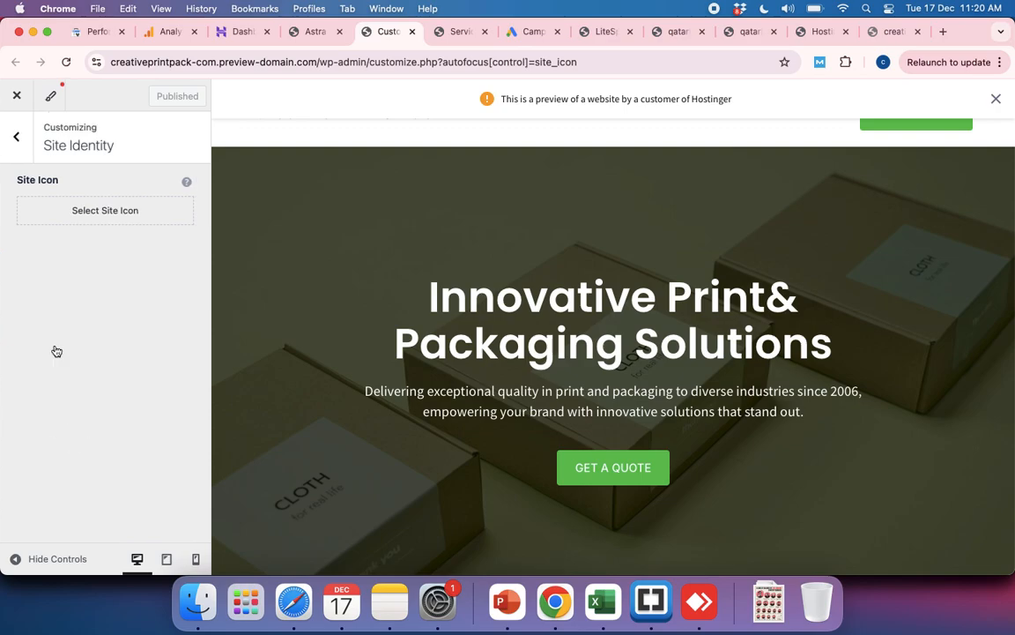
left_click(17, 139)
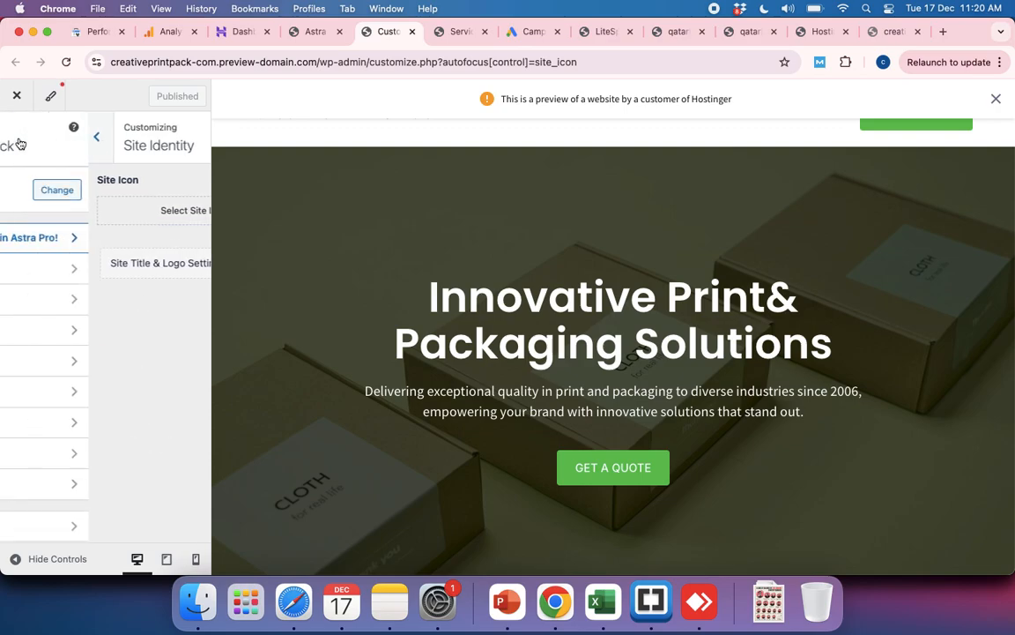
Step: Open the customizer's Homepage Settings and set the static homepage to the Blog page
scroll(66, 210, "down", 3)
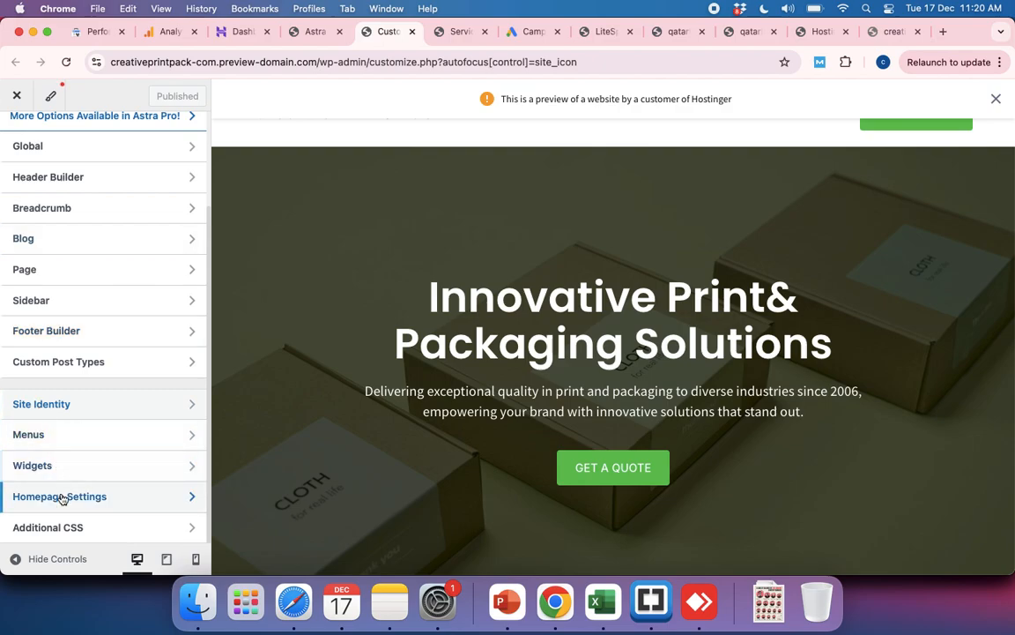
left_click(59, 495)
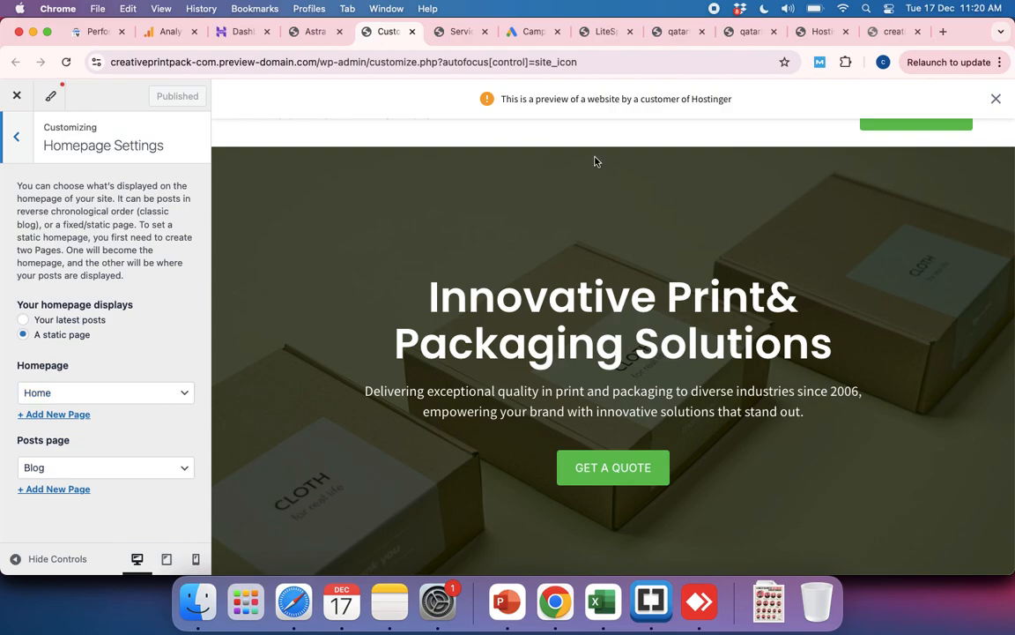
left_click(116, 392)
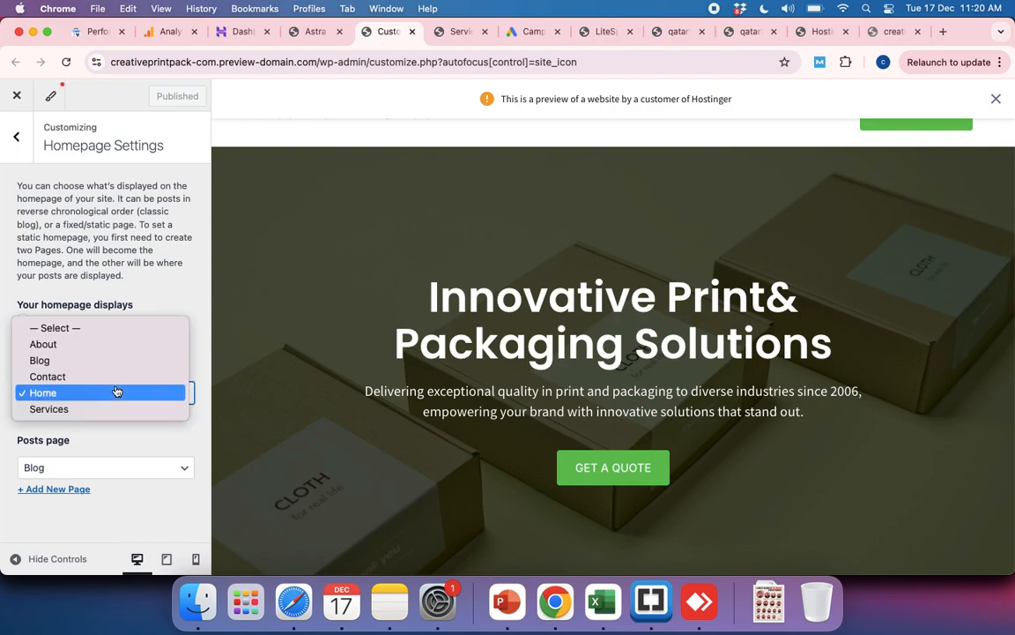
left_click(66, 365)
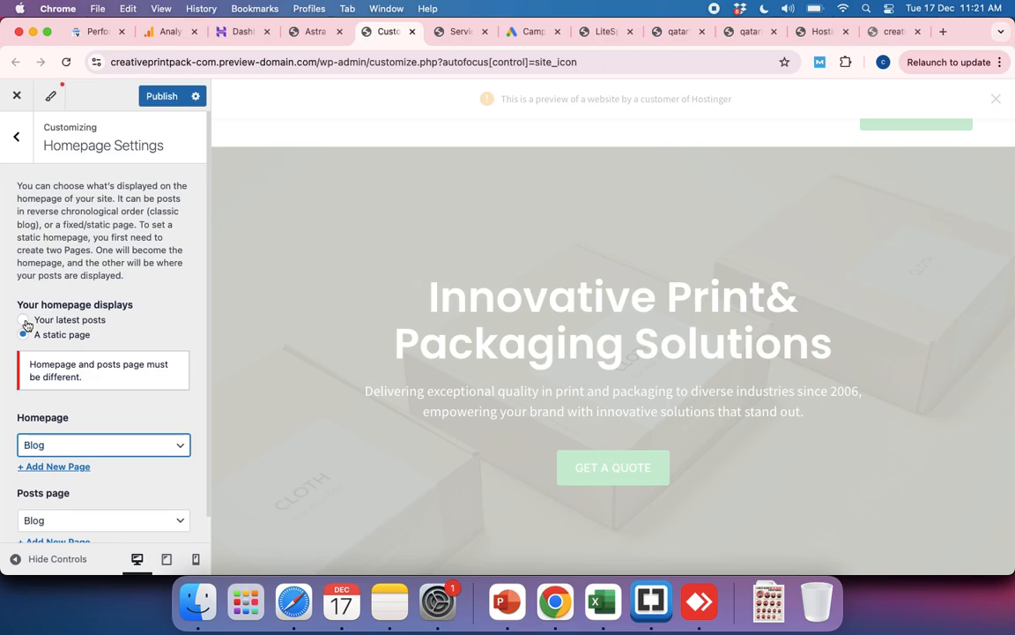
Step: Set the homepage to display the latest posts and look through the preview down to the footer
left_click(24, 320)
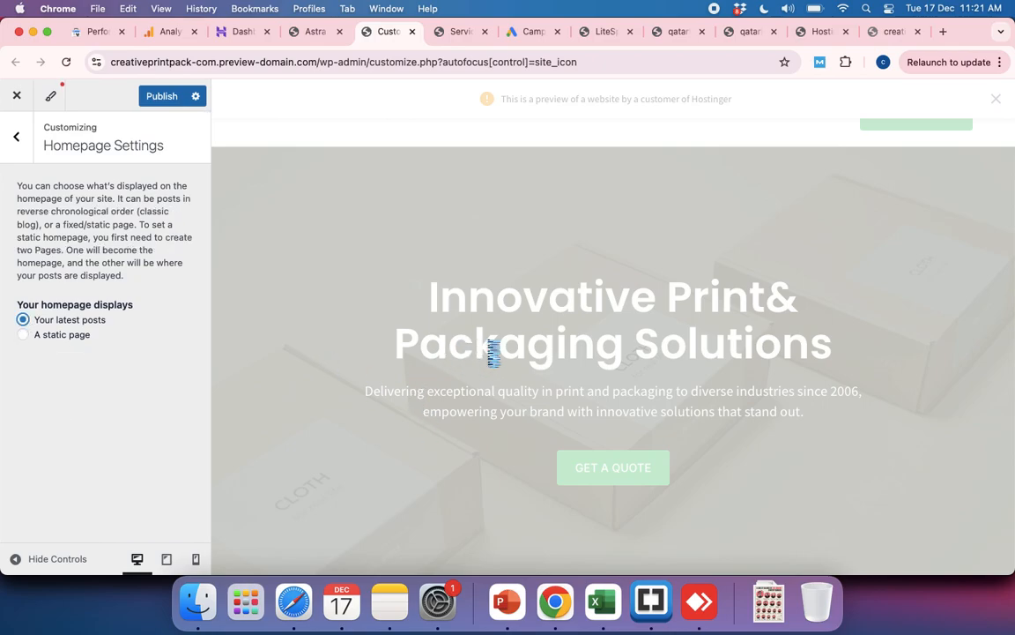
scroll(601, 361, "down", 4)
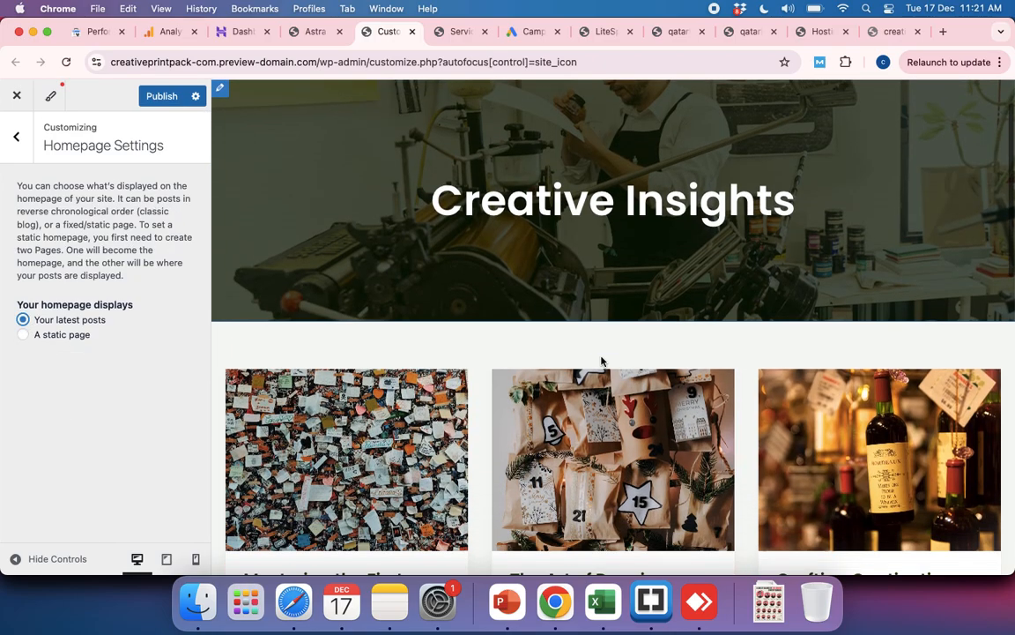
scroll(601, 353, "down", 10)
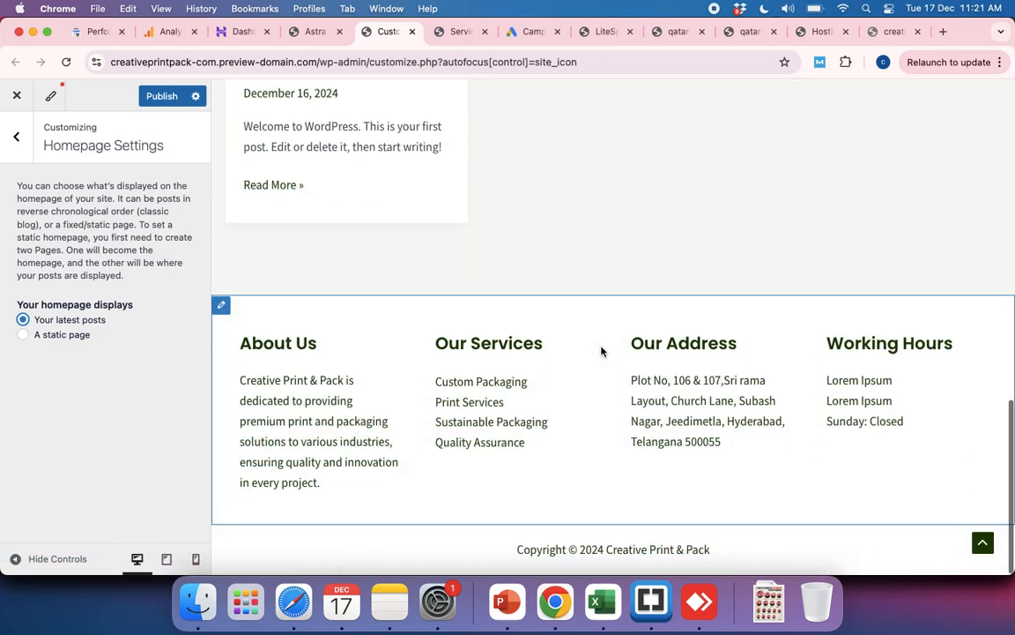
scroll(601, 351, "up", 12)
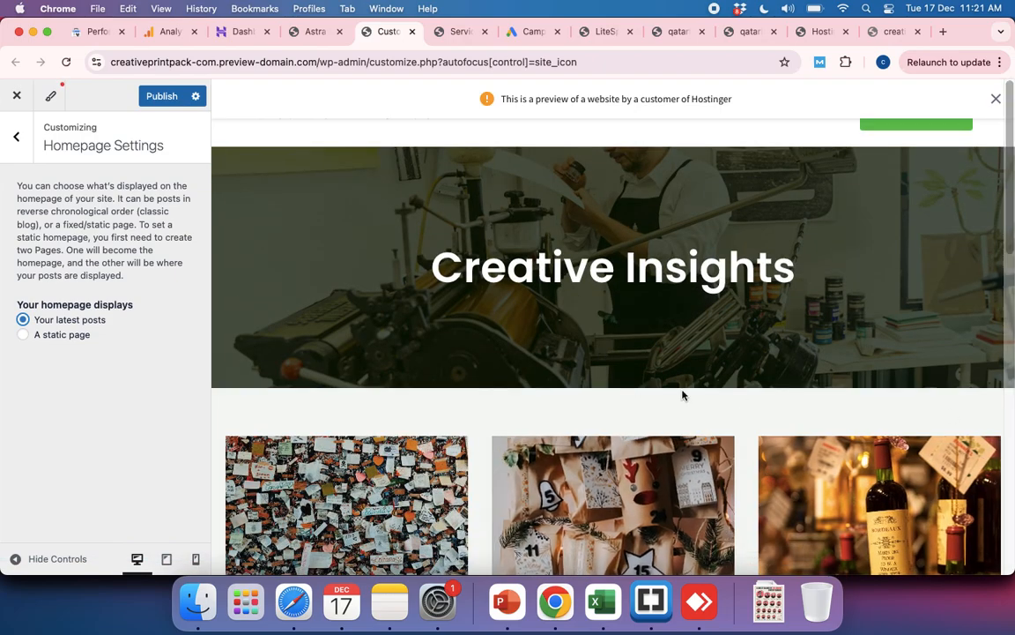
Step: Set the homepage back to a static page and choose Home as the Homepage
left_click(24, 335)
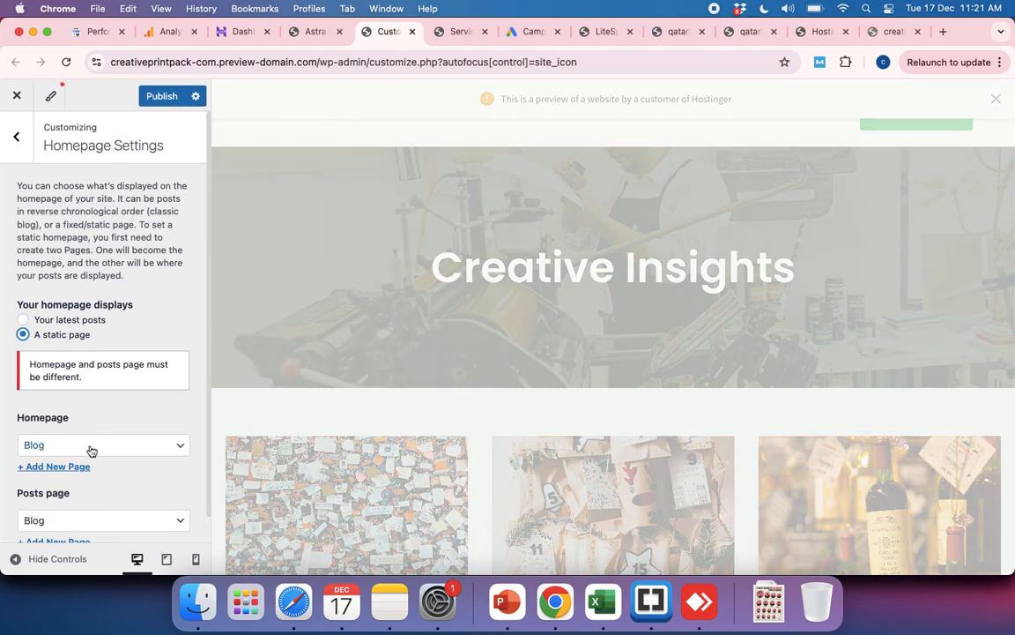
left_click(92, 449)
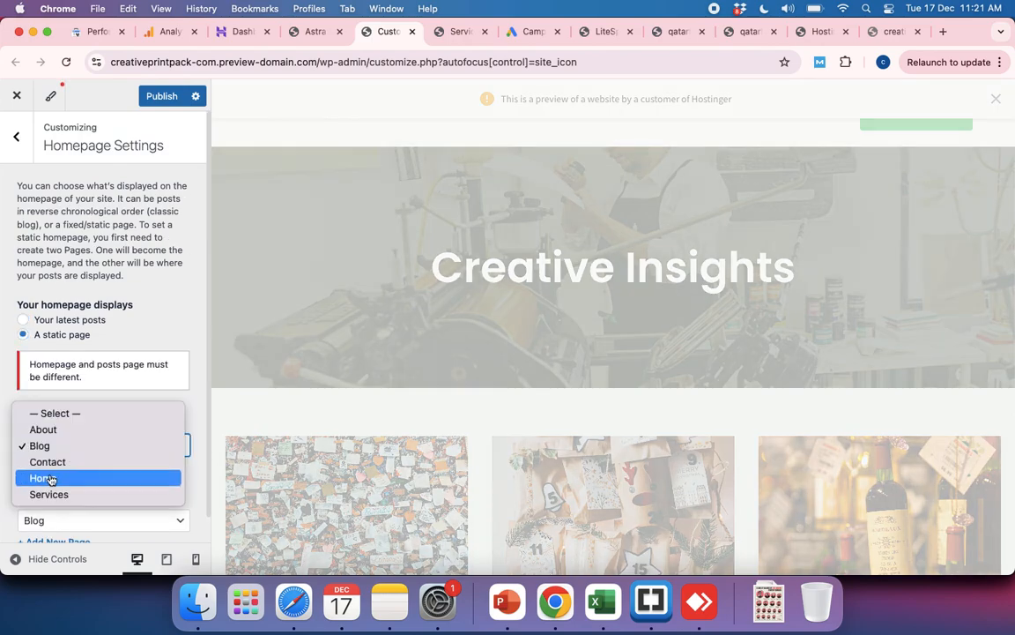
left_click(51, 478)
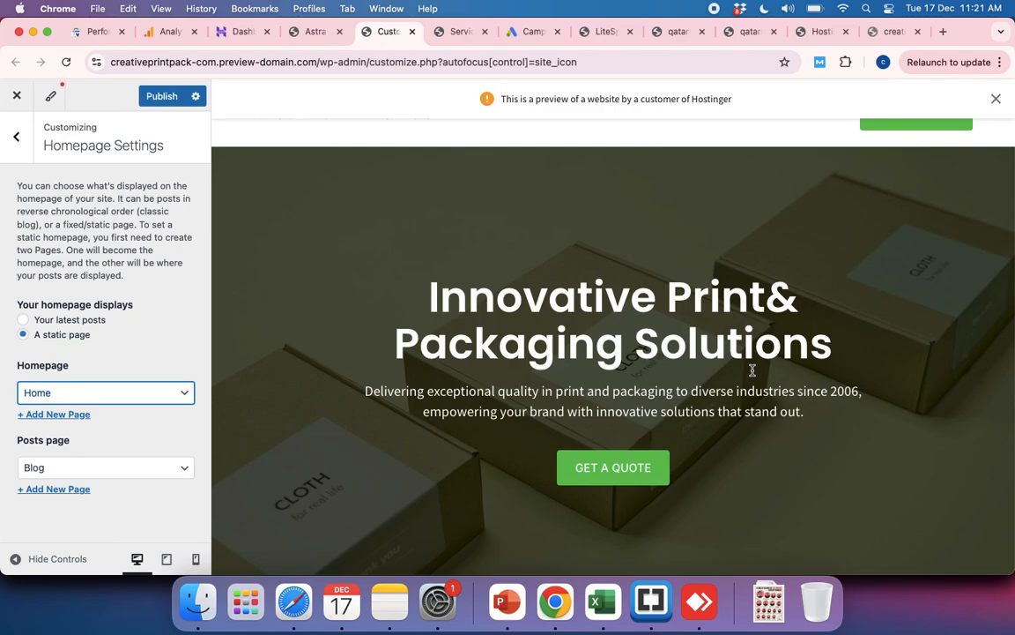
Step: View the available homepage choices and look through the Home page preview from the services to the client testimonials
left_click(180, 392)
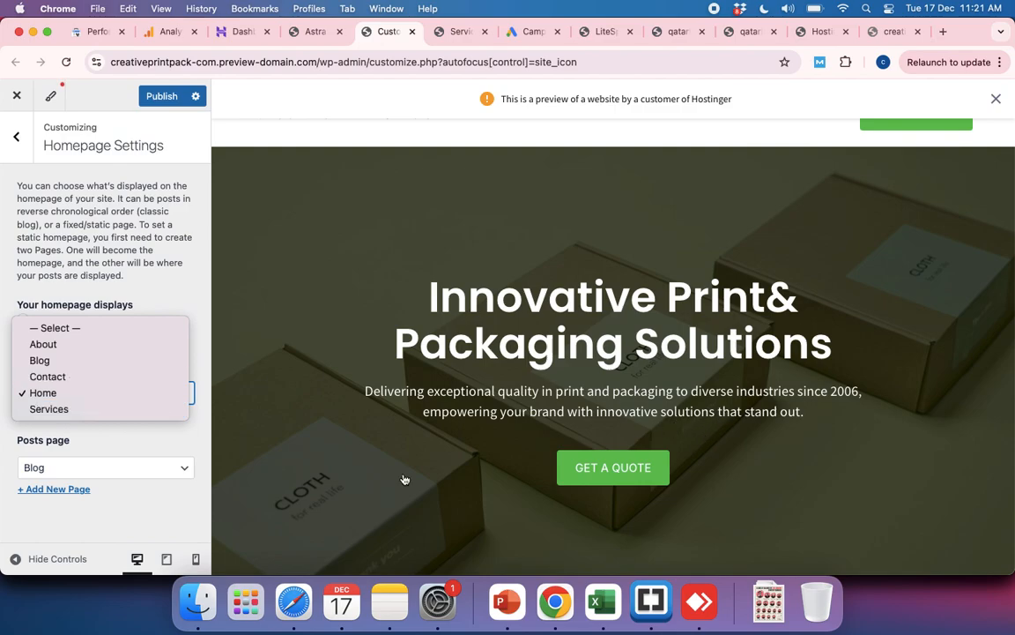
left_click(167, 526)
scroll(592, 421, "down", 5)
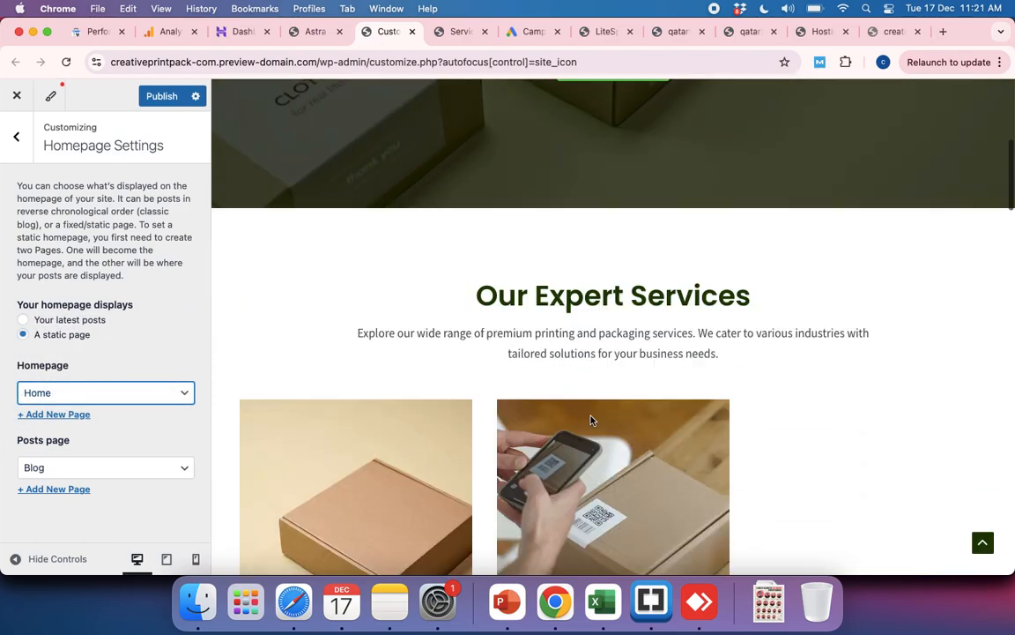
scroll(592, 421, "down", 4)
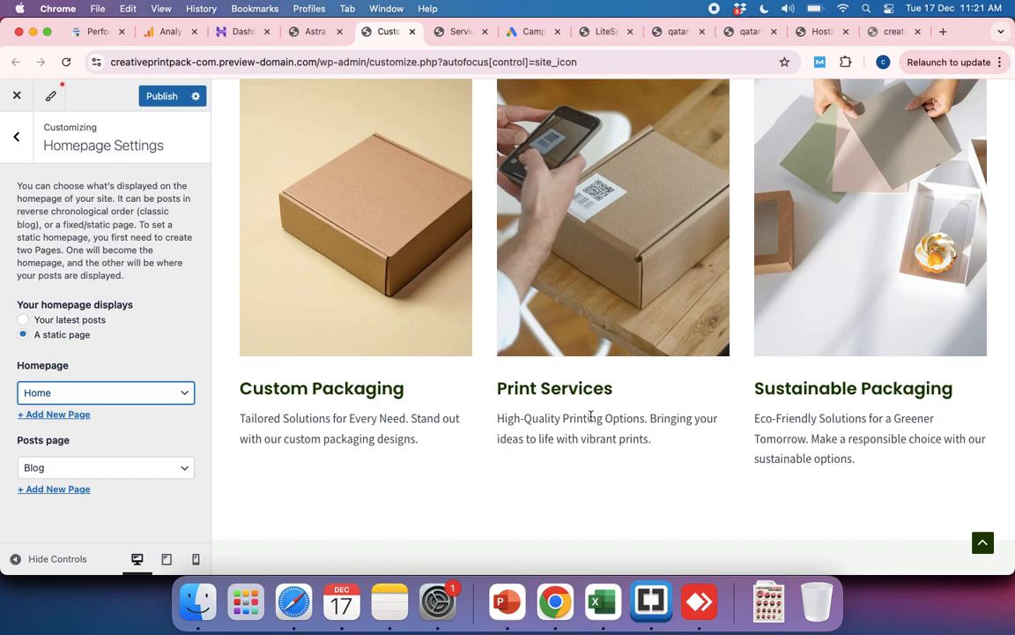
scroll(591, 416, "down", 10)
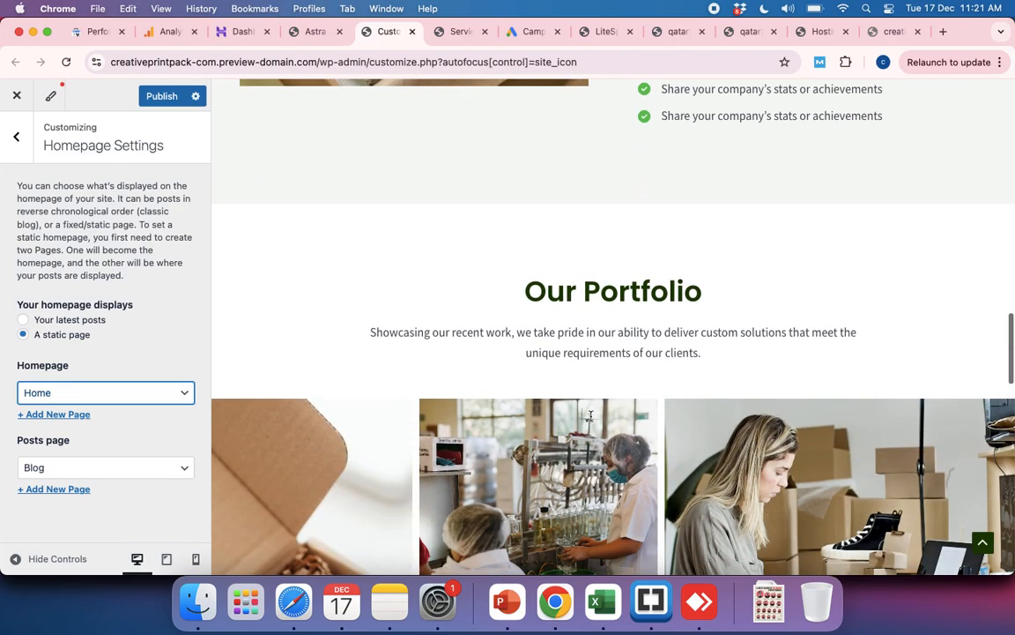
scroll(591, 420, "down", 5)
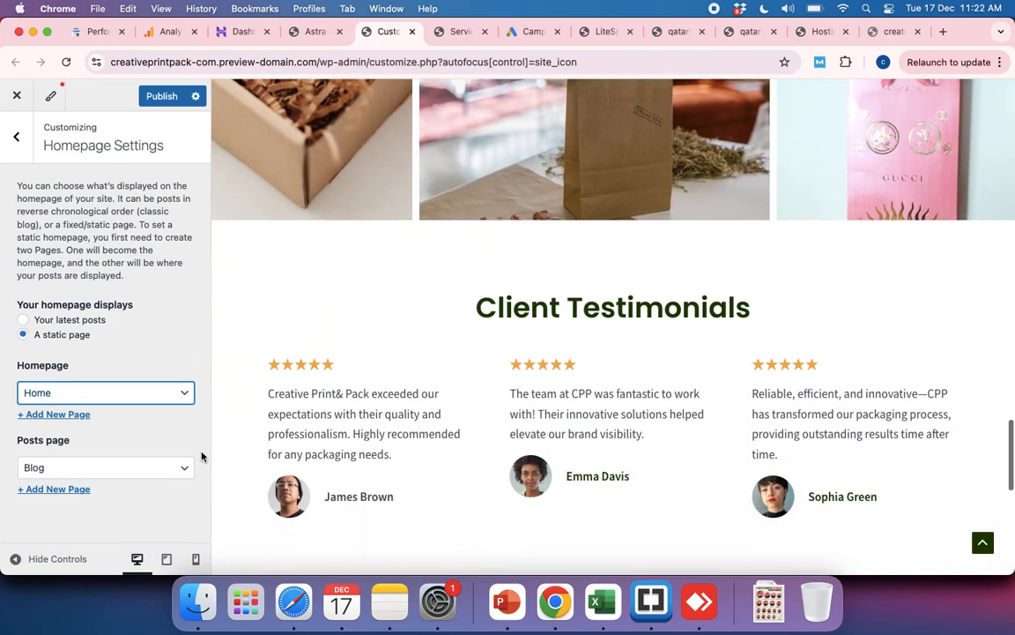
Step: Compare the Astra and Kadence previews of the qatarforyou site and look over the other open WordPress admin pages
left_click(595, 32)
left_click(672, 30)
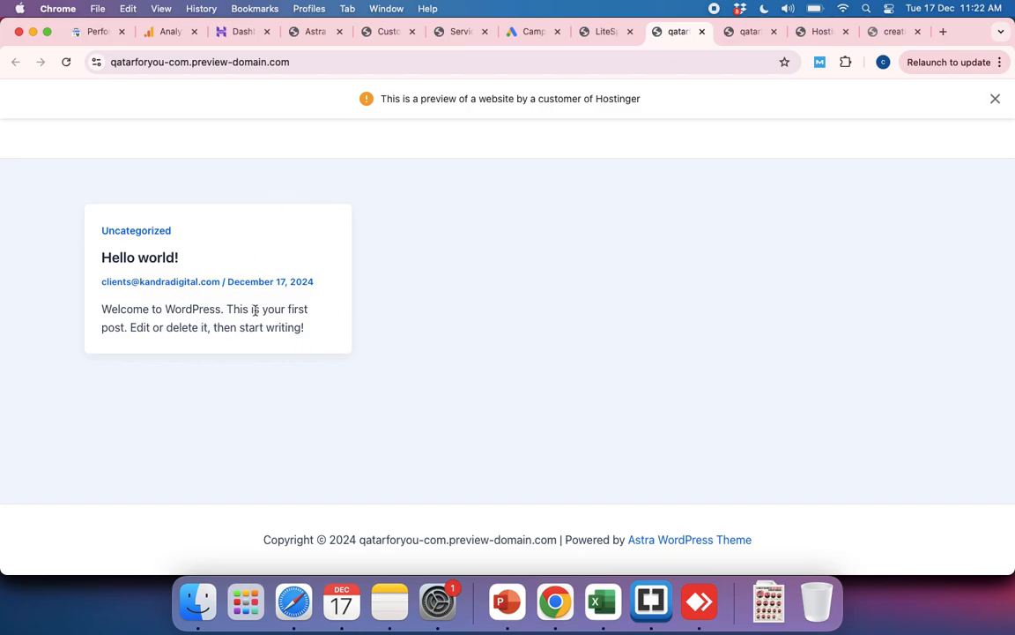
left_click(746, 32)
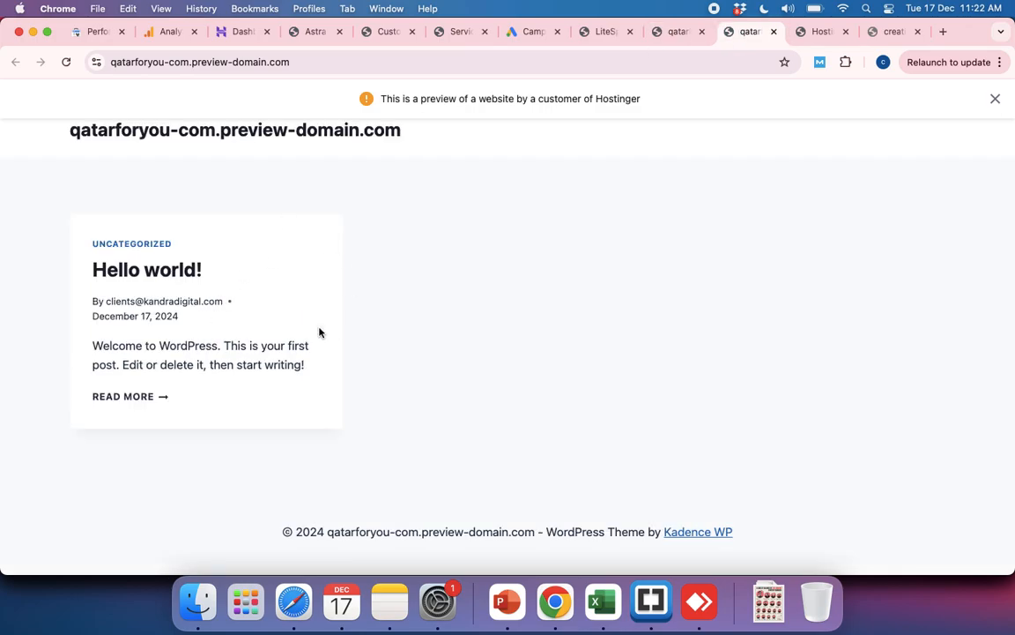
left_click(673, 31)
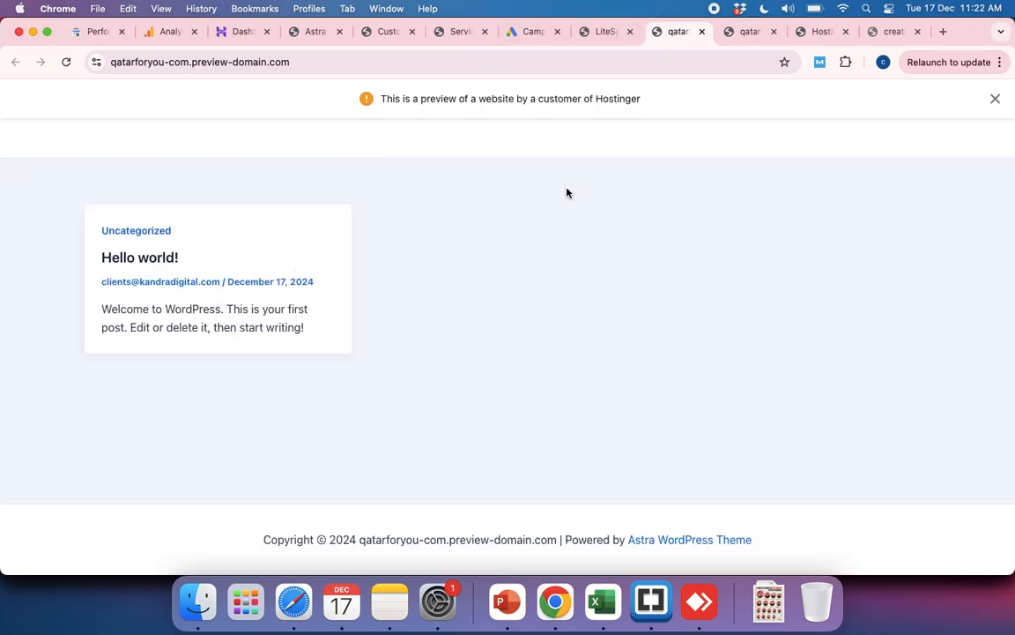
left_click(604, 31)
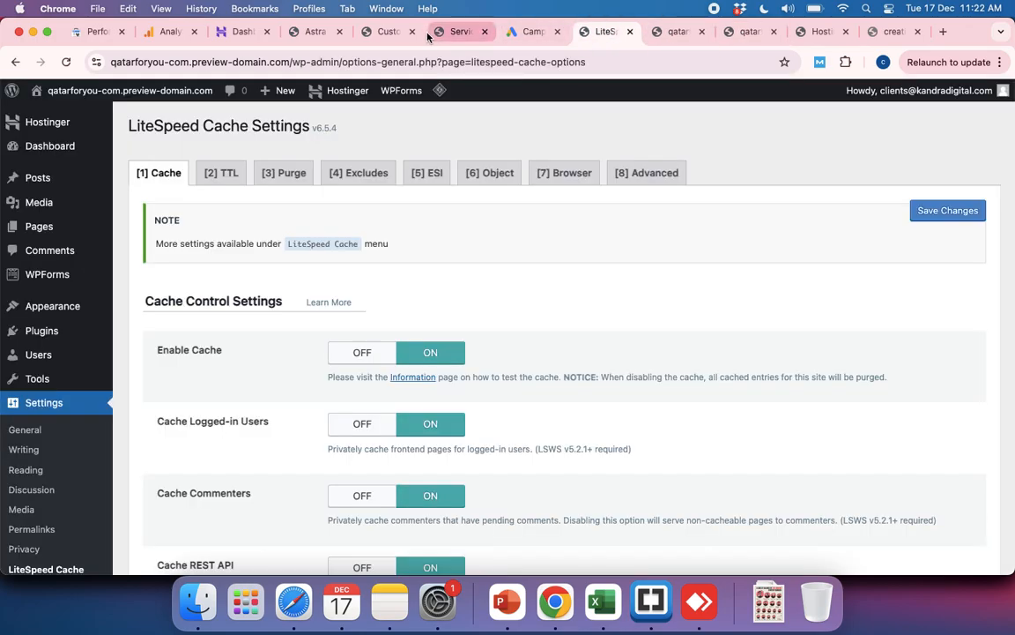
left_click(457, 33)
left_click(385, 33)
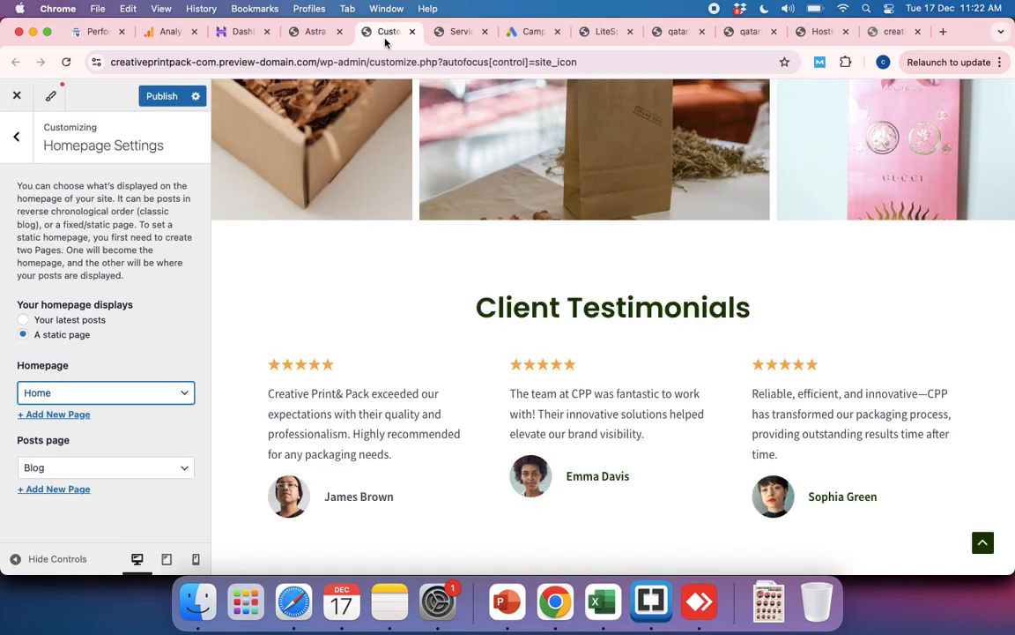
left_click(318, 34)
left_click(672, 32)
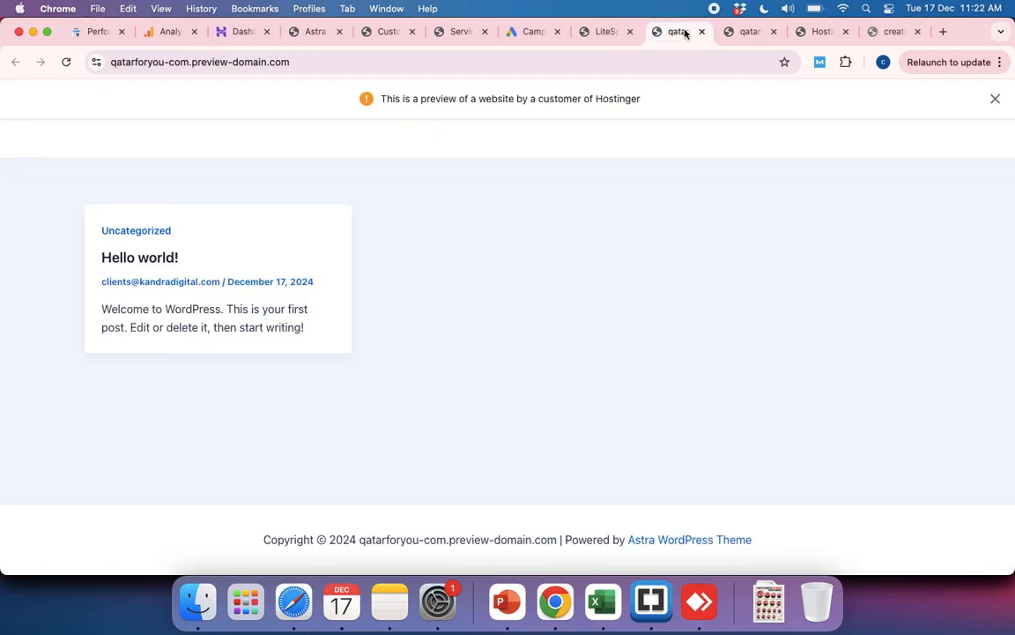
left_click(729, 32)
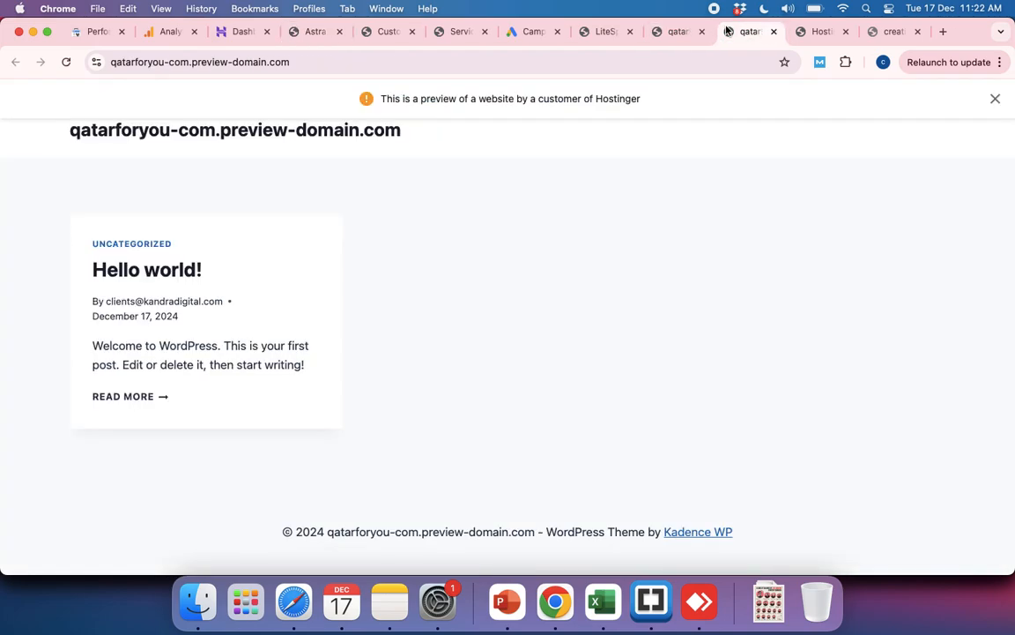
left_click(822, 33)
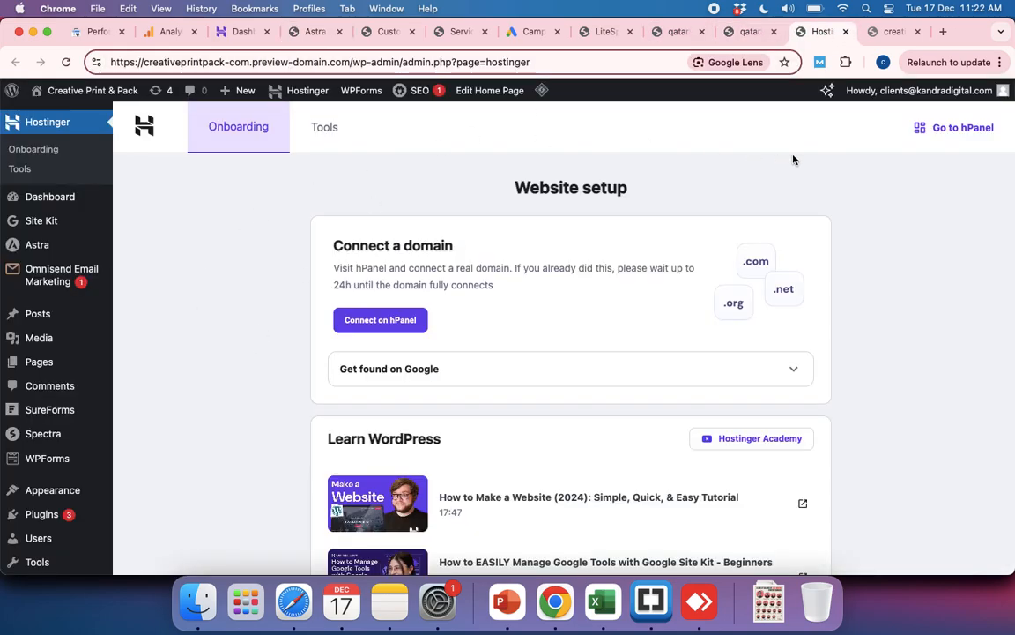
Step: Close the Creative Print & Pack site's Astra dashboard, customizer and Services page, discarding the unpublished customizer changes
left_click(306, 32)
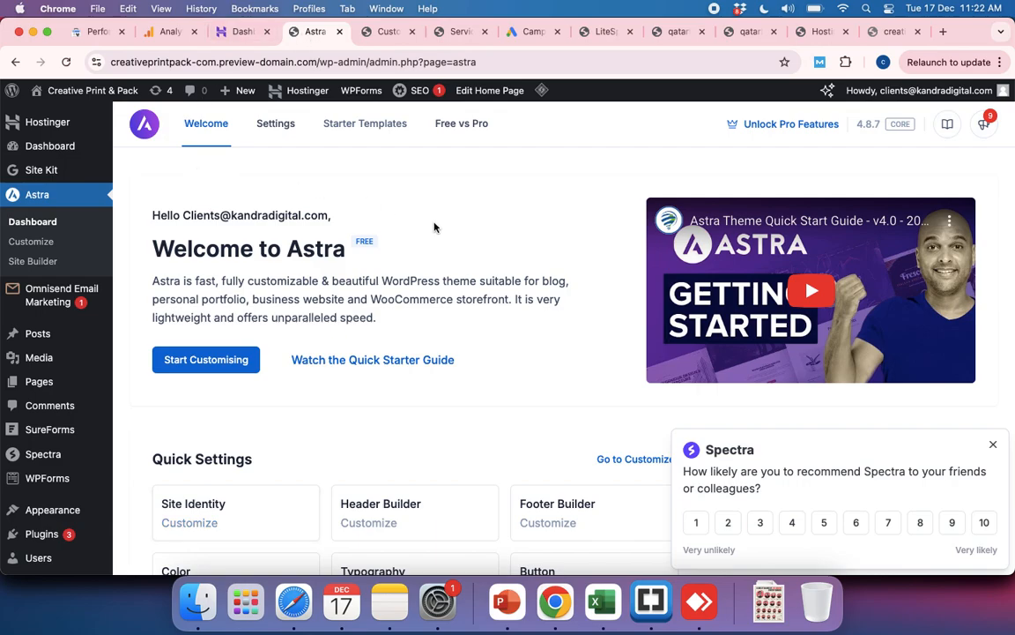
left_click(340, 32)
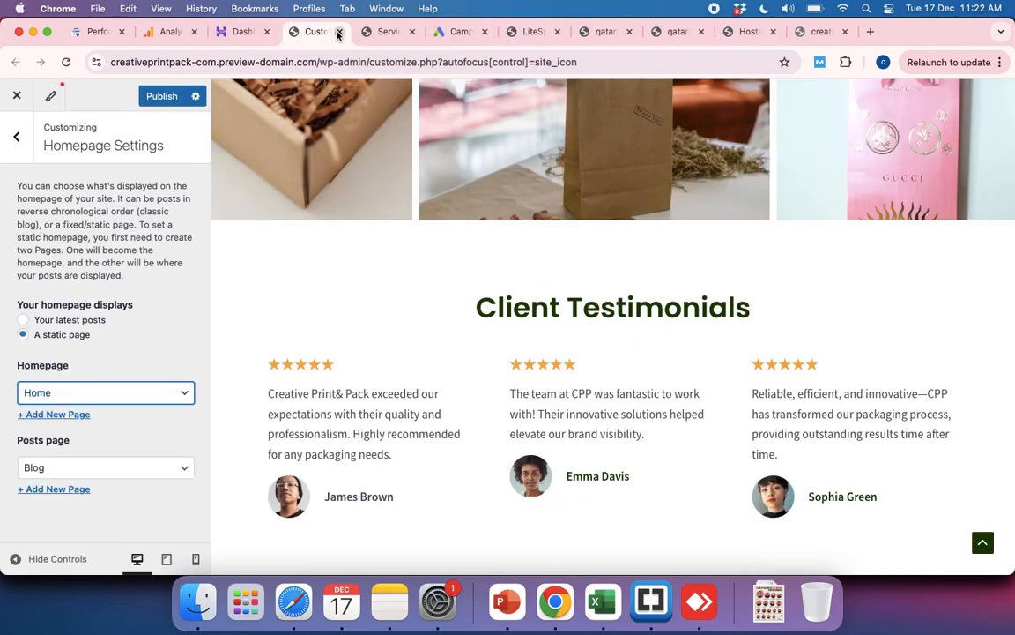
left_click(340, 33)
key("Return")
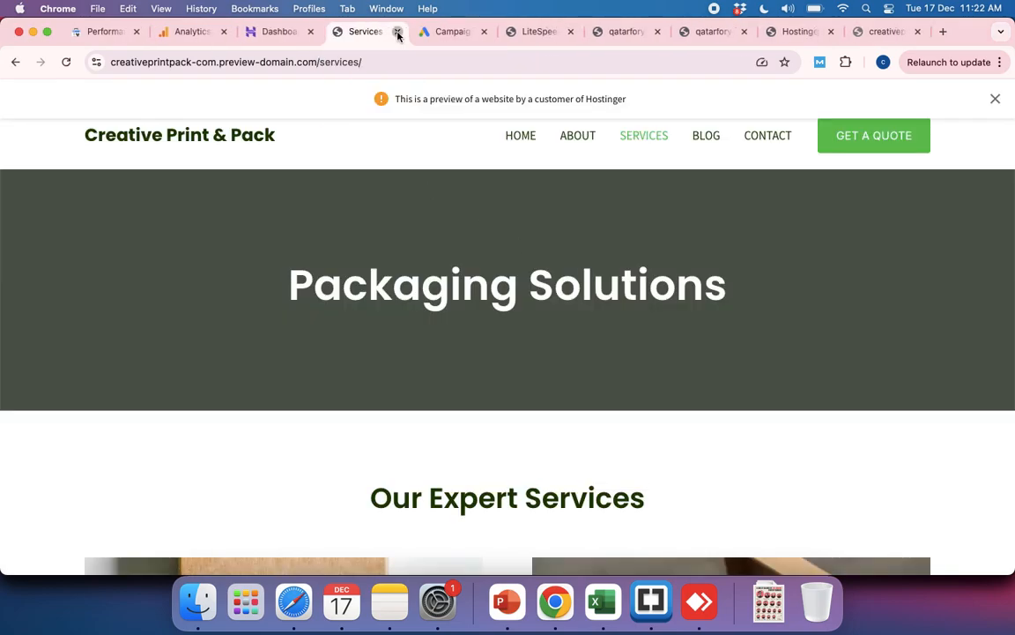
left_click(398, 33)
Step: Return to the qatarforyou WordPress admin and open its installed Themes page
left_click(448, 35)
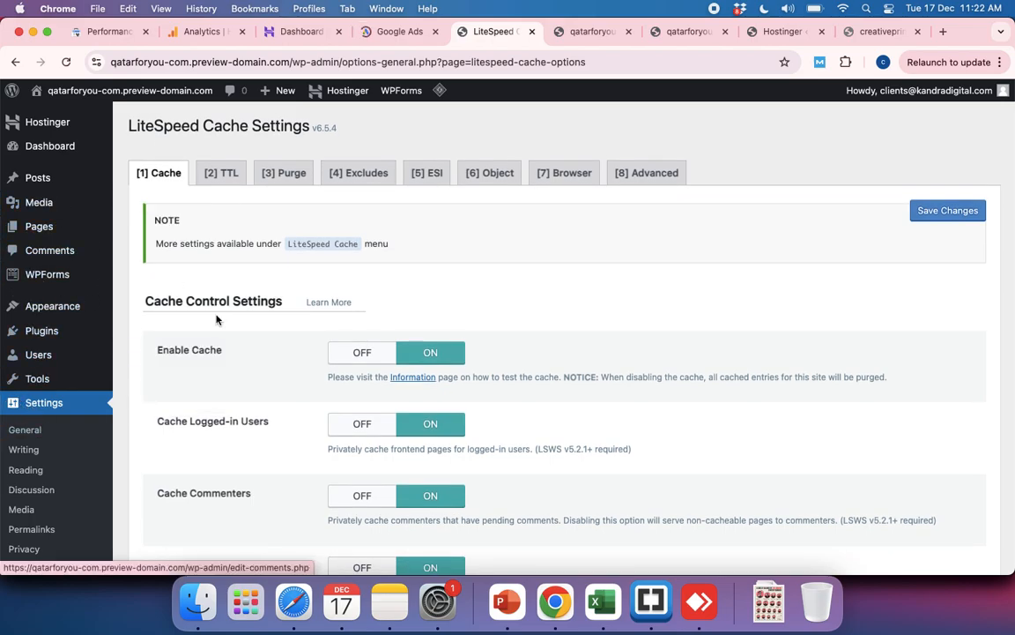
scroll(79, 401, "down", 5)
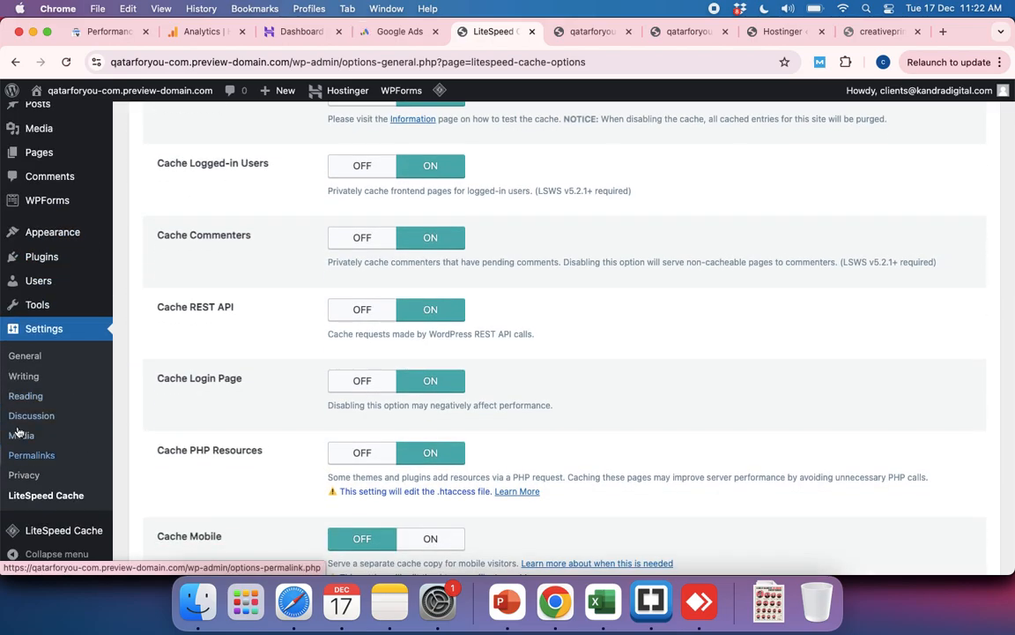
scroll(40, 446, "down", 10)
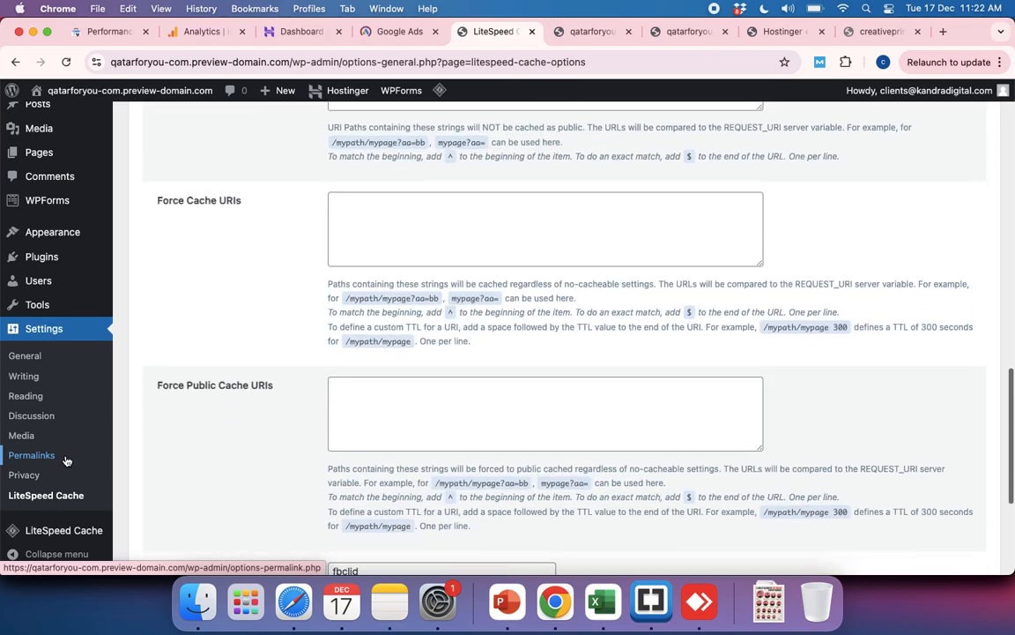
scroll(67, 460, "up", 15)
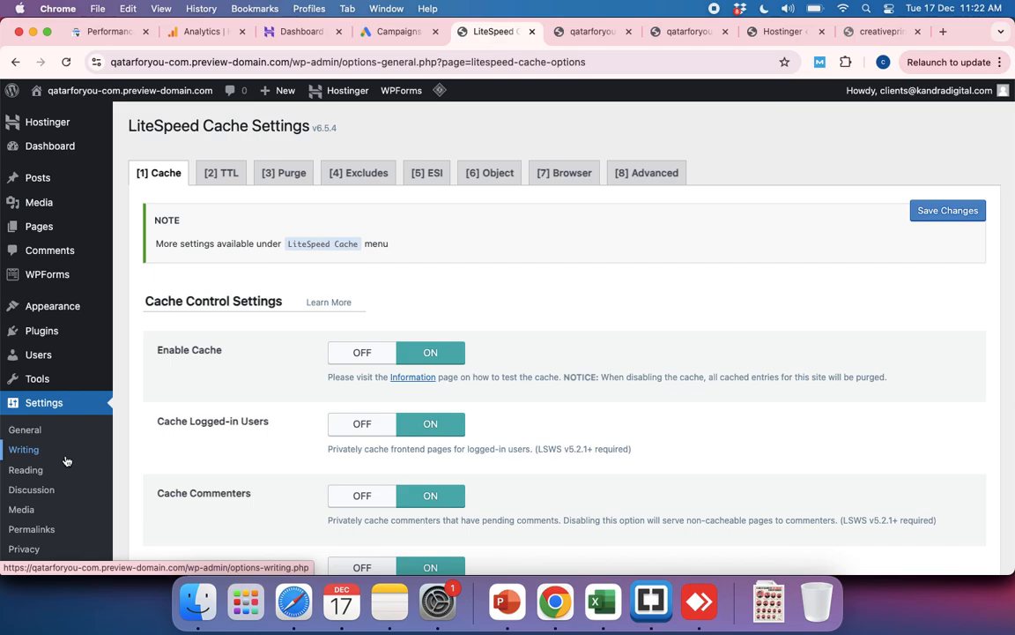
scroll(92, 418, "down", 5)
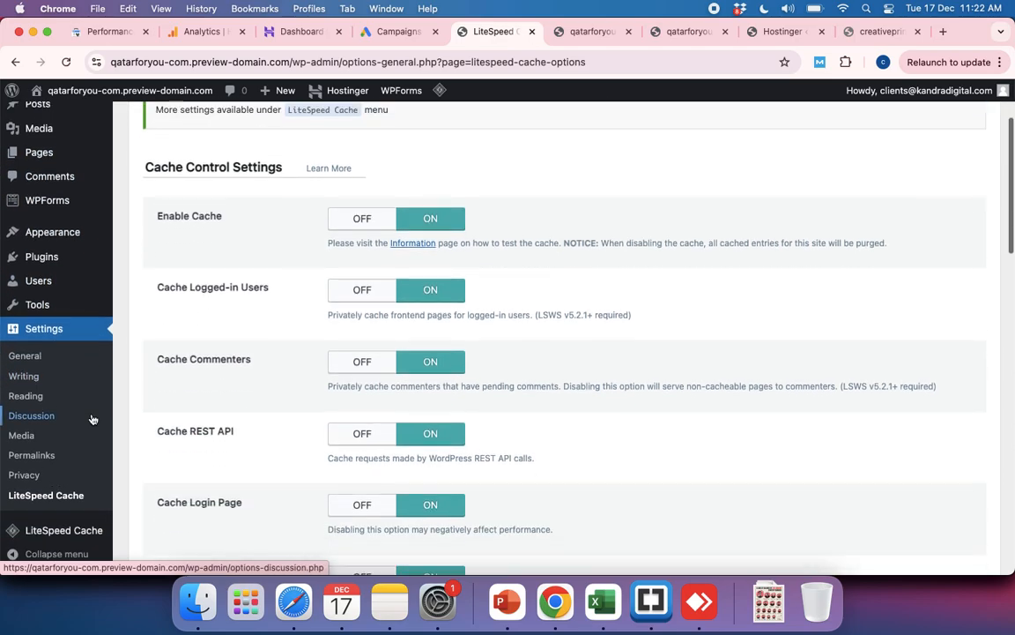
scroll(91, 418, "down", 3)
scroll(35, 460, "up", 6)
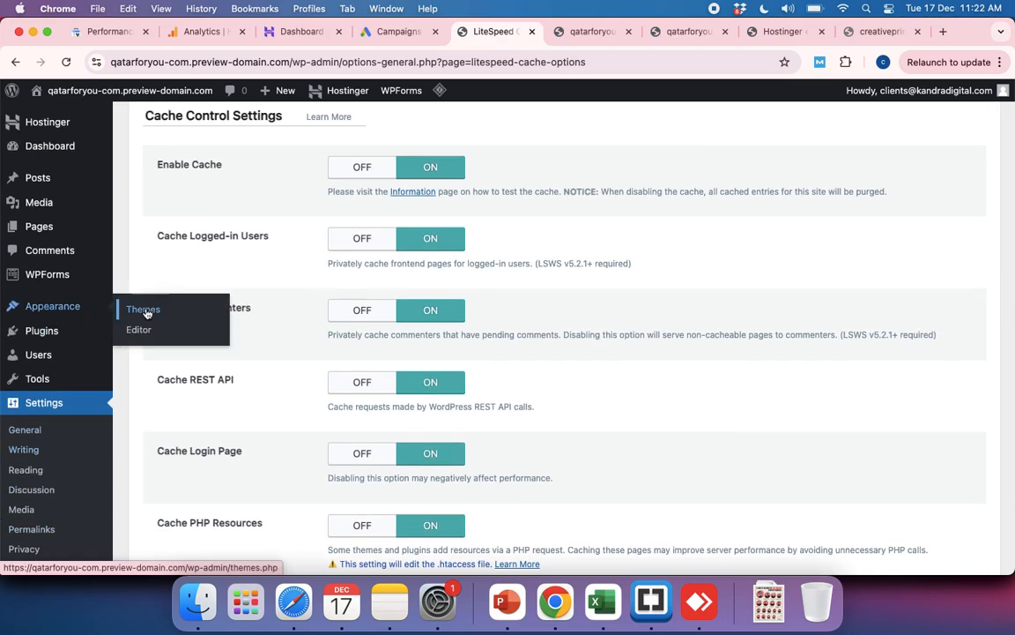
left_click(145, 313)
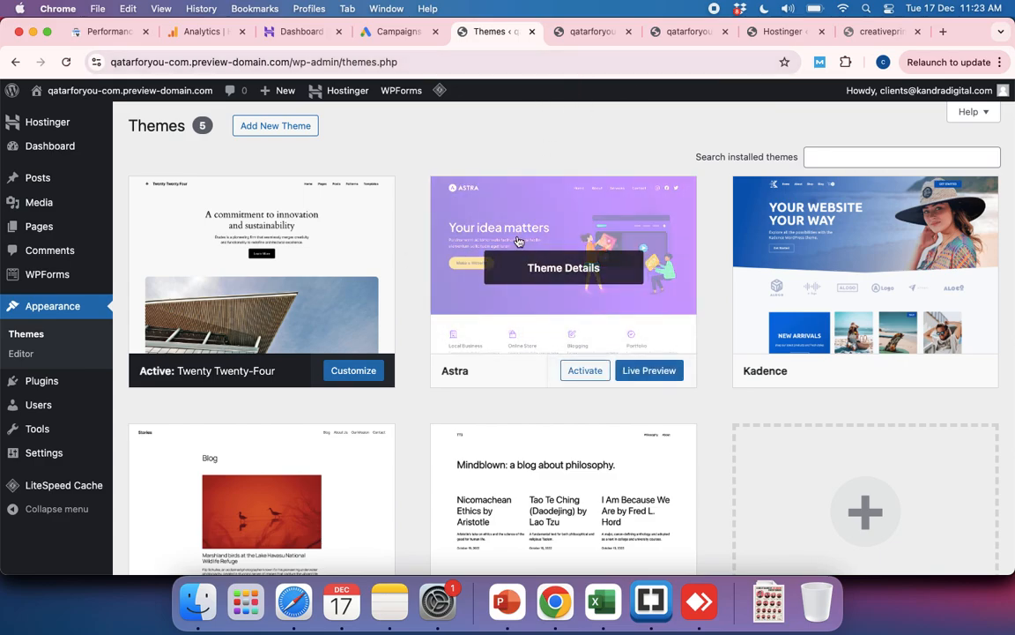
mouse_move(28, 438)
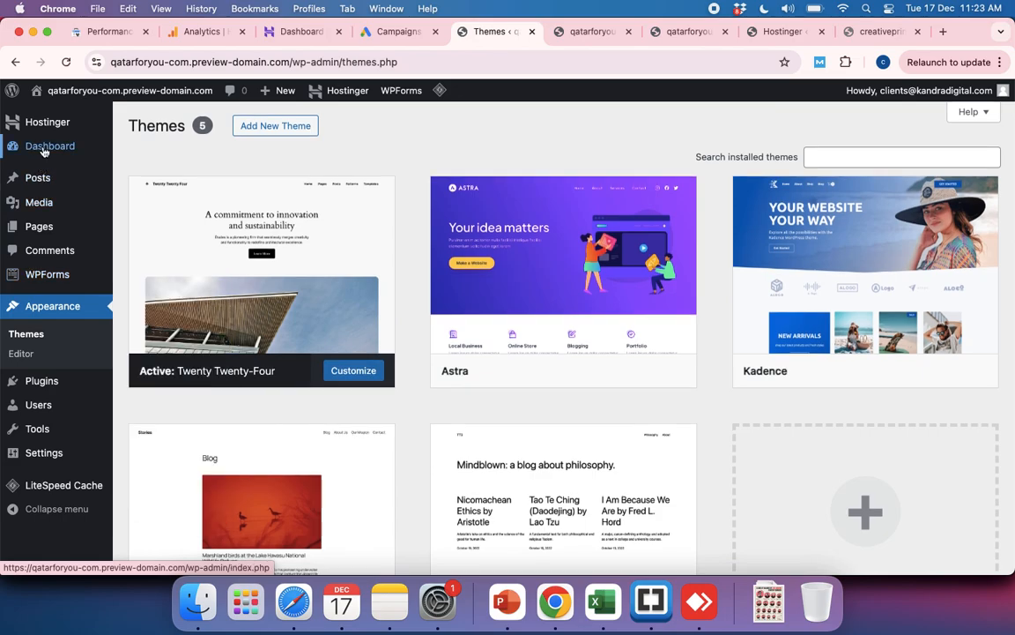
Step: View the list of all pages, and return to the installed Themes page
mouse_move(44, 152)
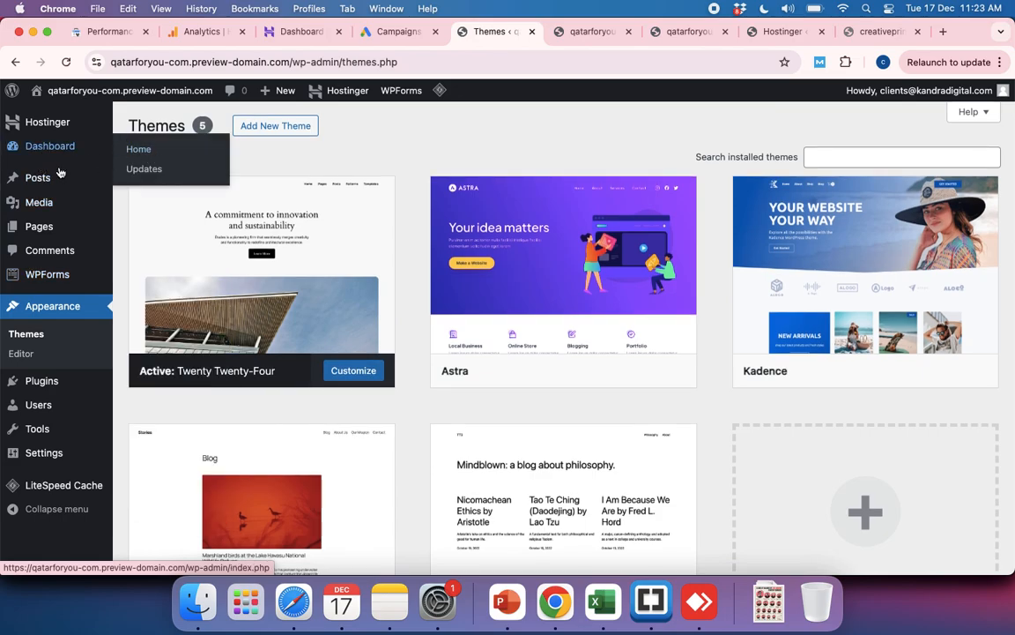
mouse_move(43, 231)
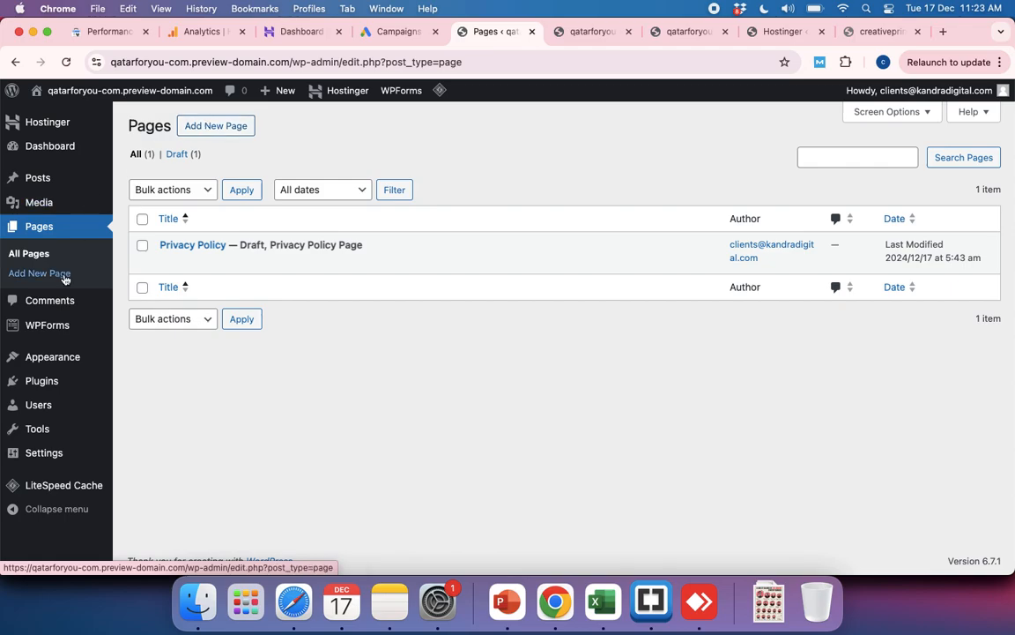
mouse_move(58, 362)
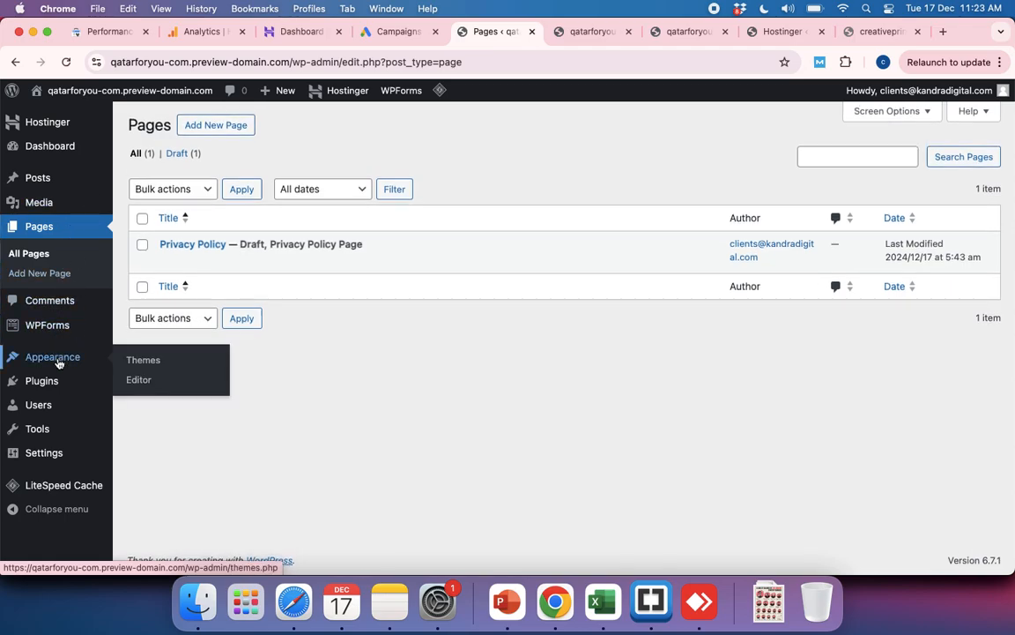
left_click(143, 361)
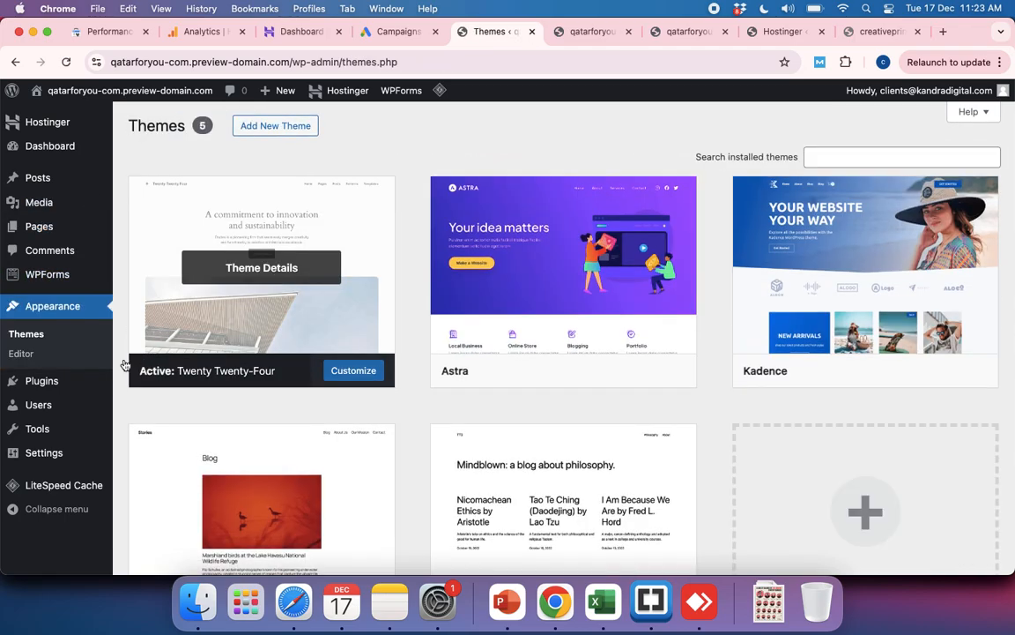
Step: Look through the installed themes and activate the Kadence theme
scroll(596, 385, "down", 3)
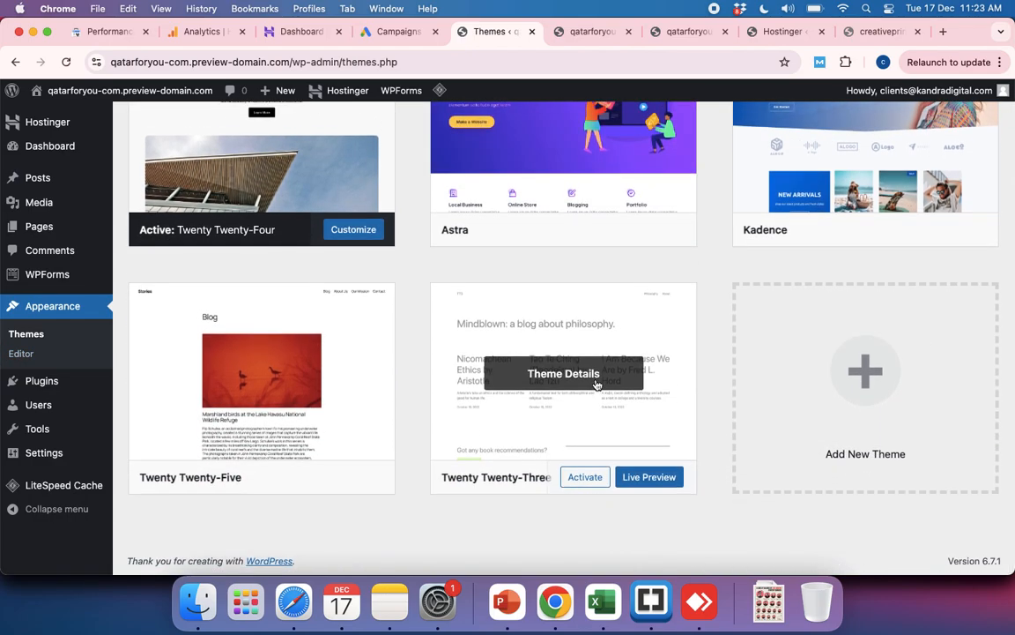
scroll(599, 380, "up", 3)
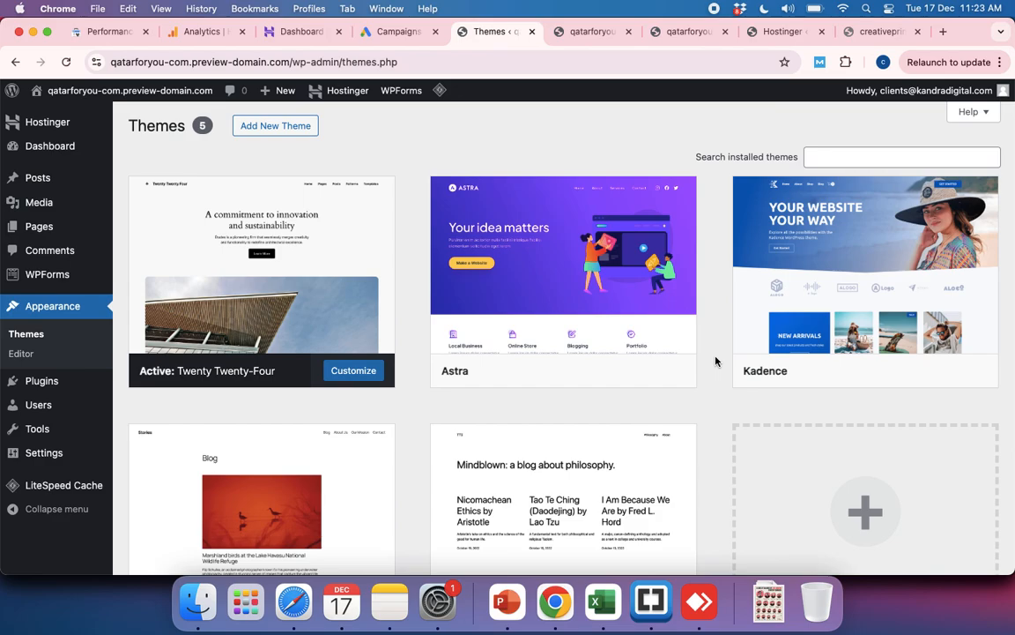
mouse_move(810, 302)
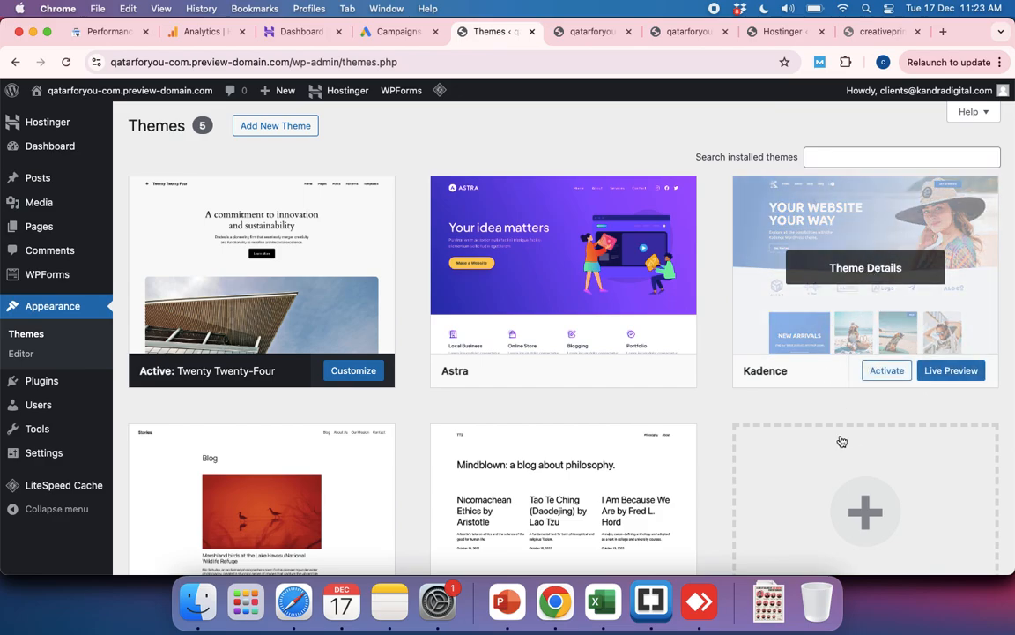
left_click(884, 371)
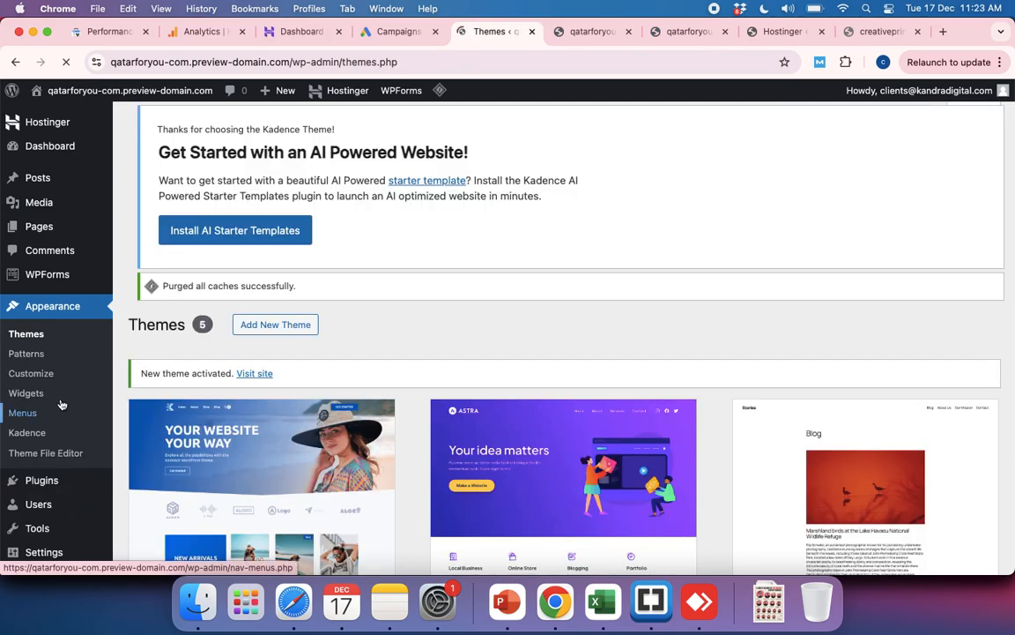
Step: Open the Kadence theme's customizer and look over its sections, including the Site Identity options
scroll(51, 449, "down", 3)
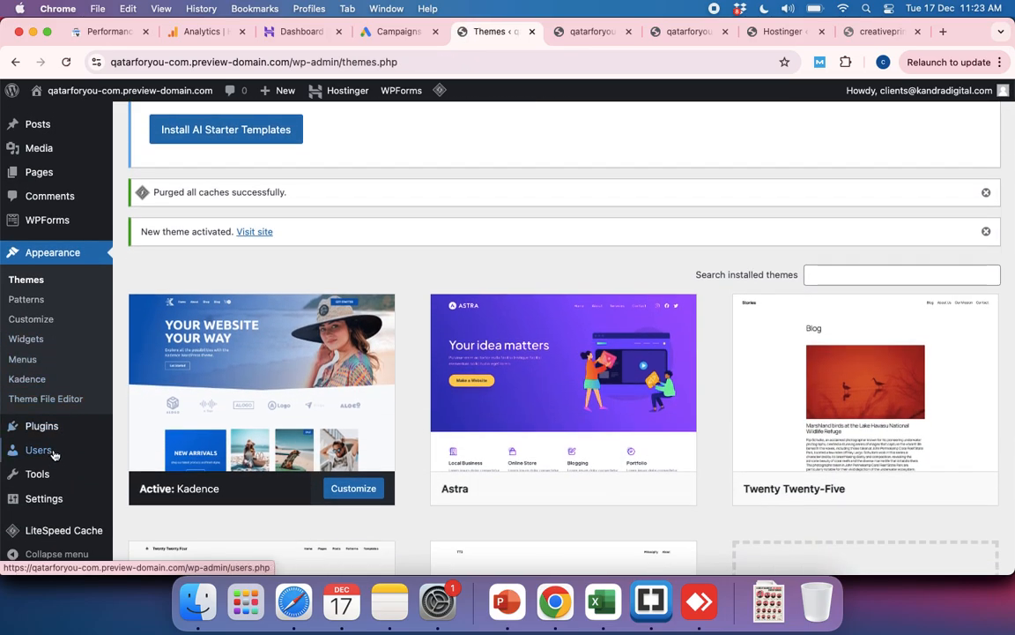
scroll(48, 450, "down", 3)
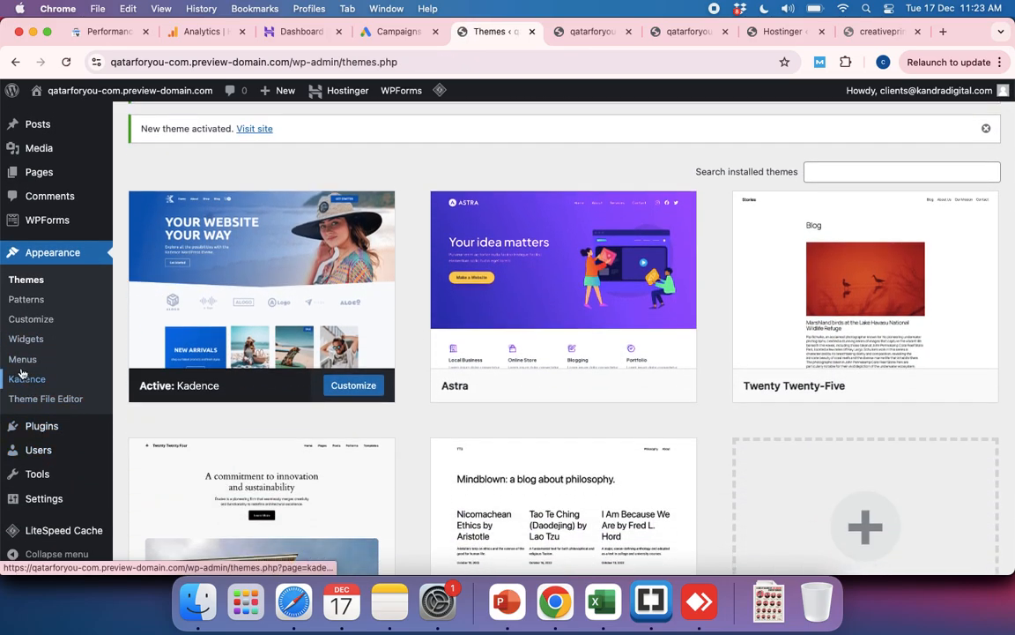
left_click(31, 320)
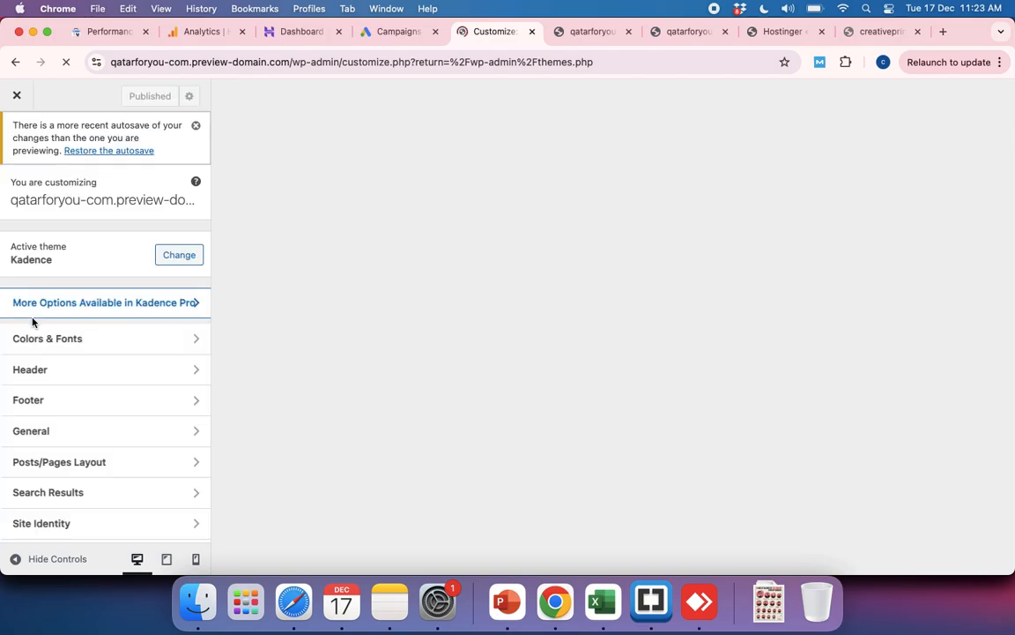
scroll(75, 440, "down", 2)
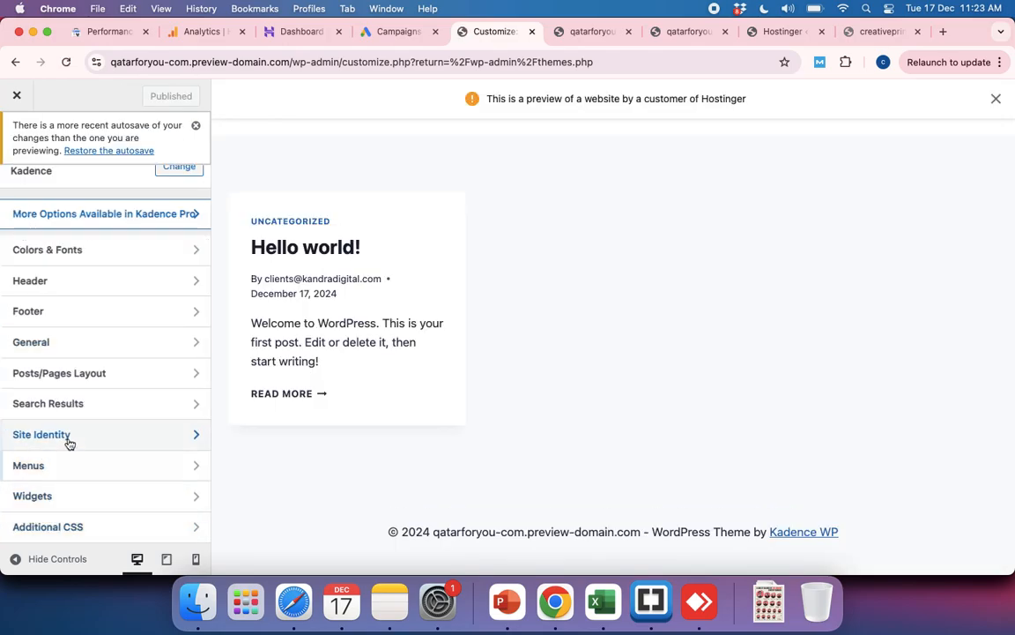
scroll(72, 435, "up", 2)
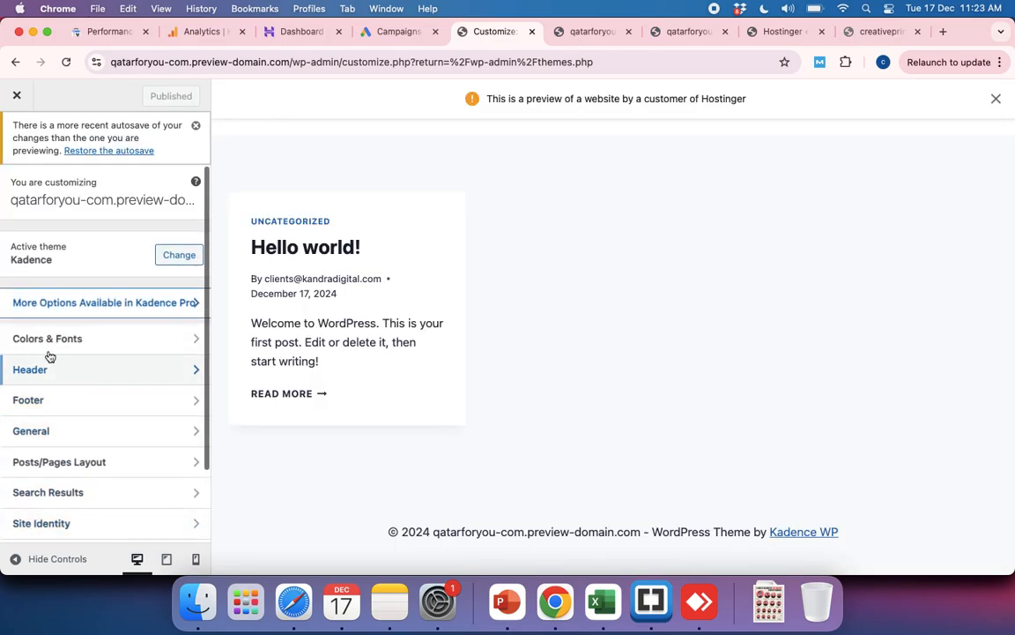
scroll(51, 441, "down", 1)
scroll(48, 441, "down", 1)
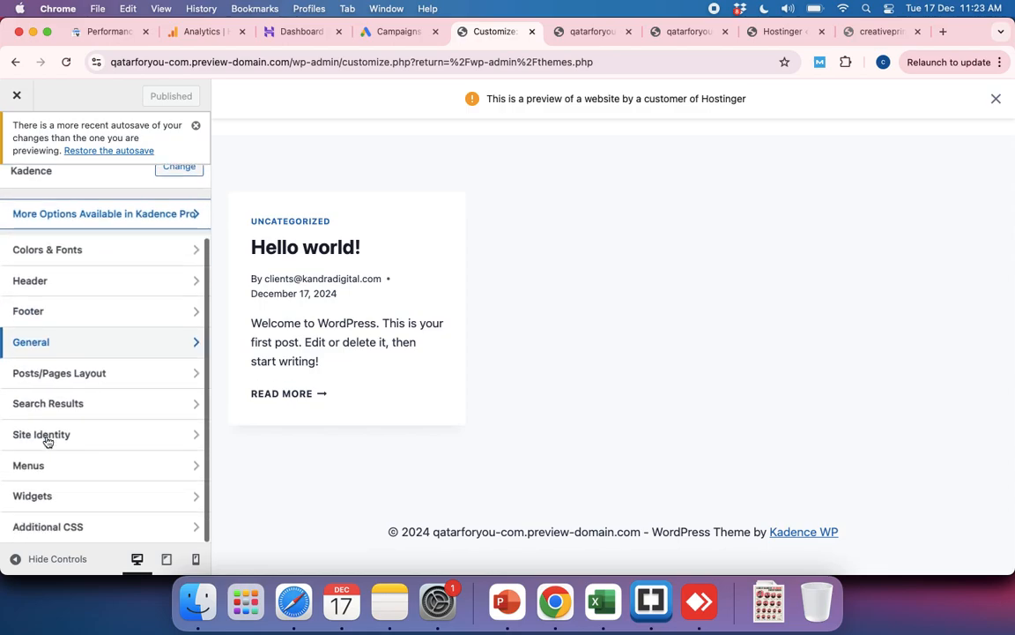
left_click(74, 444)
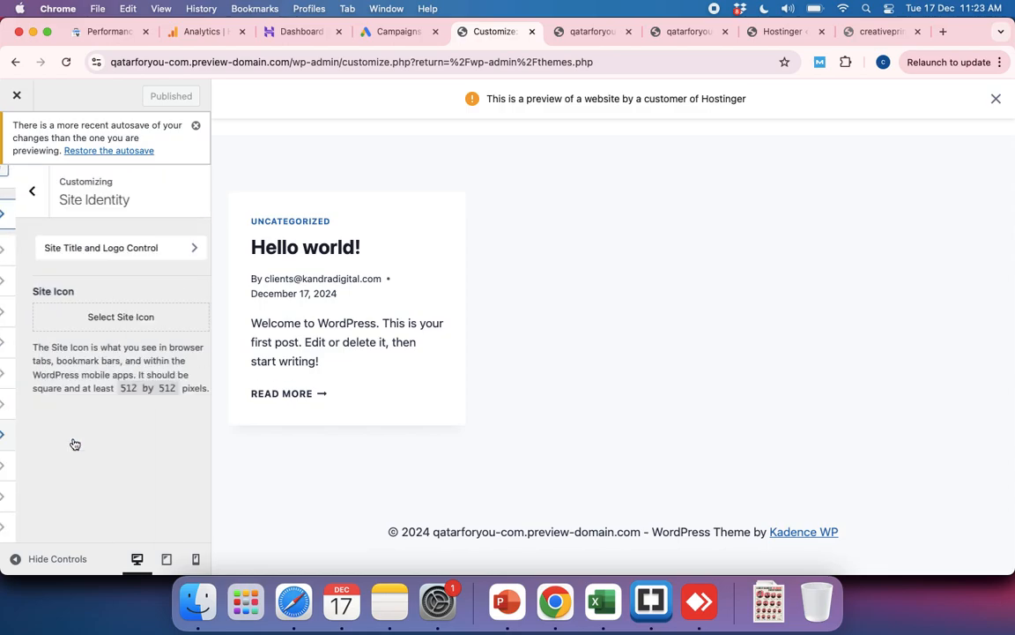
left_click(22, 190)
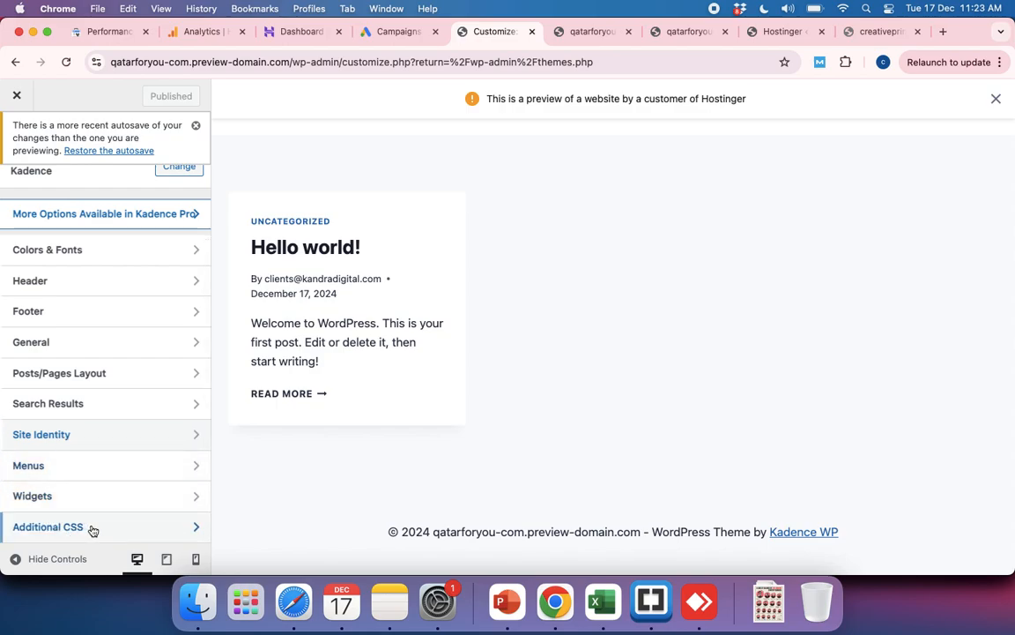
Step: Examine the customizer's General and Posts/Pages Layout sections, and leave the customizer for the Themes page
scroll(102, 472, "up", 2)
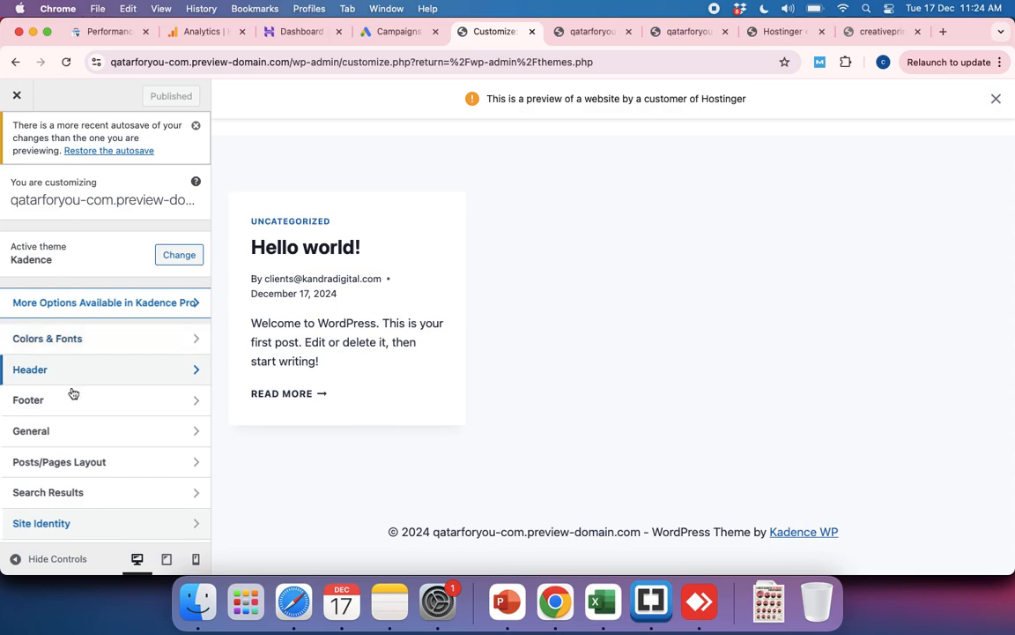
left_click(66, 431)
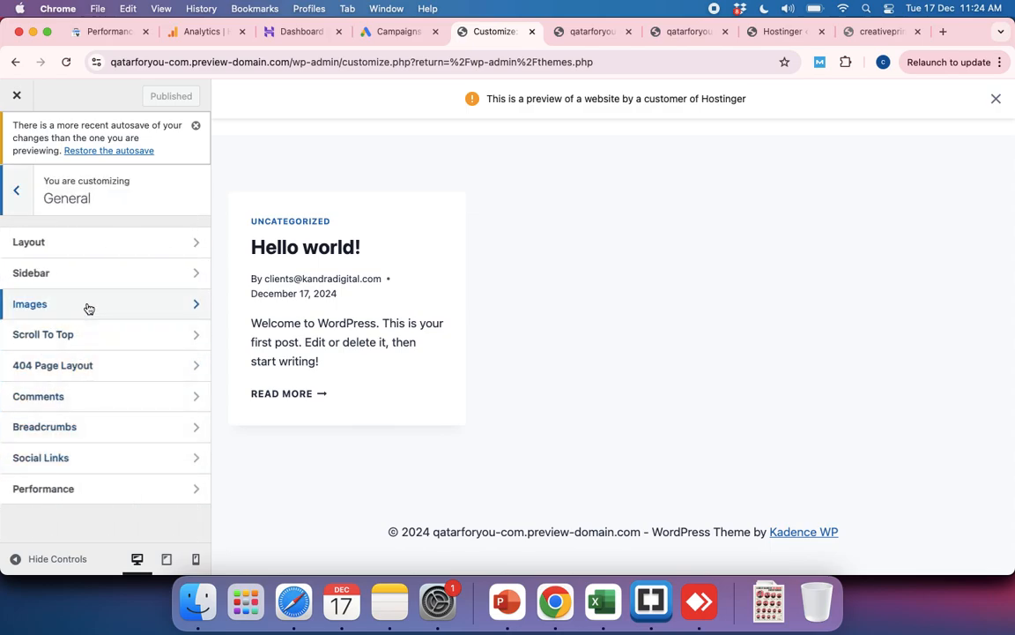
left_click(16, 189)
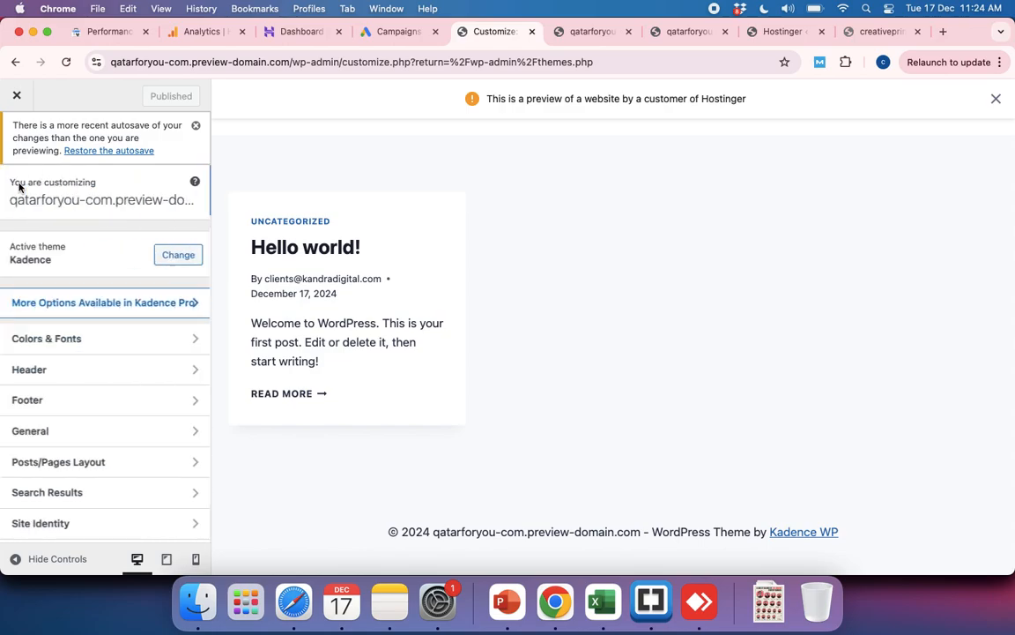
left_click(94, 462)
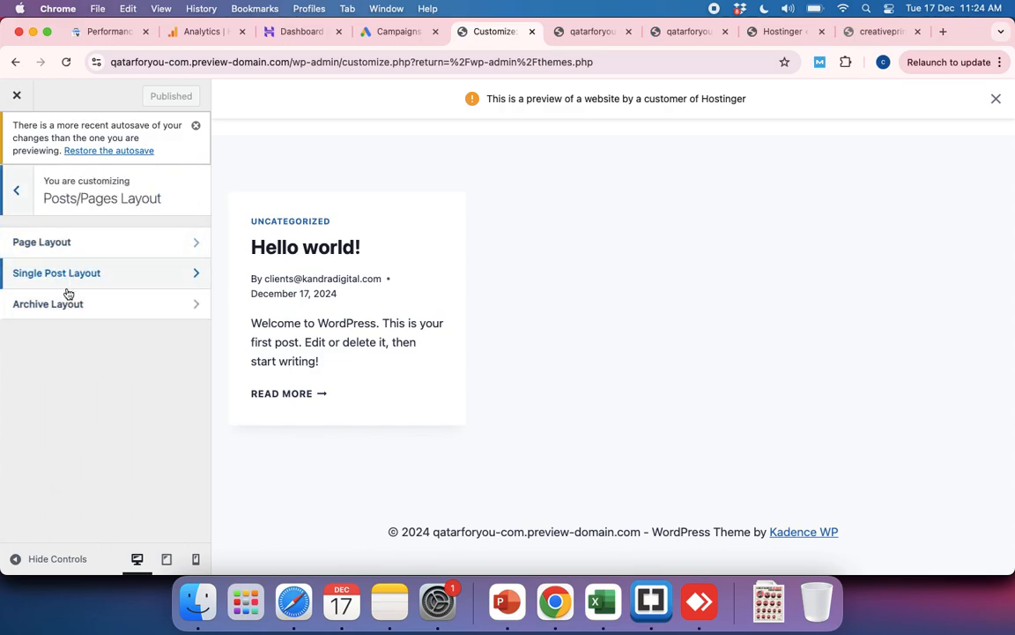
left_click(16, 190)
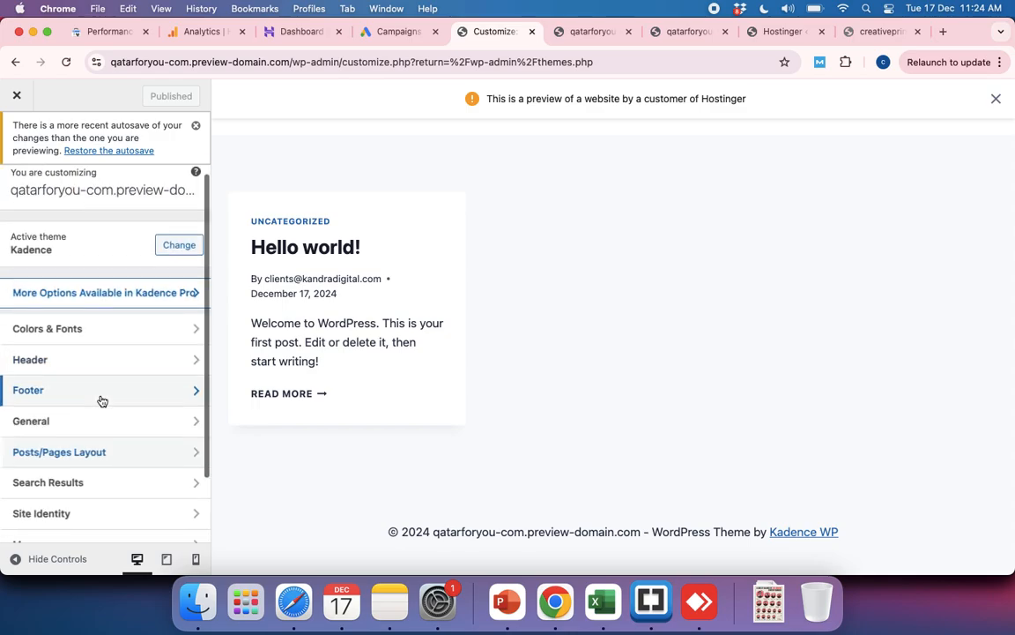
scroll(103, 401, "down", 2)
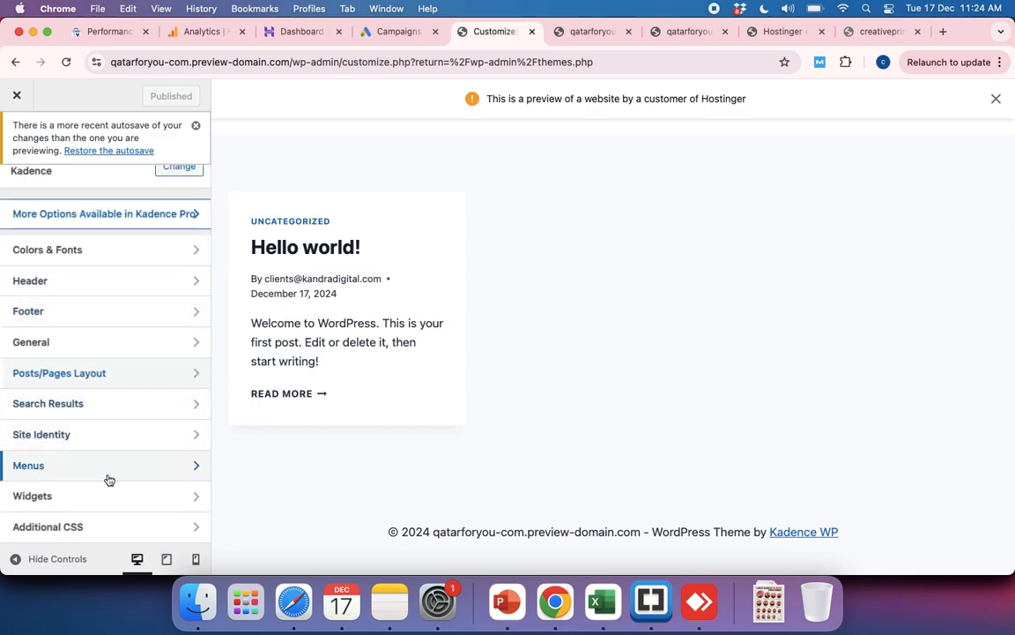
scroll(121, 432, "up", 2)
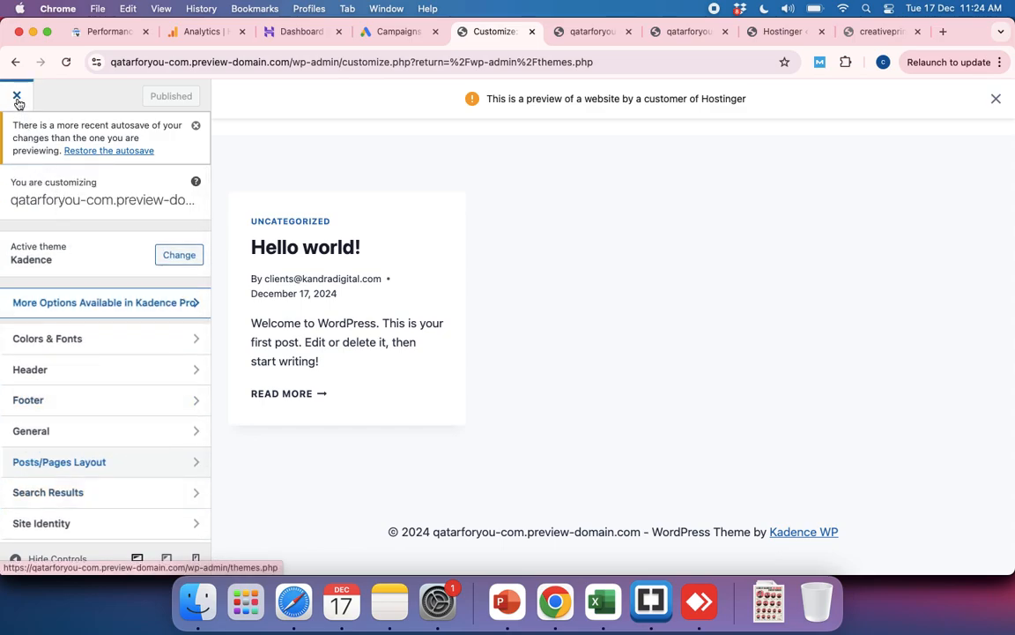
scroll(102, 445, "down", 2)
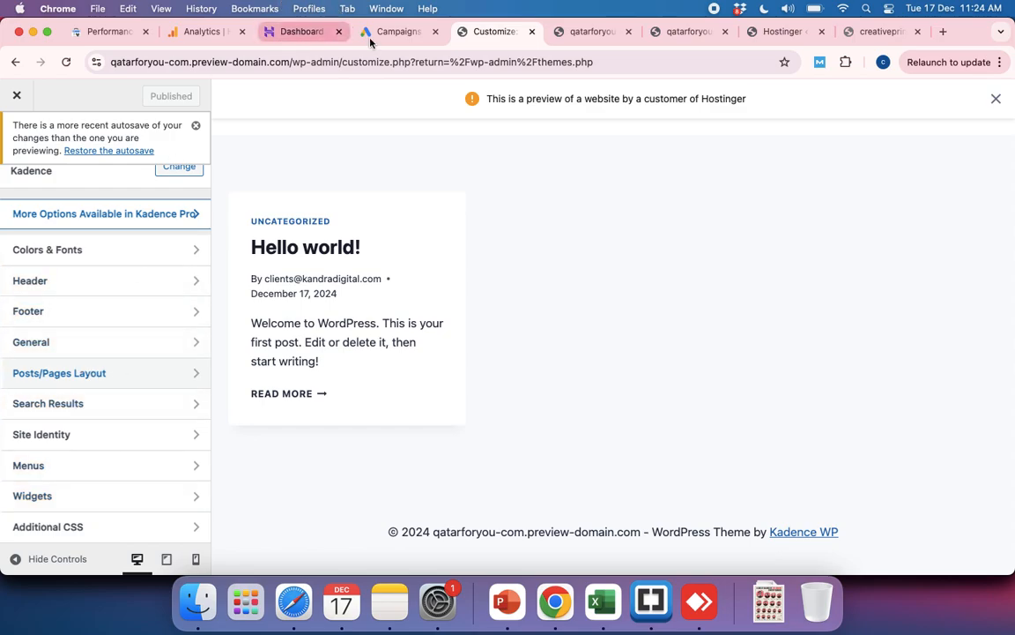
scroll(27, 256, "up", 2)
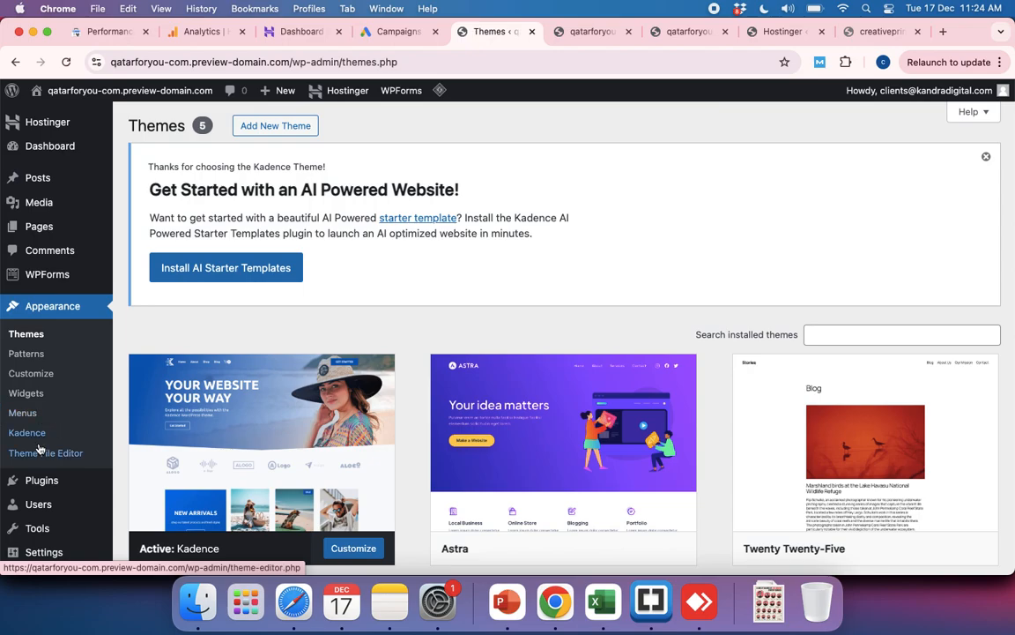
Step: Open the site's General Settings and look through them from the site title to the date and time formats
scroll(38, 465, "down", 3)
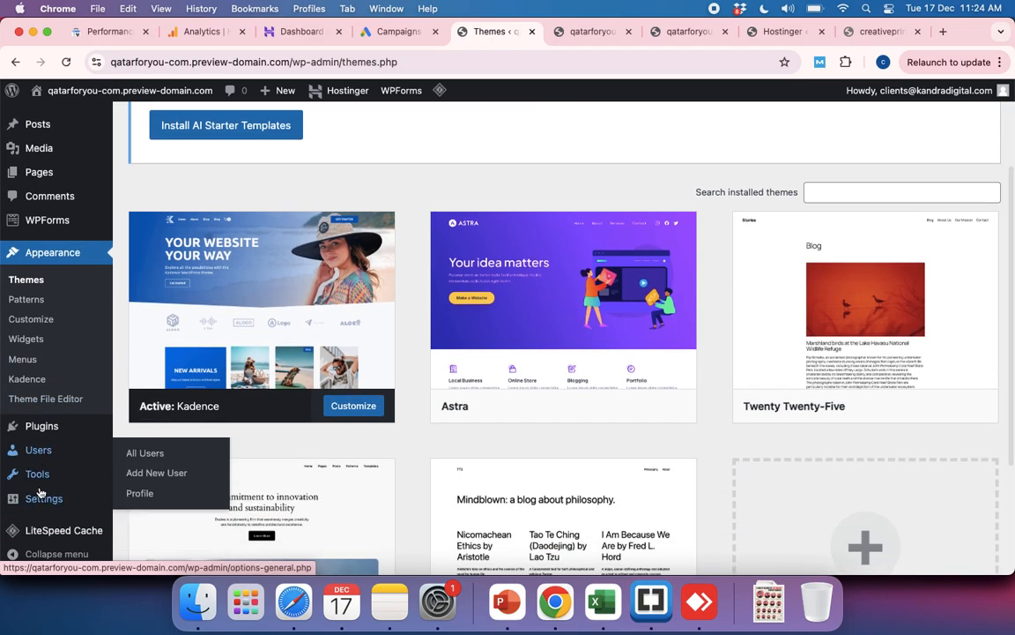
mouse_move(38, 502)
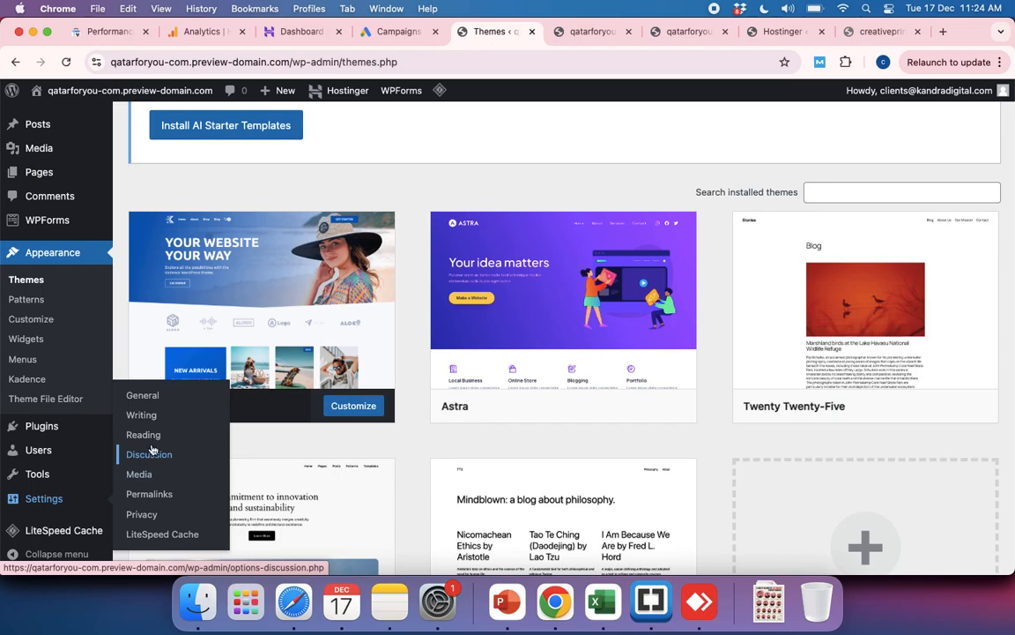
left_click(145, 398)
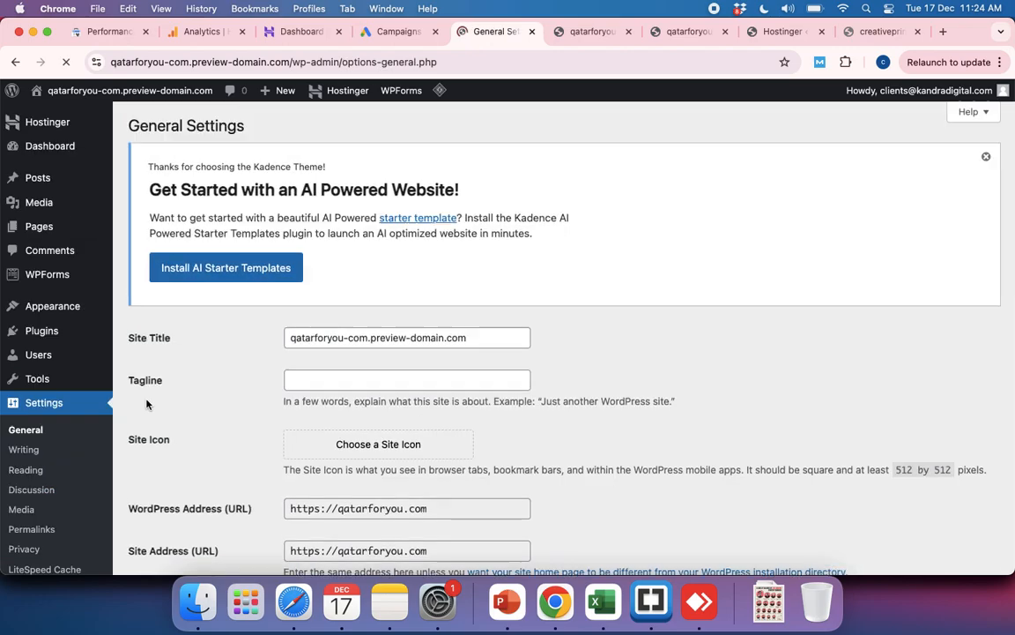
scroll(457, 430, "down", 5)
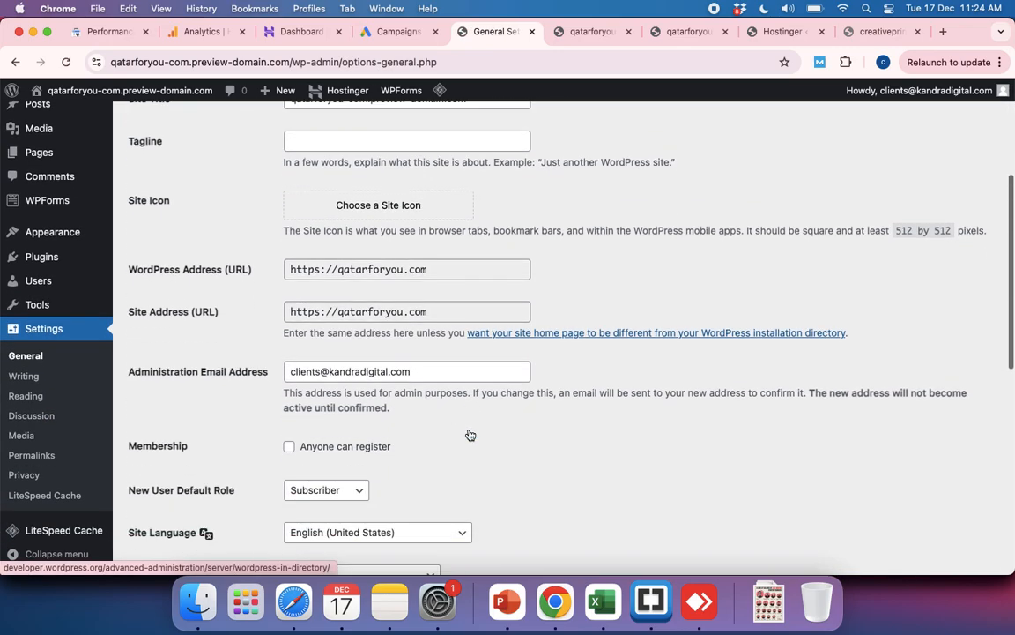
scroll(469, 434, "down", 8)
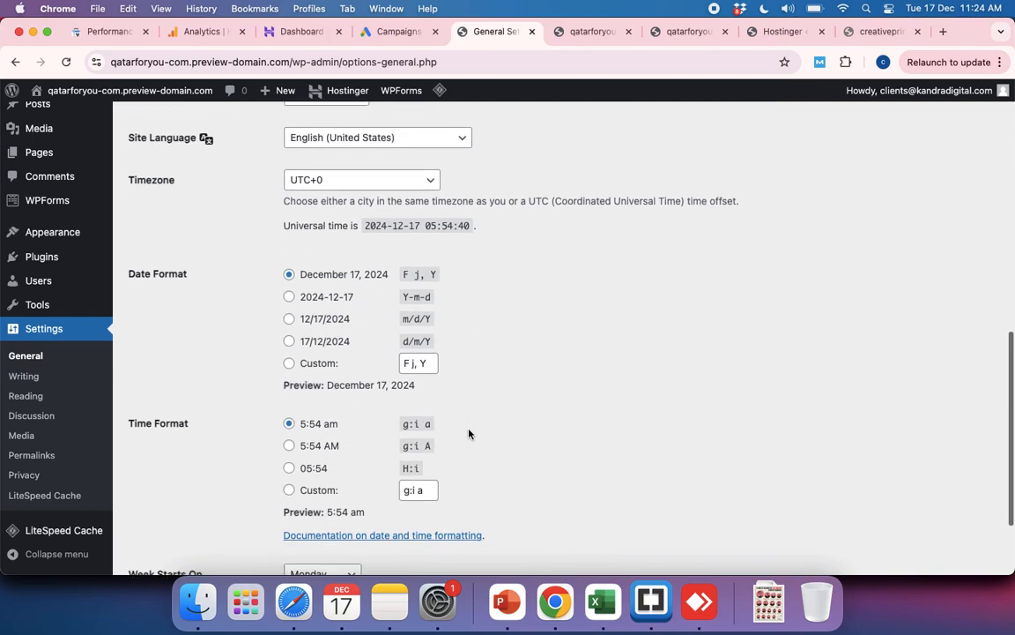
scroll(469, 433, "down", 2)
scroll(469, 433, "up", 15)
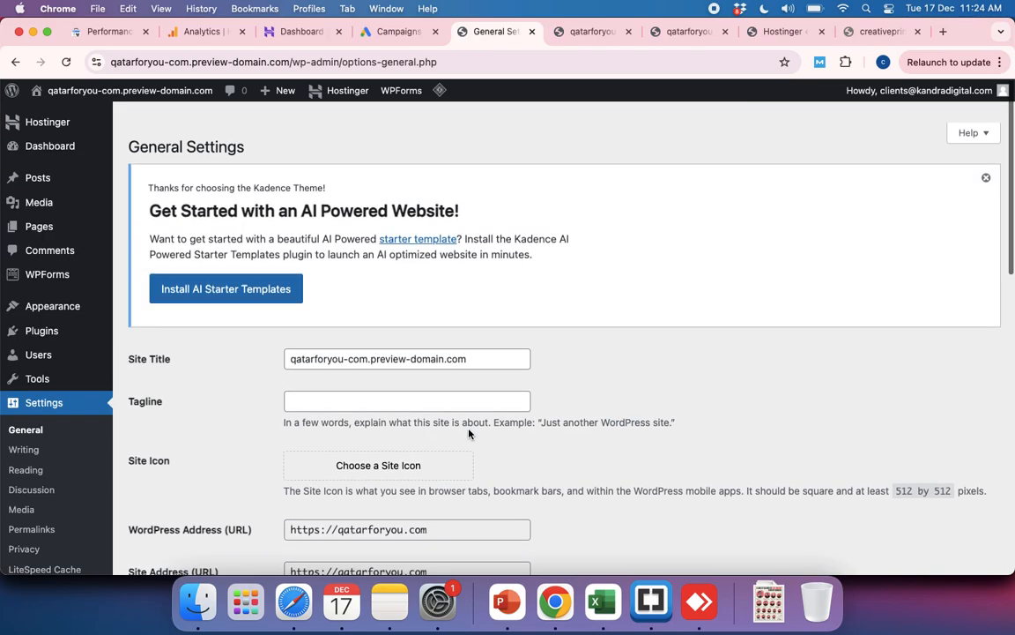
scroll(469, 433, "down", 1)
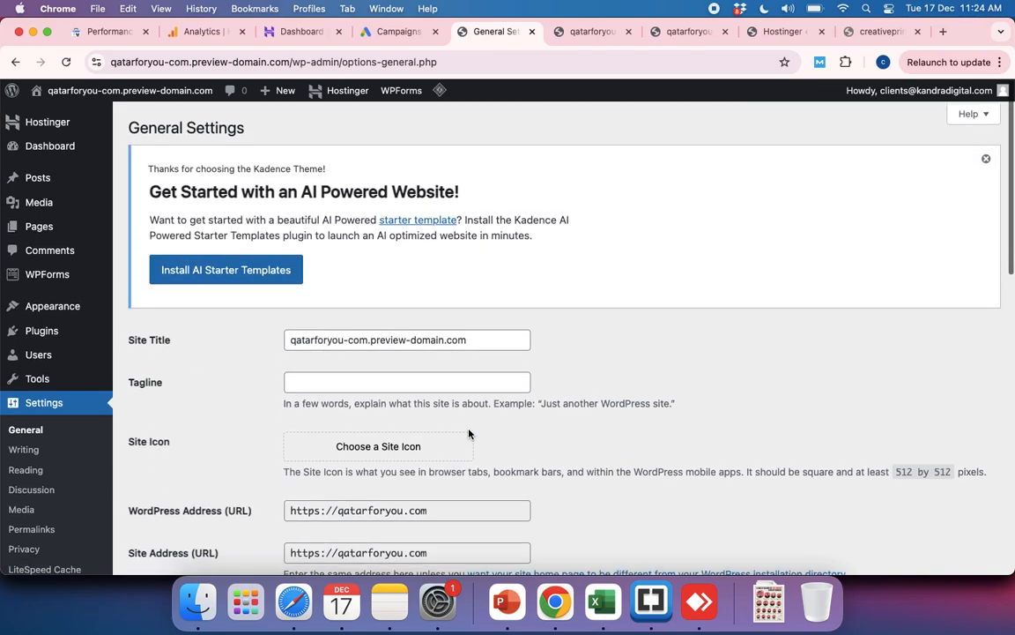
Step: Look through the Writing Settings and open the Reading Settings
left_click(25, 449)
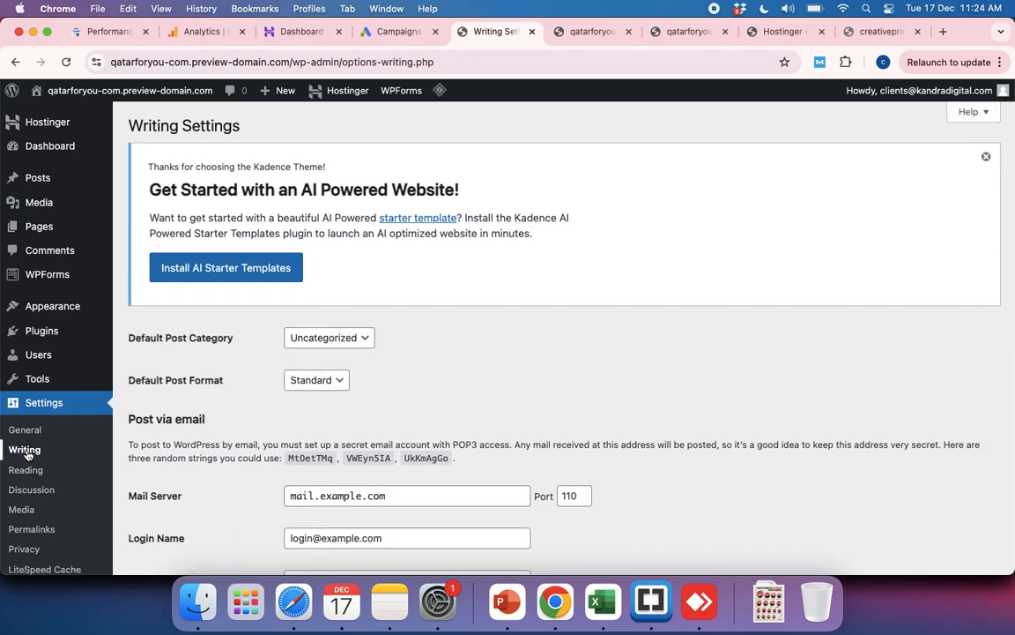
scroll(370, 407, "down", 7)
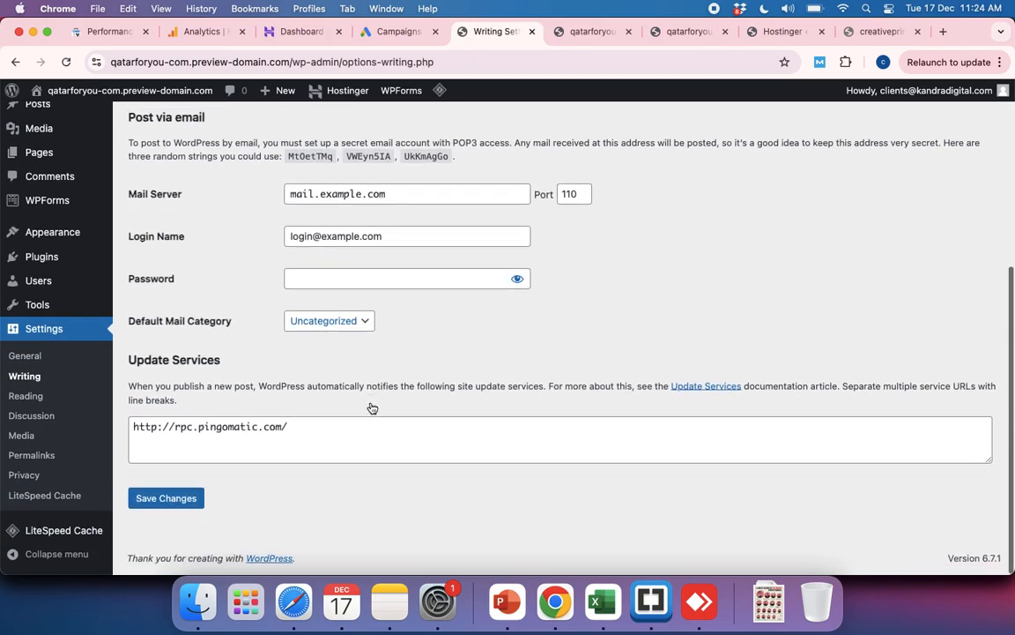
left_click(25, 396)
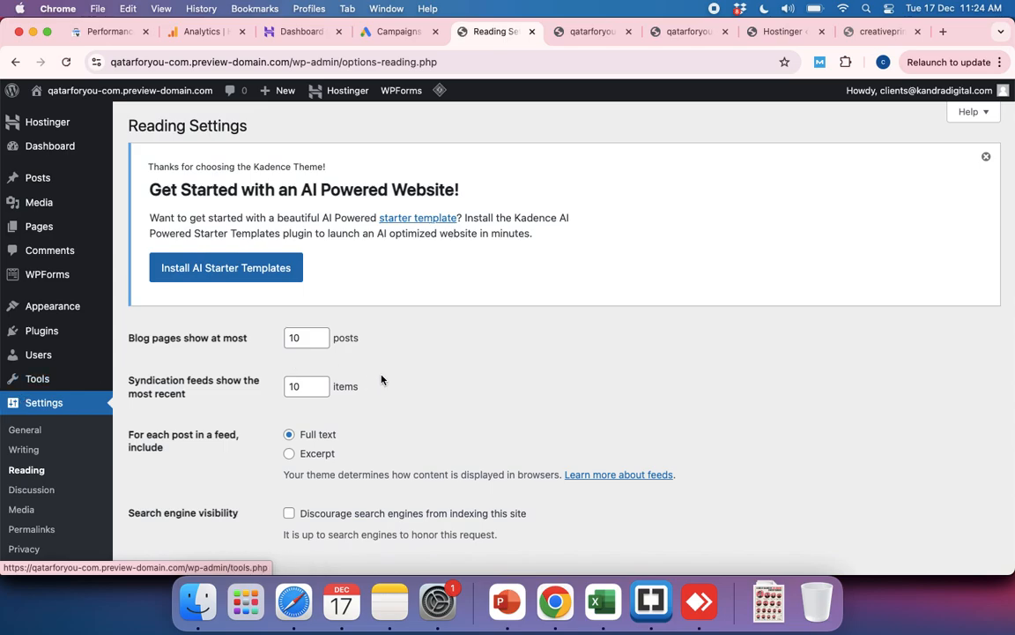
Step: Look over the Reading Settings, and open the Discussion Settings to review the default post and comment options
scroll(379, 379, "down", 2)
left_click(24, 415)
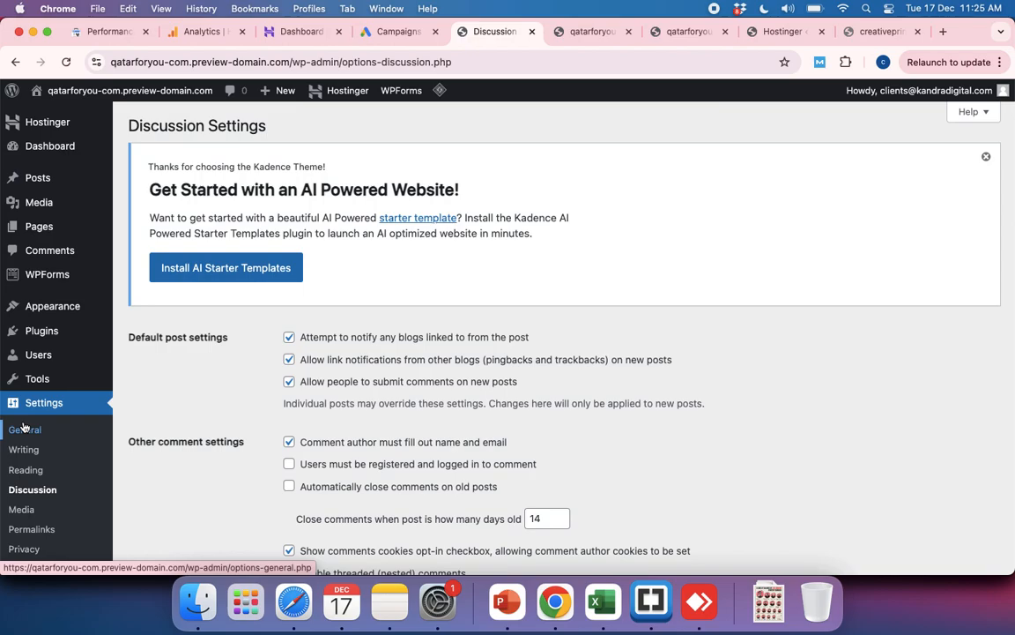
scroll(345, 329, "down", 5)
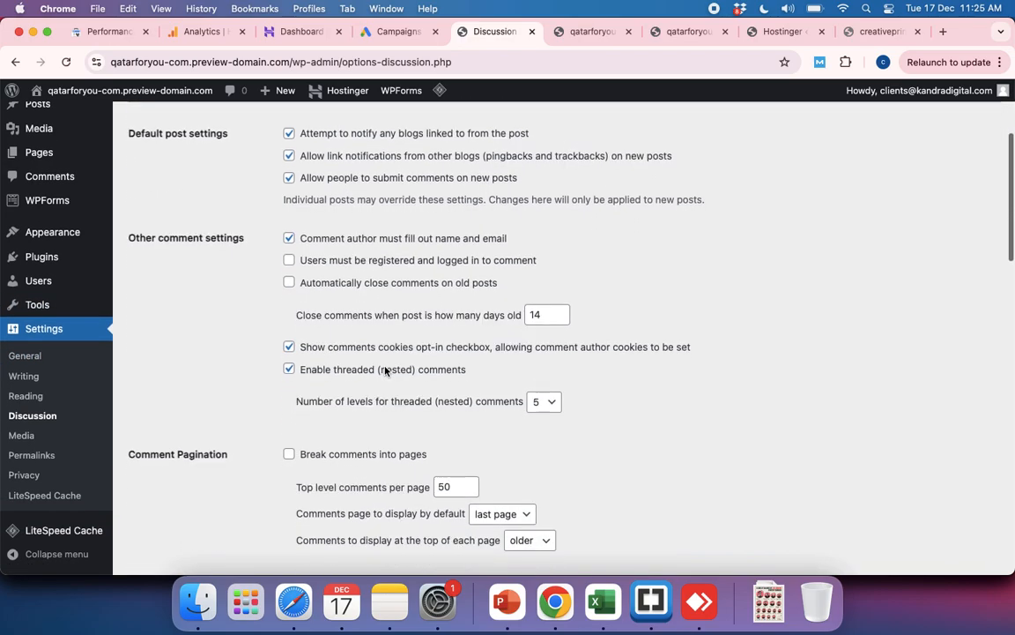
scroll(385, 370, "down", 4)
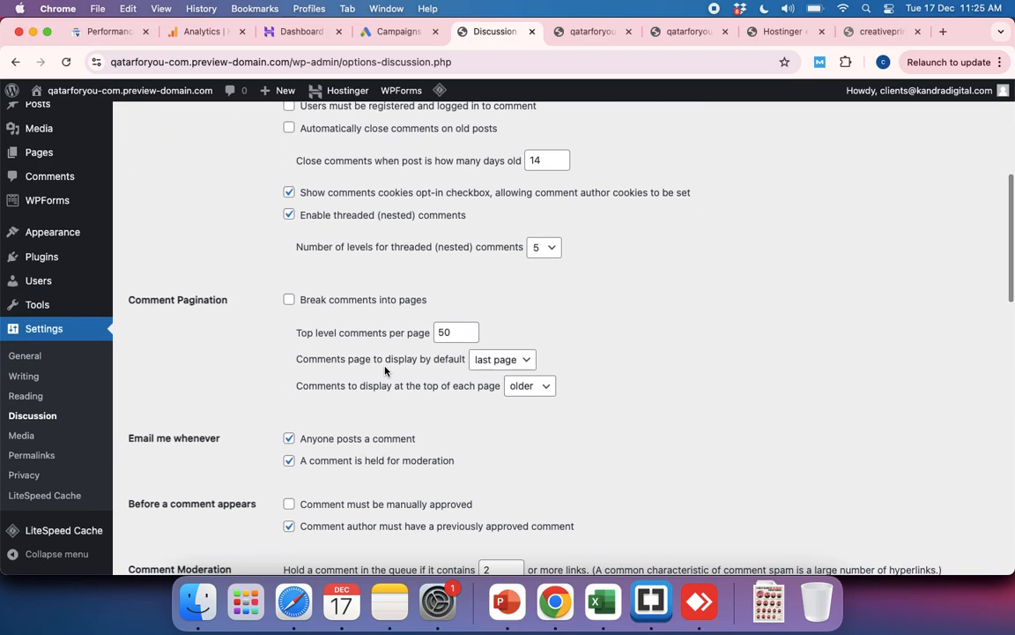
Step: Find "posts" on the Discussion Settings page, look through the options down to the avatars, and close the page search
key("super+f")
type("posts")
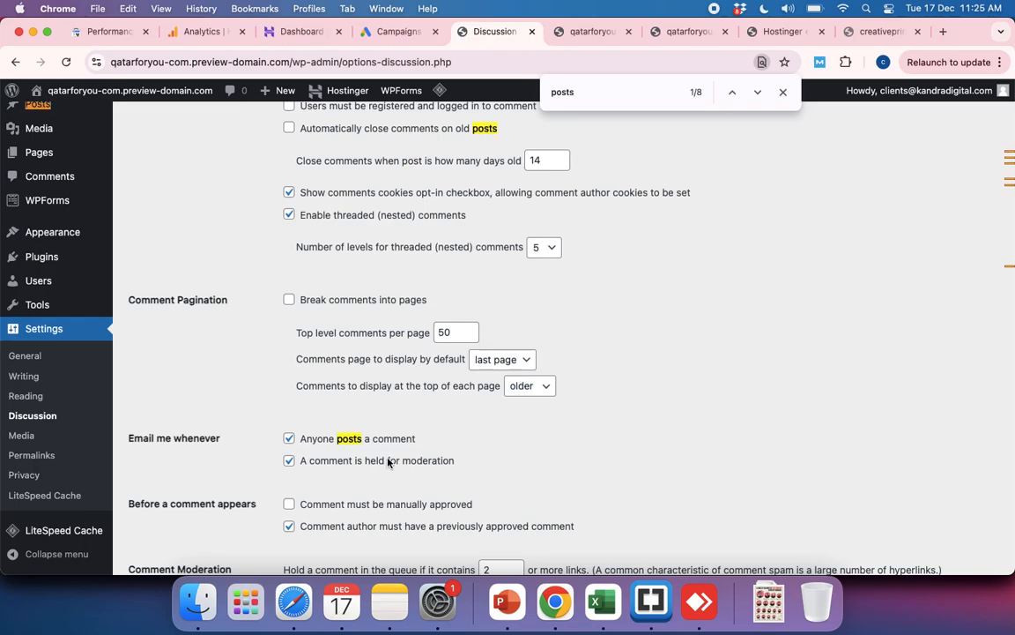
scroll(392, 463, "down", 18)
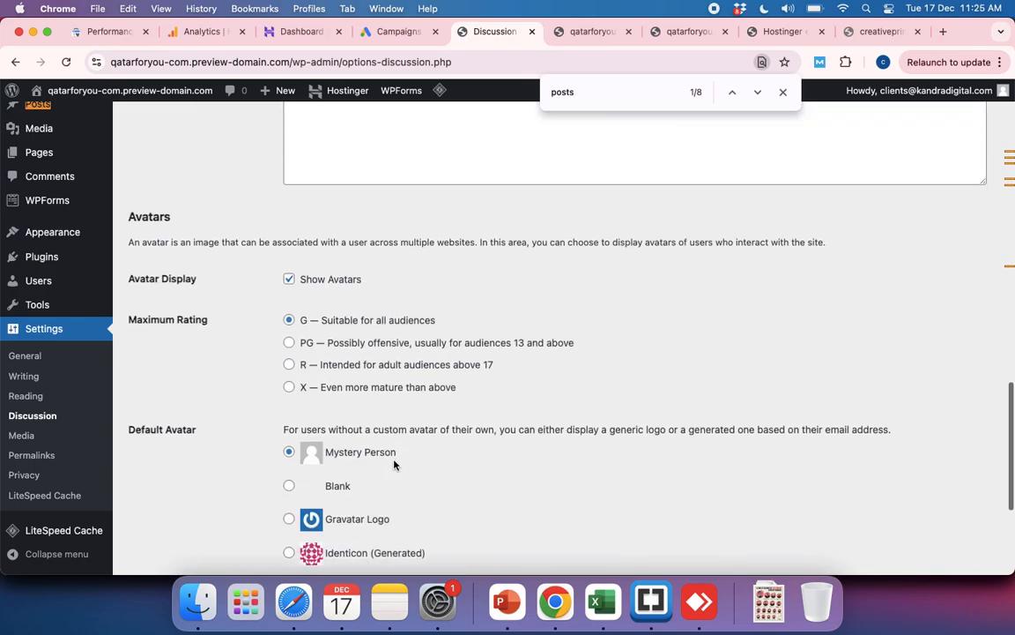
scroll(394, 465, "down", 5)
scroll(394, 465, "up", 20)
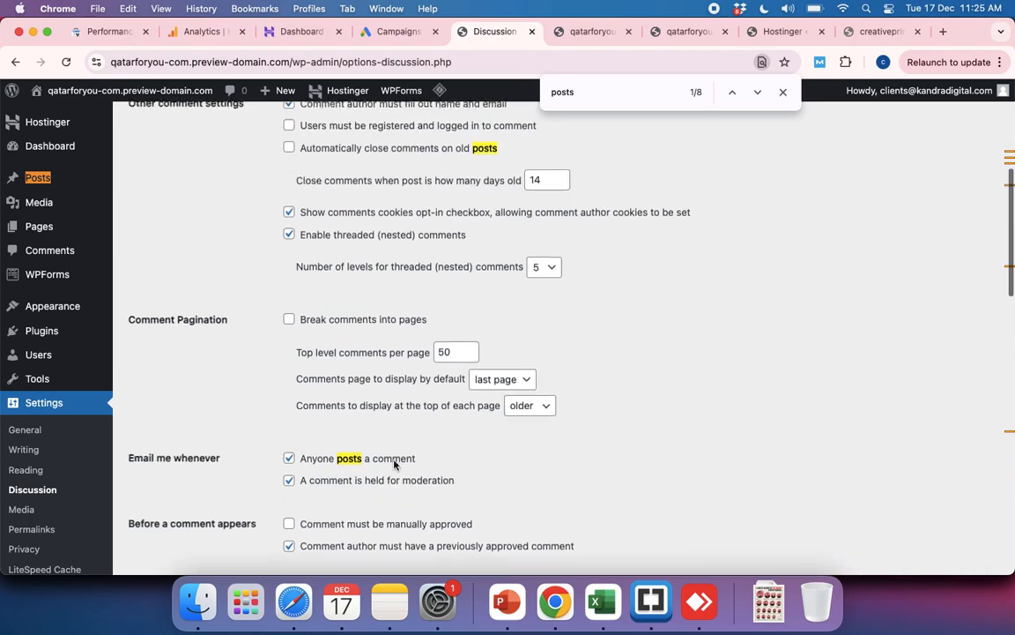
scroll(394, 464, "up", 5)
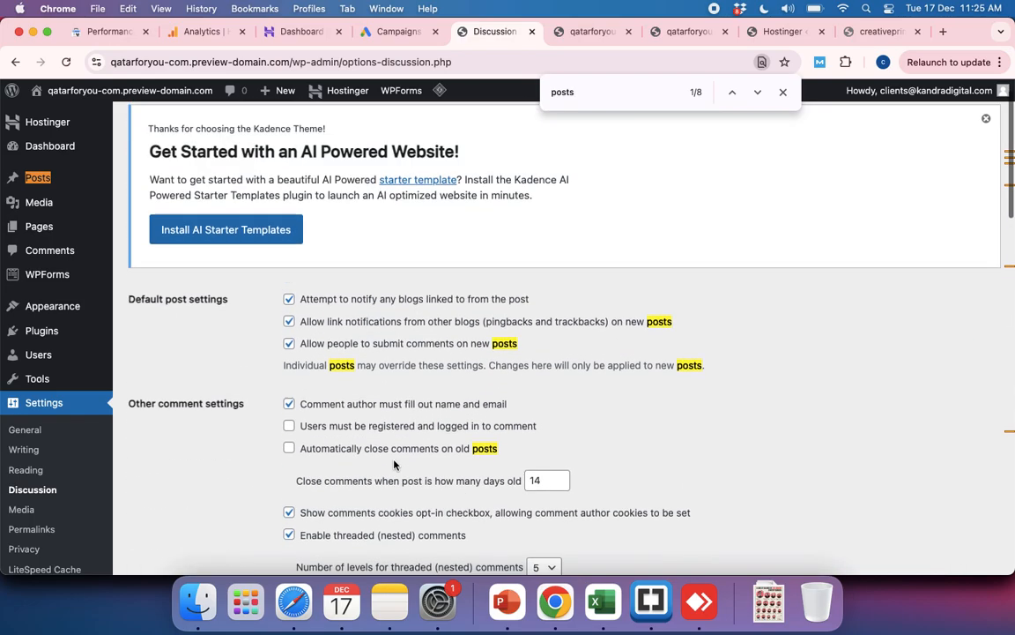
scroll(394, 465, "up", 1)
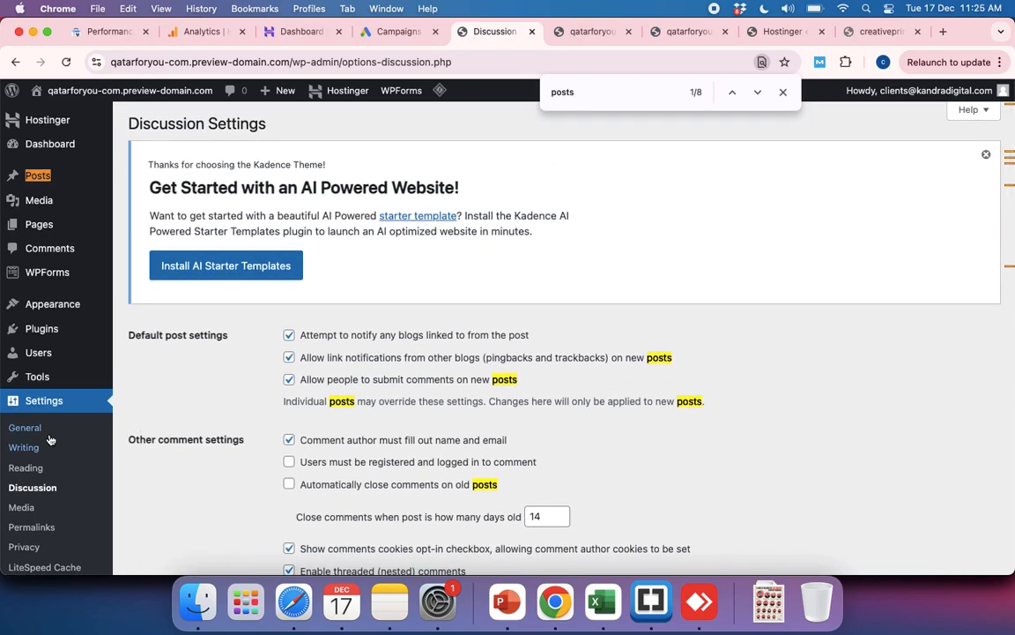
left_click(783, 91)
Step: Open the list of installed plugins and look through its entries from Hostinger Easy Onboarding to WPForms Lite
mouse_move(44, 304)
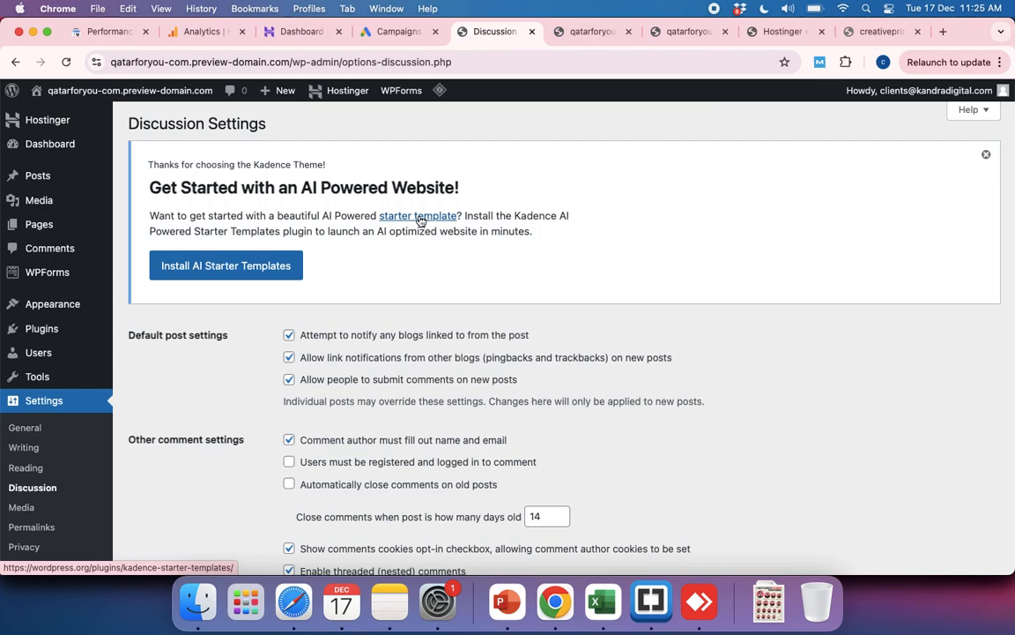
mouse_move(42, 335)
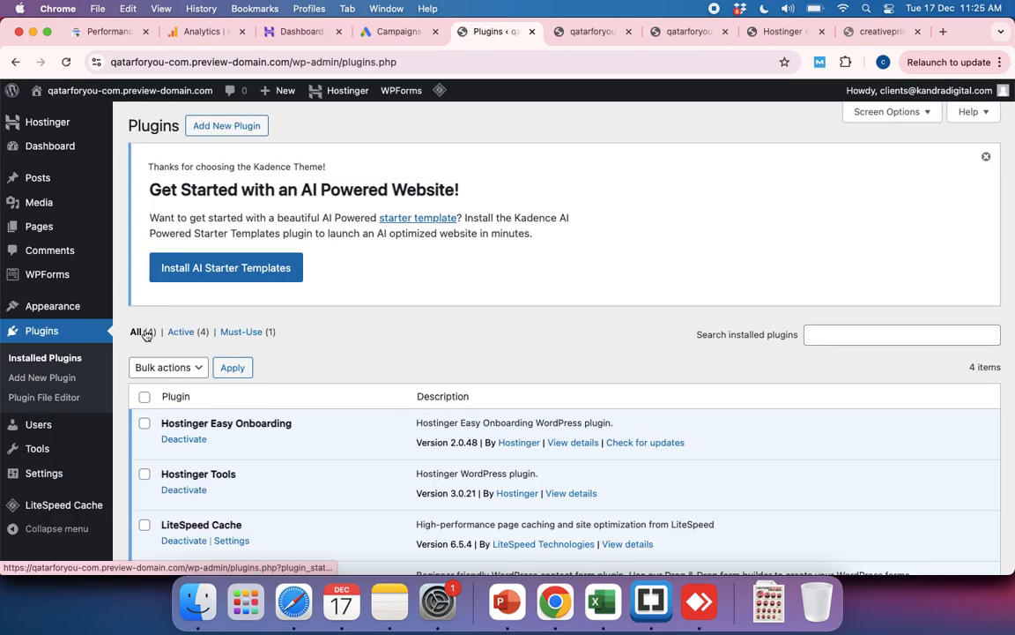
scroll(603, 417, "down", 4)
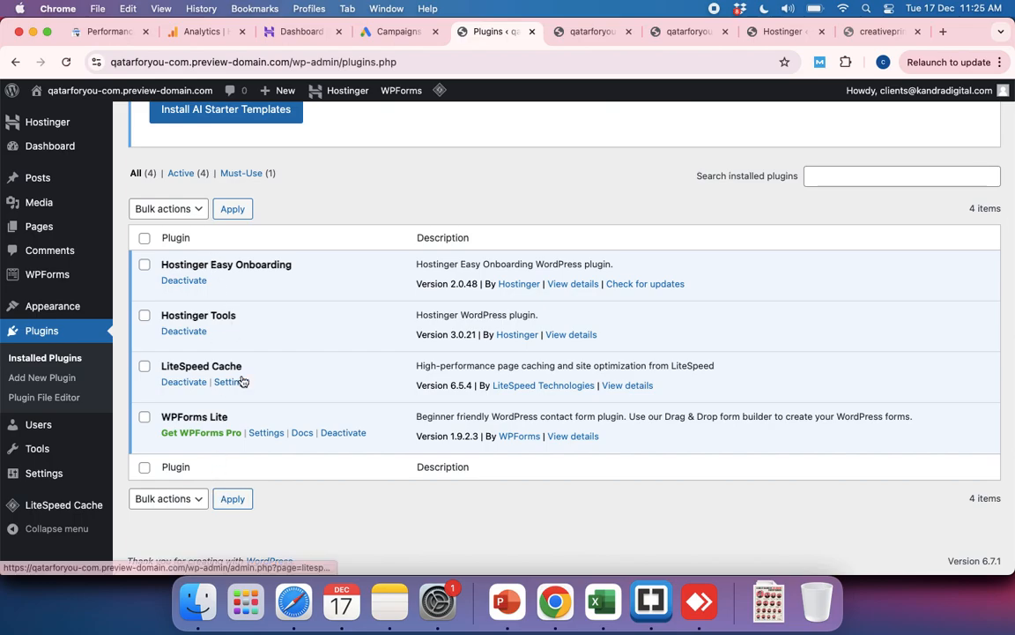
scroll(220, 352, "up", 4)
scroll(271, 455, "down", 3)
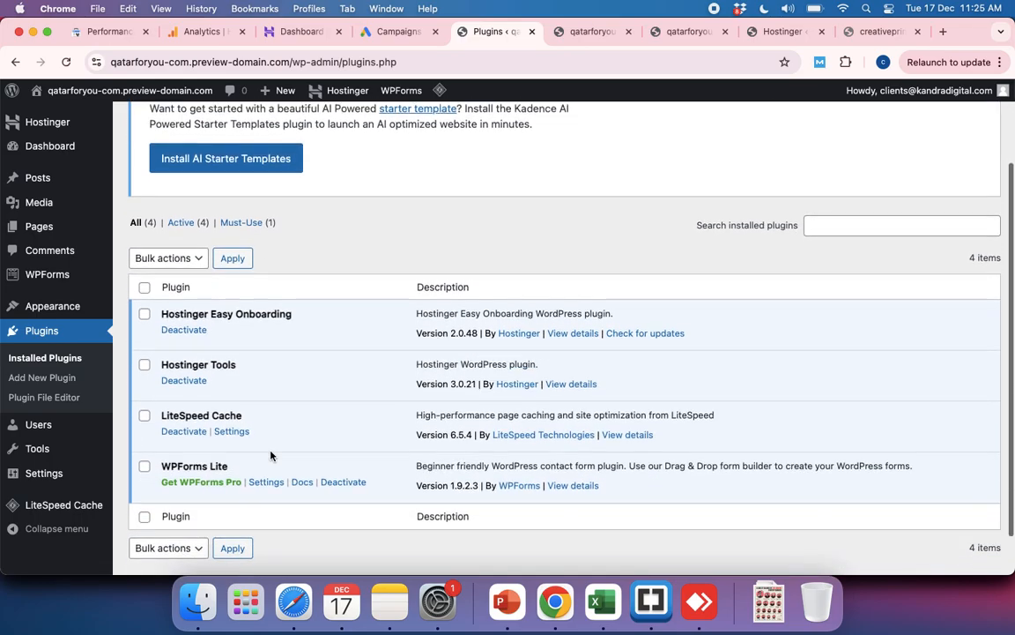
scroll(242, 404, "up", 3)
Step: Search for new plugins with "starter templates" and install Starter Templates — Elementor, WordPress & Beaver Builder Templates
left_click(222, 126)
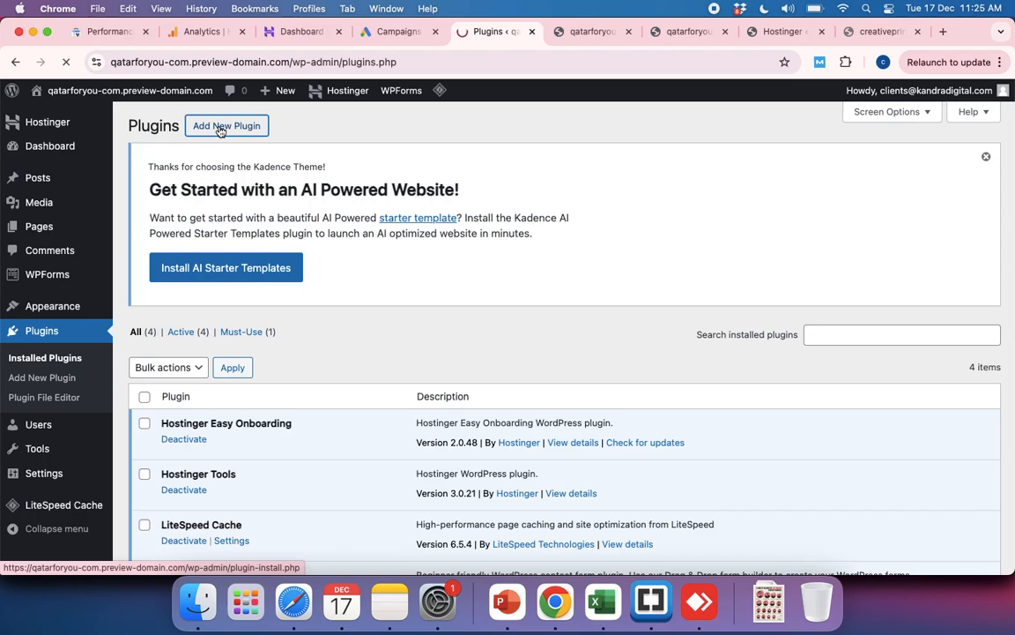
left_click(792, 334)
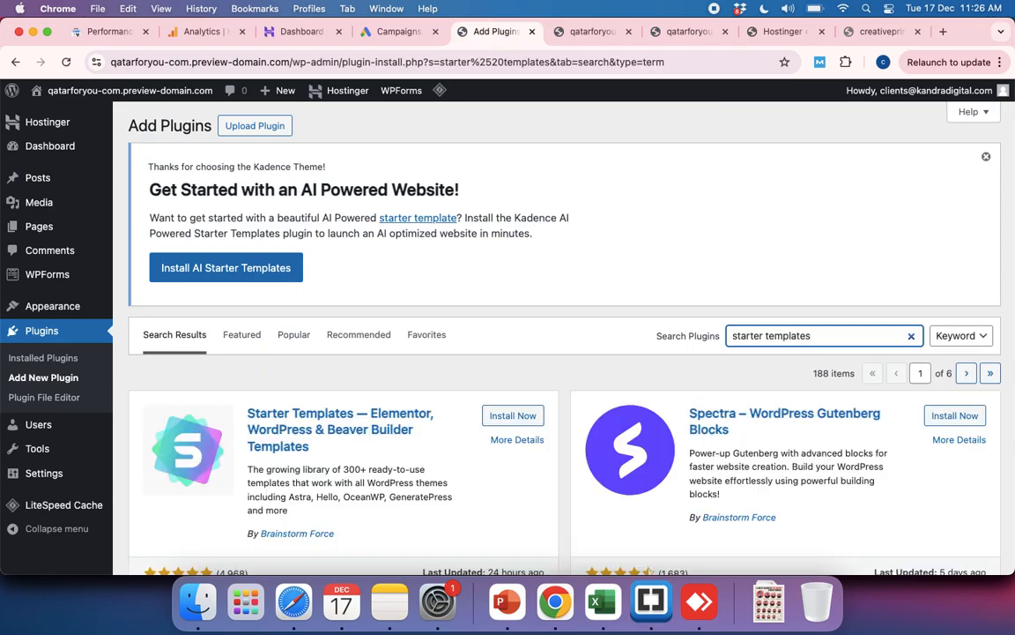
scroll(563, 443, "down", 3)
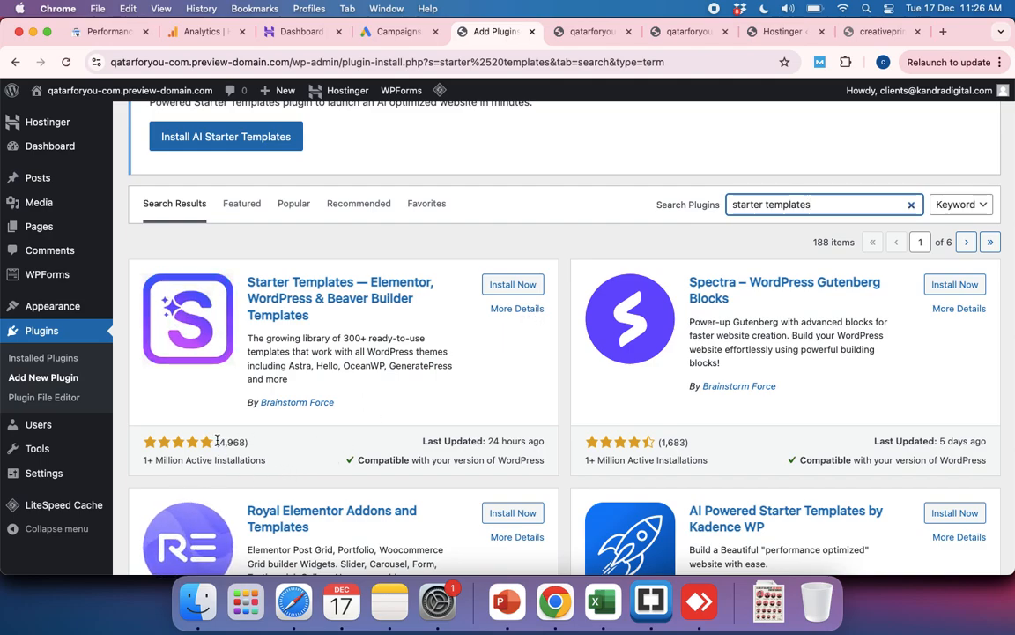
left_click(501, 286)
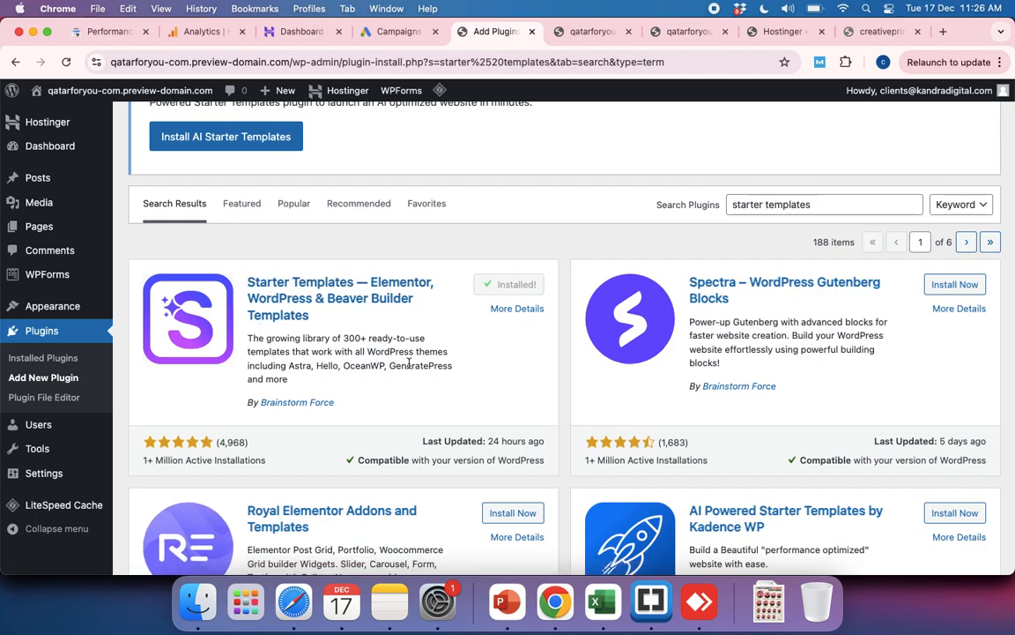
scroll(408, 362, "down", 2)
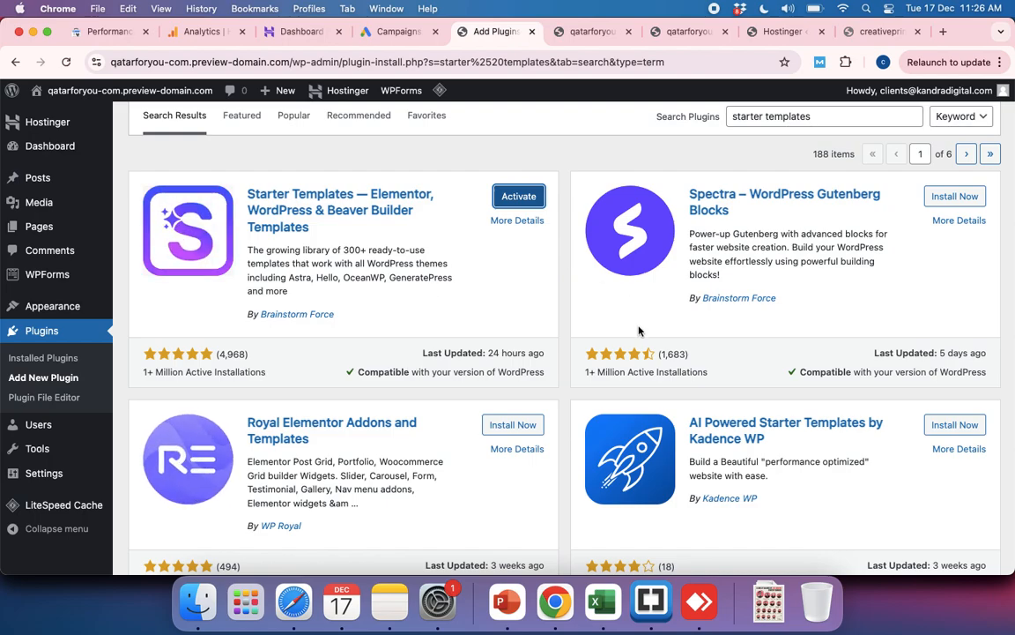
scroll(639, 331, "up", 5)
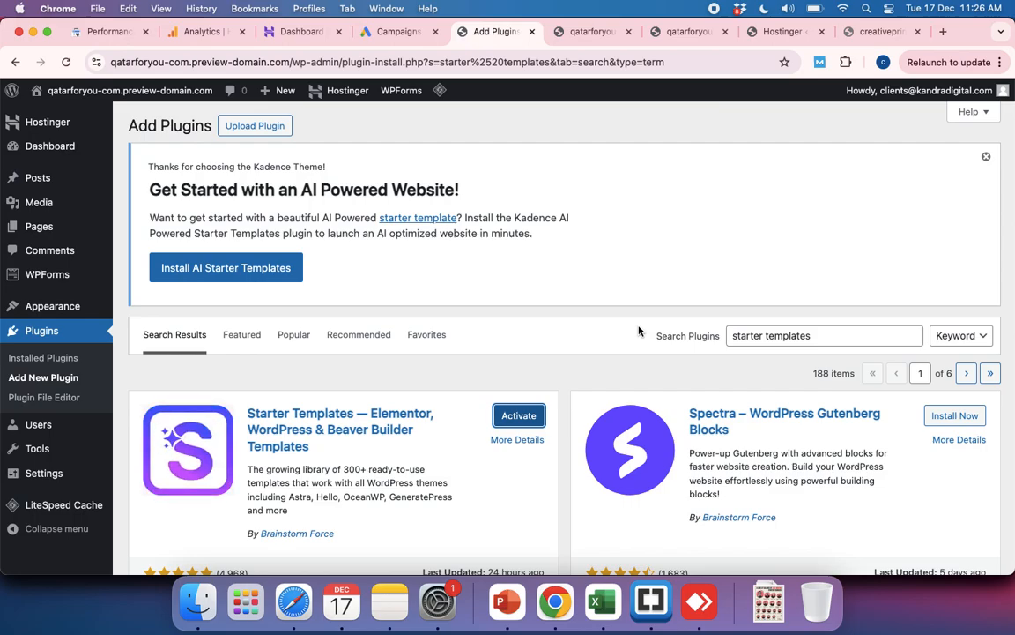
scroll(640, 330, "down", 5)
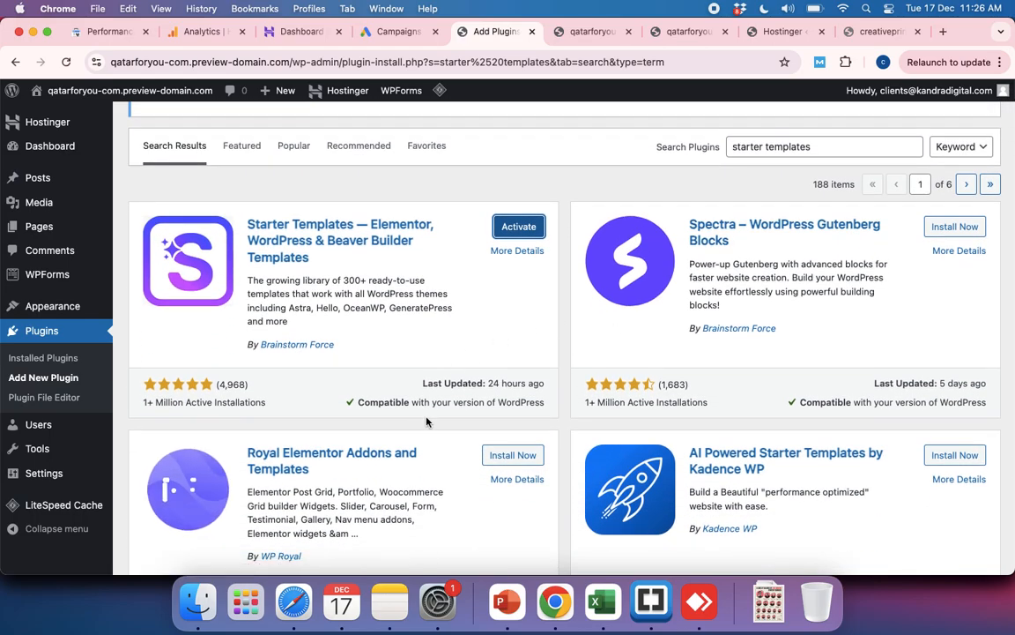
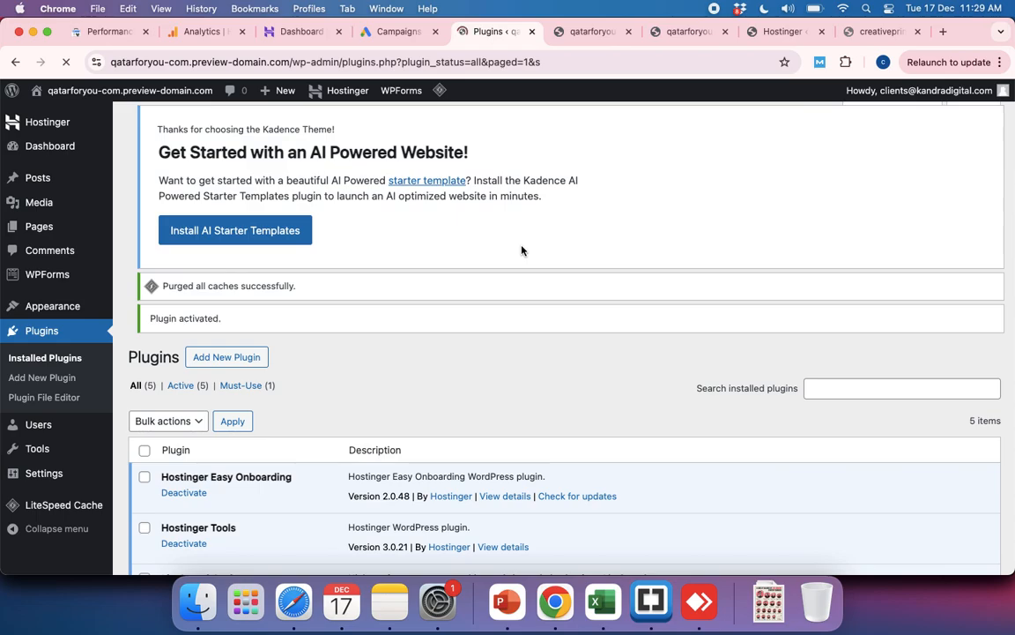
Step: Look over the installed plugins including Starter Templates, and open the Starter Templates page for building the website
scroll(453, 312, "down", 5)
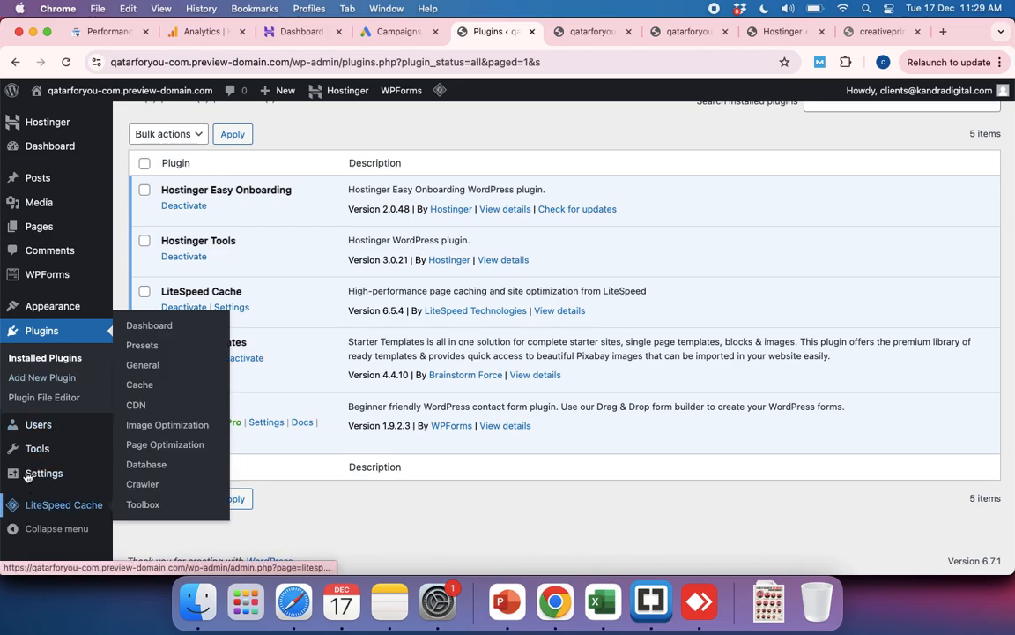
scroll(45, 365, "up", 2)
scroll(45, 365, "up", 1)
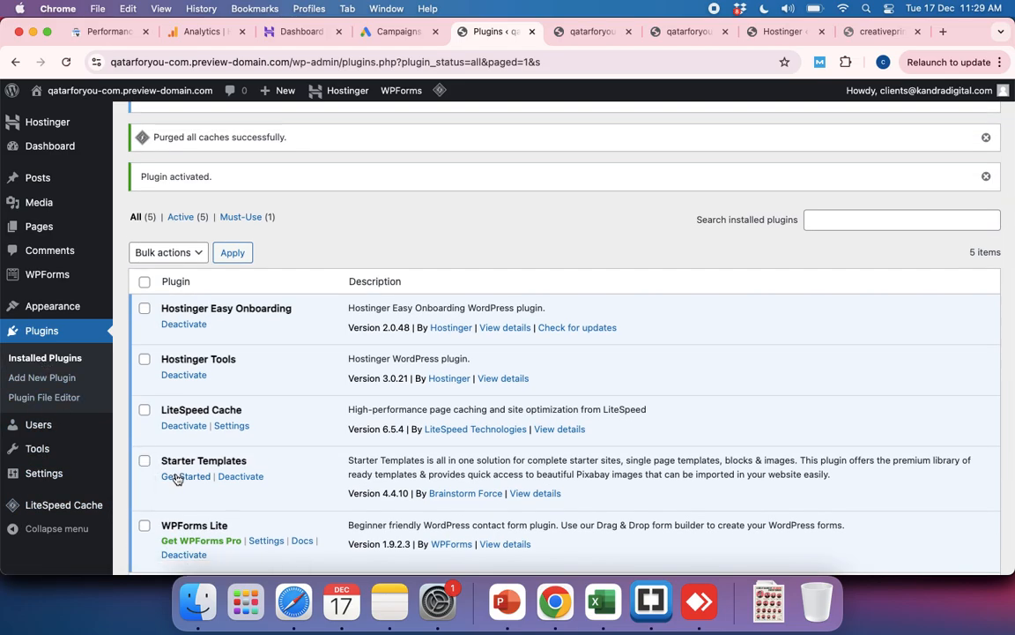
scroll(53, 353, "up", 3)
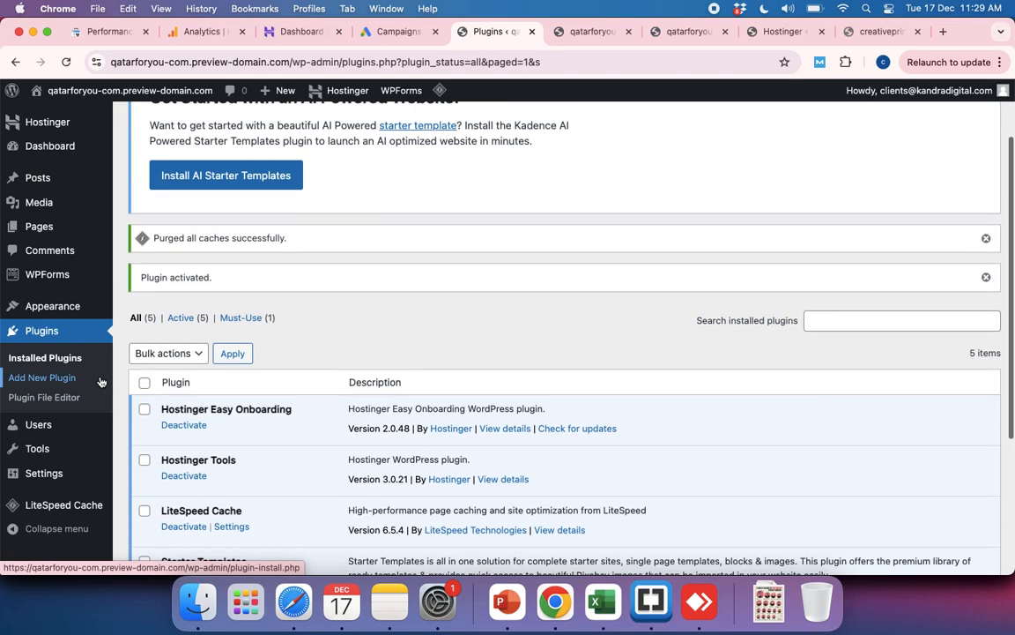
mouse_move(48, 309)
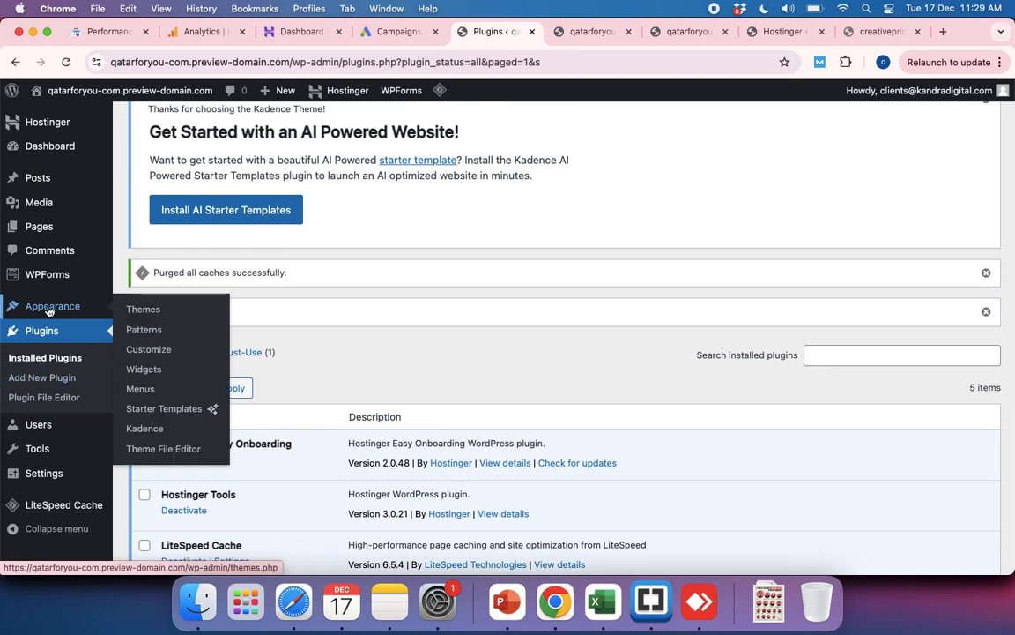
left_click(164, 409)
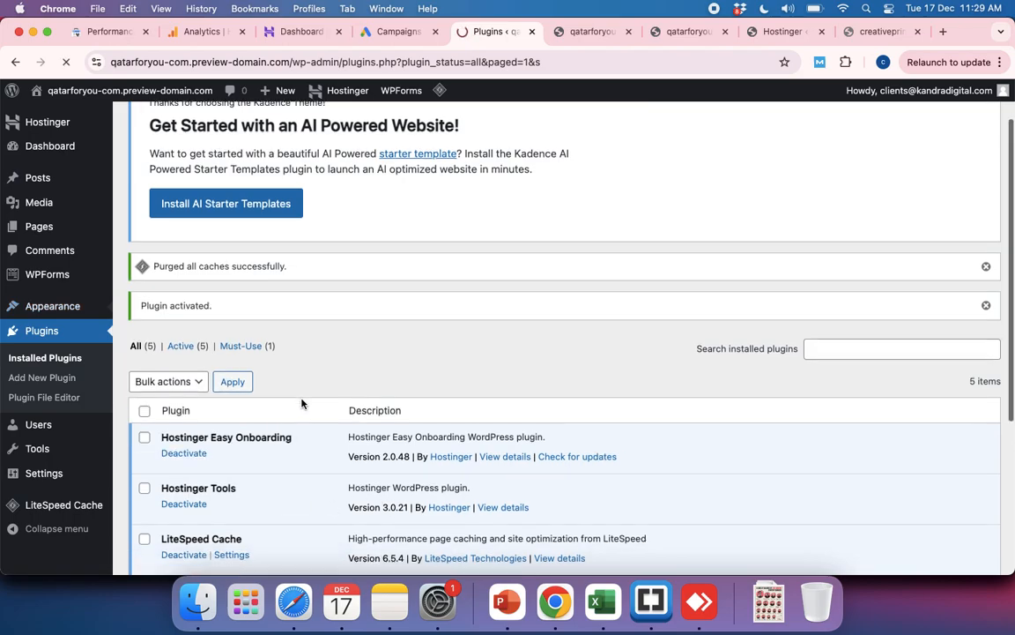
scroll(301, 402, "down", 5)
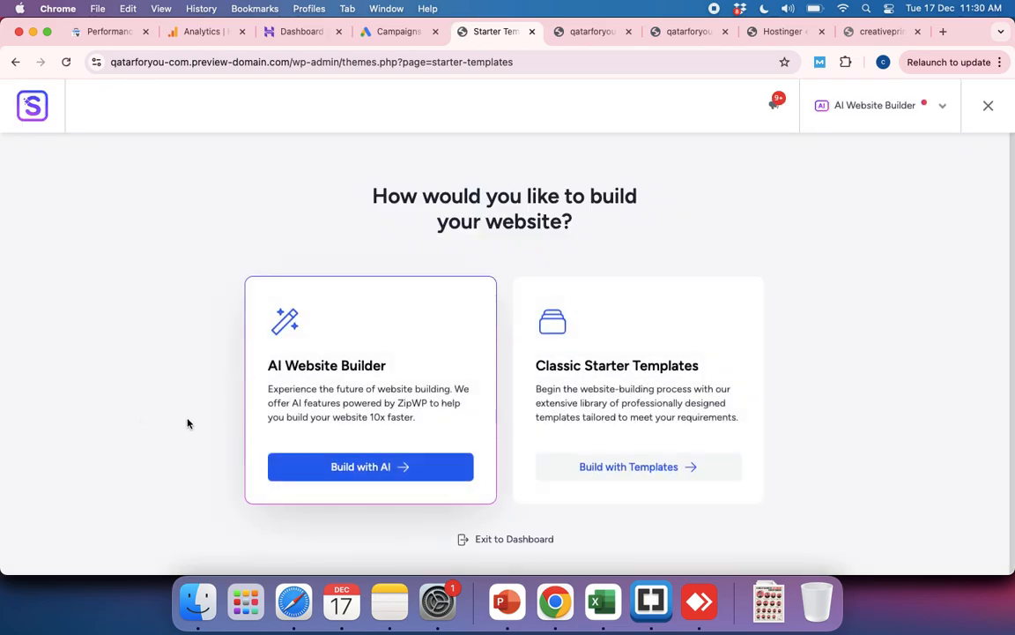
Step: Check the page builders offered for Classic Starter Templates, then start the AI Website Builder and connect the ZipWP account to the site
left_click(618, 470)
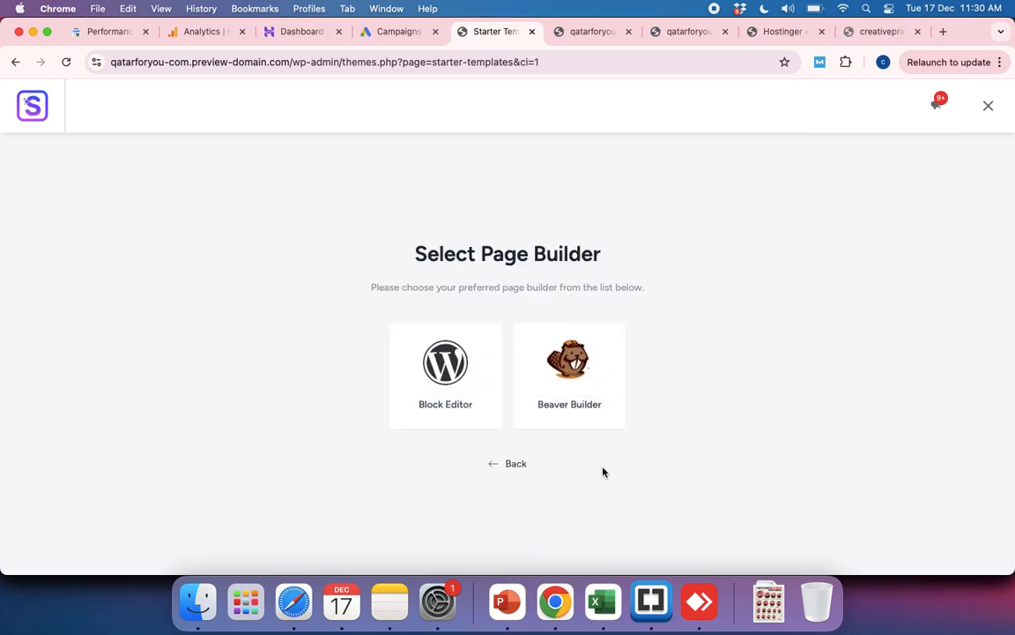
left_click(493, 464)
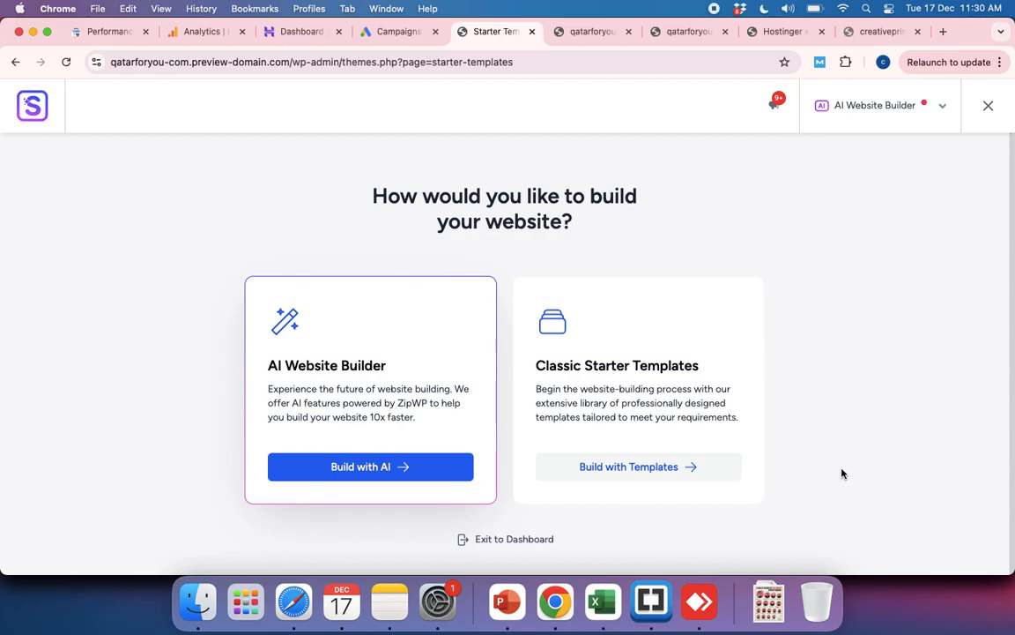
left_click(378, 473)
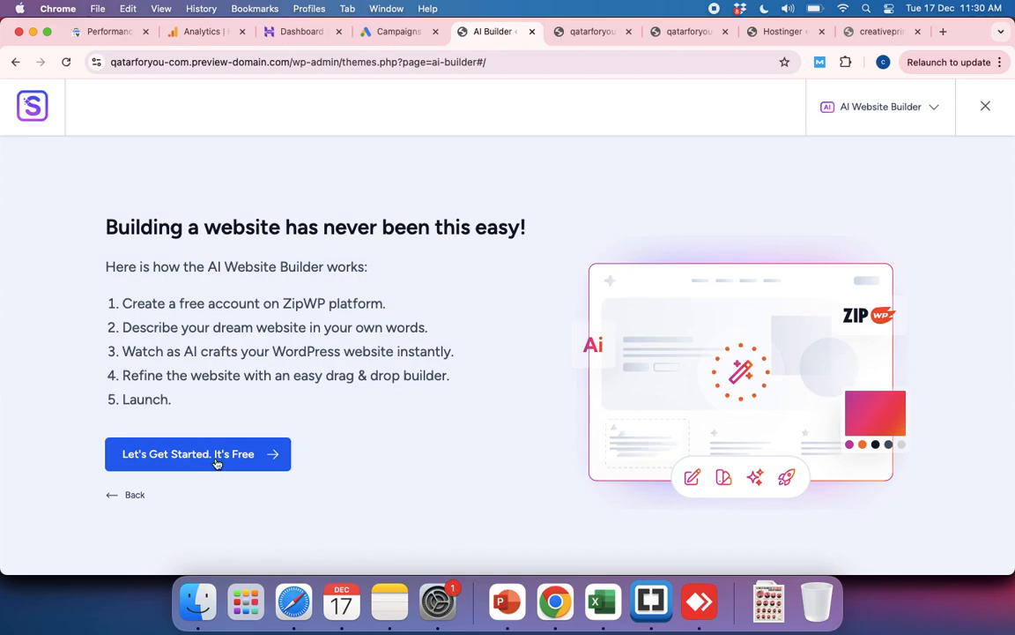
left_click(216, 464)
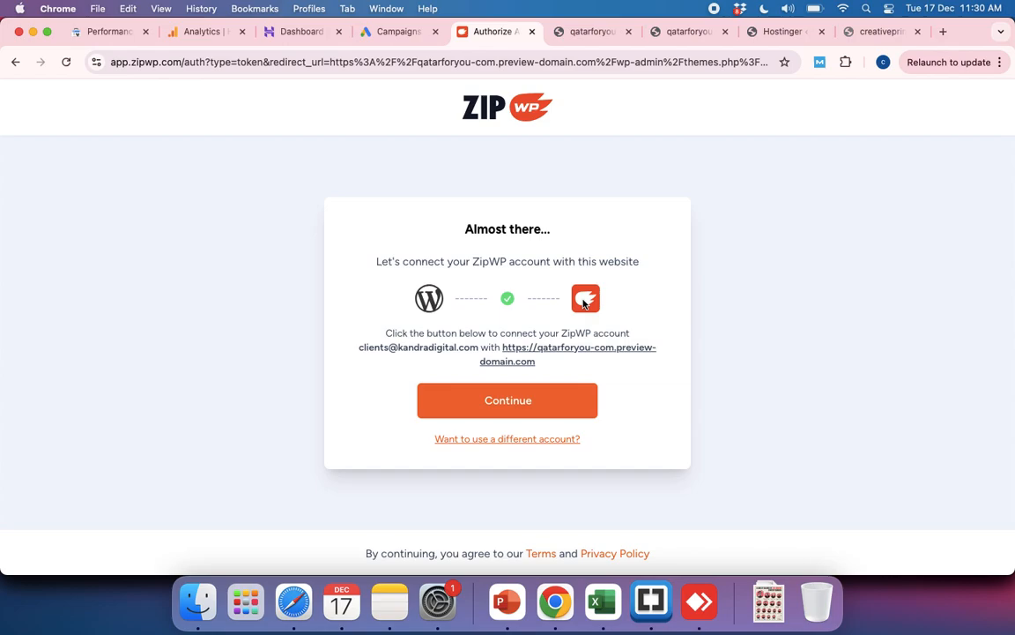
left_click(510, 408)
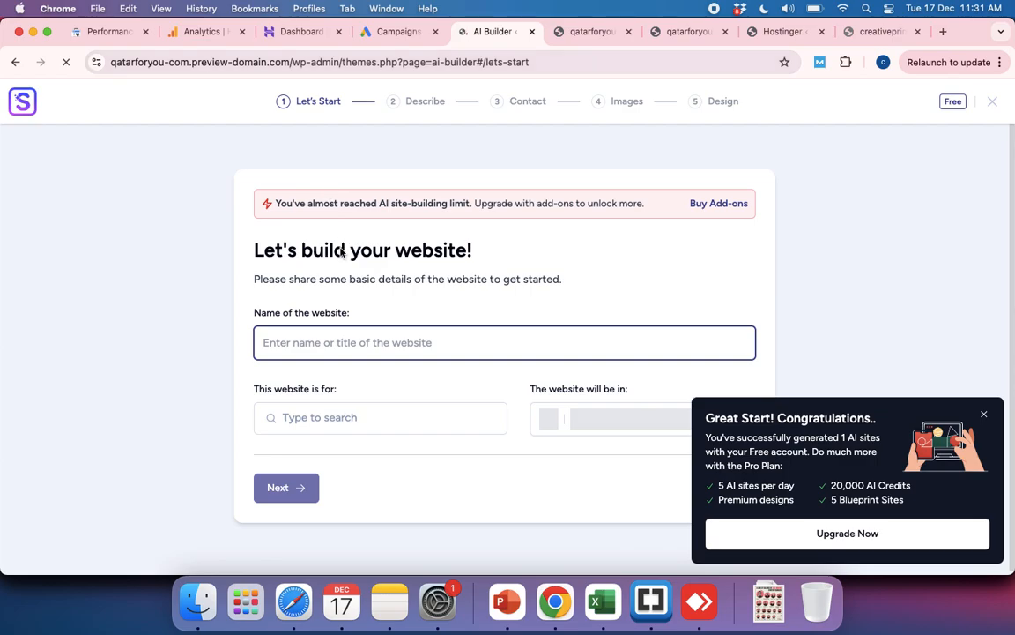
Step: Enter Qatarforyou as the name of the website
left_click(315, 343)
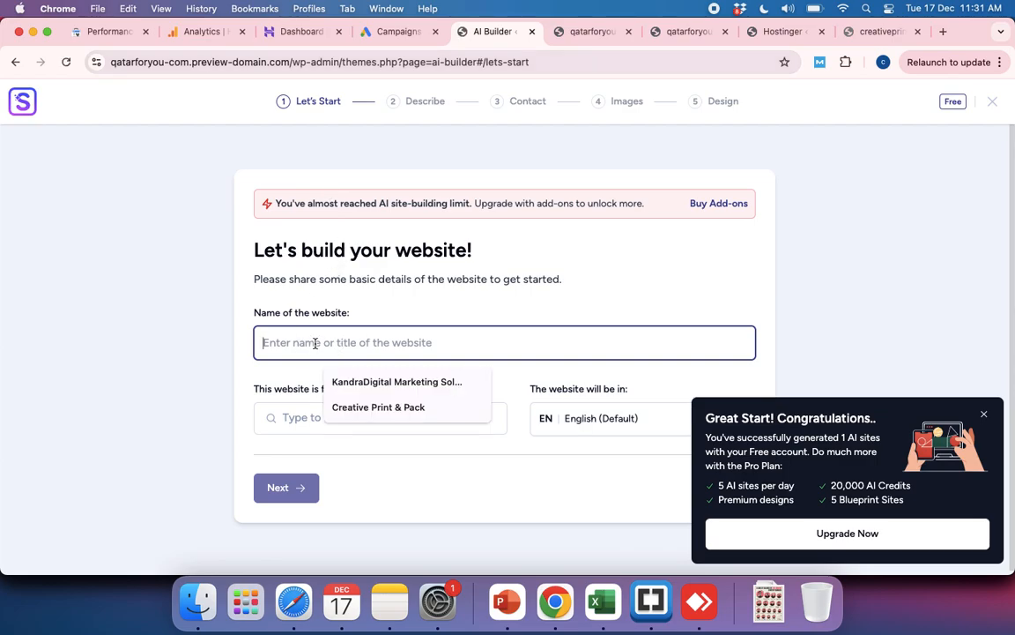
type("Qatar")
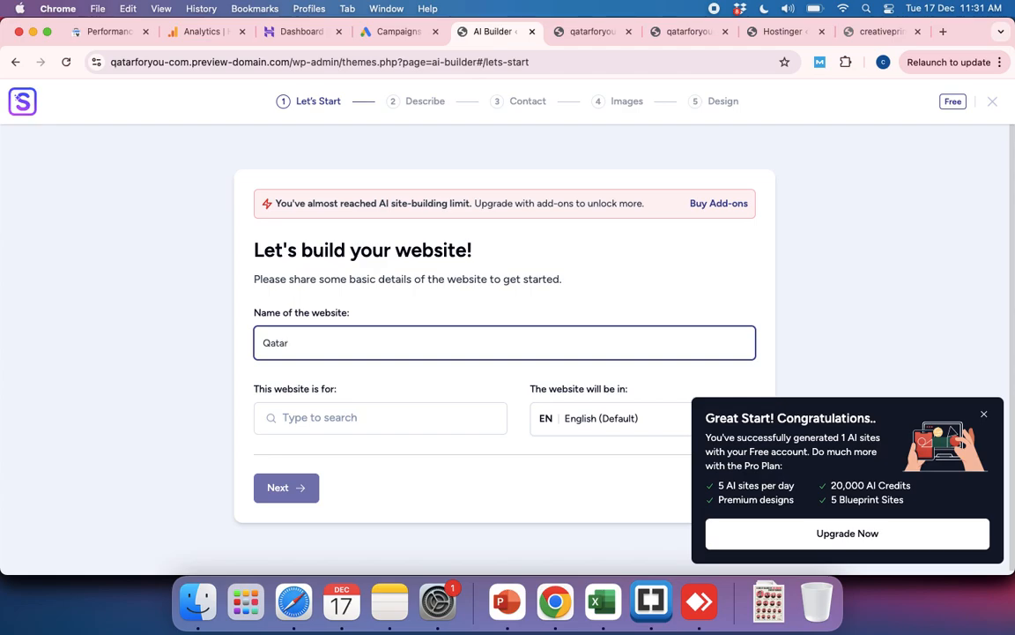
type("foryou")
Step: Look through the website categories, choose SaaS, and continue to the description stage
left_click(296, 417)
scroll(354, 484, "down", 3)
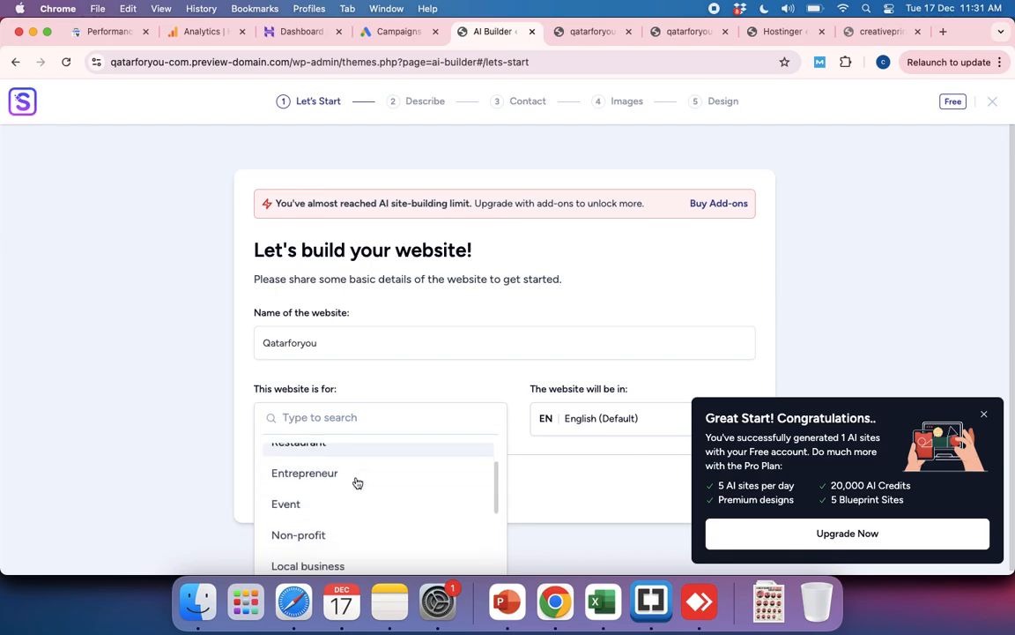
scroll(357, 483, "down", 1)
scroll(357, 483, "up", 1)
scroll(357, 483, "down", 3)
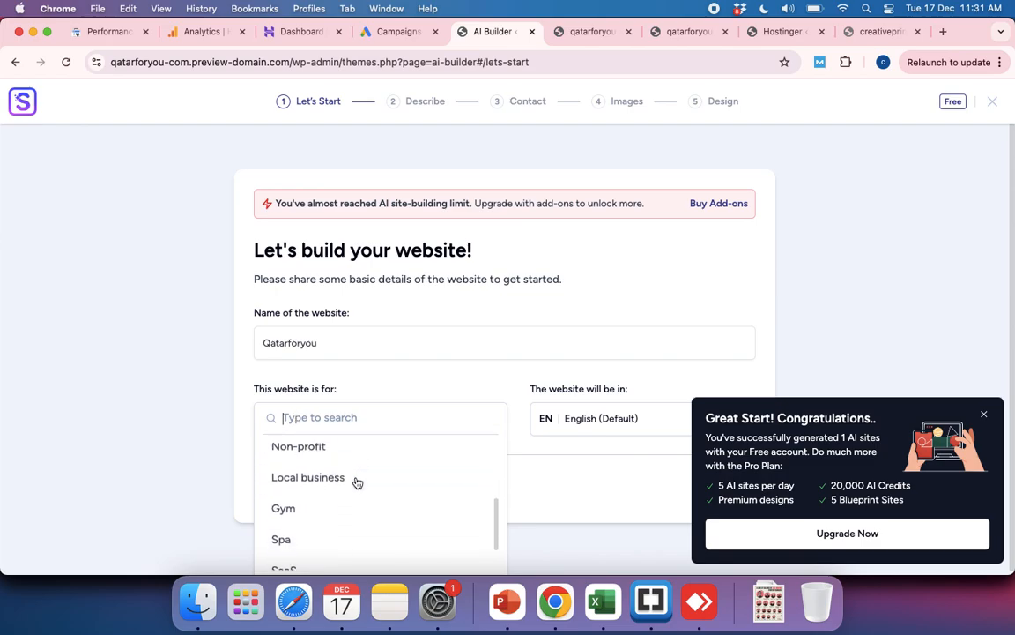
scroll(357, 483, "down", 1)
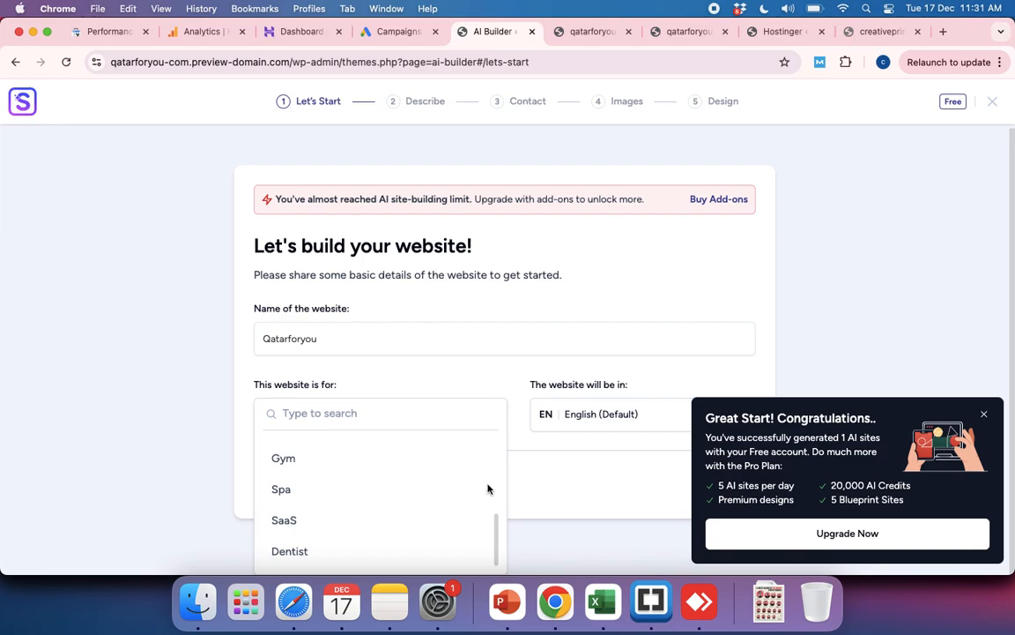
scroll(352, 521, "up", 3)
scroll(351, 521, "down", 3)
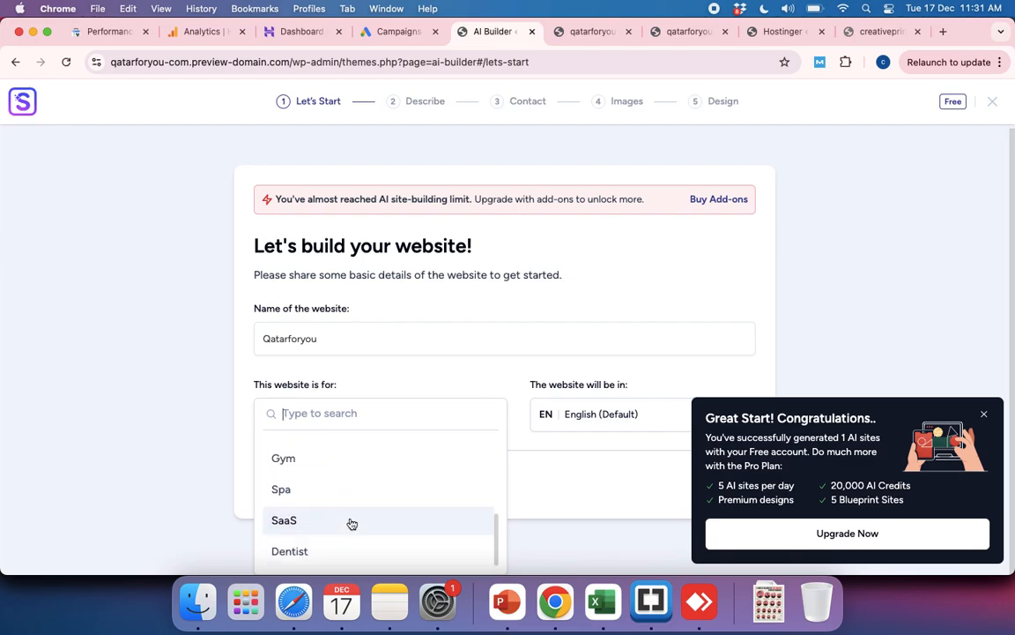
left_click(304, 529)
left_click(308, 484)
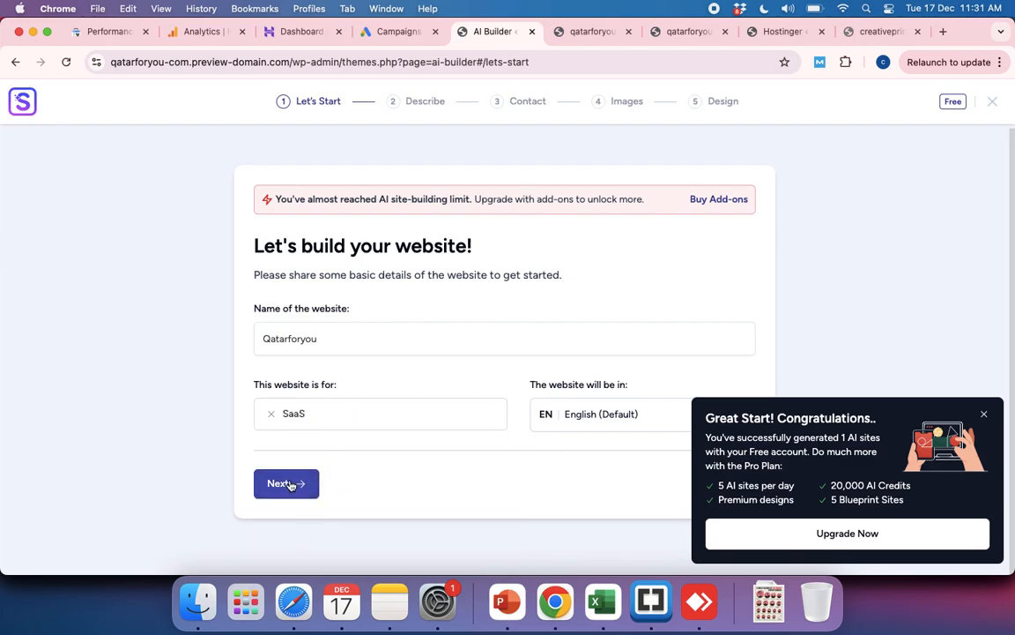
Step: Dismiss the upgrade offer and begin the website description with "Qatarforyou is a local directory of the Qatar state"
left_click(983, 414)
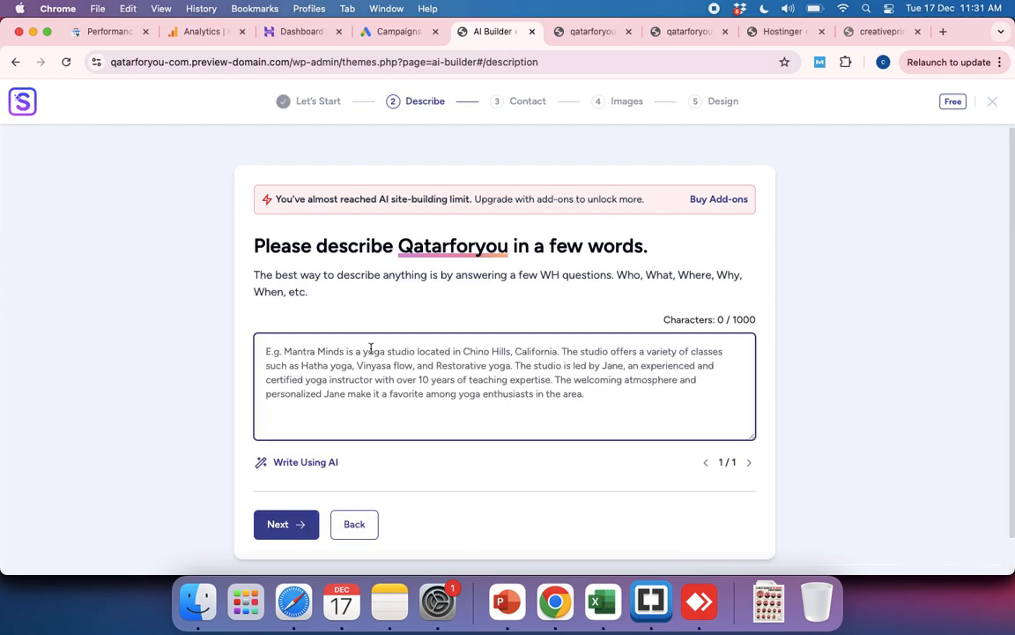
type("Qatar")
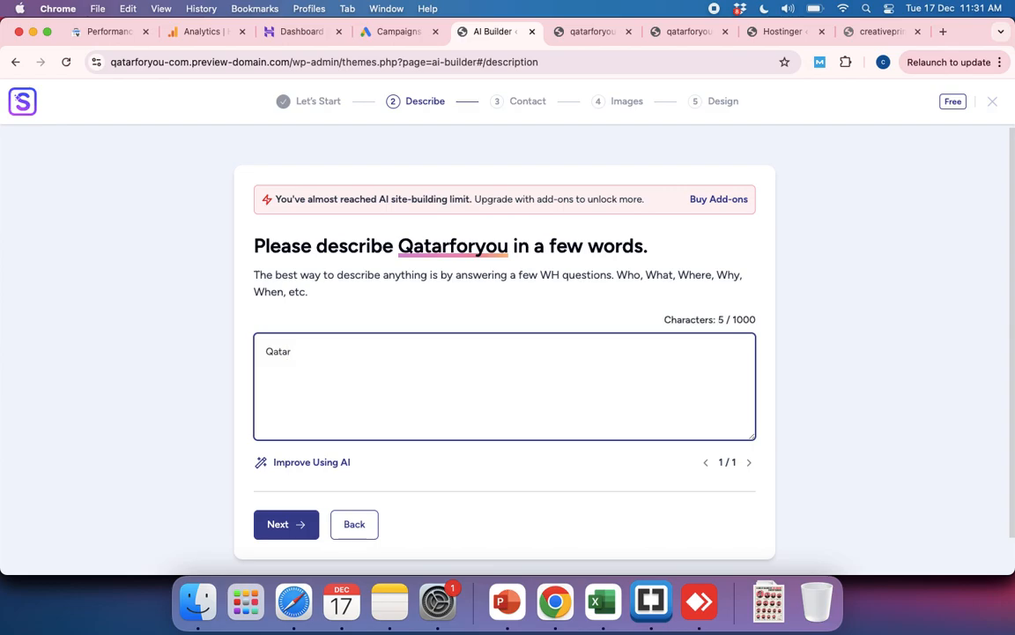
type("for you")
key("BackSpace")
key("BackSpace")
key("BackSpace")
key("BackSpace")
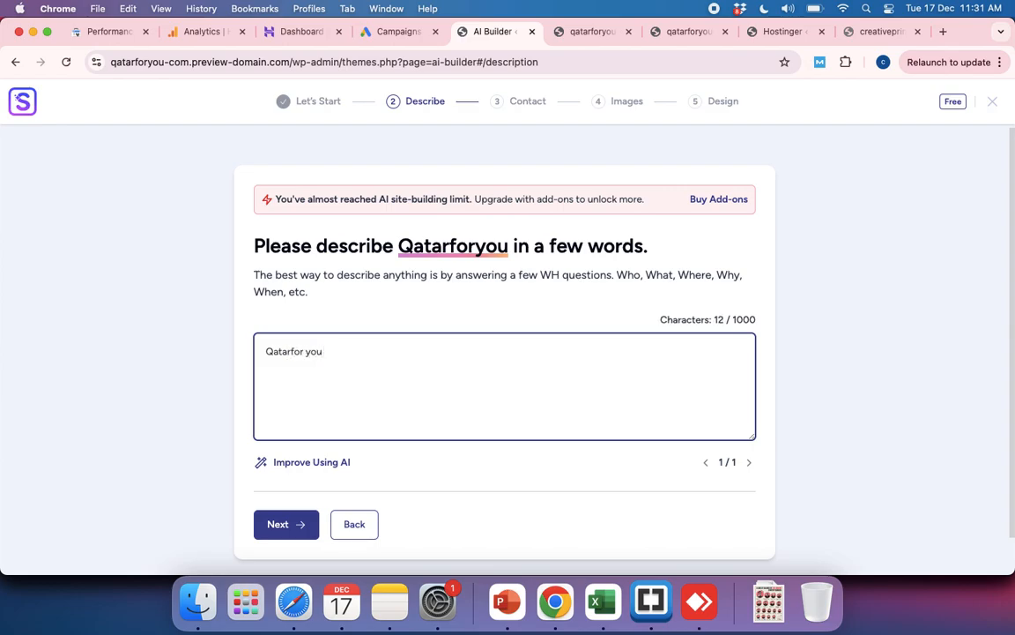
key("BackSpace")
type("you is")
key("BackSpace")
key("BackSpace")
key("BackSpace")
key("BackSpace")
key("BackSpace")
type("ou is")
type("a local d")
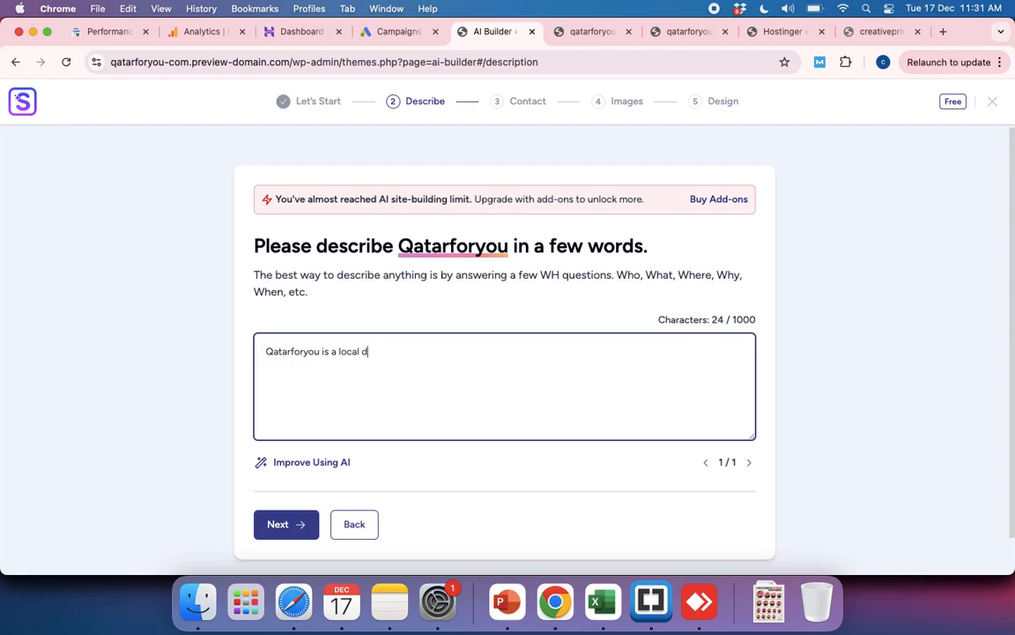
type("irectory of t")
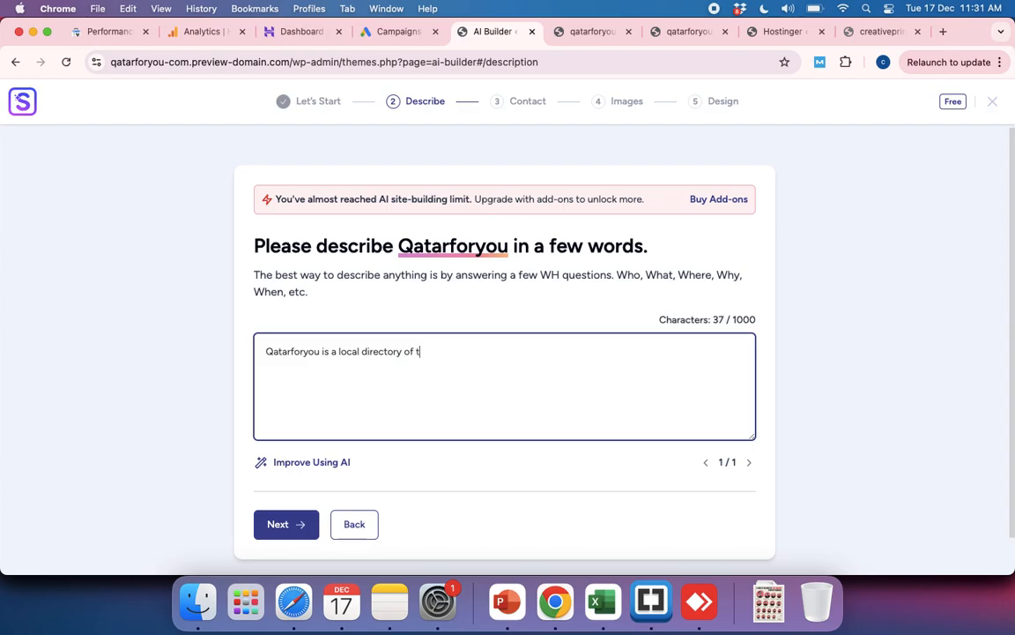
type("he Qatar st")
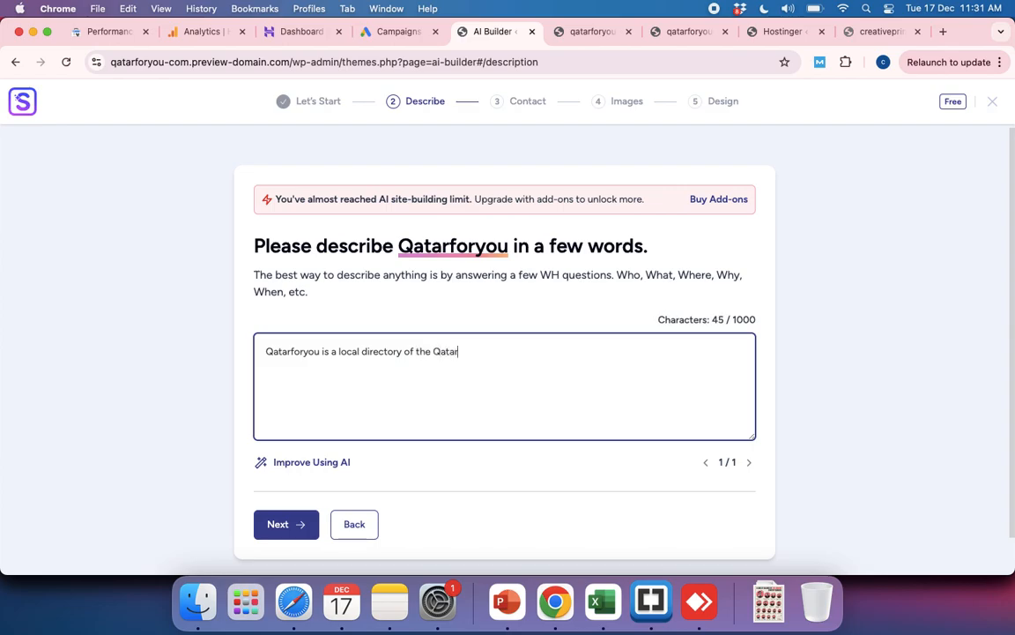
key("BackSpace")
key("BackSpace")
type("s")
key("BackSpace")
type("stats")
key("BackSpace")
type("e which coveres")
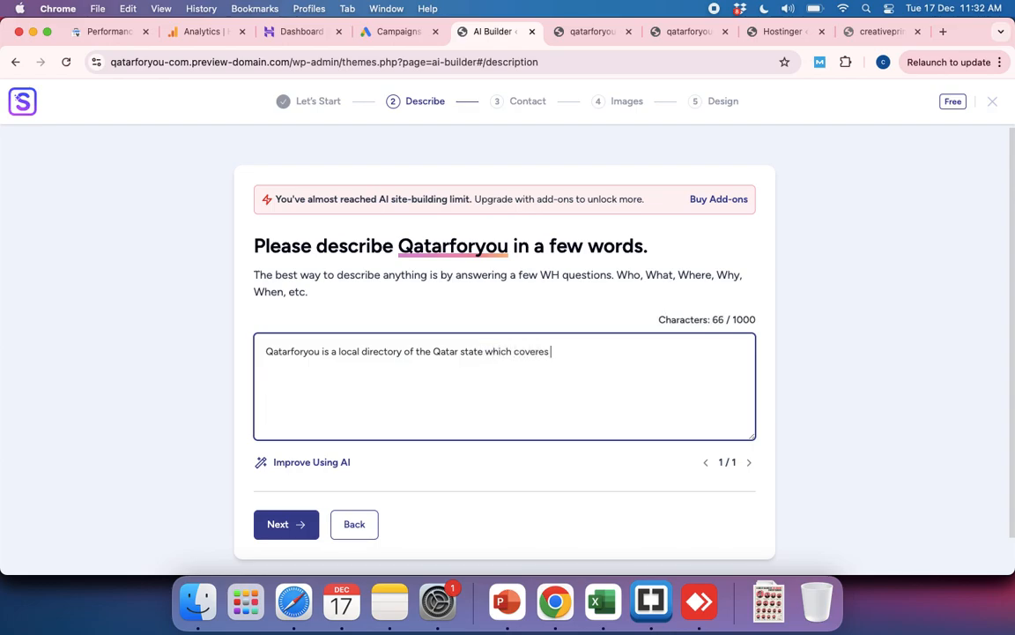
type(" all the bsusiness")
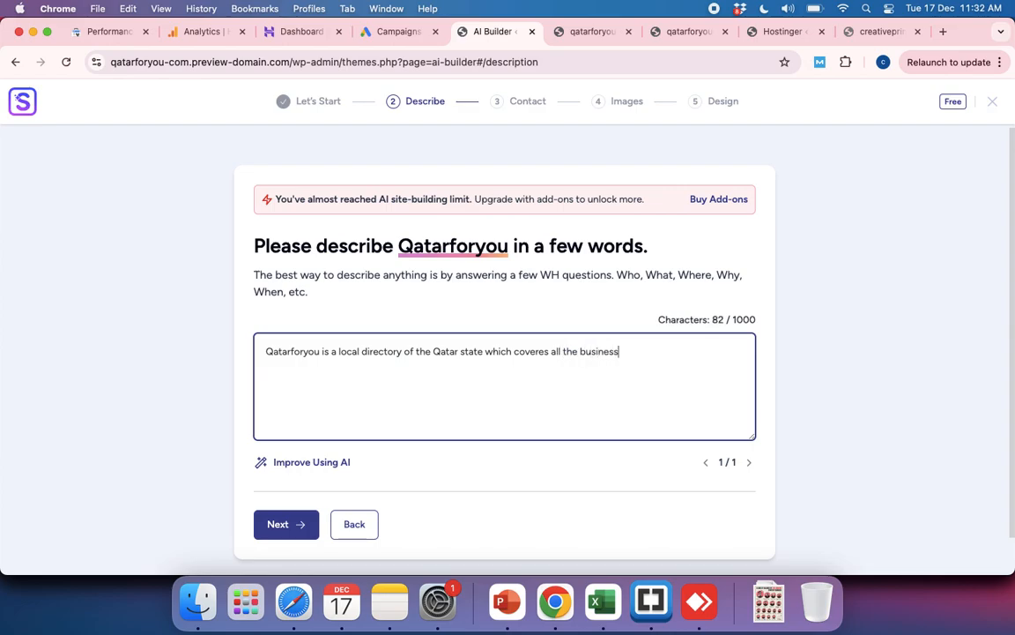
type("es details of th")
Step: Continue the first sentence of the description with "which coveres all the businesses details of the qatar"
key("BackSpace")
key("BackSpace")
type("the ")
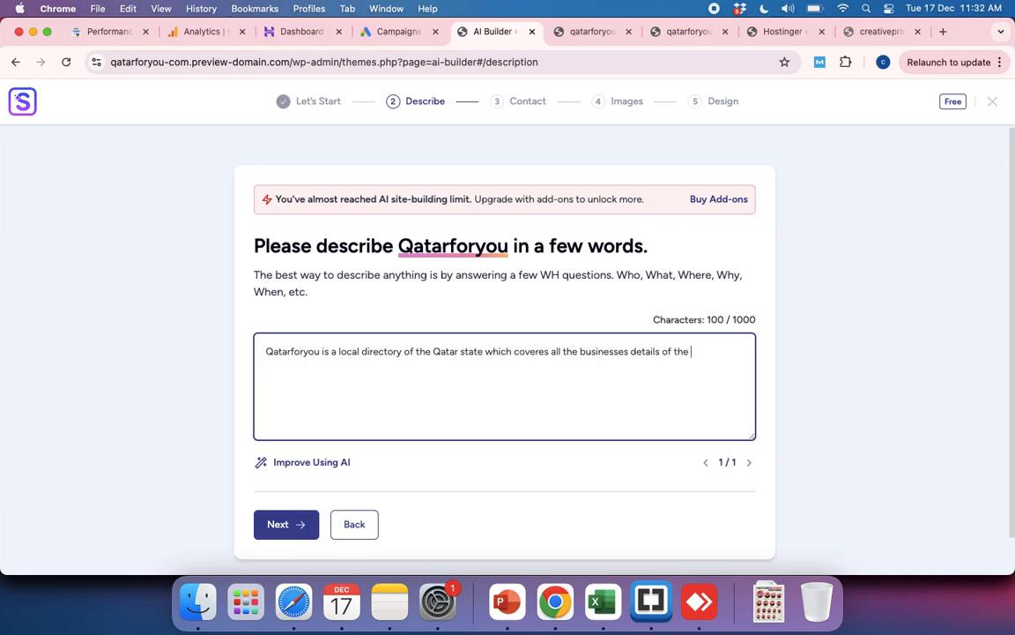
type("qatar. One can ")
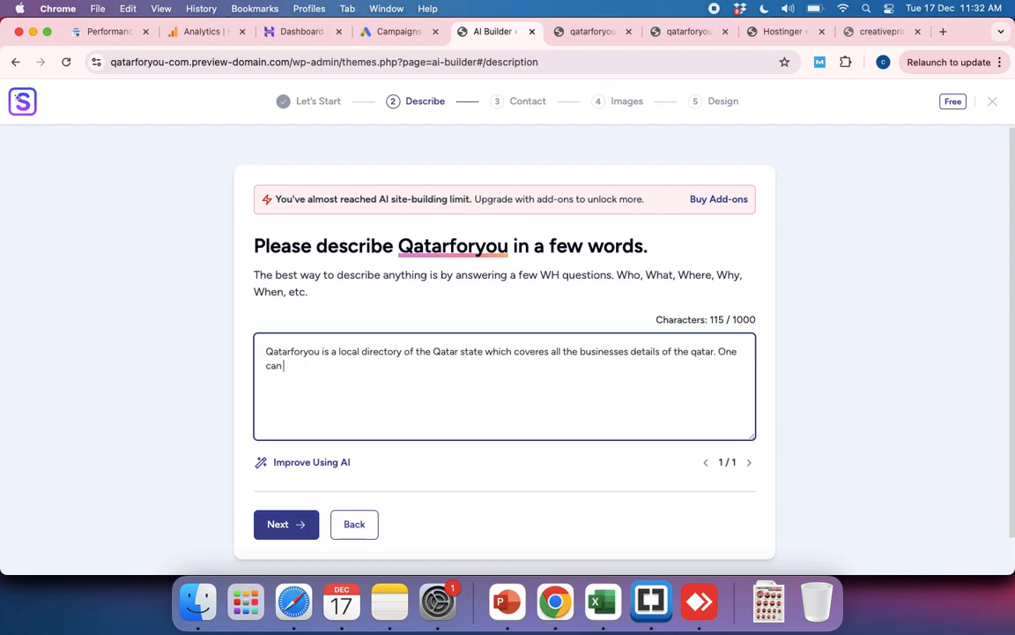
type("explore e")
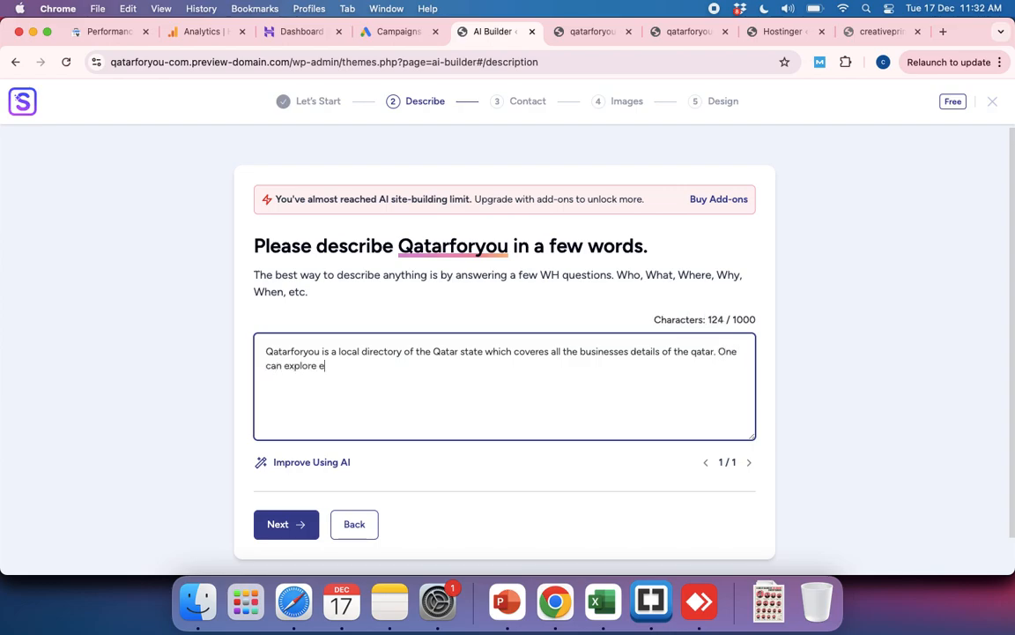
type("verytyhing")
Step: End the first sentence and begin a second one reading "One can explore everything related to Qatar such as"
key("BackSpace")
key("BackSpace")
key("BackSpace")
key("BackSpace")
key("BackSpace")
key("BackSpace")
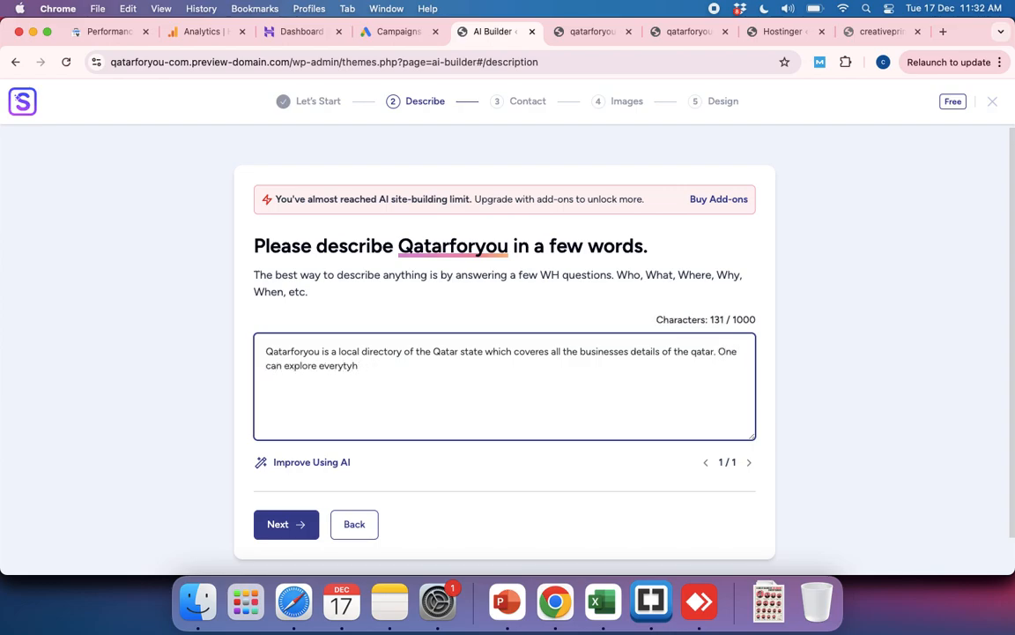
type("thing relted")
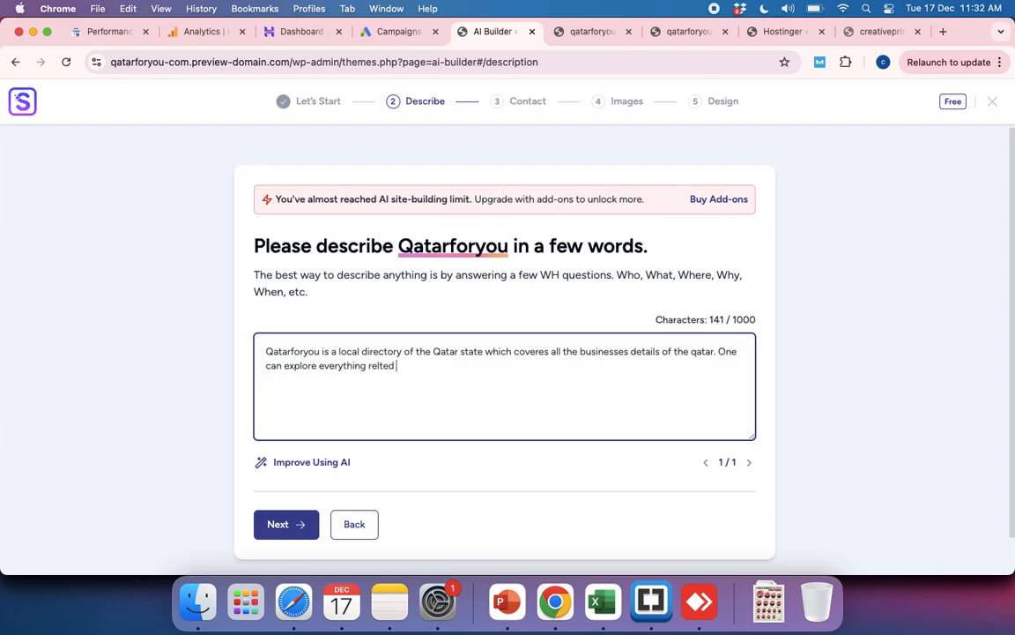
key("BackSpace")
key("BackSpace")
key("BackSpace")
type("ated ")
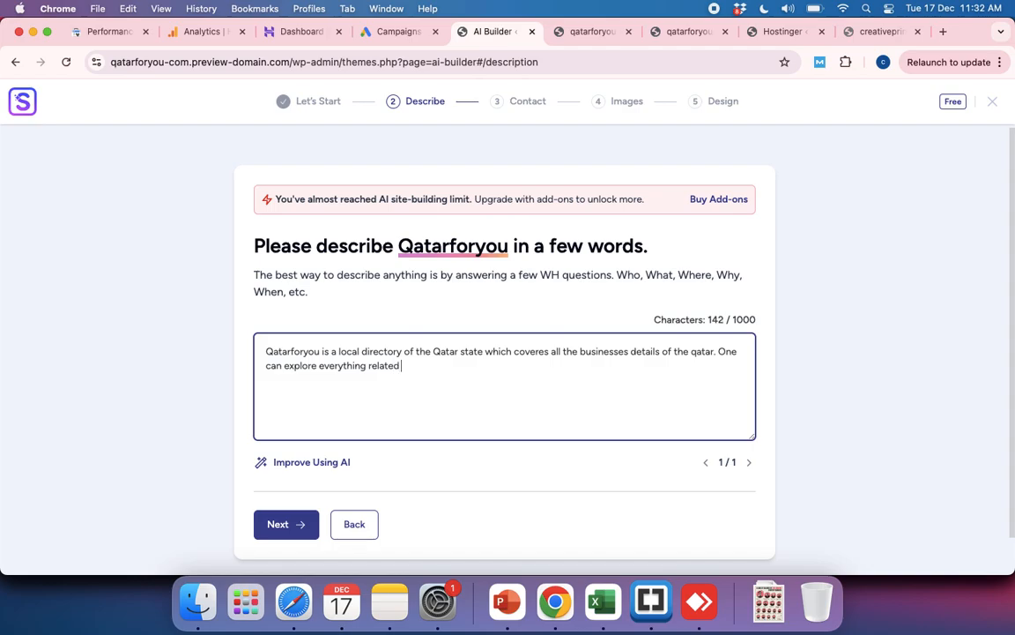
type("to Qatar ")
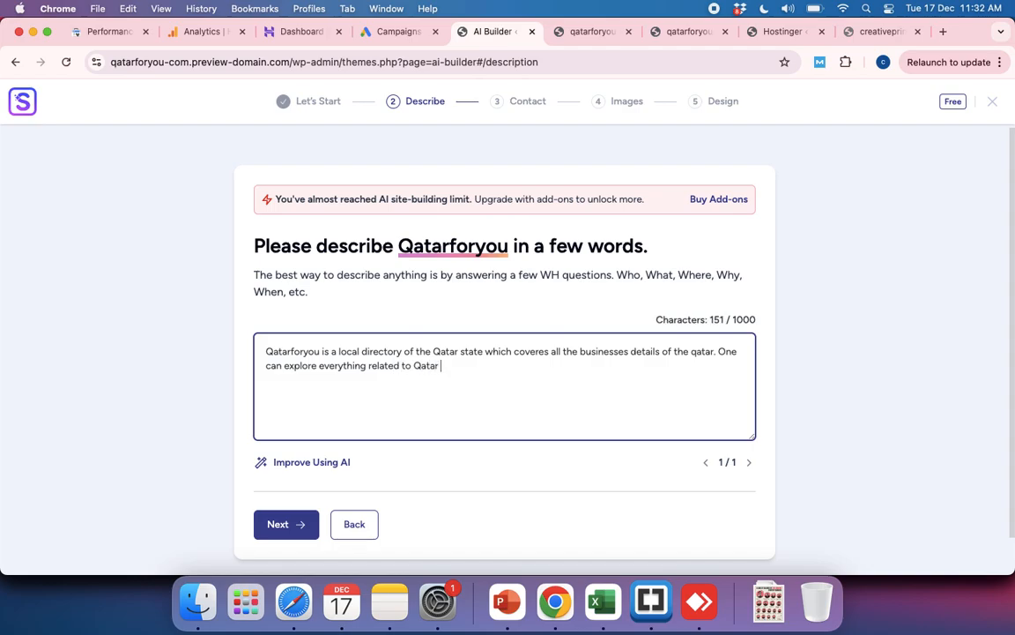
type("such as te pl")
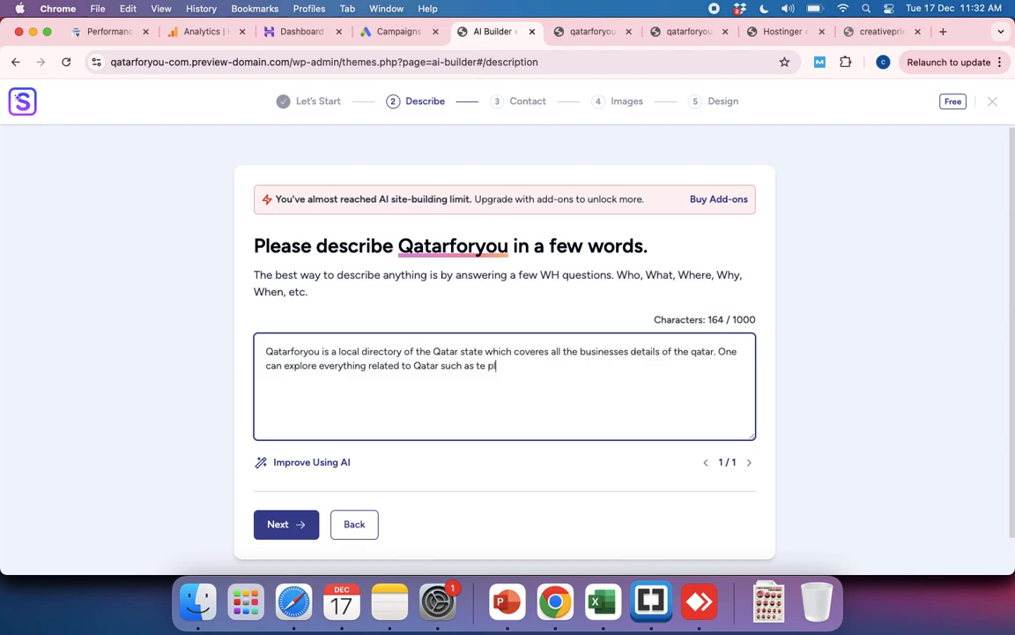
Step: Extend the second sentence of the description with "the places to visit,"
key("BackSpace")
key("BackSpace")
key("BackSpace")
key("BackSpace")
type("he loca")
key("BackSpace")
key("BackSpace")
key("BackSpace")
key("BackSpace")
type("places to")
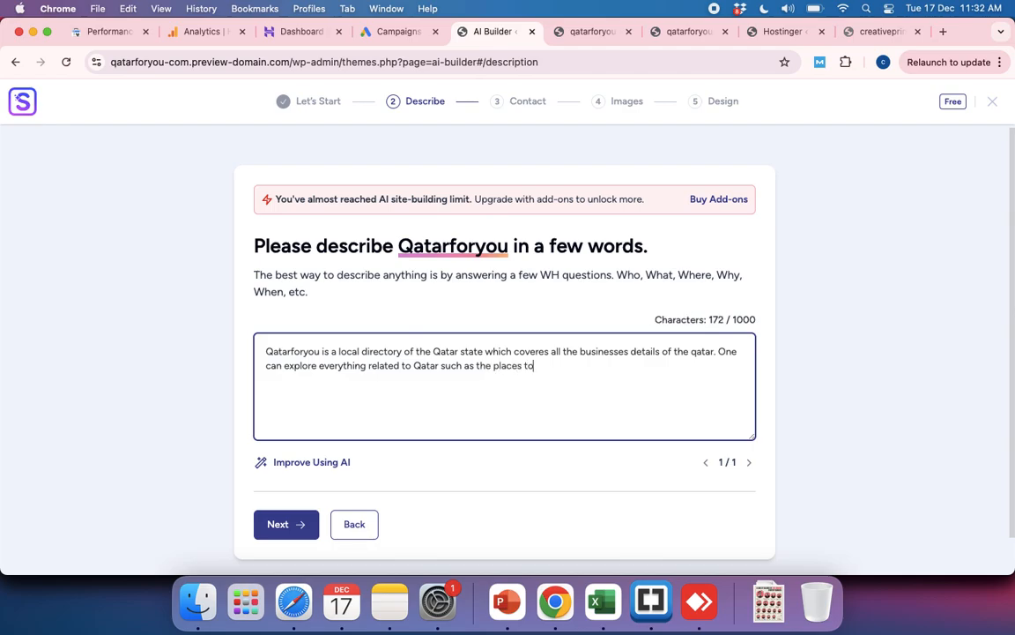
type(" visit.")
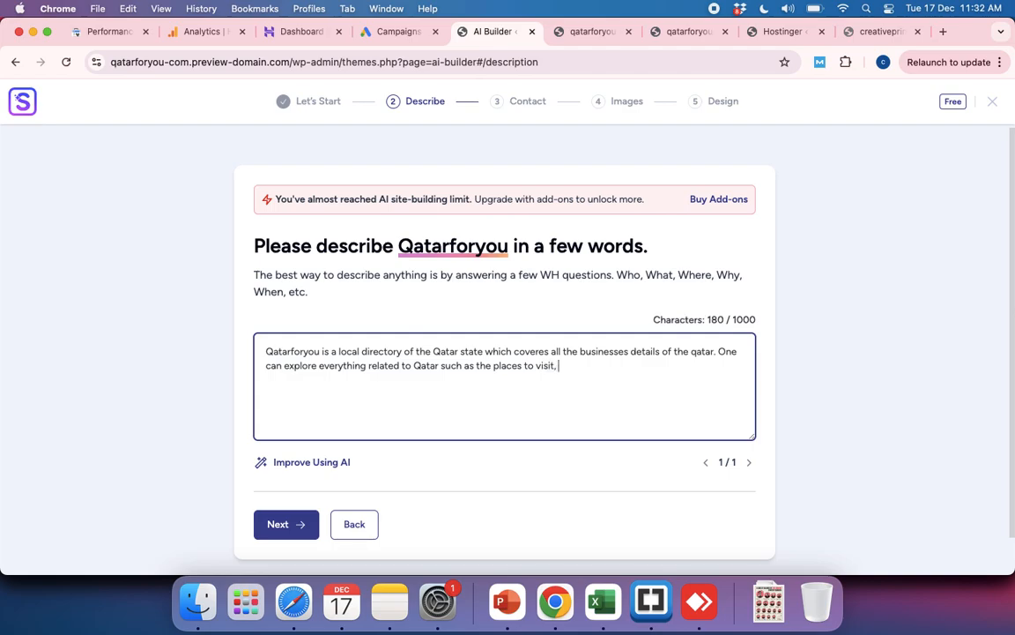
type(" restaurants, ")
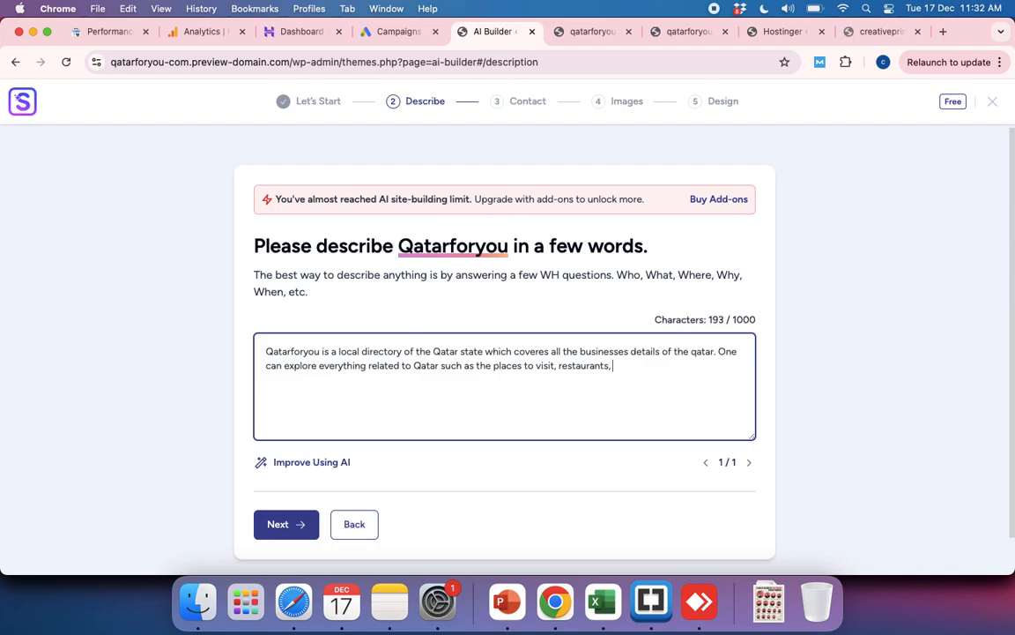
type("pubs, hospitals, ")
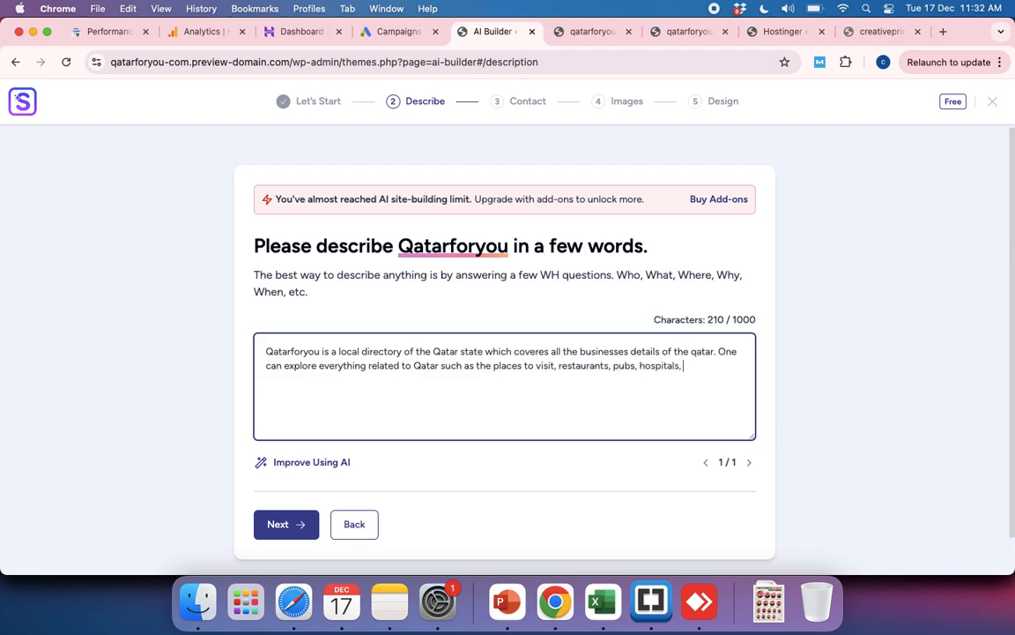
type("schools")
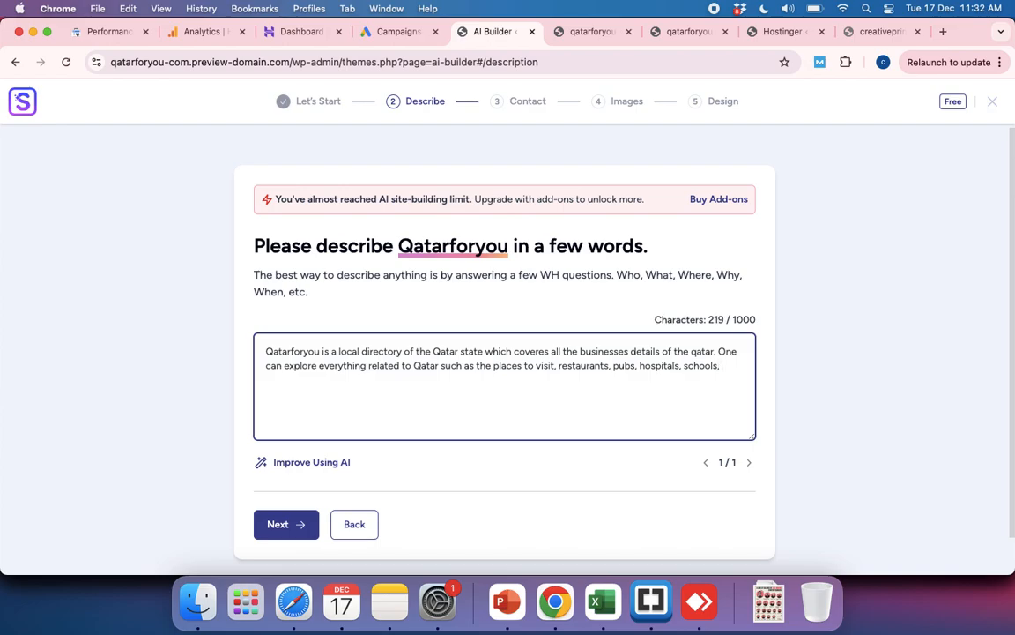
type(", IT companie")
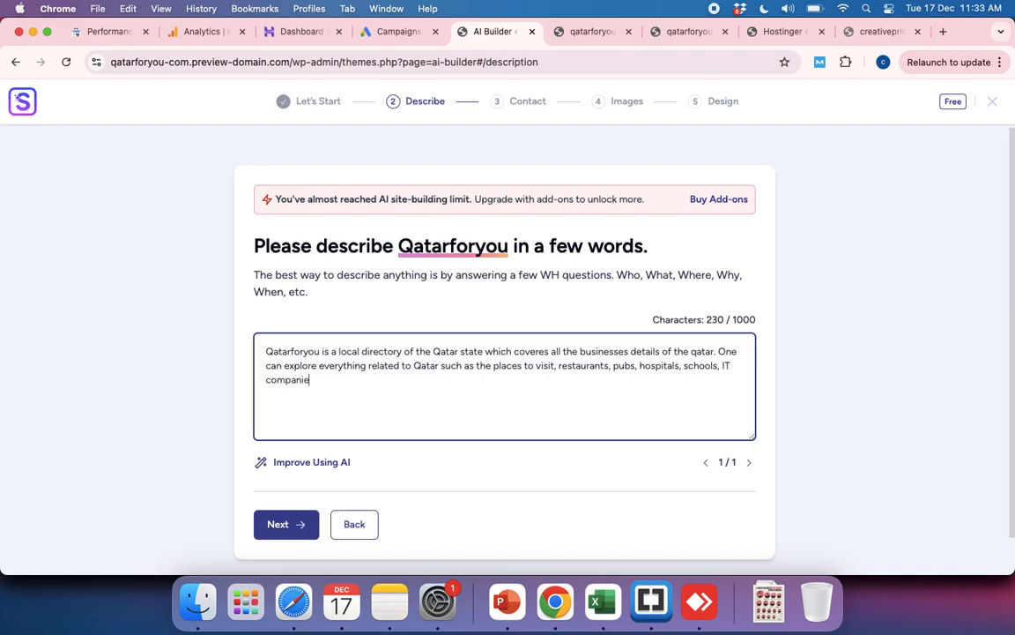
type("s  etc.")
Step: Finish the description's list with "IT companies, etc." and leave no third sentence after it
type("This si")
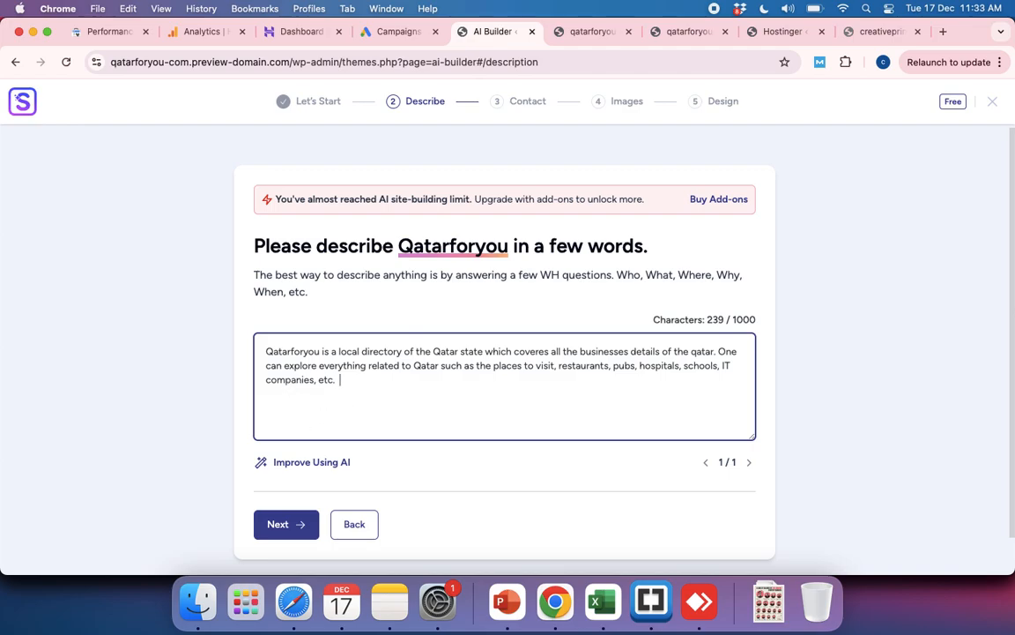
key("BackSpace")
key("BackSpace")
key("BackSpace")
key("BackSpace")
key("BackSpace")
key("BackSpace")
key("BackSpace")
key("BackSpace")
key("BackSpace")
Step: Improve the description using AI, review the rewritten text, and continue to the contact stage
left_click(300, 464)
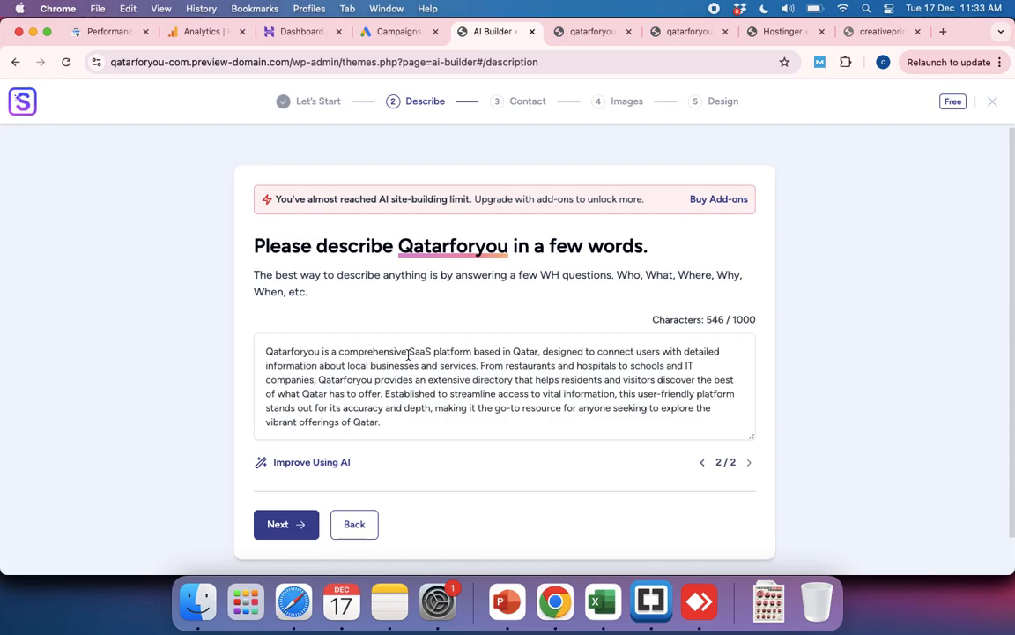
left_click_drag(408, 352, 638, 386)
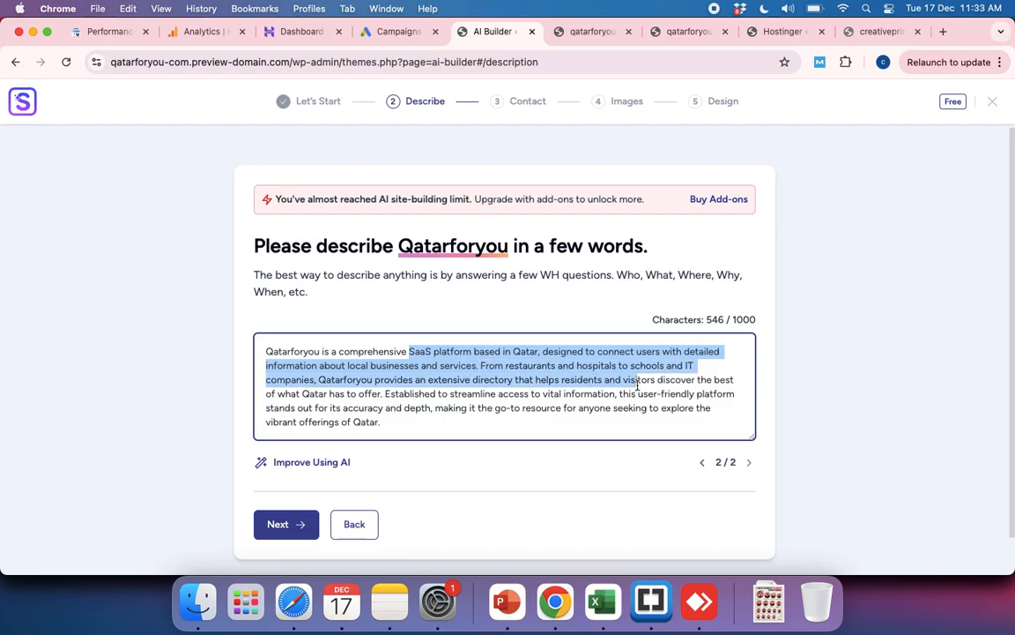
scroll(485, 428, "down", 1)
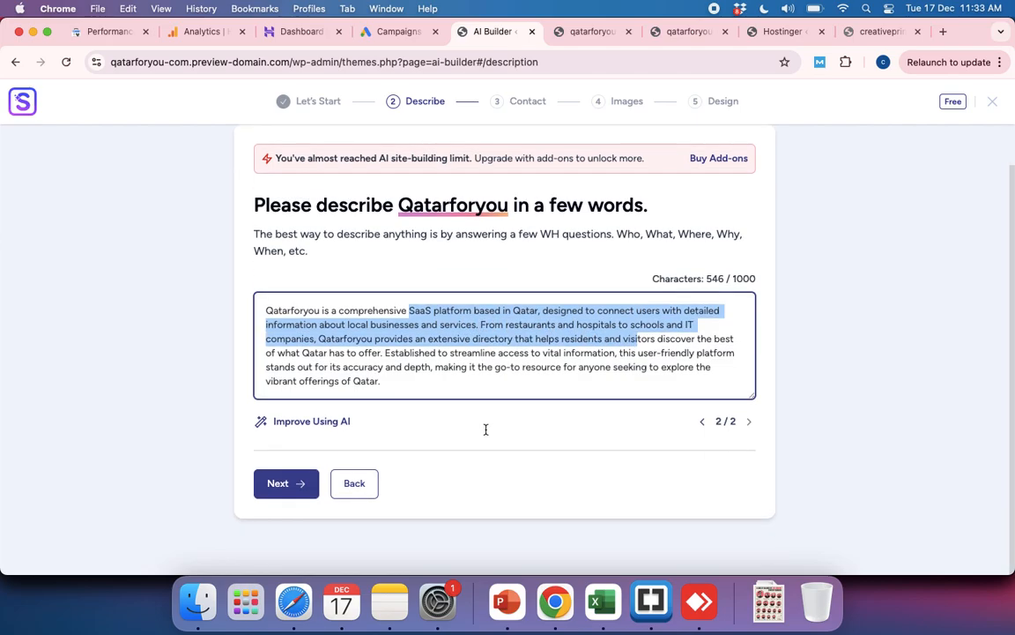
left_click(276, 485)
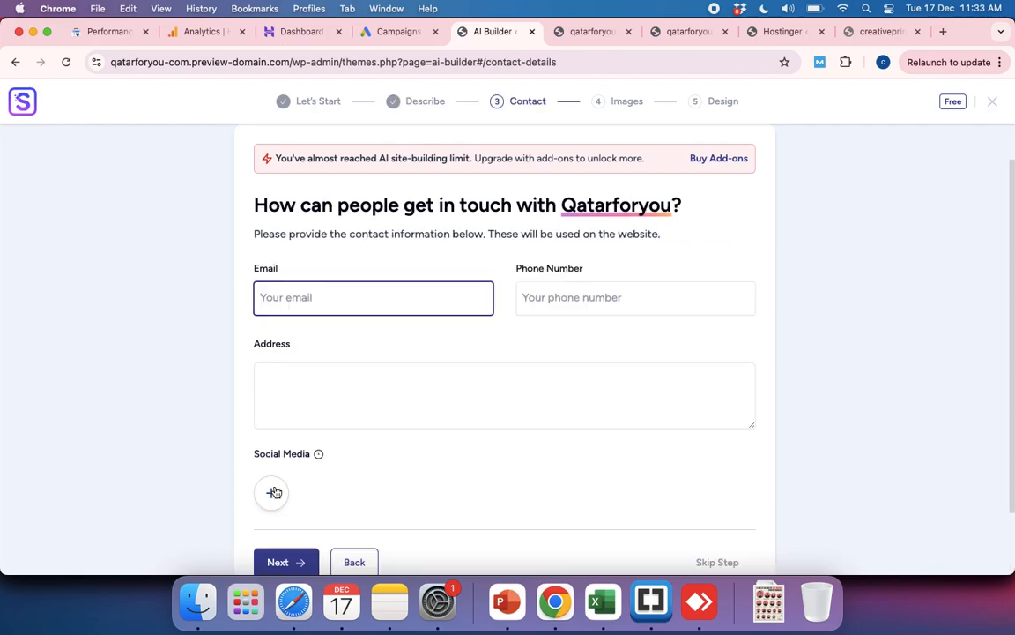
Step: Enter the website's contact email and fill in the phone number and address from a saved autofill entry
left_click(303, 305)
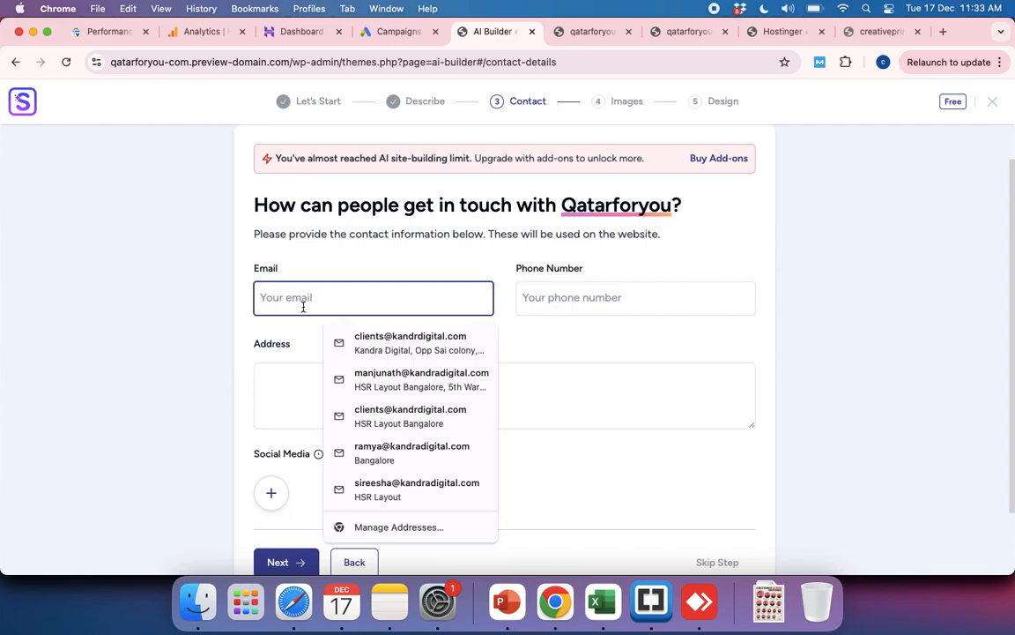
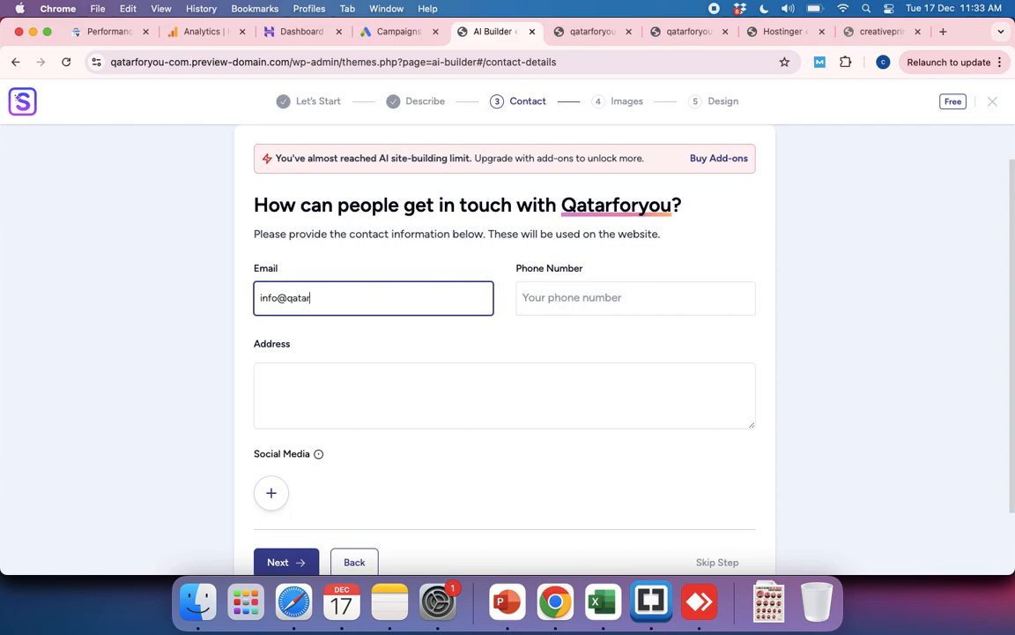
left_click(555, 300)
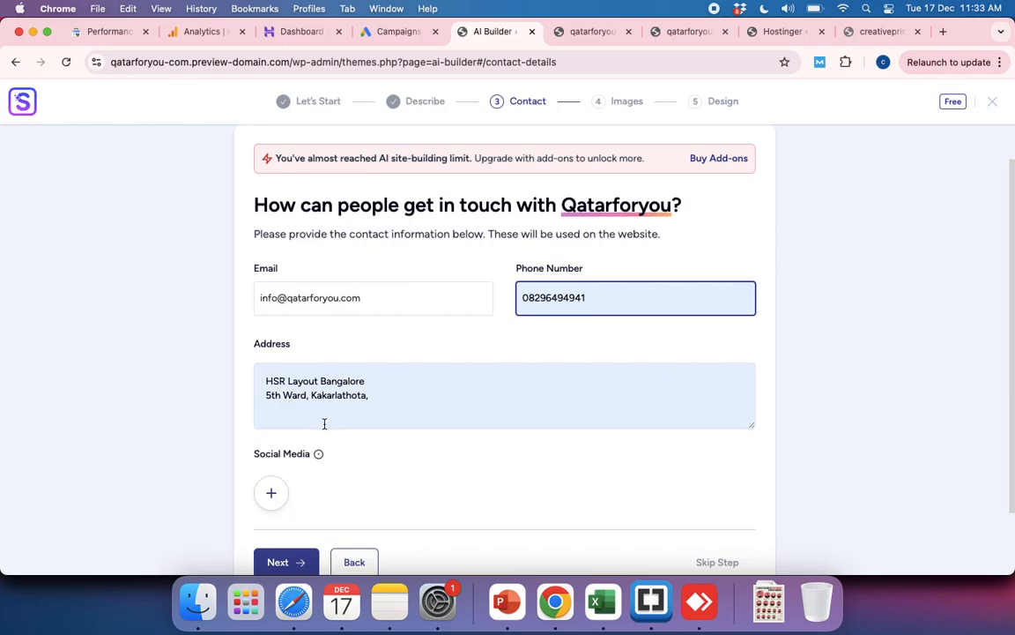
Step: Delete the second line of the address and continue to the image selection stage
triple_click(376, 394)
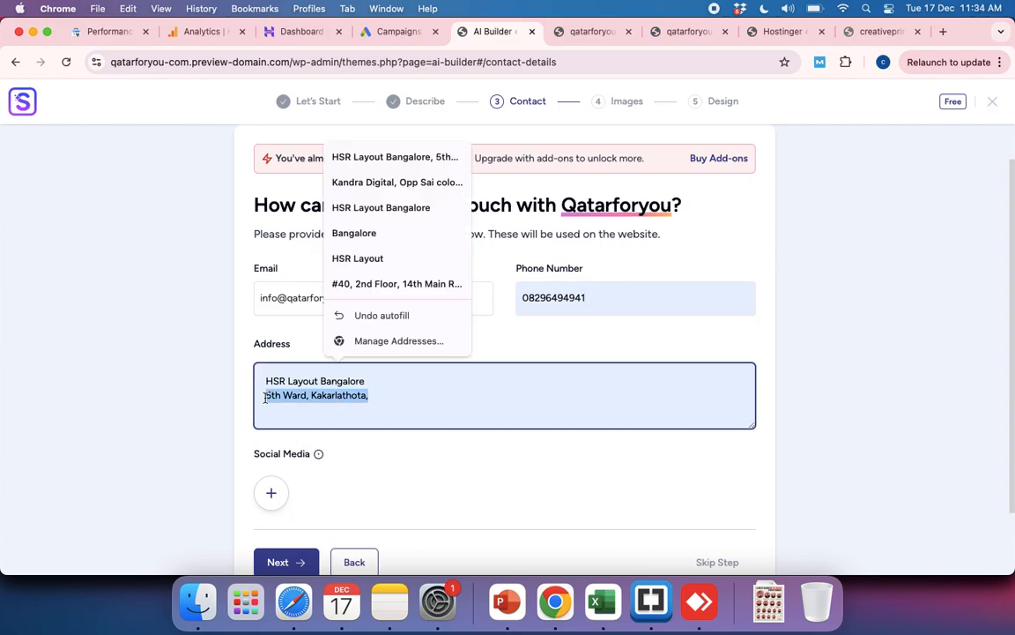
key("BackSpace")
scroll(391, 394, "down", 3)
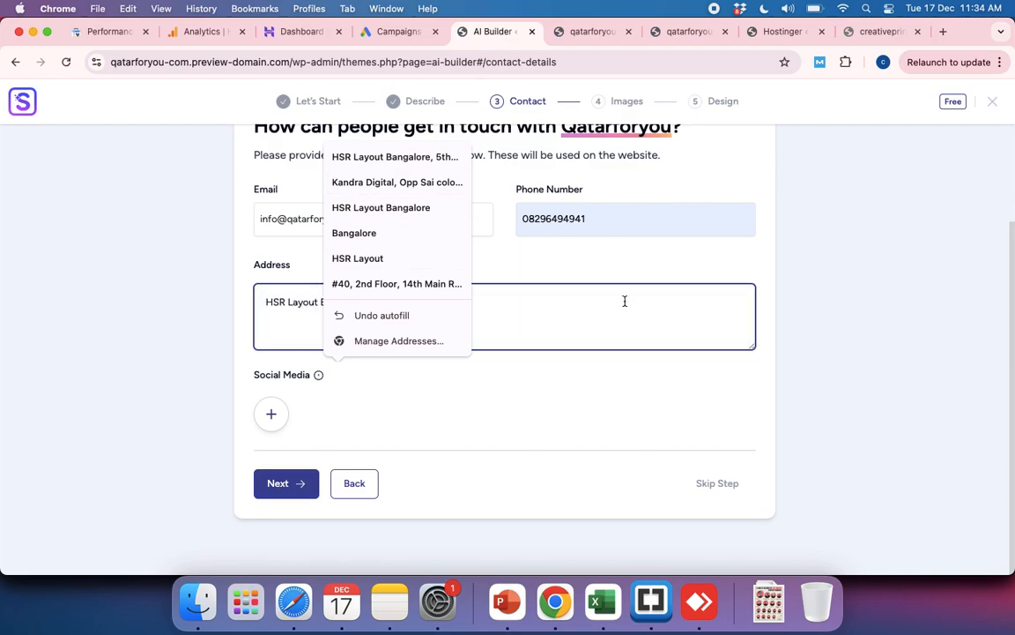
key("Escape")
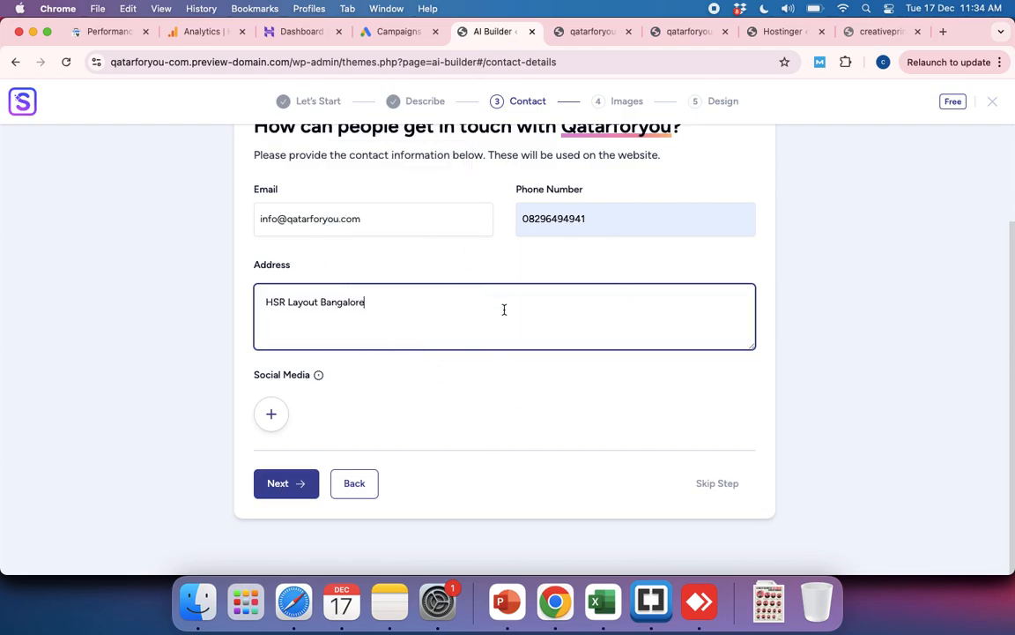
left_click(274, 487)
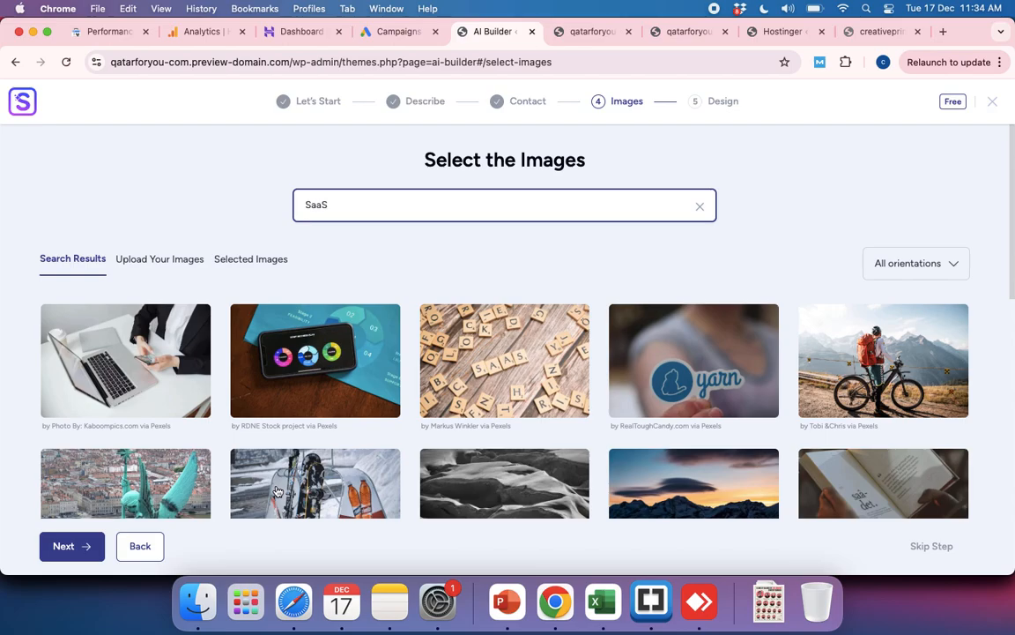
Step: Look through the SaaS images, search for "directory" instead, and check the results
scroll(467, 441, "down", 5)
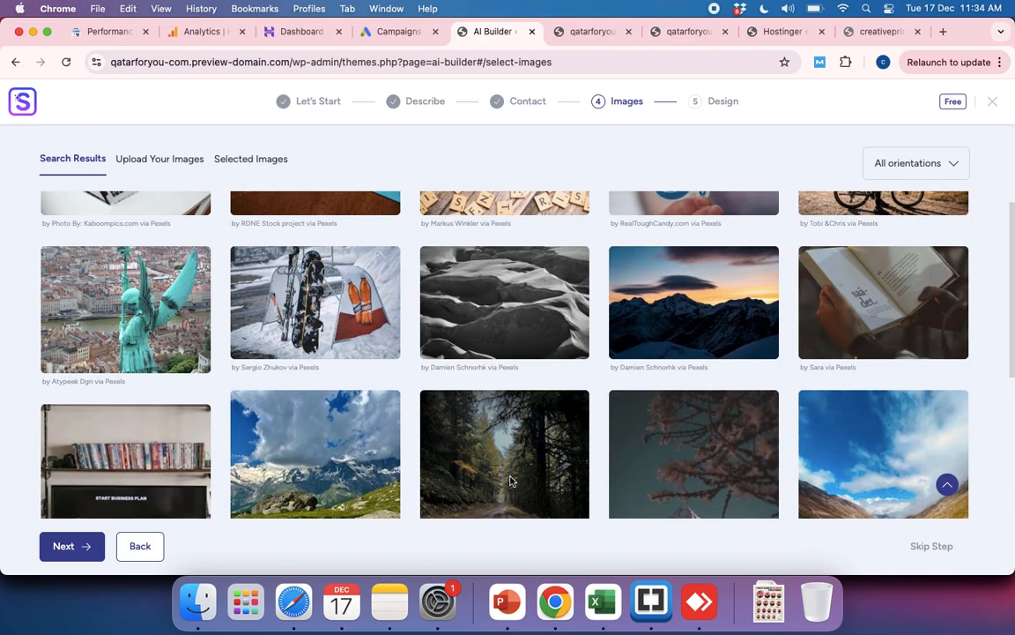
scroll(468, 454, "up", 5)
triple_click(381, 204)
type("dire")
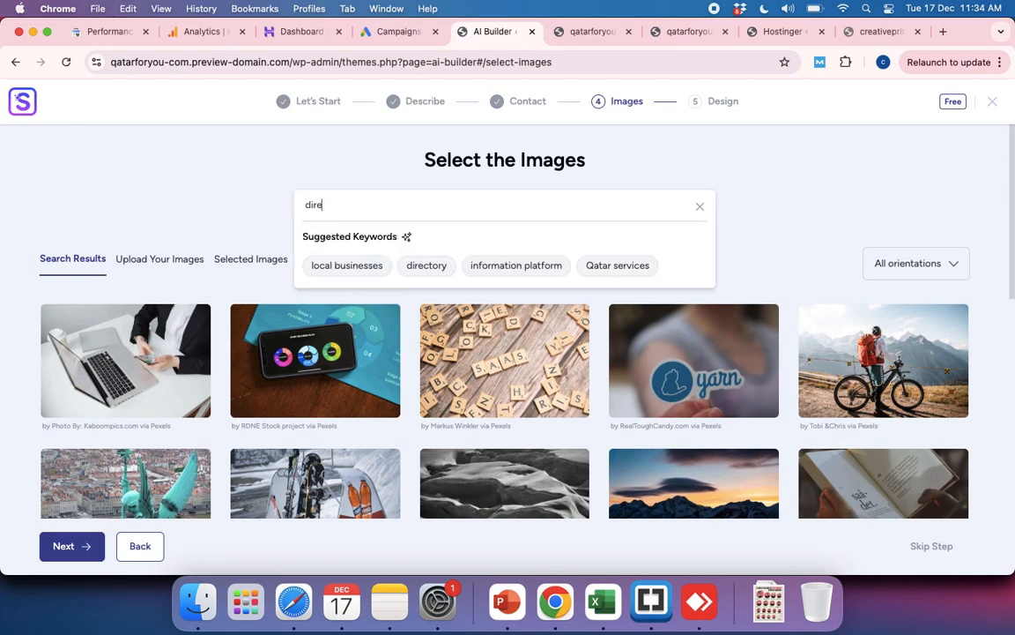
type("ctory")
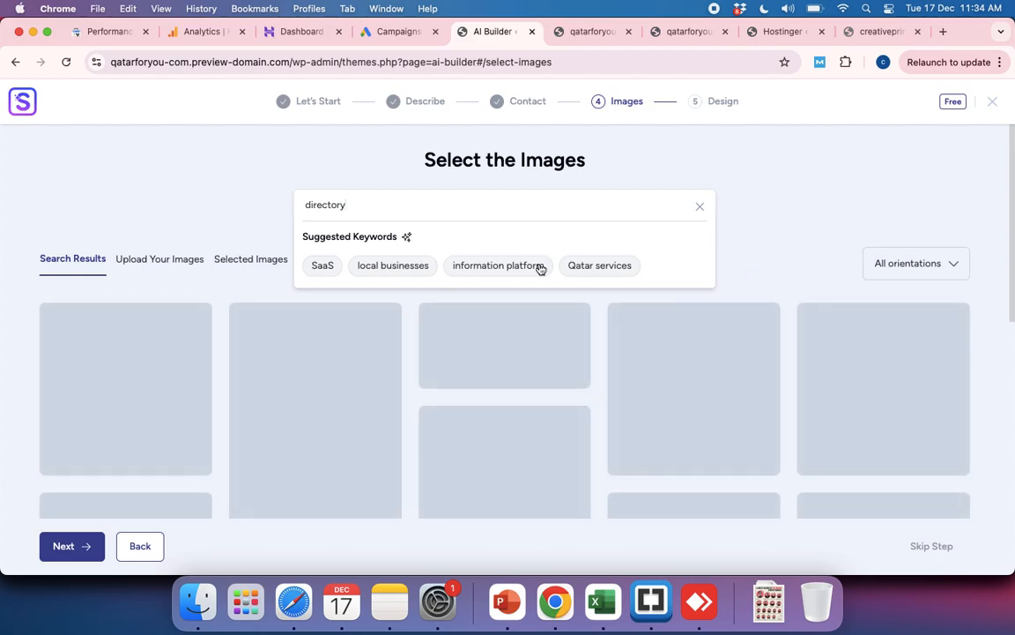
scroll(668, 294, "down", 2)
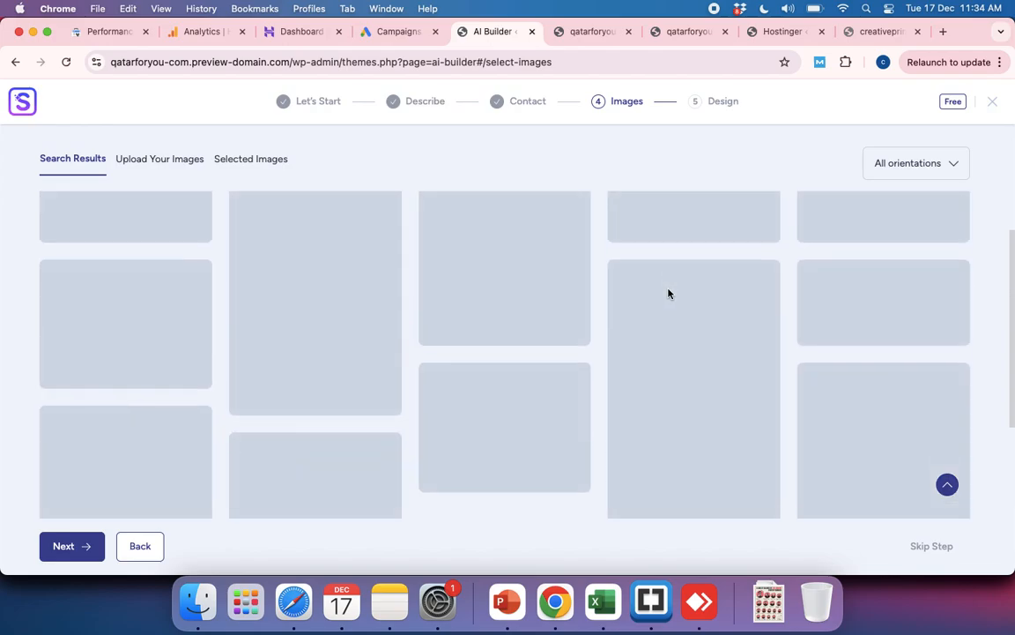
scroll(669, 293, "up", 1)
scroll(668, 293, "up", 1)
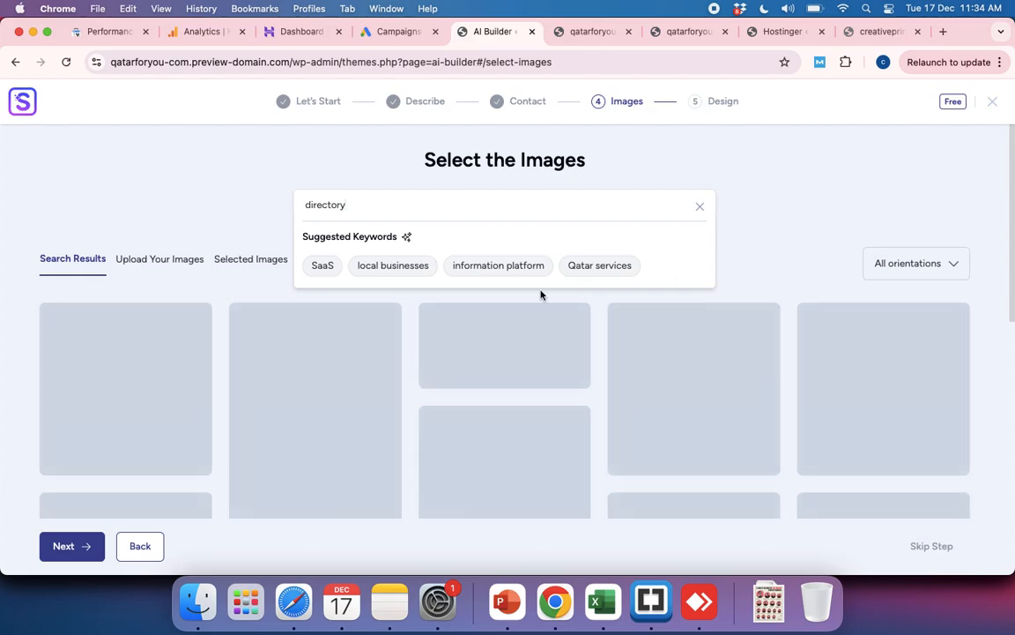
Step: Search for images with the suggested keyword "local businesses" and look through the results
left_click(397, 268)
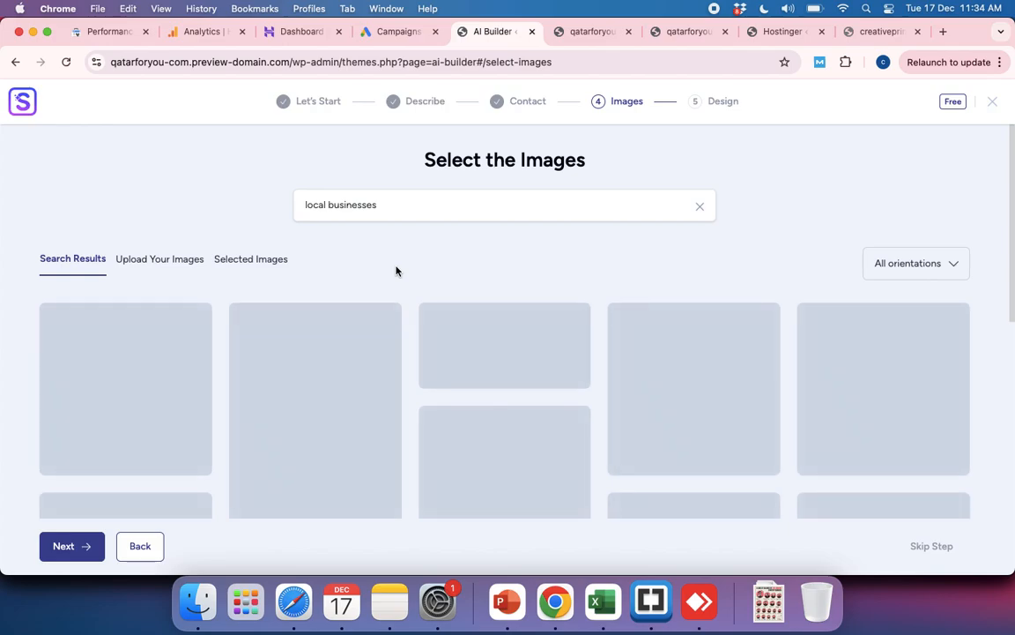
left_click(414, 218)
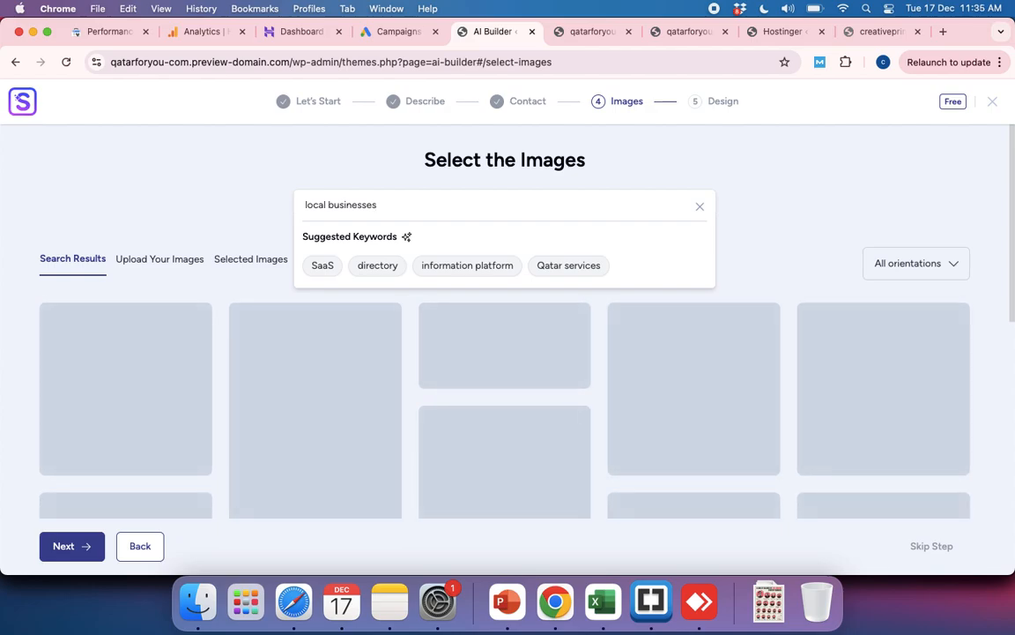
scroll(273, 404, "down", 3)
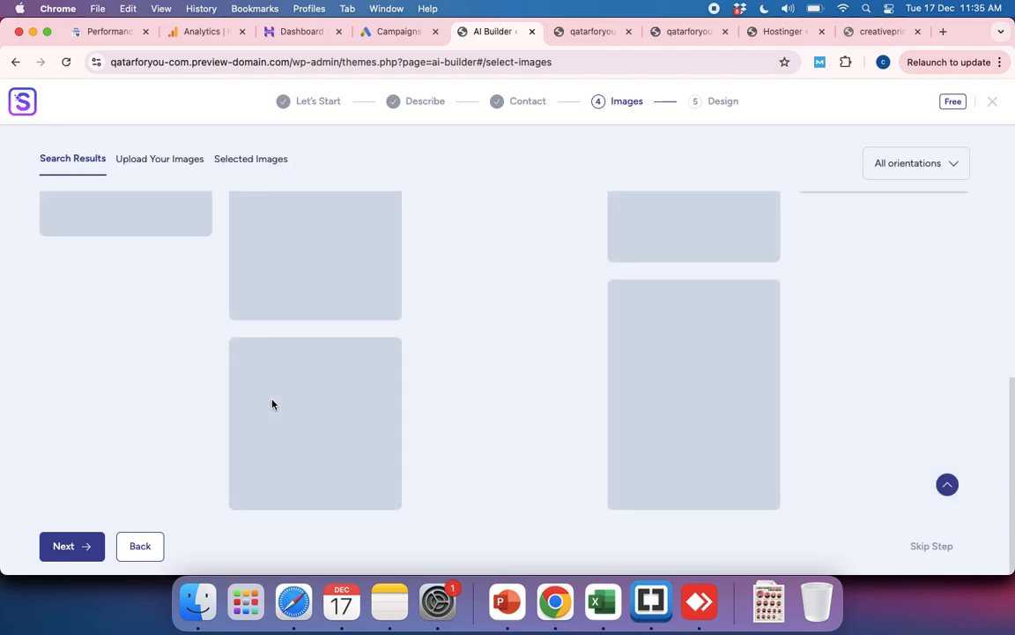
scroll(272, 404, "up", 2)
scroll(272, 404, "up", 2)
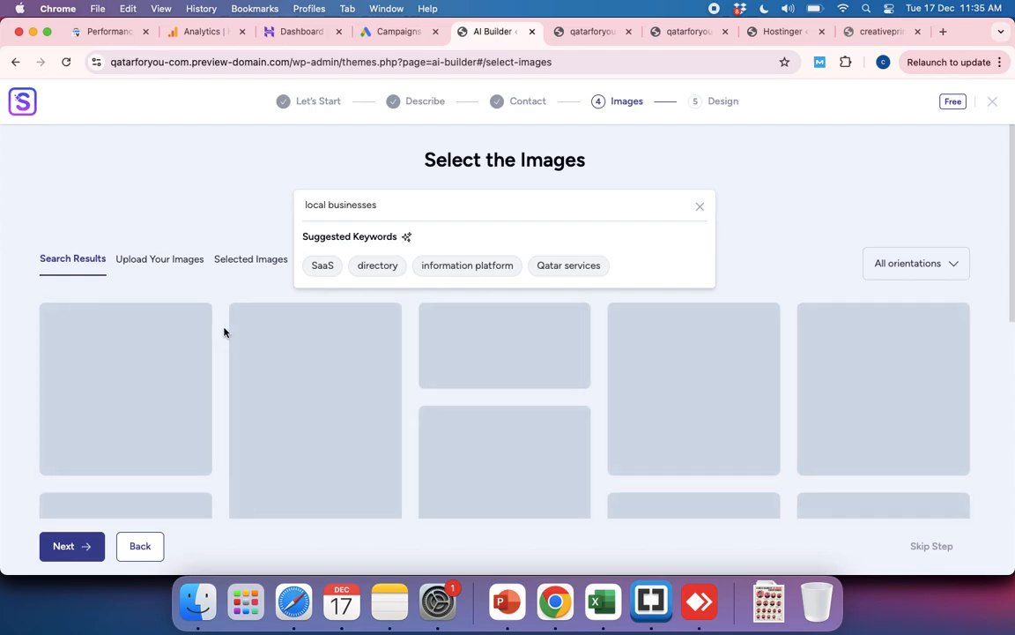
Step: Check the image upload area and the selected images, and return to the "local businesses" search results
left_click(167, 260)
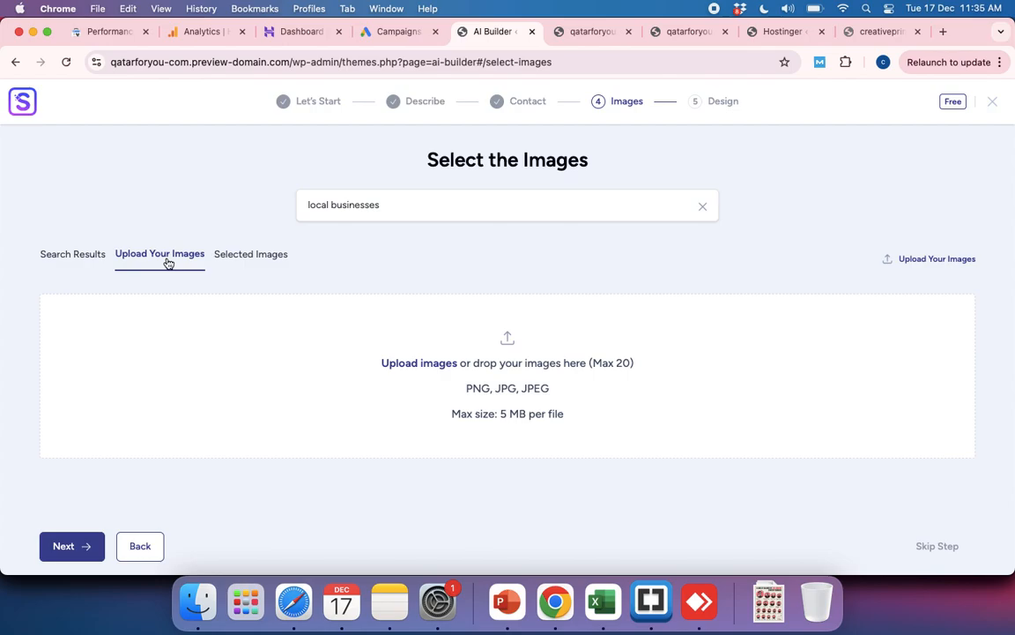
left_click(265, 258)
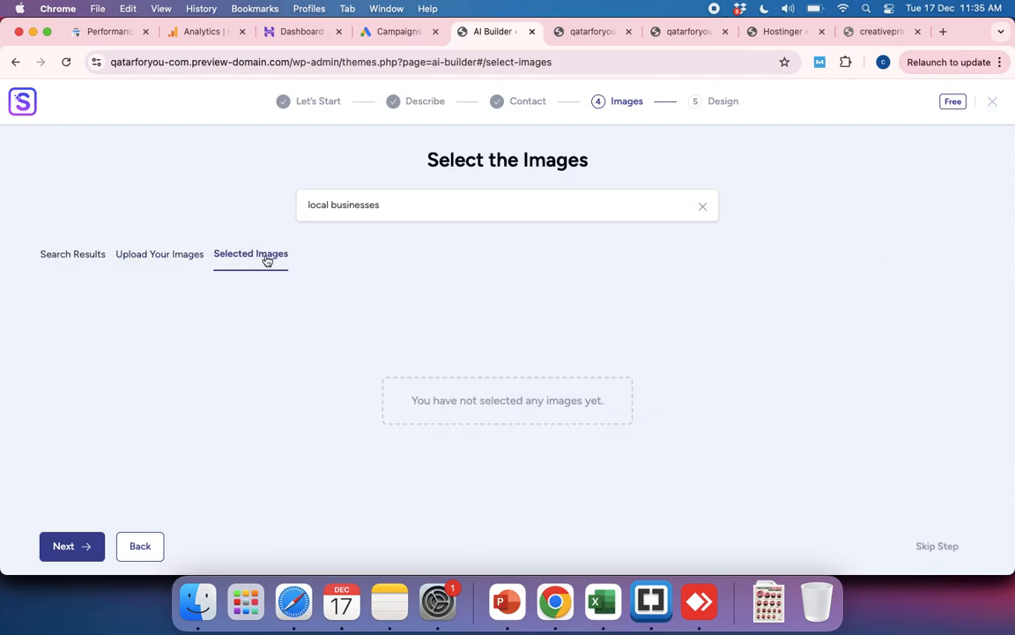
left_click(83, 260)
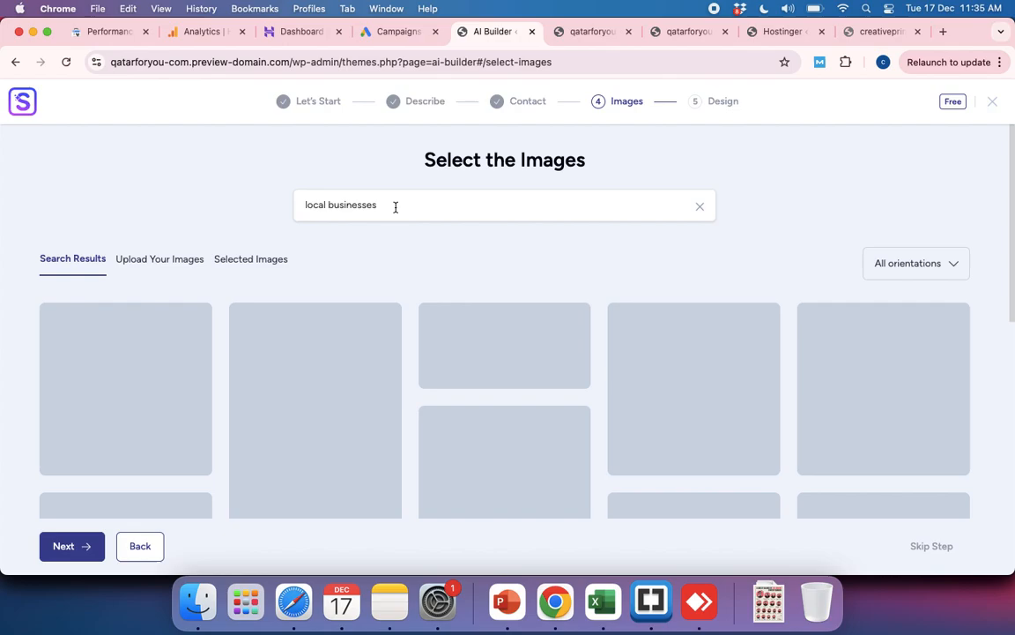
left_click(395, 206)
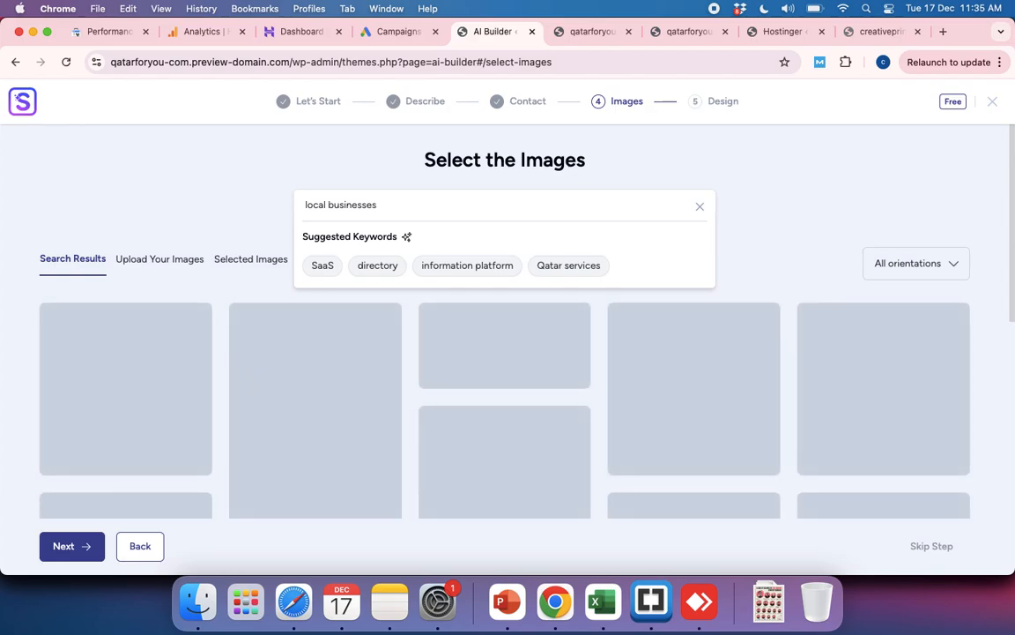
scroll(338, 422, "down", 3)
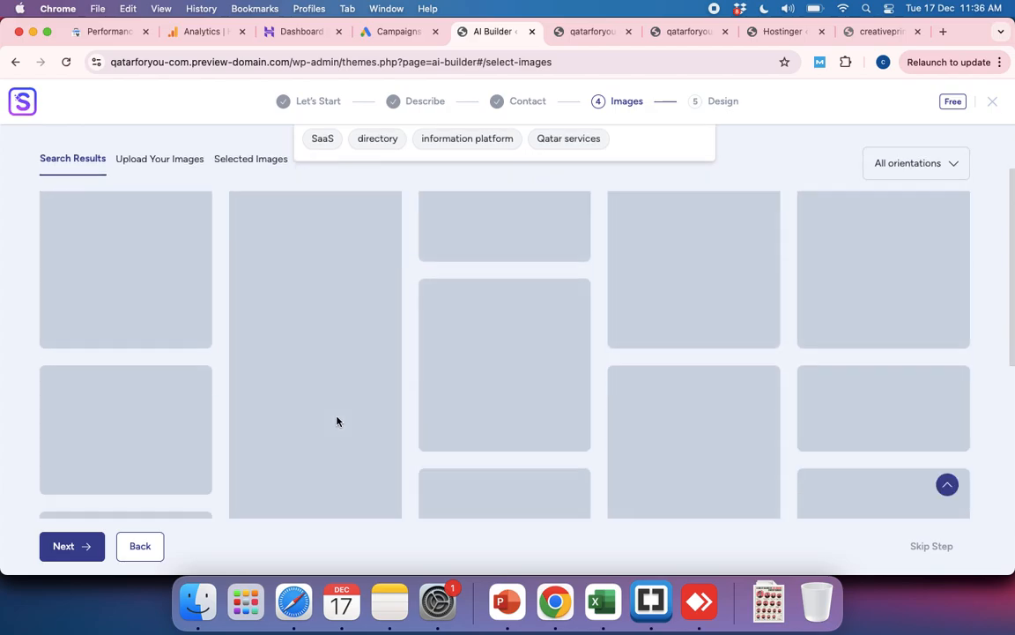
scroll(294, 342, "up", 3)
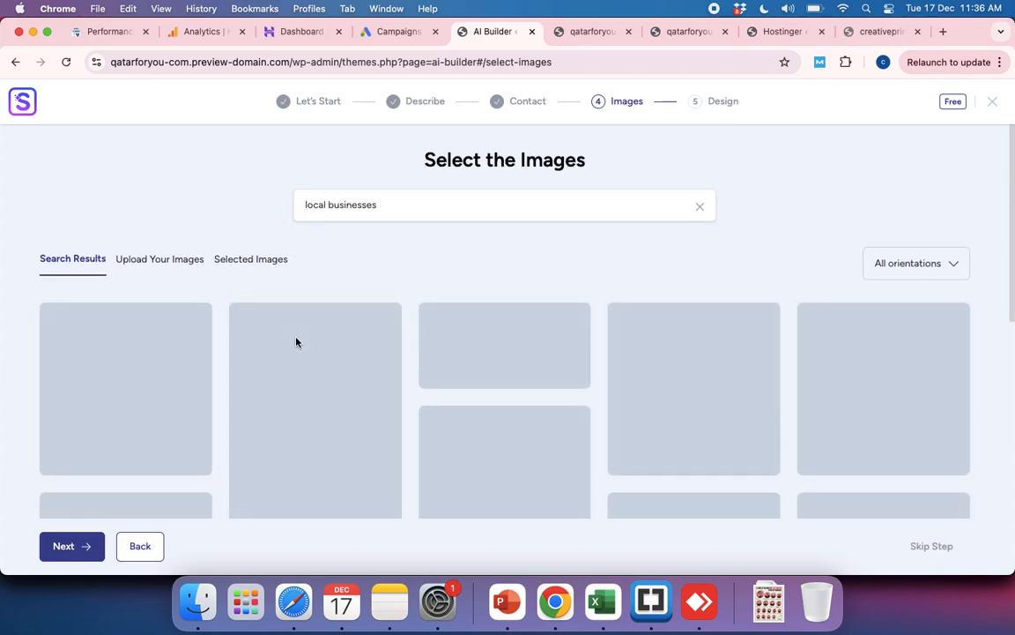
Step: Search for SaaS images again, and replace the search term with "local business"
left_click(403, 206)
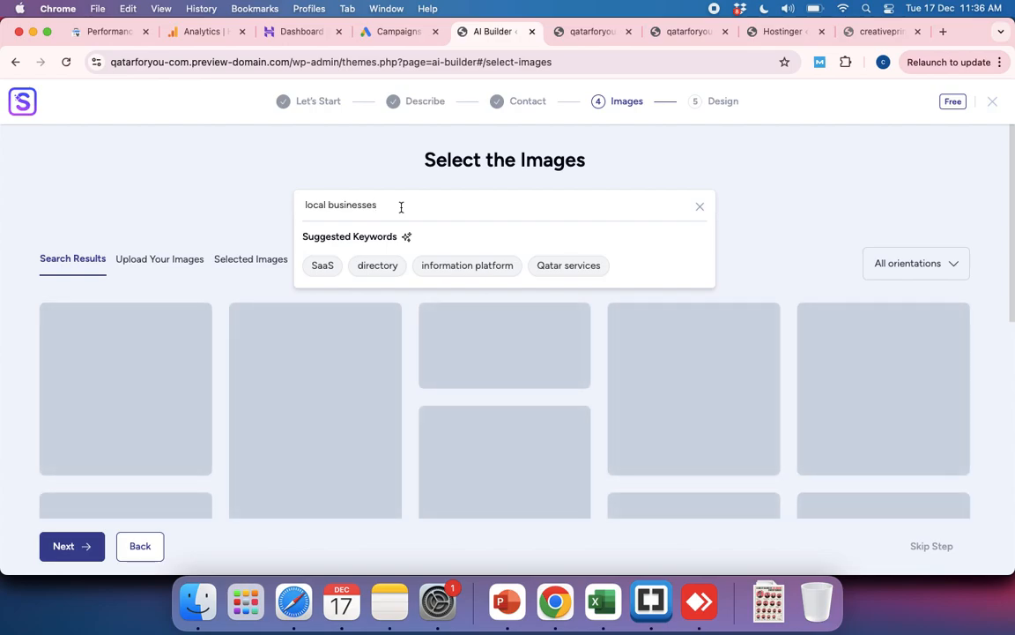
left_click(323, 265)
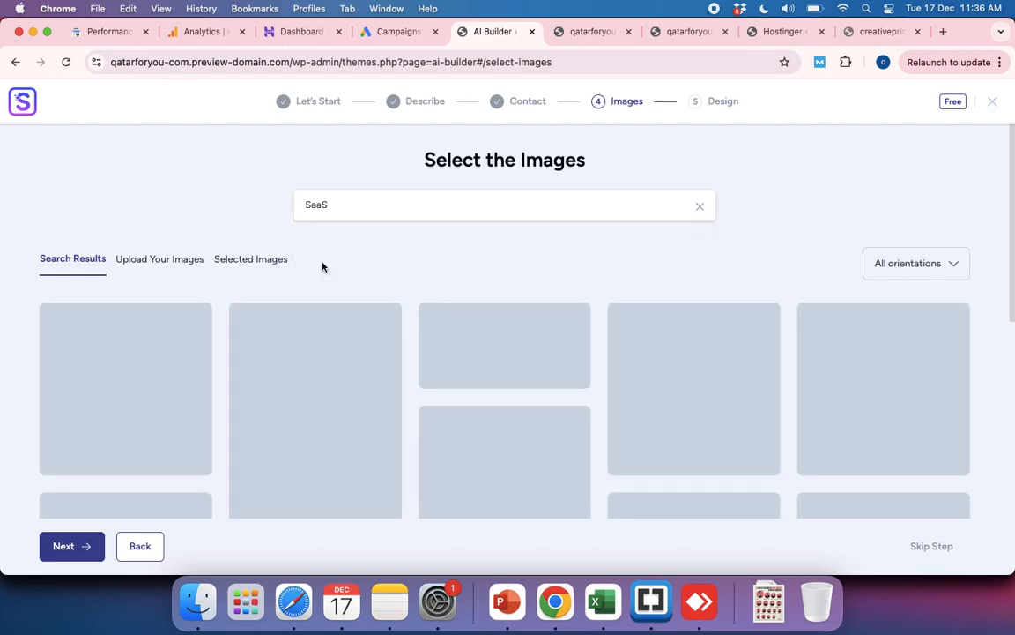
left_click(701, 208)
left_click(343, 205)
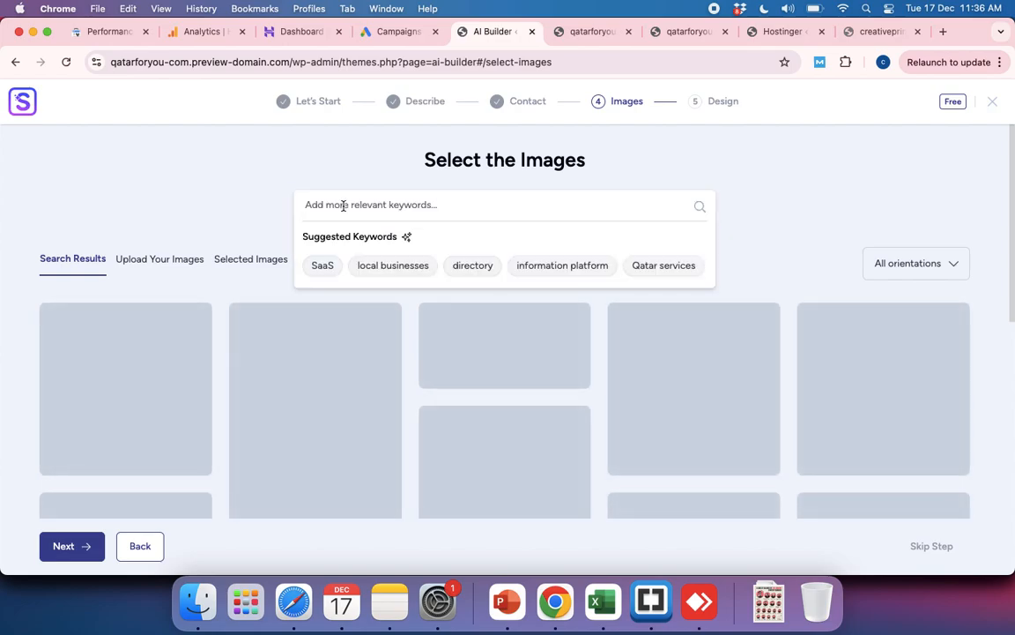
type("local ")
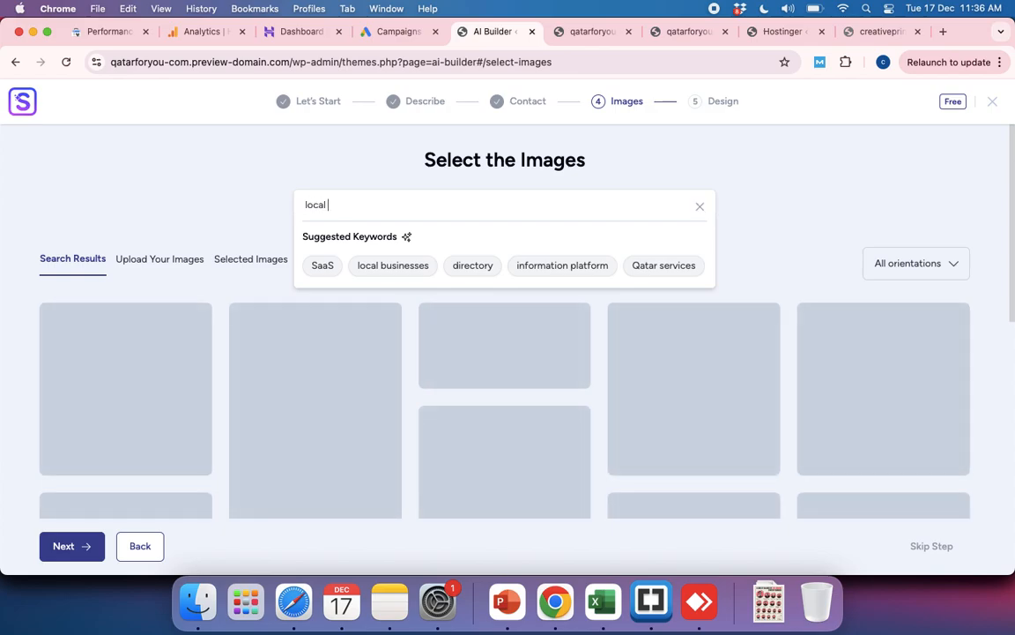
type("business")
Step: Reload the image stage by going back to the contact details, and search for the suggested keyword "local businesses"
left_click(141, 547)
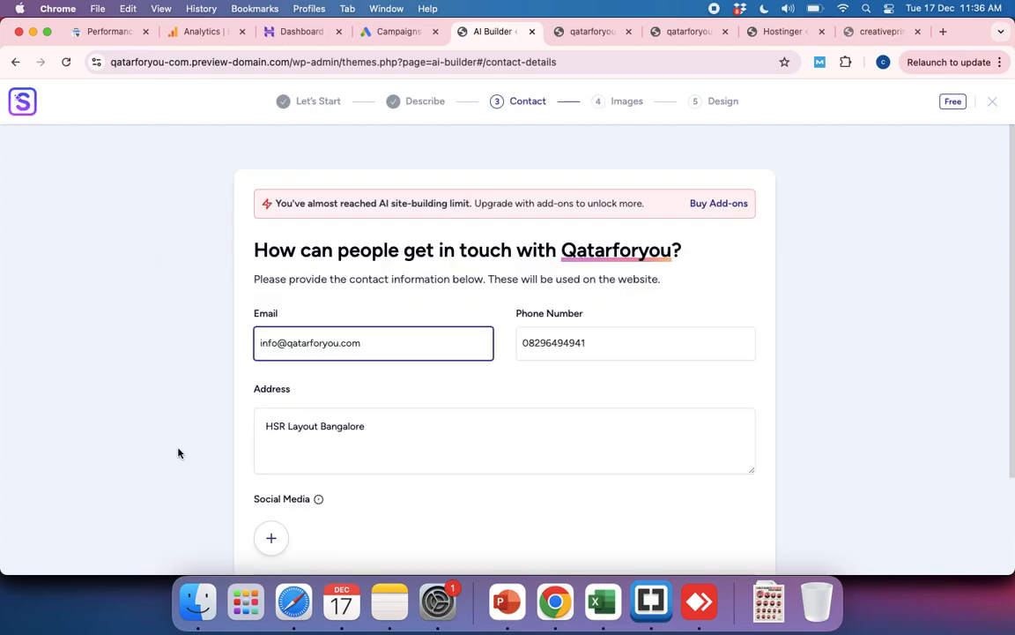
scroll(499, 551, "down", 3)
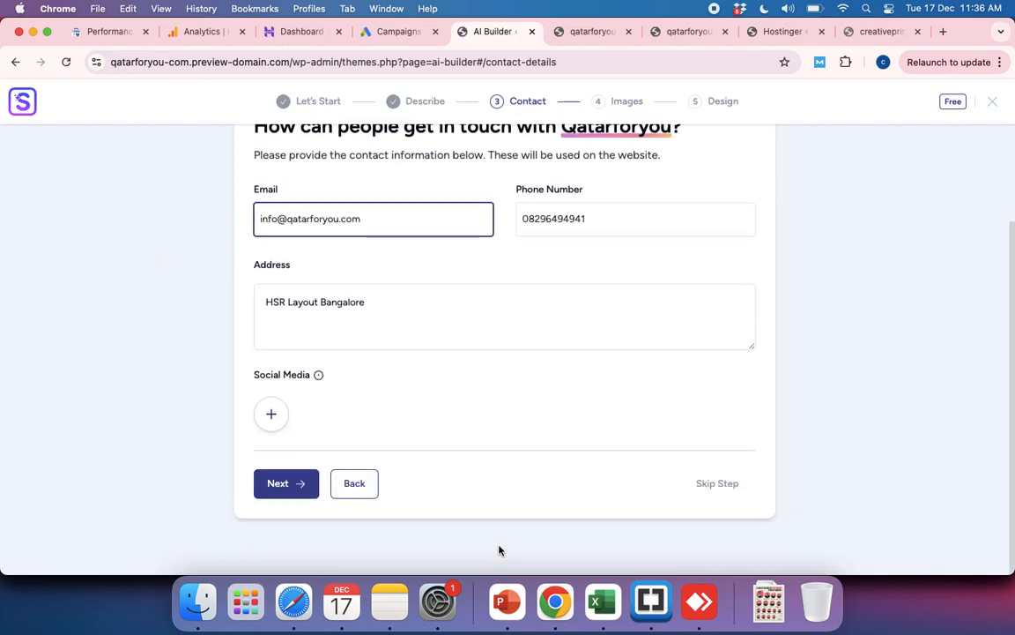
left_click(299, 496)
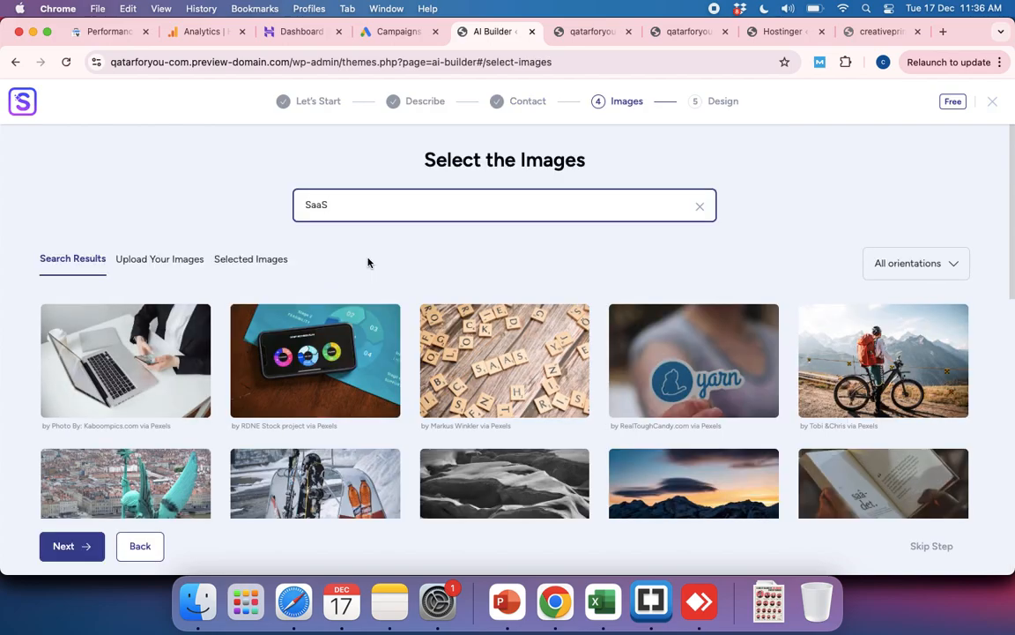
double_click(381, 206)
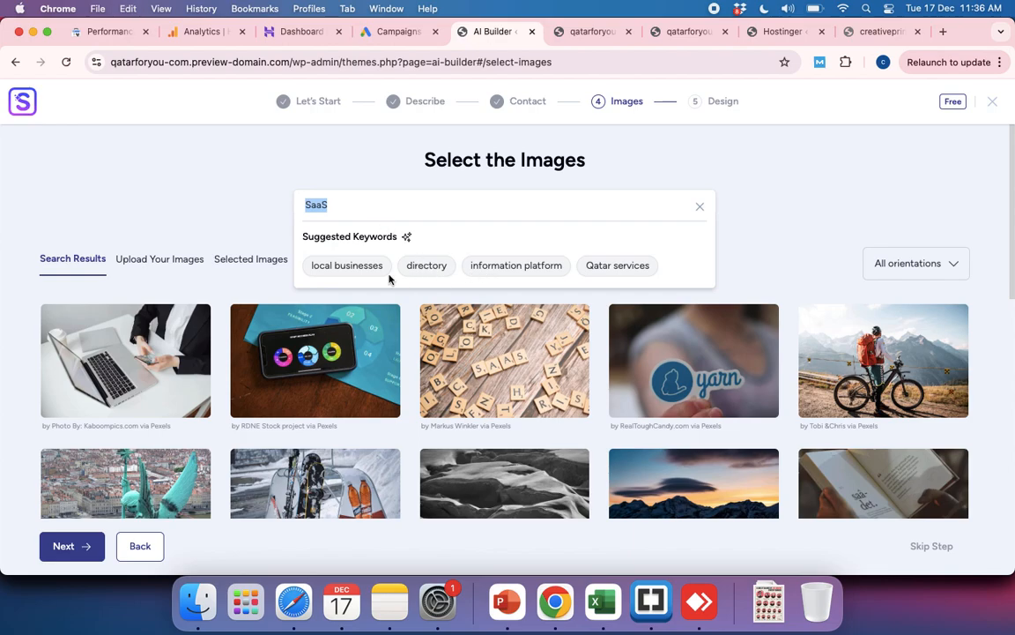
left_click(342, 266)
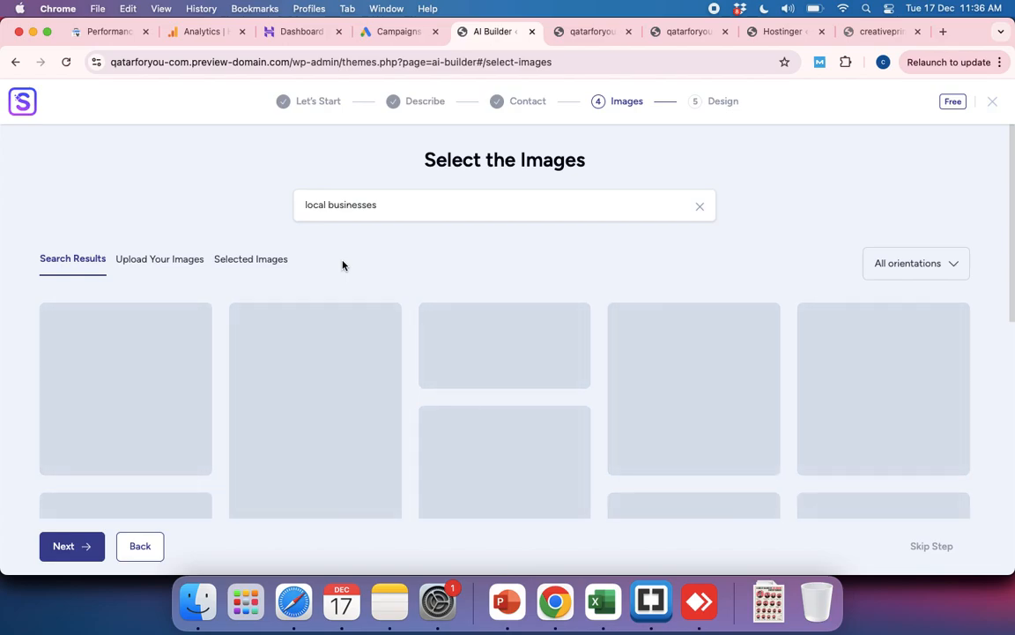
scroll(369, 375, "down", 5)
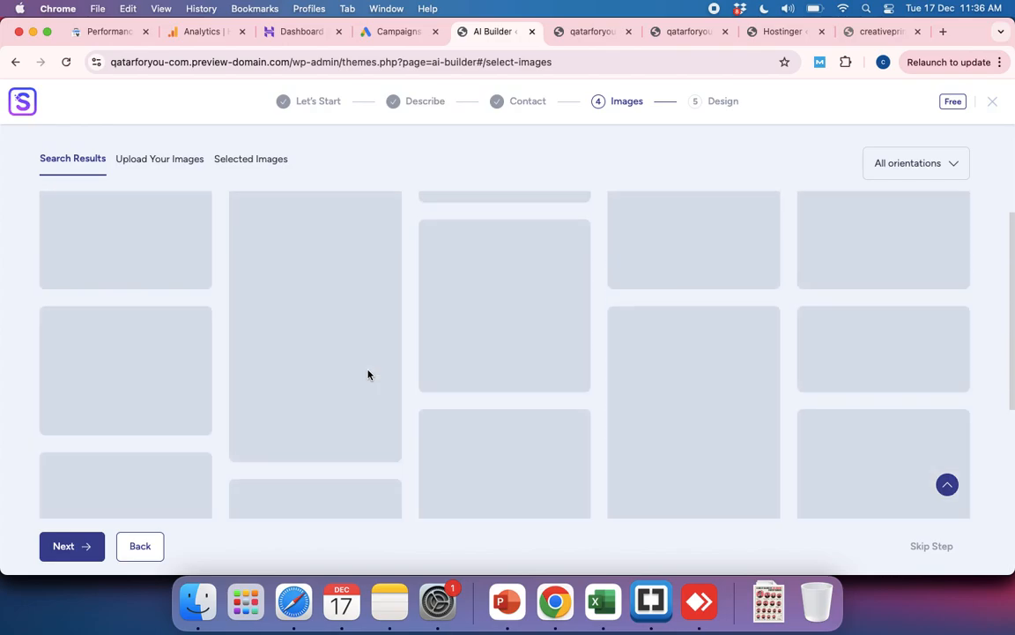
Step: Reload the SaaS images by returning to the contact details and back, and select the laptop and smartphone chart images
left_click(141, 547)
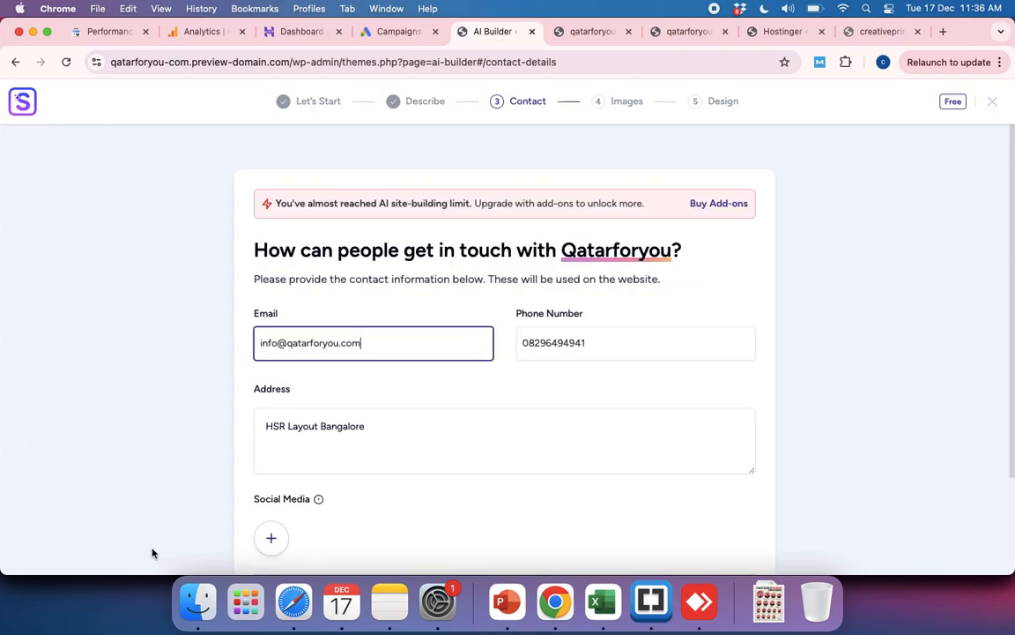
scroll(381, 518, "down", 3)
left_click(303, 485)
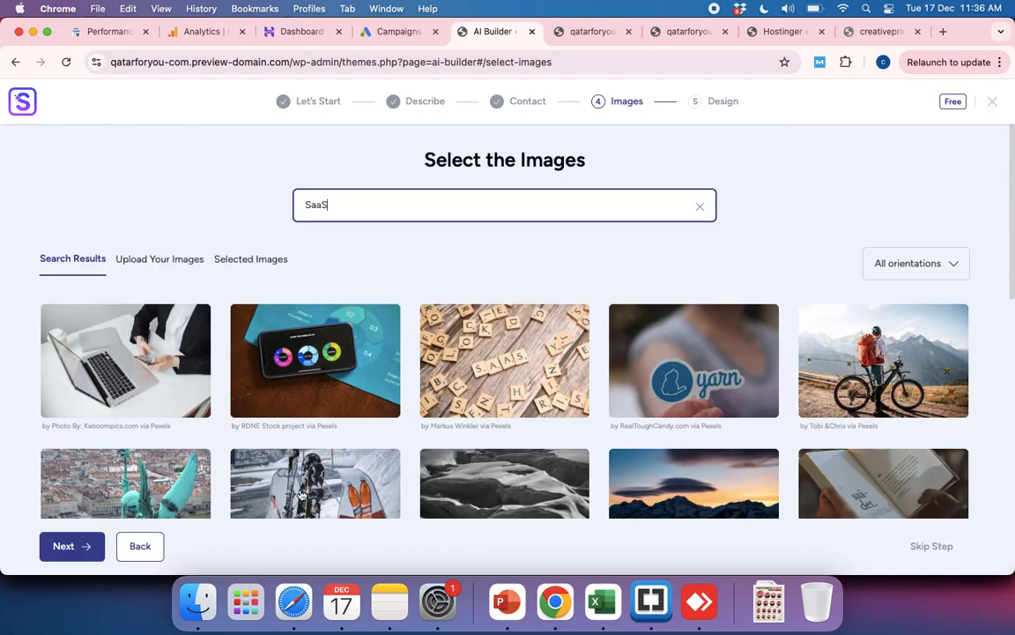
left_click(150, 344)
left_click(314, 355)
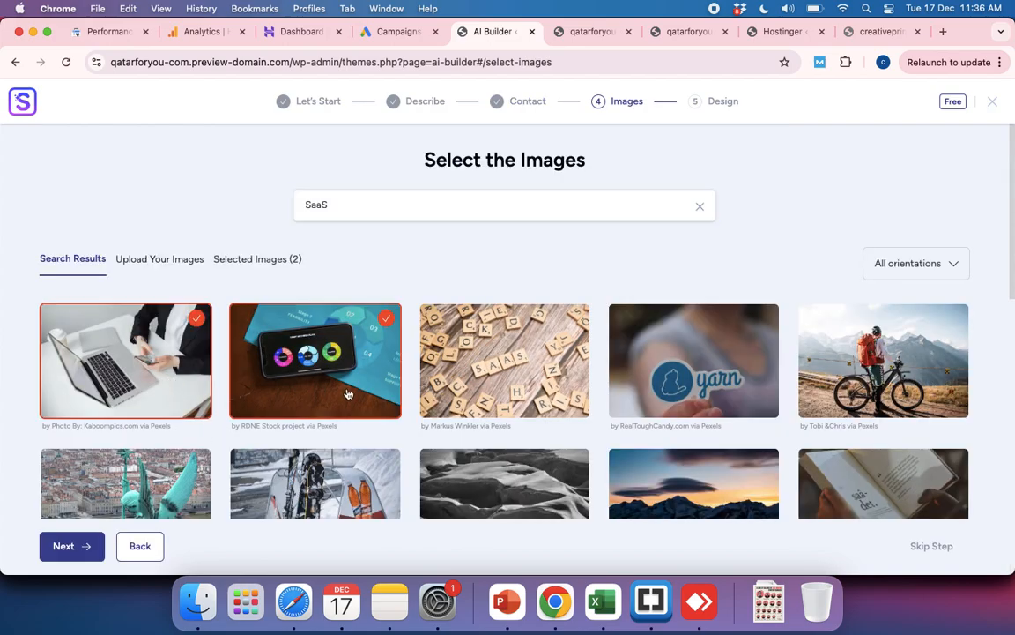
Step: Add the business plan screen image and the mountain stream image to the selected images
scroll(486, 402, "down", 2)
scroll(487, 403, "down", 4)
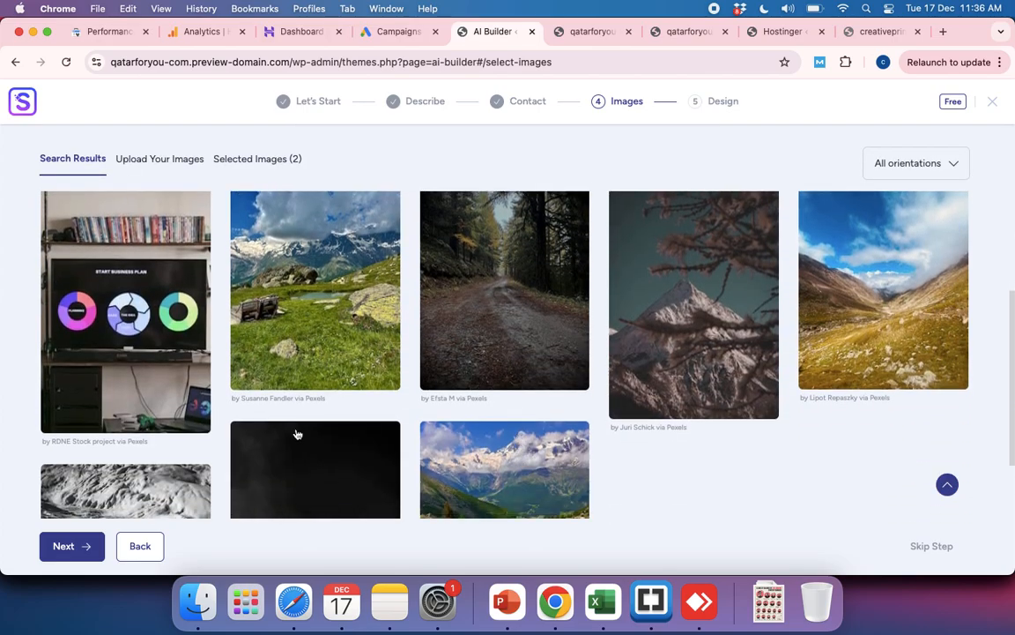
left_click(146, 368)
scroll(432, 300, "down", 3)
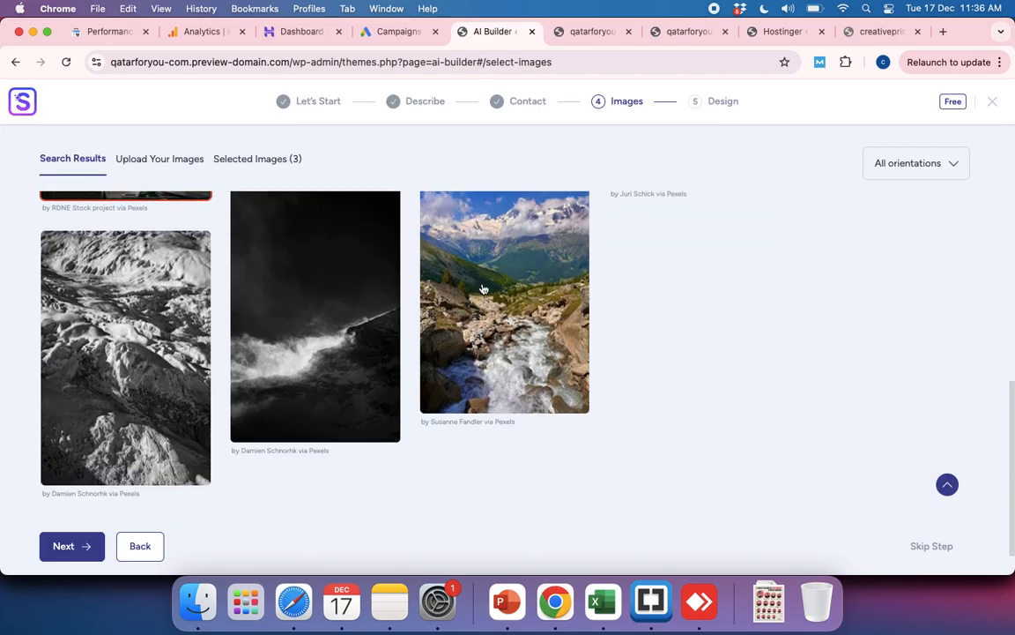
left_click(483, 289)
scroll(483, 289, "down", 1)
scroll(433, 254, "up", 10)
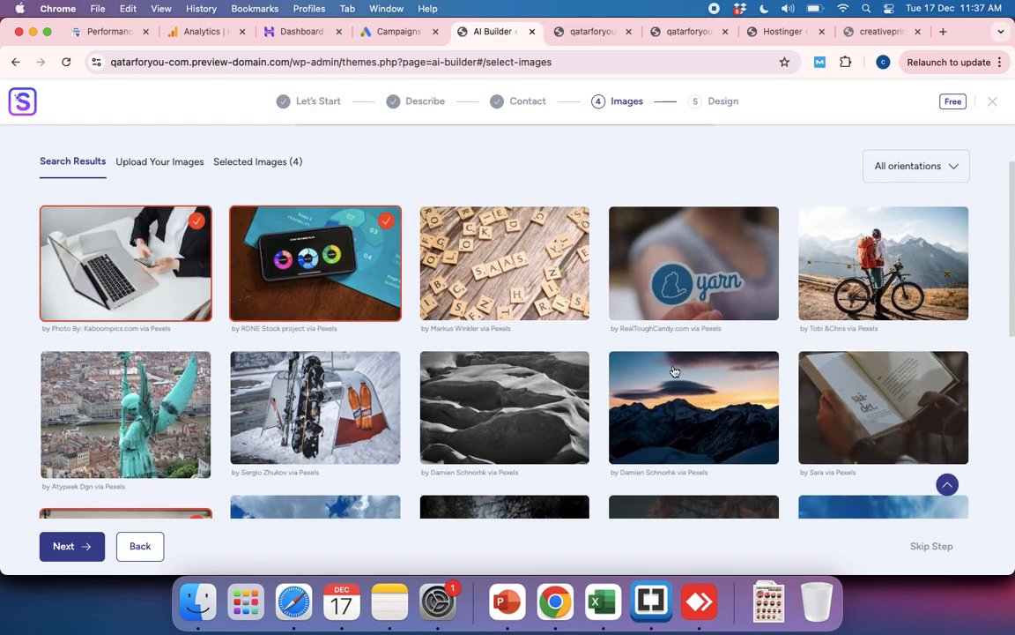
Step: Select the sunset mountains, yarn sticker, cyclist, open book, SaaS letter tiles and black-and-white slopes images
left_click(674, 371)
left_click(683, 274)
left_click(837, 293)
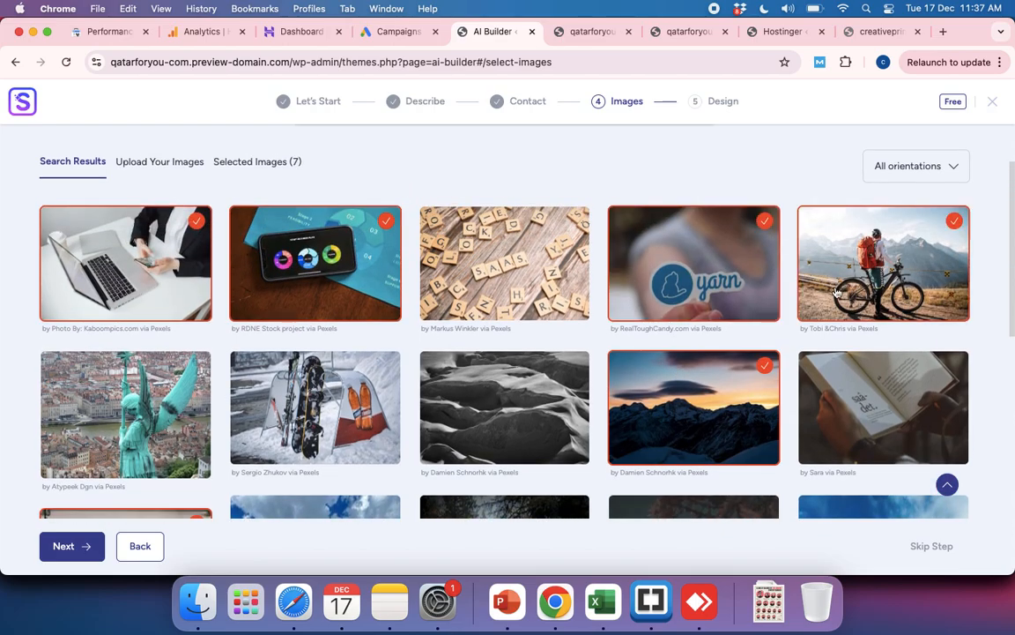
left_click(880, 441)
left_click(458, 255)
left_click(441, 361)
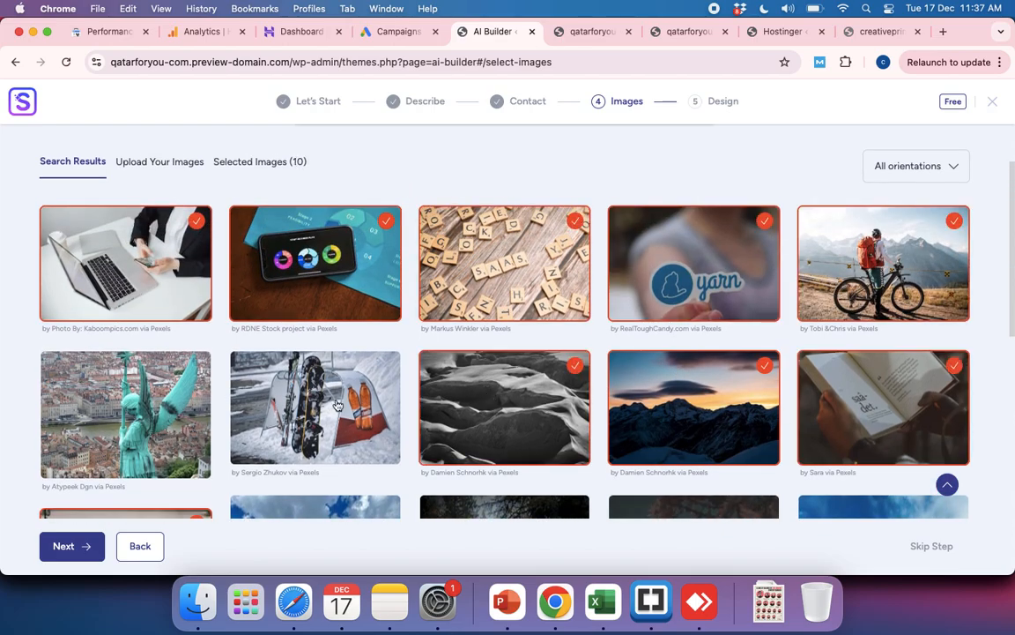
Step: Select the ski gear, green statue, alpine meadow, forest road, peak behind branches and golden valley images
left_click(309, 406)
scroll(309, 405, "down", 3)
left_click(123, 203)
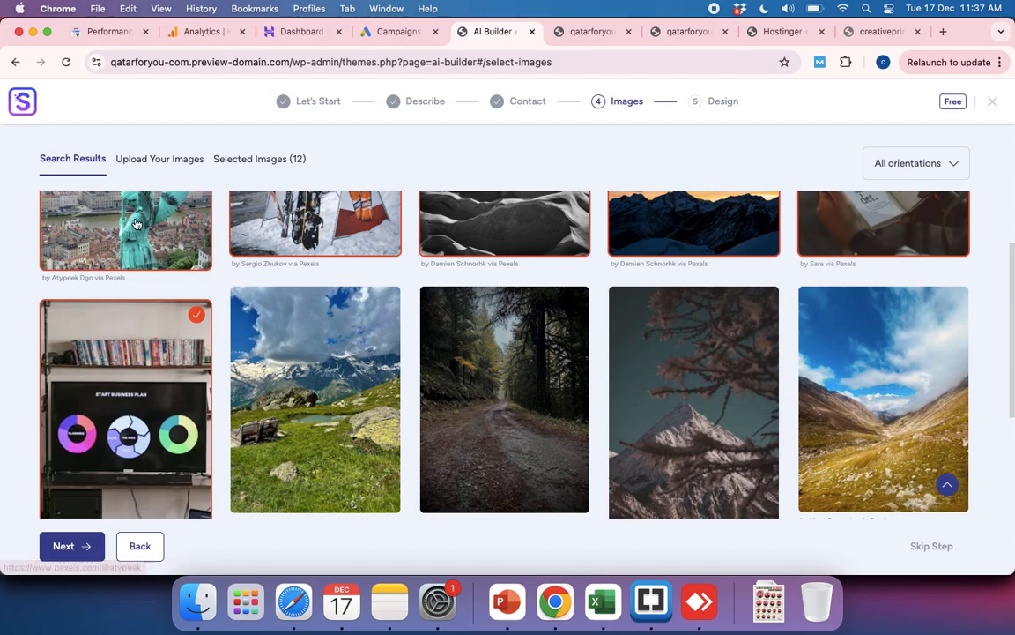
left_click(348, 357)
left_click(448, 350)
left_click(652, 388)
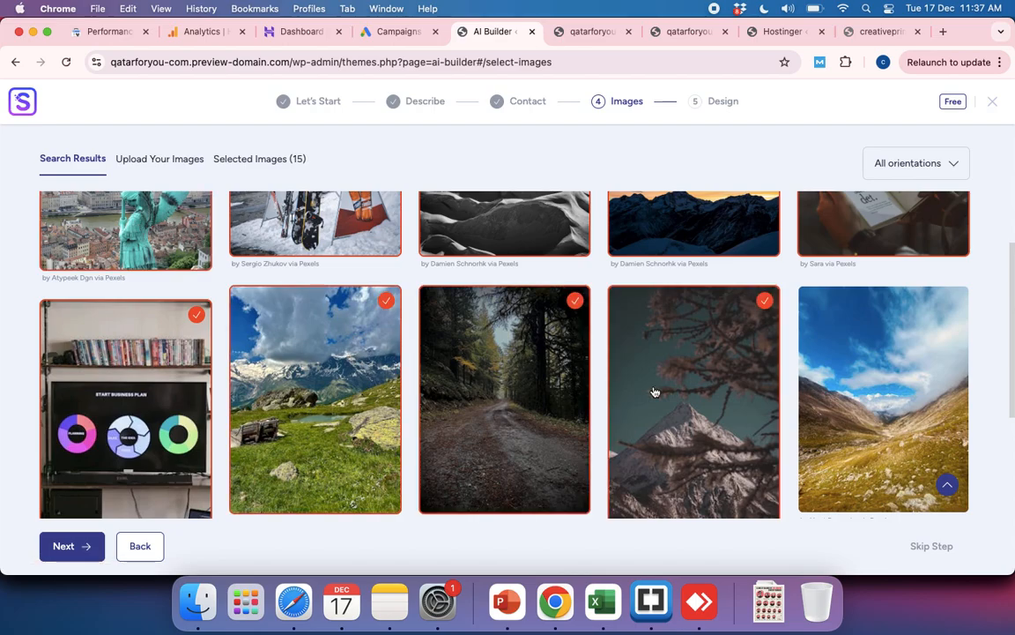
left_click(827, 412)
Step: Search for images with the suggested keyword "directory" and check the results
scroll(511, 179, "up", 5)
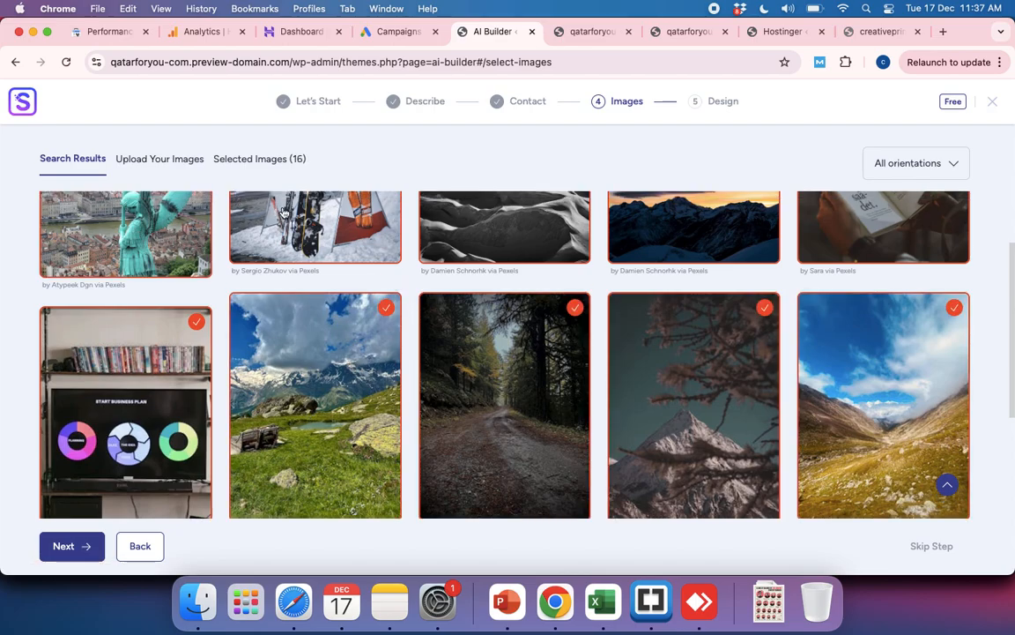
left_click(340, 201)
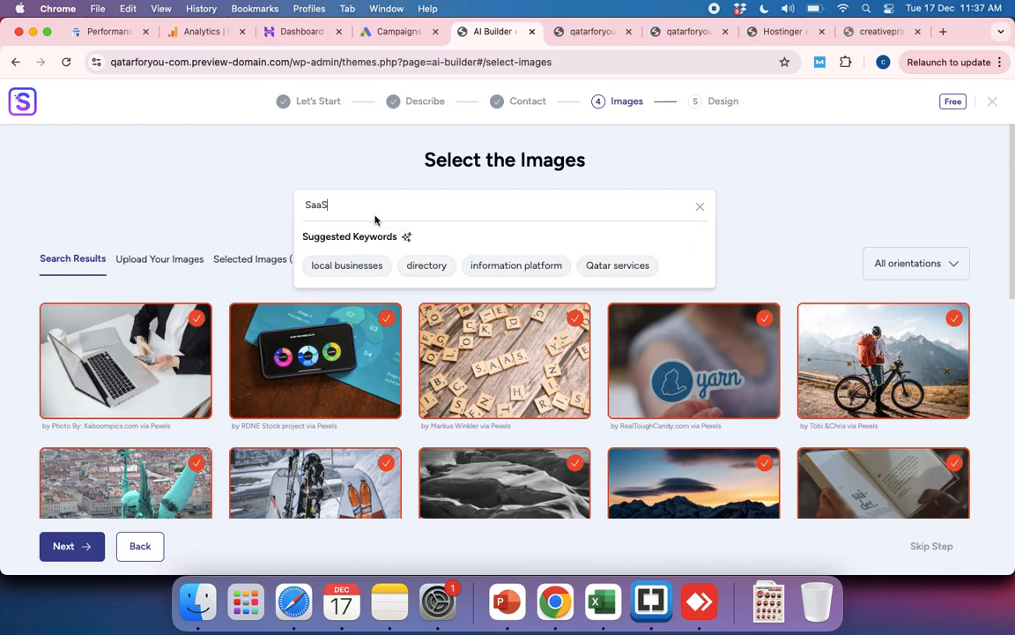
left_click(419, 267)
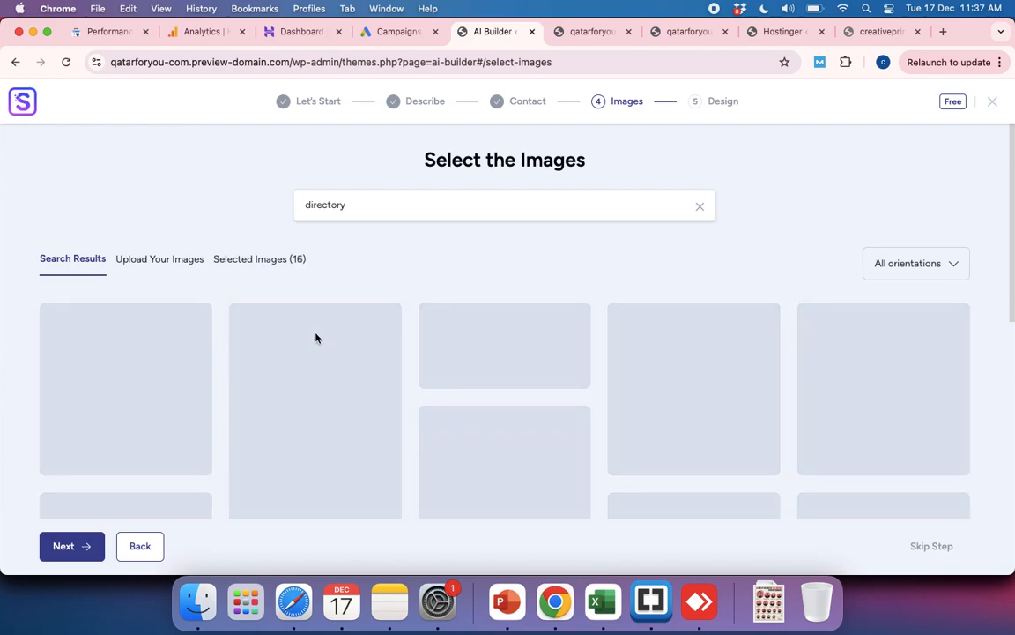
scroll(315, 337, "down", 2)
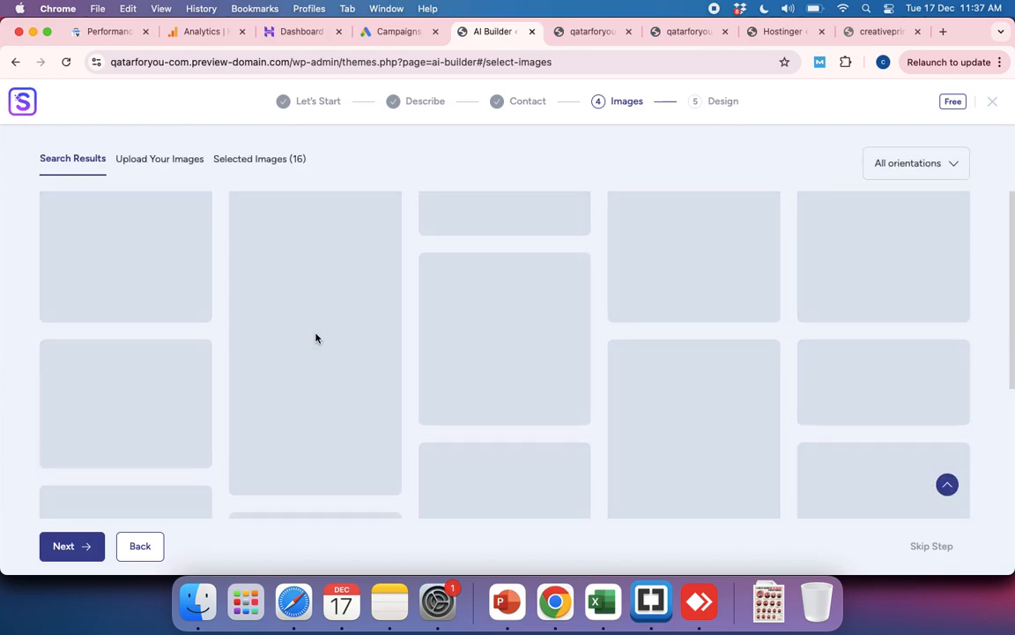
left_click(947, 485)
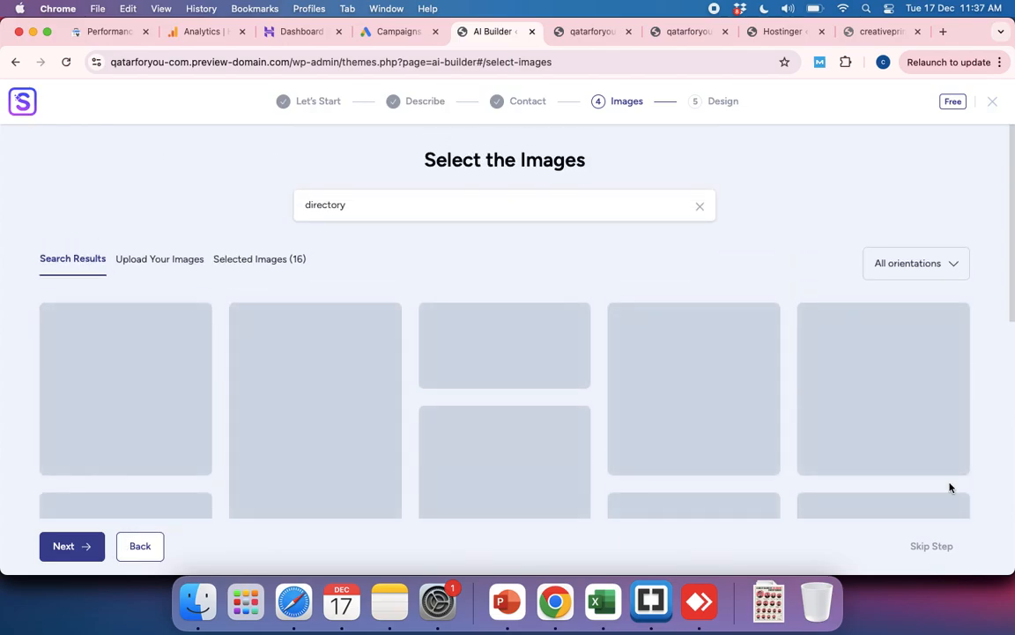
Step: Continue to the design stage and point out qatarforyou-com in the preview address
left_click(66, 551)
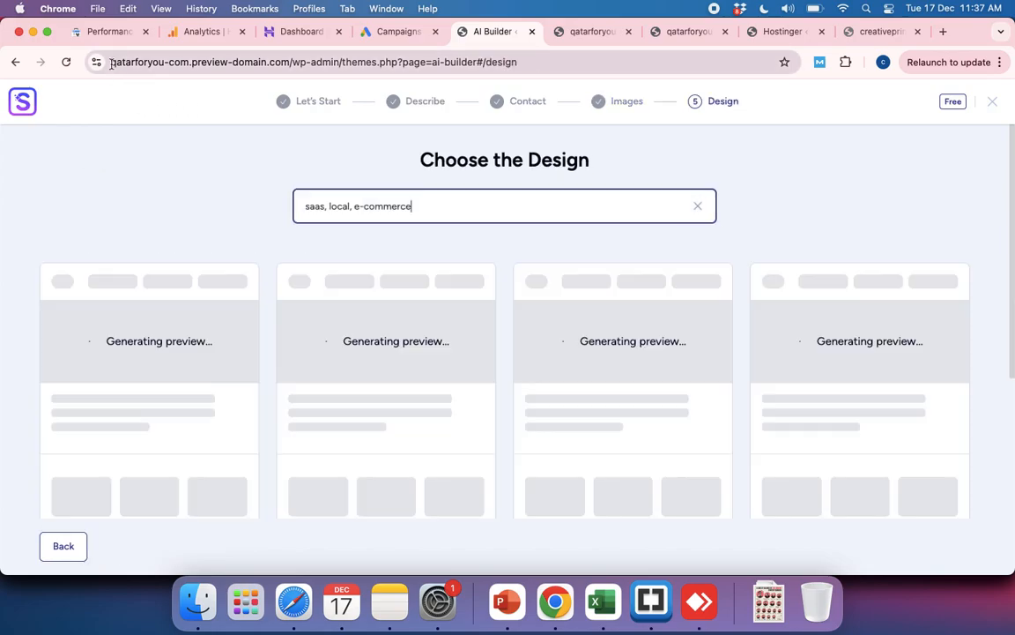
left_click_drag(140, 64, 190, 73)
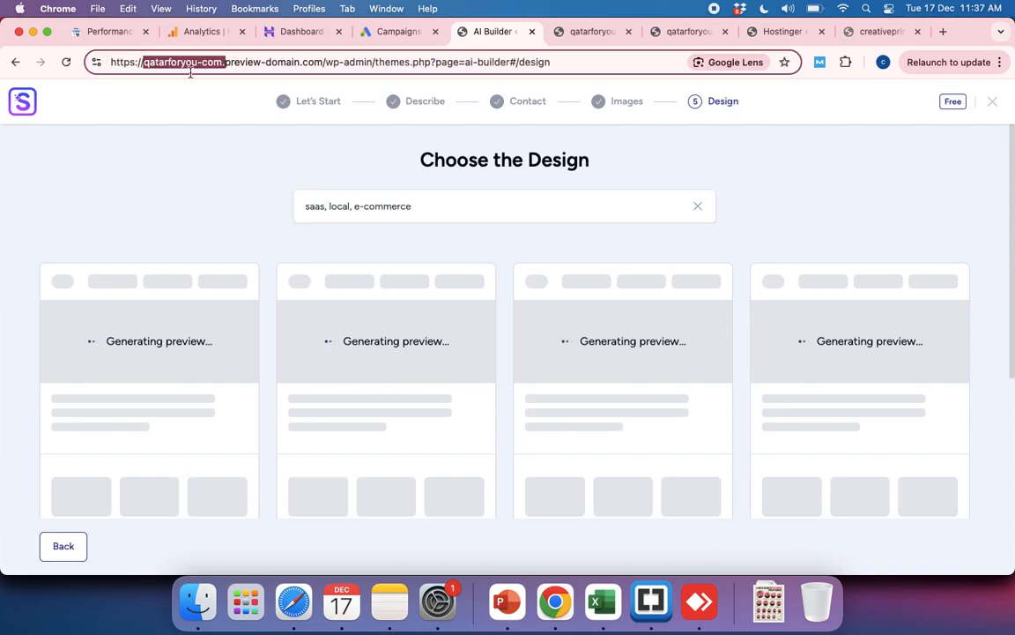
left_click(113, 204)
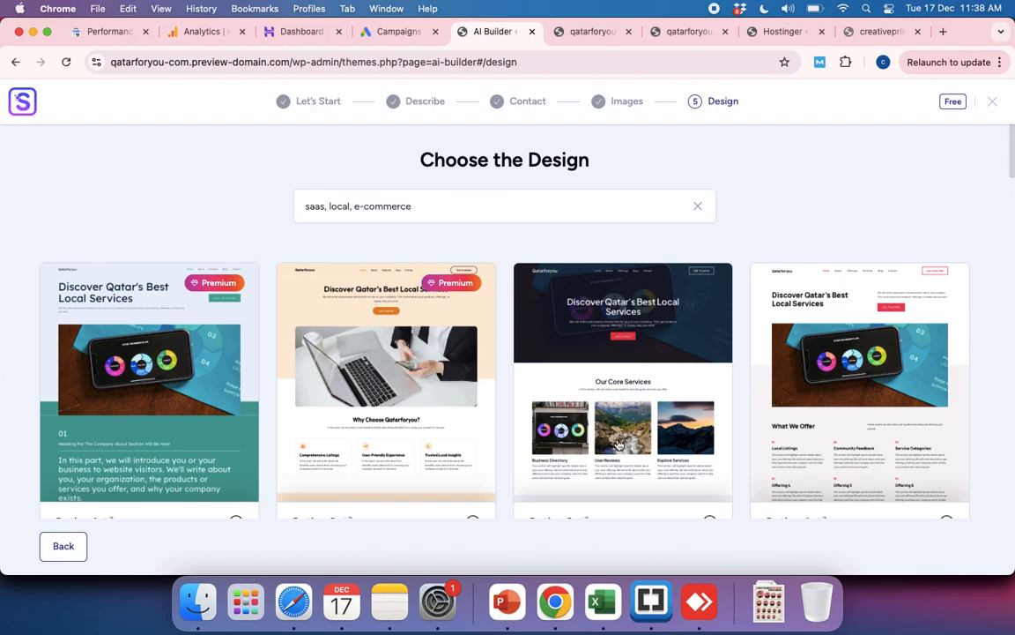
Step: Look through the generated design options for the keywords "saas, local, e-commerce", comparing free and Premium layouts
scroll(655, 433, "down", 3)
scroll(655, 432, "up", 3)
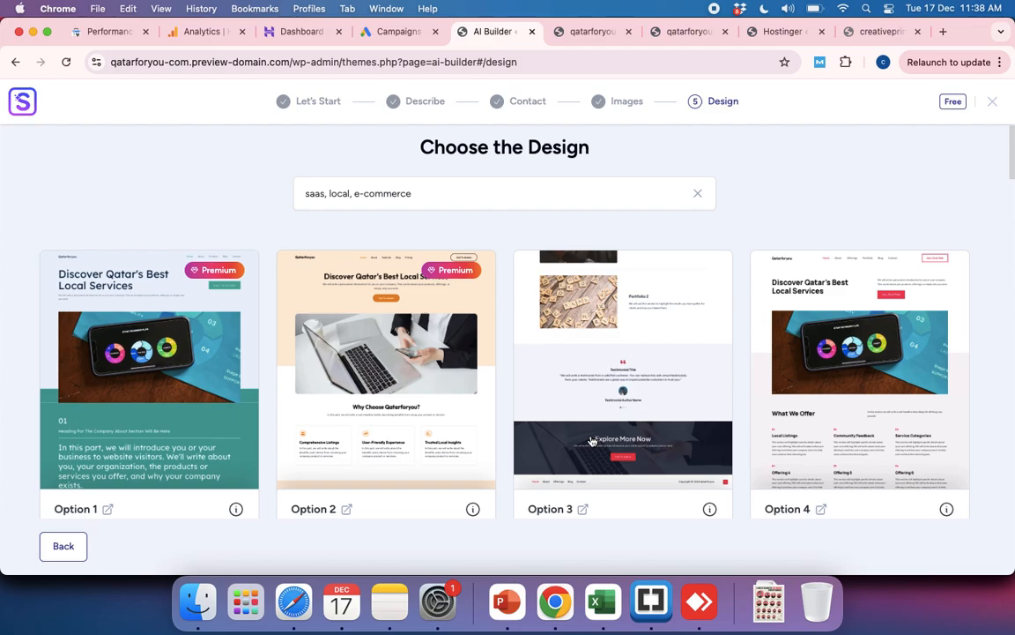
scroll(480, 426, "down", 5)
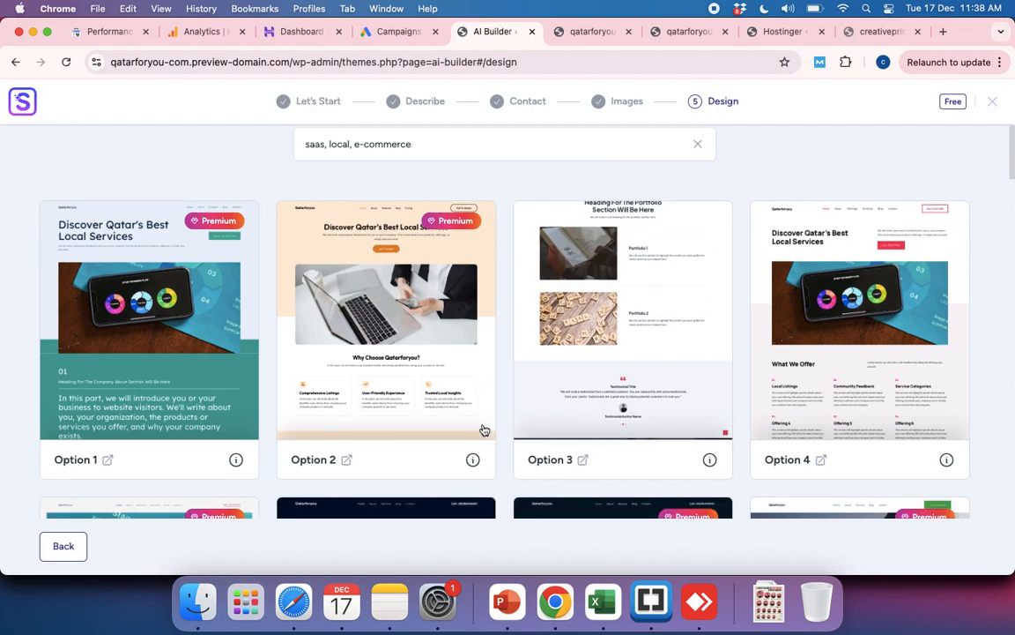
scroll(483, 430, "up", 5)
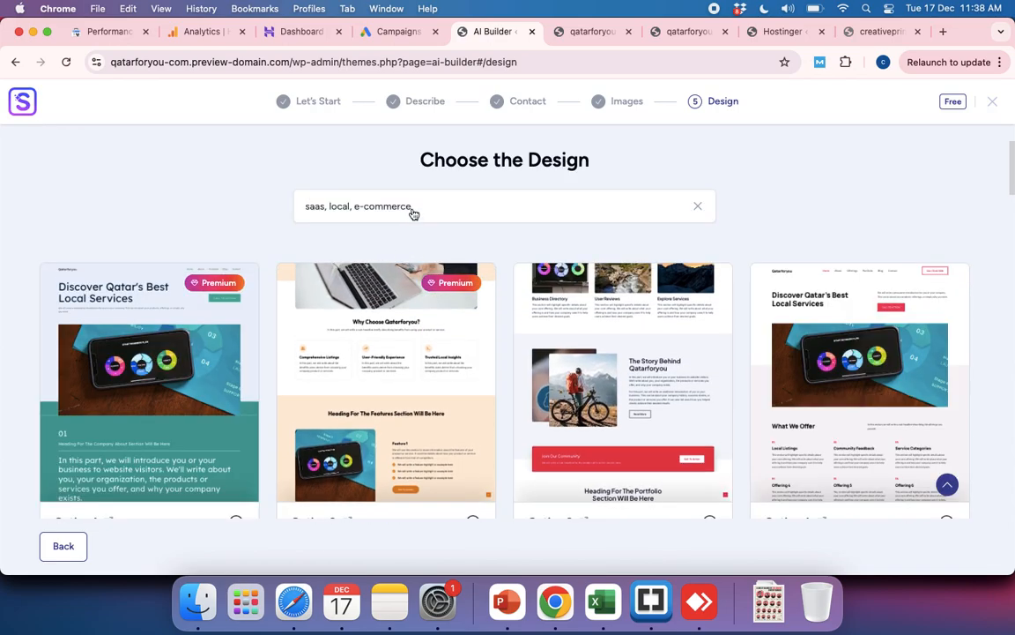
left_click(412, 208)
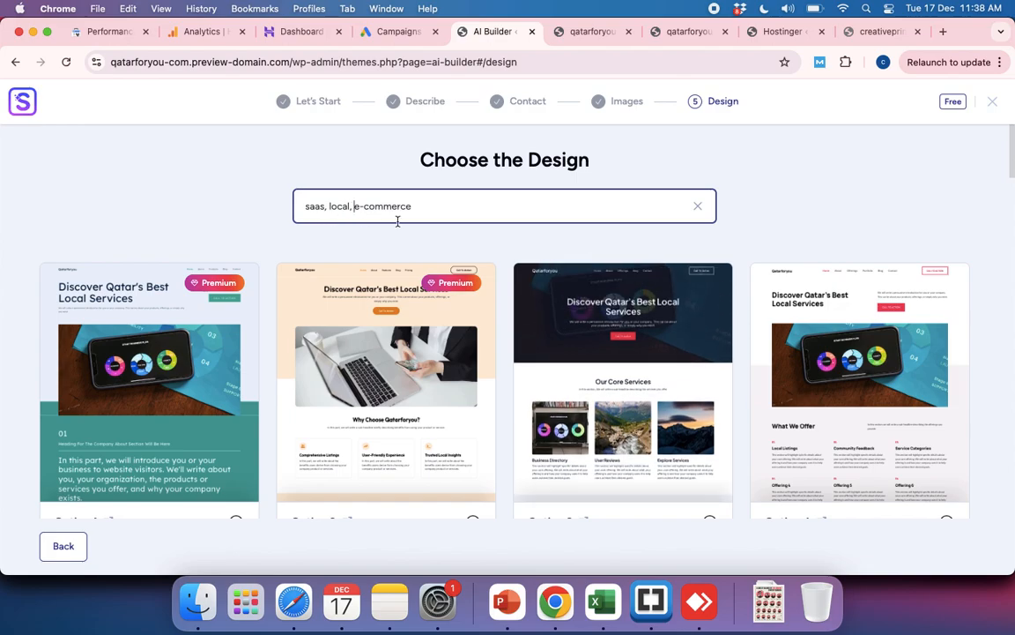
scroll(419, 432, "down", 5)
scroll(422, 438, "down", 5)
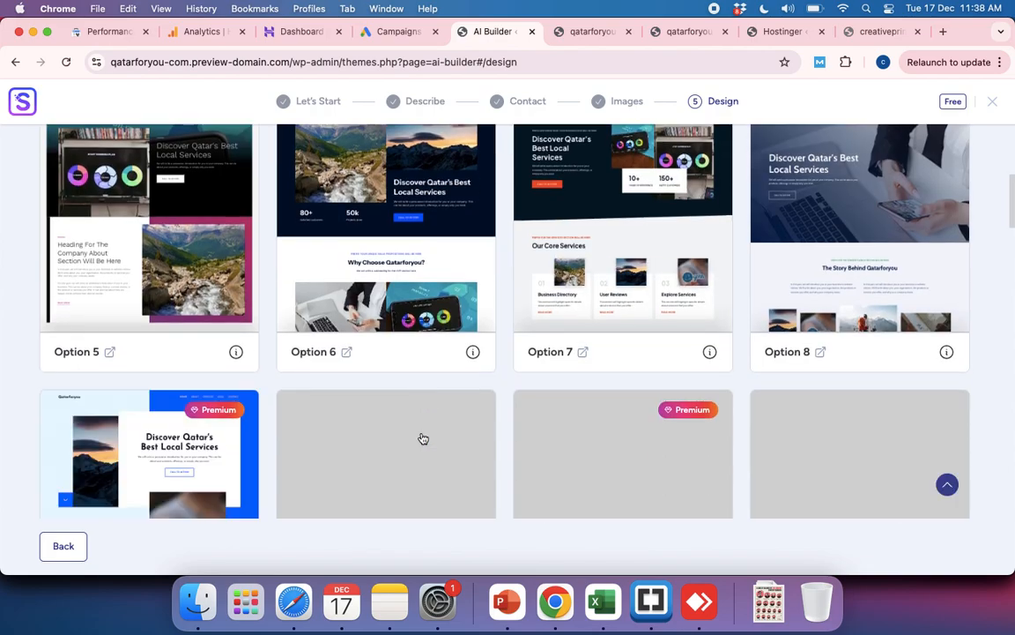
scroll(422, 438, "down", 8)
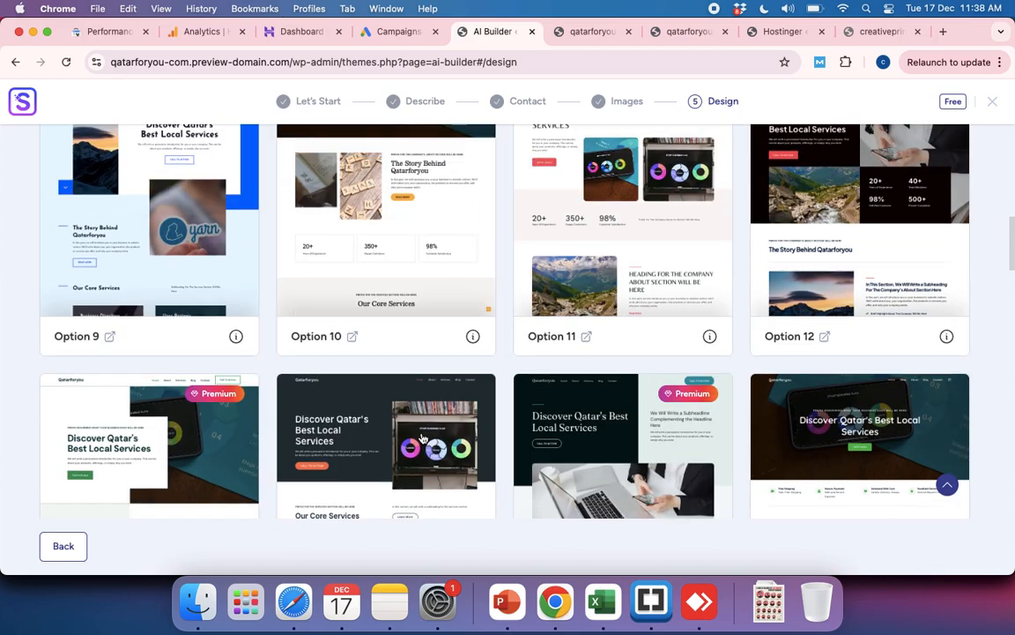
scroll(423, 439, "down", 4)
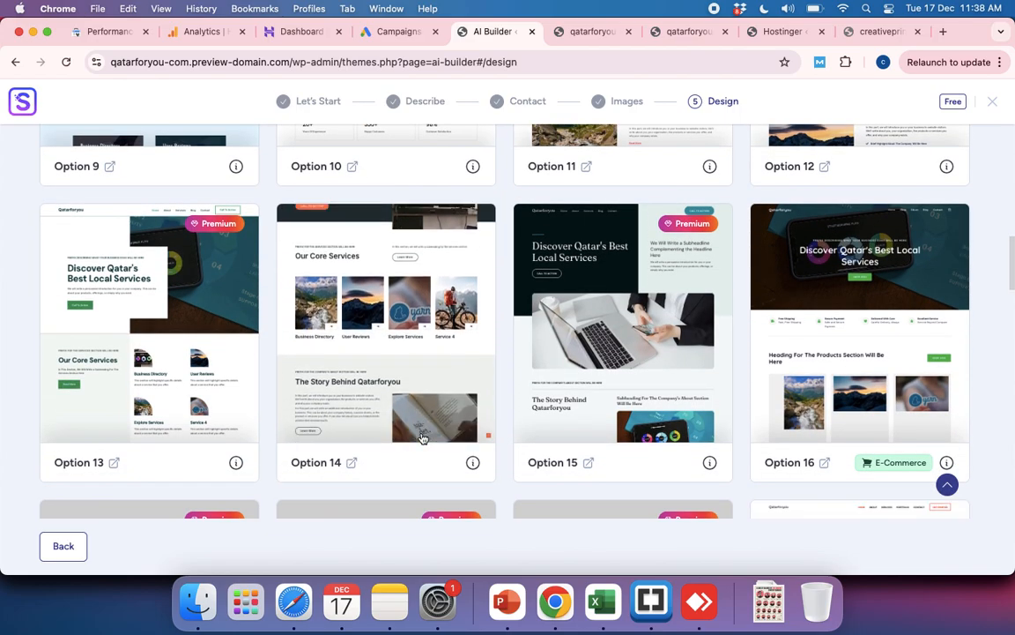
Step: Browse the remaining generated design options and choose the free Option 25 layout
scroll(423, 438, "down", 8)
scroll(423, 439, "down", 6)
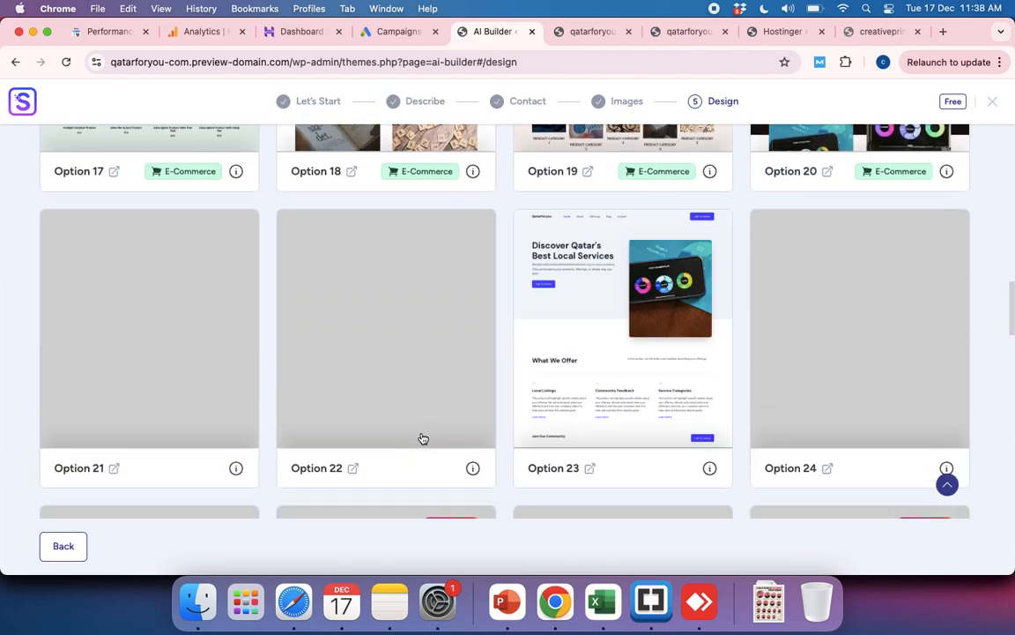
scroll(423, 438, "down", 6)
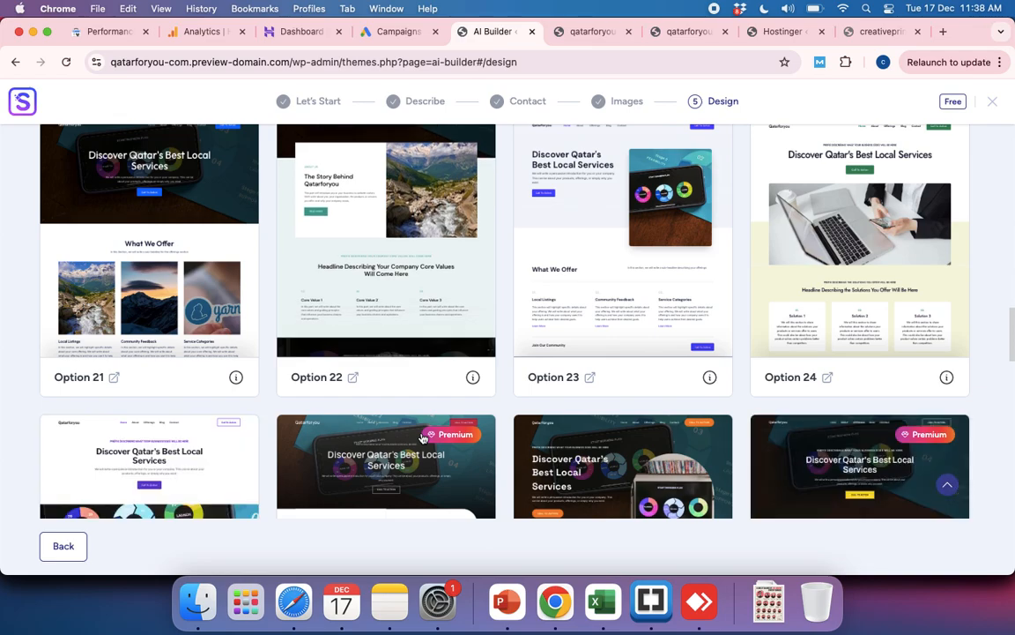
scroll(424, 438, "down", 2)
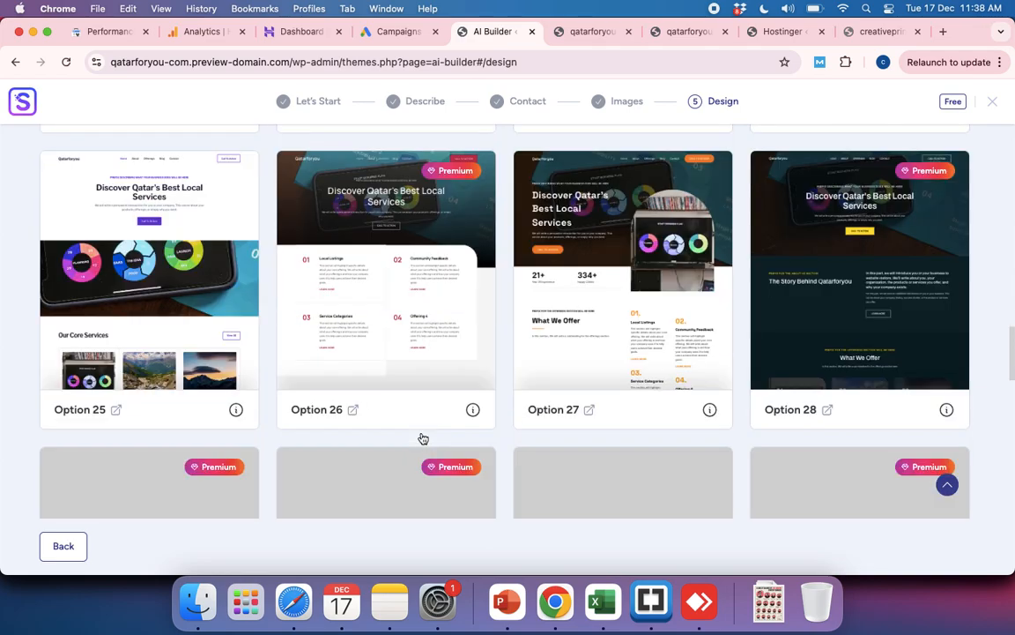
scroll(417, 274, "up", 2)
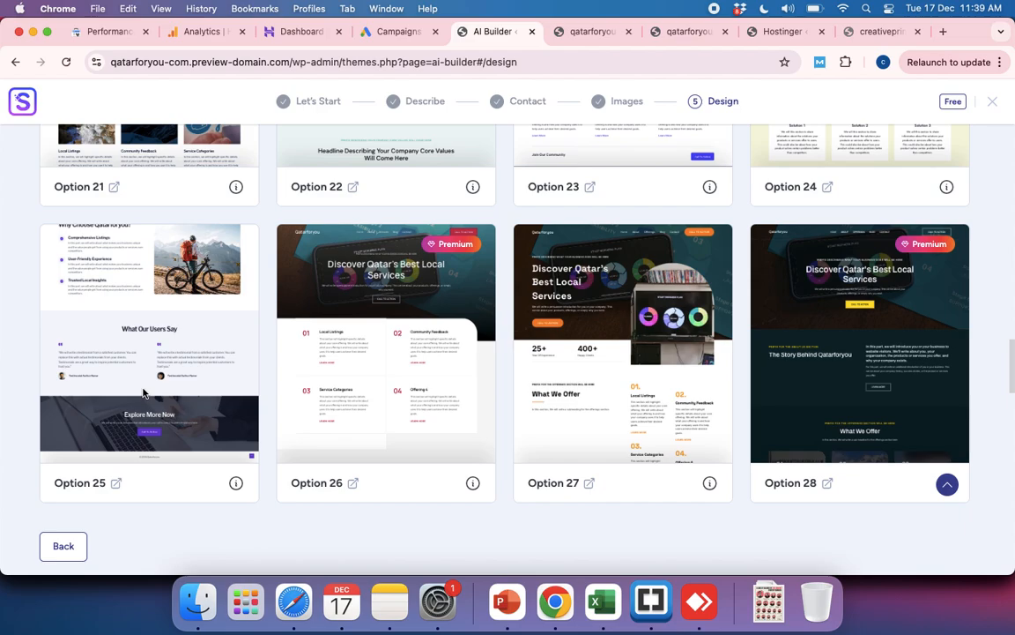
left_click(144, 393)
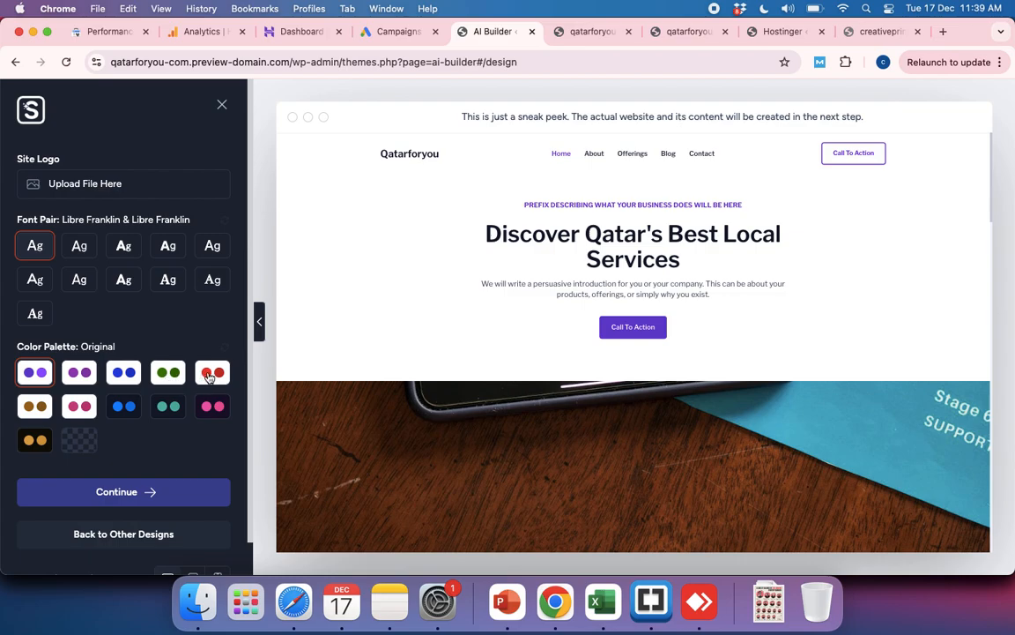
Step: Try the Style 1 and Style 7 color palettes on the design preview and return to the Original palette
left_click(78, 374)
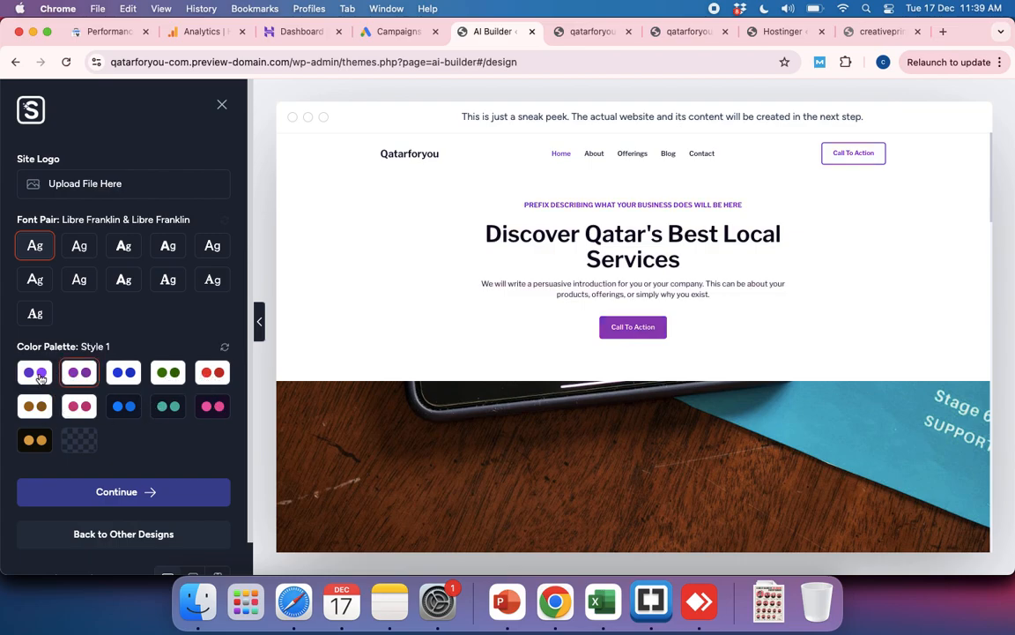
left_click(39, 377)
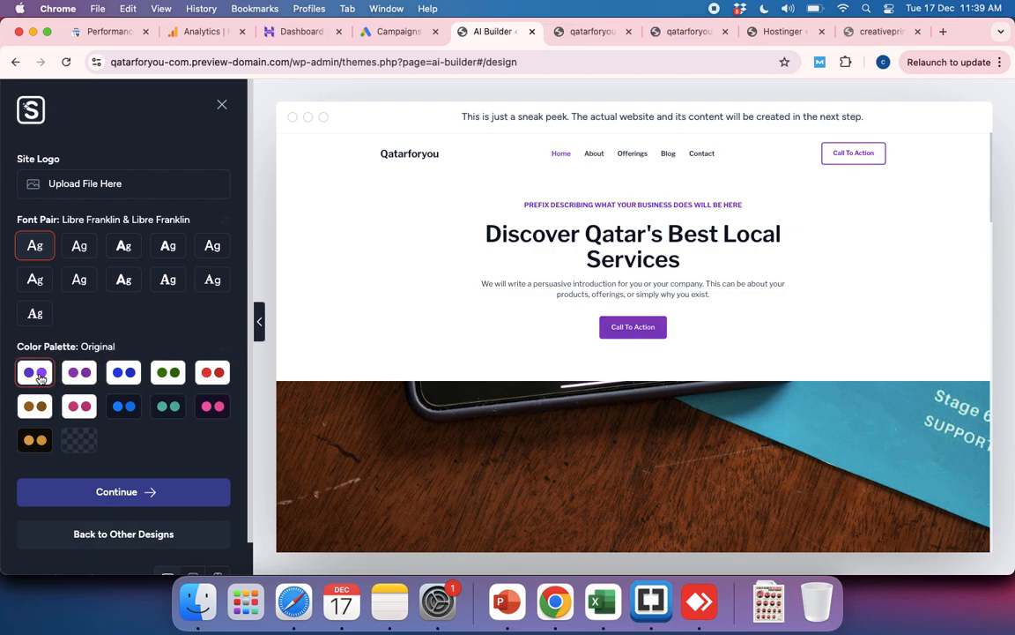
left_click(123, 407)
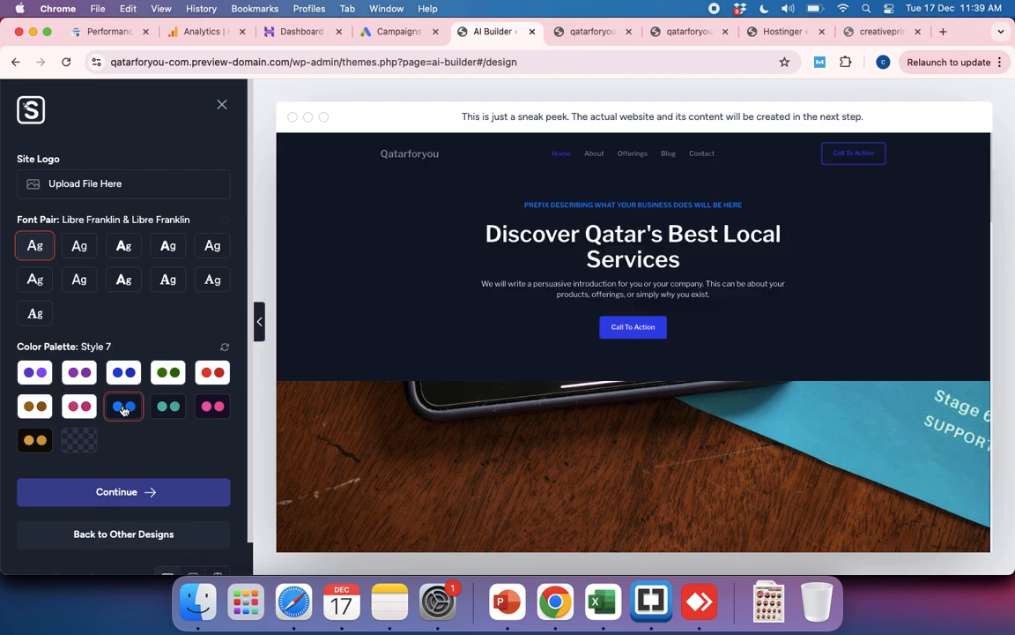
left_click(34, 375)
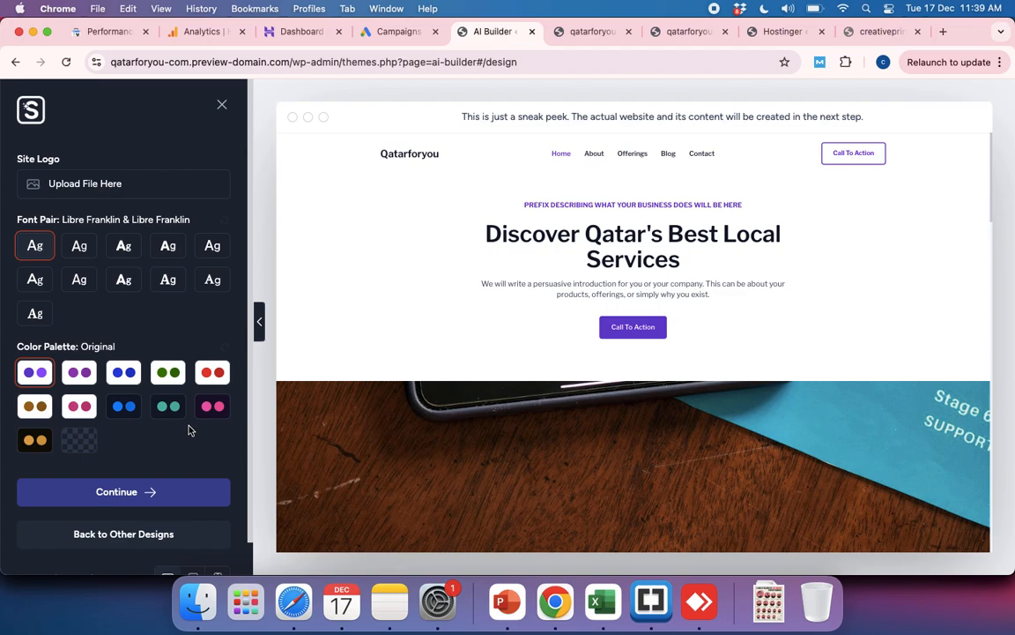
Step: Accept the customized design and start building the site with only the preselected Blog, Page Builder and Contact Form features
scroll(171, 382, "down", 1)
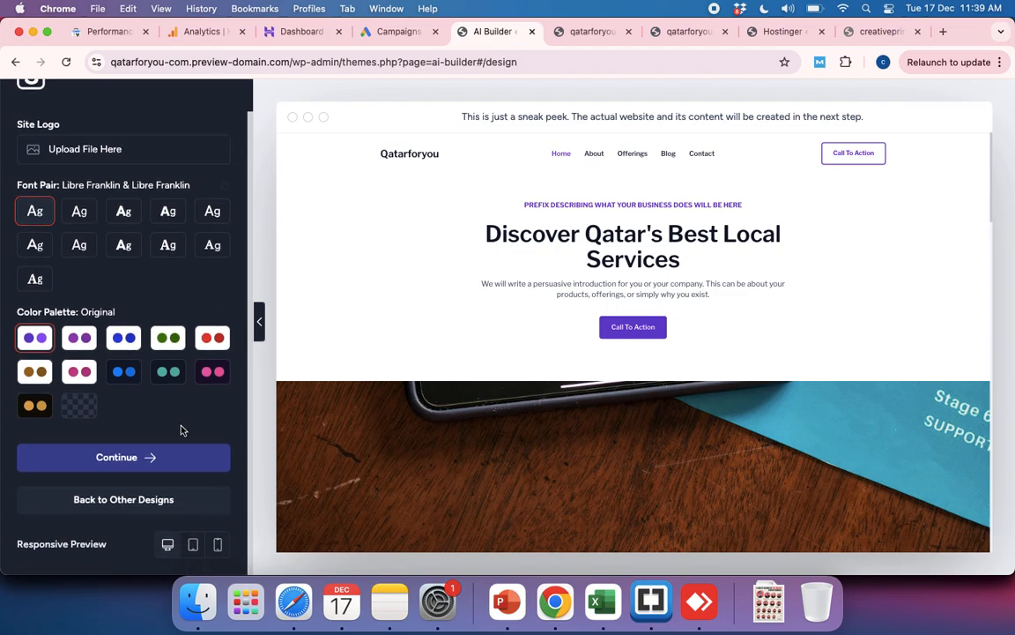
left_click(106, 458)
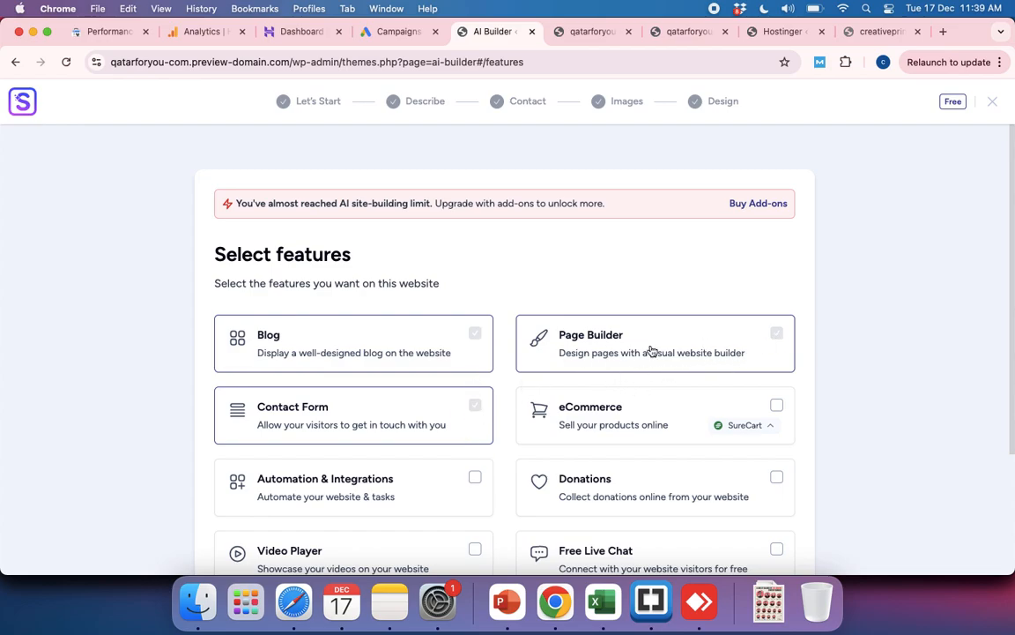
scroll(737, 356, "down", 3)
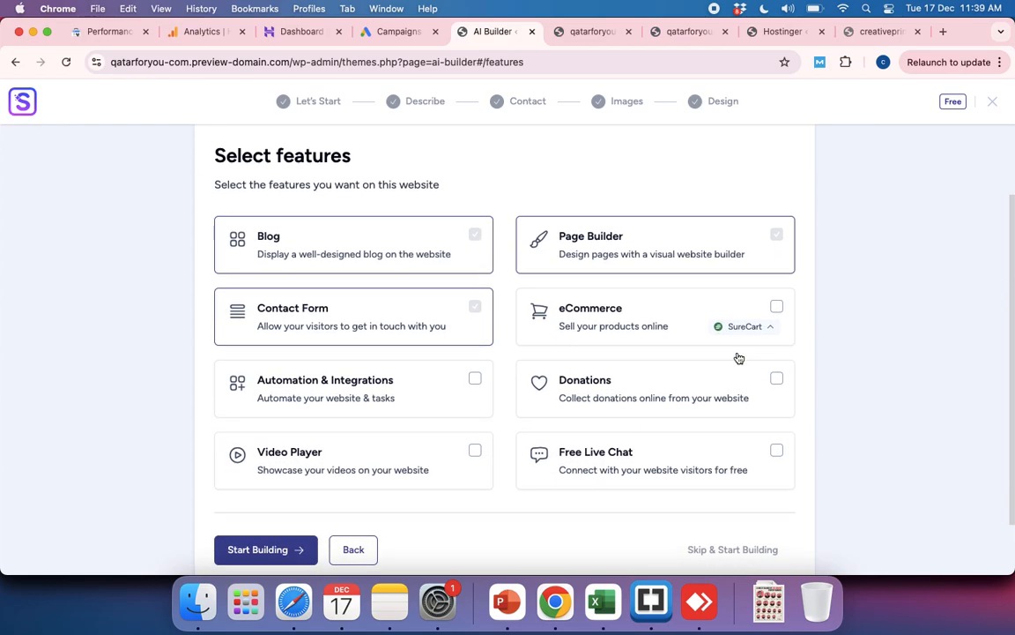
scroll(739, 357, "down", 1)
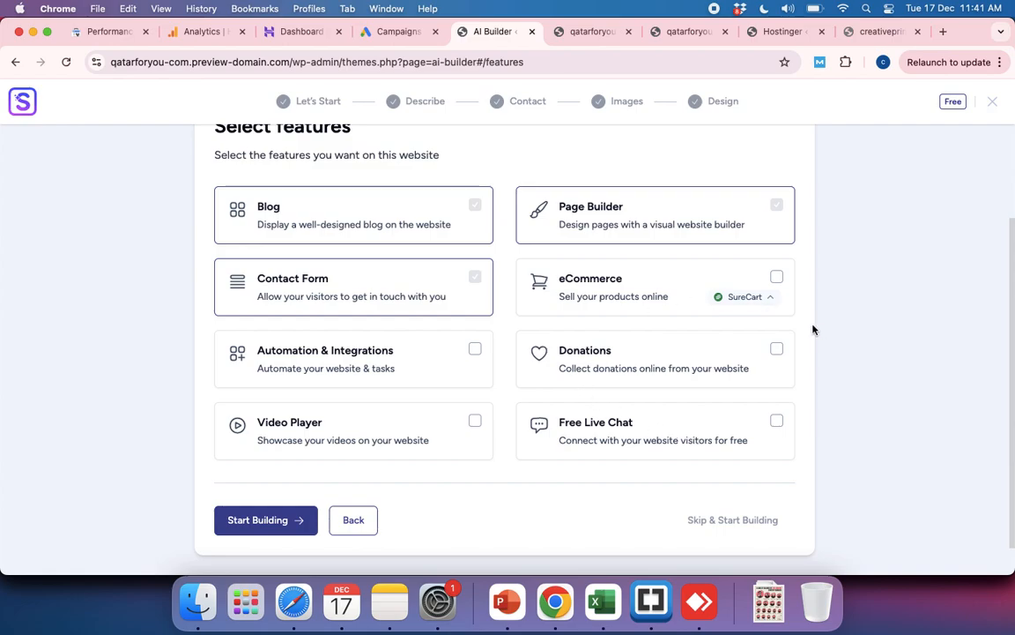
scroll(813, 330, "down", 2)
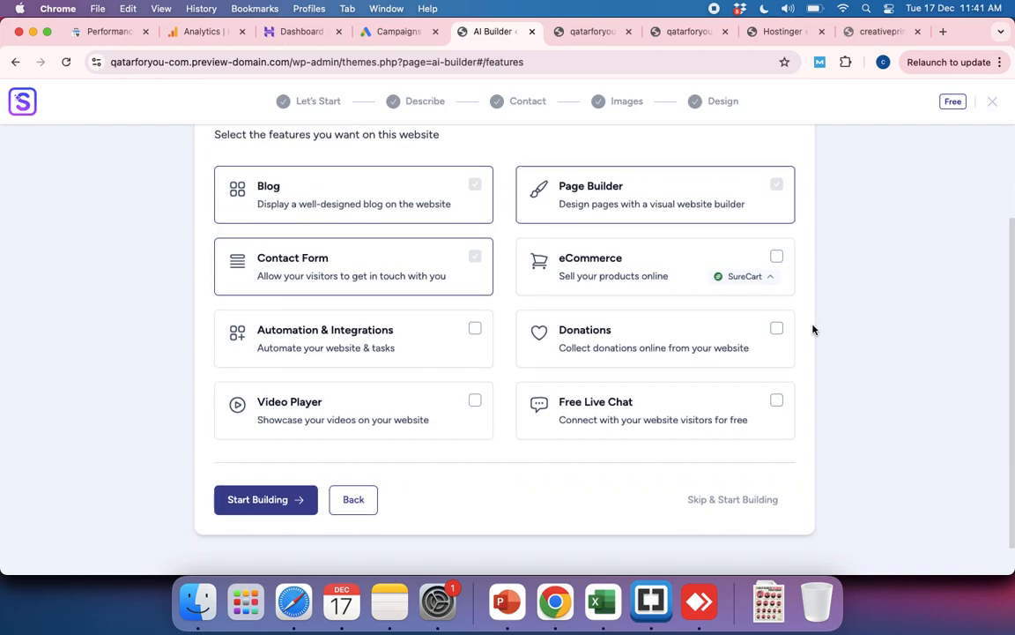
scroll(567, 344, "up", 3)
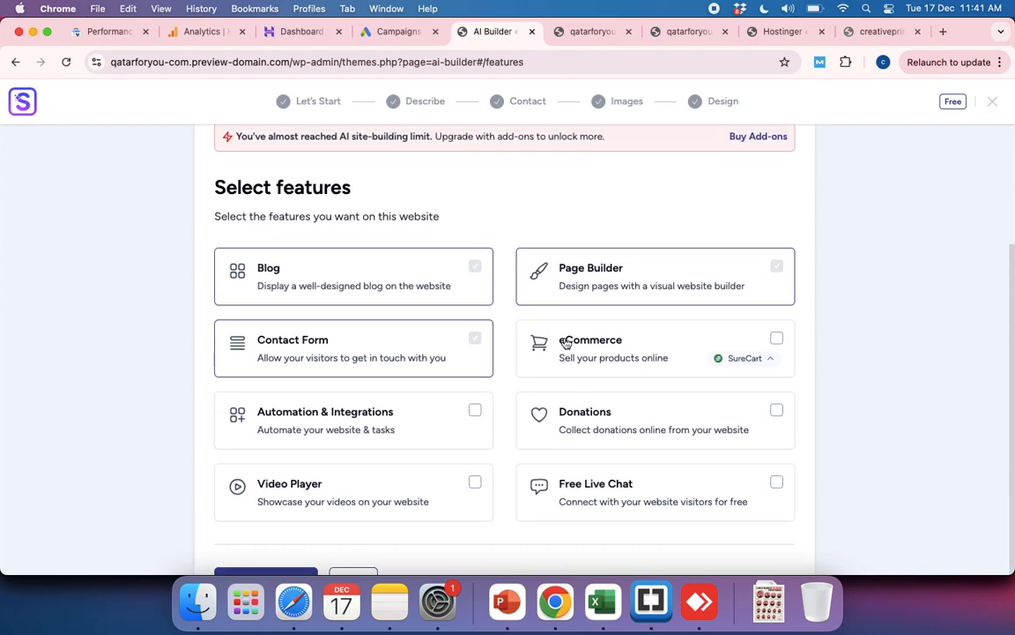
scroll(385, 472, "down", 3)
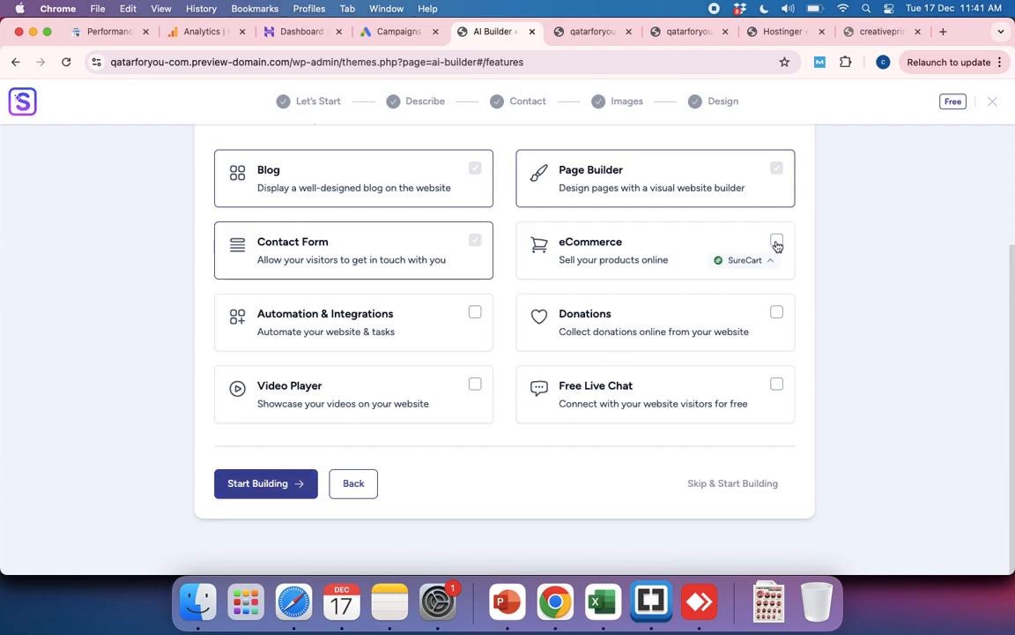
left_click(267, 487)
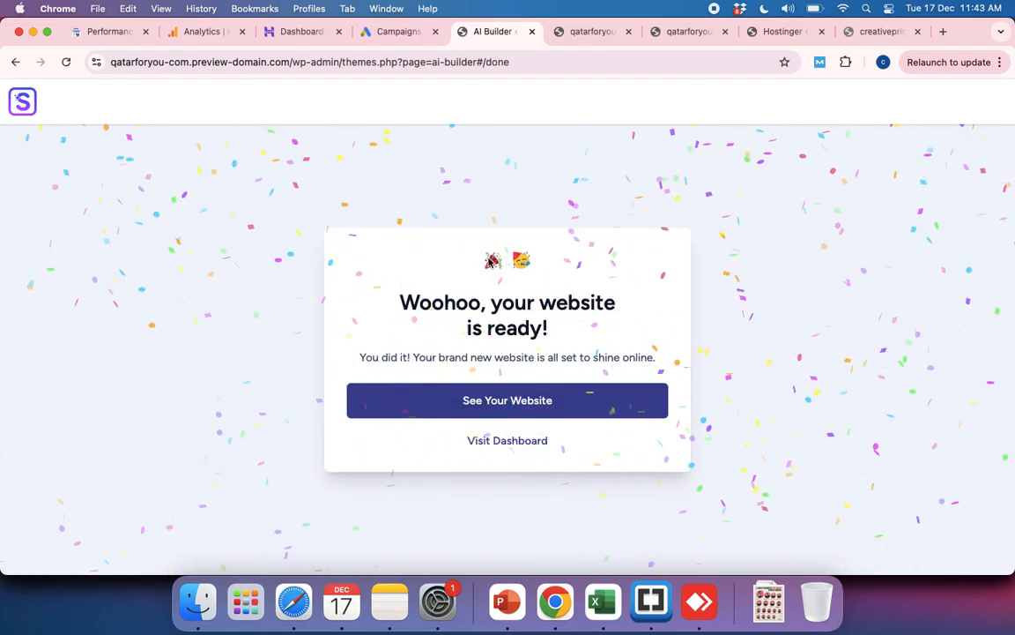
Step: Open the generated Qatarforyou website and review its homepage sections from the hero to the Join Us Today block
left_click(495, 402)
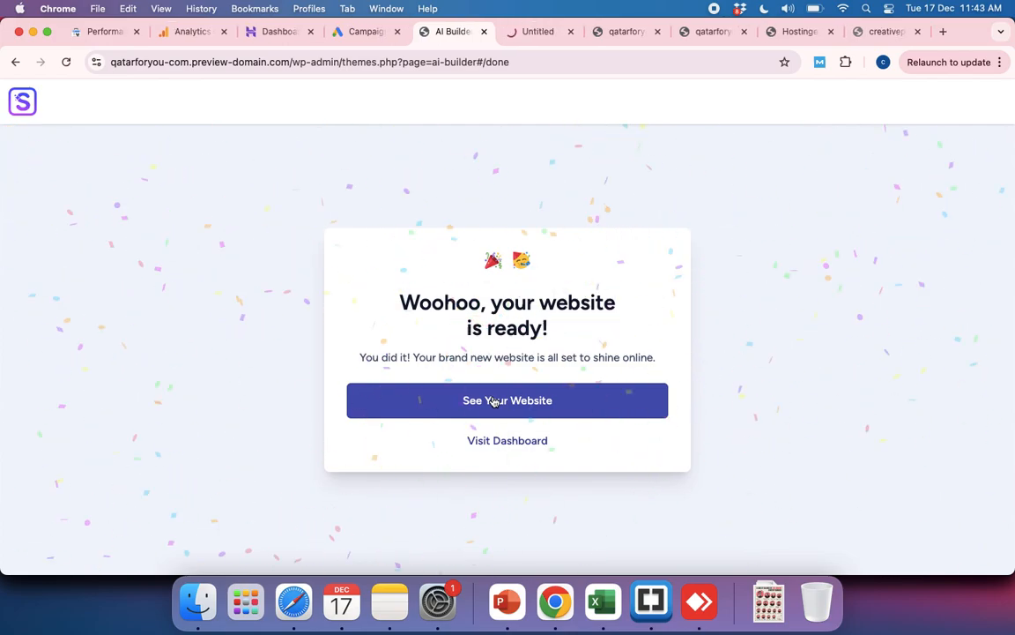
left_click(527, 34)
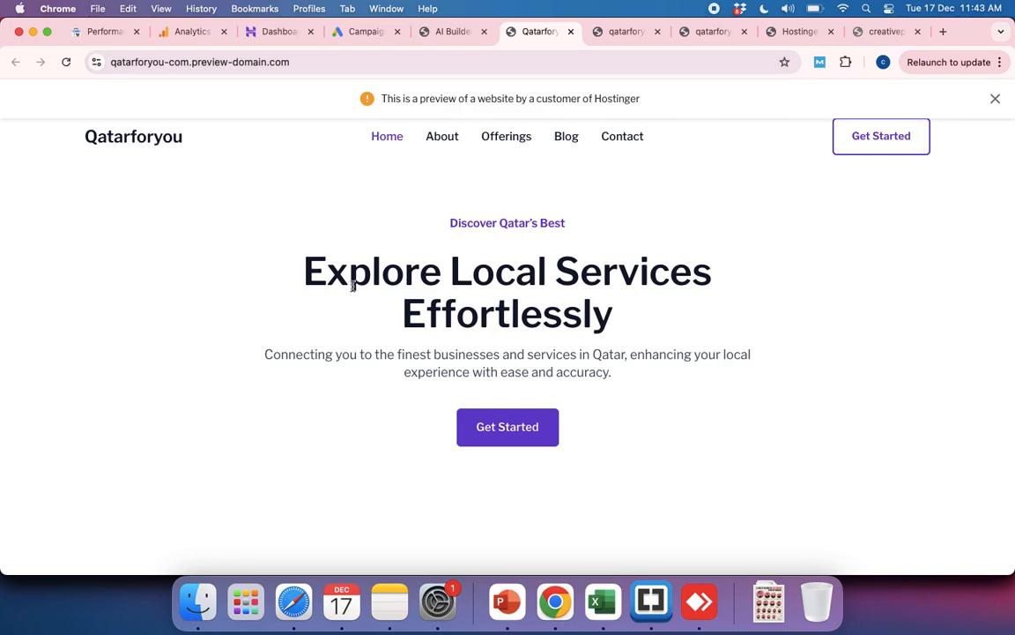
scroll(351, 286, "down", 5)
scroll(352, 290, "up", 5)
scroll(352, 288, "down", 5)
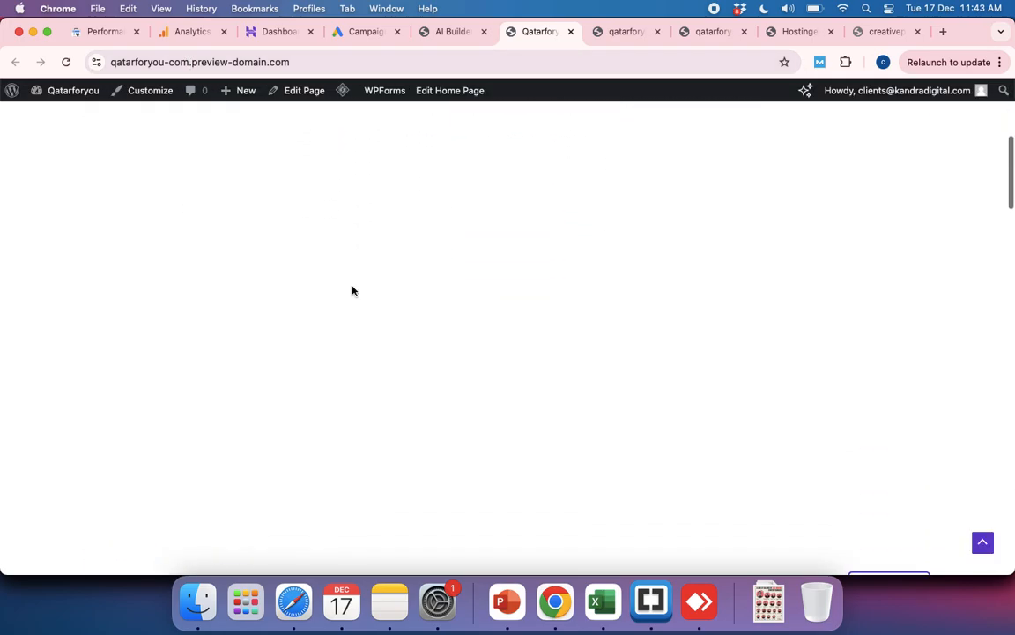
scroll(352, 291, "down", 5)
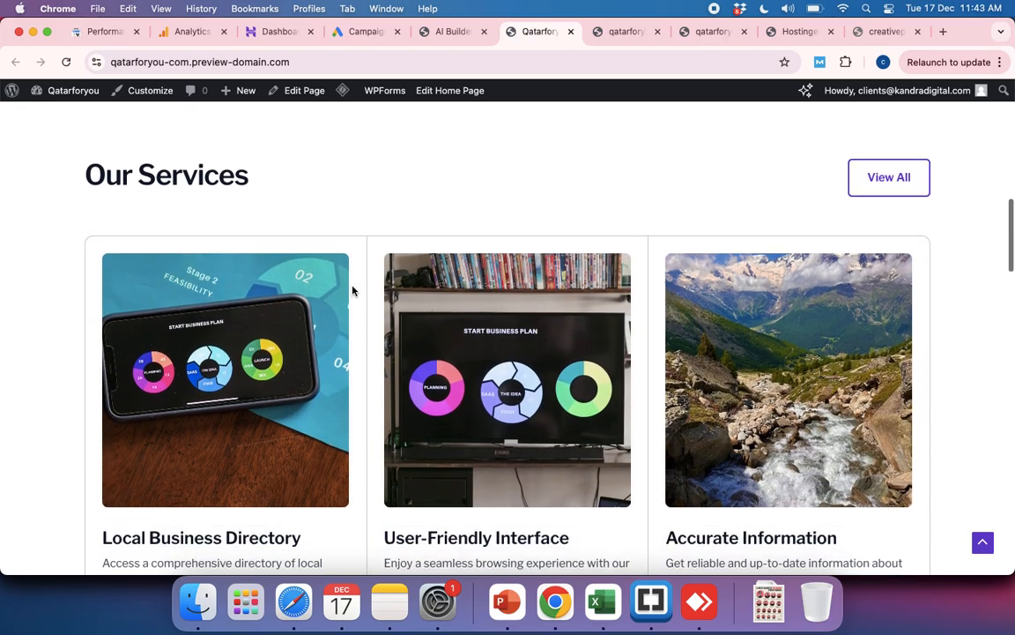
scroll(352, 291, "down", 3)
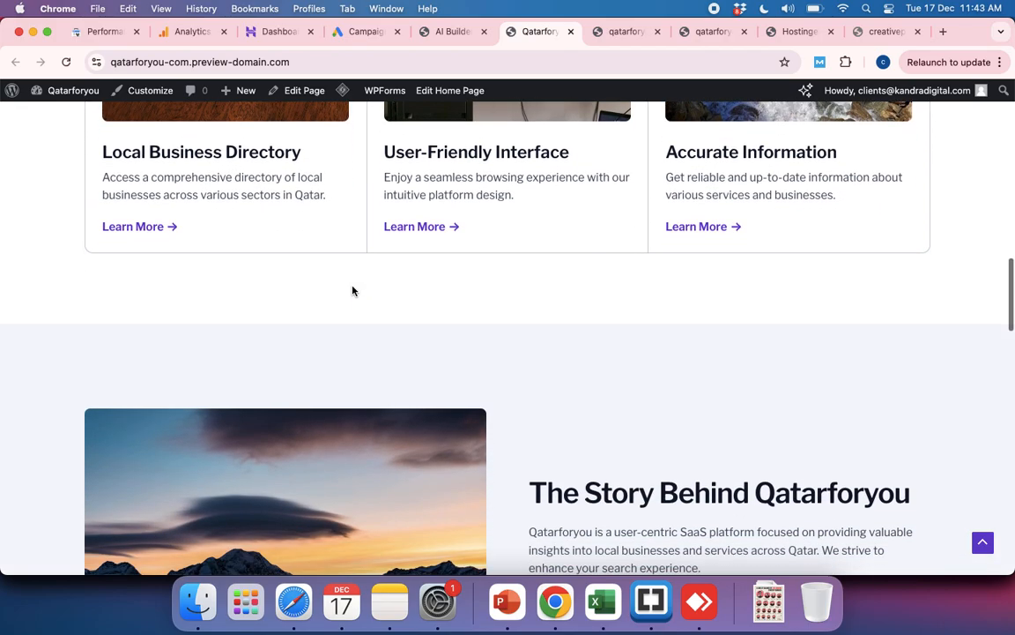
scroll(352, 290, "down", 3)
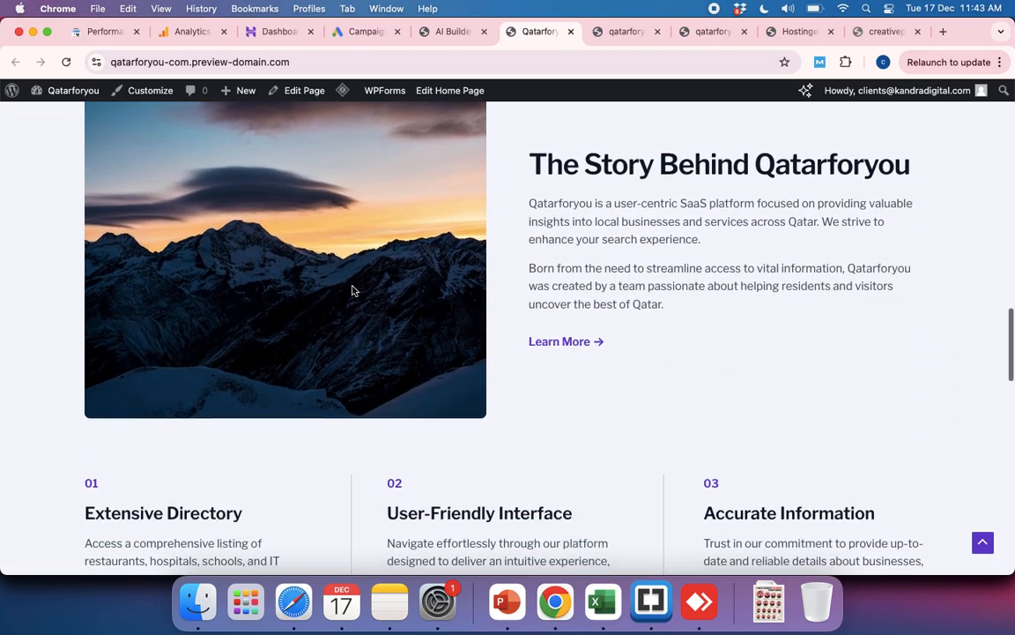
scroll(352, 291, "down", 4)
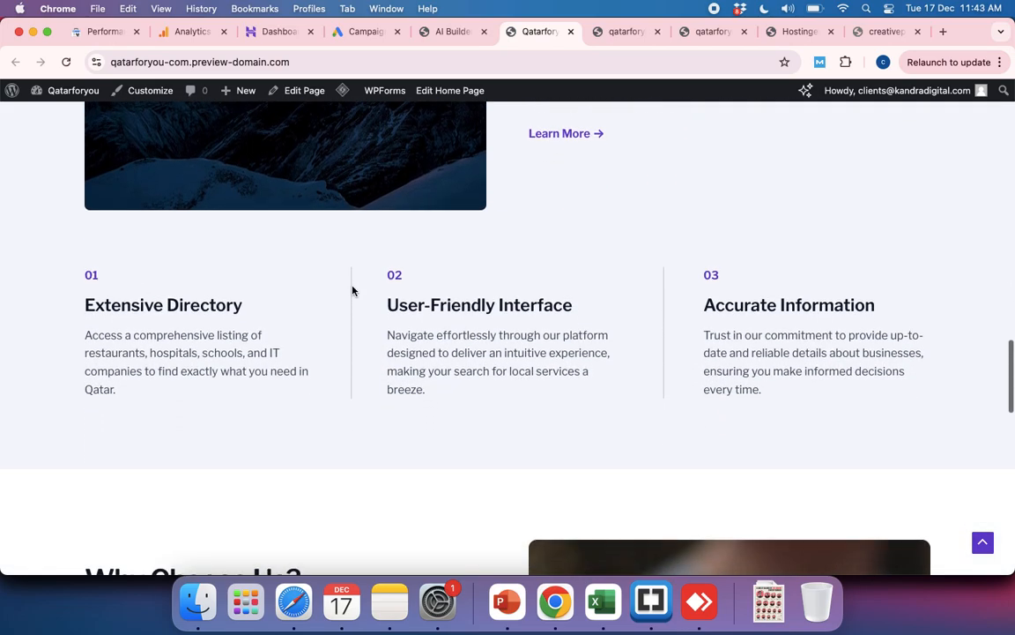
scroll(352, 291, "down", 6)
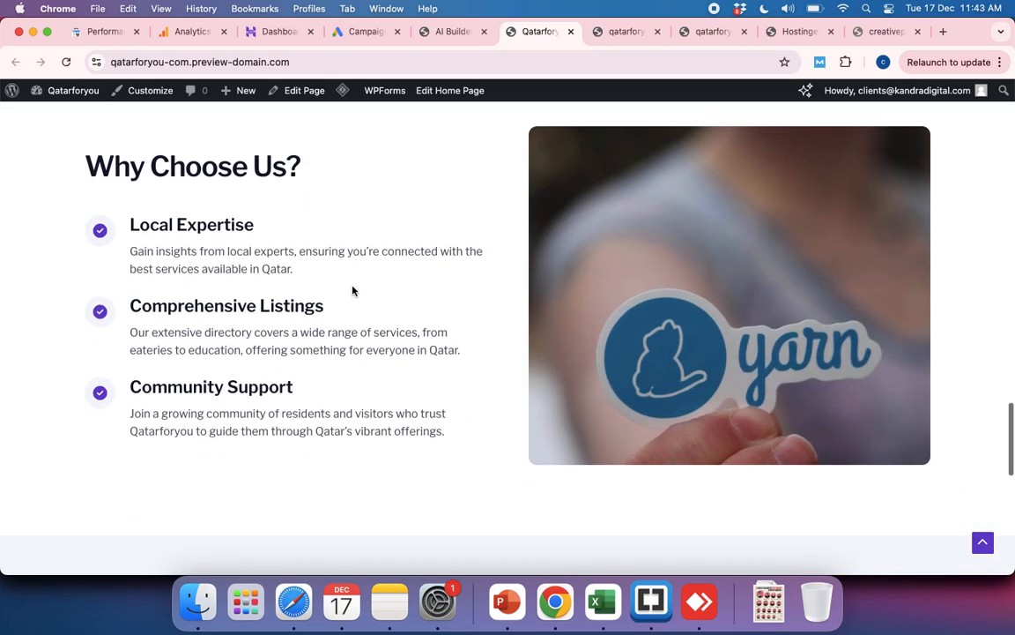
scroll(352, 291, "down", 4)
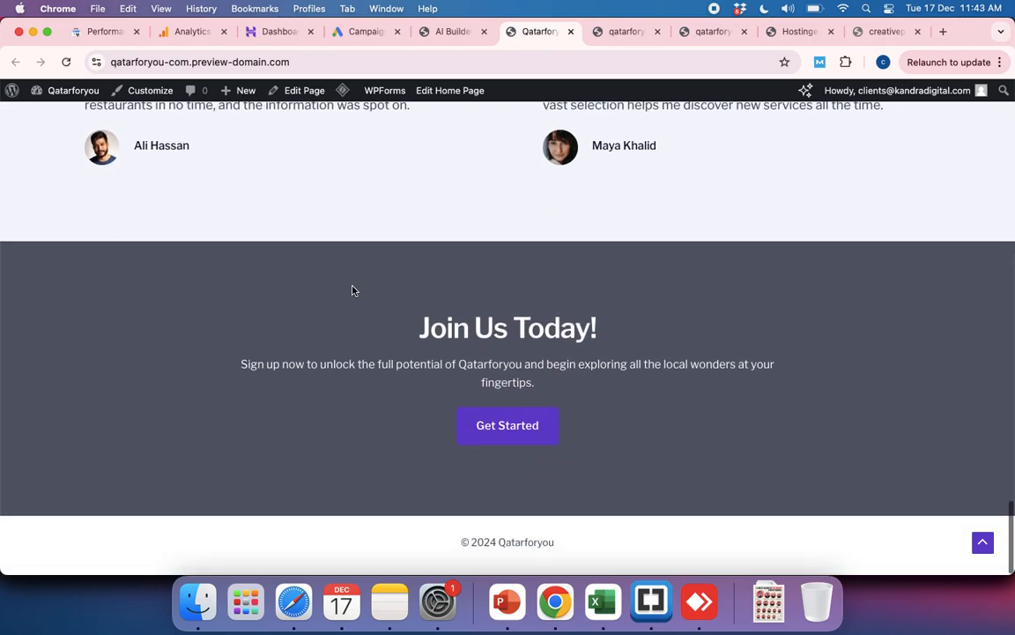
scroll(352, 290, "up", 1)
scroll(352, 291, "up", 12)
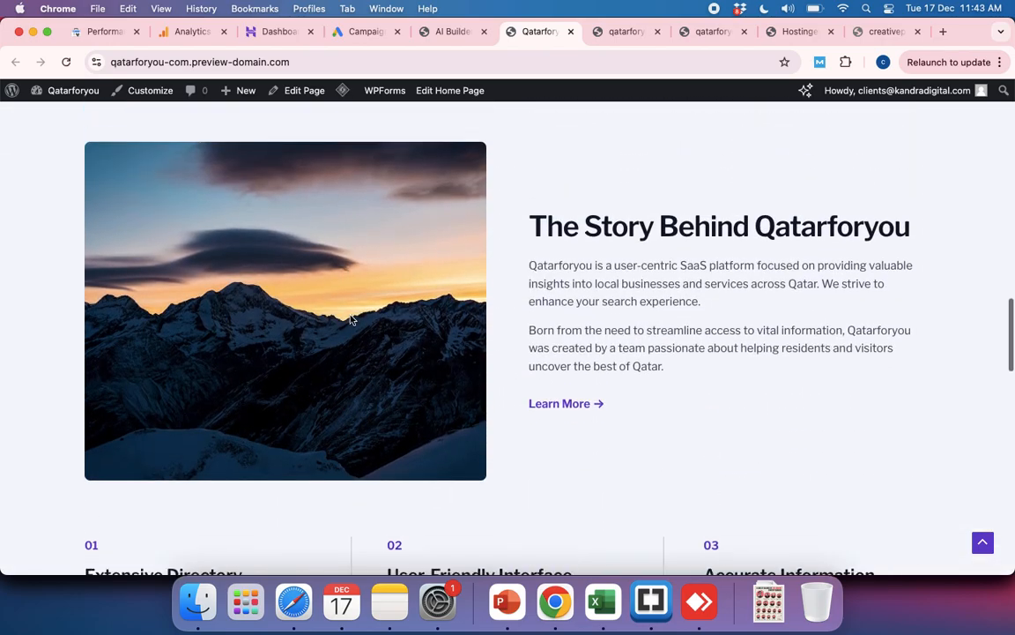
scroll(350, 320, "up", 9)
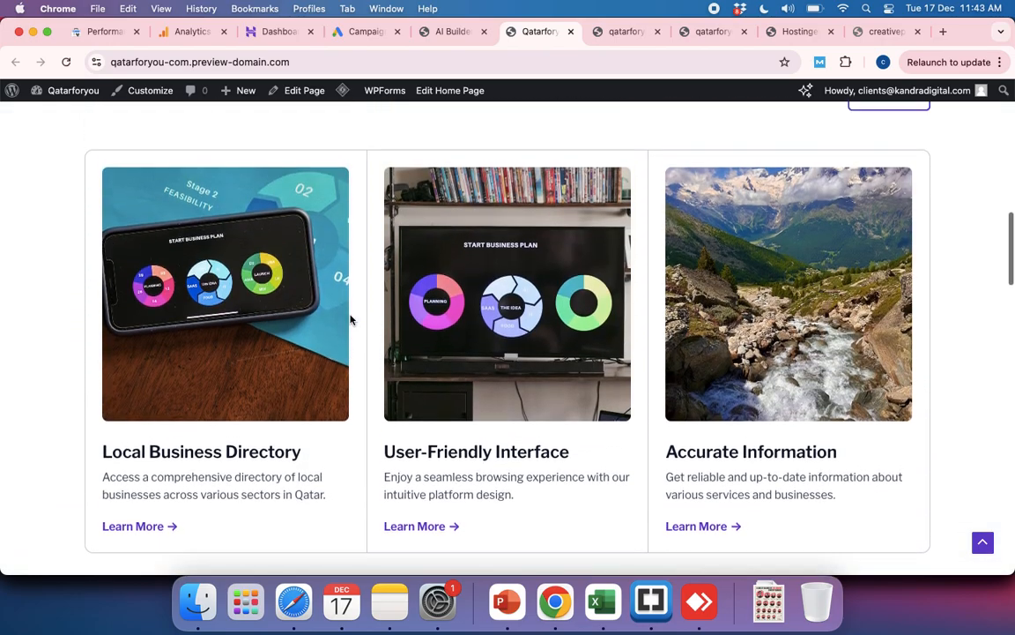
scroll(350, 320, "up", 8)
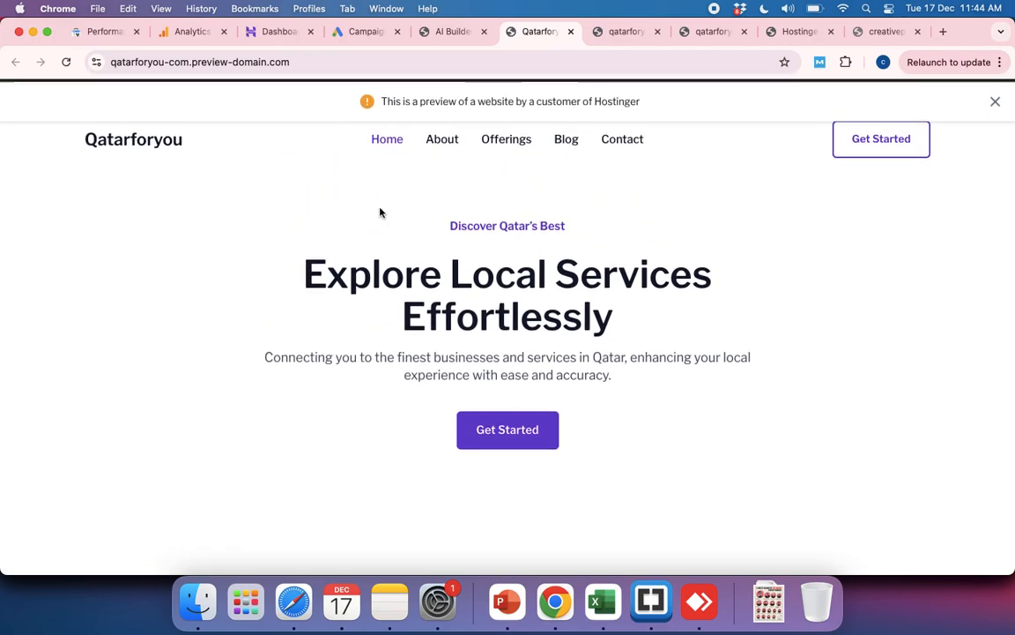
Step: Dismiss the Hostinger preview notice and look through the homepage again down to the footer
left_click(994, 98)
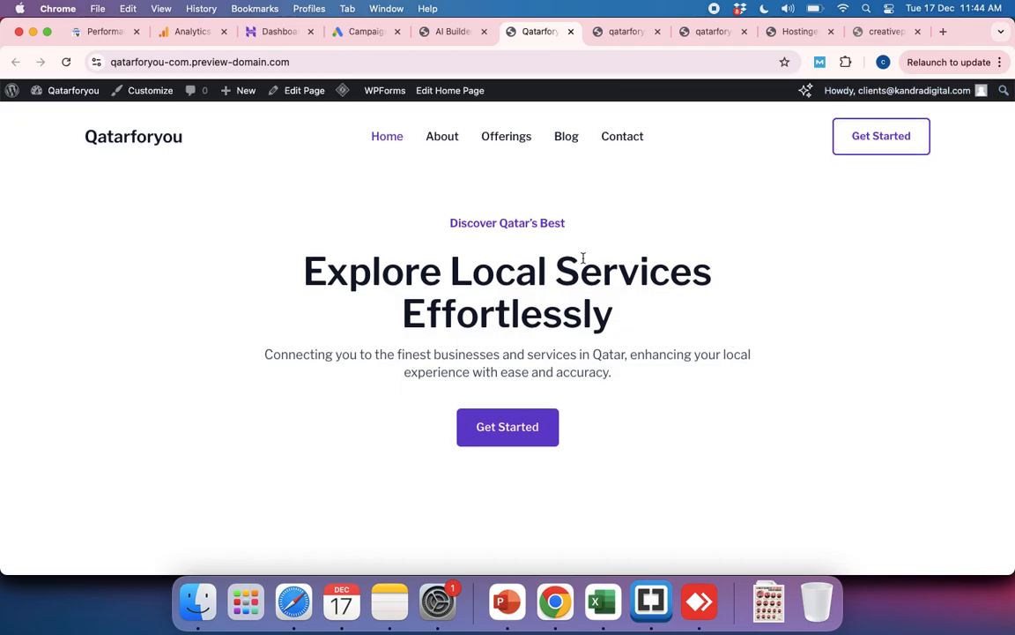
scroll(582, 259, "down", 2)
scroll(582, 260, "down", 20)
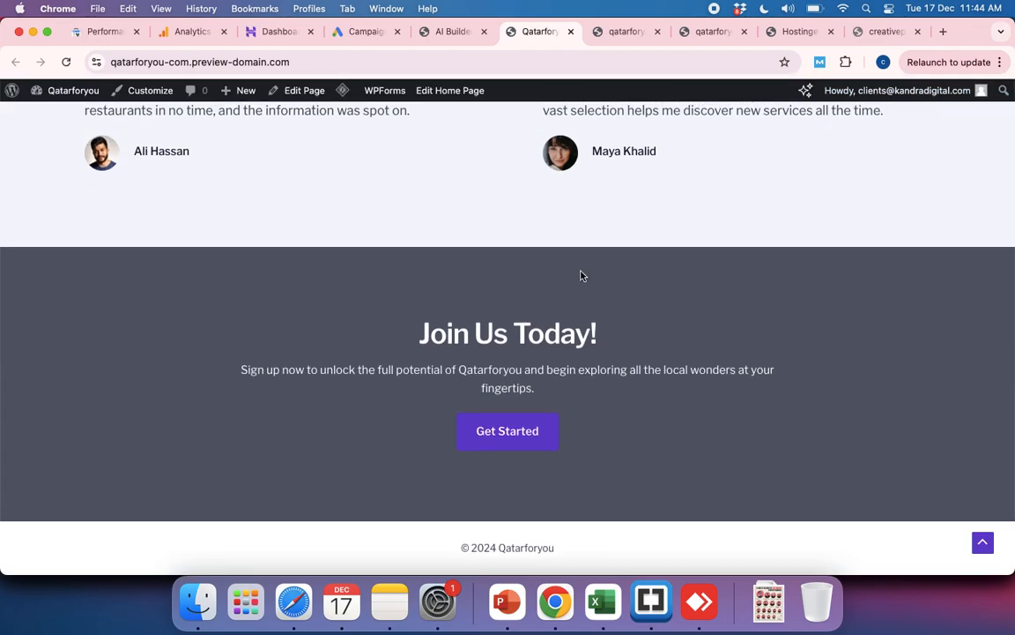
scroll(581, 264, "up", 20)
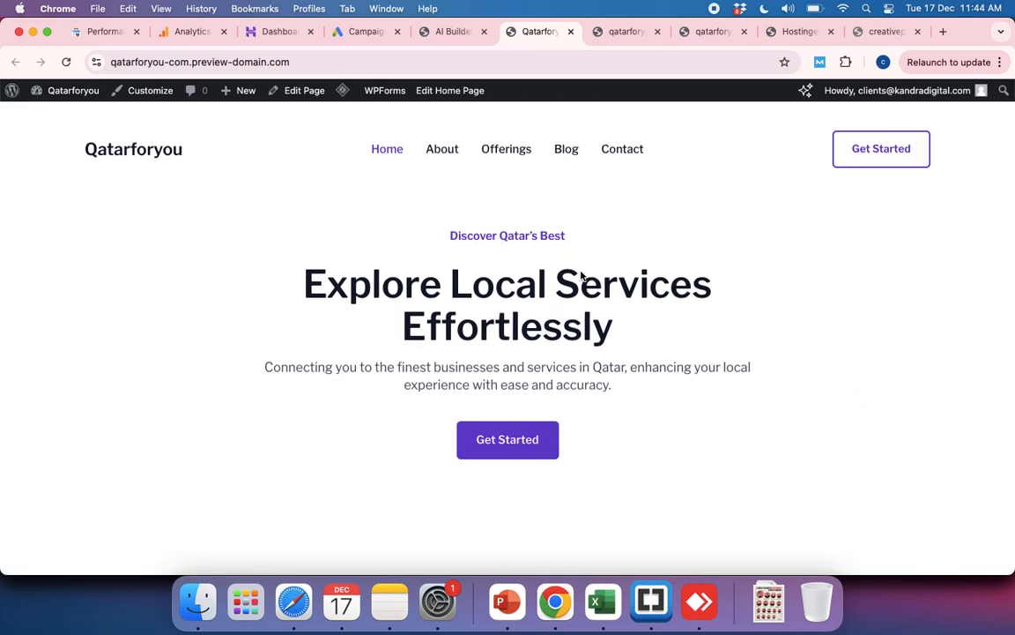
scroll(582, 276, "up", 2)
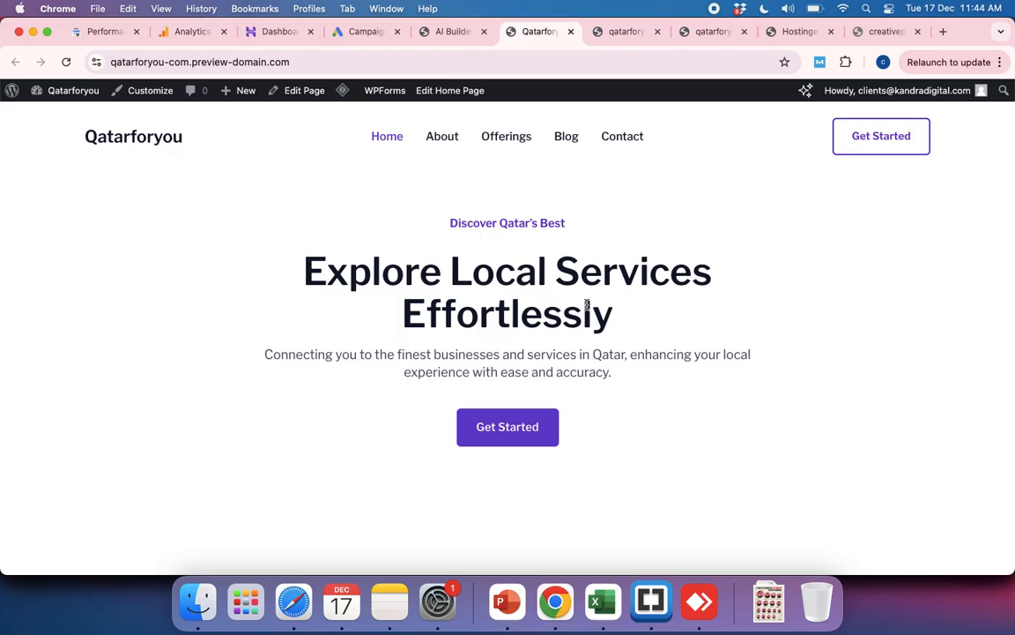
scroll(513, 401, "down", 10)
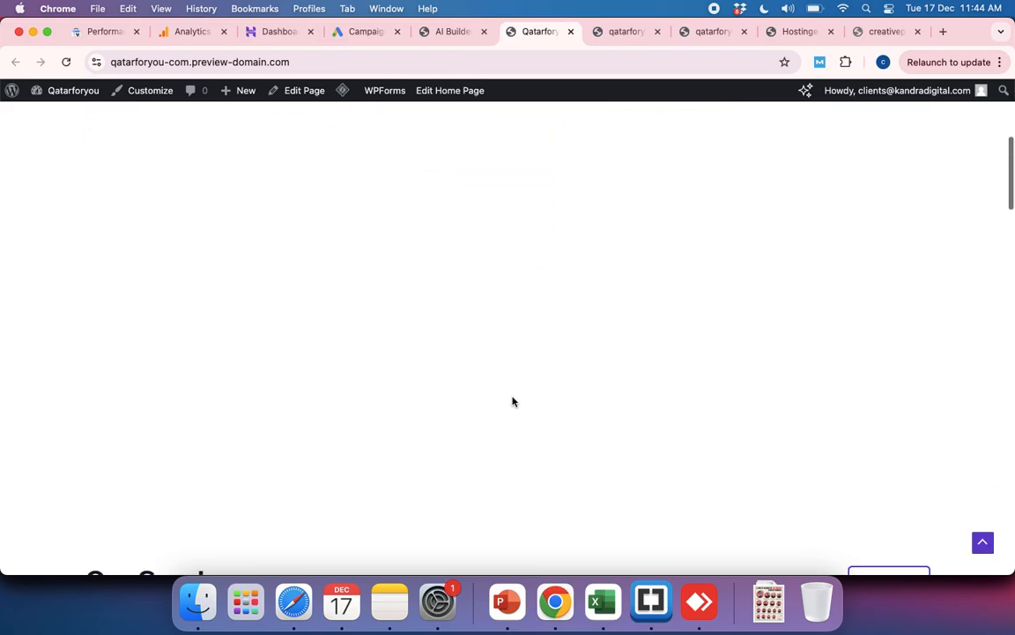
scroll(513, 401, "down", 15)
scroll(513, 401, "up", 20)
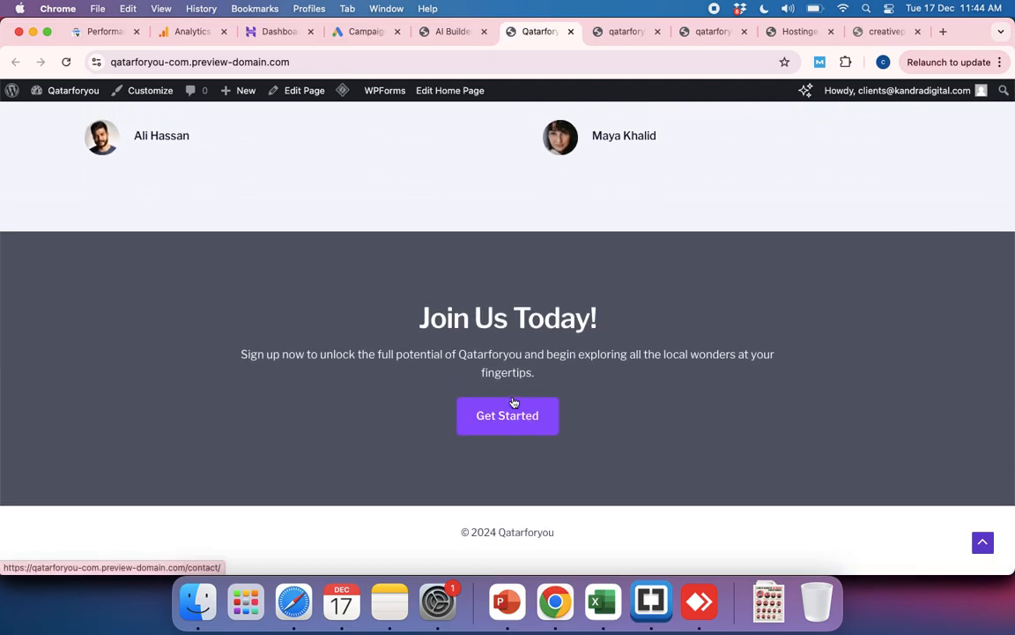
Step: Switch to Brackets and display the practice page decclass.html
scroll(513, 401, "up", 15)
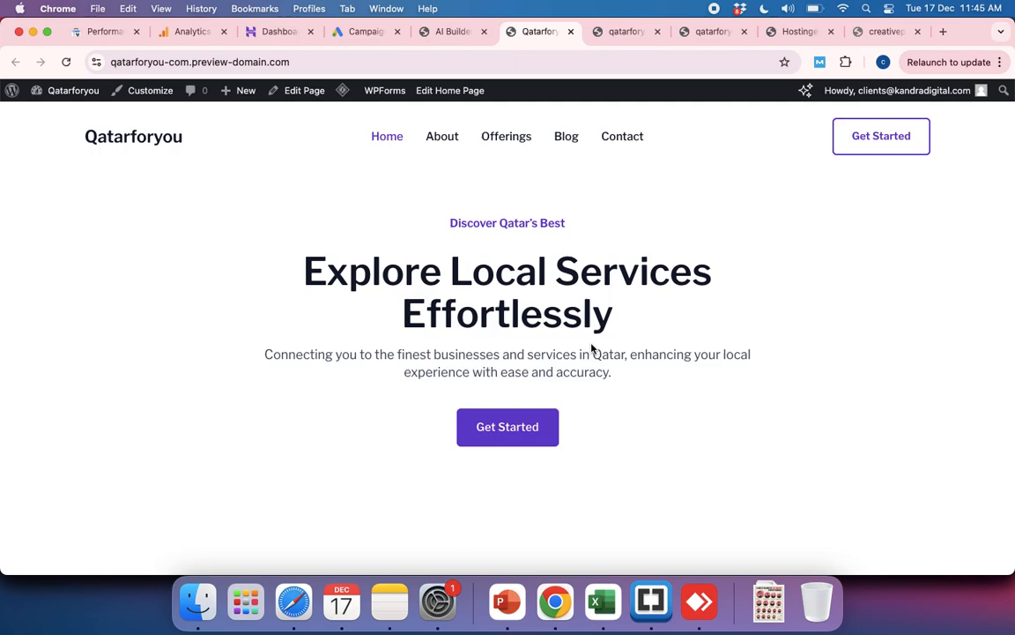
left_click(644, 614)
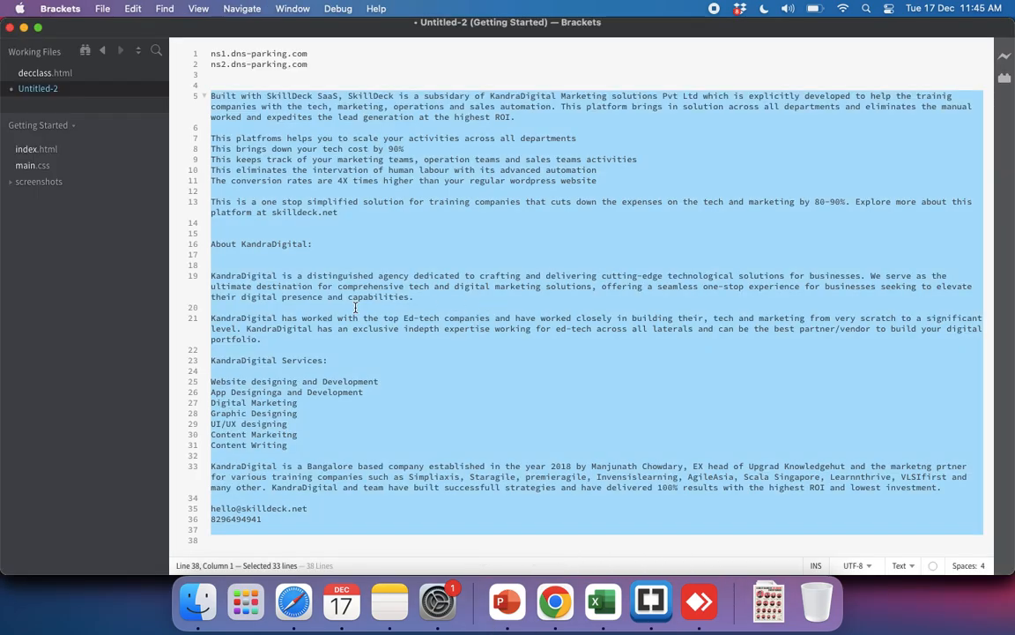
left_click(41, 74)
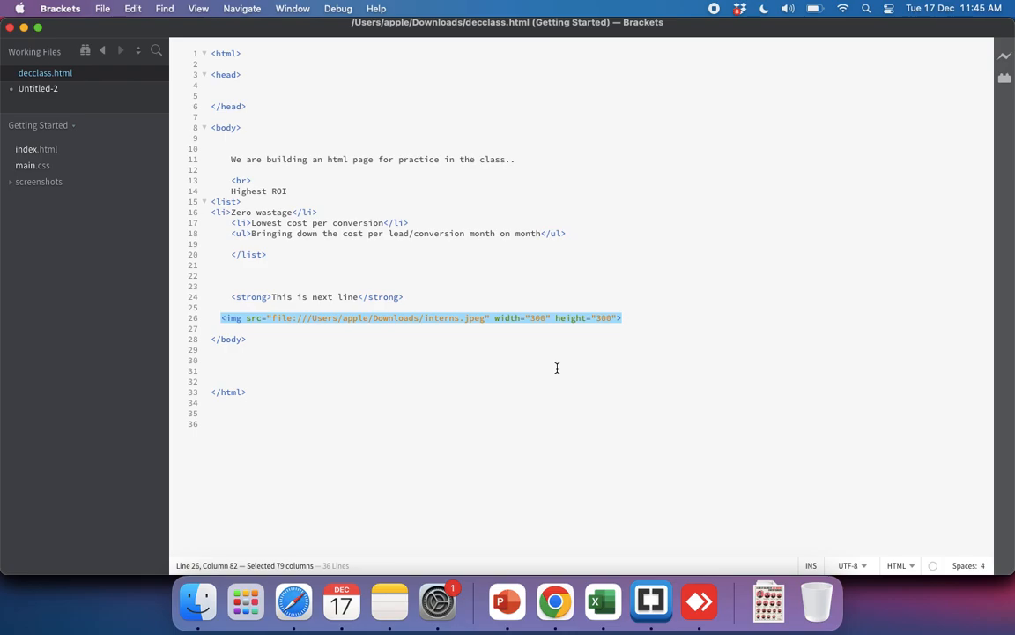
Step: Switch back to Chrome and view the Qatarforyou homepage's source code with line wrap turned on
key("super+Tab")
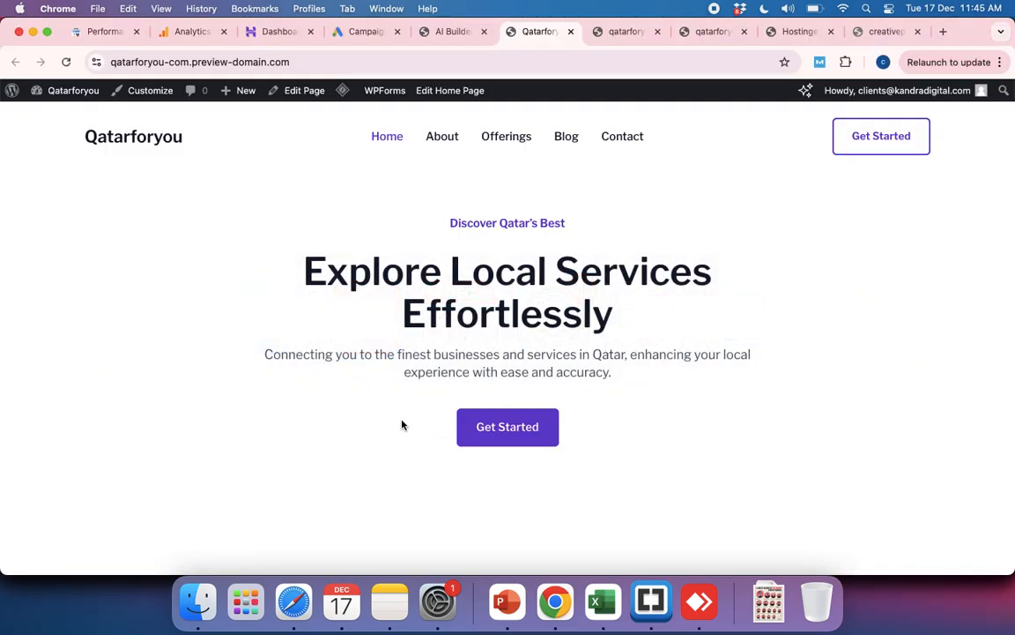
key("super+alt+u")
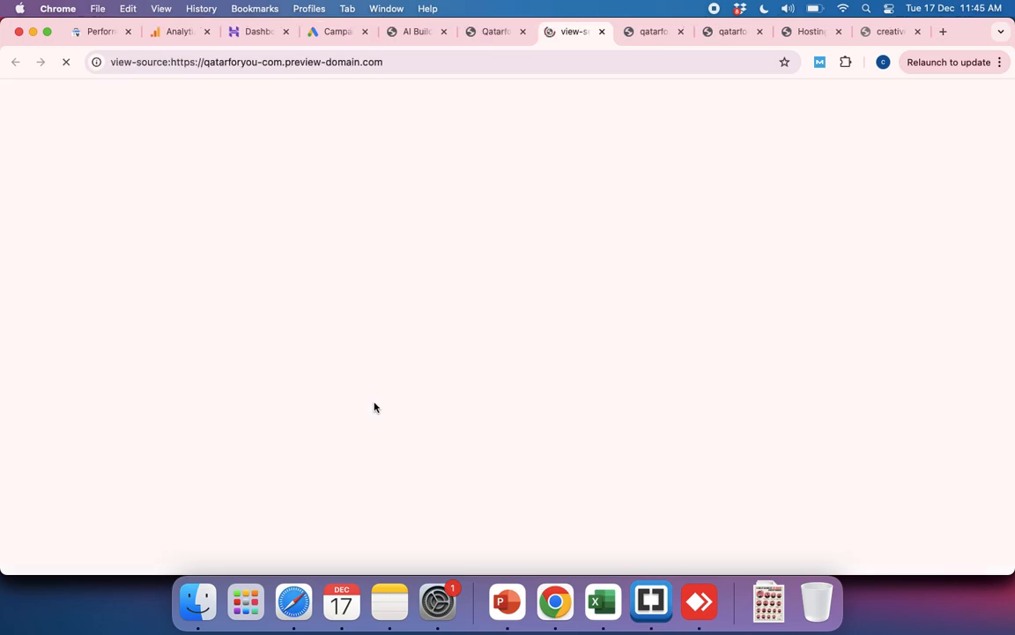
left_click(483, 34)
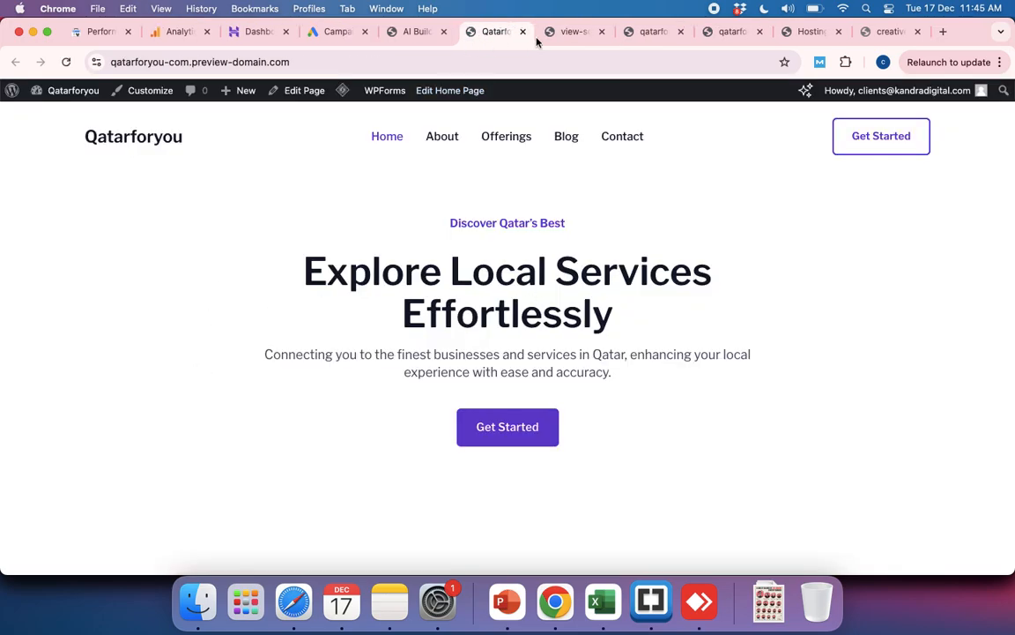
left_click(547, 35)
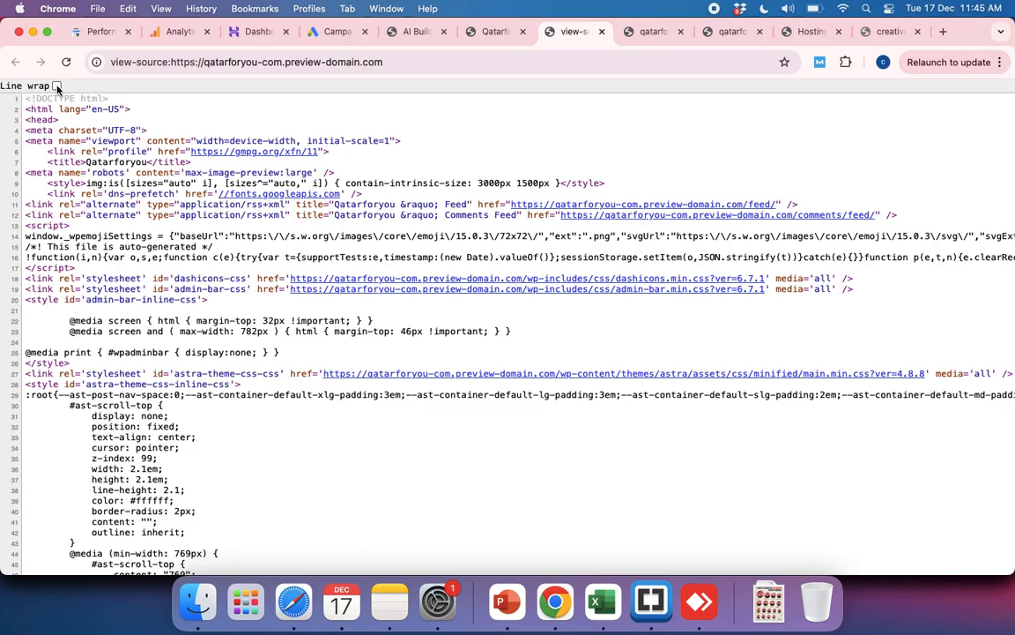
left_click(56, 86)
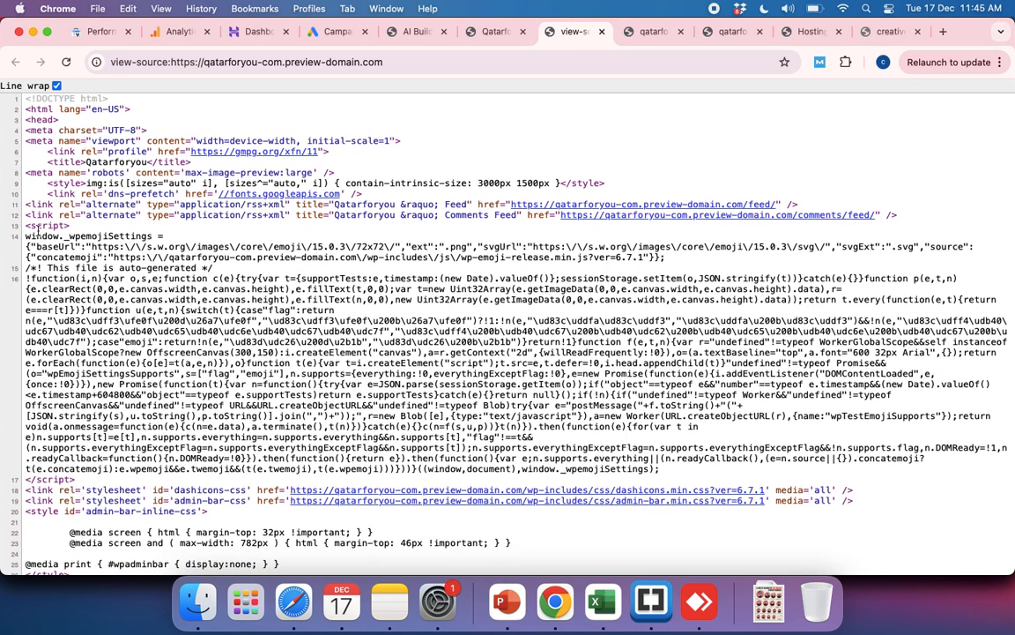
Step: Examine the homepage source, from the opening script block through the Astra theme's inline CSS, and return to its beginning
left_click_drag(26, 227, 459, 482)
scroll(460, 481, "down", 20)
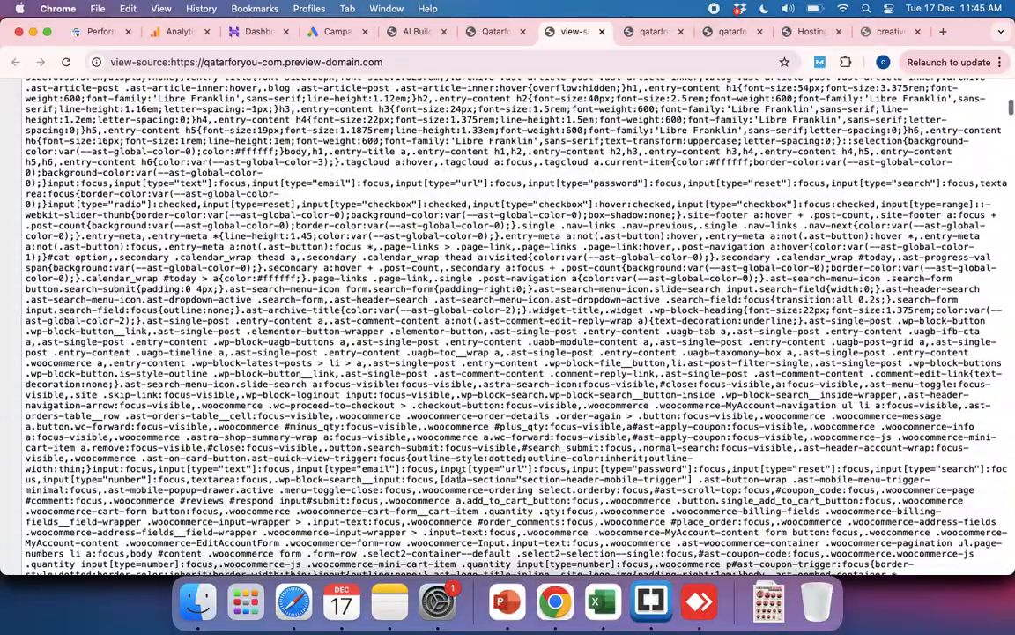
scroll(459, 481, "down", 20)
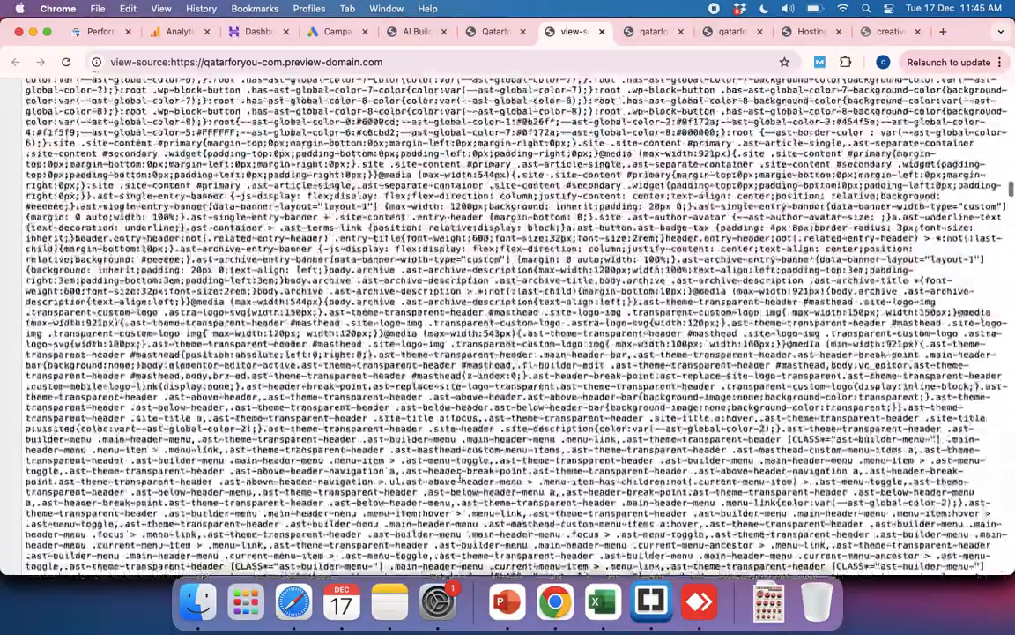
scroll(482, 309, "down", 20)
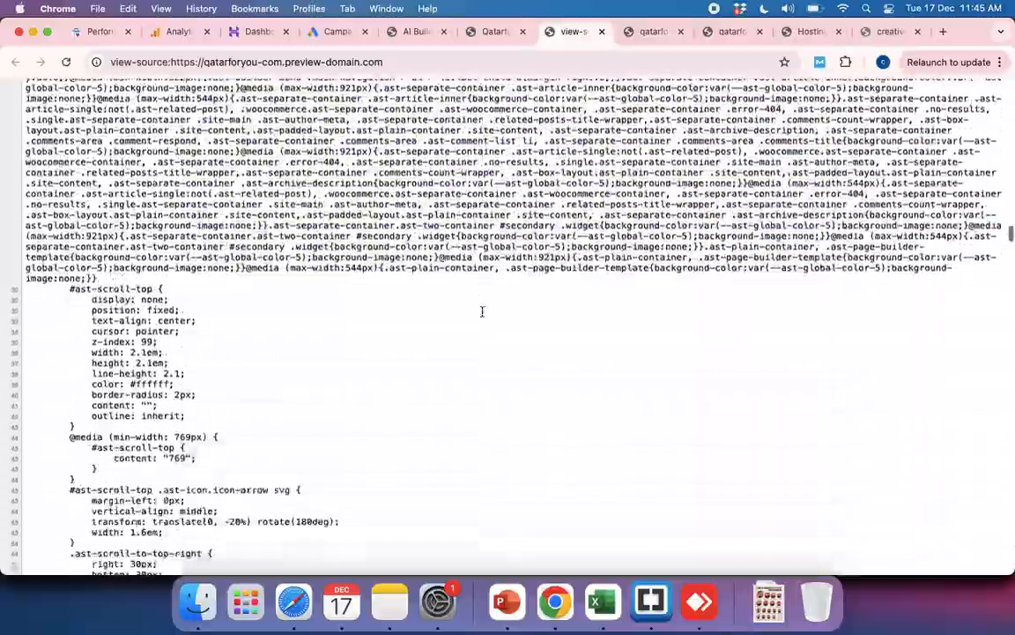
scroll(482, 310, "up", 20)
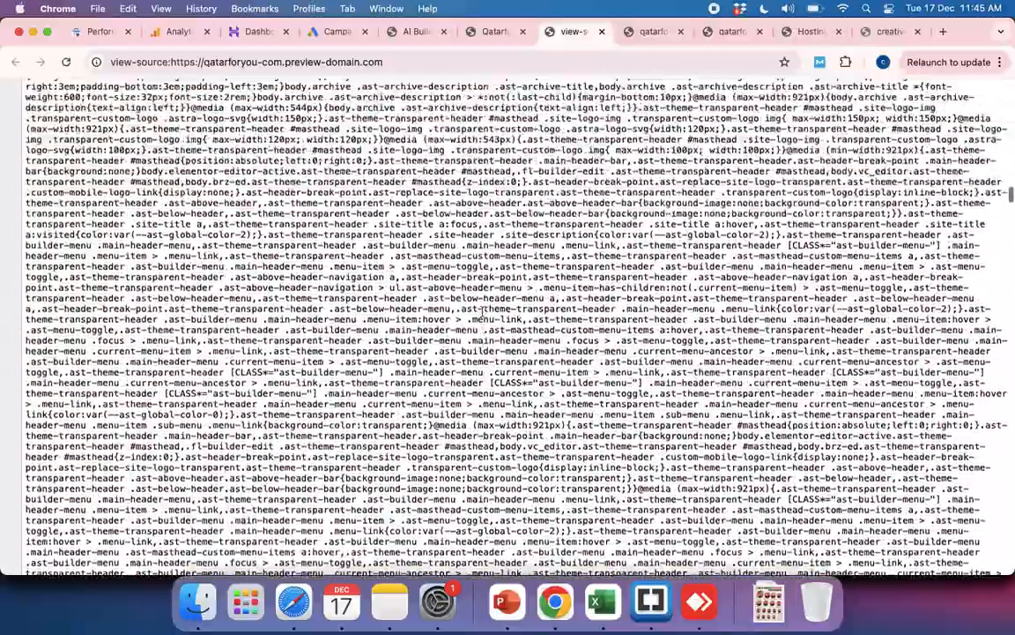
scroll(482, 310, "up", 20)
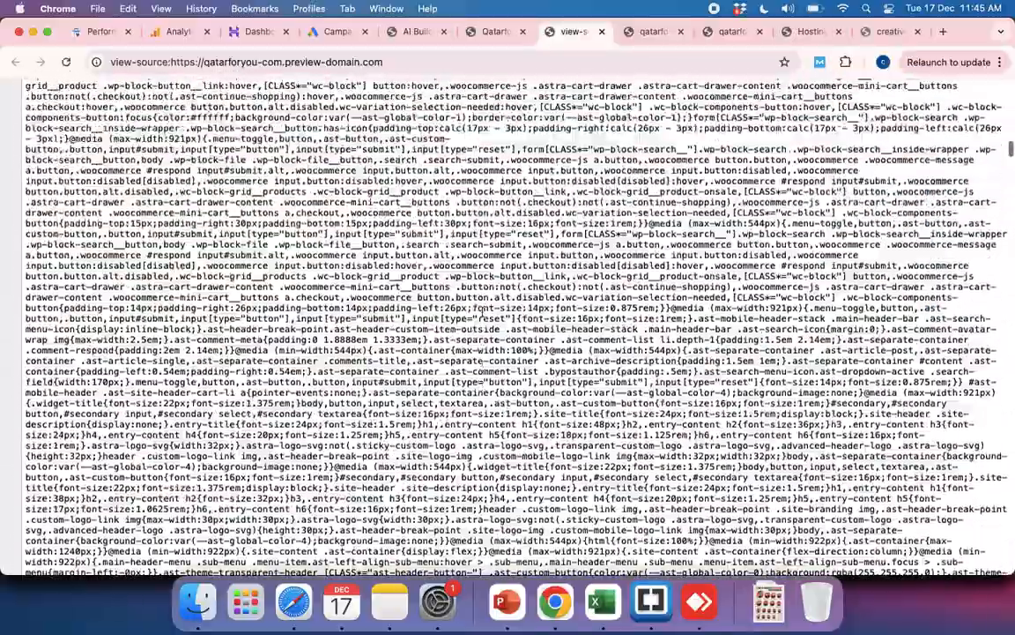
scroll(482, 310, "up", 20)
scroll(493, 291, "down", 10)
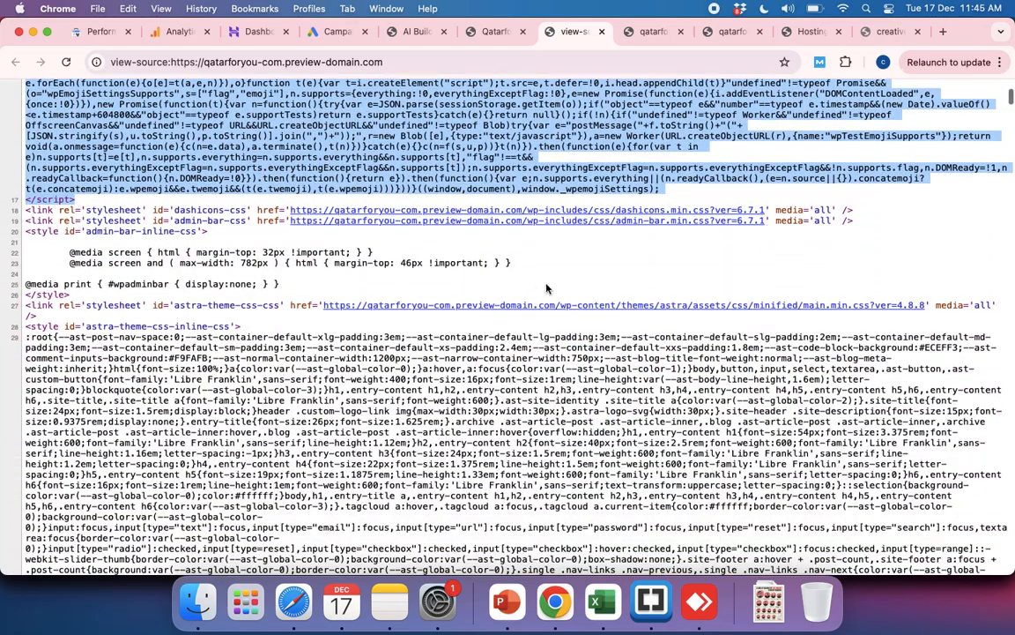
left_click(547, 288)
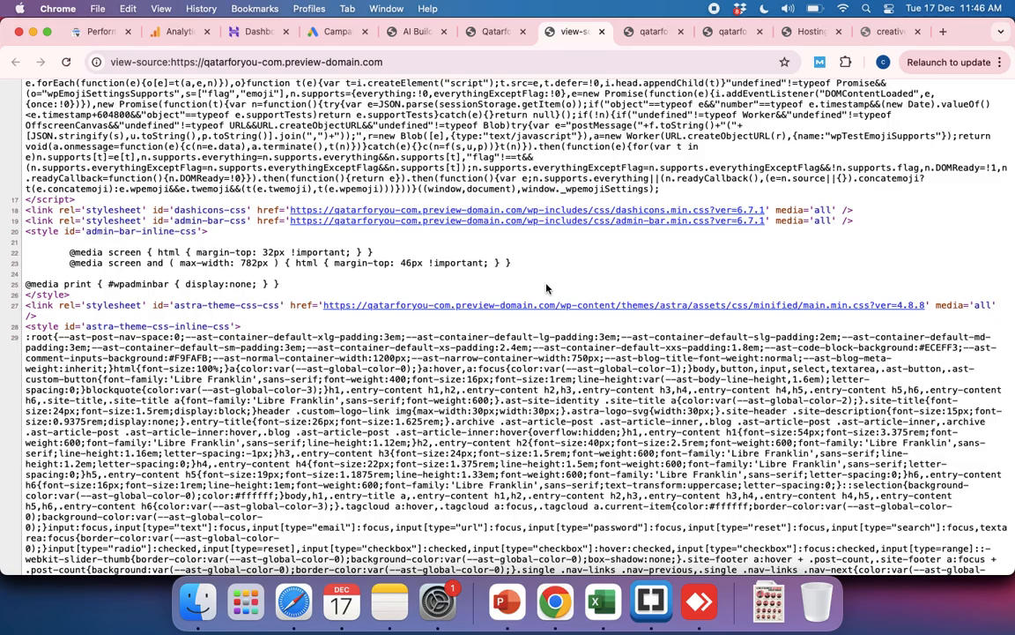
scroll(547, 288, "up", 10)
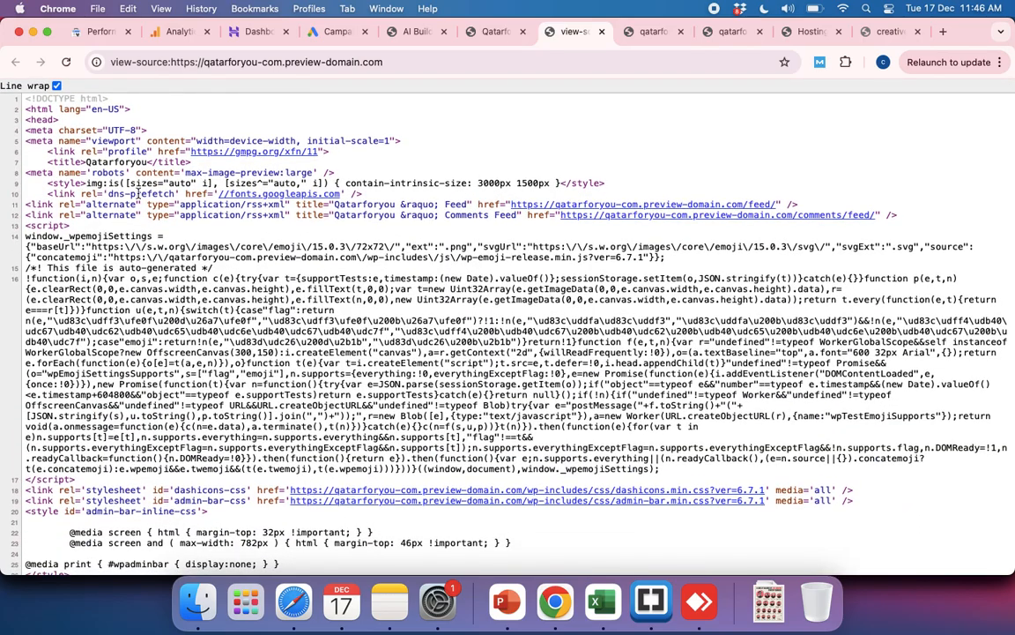
Step: Compare the opening html and head tags in the page source with those of decclass.html in Brackets
left_click_drag(25, 104, 216, 156)
key("super+Tab")
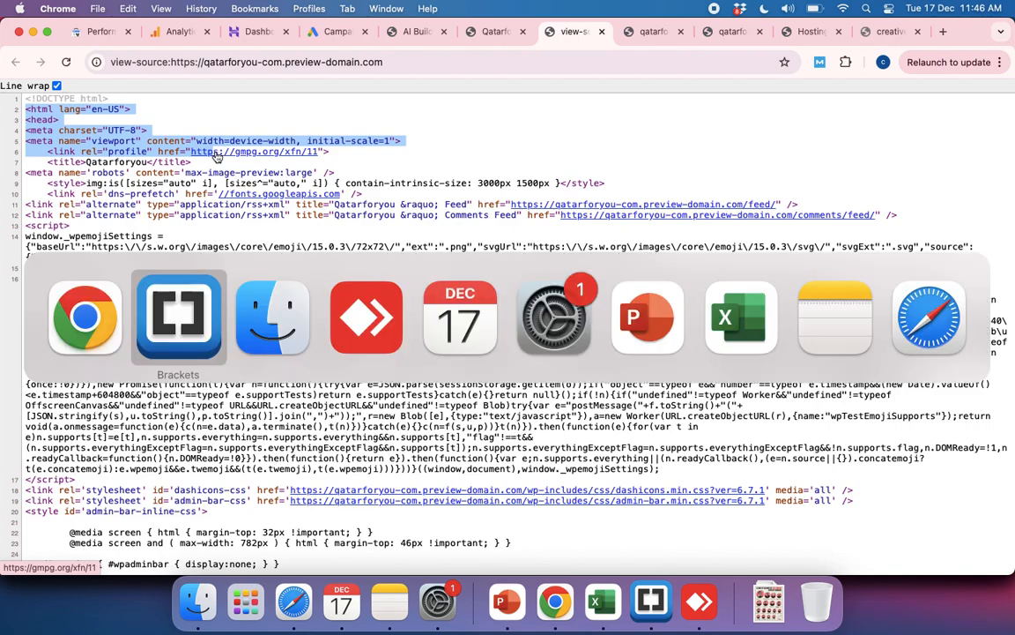
left_click(241, 54)
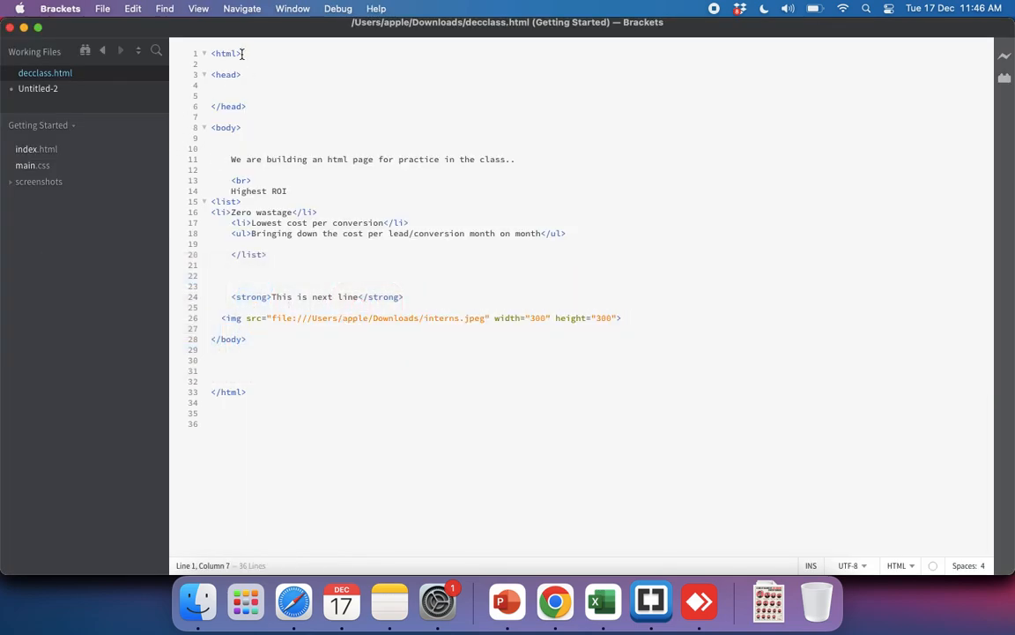
left_click_drag(242, 54, 242, 78)
left_click(226, 79)
left_click(251, 78)
left_click(241, 85)
left_click_drag(225, 87, 293, 98)
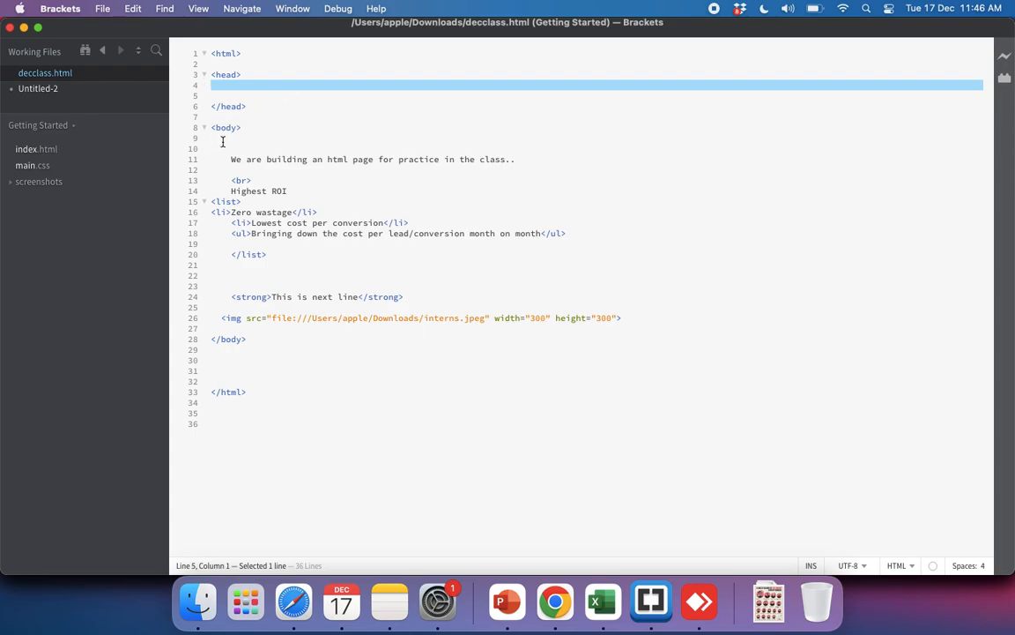
Step: Return to the rendered Qatarforyou homepage in Chrome and look through it down to the footer and back to the hero
key("super+Tab")
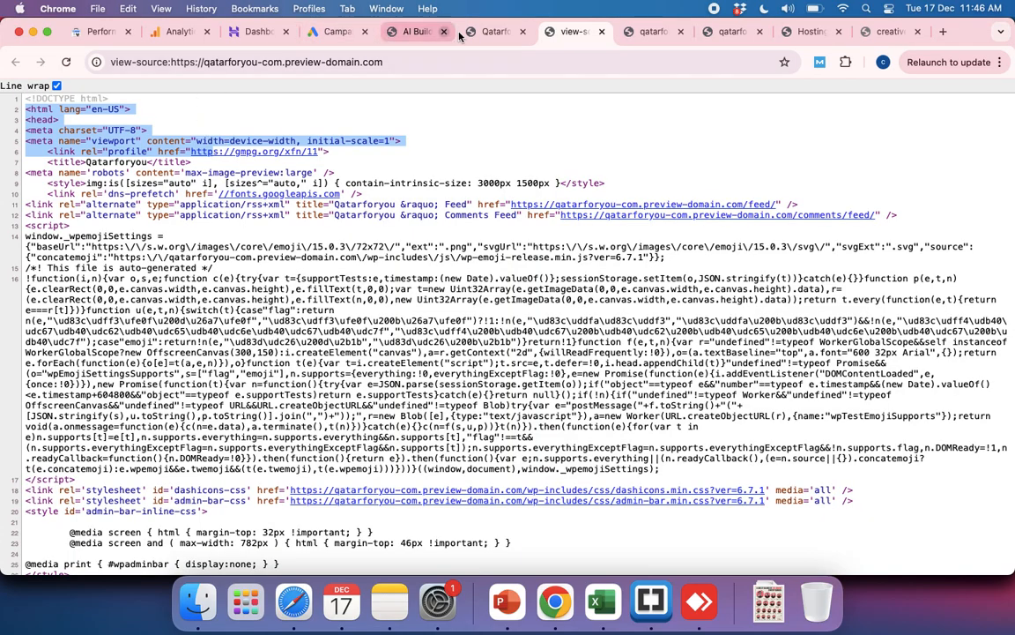
left_click(483, 31)
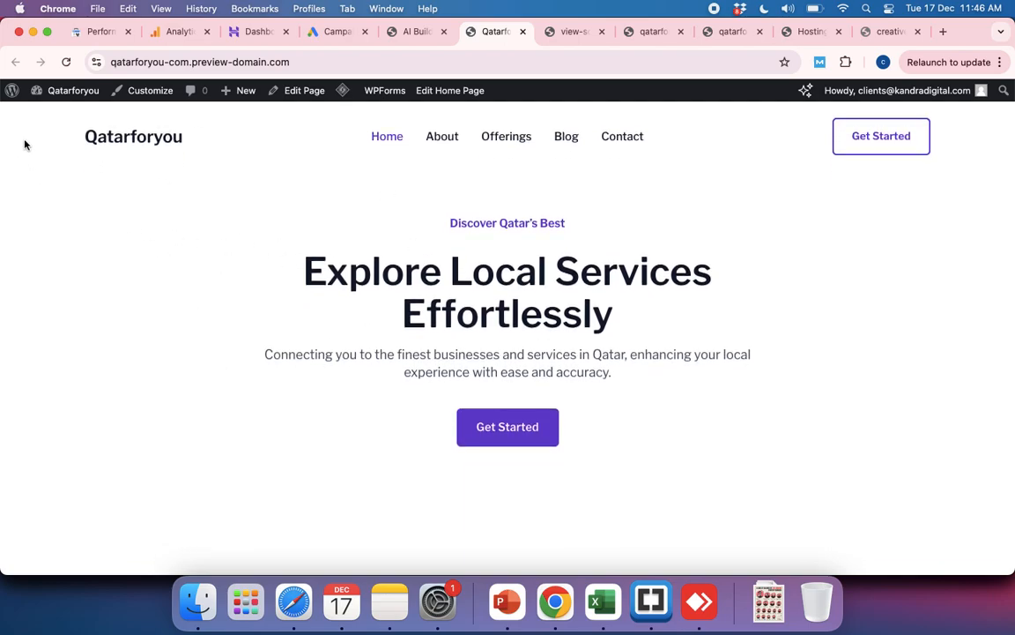
left_click_drag(16, 138, 801, 572)
left_click(801, 571)
scroll(753, 513, "down", 6)
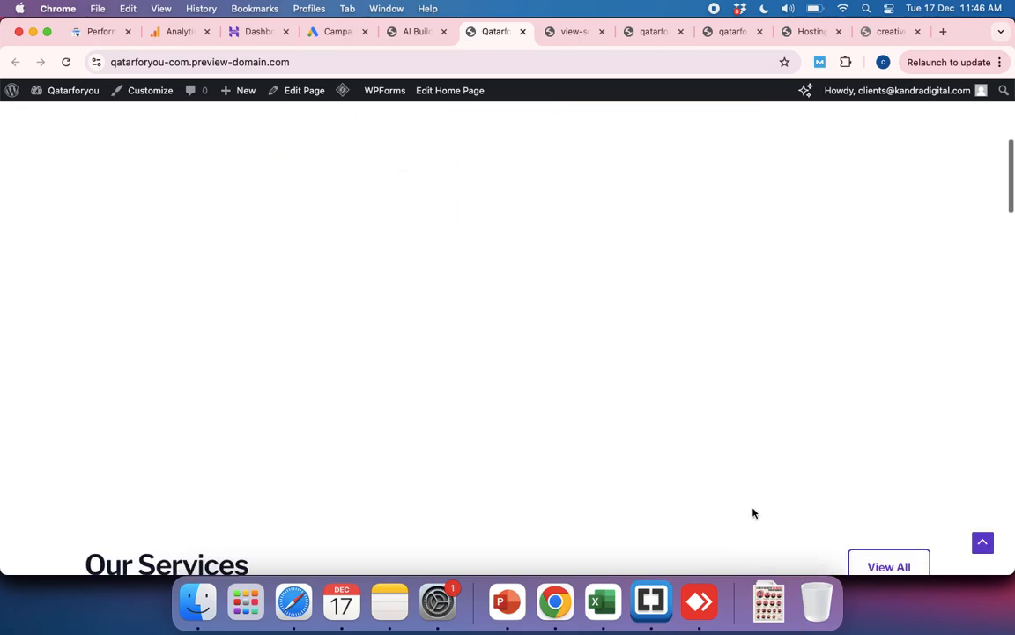
scroll(620, 296, "down", 15)
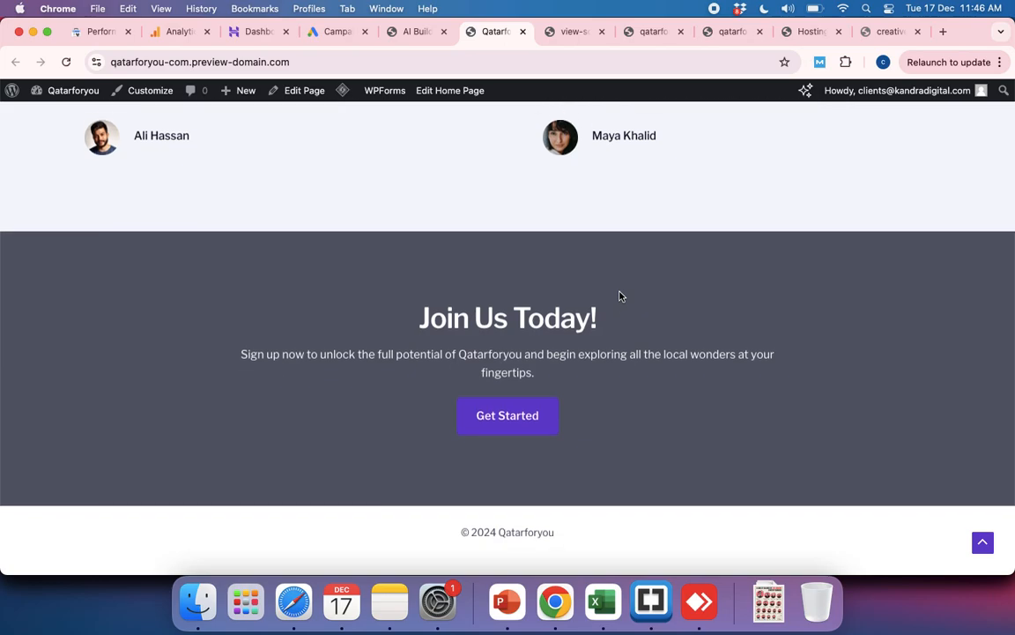
scroll(620, 296, "up", 10)
scroll(620, 296, "up", 12)
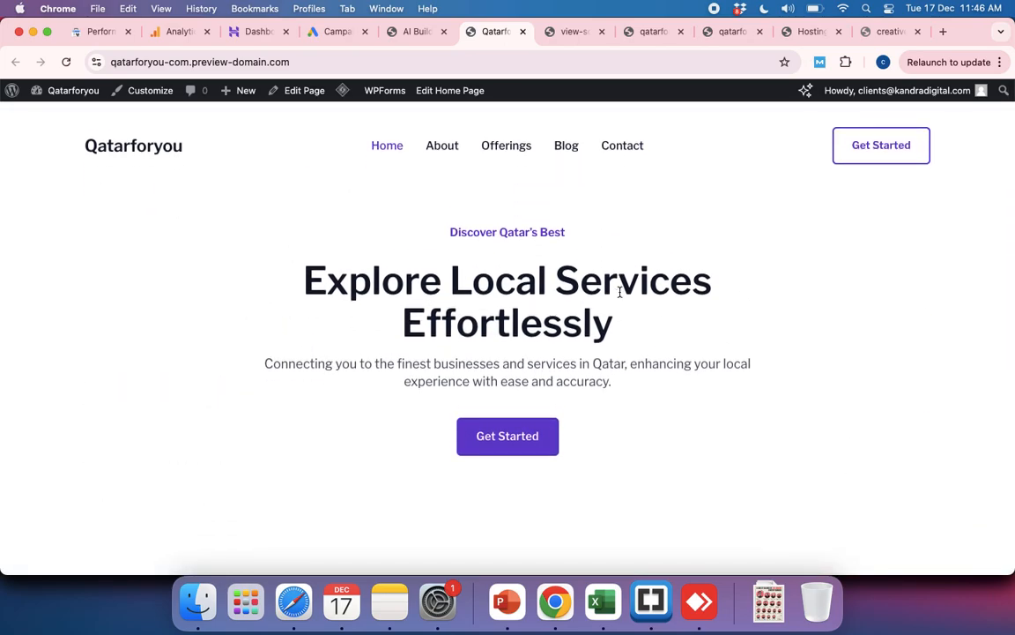
Step: Highlight the homepage's Qatarforyou site title, Explore Local Services Effortlessly headline and description in turn, and clear the selection
left_click_drag(193, 148, 83, 143)
left_click(196, 154)
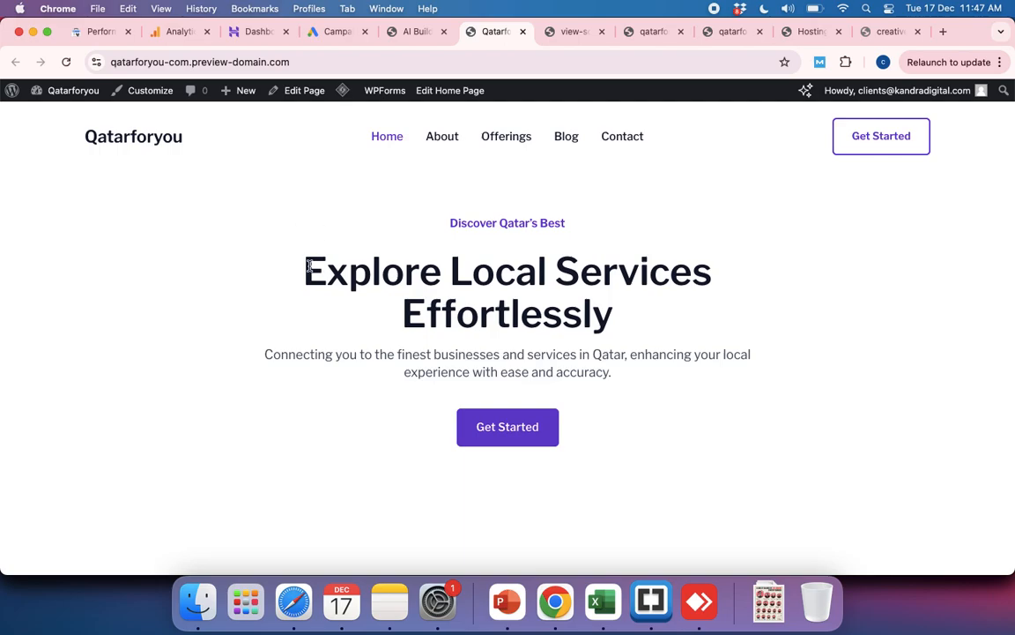
left_click_drag(308, 268, 677, 331)
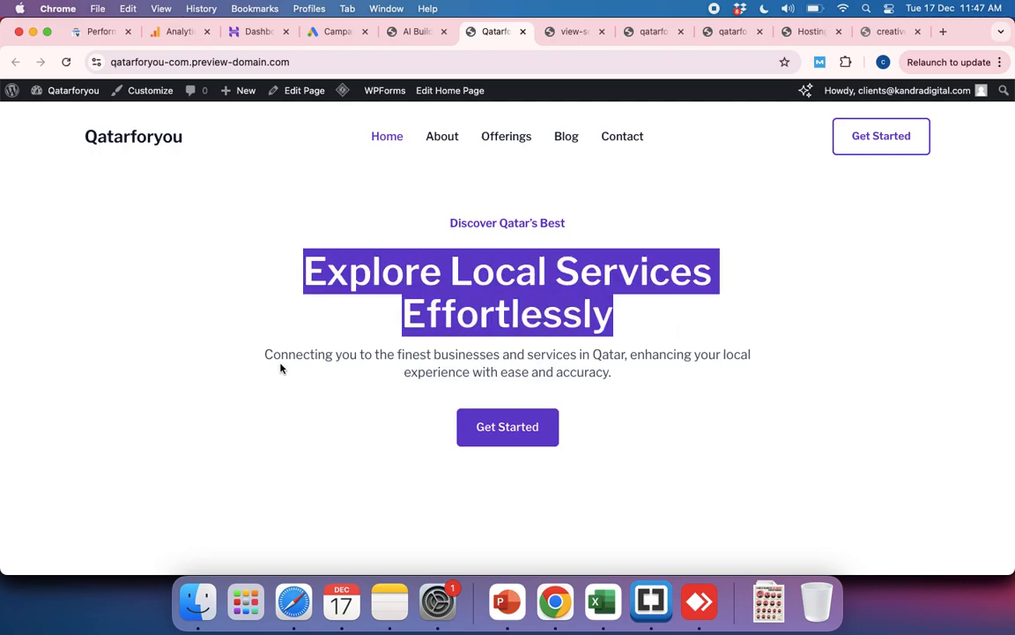
left_click_drag(266, 356, 654, 383)
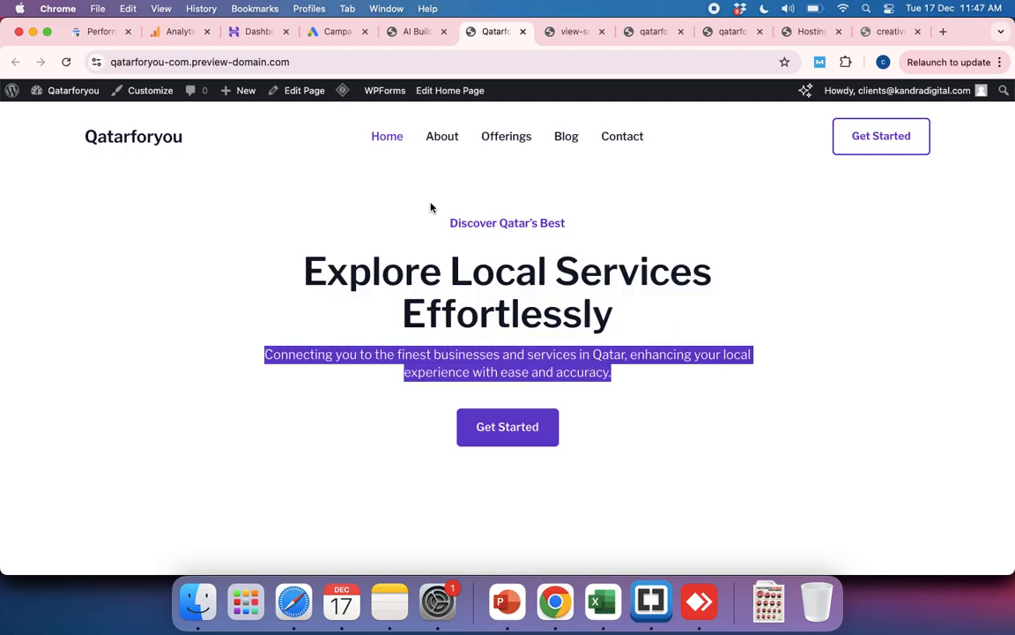
left_click(201, 168)
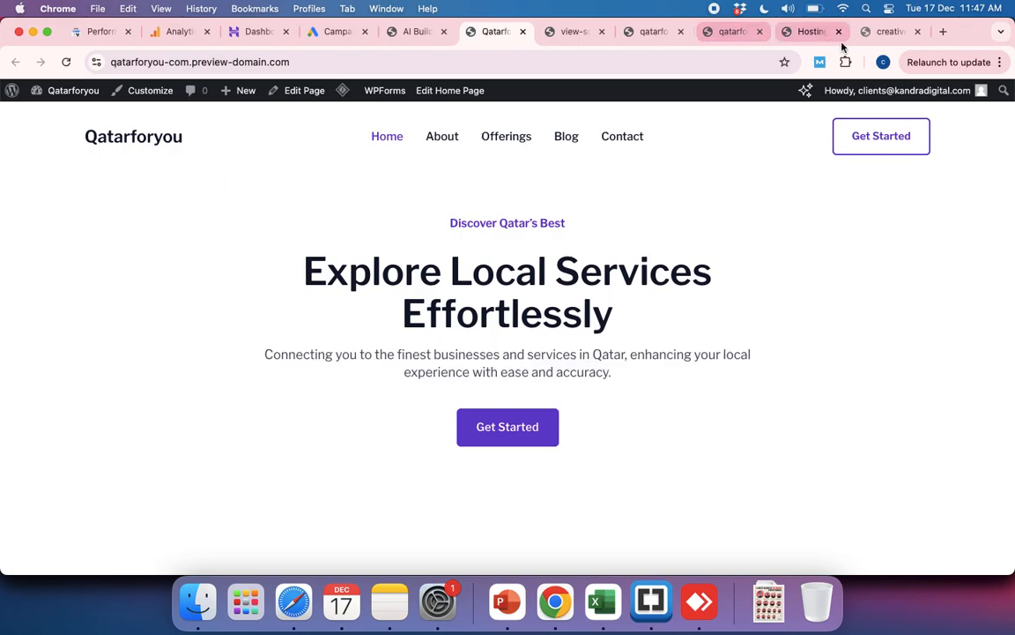
Step: Open placementfirst.com in place of the Creative Print & Pack admin page and review its homepage down to the footer
left_click(813, 32)
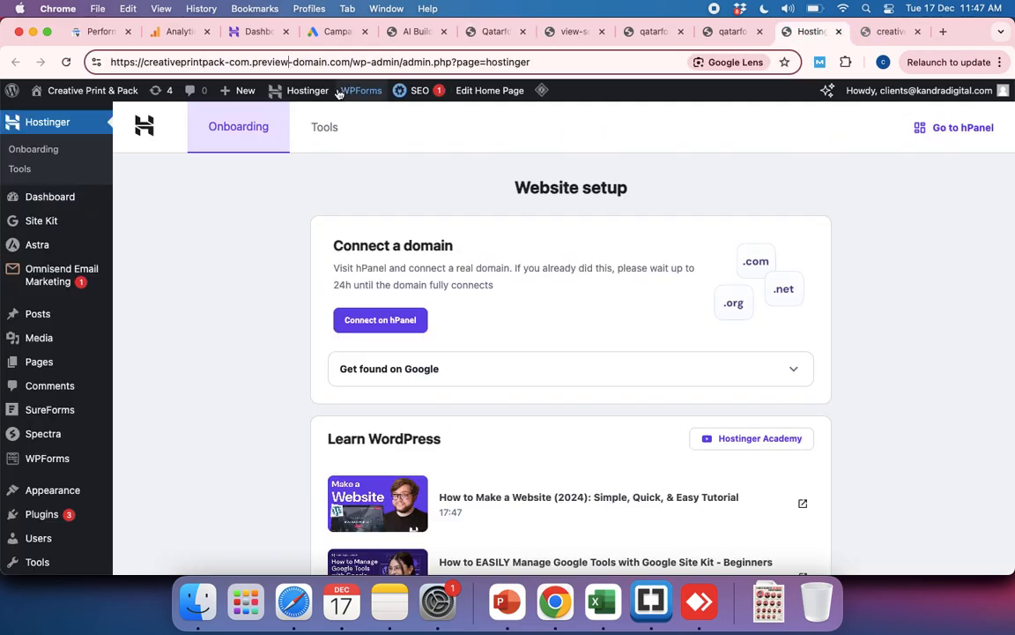
left_click(302, 61)
type("place")
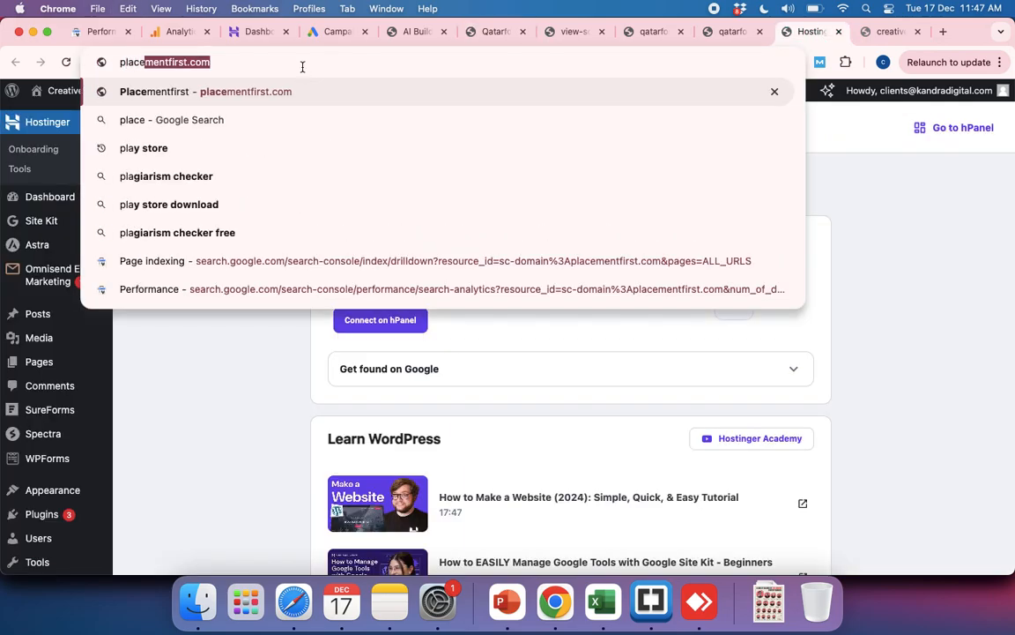
key("Return")
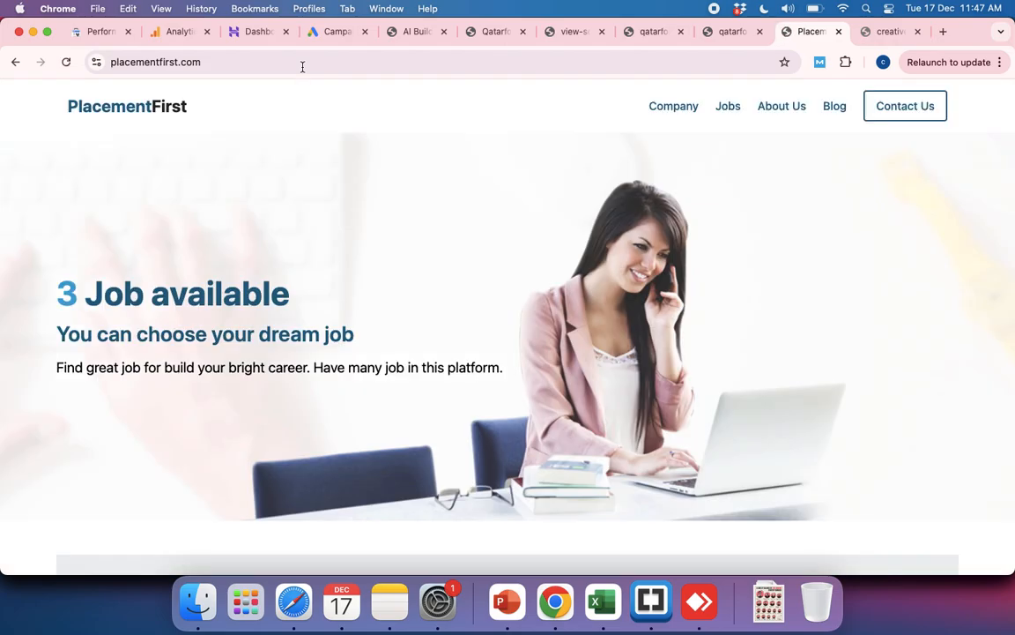
scroll(505, 347, "down", 3)
scroll(505, 347, "down", 10)
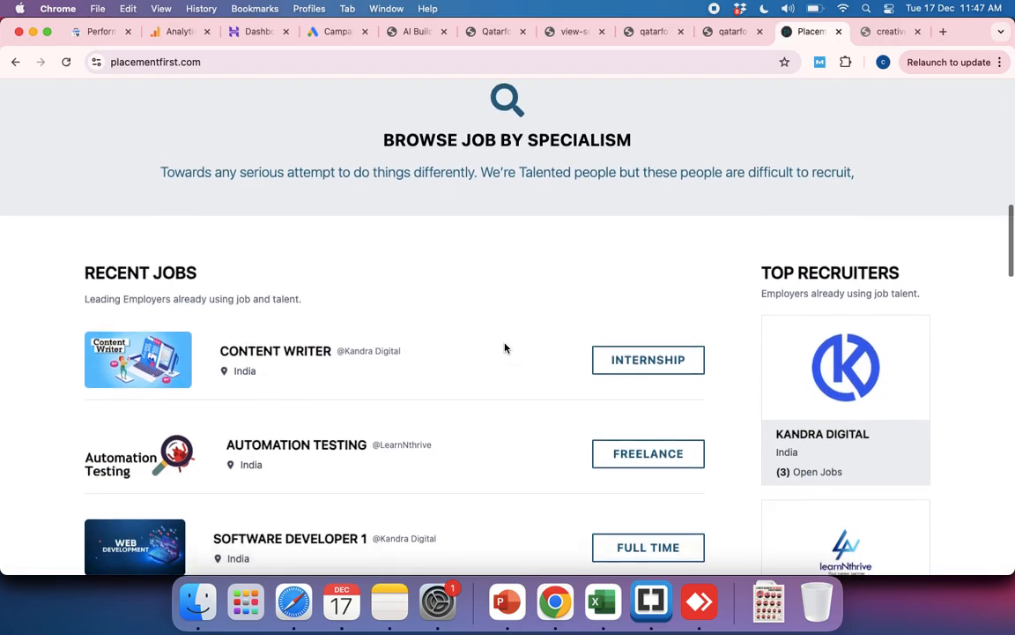
scroll(505, 347, "down", 10)
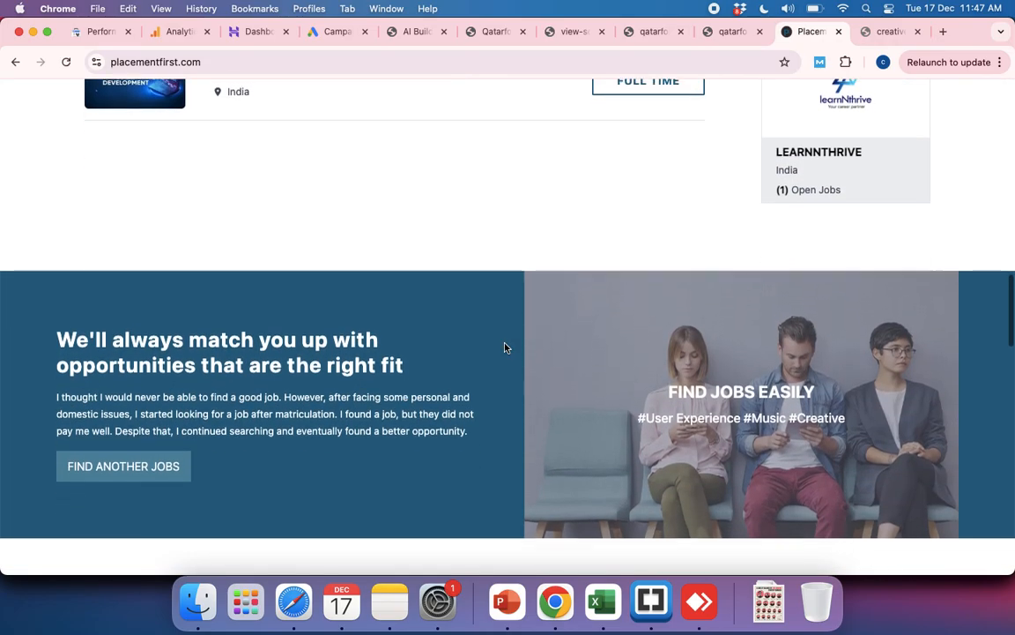
scroll(506, 349, "down", 10)
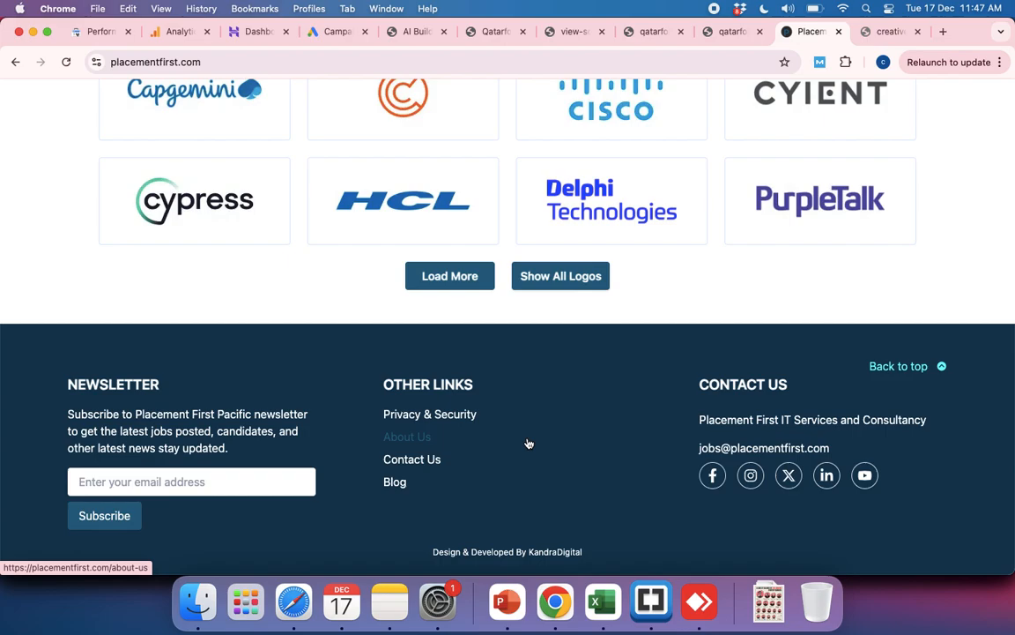
scroll(529, 443, "up", 20)
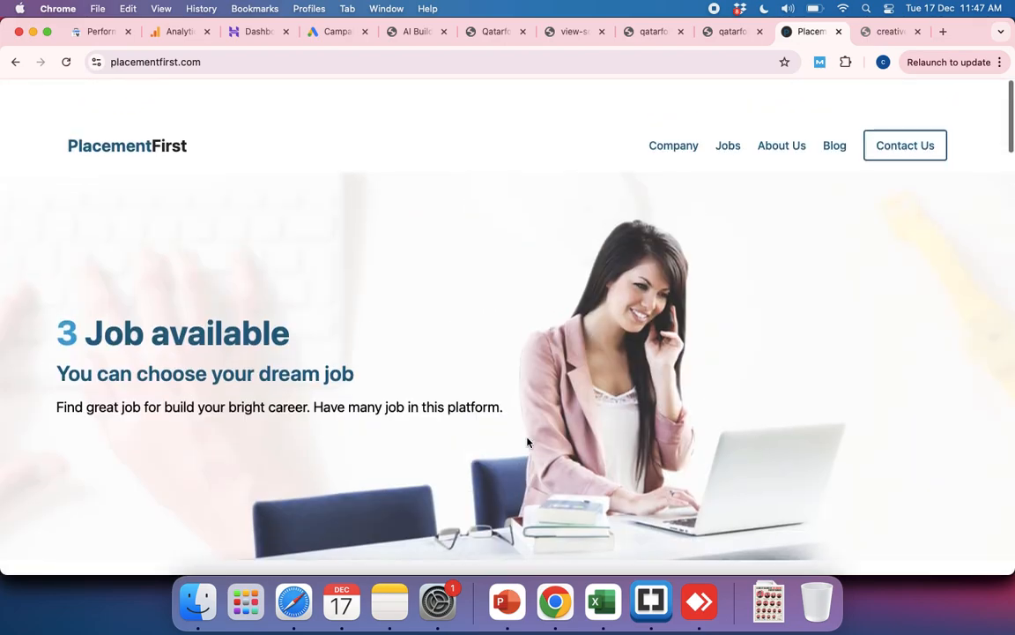
Step: Highlight placementfirst.com's web address at the start of its homepage, reveal the full address, and clear the selection
scroll(527, 443, "down", 1)
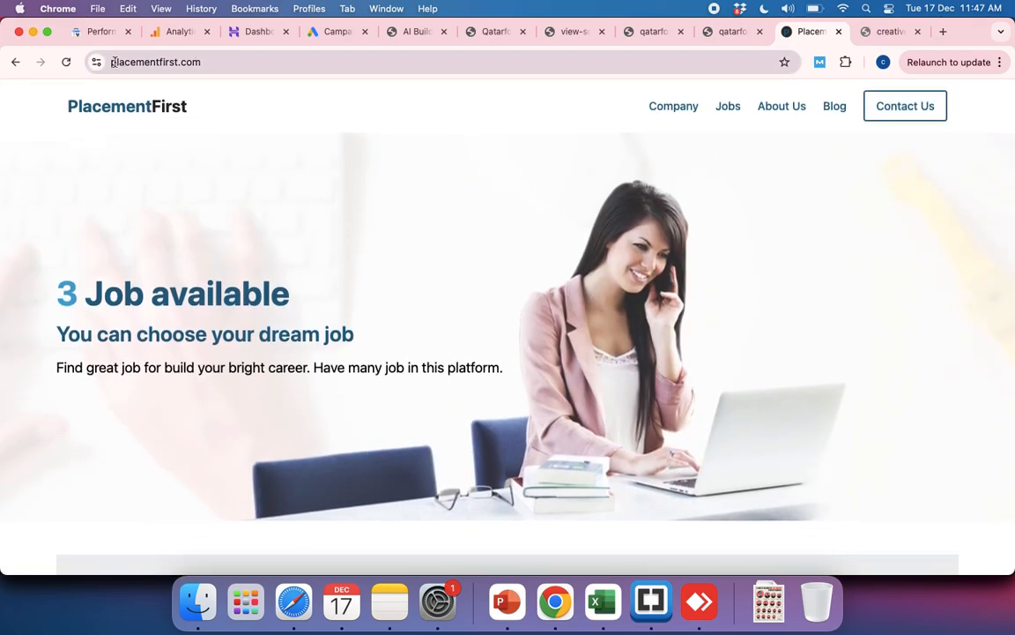
left_click(113, 61)
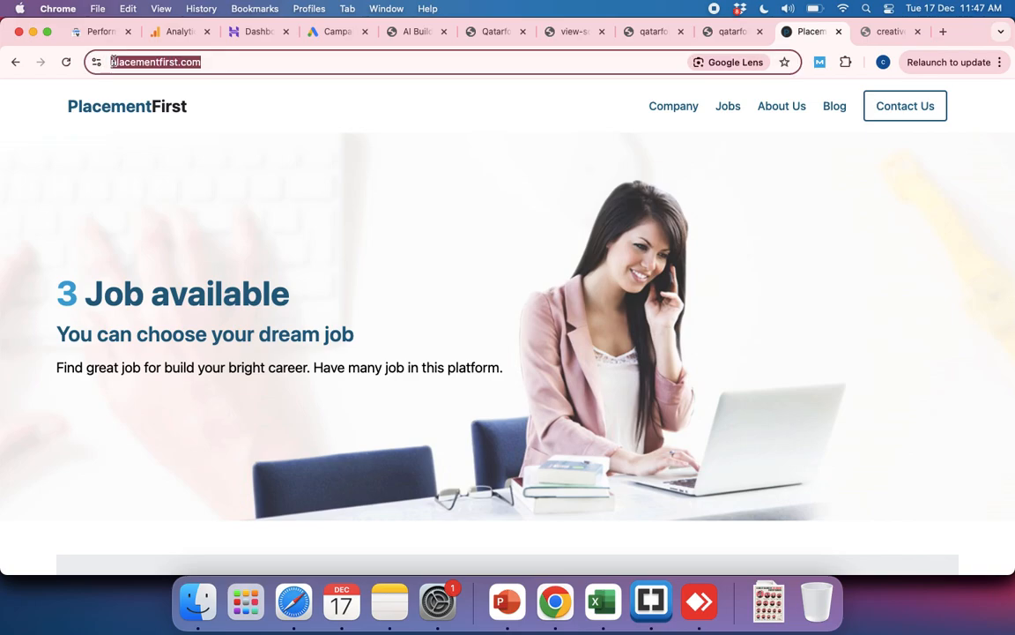
left_click(114, 63)
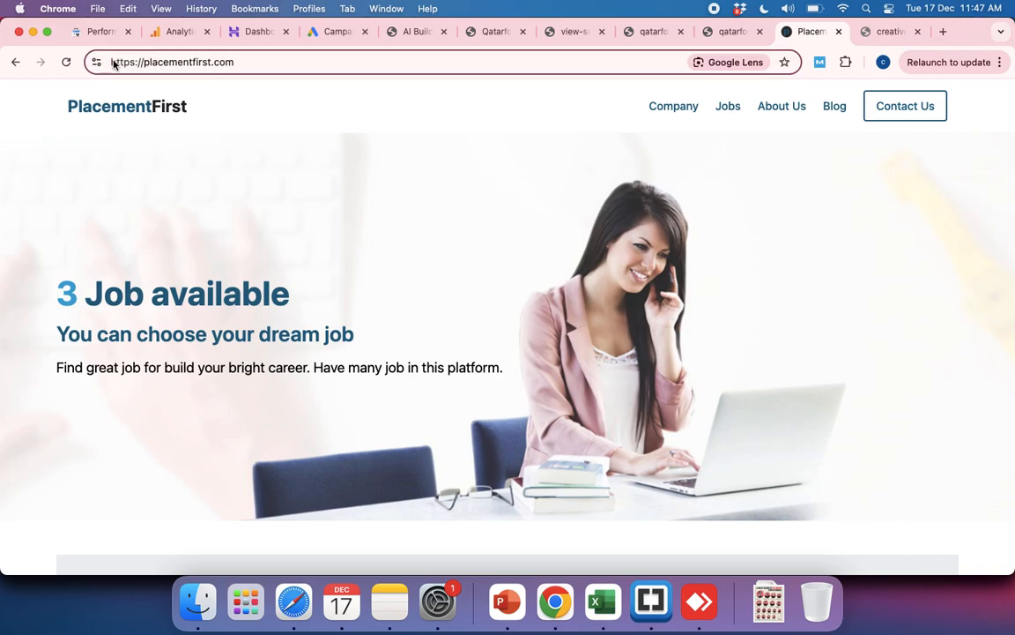
left_click(467, 201)
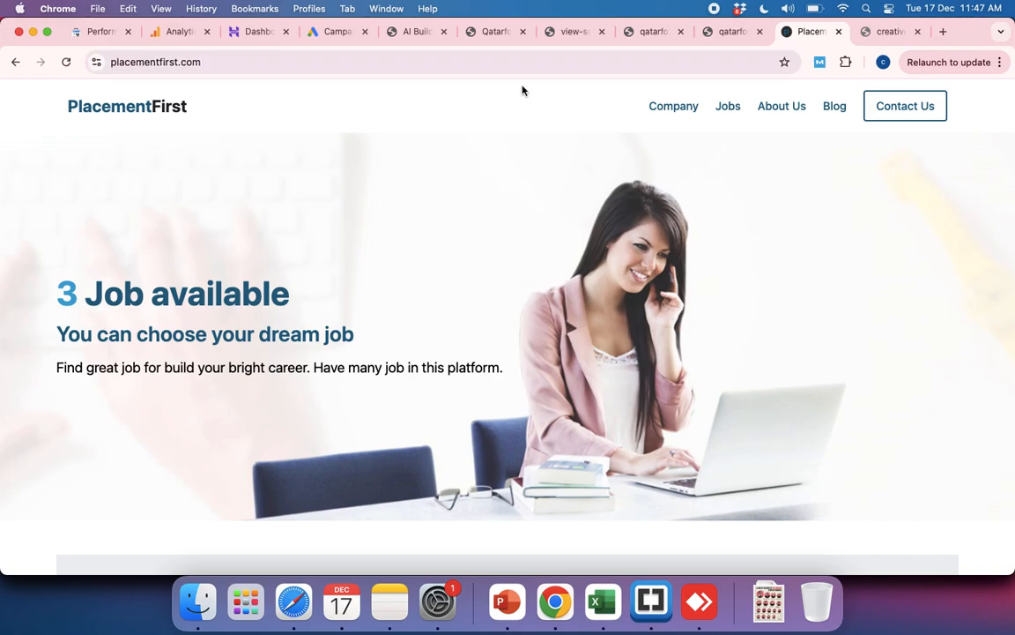
Step: Open learnnthrive.com in place of placementfirst.com and look through its homepage down to the bootcamp listings and back up
left_click(424, 61)
type("lear")
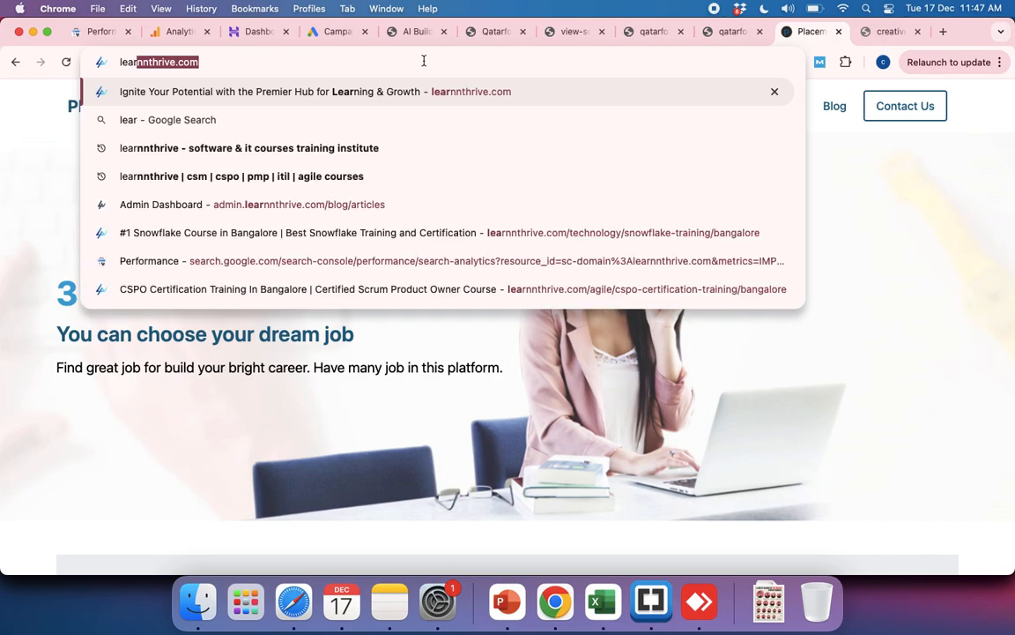
key("Return")
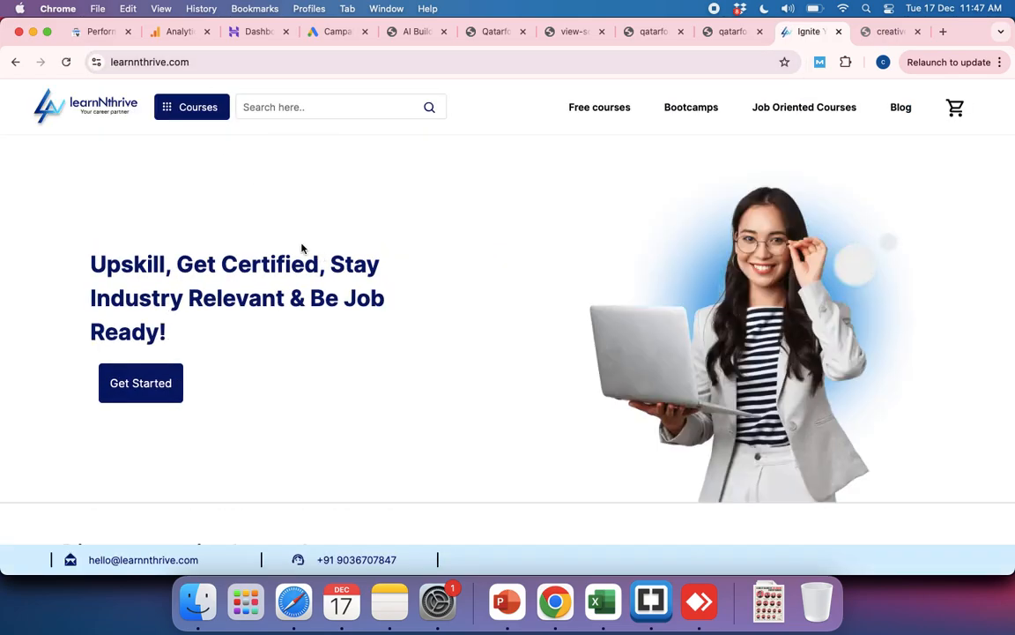
scroll(553, 442, "down", 10)
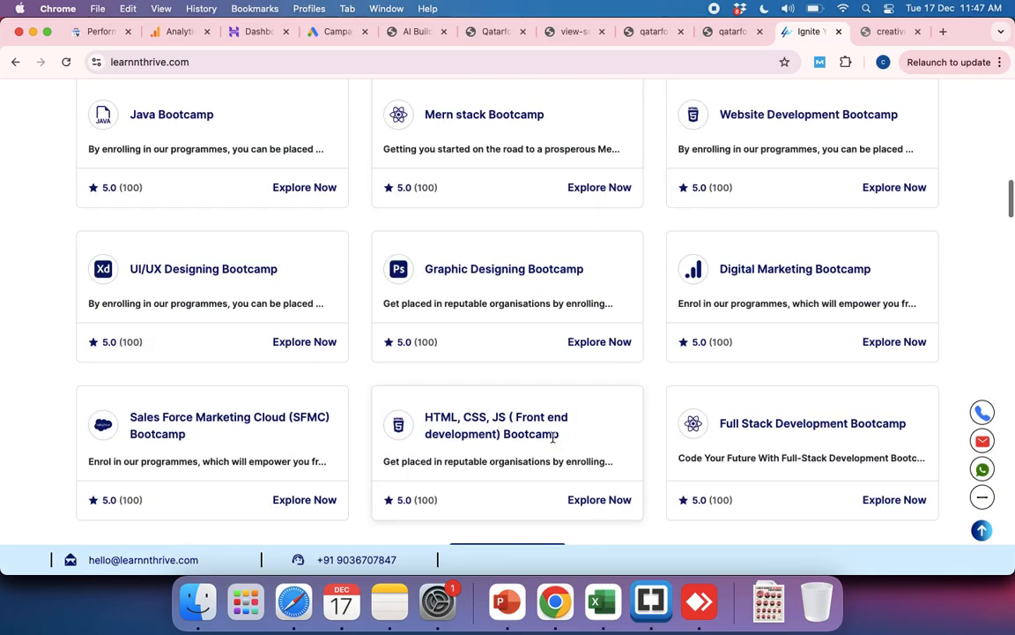
scroll(554, 438, "up", 5)
Step: Switch to the other Chrome window, open admin.learnnthrive.com in its new tab, and log in with the prefilled credentials
key("super+grave")
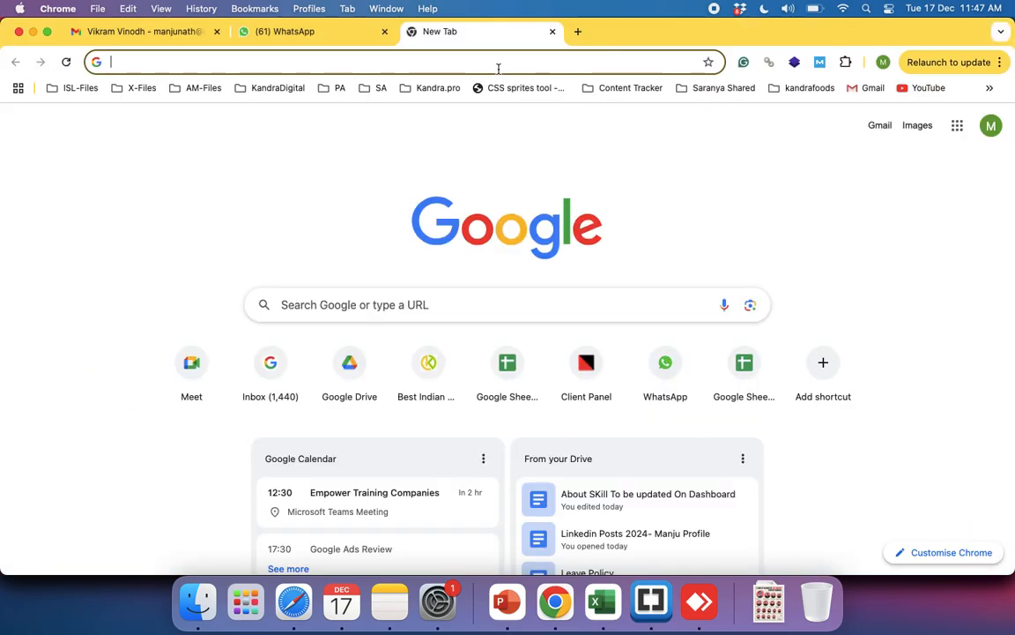
type("ad")
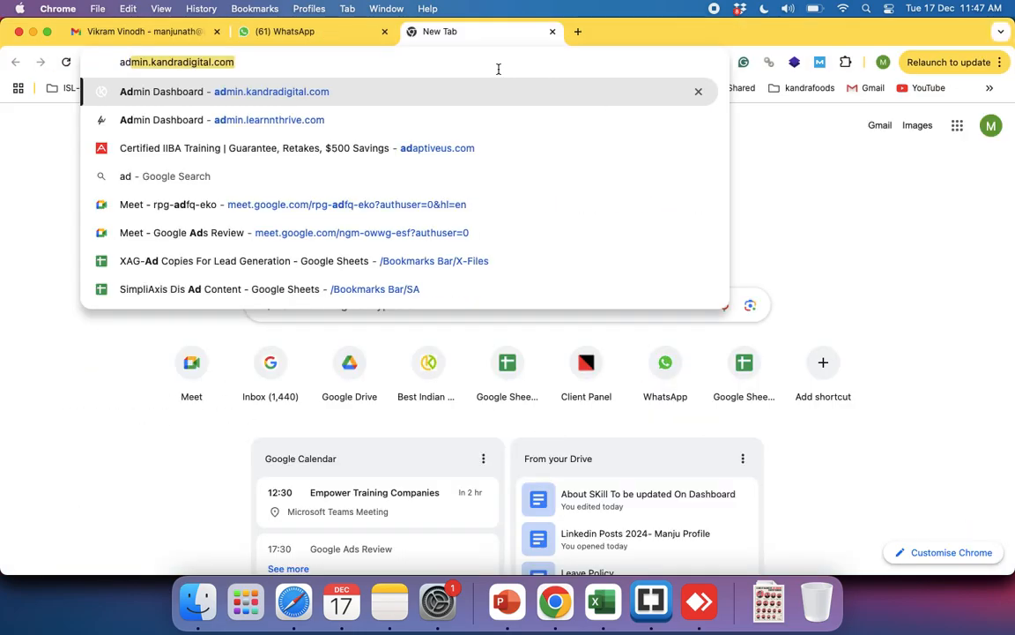
key("Down")
key("Down")
key("Up")
key("Return")
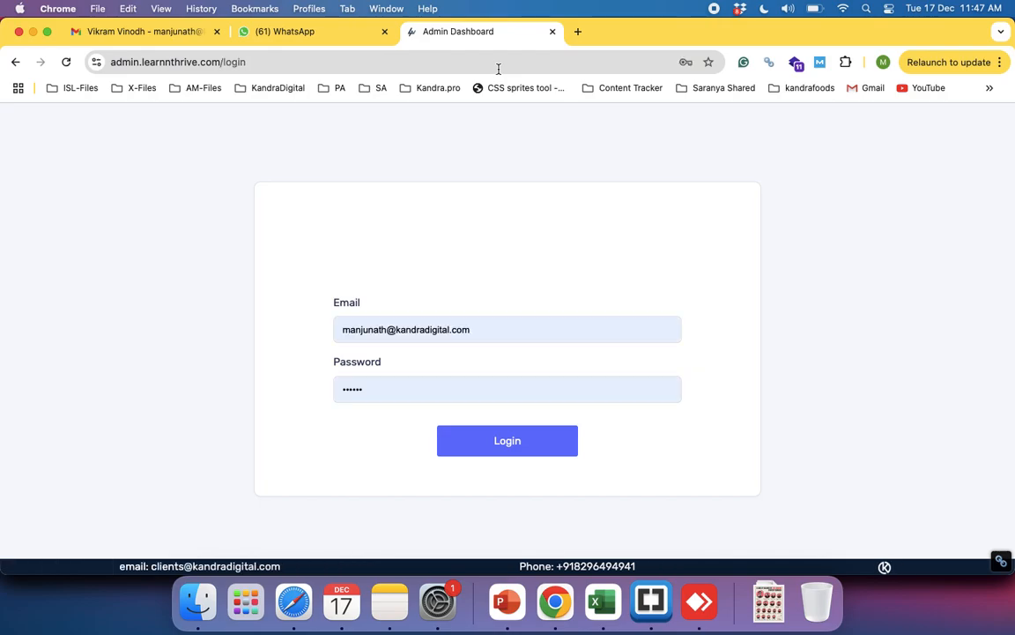
left_click(506, 448)
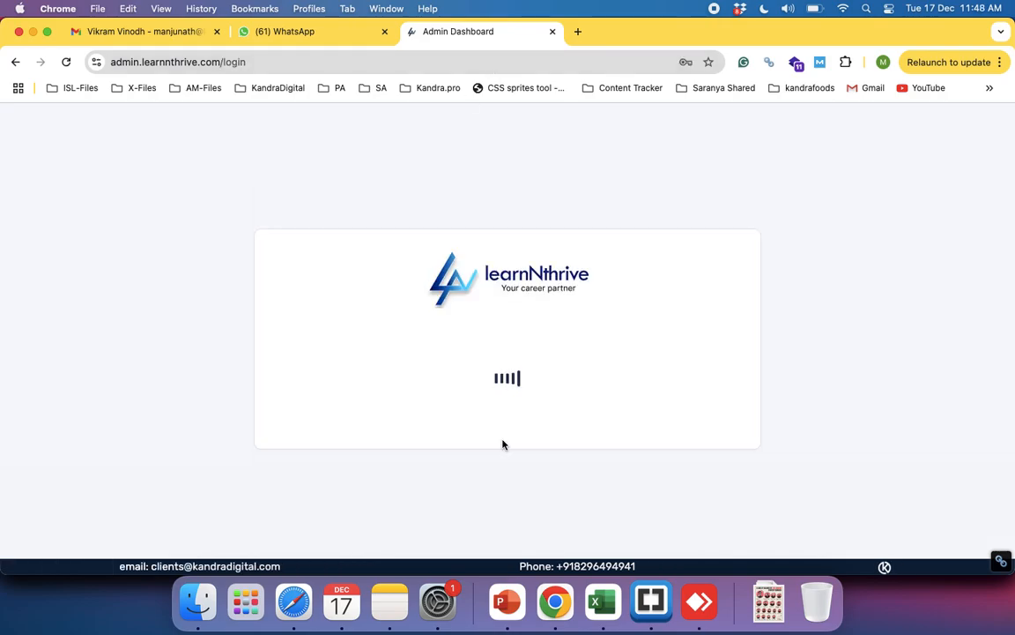